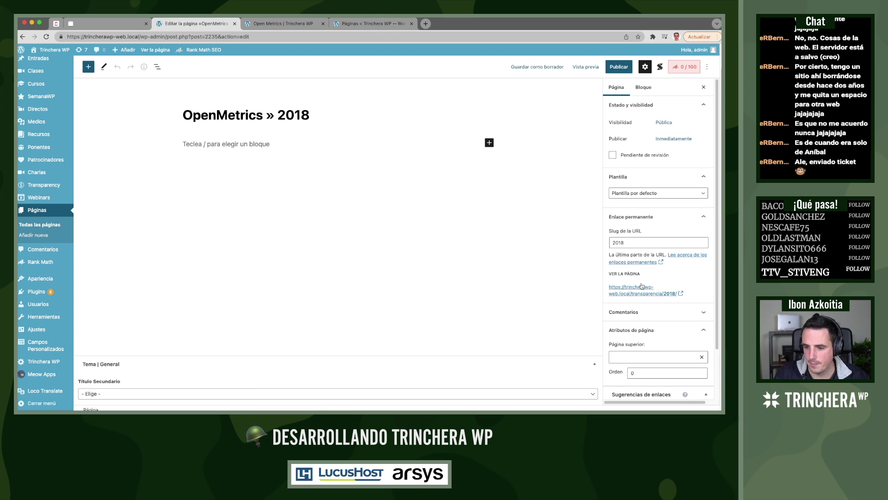
Set the page's parent to Transparencia and retitle the page "Transparencia » 2018"
{"action": "left_click", "coordinate": [640, 359]}
{"action": "left_click", "coordinate": [638, 357]}
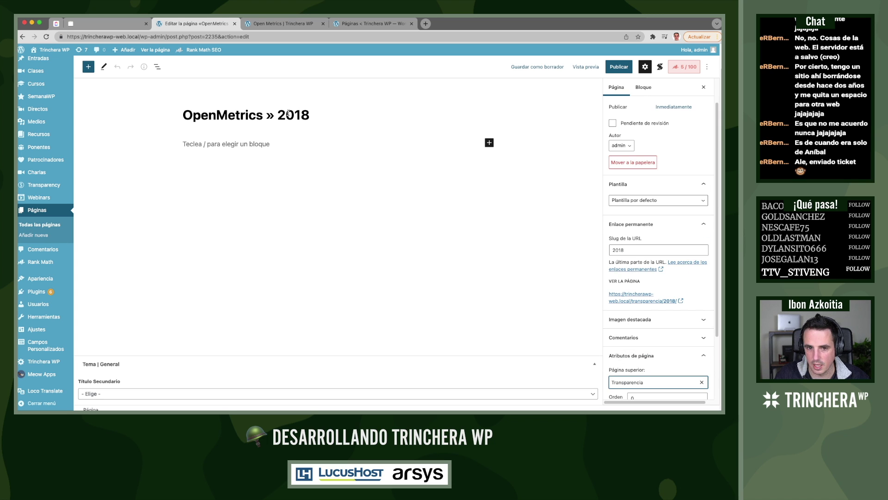
{"action": "left_click_drag", "start_coordinate": [267, 115], "coordinate": [180, 115]}
{"action": "type", "text": "Transparencia"}
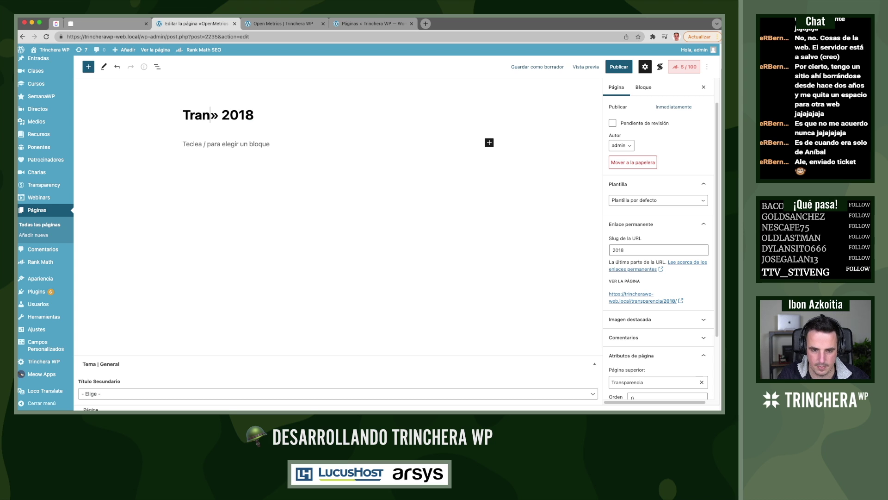
{"action": "left_click", "coordinate": [249, 147]}
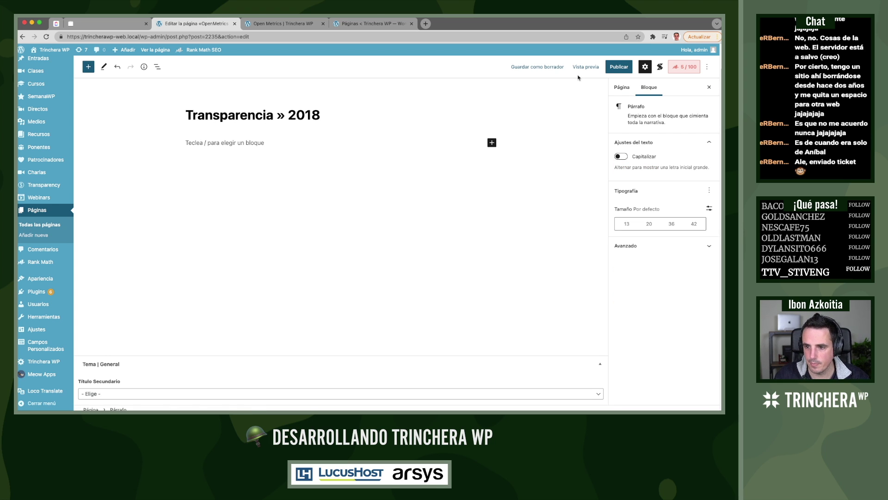
Check the permalink and parent settings of the Transparencia » 2018 page and publish it
{"action": "left_click", "coordinate": [622, 87]}
{"action": "scroll", "coordinate": [637, 206], "scroll_direction": "down", "scroll_amount": 2}
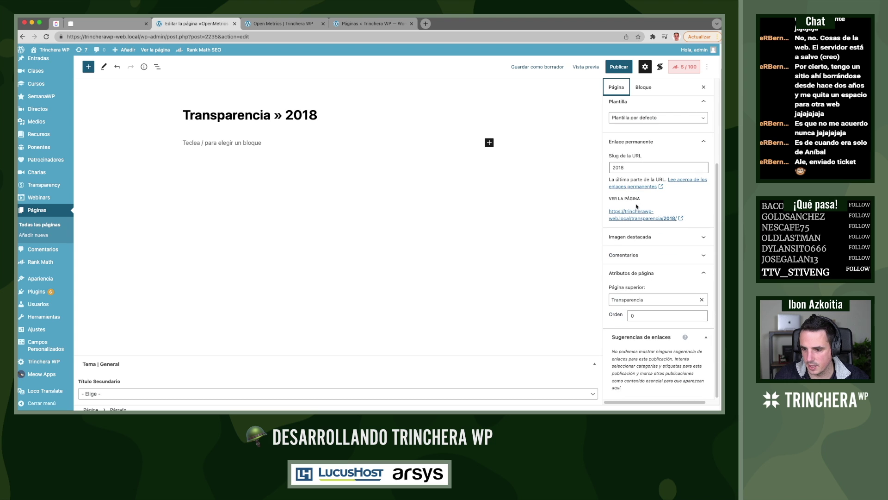
{"action": "left_click", "coordinate": [613, 69]}
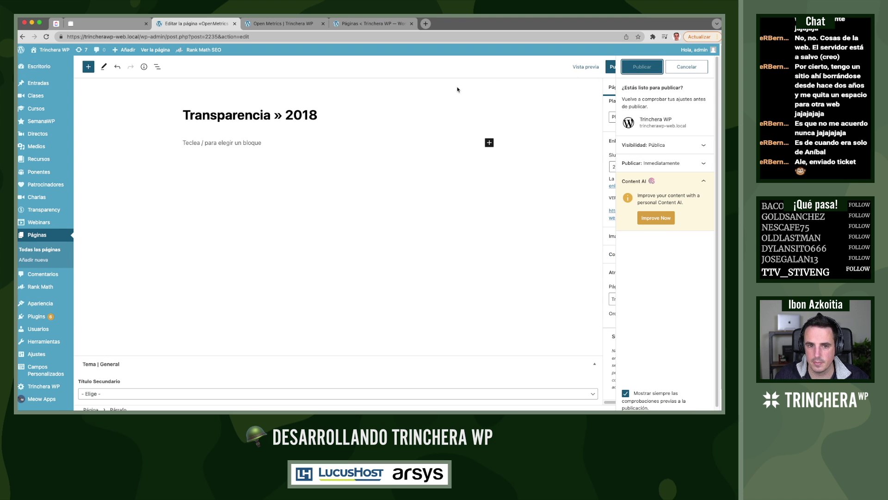
{"action": "key", "text": "Return"}
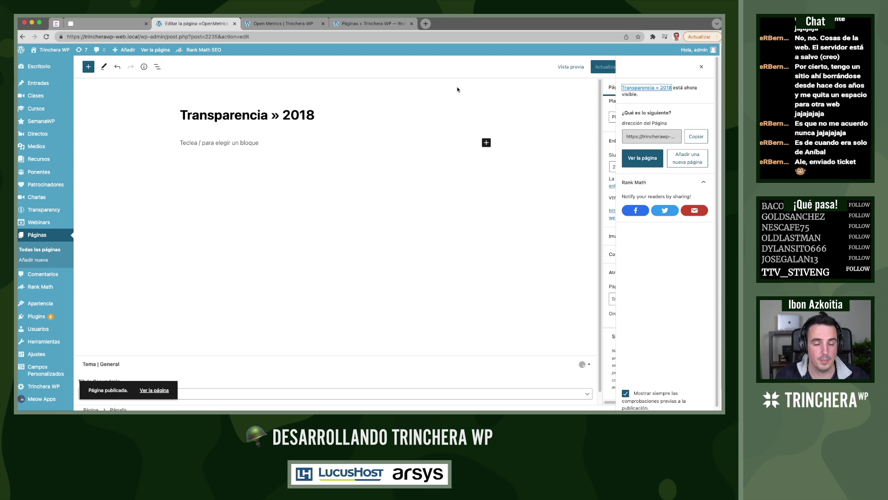
Go to the public Open Metrics page and open the Transparencia page from its footer
{"action": "left_click", "coordinate": [373, 24]}
{"action": "left_click", "coordinate": [283, 24]}
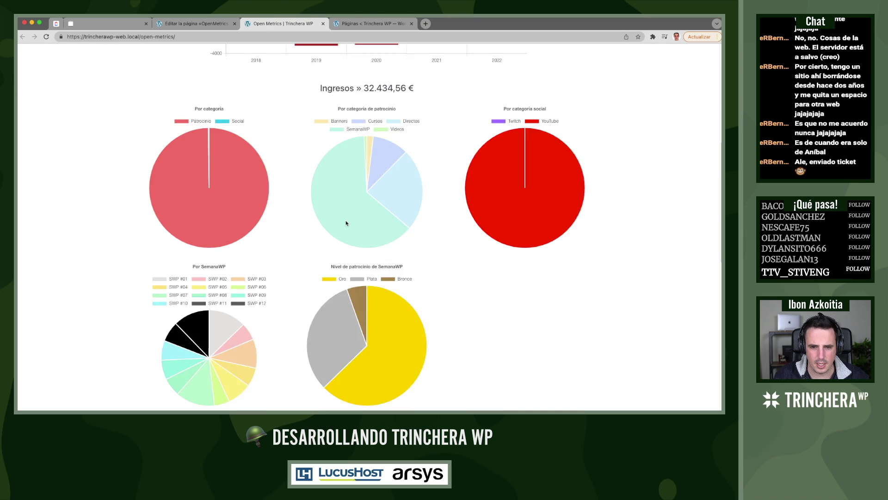
{"action": "scroll", "coordinate": [345, 224], "scroll_direction": "down", "scroll_amount": 5}
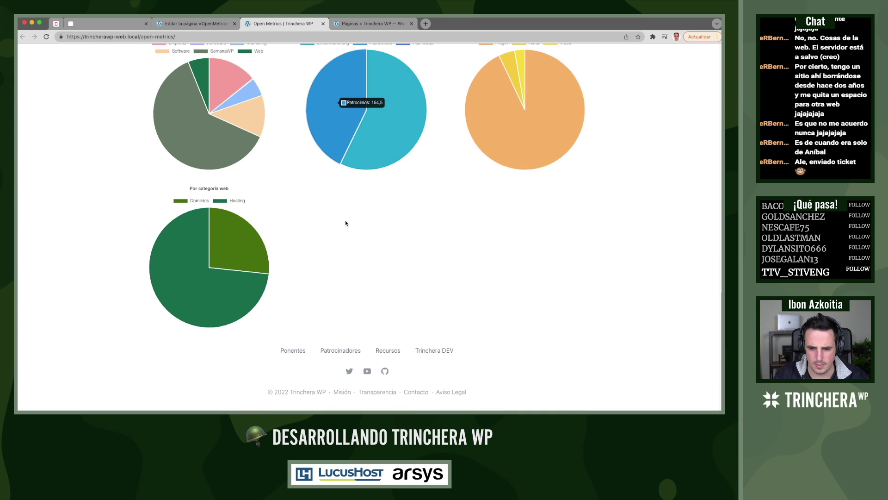
{"action": "left_click", "coordinate": [371, 392]}
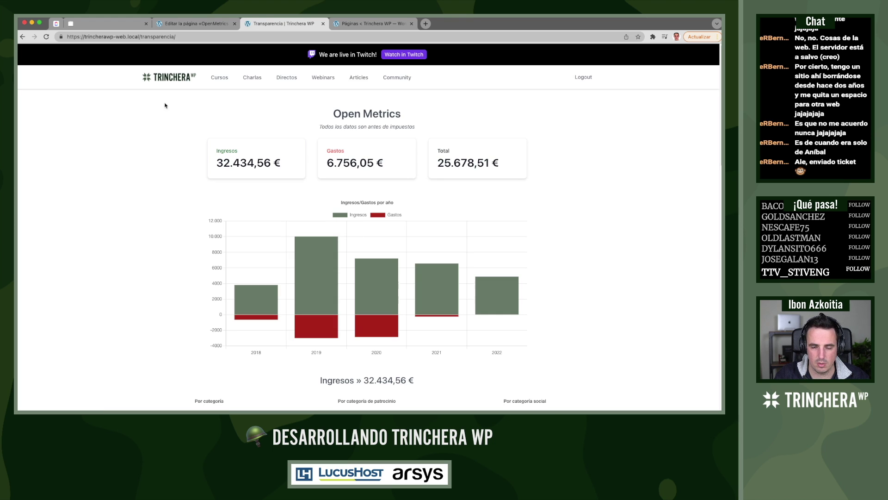
Replace the first blank browser tab with a new one showing the custom field groups
{"action": "left_click", "coordinate": [215, 26]}
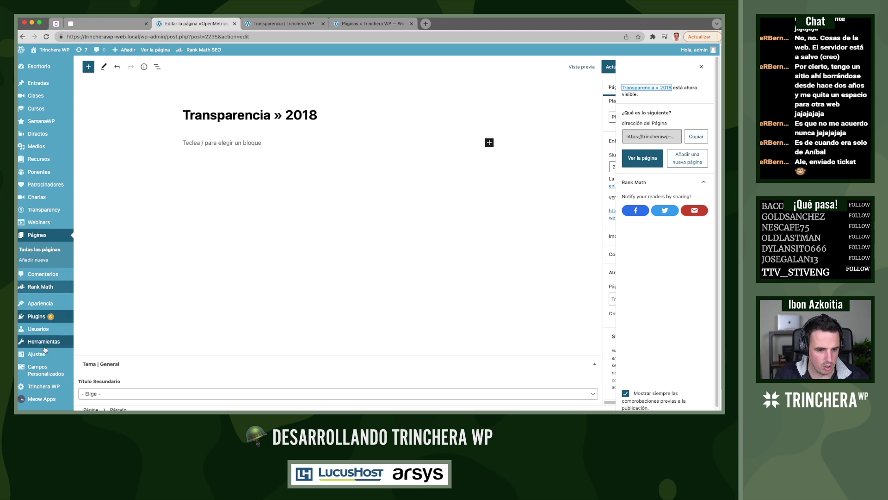
{"action": "left_click", "coordinate": [42, 373], "text": "super"}
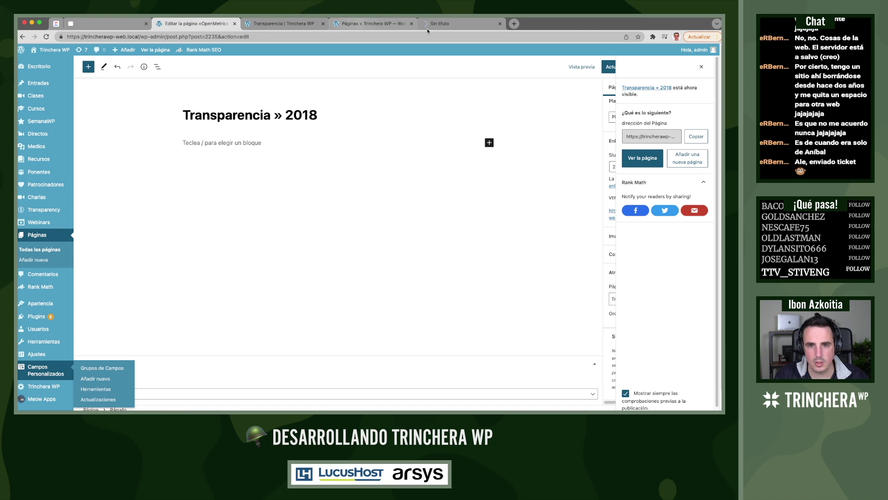
{"action": "left_click_drag", "start_coordinate": [443, 26], "coordinate": [199, 24]}
{"action": "middle_click", "coordinate": [124, 23]}
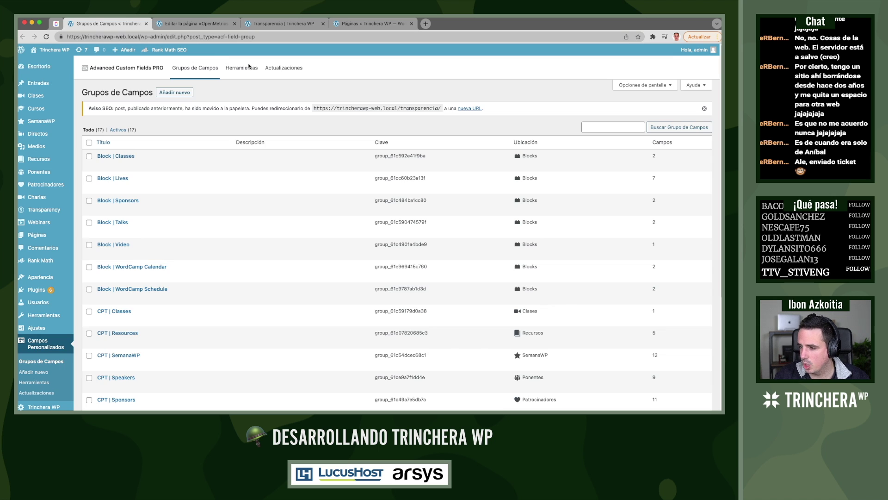
Create a new custom field group titled "Page Template | Transparencia"
{"action": "scroll", "coordinate": [148, 175], "scroll_direction": "down", "scroll_amount": 5}
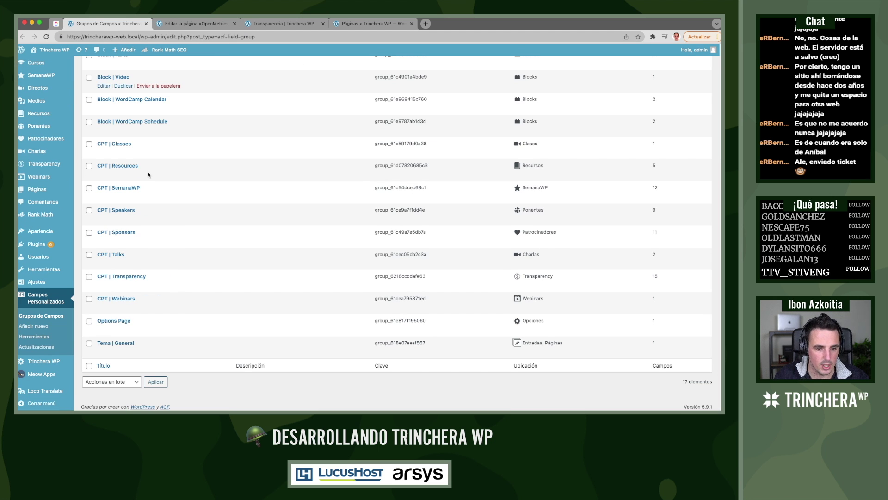
{"action": "scroll", "coordinate": [149, 175], "scroll_direction": "up", "scroll_amount": 5}
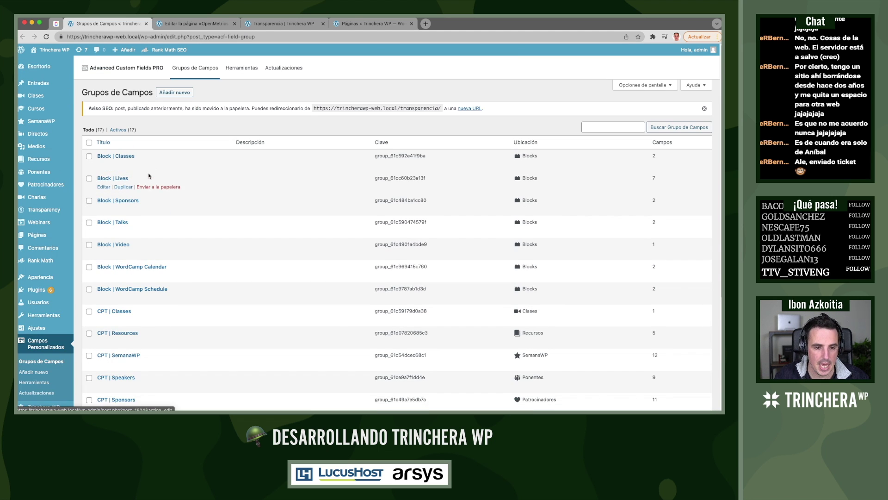
{"action": "left_click", "coordinate": [172, 91]}
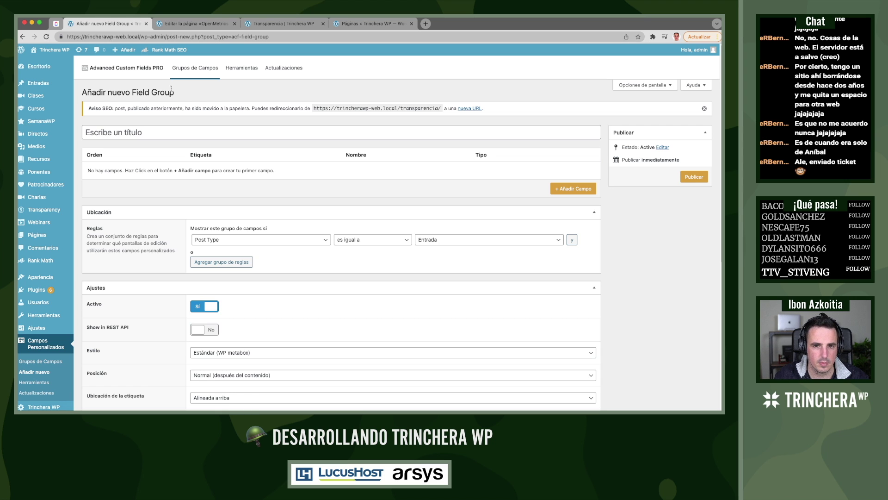
{"action": "left_click", "coordinate": [154, 133]}
{"action": "type", "text": "Page TE"}
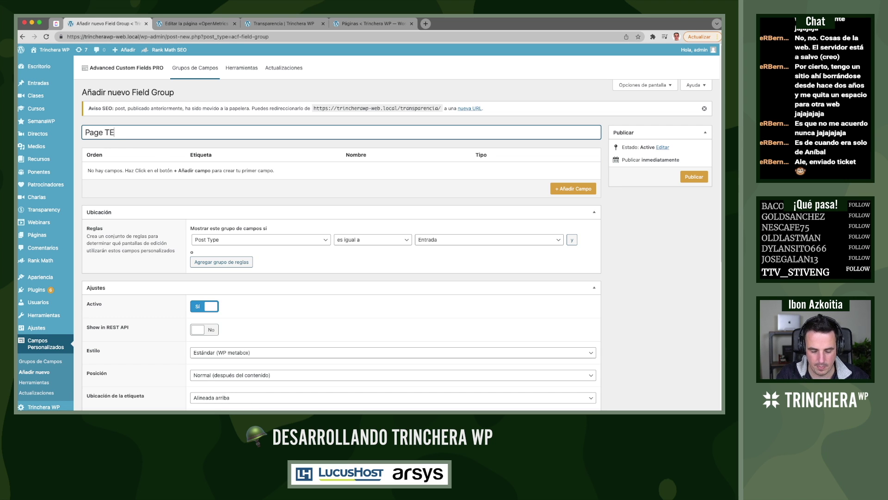
{"action": "key", "text": "BackSpace"}
{"action": "type", "text": "emplate | "}
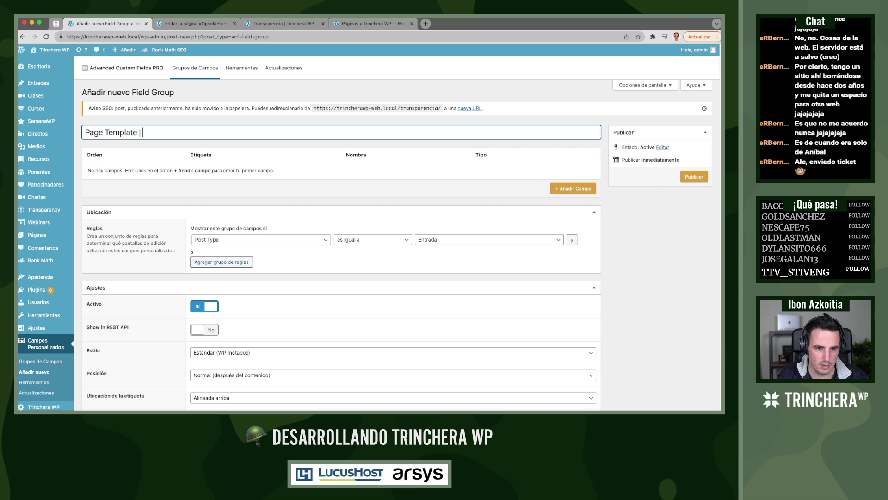
{"action": "type", "text": "Open"}
{"action": "key", "text": "alt+shift+Left"}
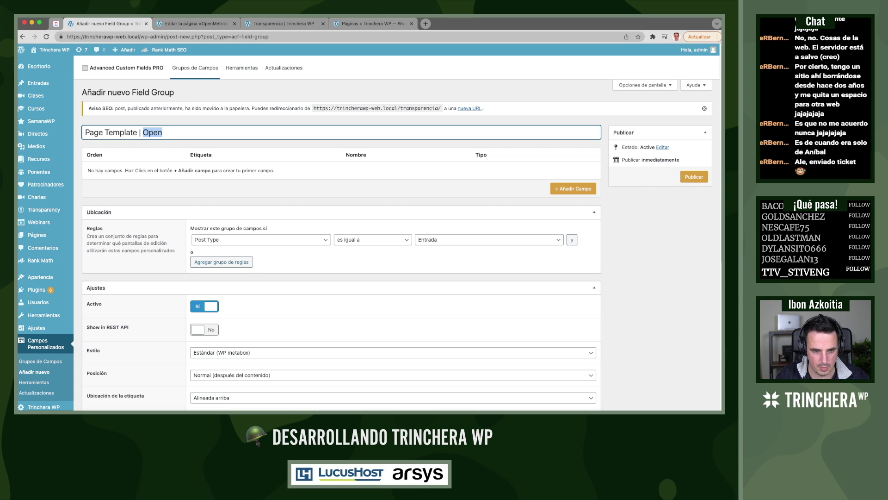
{"action": "type", "text": "Transparencia"}
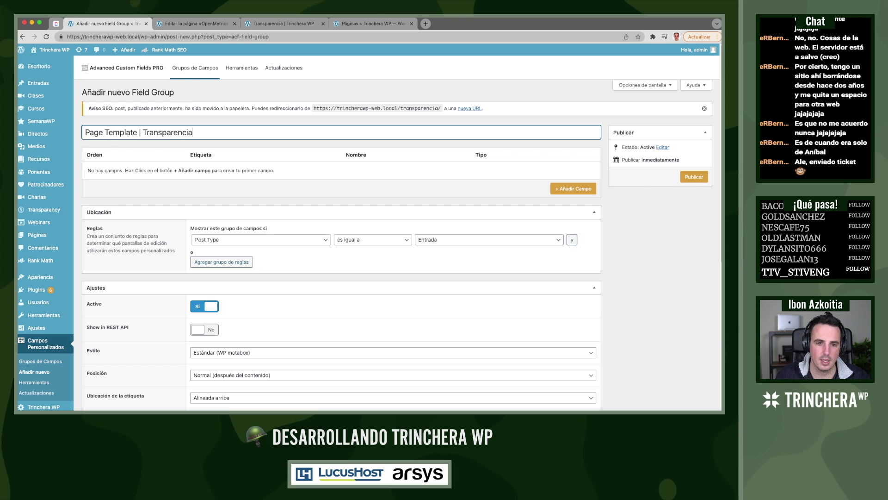
Set the field group's location rule to Plantilla de entrada es igual a Plantilla por Defecto
{"action": "left_click", "coordinate": [206, 239]}
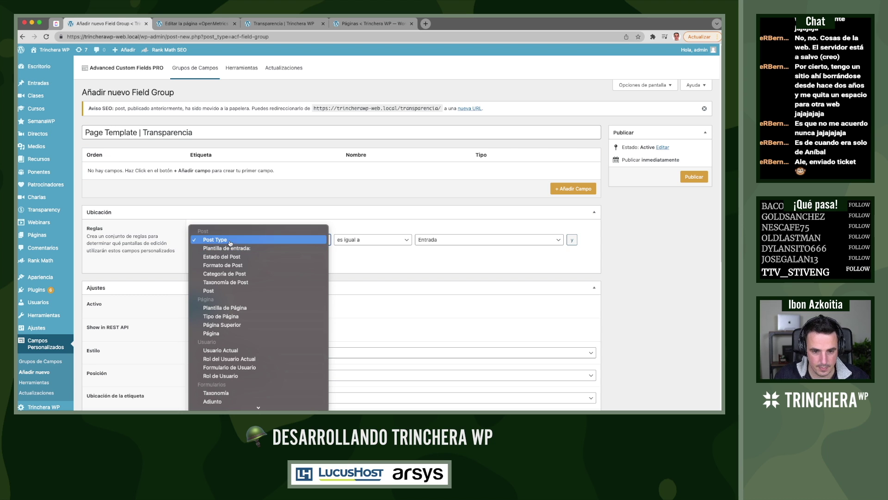
{"action": "left_click", "coordinate": [241, 248]}
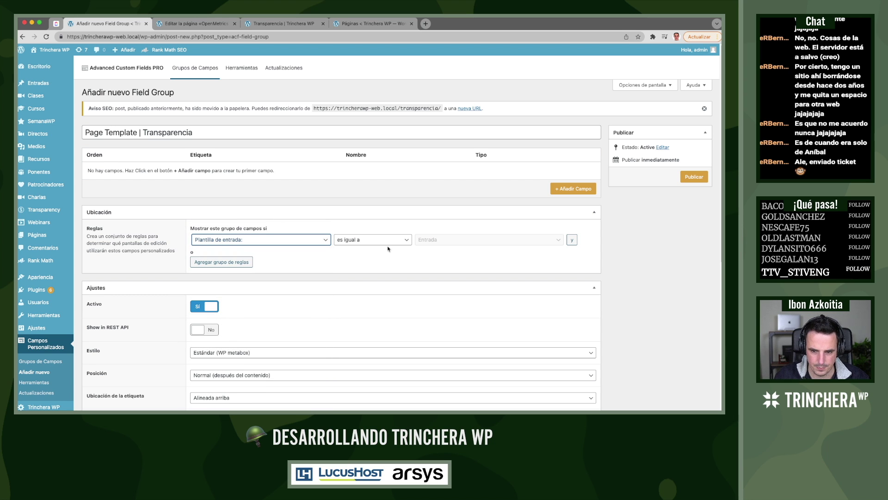
{"action": "left_click", "coordinate": [440, 239]}
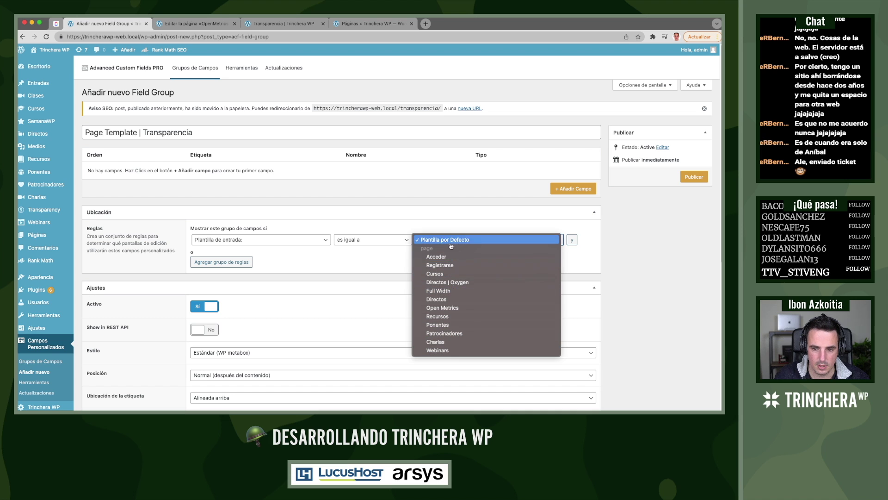
{"action": "left_click", "coordinate": [321, 259]}
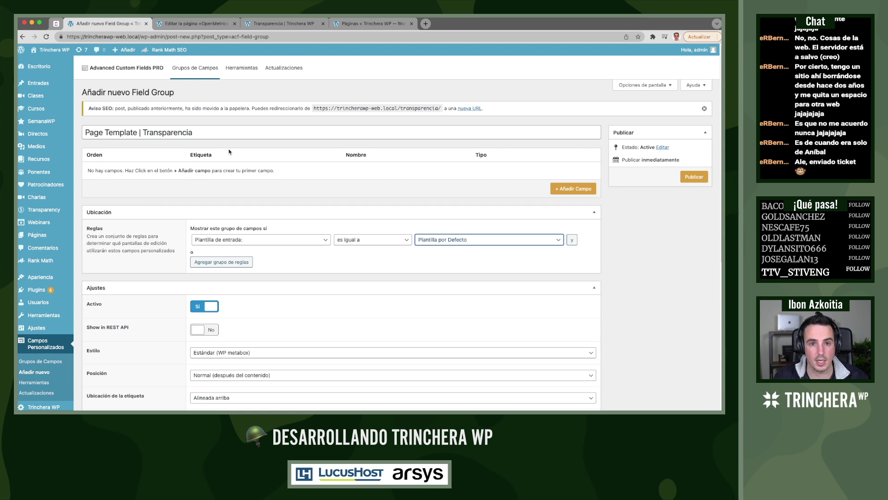
{"action": "left_click", "coordinate": [463, 240]}
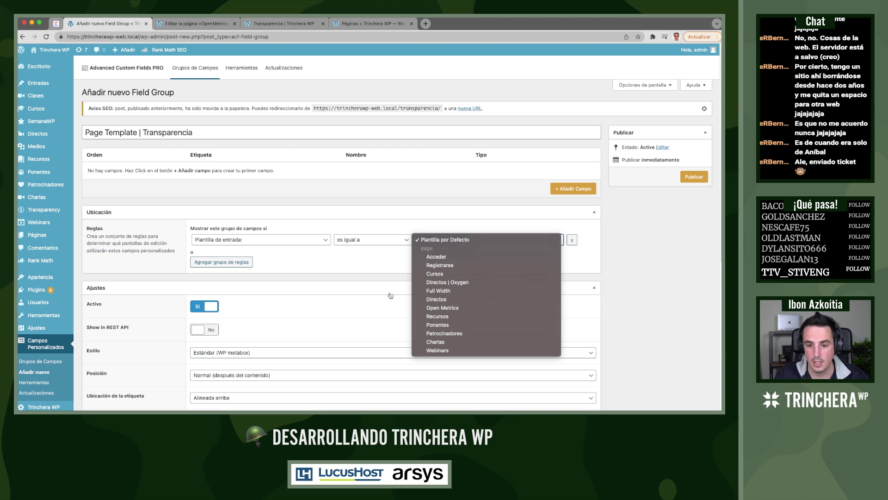
{"action": "left_click", "coordinate": [286, 146]}
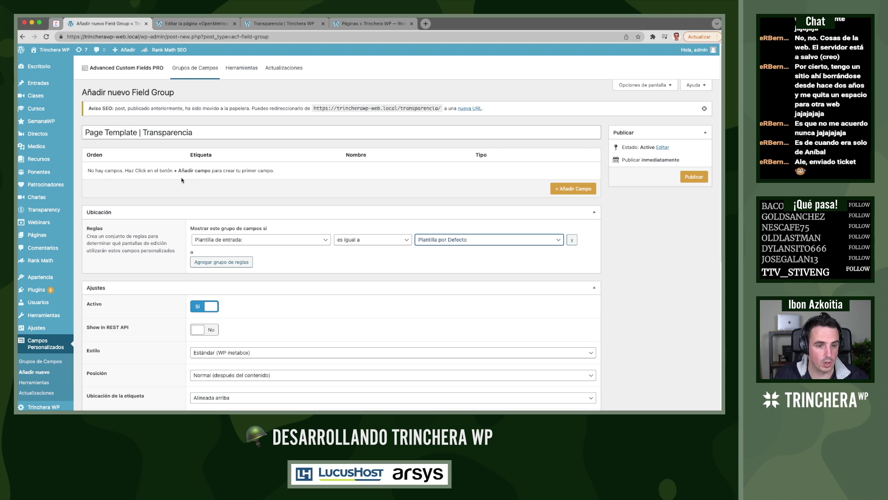
Add a text field labelled "Año" with the field name "ano" to the group
{"action": "left_click", "coordinate": [563, 189]}
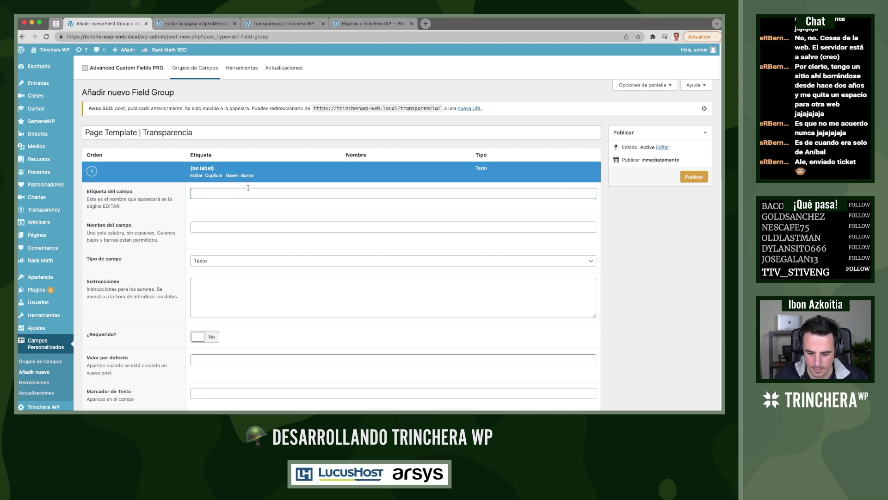
{"action": "left_click", "coordinate": [230, 225]}
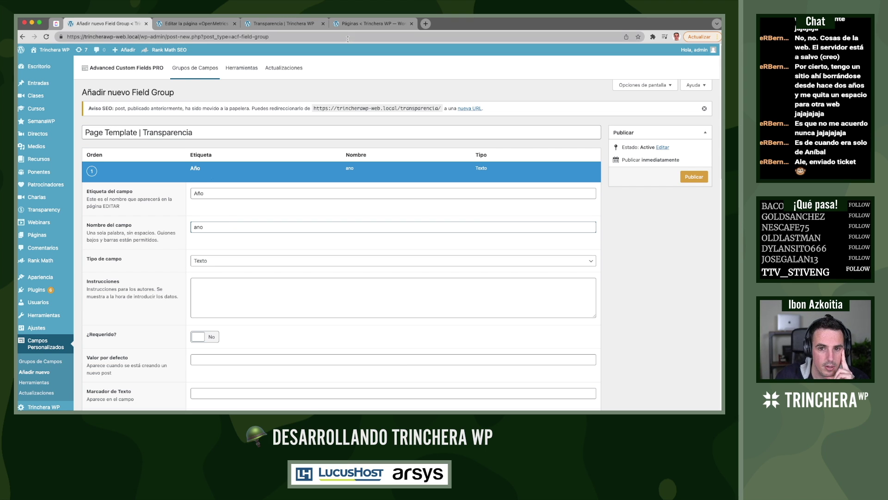
Try to shorten the Transparencia » 2018 page's slug to 2018 and update the page
{"action": "left_click", "coordinate": [299, 24]}
{"action": "left_click", "coordinate": [196, 24]}
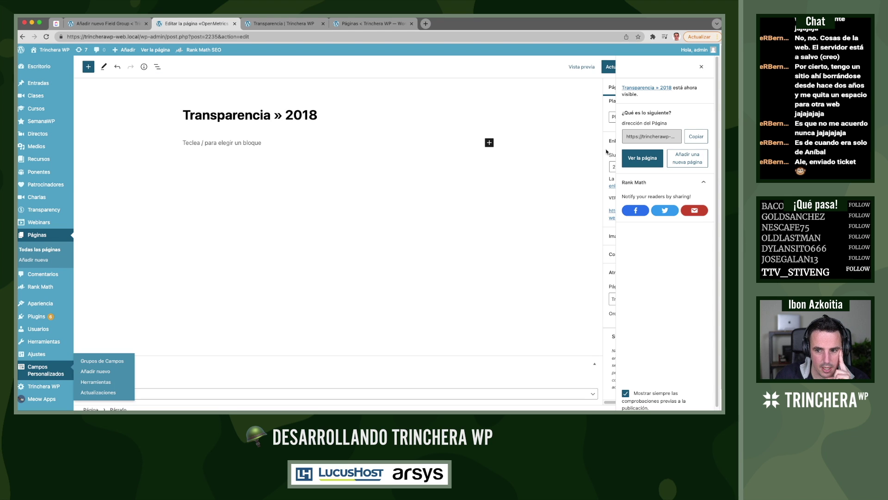
{"action": "left_click", "coordinate": [702, 66]}
{"action": "left_click", "coordinate": [627, 167]}
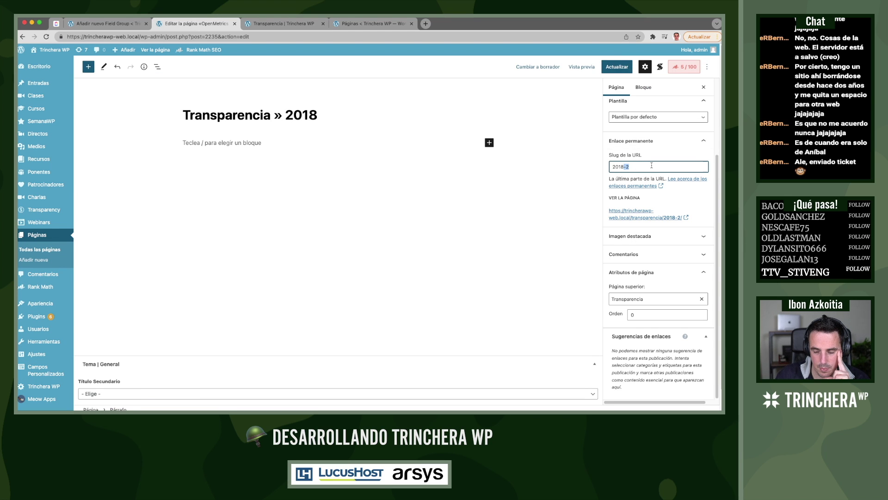
{"action": "key", "text": "BackSpace"}
{"action": "key", "text": "BackSpace"}
{"action": "left_click", "coordinate": [621, 66]}
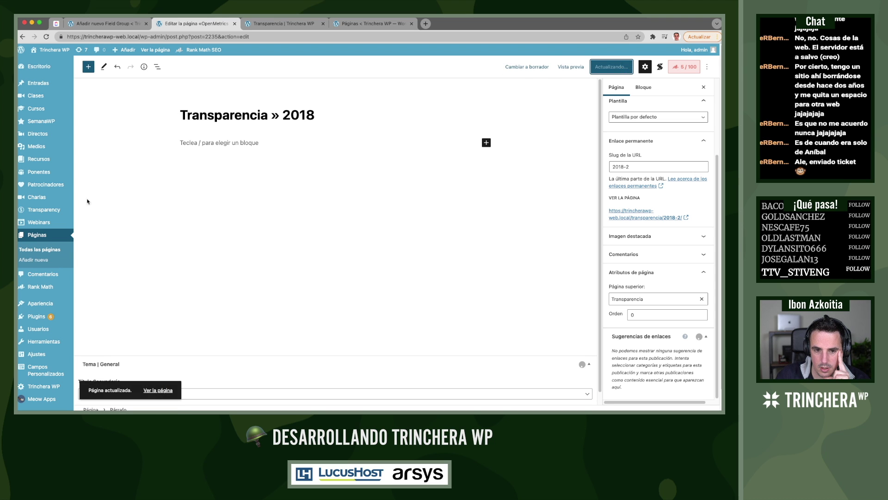
Try to set the Transparencia » 2018 page's slug to 2018 through quick edit in the pages list
{"action": "left_click", "coordinate": [42, 235]}
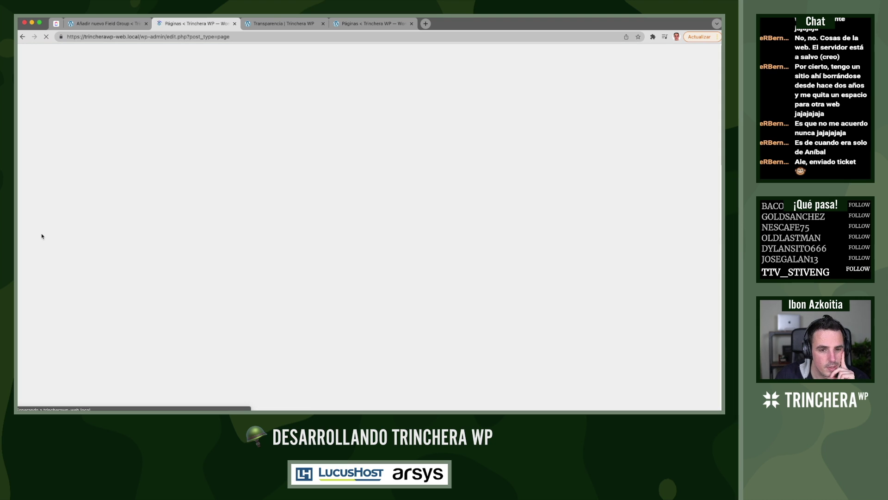
{"action": "scroll", "coordinate": [181, 281], "scroll_direction": "down", "scroll_amount": 15}
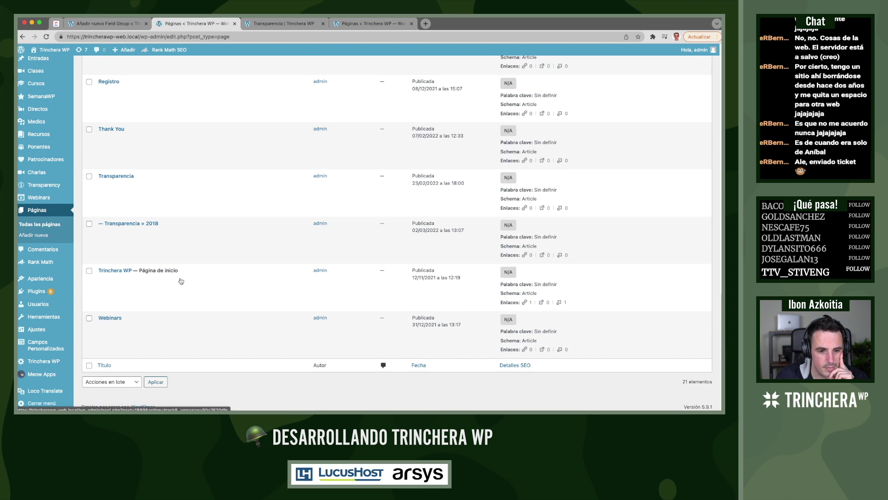
{"action": "mouse_move", "coordinate": [181, 281]}
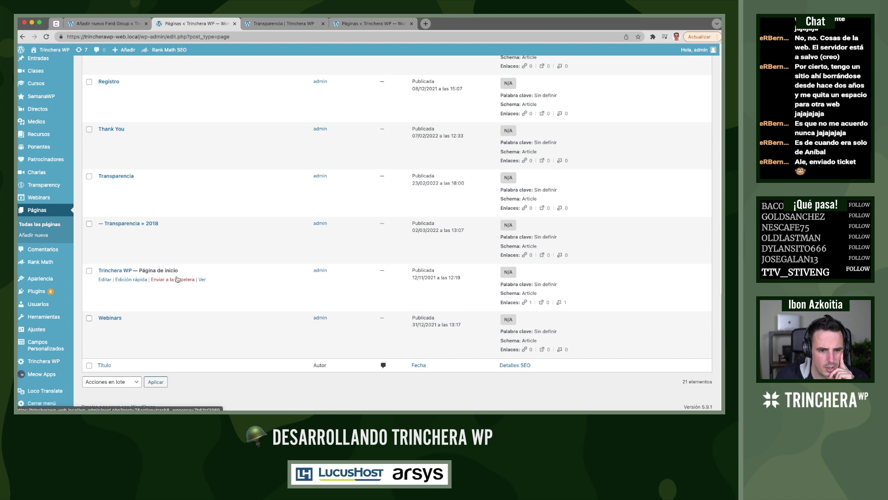
{"action": "scroll", "coordinate": [164, 227], "scroll_direction": "up", "scroll_amount": 7}
{"action": "scroll", "coordinate": [164, 227], "scroll_direction": "up", "scroll_amount": 6}
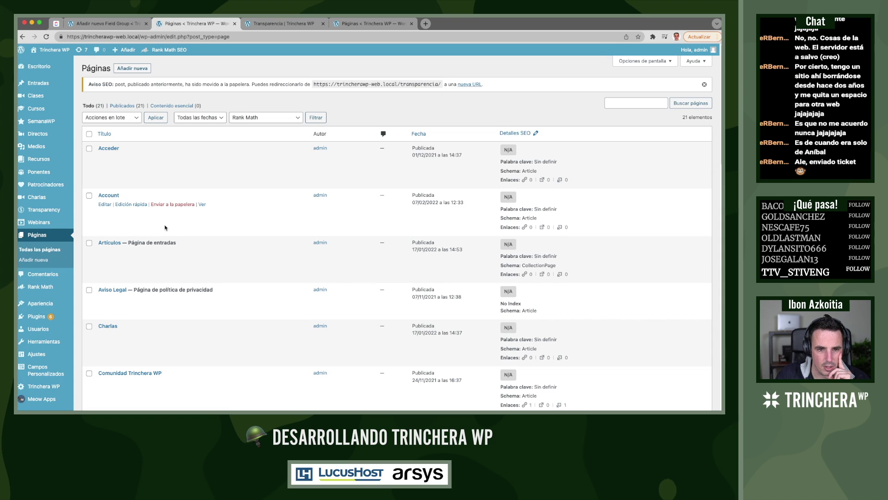
{"action": "scroll", "coordinate": [148, 231], "scroll_direction": "down", "scroll_amount": 15}
{"action": "left_click", "coordinate": [132, 233]}
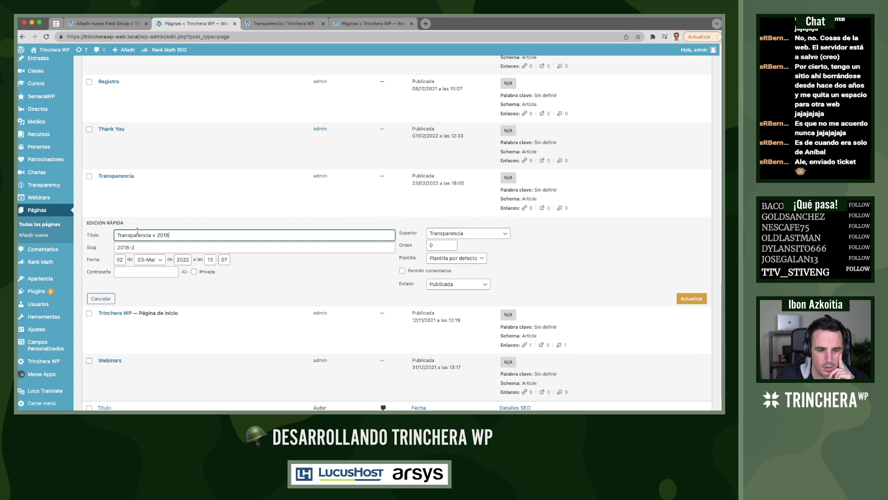
{"action": "left_click_drag", "start_coordinate": [130, 247], "coordinate": [147, 248]}
{"action": "key", "text": "BackSpace"}
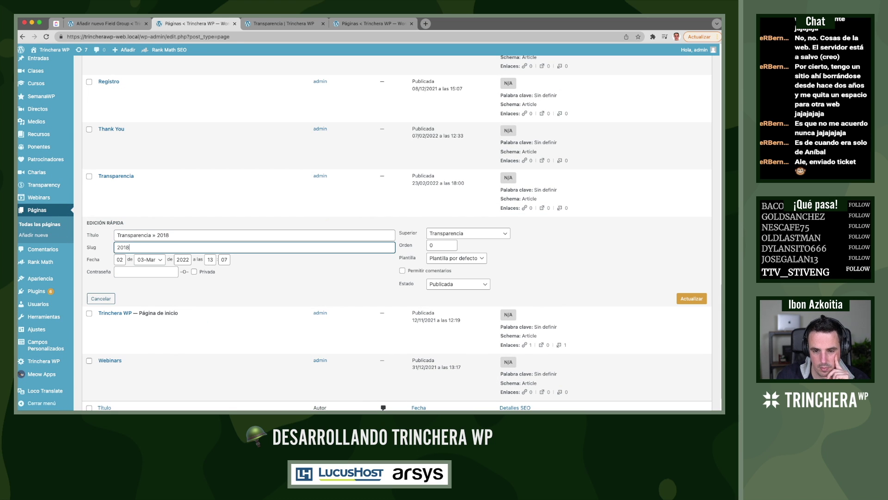
{"action": "left_click", "coordinate": [678, 299]}
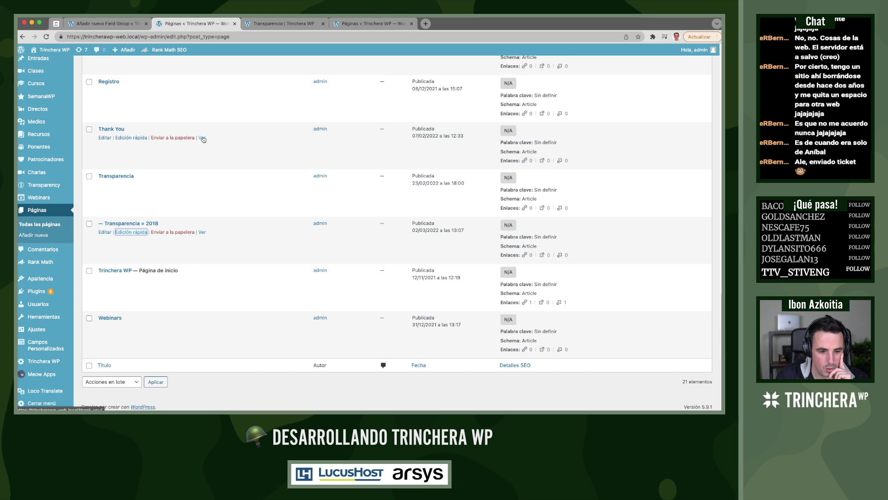
Open the site's permalink settings in a new browser tab
{"action": "scroll", "coordinate": [202, 93], "scroll_direction": "up", "scroll_amount": 5}
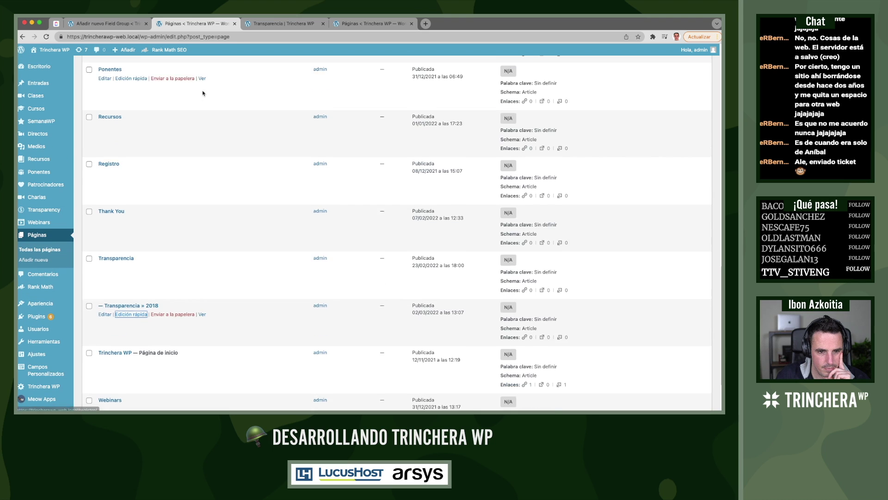
{"action": "scroll", "coordinate": [202, 176], "scroll_direction": "up", "scroll_amount": 10}
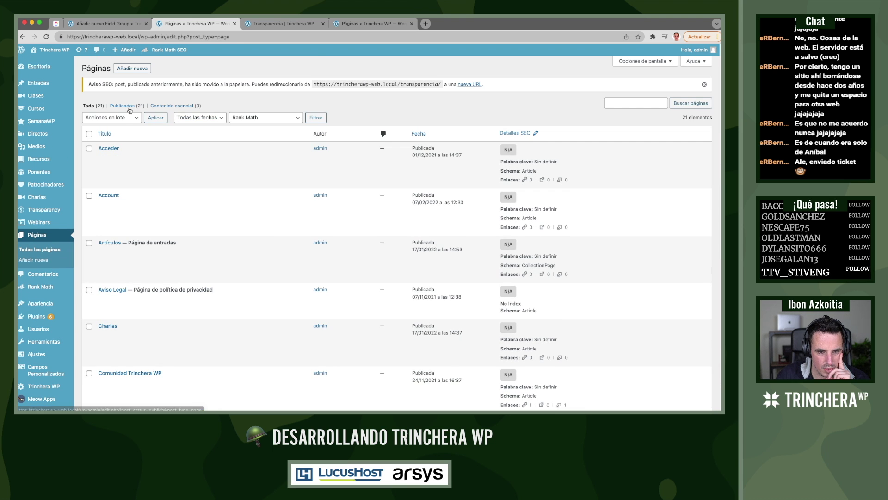
{"action": "mouse_move", "coordinate": [49, 303]}
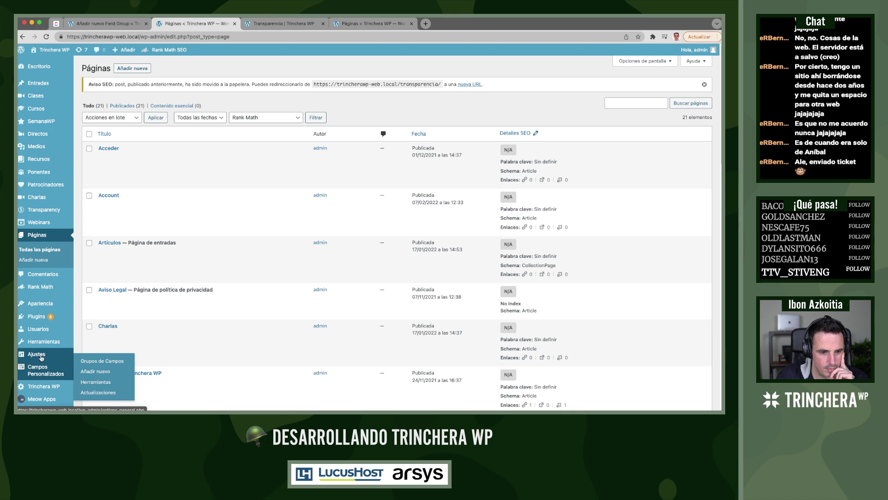
{"action": "mouse_move", "coordinate": [41, 354]}
{"action": "left_click", "coordinate": [92, 361], "text": "super"}
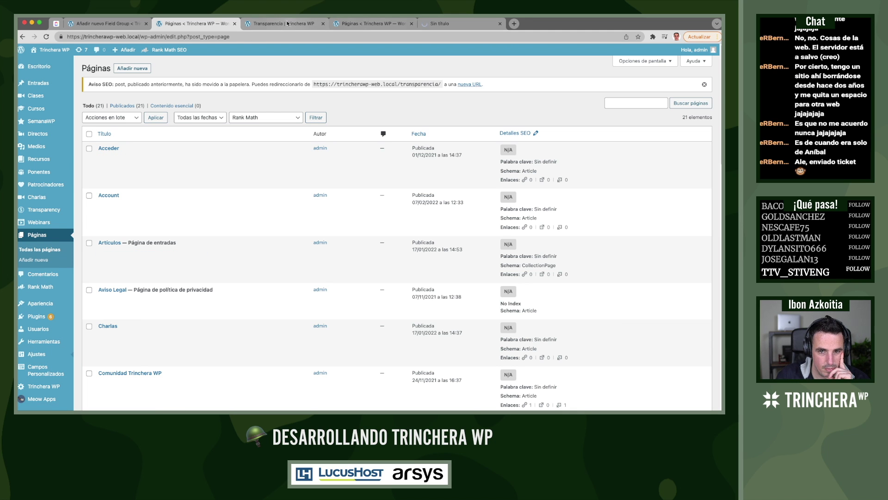
Retry the quick edit of the Transparencia » 2018 page, removing the -2 suffix from its slug, and update
{"action": "scroll", "coordinate": [228, 92], "scroll_direction": "down", "scroll_amount": 15}
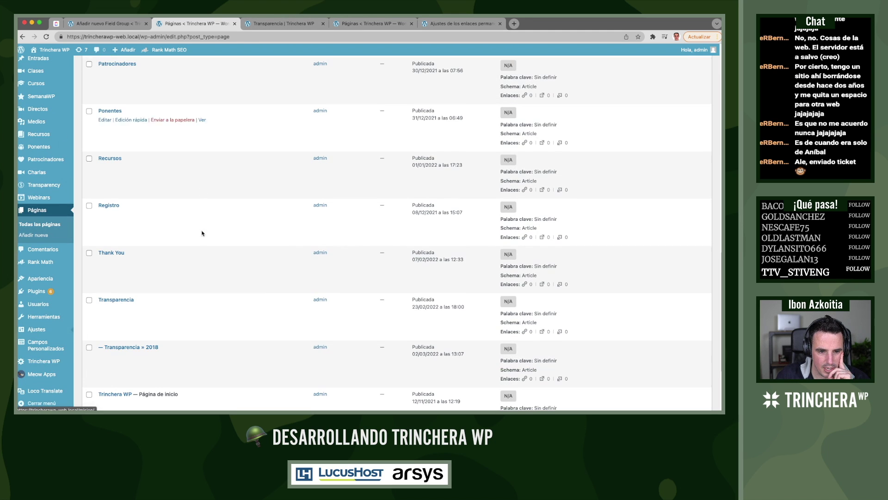
{"action": "left_click", "coordinate": [137, 356]}
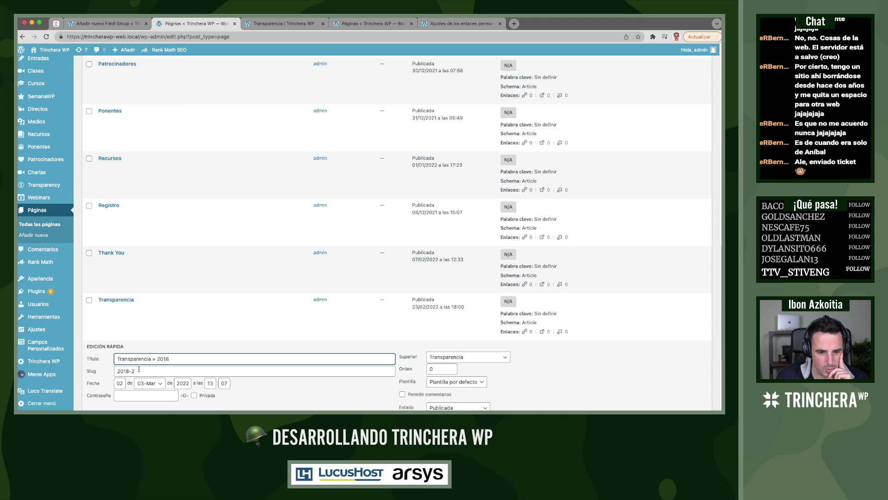
{"action": "left_click", "coordinate": [138, 369]}
{"action": "key", "text": "BackSpace"}
{"action": "key", "text": "BackSpace"}
{"action": "scroll", "coordinate": [139, 369], "scroll_direction": "down", "scroll_amount": 4}
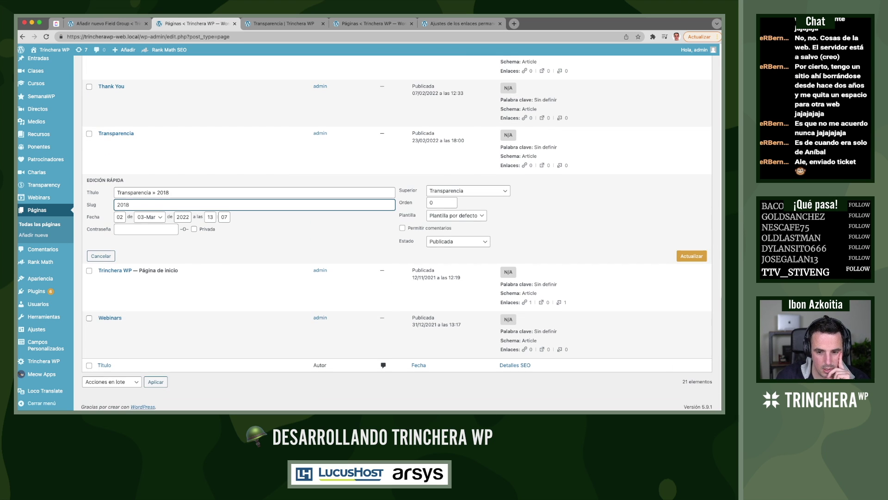
{"action": "left_click", "coordinate": [689, 257]}
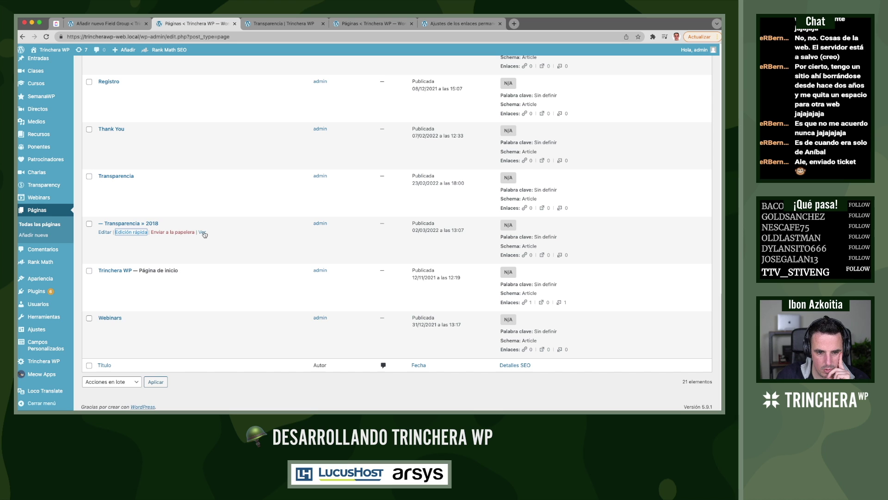
View the Transparencia » 2018 page in a new tab and check the permalink settings against it
{"action": "left_click", "coordinate": [202, 232], "text": "super"}
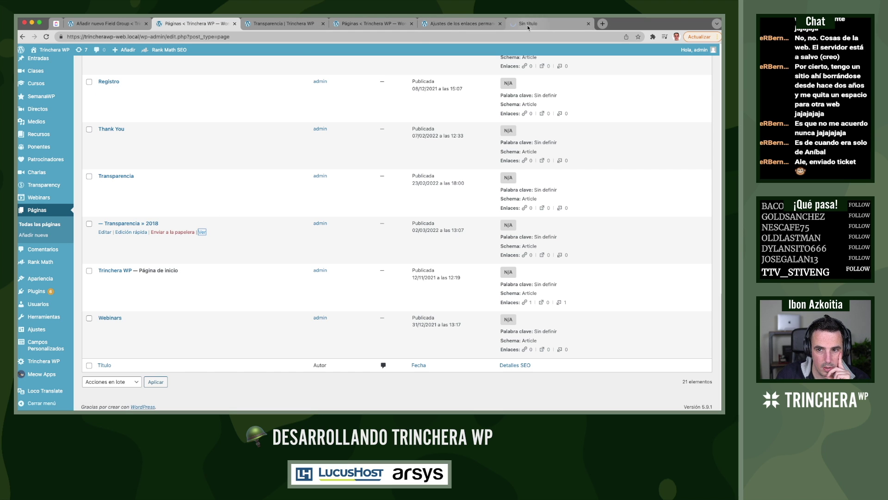
{"action": "left_click", "coordinate": [528, 24]}
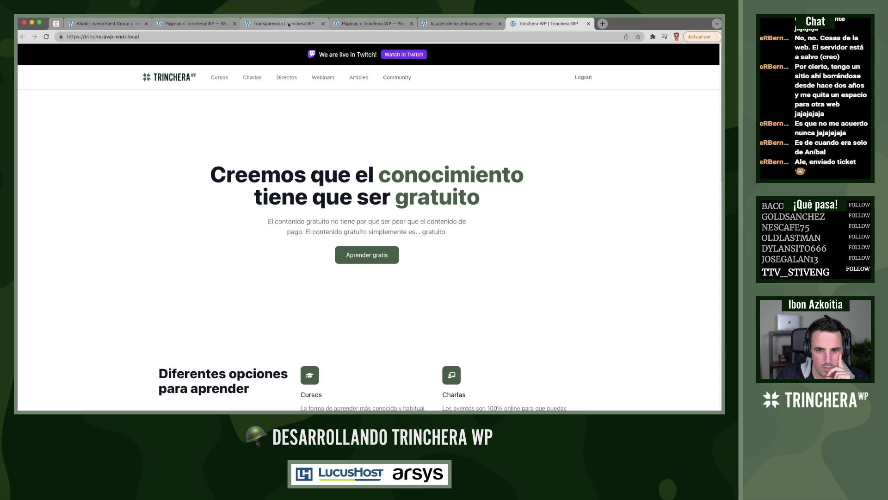
{"action": "left_click", "coordinate": [289, 24]}
{"action": "left_click", "coordinate": [355, 25]}
{"action": "left_click", "coordinate": [452, 26]}
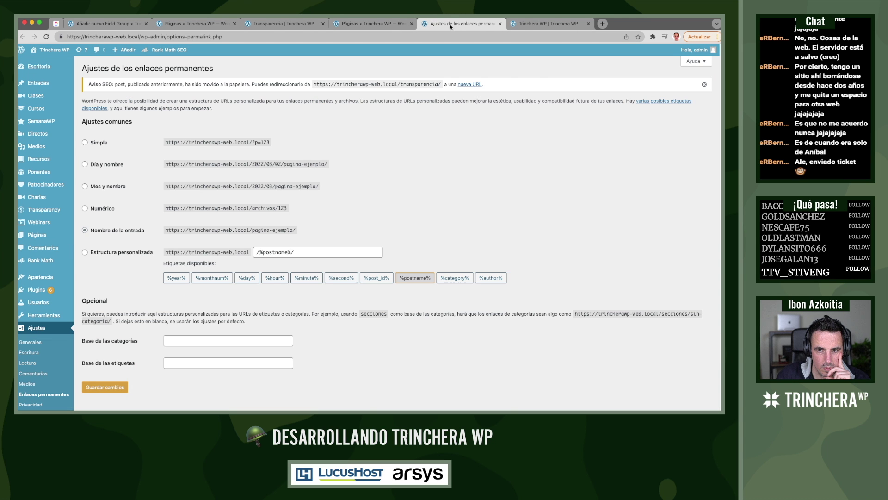
{"action": "left_click", "coordinate": [531, 25]}
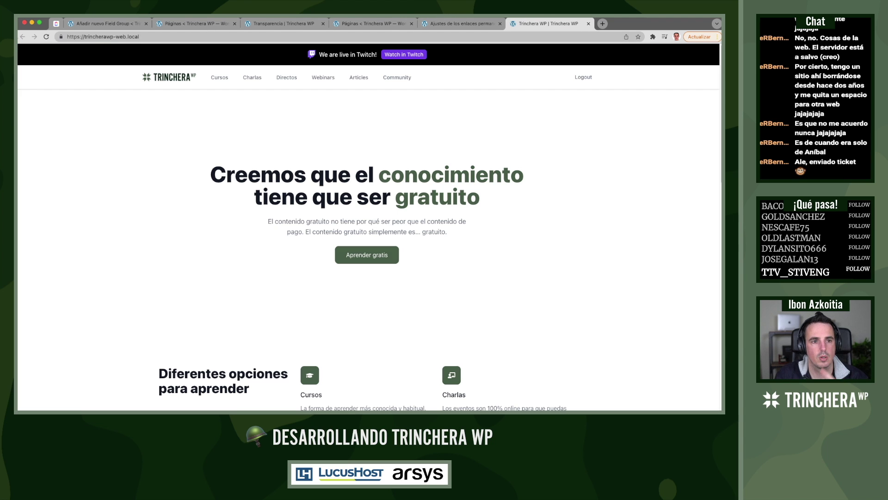
Copy the Transparencia » 2018 page's link address and load it in the front-end tab with the ending shortened to /transparencia/2018/
{"action": "left_click", "coordinate": [194, 24]}
{"action": "right_click", "coordinate": [203, 232]}
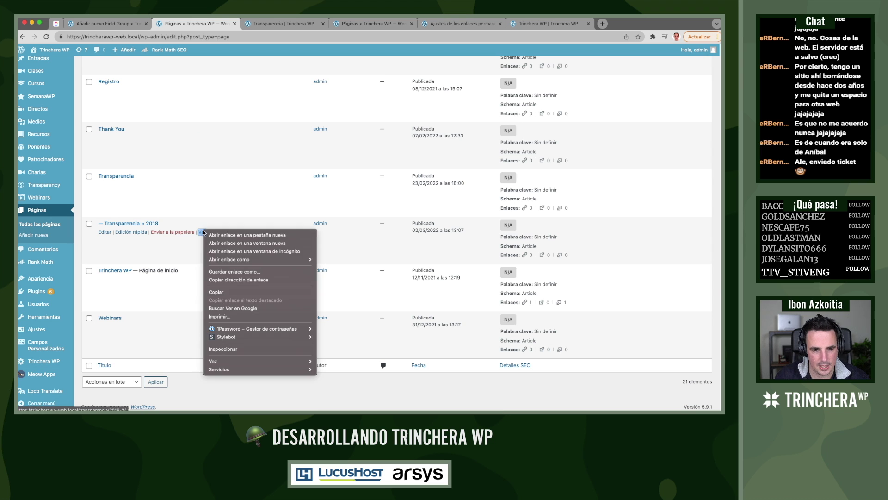
{"action": "left_click", "coordinate": [240, 280]}
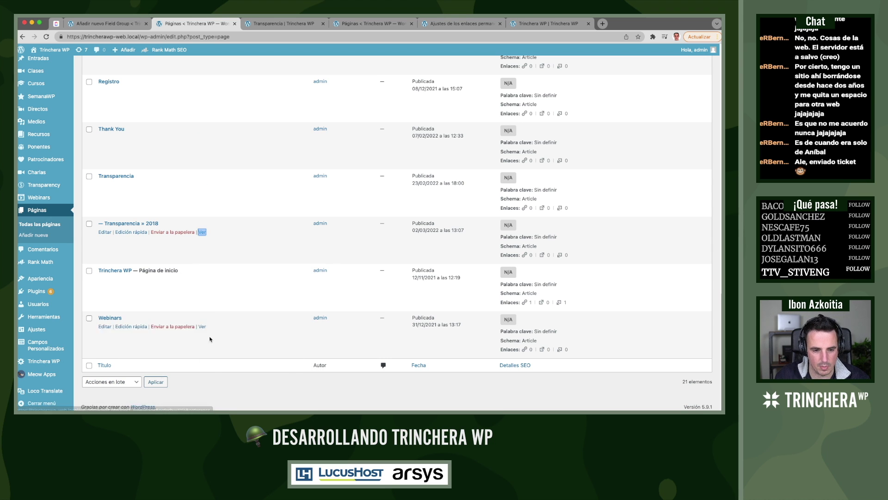
{"action": "left_click", "coordinate": [574, 23]}
{"action": "left_click", "coordinate": [211, 34]}
{"action": "type", "text": "https://trincherawp-web.local/transparencia/2018-2/"}
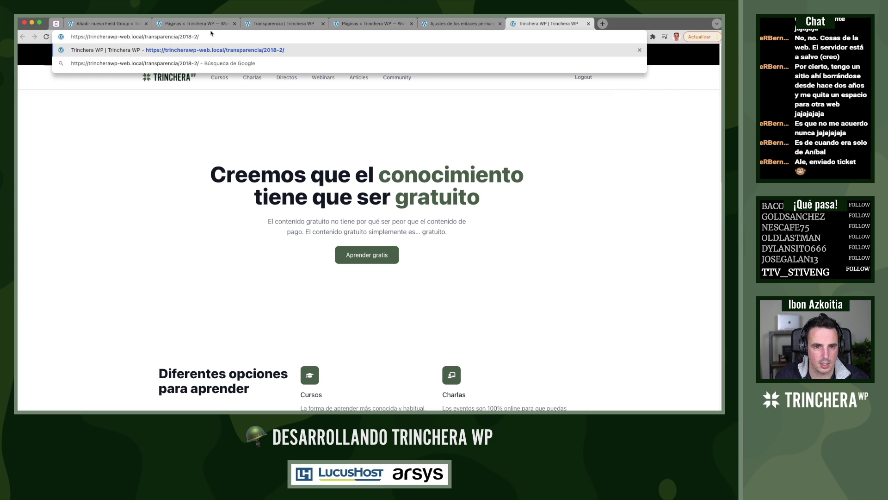
{"action": "key", "text": "BackSpace"}
{"action": "key", "text": "BackSpace"}
{"action": "key", "text": "BackSpace"}
{"action": "type", "text": "/"}
{"action": "key", "text": "Return"}
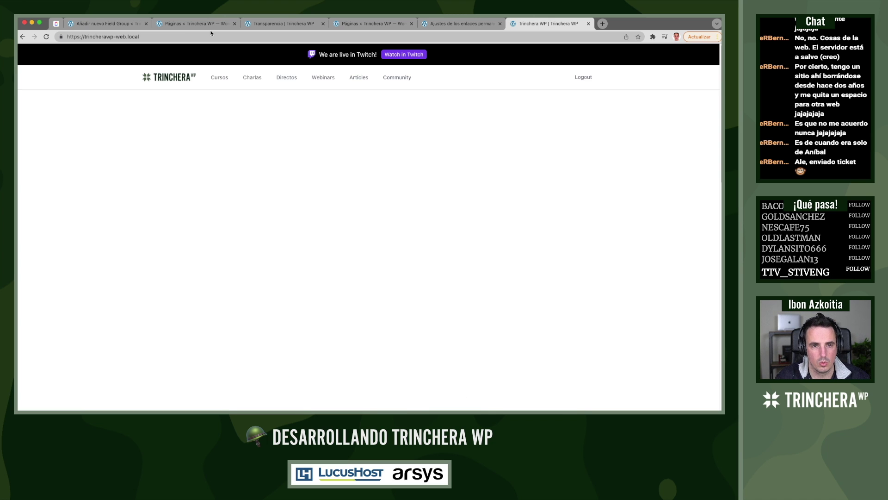
Open the Rank Math redirections list in a new tab
{"action": "left_click", "coordinate": [125, 27]}
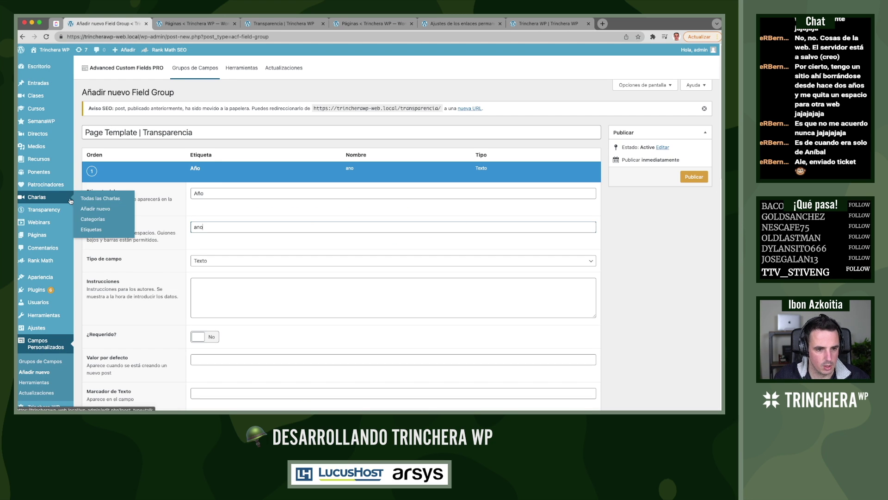
{"action": "mouse_move", "coordinate": [52, 266]}
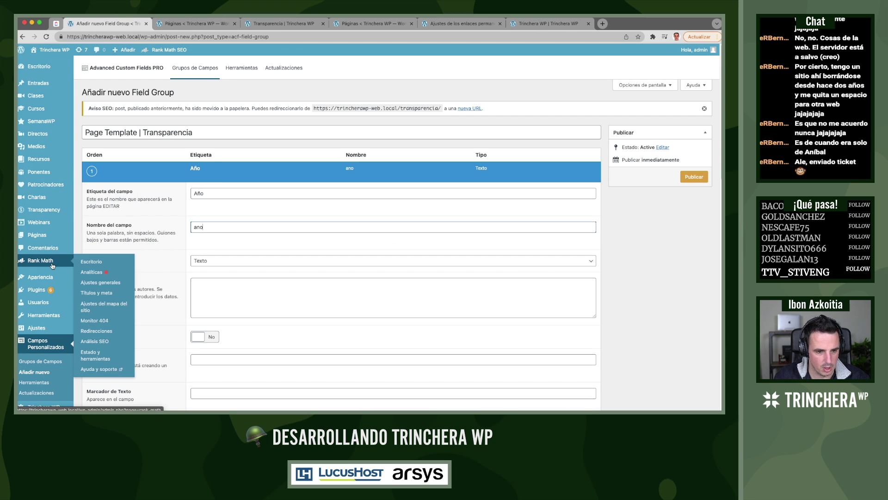
{"action": "left_click", "coordinate": [96, 331], "text": "super"}
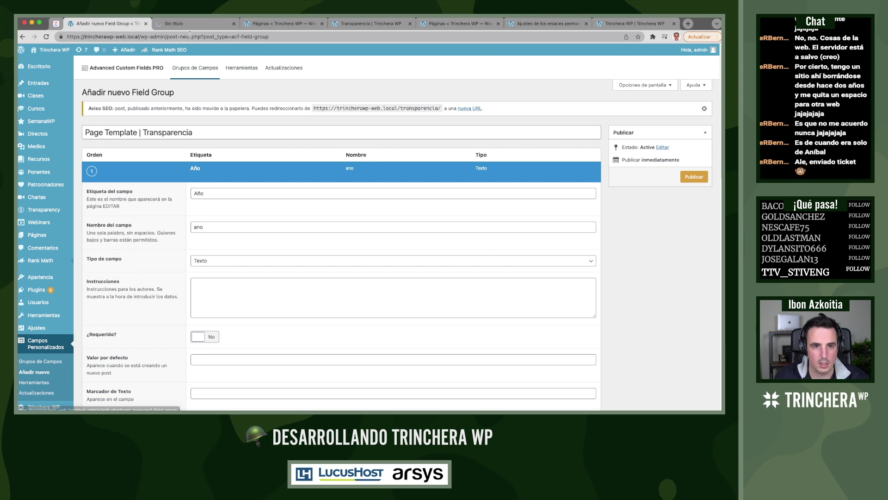
{"action": "left_click", "coordinate": [182, 27]}
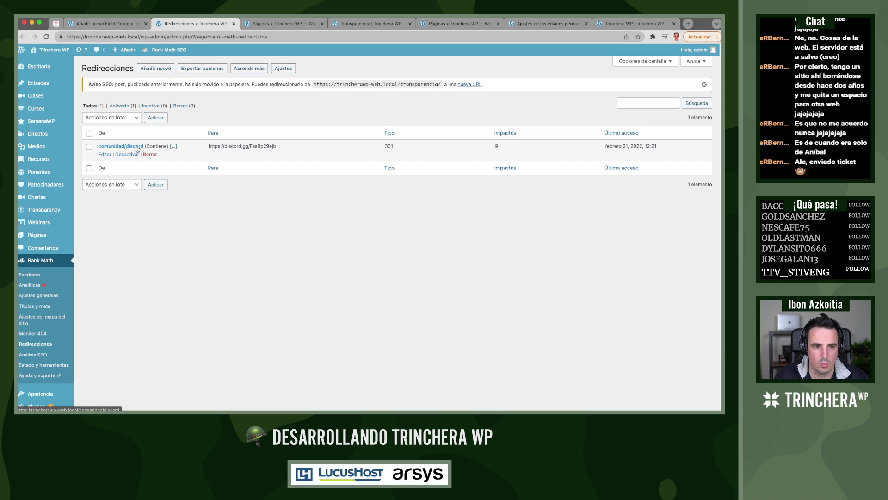
Examine the settings of the comunidad/discord redirection and return to the dashboard without editing it
{"action": "left_click", "coordinate": [137, 149]}
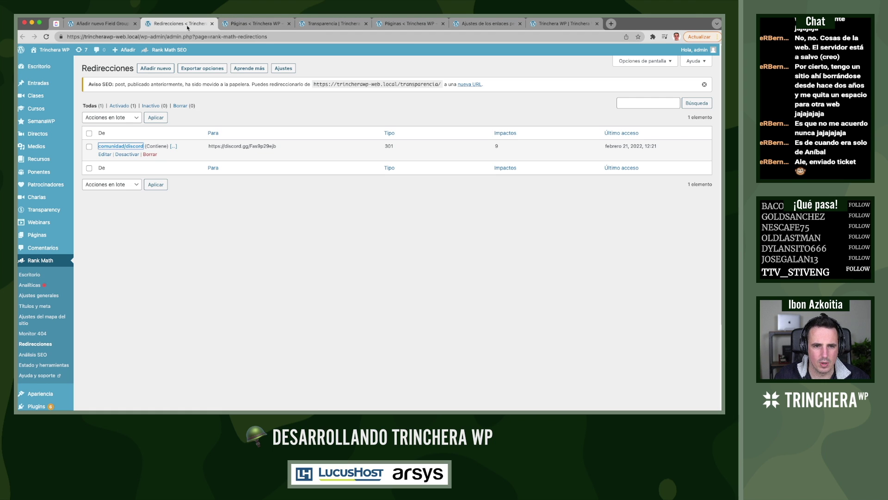
{"action": "left_click", "coordinate": [105, 154]}
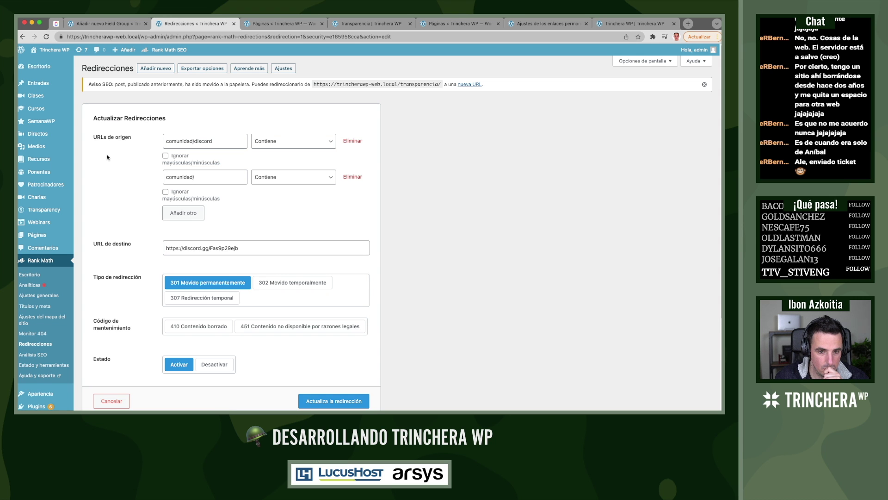
{"action": "scroll", "coordinate": [107, 157], "scroll_direction": "down", "scroll_amount": 3}
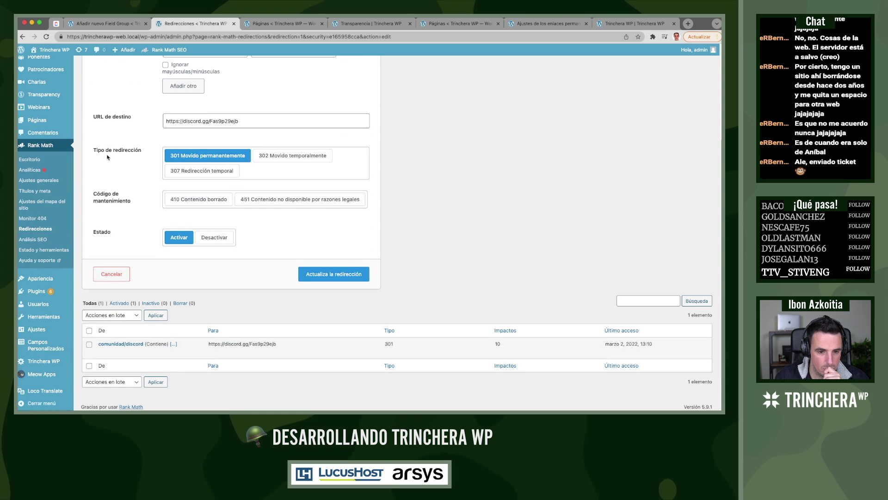
{"action": "scroll", "coordinate": [107, 158], "scroll_direction": "up", "scroll_amount": 3}
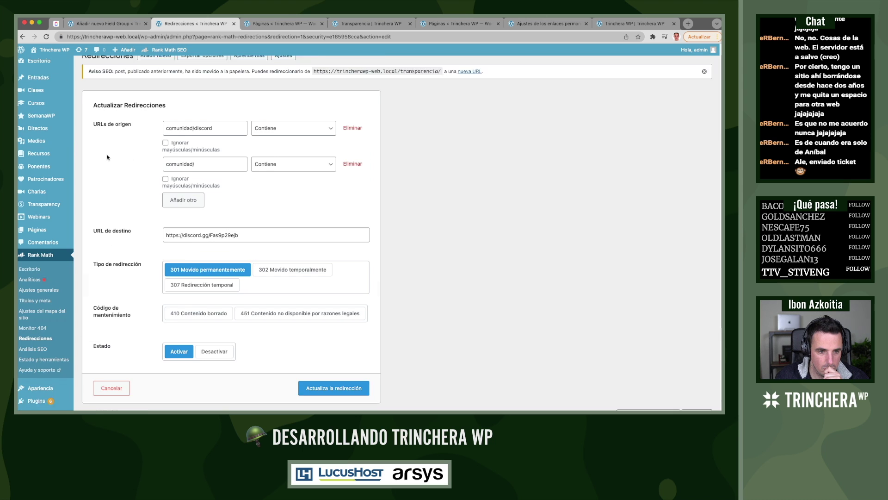
{"action": "left_click", "coordinate": [46, 68]}
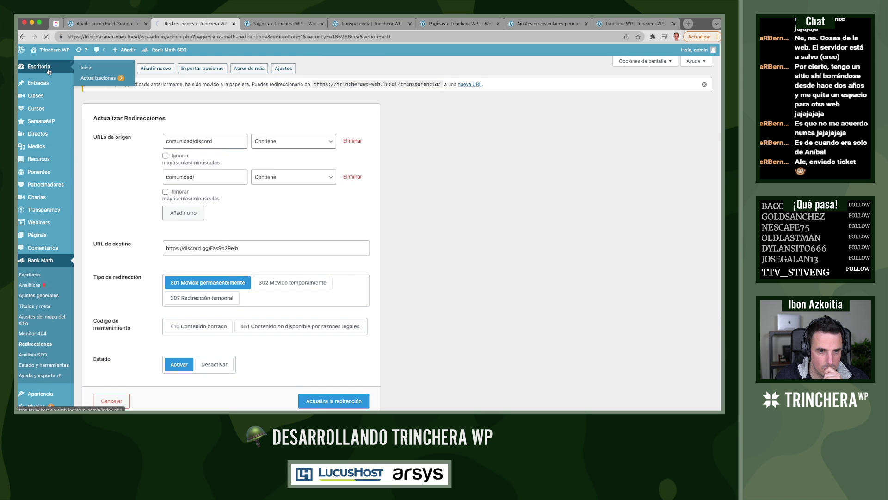
Resave the permalink settings with the Nombre de la entrada structure
{"action": "left_click", "coordinate": [545, 25]}
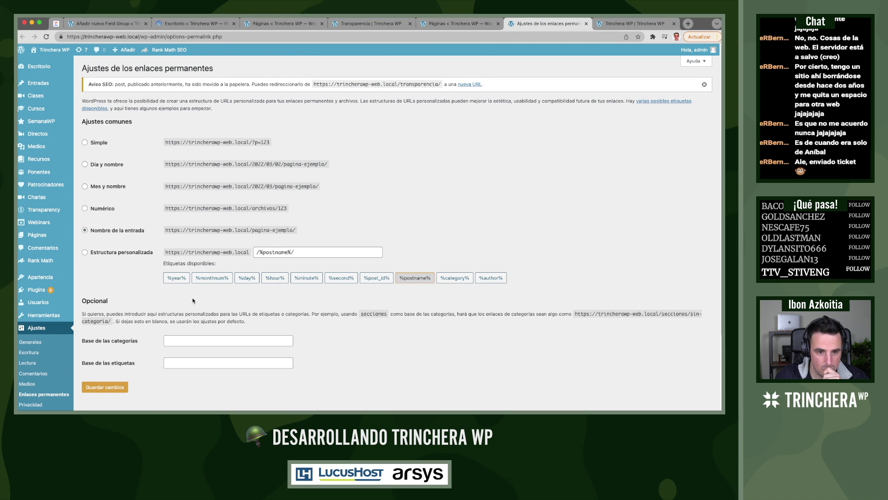
{"action": "scroll", "coordinate": [190, 299], "scroll_direction": "down", "scroll_amount": 4}
{"action": "left_click", "coordinate": [103, 294]}
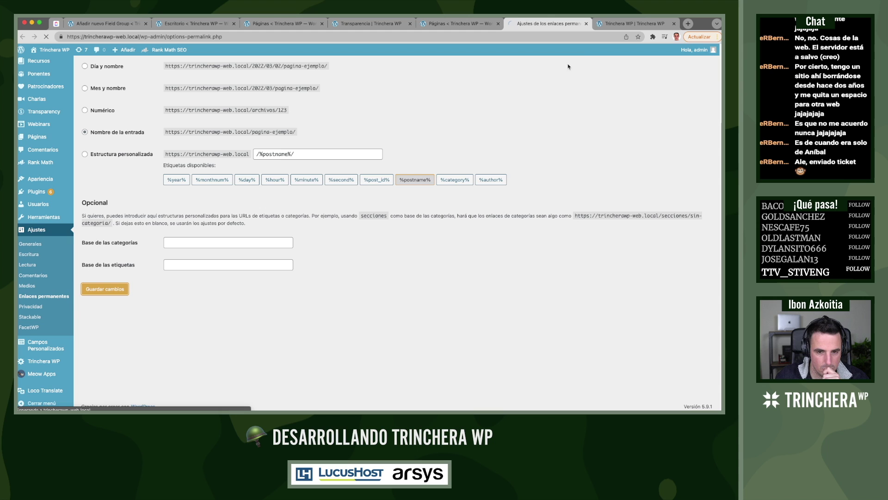
Load the front-end /transparencia/ page, then extend its address with 2018 to test the subpage URL
{"action": "left_click", "coordinate": [598, 27]}
{"action": "left_click", "coordinate": [255, 37]}
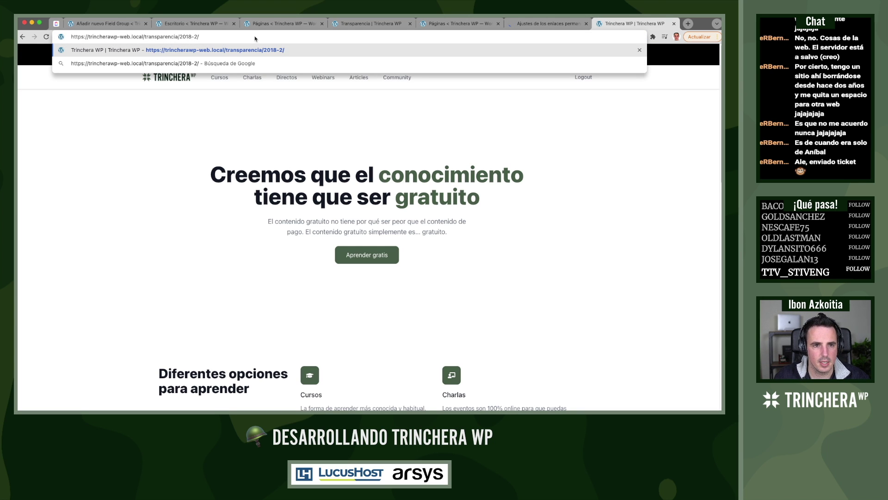
{"action": "left_click_drag", "start_coordinate": [199, 37], "coordinate": [180, 37]}
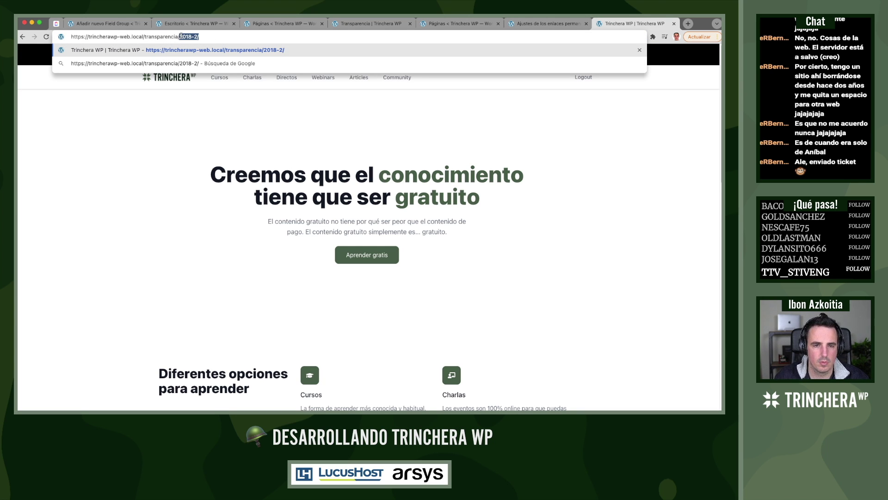
{"action": "key", "text": "BackSpace"}
{"action": "key", "text": "Return"}
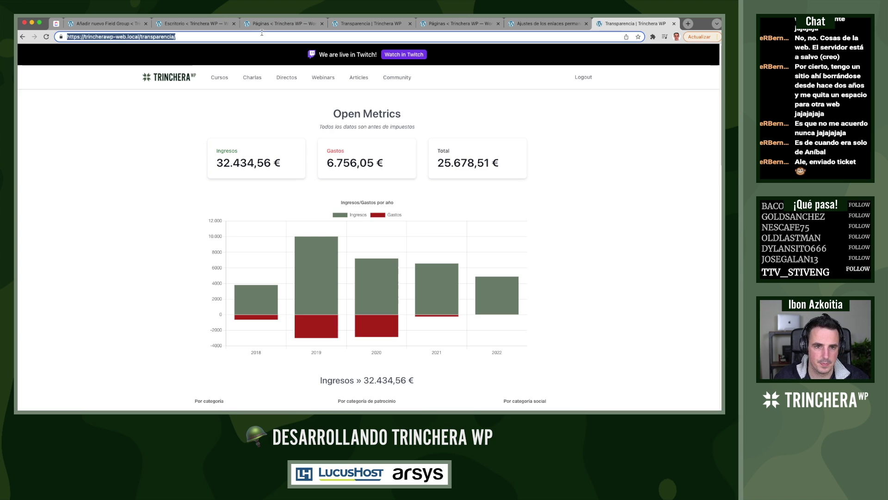
{"action": "left_click", "coordinate": [262, 33]}
{"action": "type", "text": "2018"}
{"action": "key", "text": "Return"}
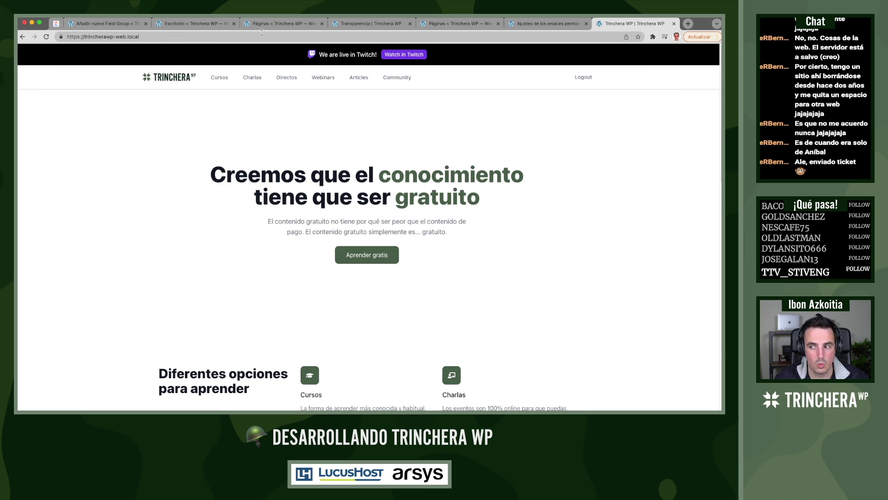
Switch to Visual Studio Code and open trincherawp-setup.php from inc/functions at the redirect function for logged-in users
{"action": "key", "text": "super+Tab"}
{"action": "key", "text": "super+Tab"}
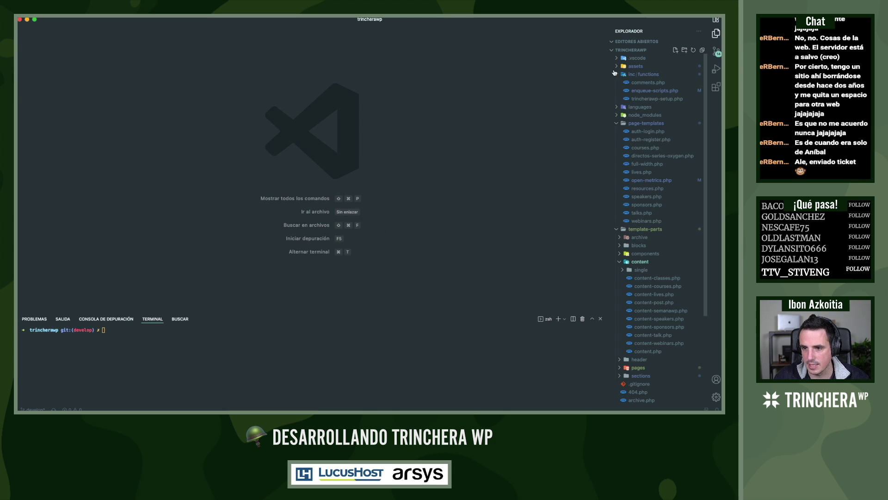
{"action": "left_click", "coordinate": [641, 99]}
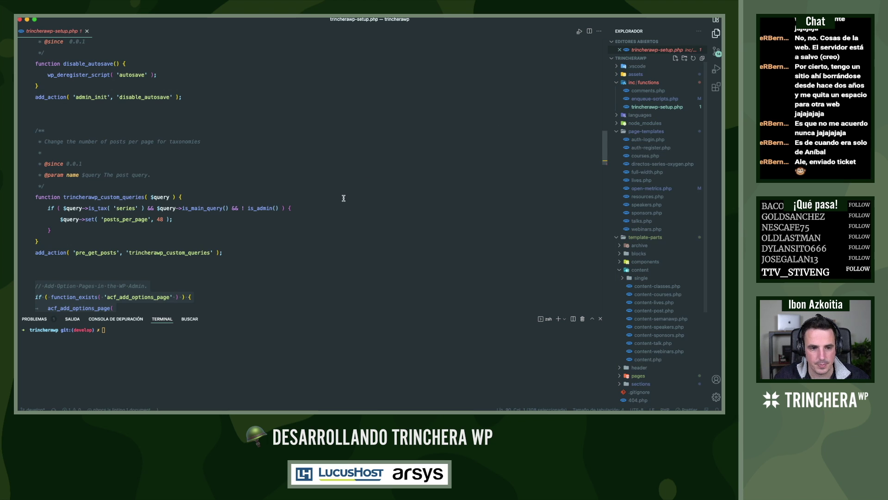
{"action": "scroll", "coordinate": [344, 198], "scroll_direction": "down", "scroll_amount": 10}
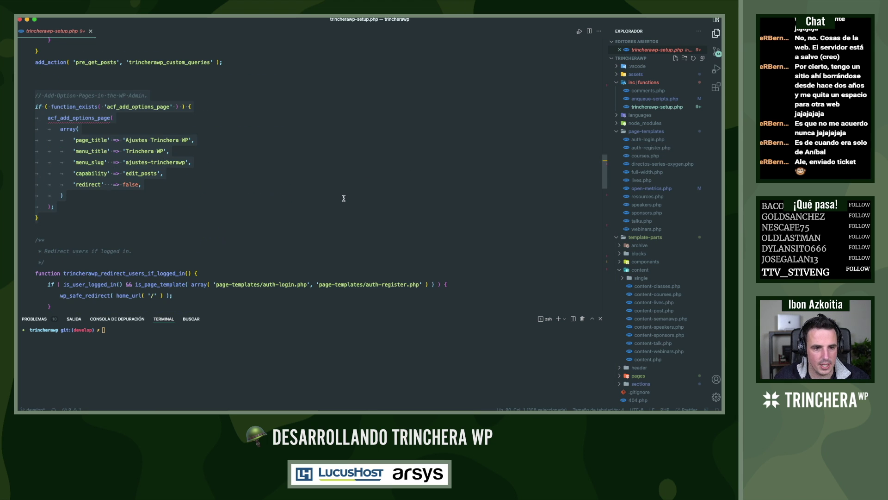
{"action": "scroll", "coordinate": [344, 198], "scroll_direction": "down", "scroll_amount": 7}
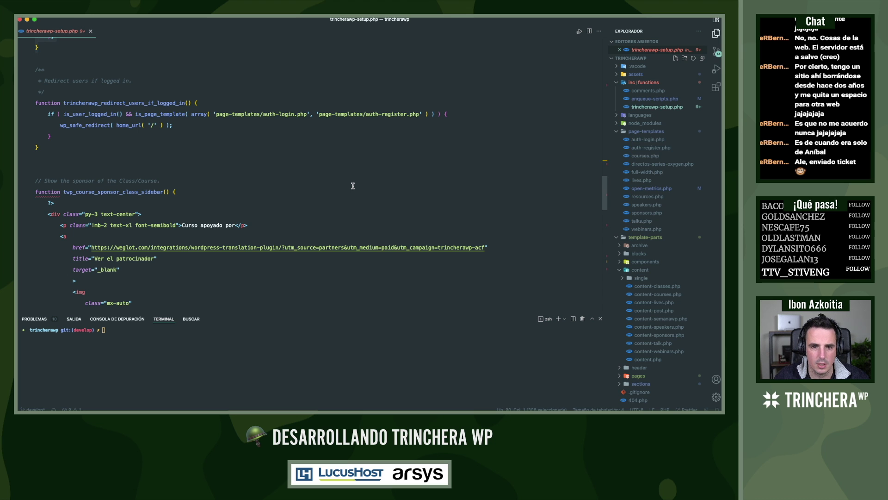
Delete the course sponsor and lesson support banner sidebar functions with their add_action hooks and the leftover blank lines
{"action": "left_click", "coordinate": [353, 185]}
{"action": "scroll", "coordinate": [353, 185], "scroll_direction": "down", "scroll_amount": 8}
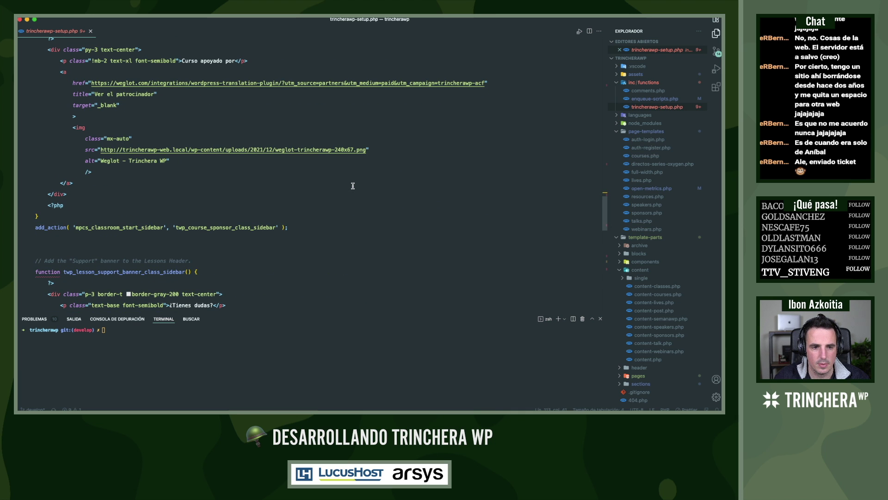
{"action": "scroll", "coordinate": [353, 185], "scroll_direction": "up", "scroll_amount": 2}
{"action": "scroll", "coordinate": [353, 185], "scroll_direction": "down", "scroll_amount": 7}
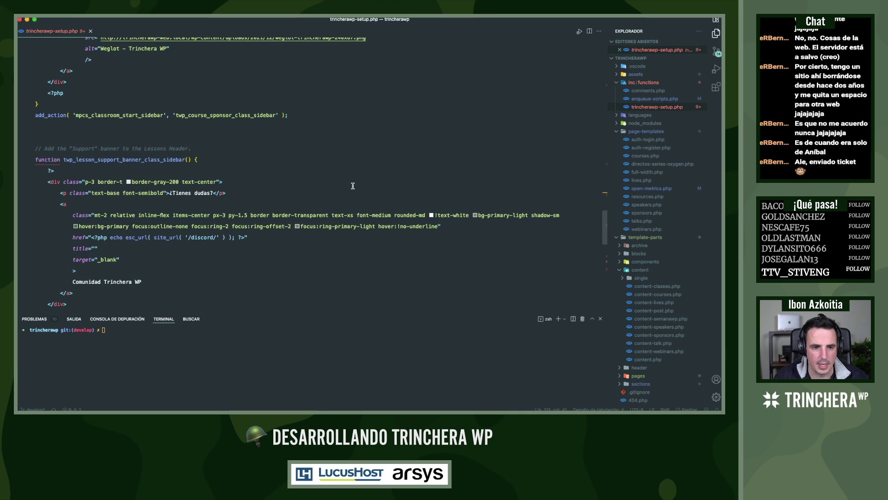
{"action": "scroll", "coordinate": [353, 185], "scroll_direction": "down", "scroll_amount": 3}
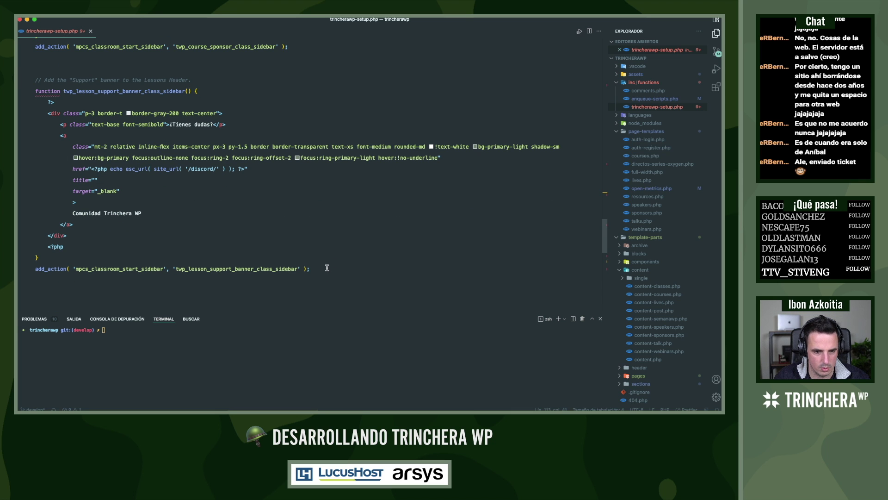
{"action": "left_click_drag", "start_coordinate": [327, 267], "coordinate": [263, 155]}
{"action": "key", "text": "BackSpace"}
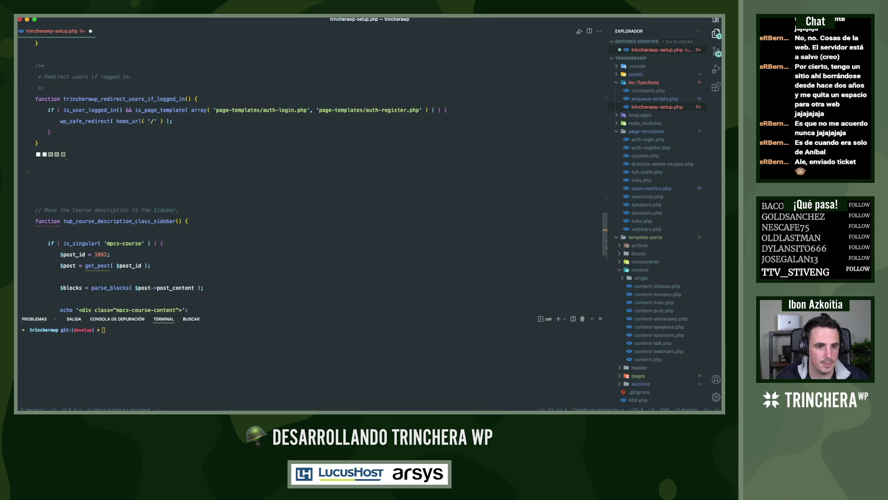
{"action": "key", "text": "BackSpace"}
{"action": "key", "text": "BackSpace"}
{"action": "key", "text": "BackSpace"}
Delete the course description sidebar function with its add_action hook and save trincherawp-setup.php
{"action": "scroll", "coordinate": [310, 175], "scroll_direction": "down", "scroll_amount": 5}
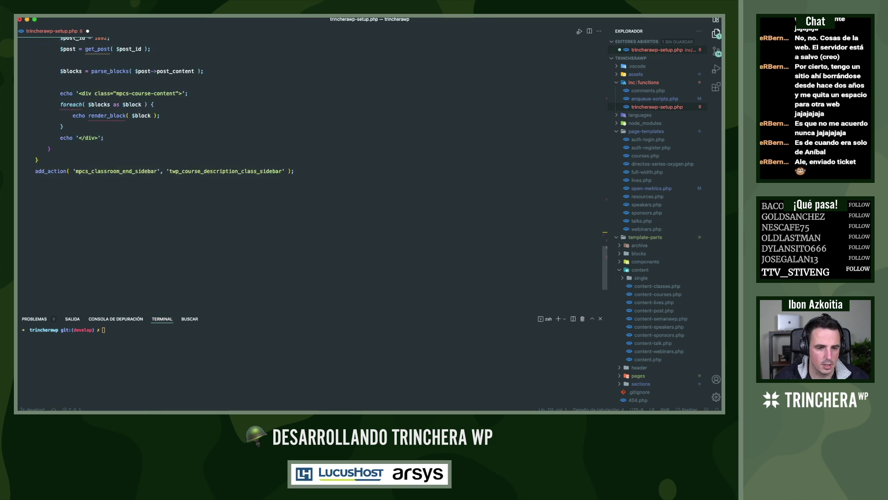
{"action": "scroll", "coordinate": [309, 138], "scroll_direction": "down", "scroll_amount": 2}
{"action": "left_click", "coordinate": [309, 115], "text": "shift"}
{"action": "key", "text": "BackSpace"}
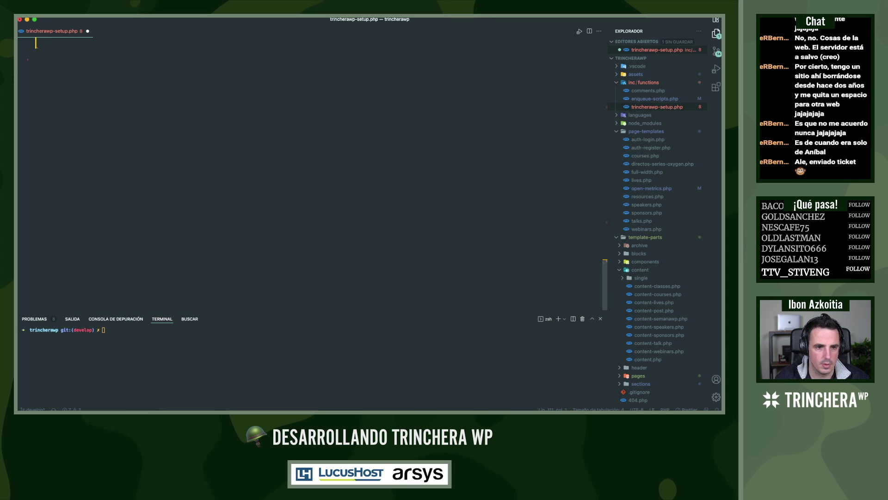
{"action": "key", "text": "cmd+s"}
{"action": "key", "text": "cmd+z"}
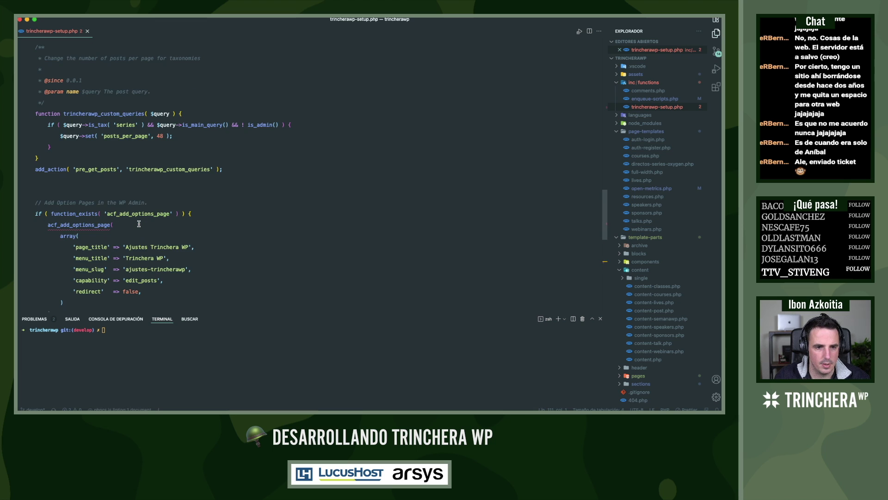
{"action": "key", "text": "cmd+s"}
Review the remaining code in trincherawp-setup.php up to its header, as well as the functions in enqueue-scripts.php
{"action": "scroll", "coordinate": [139, 224], "scroll_direction": "up", "scroll_amount": 2}
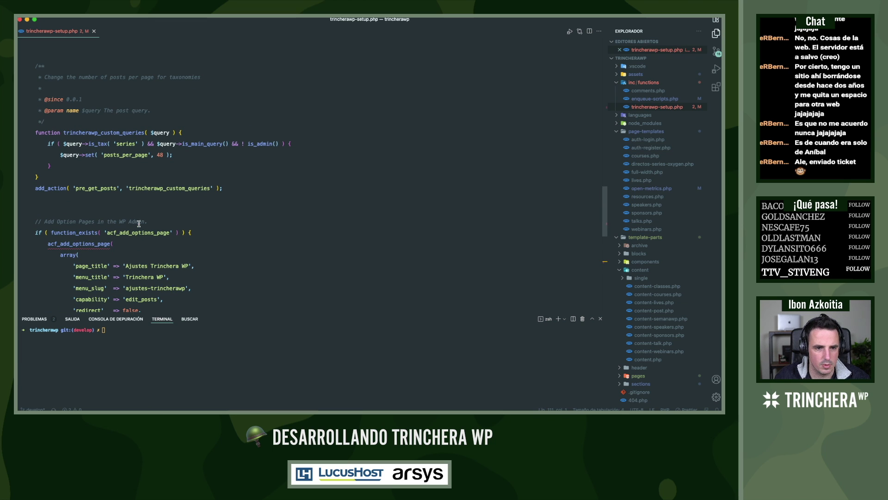
{"action": "scroll", "coordinate": [139, 224], "scroll_direction": "up", "scroll_amount": 4}
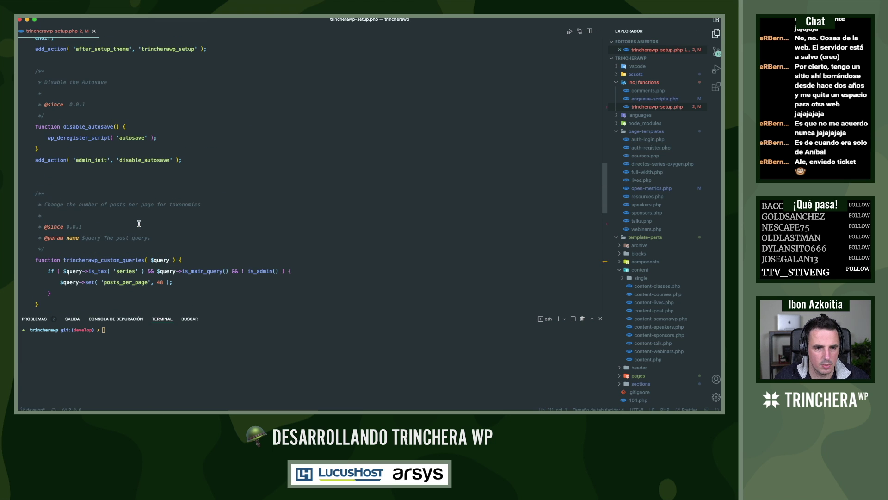
{"action": "scroll", "coordinate": [139, 224], "scroll_direction": "up", "scroll_amount": 12}
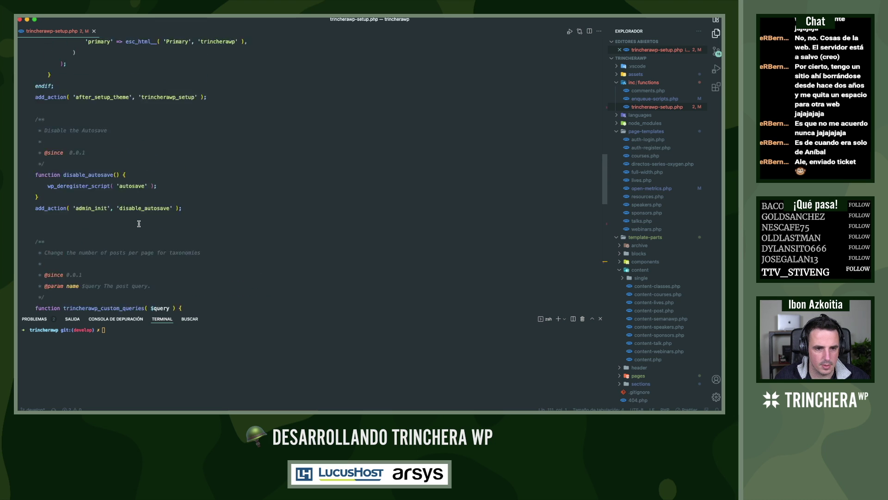
{"action": "scroll", "coordinate": [139, 224], "scroll_direction": "up", "scroll_amount": 5}
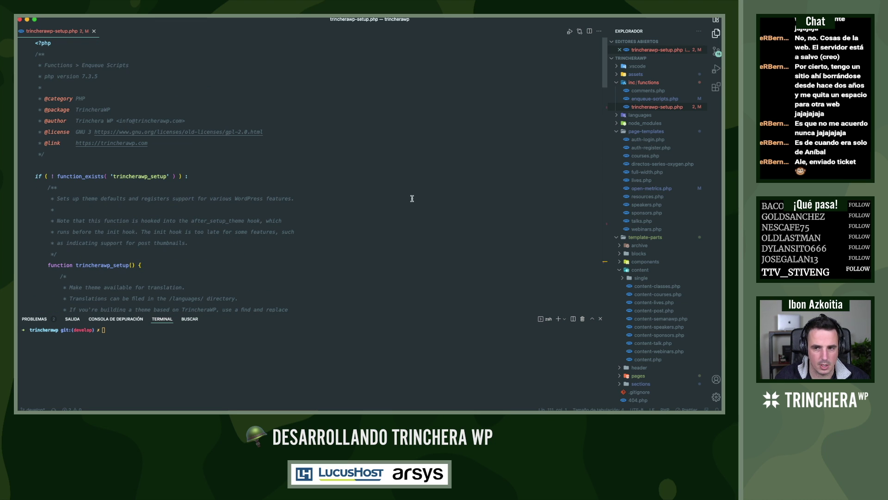
{"action": "left_click", "coordinate": [650, 99]}
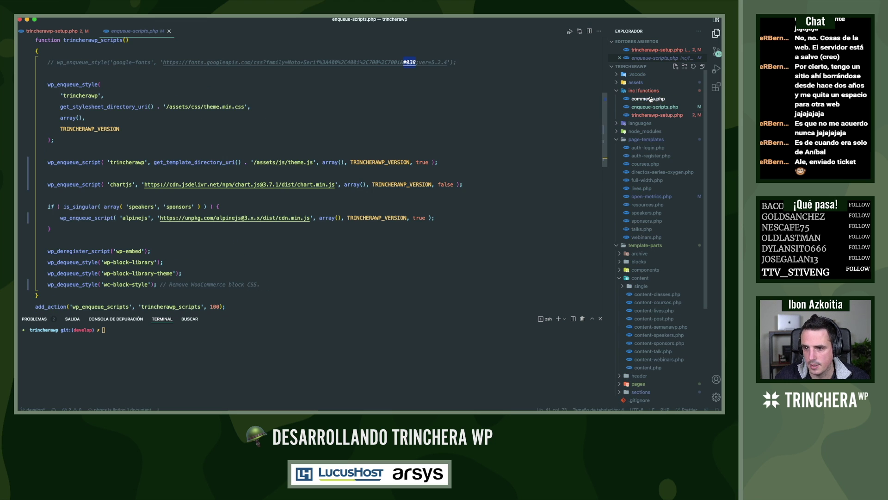
{"action": "scroll", "coordinate": [260, 217], "scroll_direction": "down", "scroll_amount": 5}
{"action": "scroll", "coordinate": [260, 216], "scroll_direction": "down", "scroll_amount": 5}
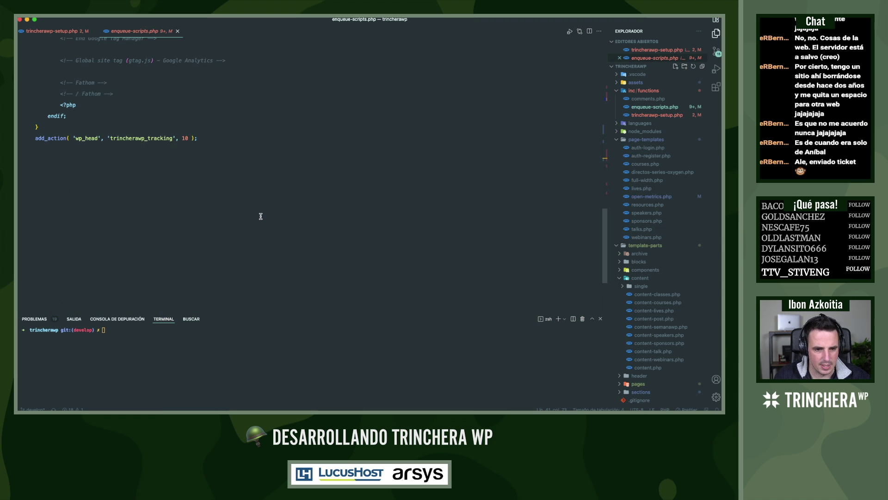
{"action": "scroll", "coordinate": [260, 216], "scroll_direction": "up", "scroll_amount": 6}
{"action": "key", "text": "super+Tab"}
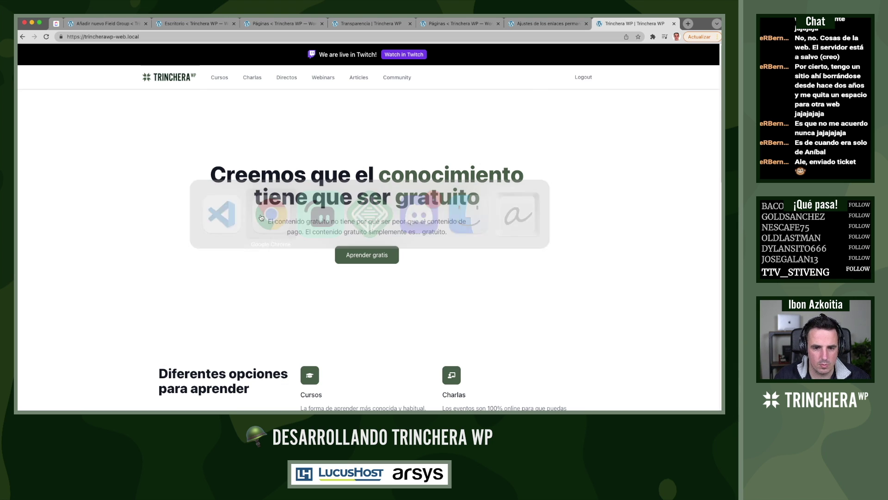
{"action": "left_click", "coordinate": [205, 36]}
{"action": "type", "text": "https://trincherawp-web.local/transparencia/2018-2/"}
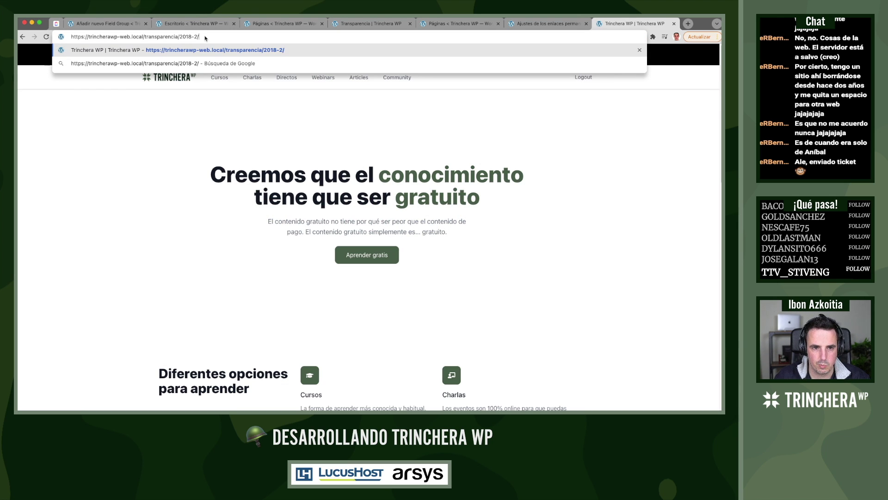
{"action": "key", "text": "Return"}
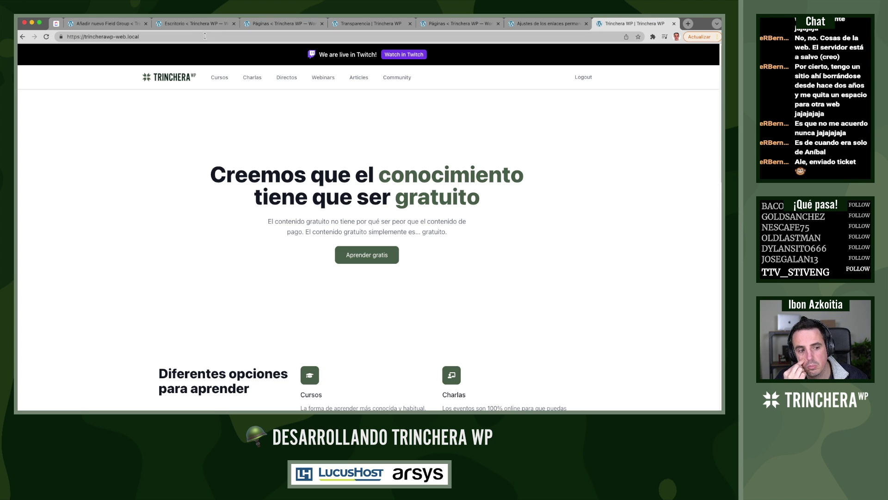
Open the Transparencia » 2018 page in the WordPress editor and preview it in a new tab
{"action": "left_click", "coordinate": [195, 24]}
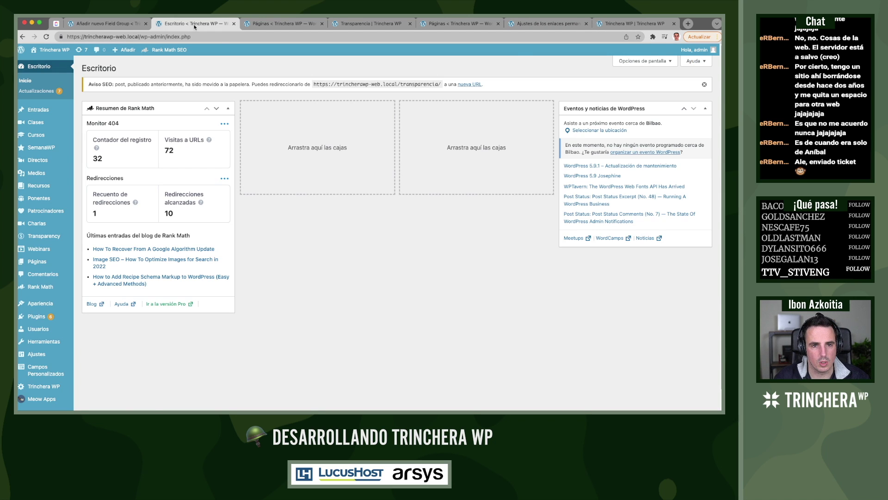
{"action": "left_click", "coordinate": [269, 24]}
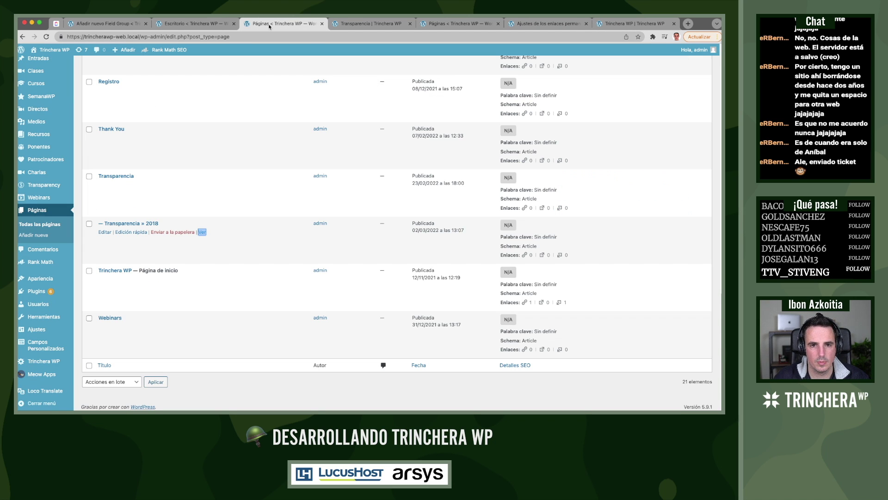
{"action": "left_click", "coordinate": [139, 224]}
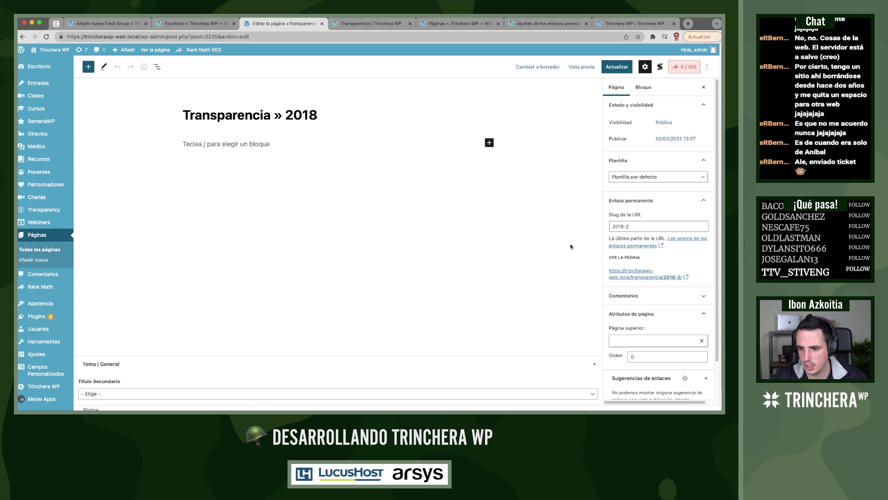
{"action": "left_click", "coordinate": [581, 66]}
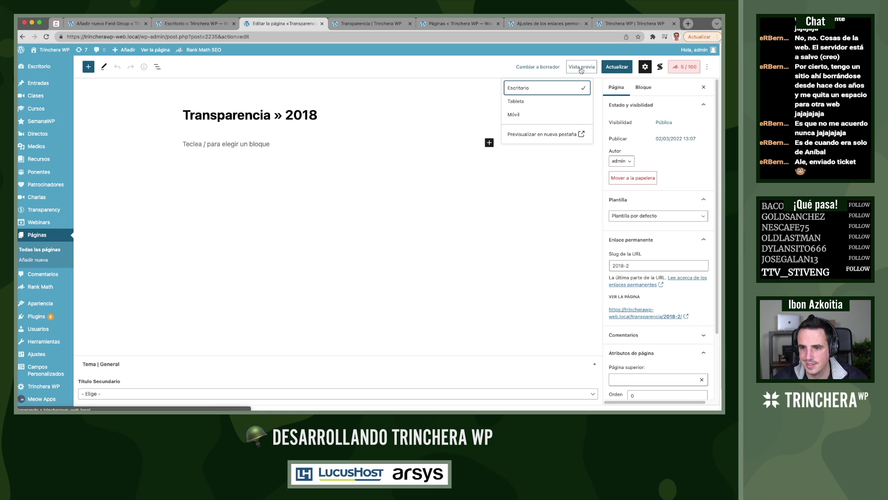
{"action": "left_click", "coordinate": [549, 134]}
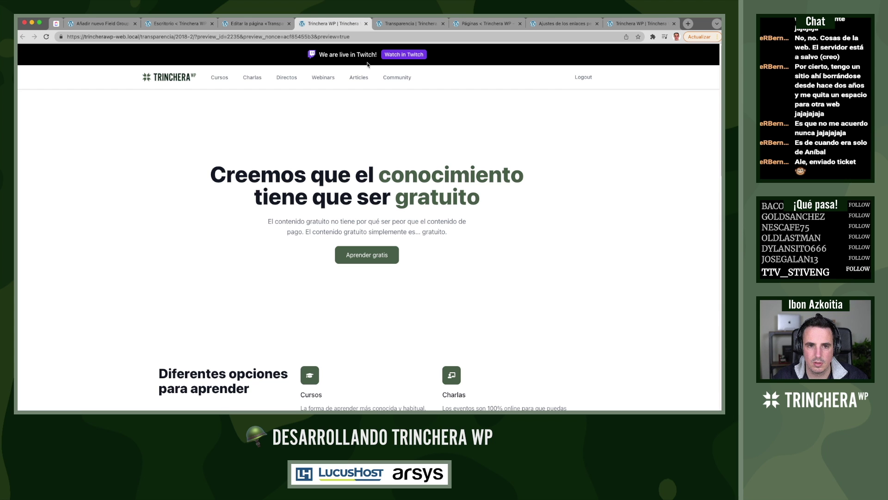
Return to the Transparencia » 2018 editor and check the available page templates, keeping Plantilla por defecto
{"action": "key", "text": "super+Tab"}
{"action": "left_click", "coordinate": [169, 28]}
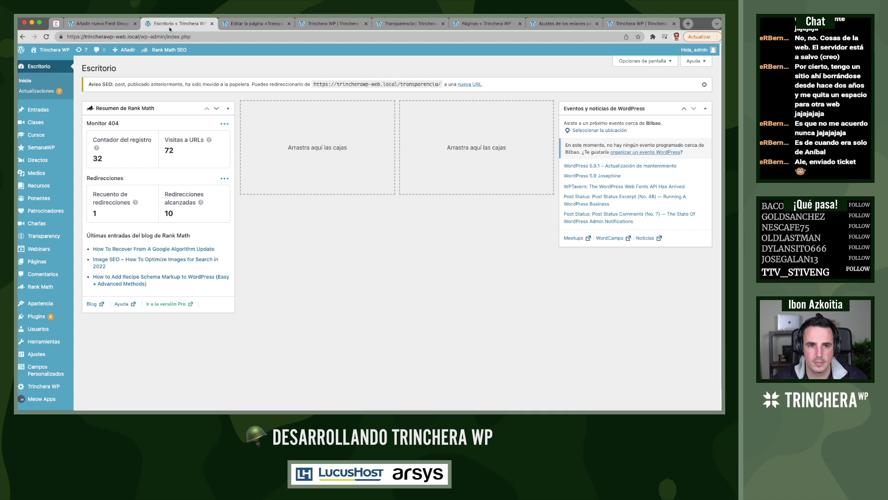
{"action": "left_click", "coordinate": [111, 25]}
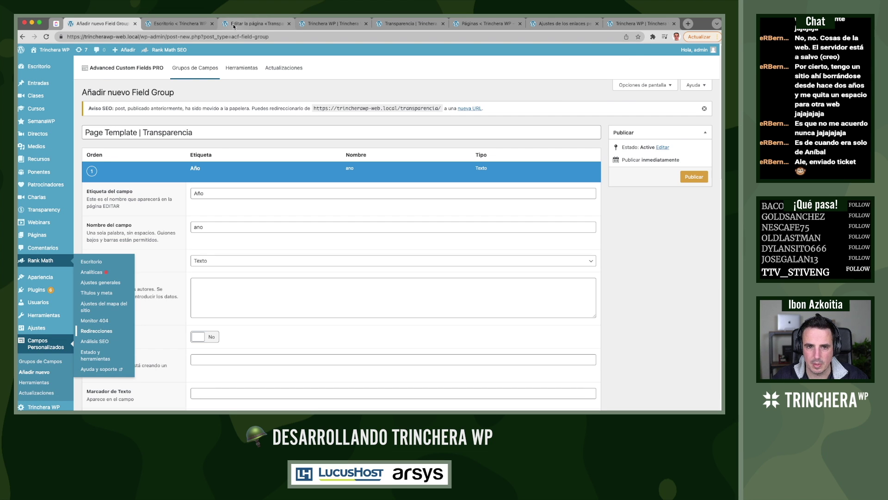
{"action": "left_click", "coordinate": [234, 27]}
{"action": "left_click", "coordinate": [636, 216]}
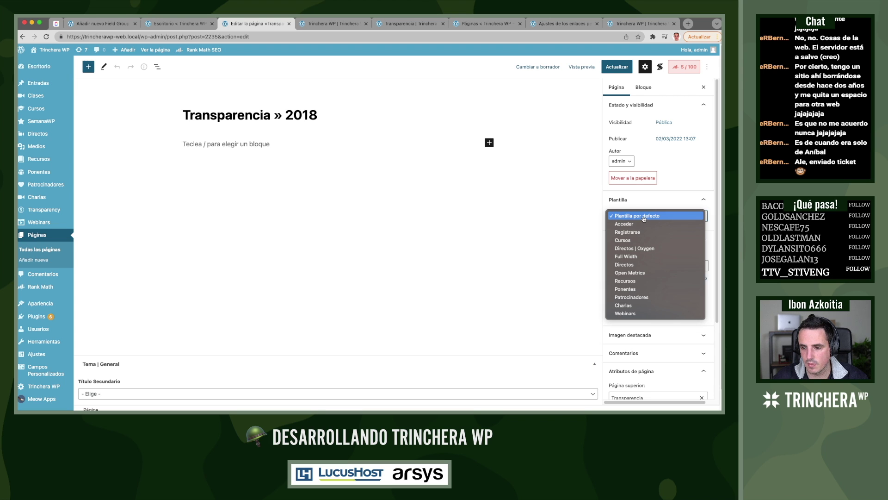
{"action": "left_click", "coordinate": [644, 217]}
{"action": "left_click", "coordinate": [661, 216]}
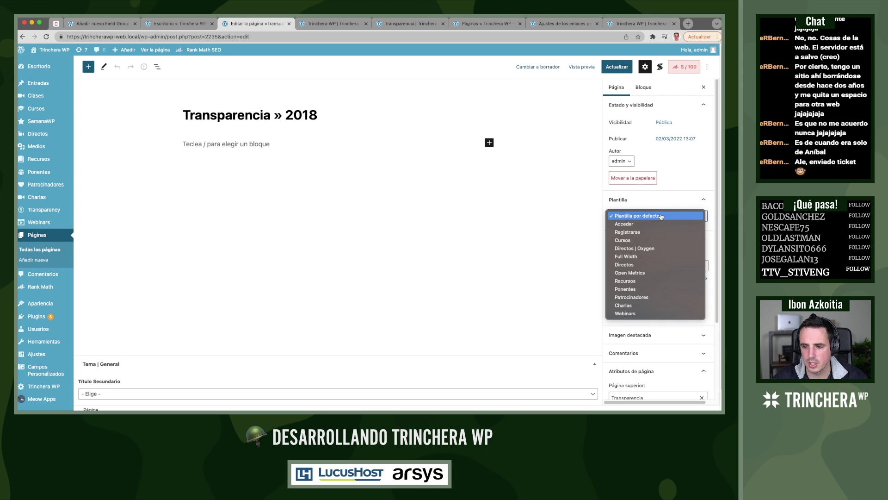
{"action": "left_click", "coordinate": [662, 217]}
Switch to Visual Studio Code and create a file named transparencia.php in the page-templates folder
{"action": "key", "text": "super+Tab"}
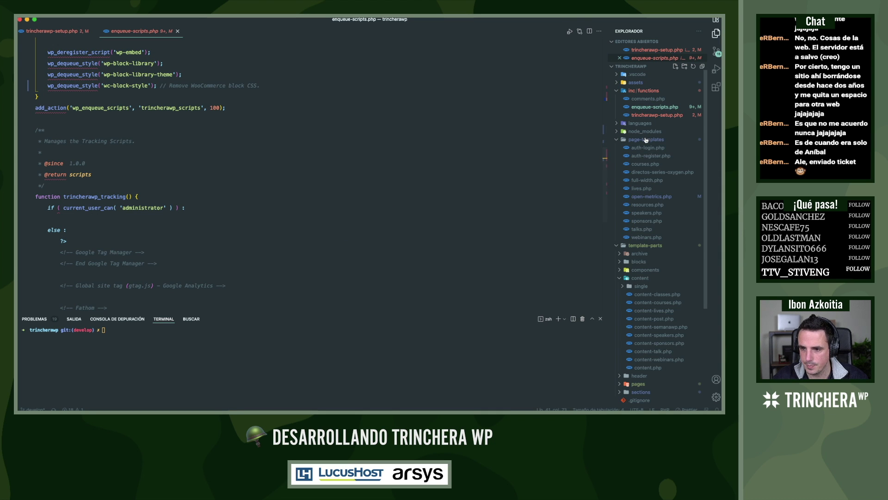
{"action": "right_click", "coordinate": [645, 140]}
{"action": "left_click", "coordinate": [573, 144]}
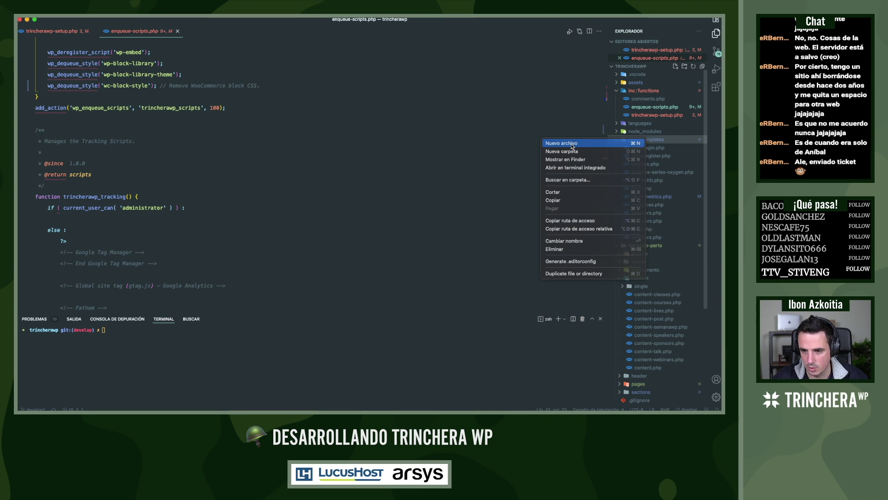
{"action": "type", "text": "tra"}
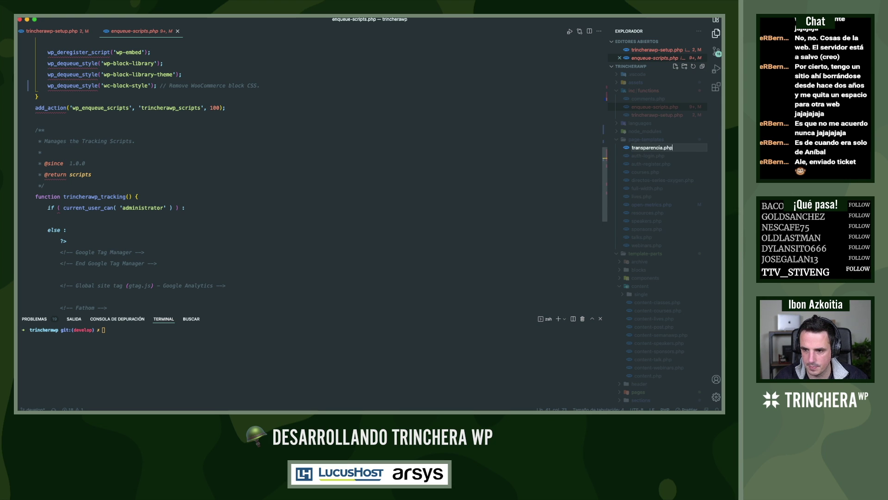
{"action": "type", "text": "nsparencia.php"}
{"action": "key", "text": "Return"}
Copy everything from the opening PHP tag through get_header(); in open-metrics.php into transparencia.php
{"action": "key", "text": "Up"}
{"action": "key", "text": "Up"}
{"action": "key", "text": "Up"}
{"action": "key", "text": "Up"}
{"action": "key", "text": "Up"}
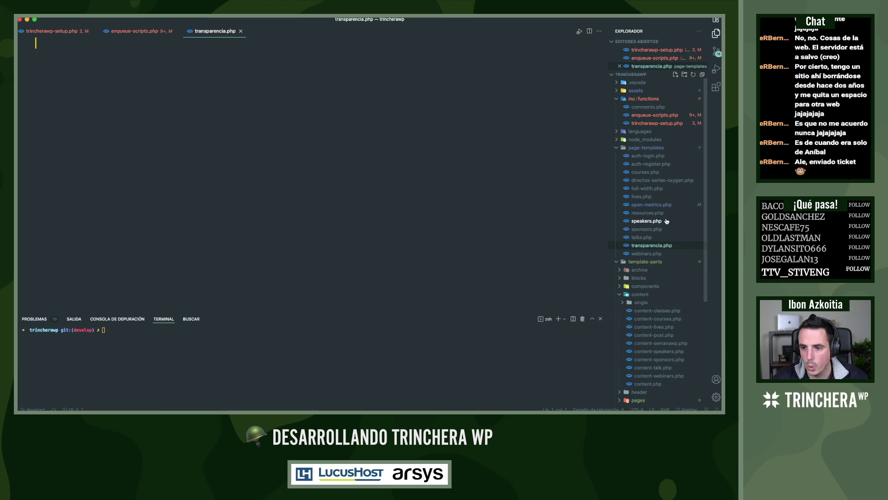
{"action": "key", "text": "space"}
{"action": "scroll", "coordinate": [116, 189], "scroll_direction": "up", "scroll_amount": 9}
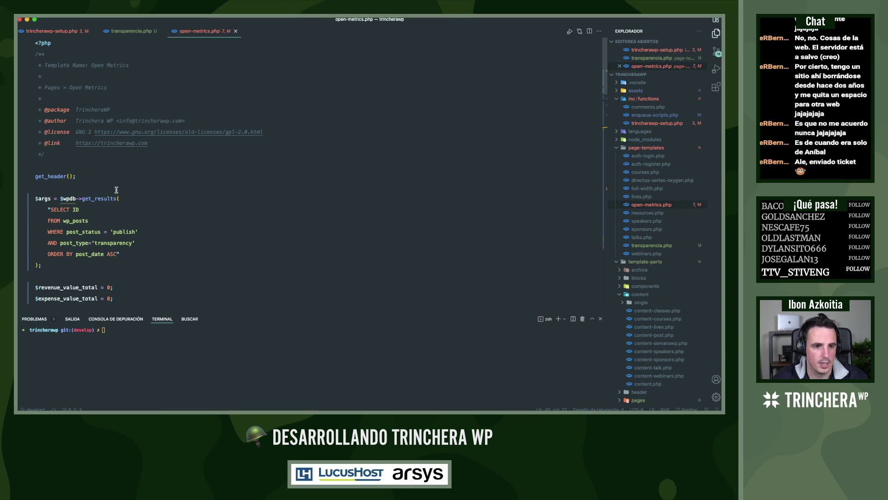
{"action": "left_click_drag", "start_coordinate": [76, 177], "coordinate": [124, 36]}
{"action": "key", "text": "super+c"}
{"action": "left_click", "coordinate": [124, 34]}
{"action": "key", "text": "super+v"}
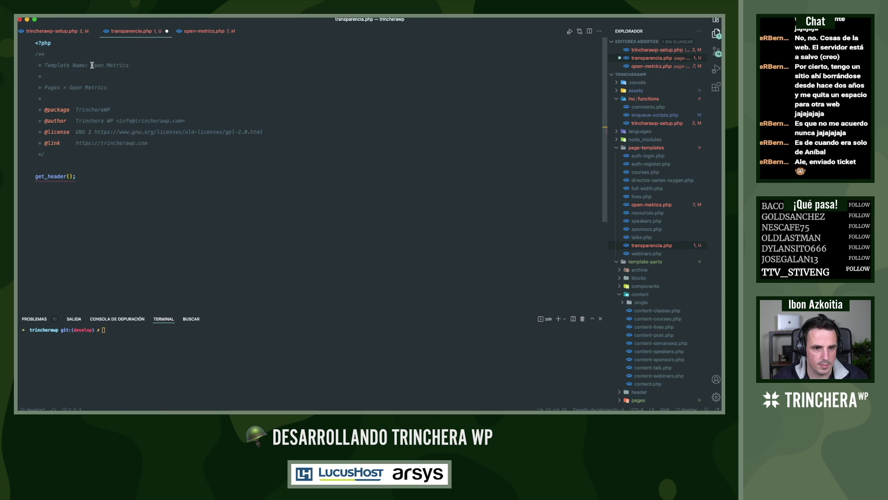
Replace both occurrences of Open Metrics in the header comment of transparencia.php with Transparencia
{"action": "left_click_drag", "start_coordinate": [91, 65], "coordinate": [139, 66]}
{"action": "key", "text": "super+d"}
{"action": "type", "text": "Tr"}
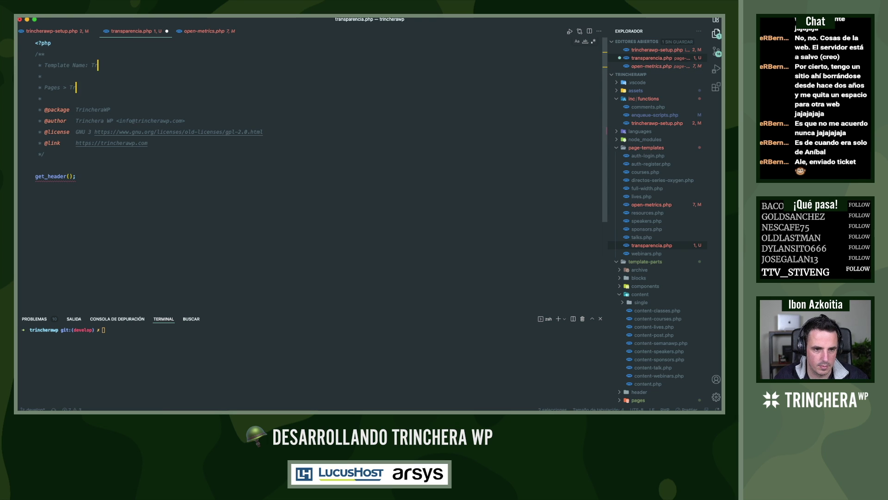
{"action": "type", "text": "ansparencia"}
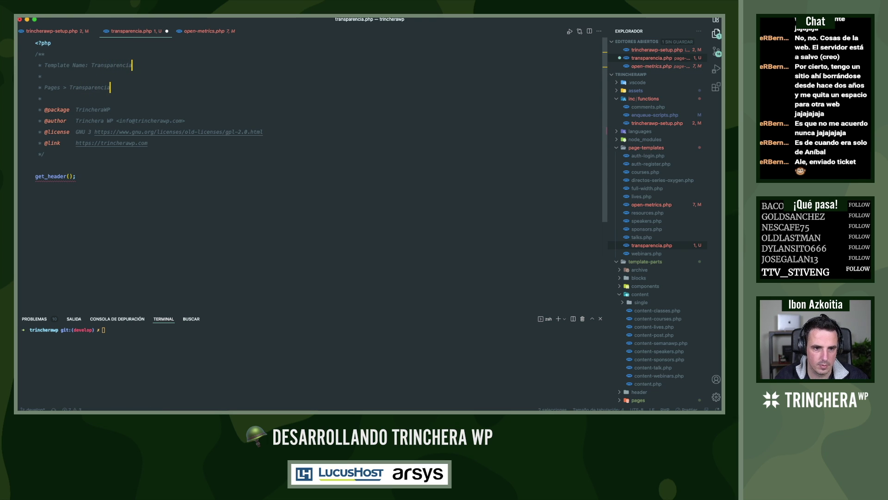
Add a get_footer(); call a few lines below get_header(); in transparencia.php and save the file
{"action": "left_click", "coordinate": [102, 180]}
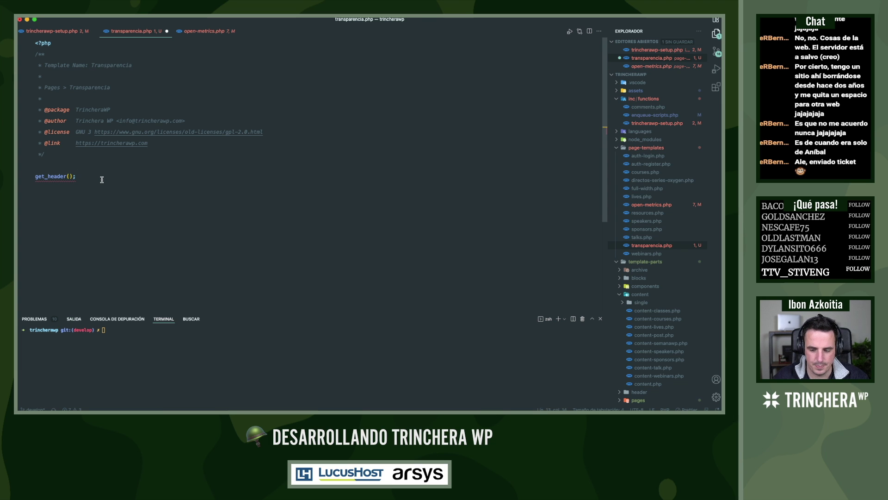
{"action": "key", "text": "Return"}
{"action": "key", "text": "Return"}
{"action": "key", "text": "Return"}
{"action": "key", "text": "Return"}
{"action": "type", "text": "get_f"}
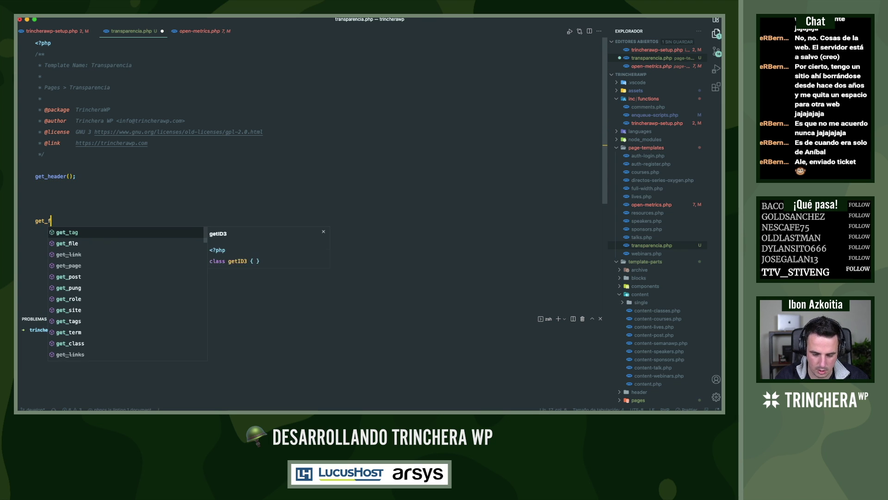
{"action": "type", "text": "ooter();"}
{"action": "key", "text": "ctrl+s"}
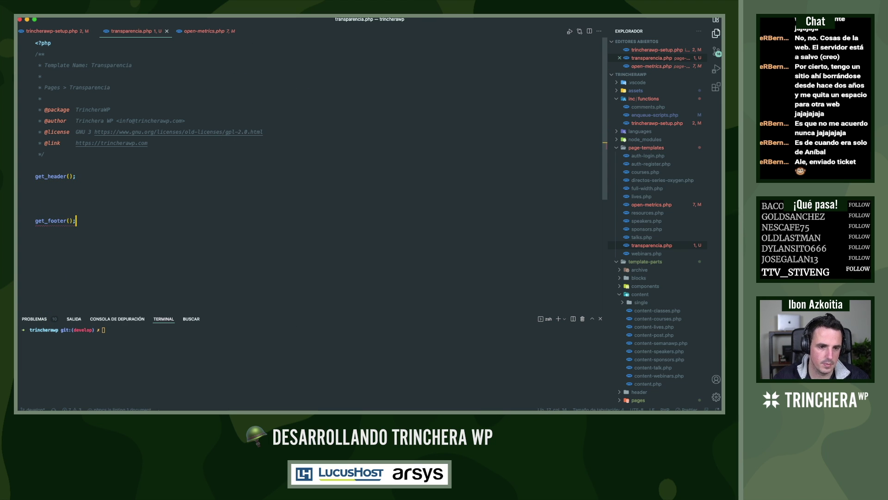
Switch to Chrome, reload the Transparencia » 2018 editor and try to change its URL slug to 2018
{"action": "key", "text": "super+Tab"}
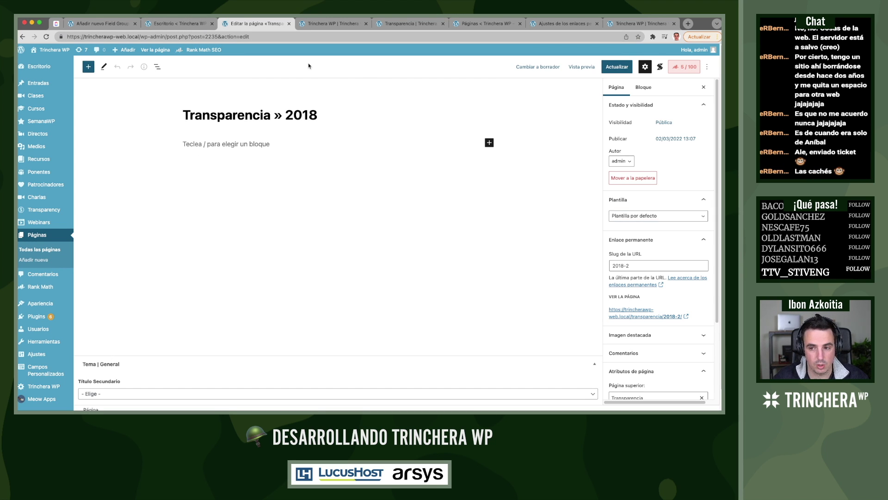
{"action": "key", "text": "super+r"}
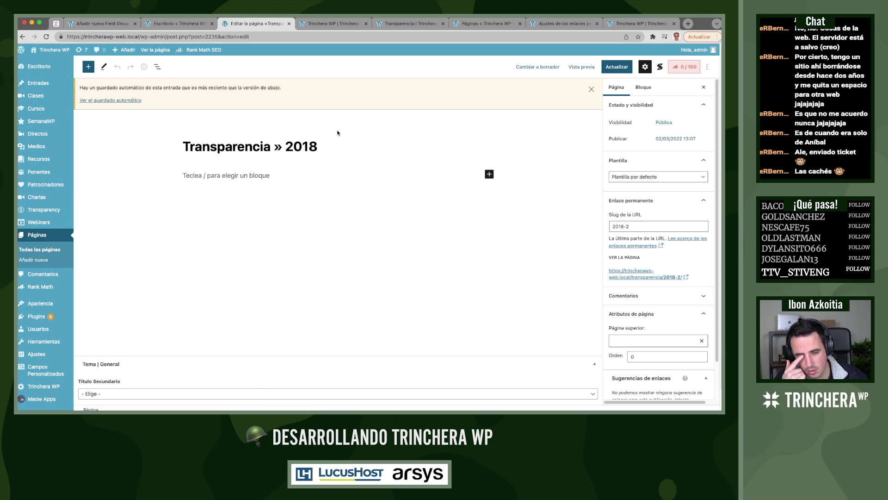
{"action": "left_click", "coordinate": [591, 89]}
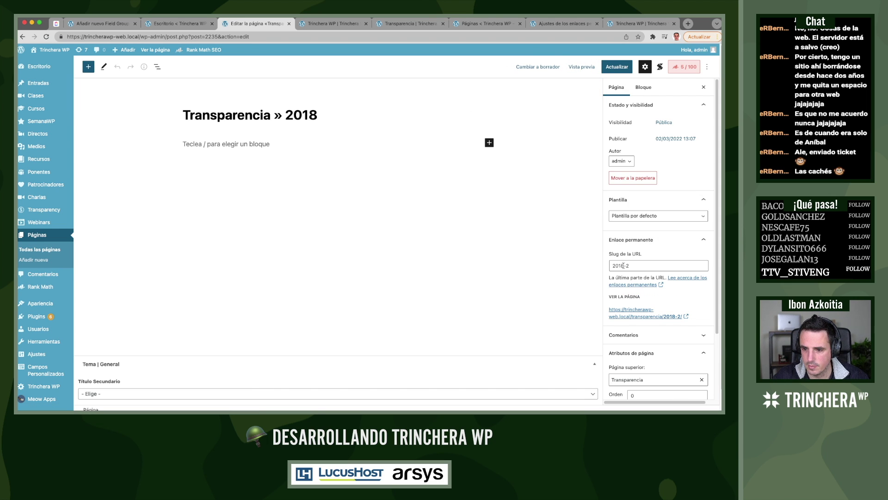
{"action": "left_click_drag", "start_coordinate": [623, 265], "coordinate": [646, 267]}
{"action": "key", "text": "BackSpace"}
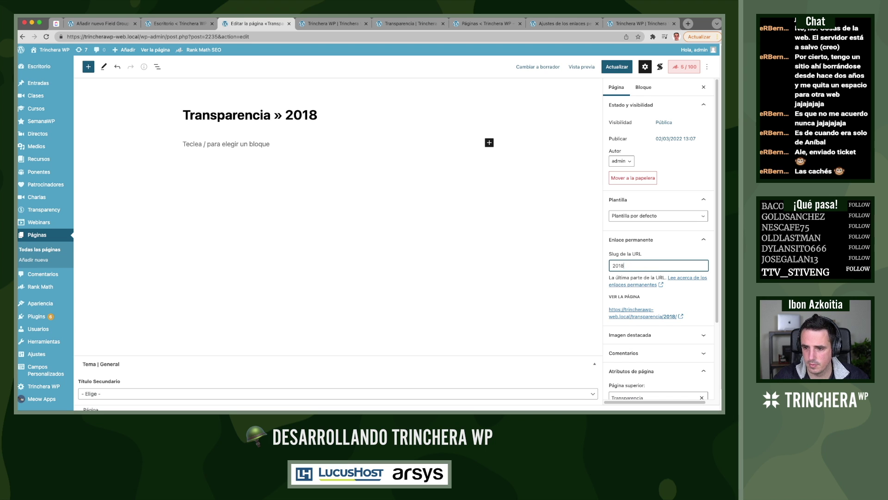
Assign the Transparencia template to the Transparencia » 2018 page and update it
{"action": "left_click", "coordinate": [643, 217]}
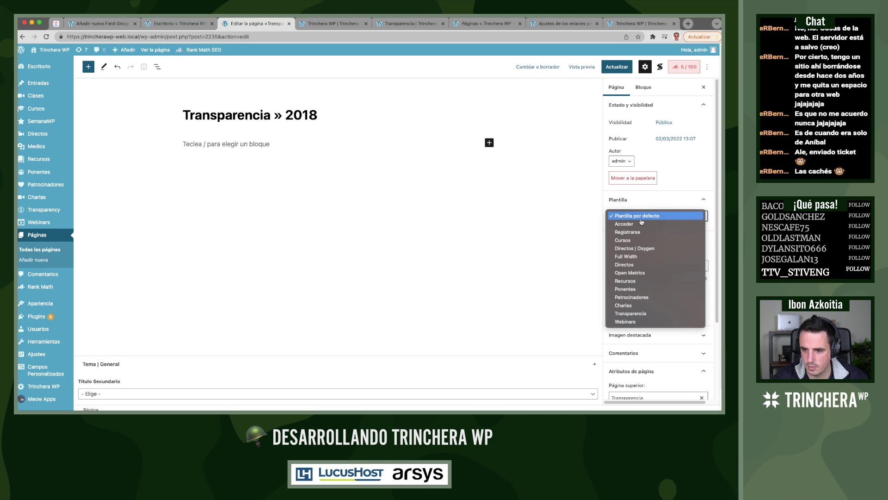
{"action": "left_click", "coordinate": [641, 313]}
{"action": "left_click", "coordinate": [618, 66]}
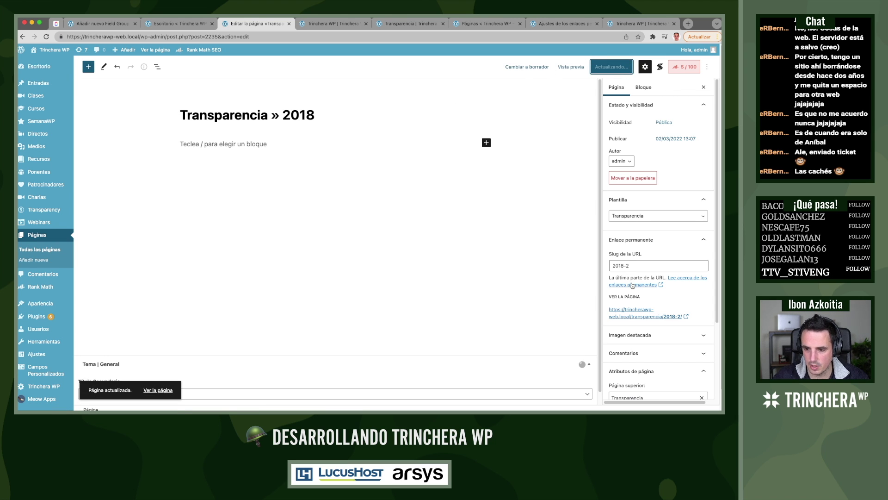
View the Transparencia » 2018 page on the front end in a new tab and return to its editor
{"action": "left_click", "coordinate": [630, 313], "text": "super"}
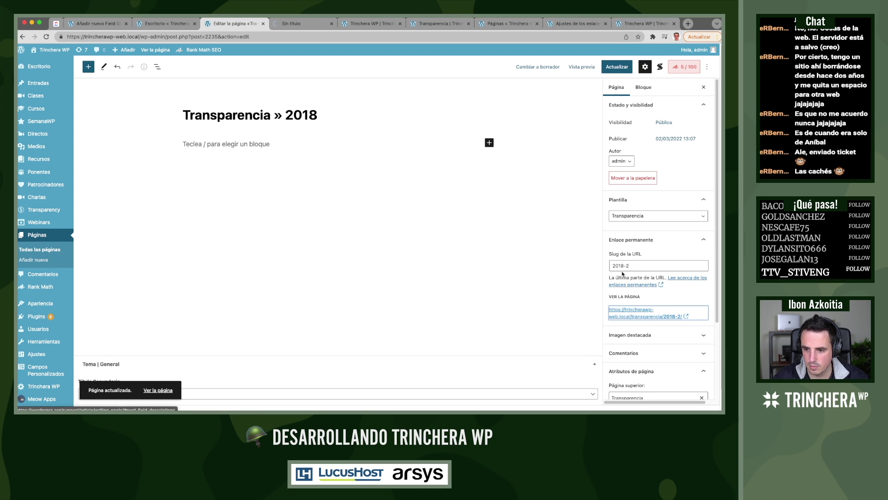
{"action": "left_click", "coordinate": [284, 24]}
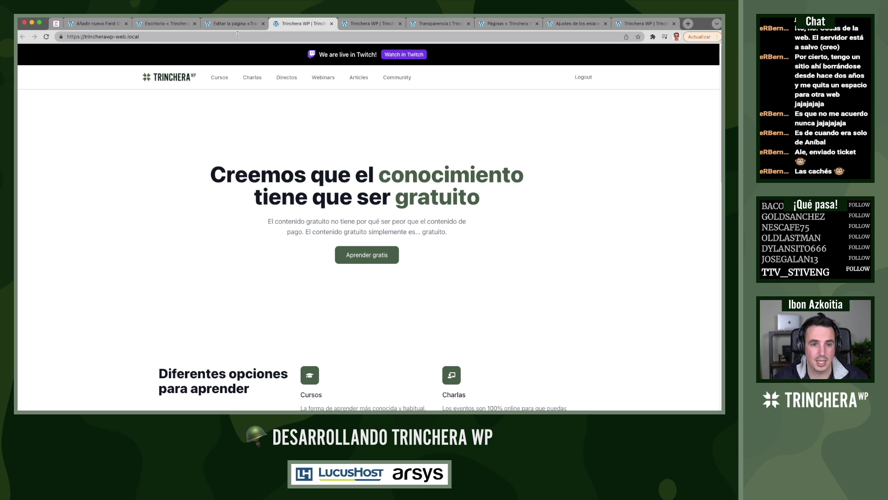
{"action": "left_click", "coordinate": [235, 24]}
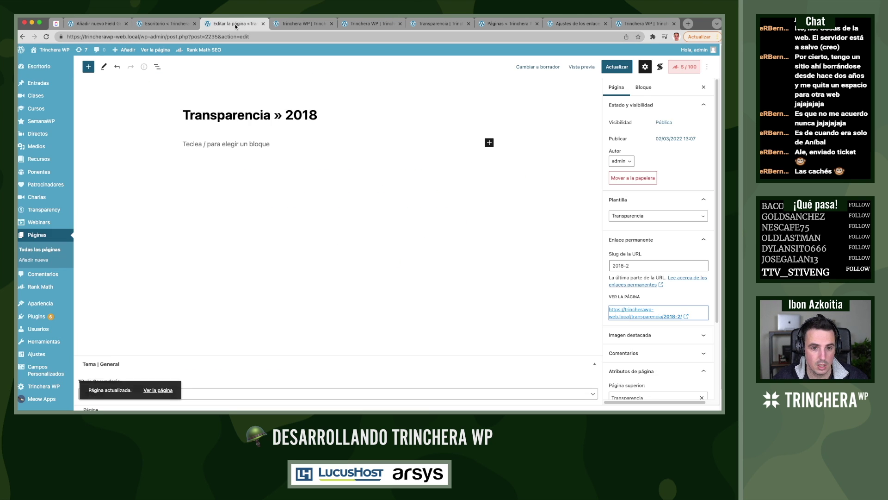
Go to the list of all WordPress pages and close the leftover browser tabs after it
{"action": "left_click", "coordinate": [51, 236]}
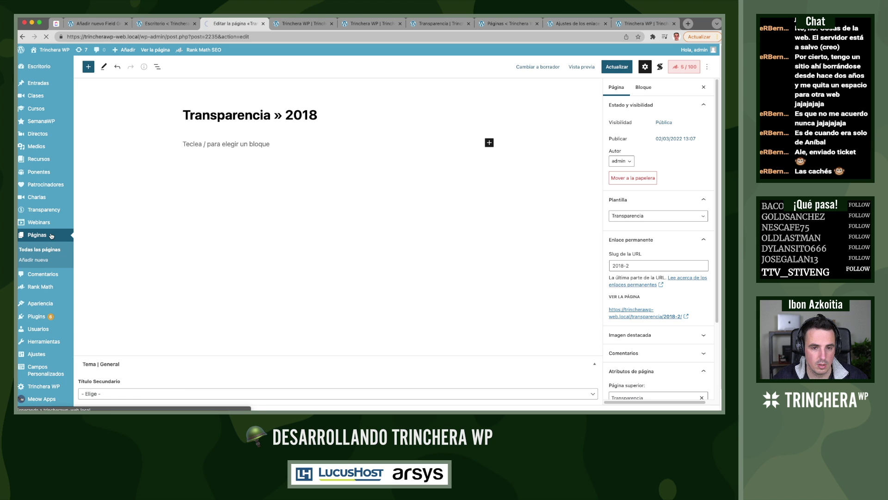
{"action": "middle_click", "coordinate": [365, 25]}
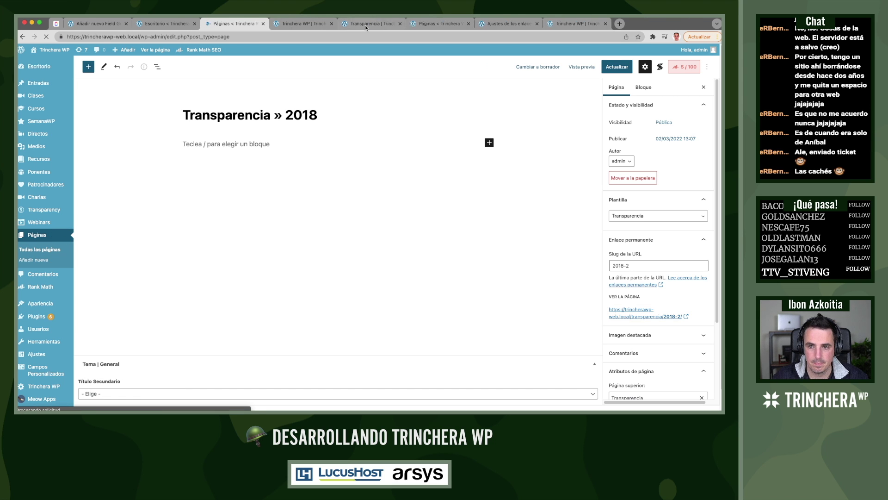
{"action": "middle_click", "coordinate": [366, 25]}
{"action": "middle_click", "coordinate": [366, 25]}
{"action": "middle_click", "coordinate": [365, 25]}
{"action": "middle_click", "coordinate": [366, 25]}
{"action": "middle_click", "coordinate": [310, 25]}
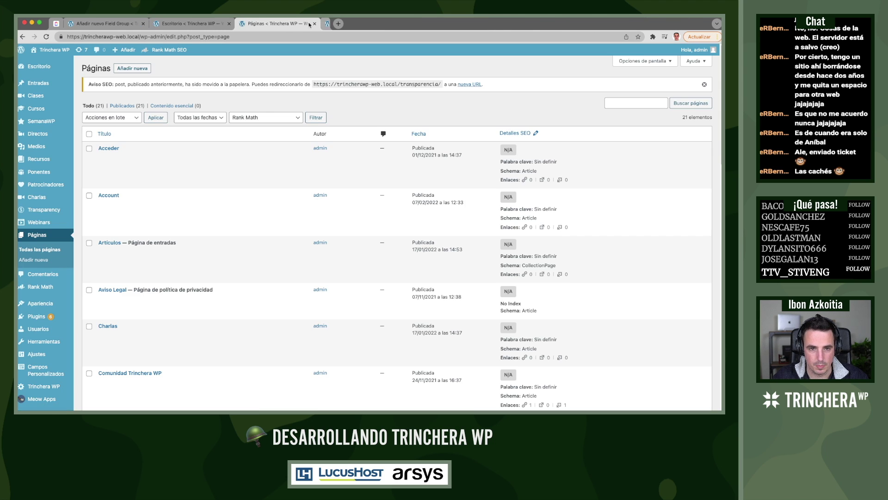
View the Artículos page in a new tab and open its WordCamp Valladolid 2020 article
{"action": "middle_click", "coordinate": [203, 252]}
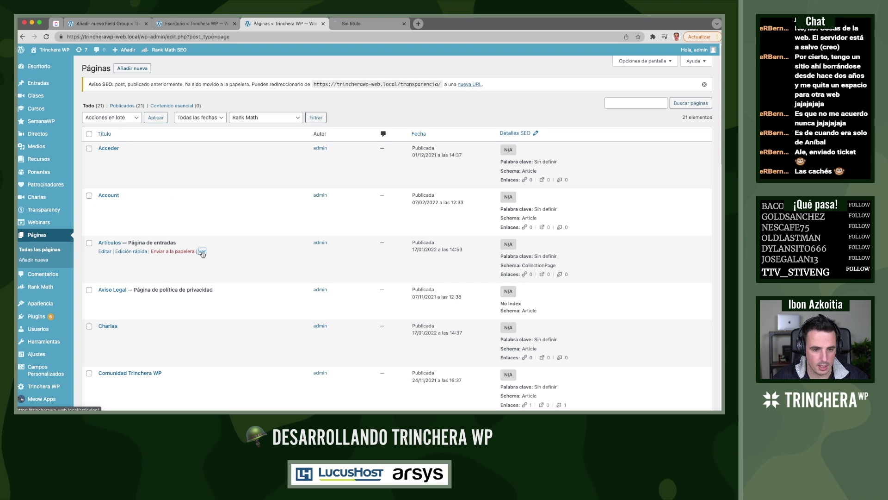
{"action": "left_click", "coordinate": [368, 27]}
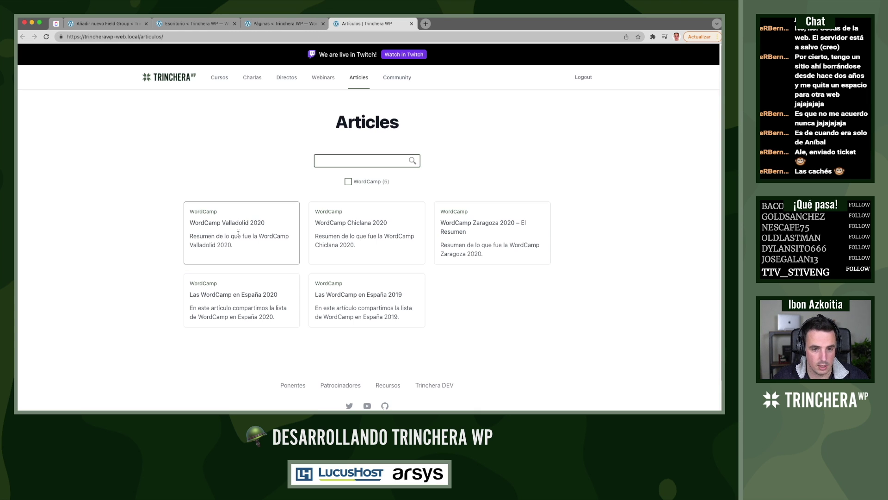
{"action": "left_click", "coordinate": [240, 226]}
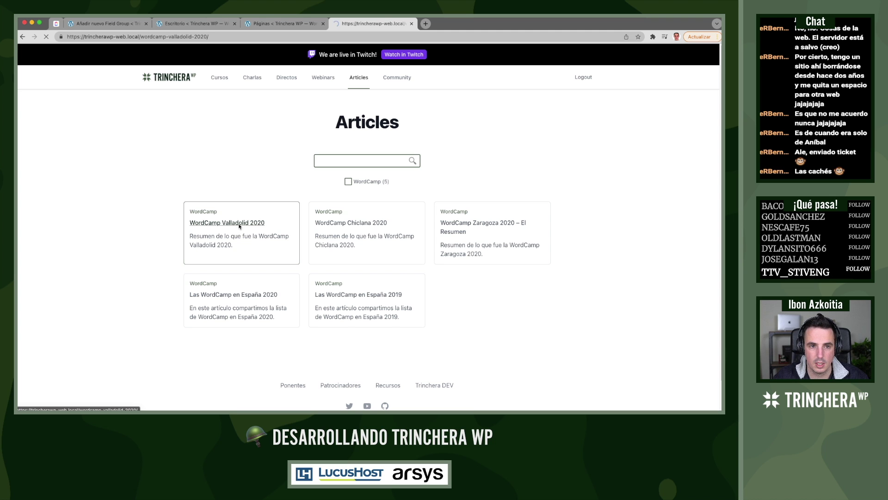
Switch to Visual Studio Code, check the single folder under template-parts/content and open content.php
{"action": "key", "text": "super+Tab"}
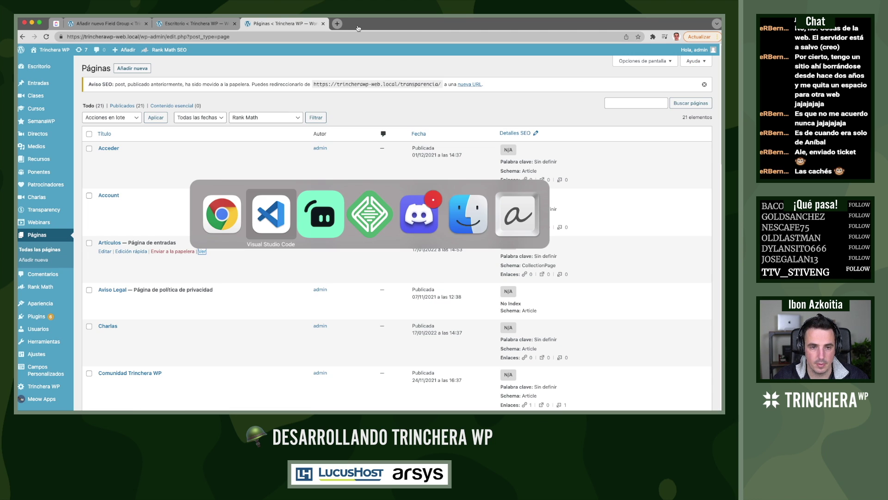
{"action": "scroll", "coordinate": [643, 284], "scroll_direction": "down", "scroll_amount": 3}
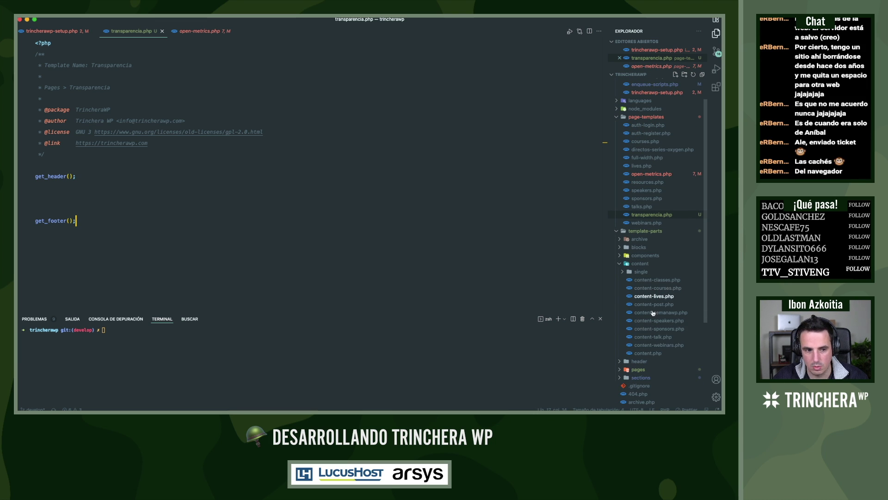
{"action": "left_click", "coordinate": [641, 273]}
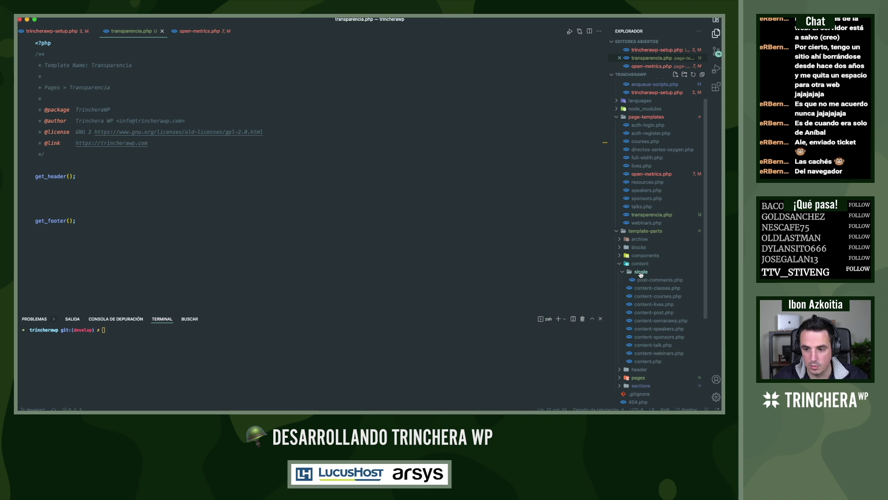
{"action": "left_click", "coordinate": [641, 273]}
{"action": "left_click", "coordinate": [648, 353]}
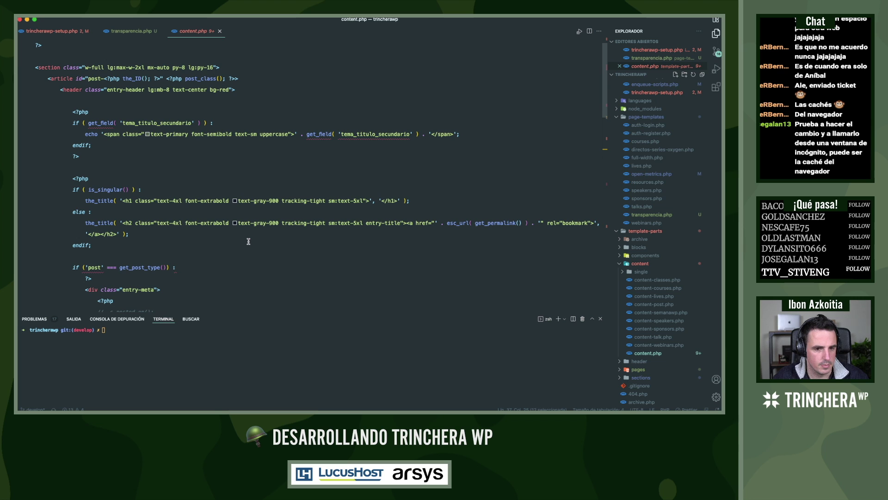
Switch to Chrome, copy the view link of Transparencia » 2018 and load it in an incognito window
{"action": "key", "text": "super+Tab"}
{"action": "scroll", "coordinate": [196, 268], "scroll_direction": "down", "scroll_amount": 5}
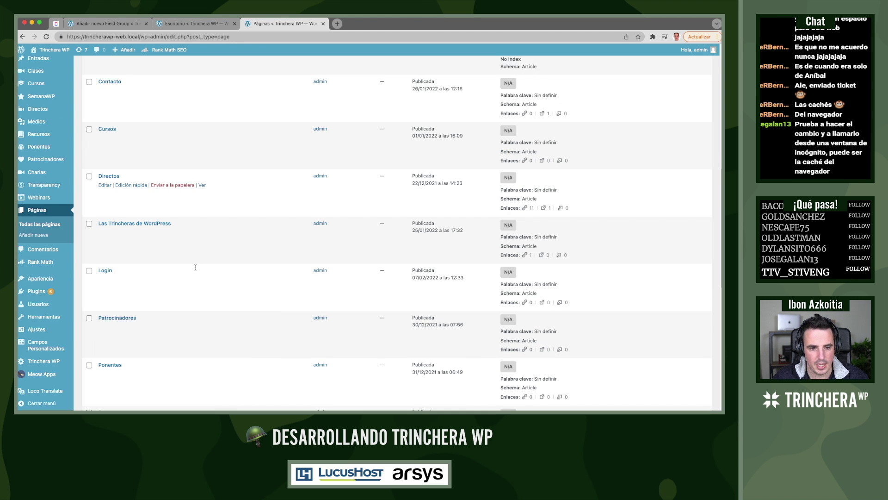
{"action": "scroll", "coordinate": [195, 268], "scroll_direction": "down", "scroll_amount": 10}
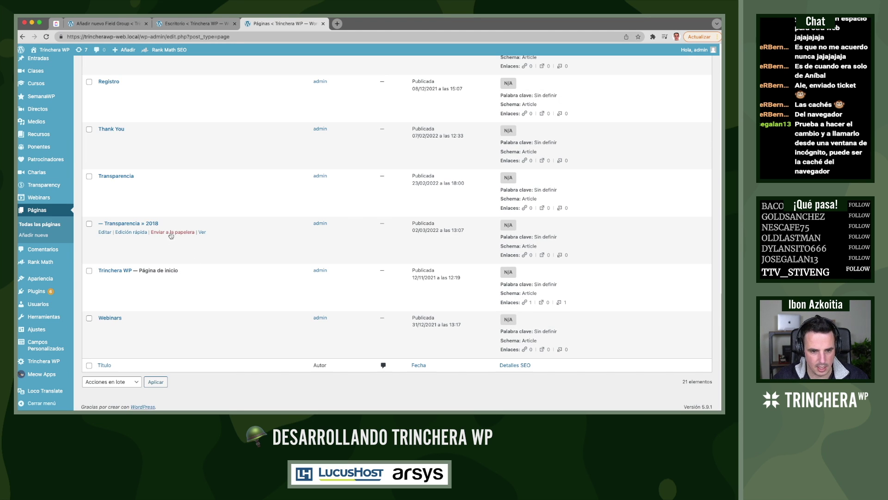
{"action": "right_click", "coordinate": [201, 232]}
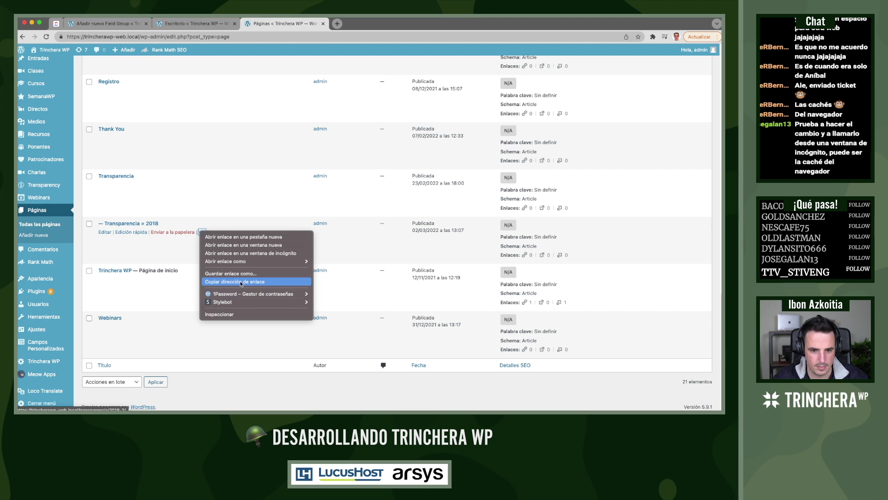
{"action": "left_click", "coordinate": [241, 282]}
{"action": "key", "text": "super+shift+n"}
{"action": "type", "text": "https://trincherawp-web.local/transparencia/2018-2/"}
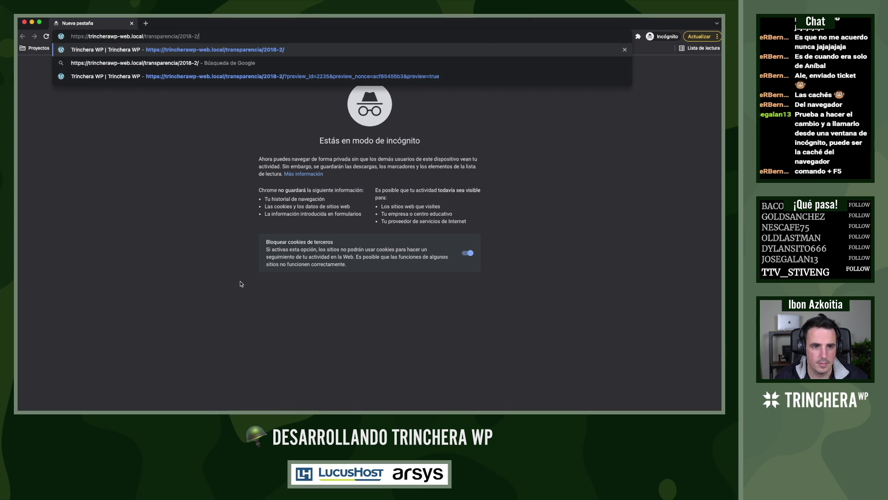
{"action": "key", "text": "Return"}
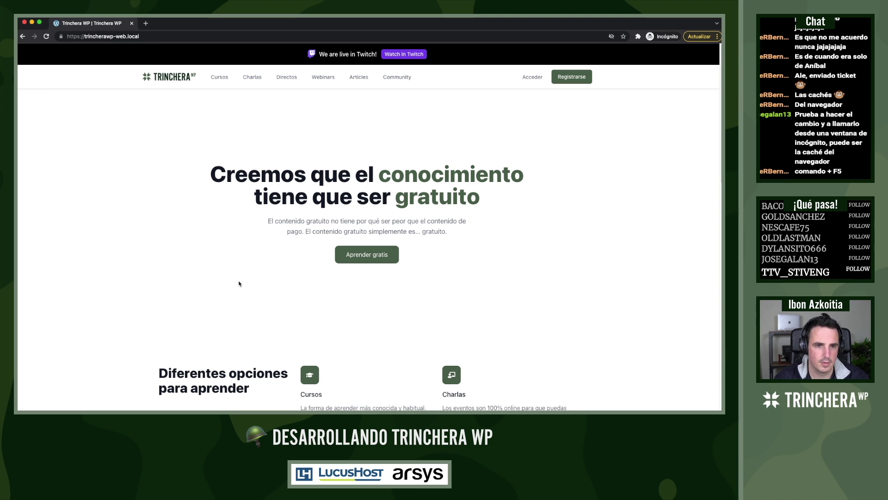
{"action": "left_click", "coordinate": [168, 36]}
{"action": "type", "text": "https://trincherawp-web.local/transparencia/2018-2/"}
{"action": "key", "text": "Return"}
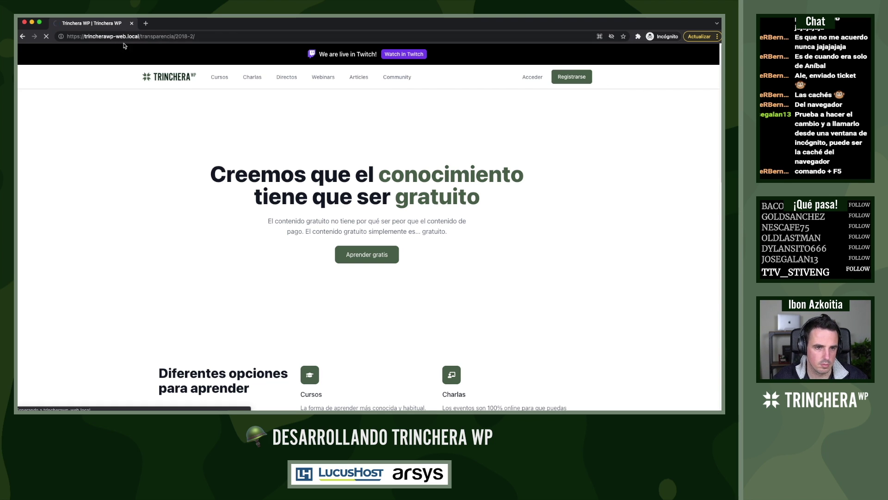
{"action": "left_click", "coordinate": [61, 36]}
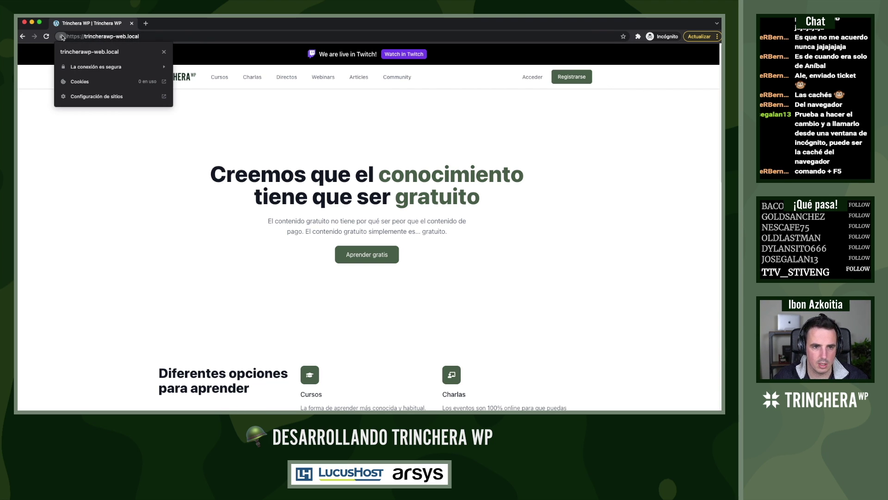
{"action": "left_click", "coordinate": [61, 36]}
{"action": "key", "text": "super+w"}
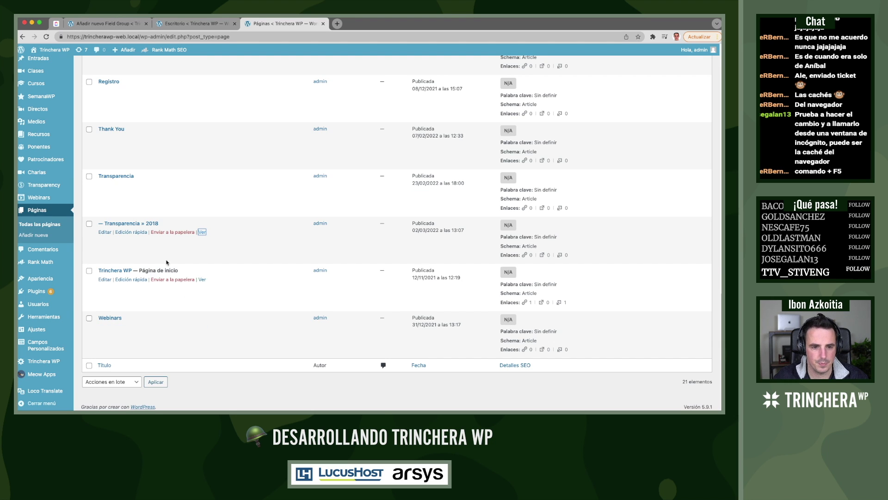
Quick-edit the Transparencia » 2018 page, set its slug to 2018 and update it
{"action": "left_click", "coordinate": [131, 232]}
{"action": "left_click", "coordinate": [128, 248]}
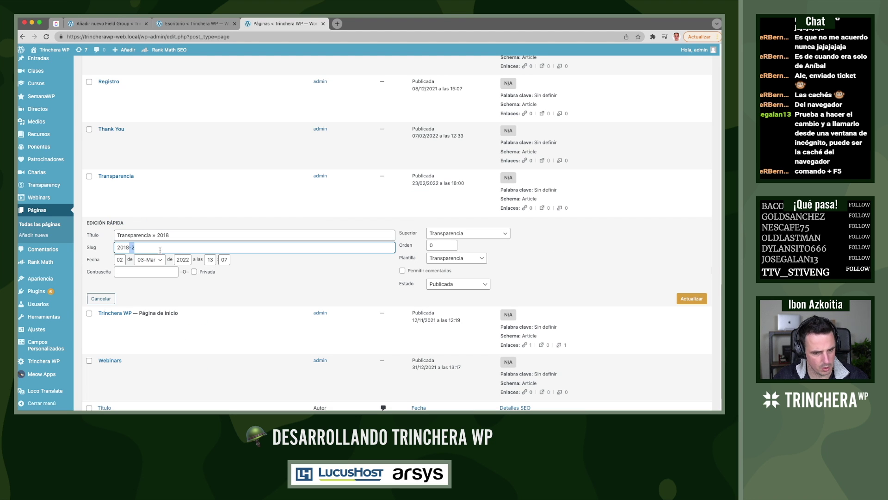
{"action": "key", "text": "Delete"}
{"action": "key", "text": "Delete"}
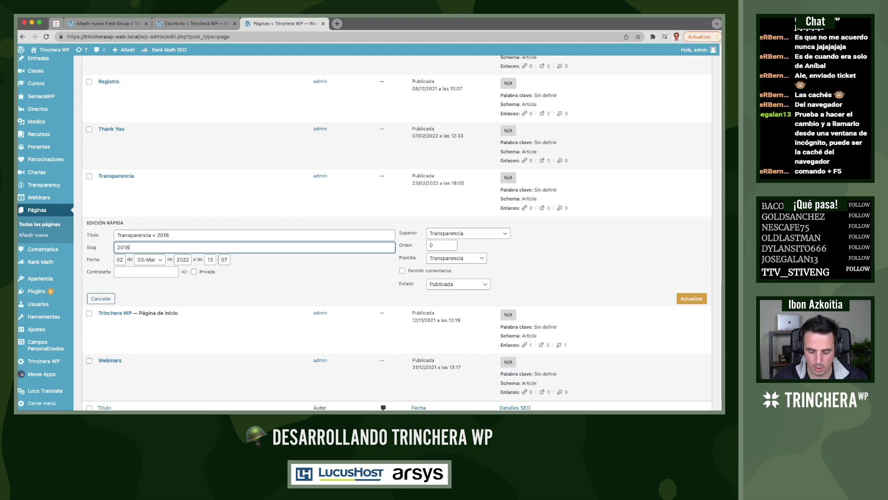
{"action": "left_click", "coordinate": [678, 301]}
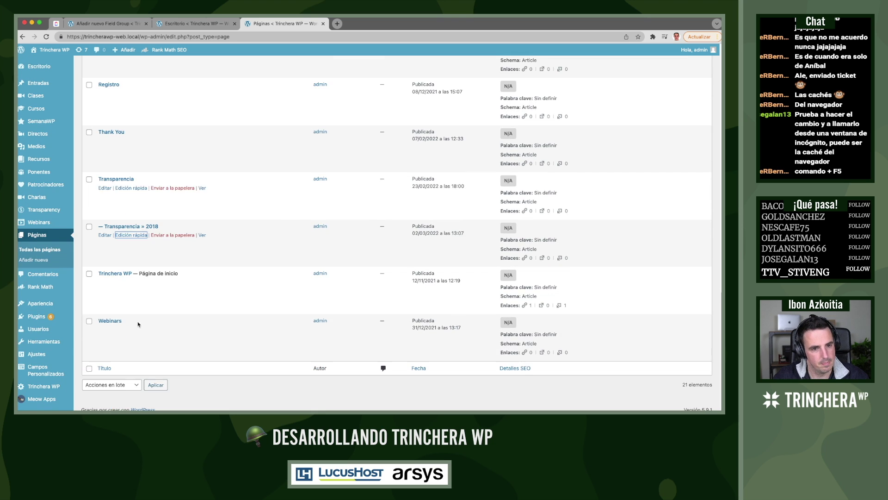
{"action": "scroll", "coordinate": [139, 323], "scroll_direction": "up", "scroll_amount": 15}
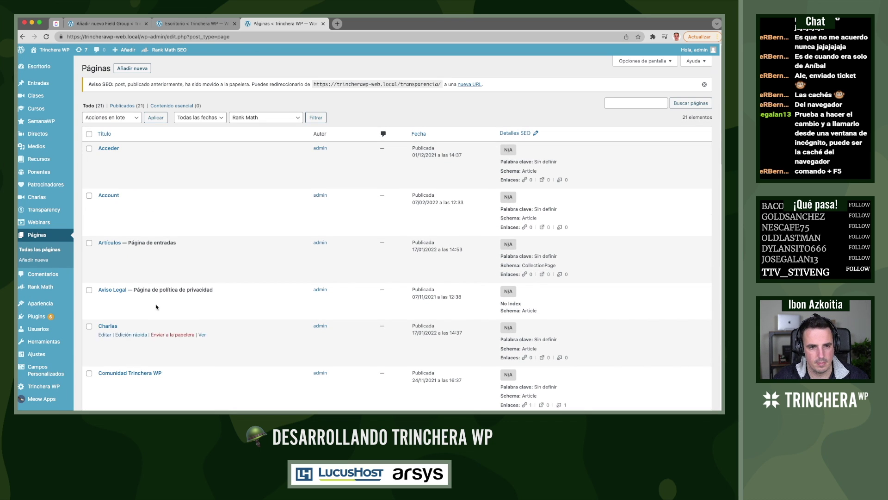
{"action": "key", "text": "super+Tab"}
{"action": "key", "text": "super+Tab"}
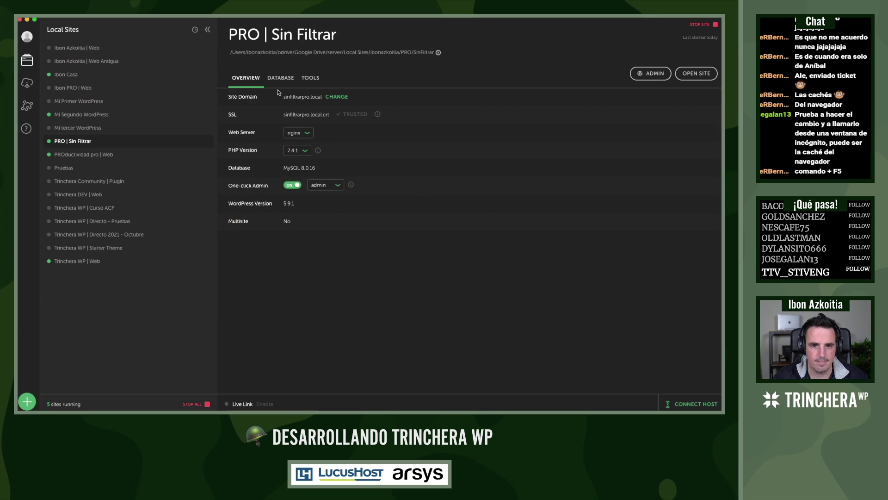
{"action": "left_click", "coordinate": [280, 78]}
{"action": "left_click", "coordinate": [287, 97]}
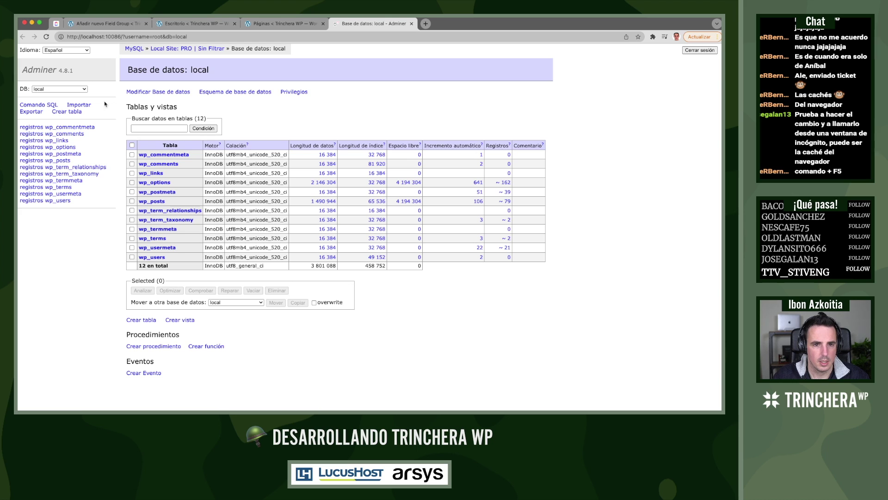
{"action": "left_click", "coordinate": [149, 128]}
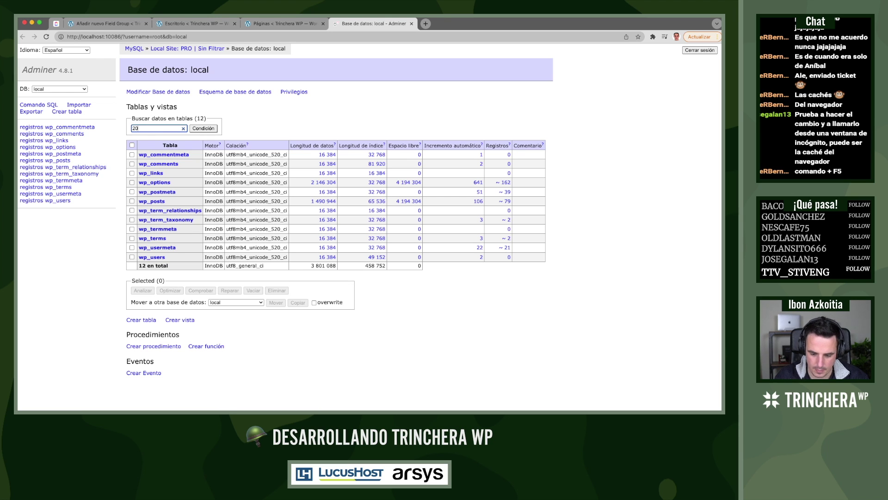
{"action": "left_click", "coordinate": [204, 129]}
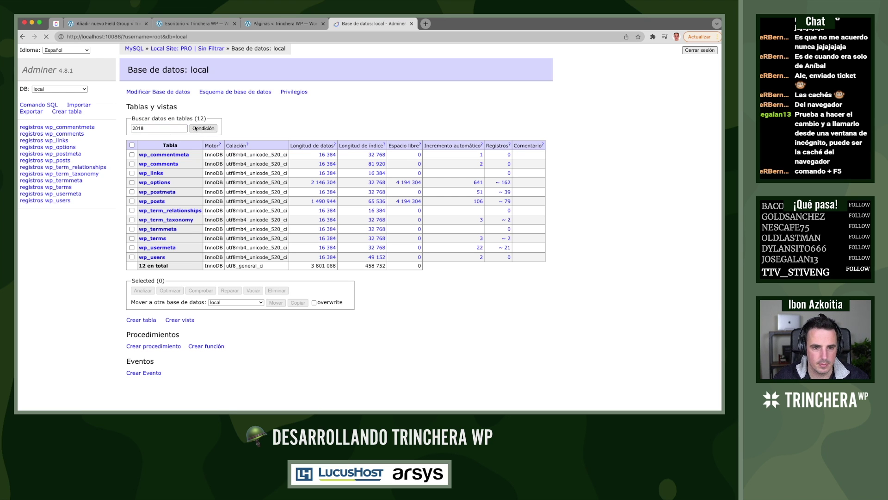
{"action": "left_click", "coordinate": [164, 145]}
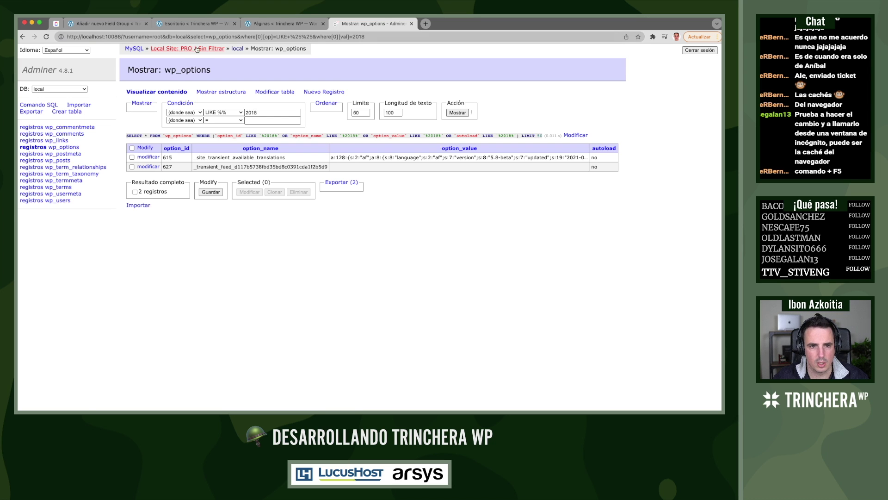
Switch to Local, open the Trinchera WP | Web site's database in Adminer and search its tables for 2018
{"action": "key", "text": "super+Tab"}
{"action": "left_click", "coordinate": [83, 75]}
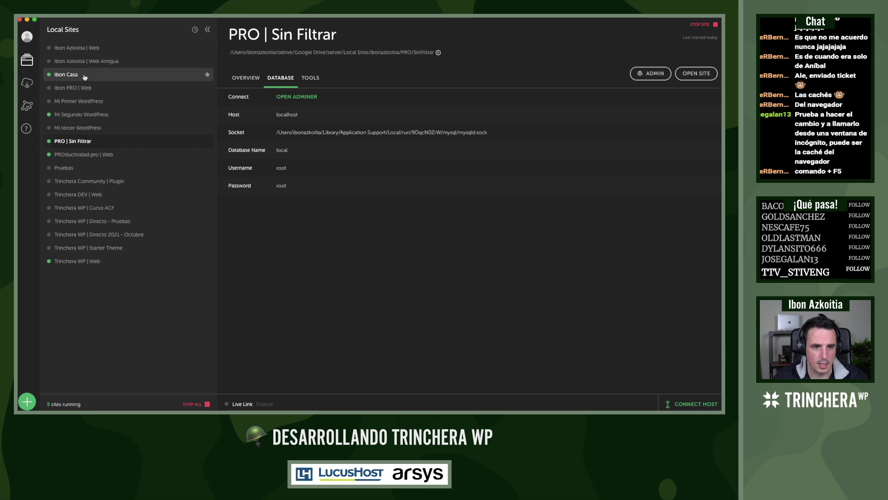
{"action": "left_click", "coordinate": [79, 261]}
{"action": "left_click", "coordinate": [296, 80]}
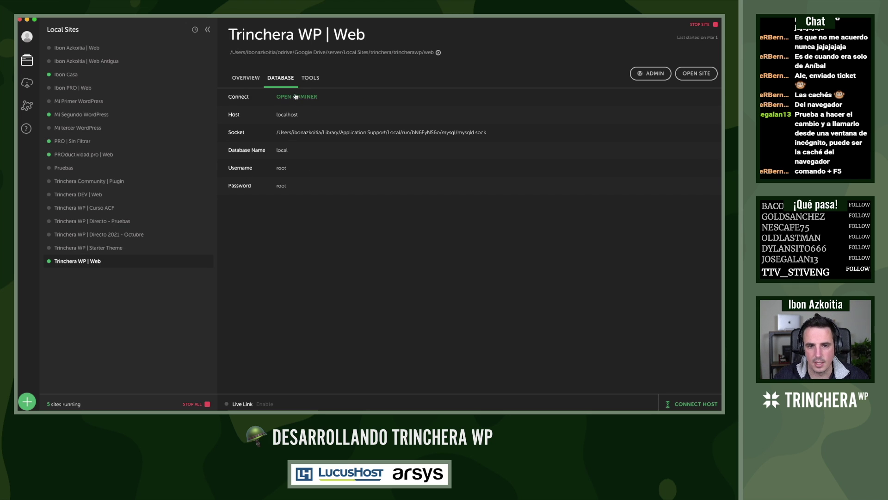
{"action": "left_click", "coordinate": [297, 97]}
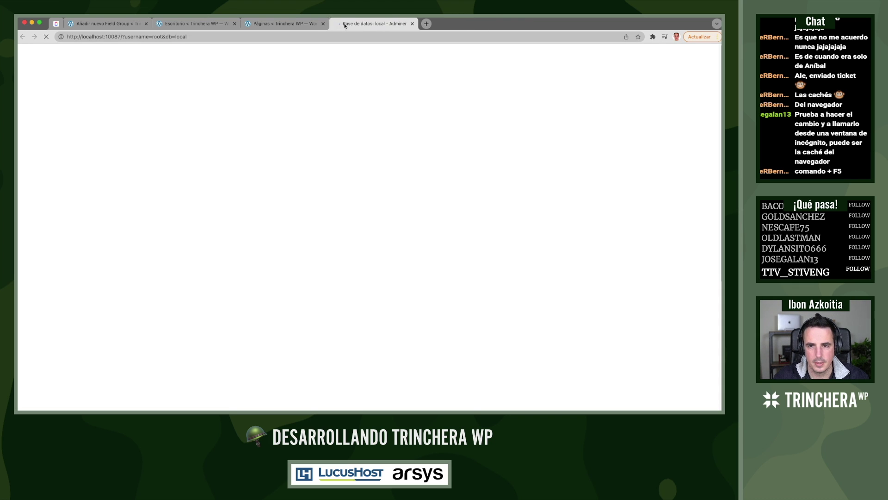
{"action": "left_click", "coordinate": [150, 129]}
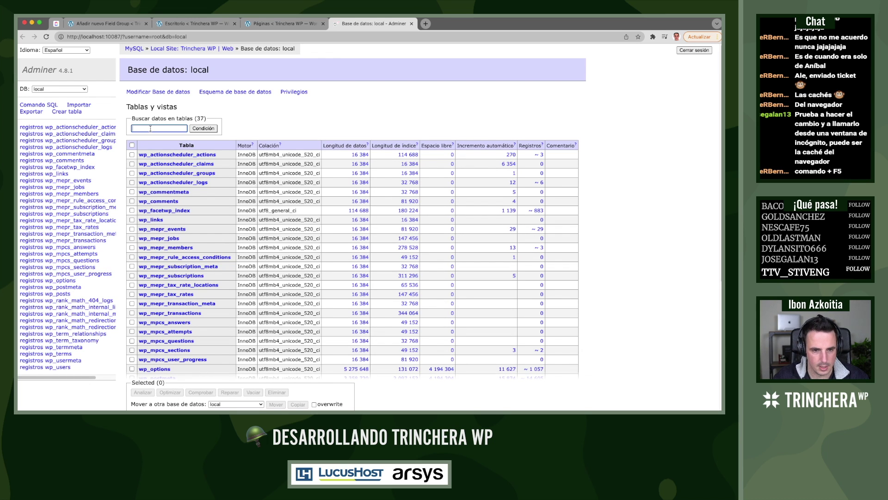
{"action": "type", "text": "2018"}
{"action": "key", "text": "Return"}
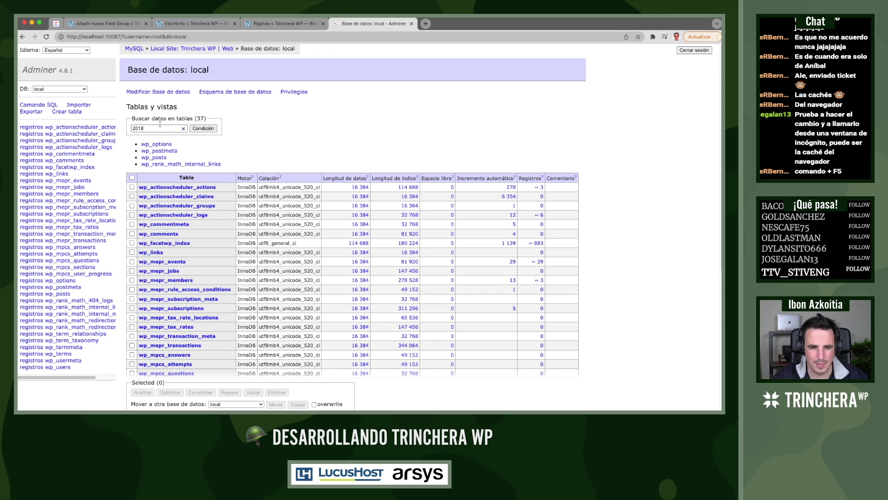
Open the wp_posts matches for 2018 and examine their titles, post_name slugs, parents and post types
{"action": "left_click", "coordinate": [162, 158]}
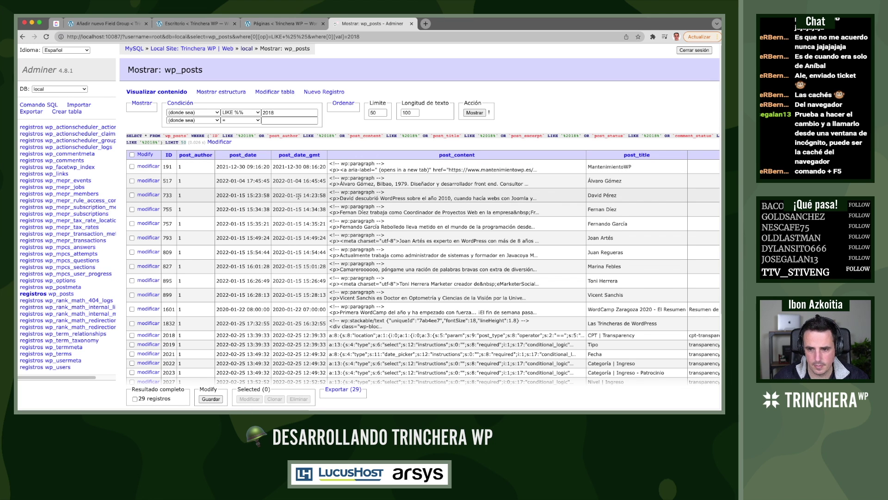
{"action": "scroll", "coordinate": [324, 206], "scroll_direction": "right", "scroll_amount": 10}
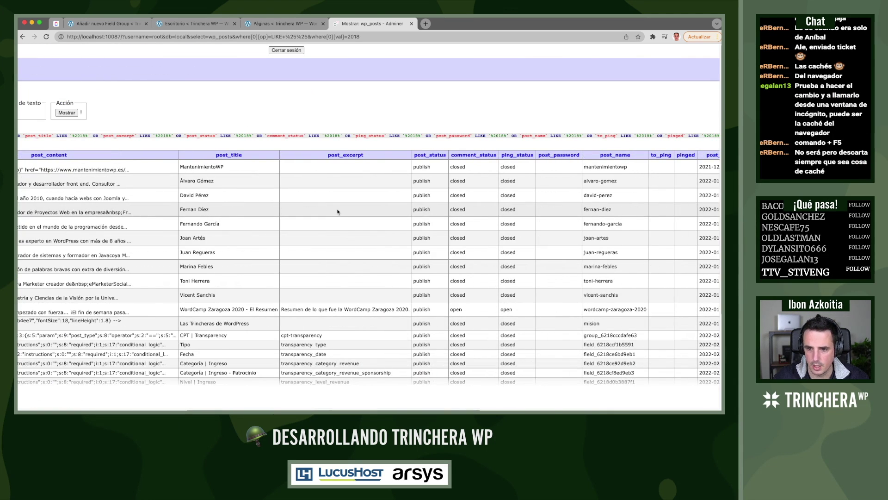
{"action": "scroll", "coordinate": [337, 211], "scroll_direction": "right", "scroll_amount": 15}
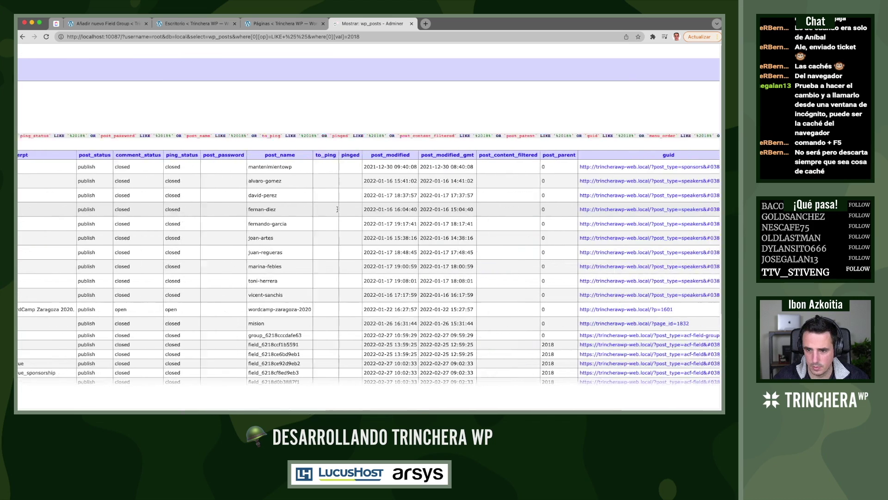
{"action": "scroll", "coordinate": [337, 209], "scroll_direction": "right", "scroll_amount": 10}
{"action": "scroll", "coordinate": [337, 211], "scroll_direction": "left", "scroll_amount": 8}
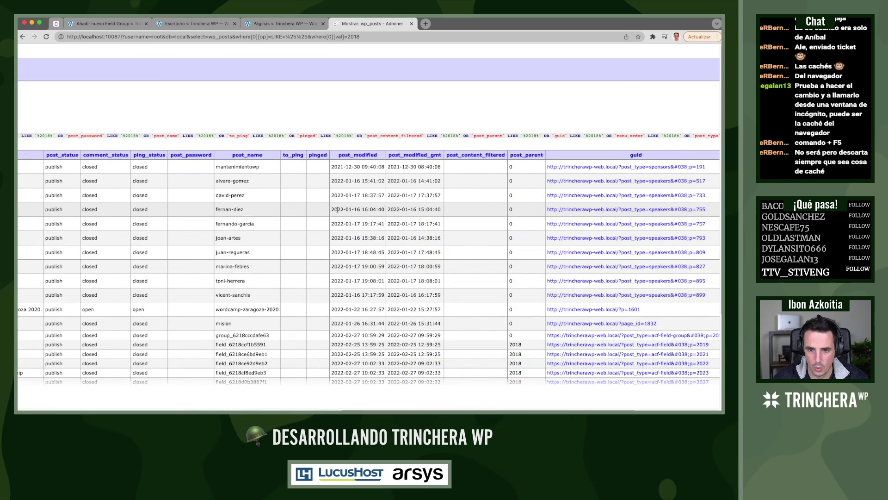
{"action": "scroll", "coordinate": [337, 210], "scroll_direction": "left", "scroll_amount": 5}
{"action": "scroll", "coordinate": [338, 210], "scroll_direction": "left", "scroll_amount": 15}
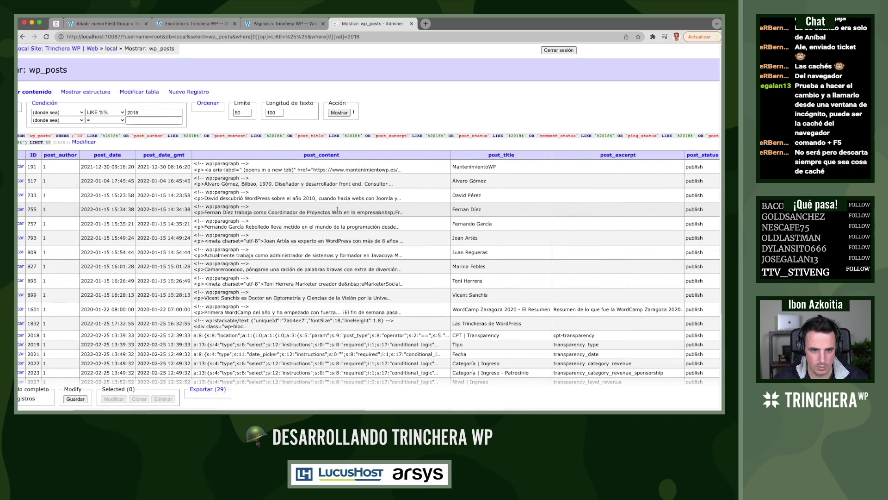
{"action": "scroll", "coordinate": [337, 209], "scroll_direction": "left", "scroll_amount": 5}
{"action": "scroll", "coordinate": [338, 210], "scroll_direction": "right", "scroll_amount": 8}
{"action": "scroll", "coordinate": [338, 210], "scroll_direction": "right", "scroll_amount": 10}
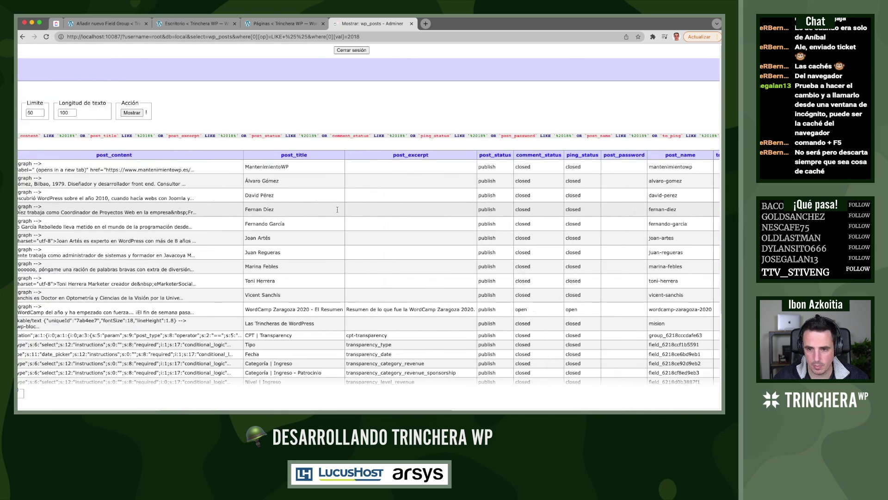
{"action": "scroll", "coordinate": [338, 210], "scroll_direction": "right", "scroll_amount": 3}
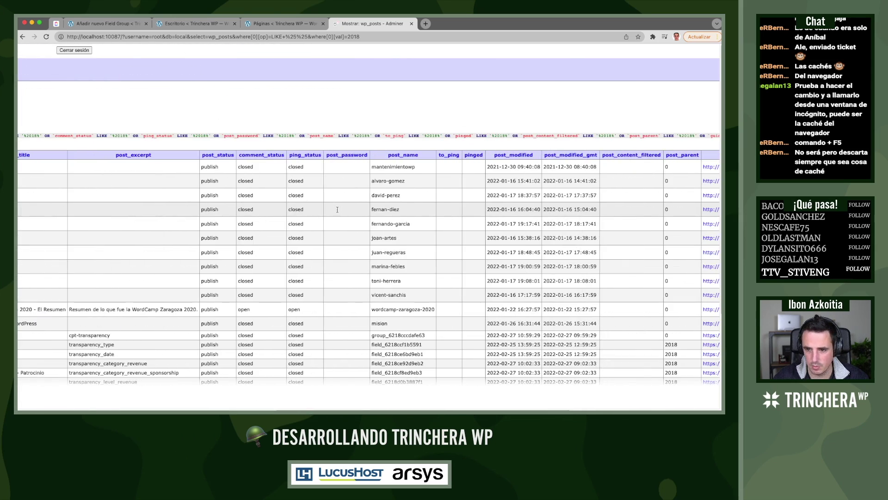
{"action": "scroll", "coordinate": [337, 212], "scroll_direction": "right", "scroll_amount": 10}
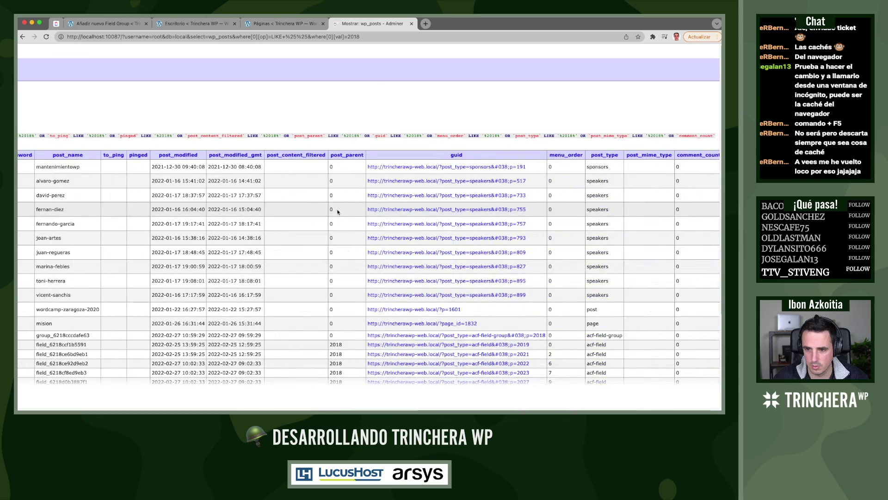
{"action": "scroll", "coordinate": [338, 212], "scroll_direction": "left", "scroll_amount": 15}
{"action": "scroll", "coordinate": [339, 209], "scroll_direction": "right", "scroll_amount": 3}
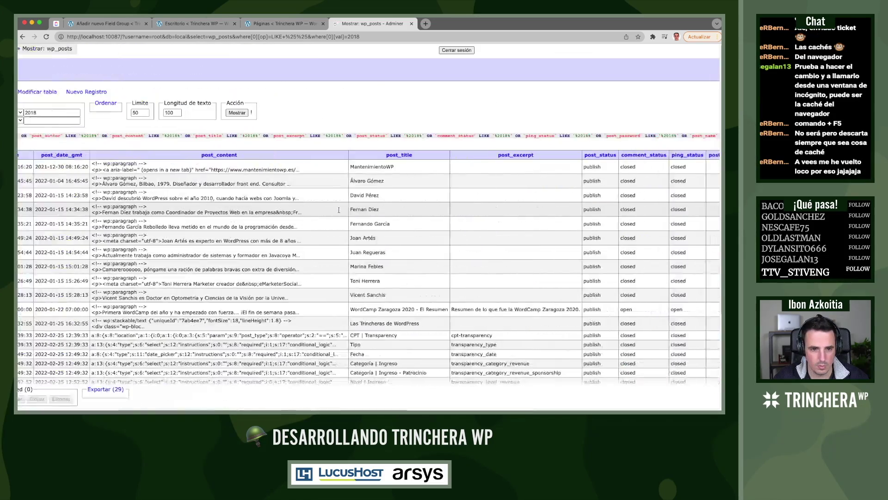
{"action": "scroll", "coordinate": [339, 209], "scroll_direction": "right", "scroll_amount": 10}
{"action": "scroll", "coordinate": [339, 209], "scroll_direction": "left", "scroll_amount": 15}
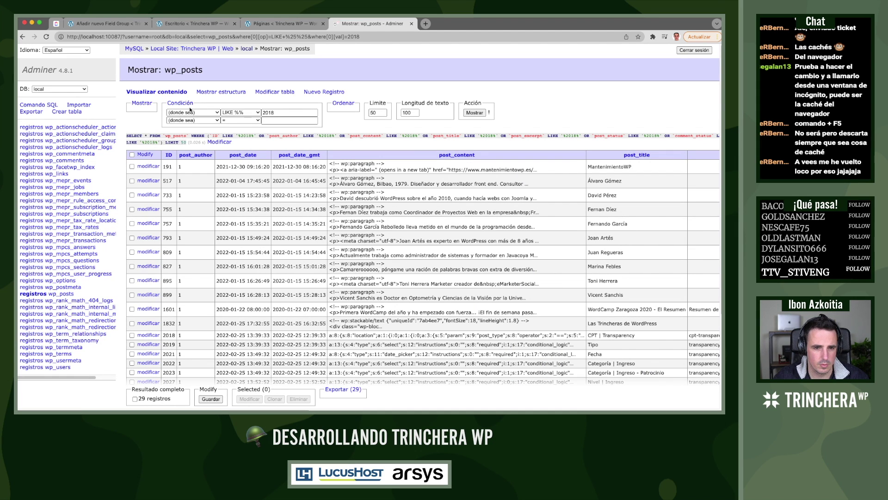
Review the 2018 matches in the wp_postmeta table and in wp_rank_math_internal_links
{"action": "left_click", "coordinate": [23, 38]}
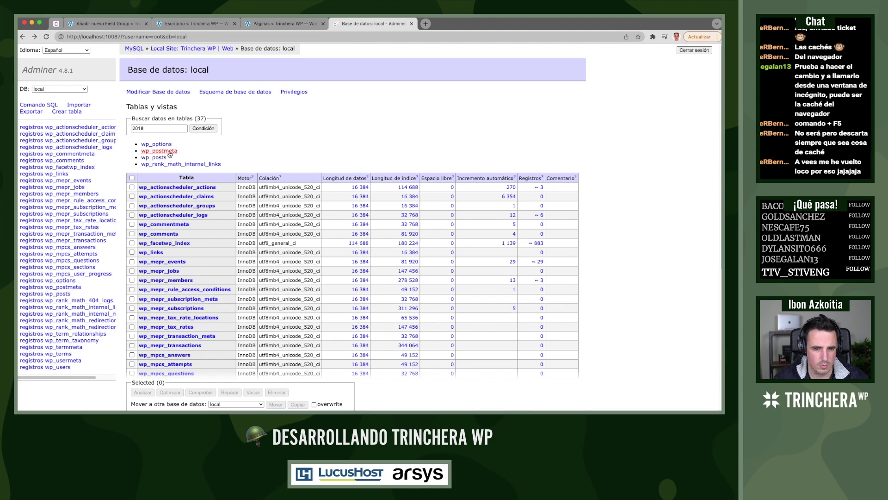
{"action": "left_click", "coordinate": [159, 151]}
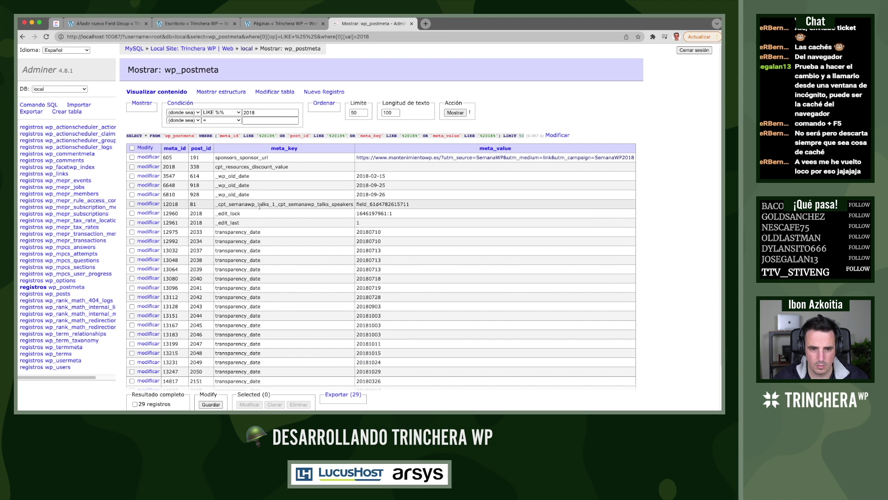
{"action": "scroll", "coordinate": [260, 206], "scroll_direction": "down", "scroll_amount": 2}
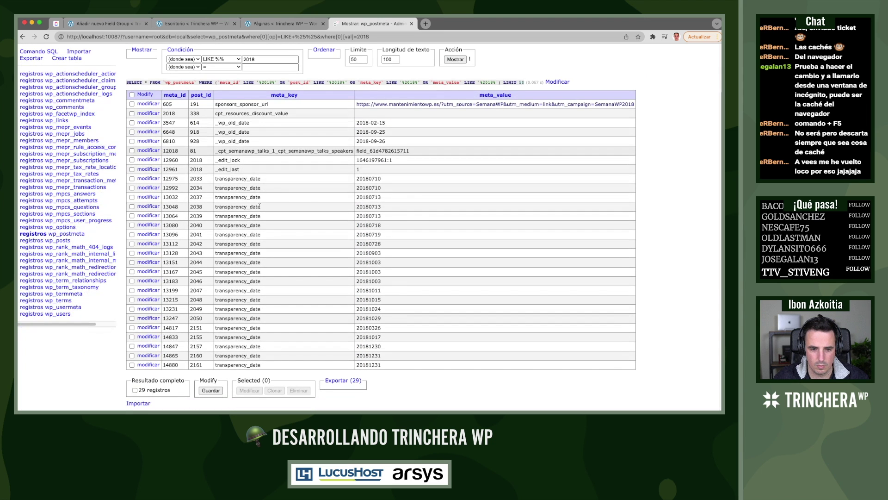
{"action": "left_click", "coordinate": [23, 36]}
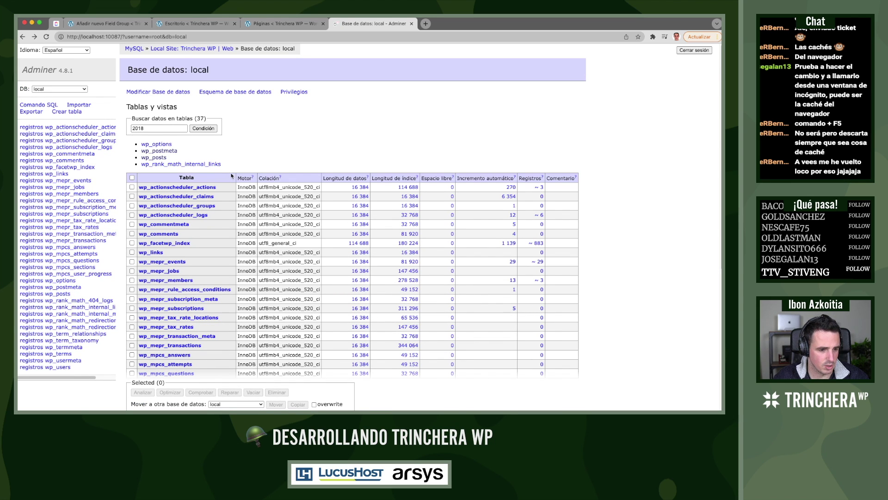
{"action": "left_click", "coordinate": [164, 165]}
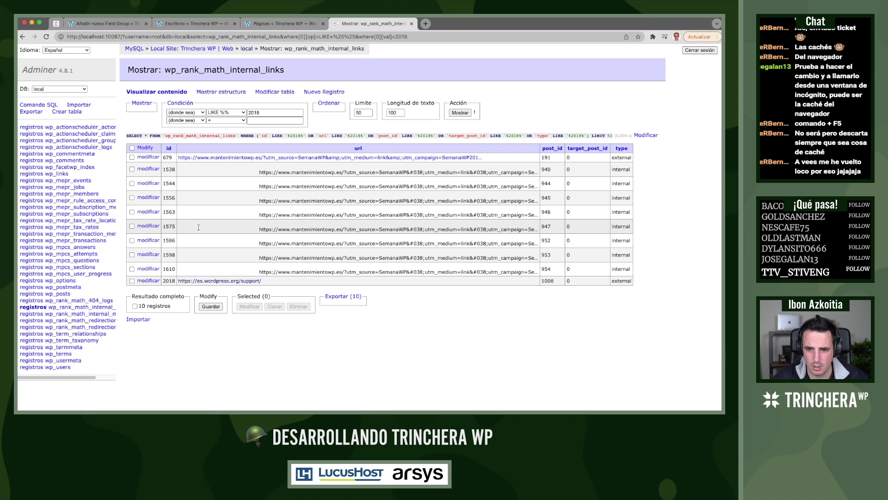
Return to the local database overview and search all tables for 2018 again
{"action": "left_click", "coordinate": [245, 49]}
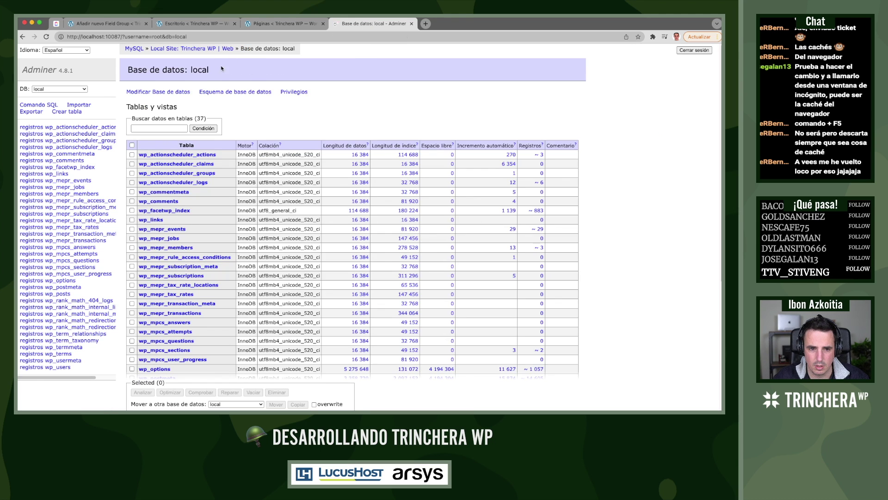
{"action": "left_click", "coordinate": [168, 129]}
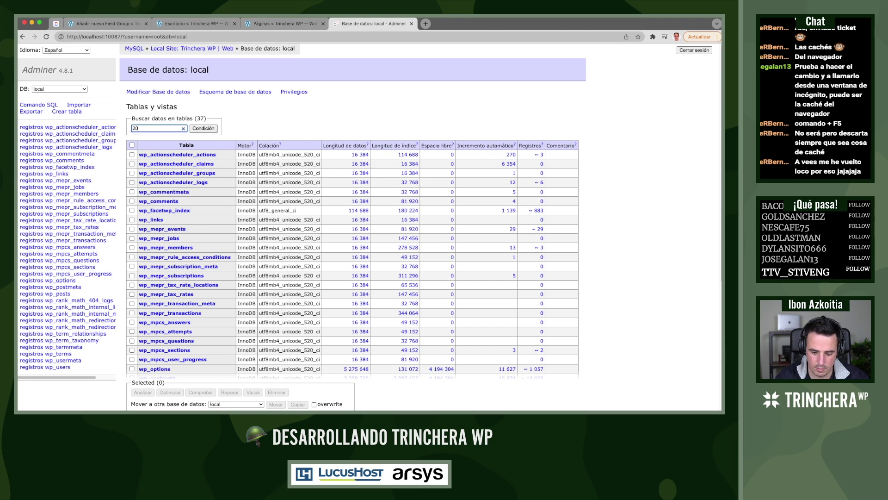
{"action": "key", "text": "Return"}
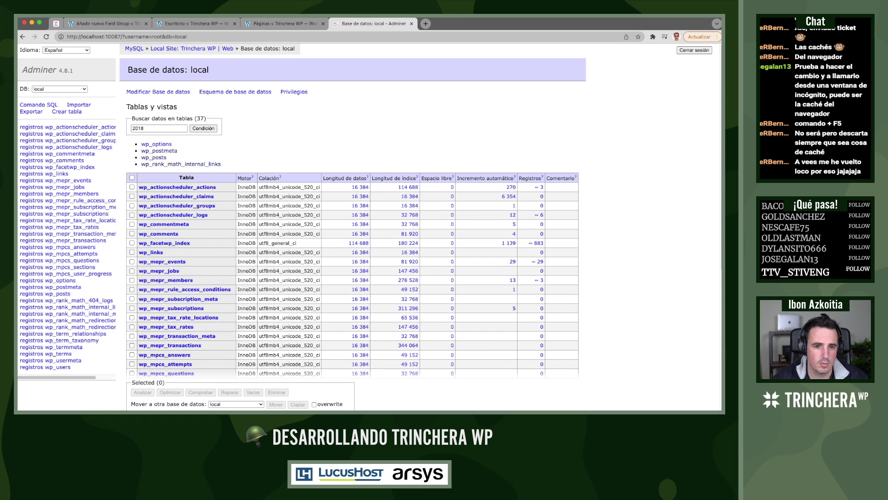
Review the 2018 matches in wp_options, and check the Trinchera WP | Web site's tools and overview in Local
{"action": "left_click", "coordinate": [167, 145]}
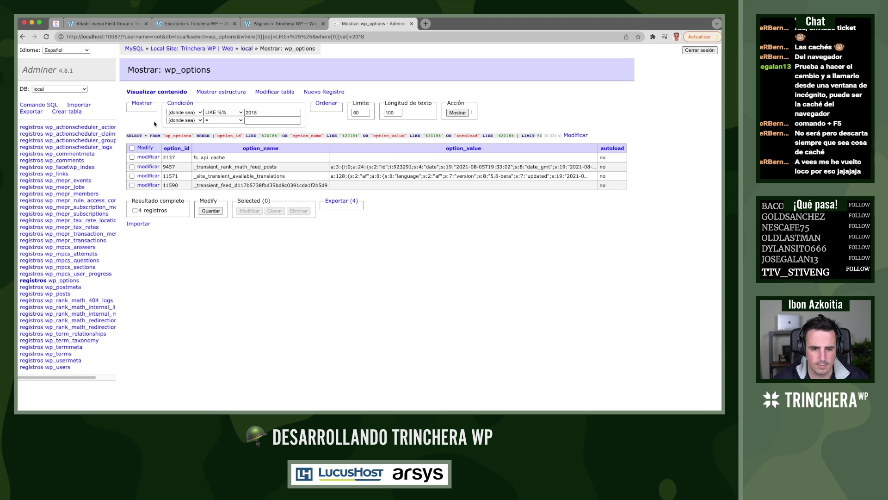
{"action": "key", "text": "super+Tab"}
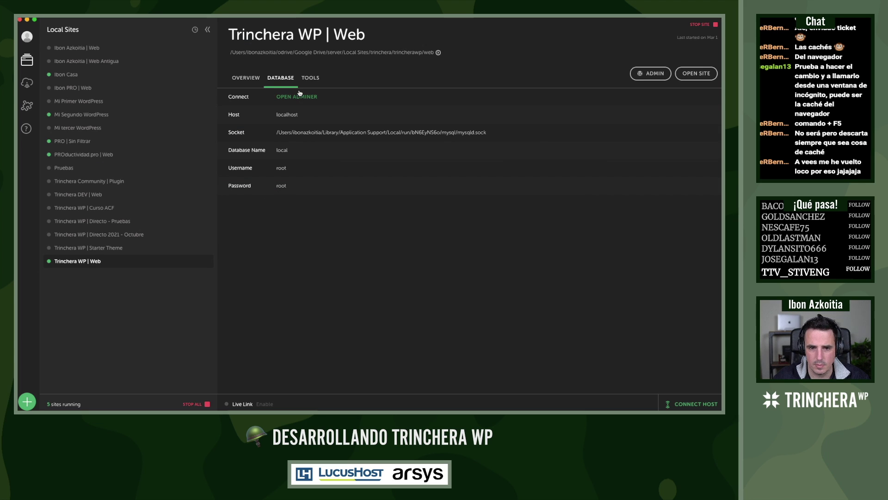
{"action": "left_click", "coordinate": [310, 78]}
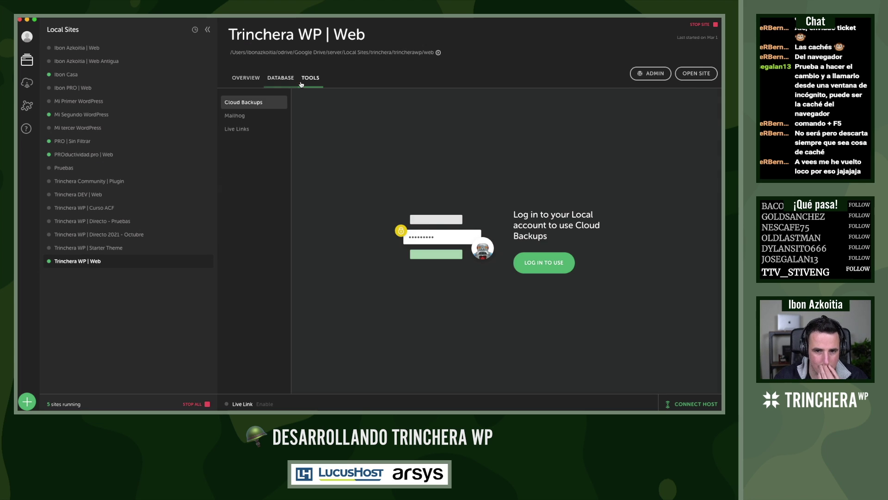
{"action": "left_click", "coordinate": [241, 79]}
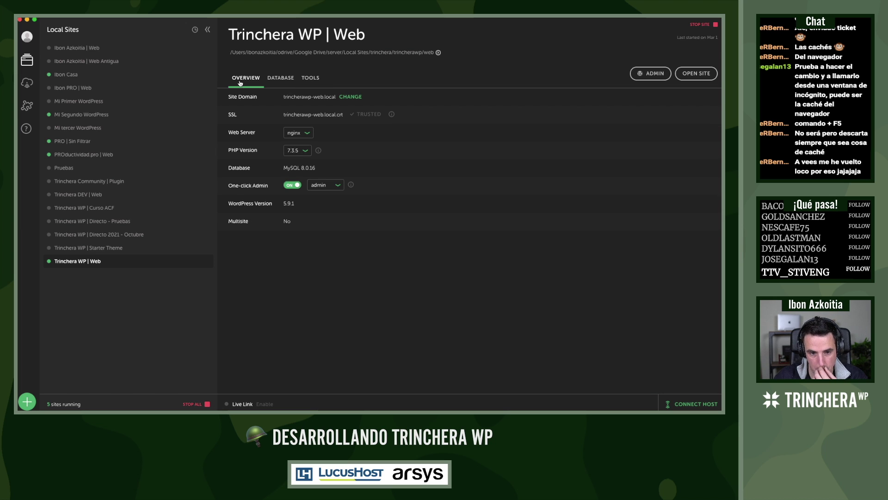
{"action": "key", "text": "super+Tab"}
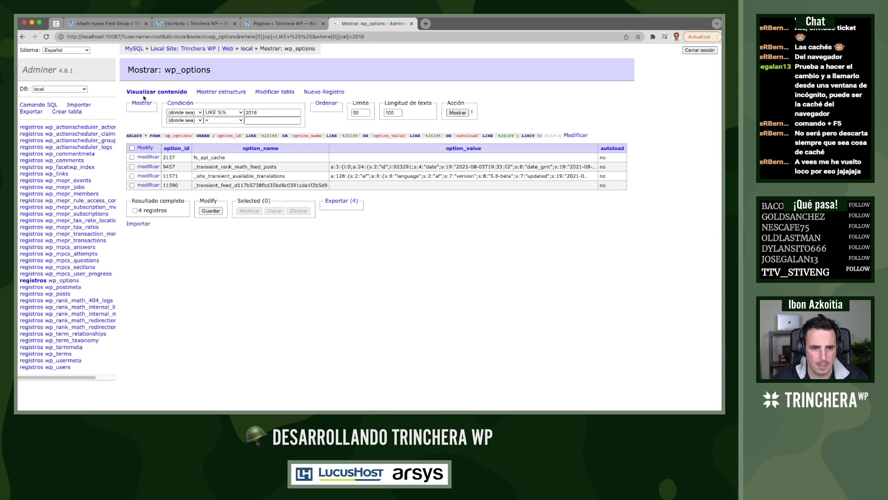
Reopen the wp_posts matches for 2018 and examine their titles, slugs, parents, guids and post types
{"action": "left_click", "coordinate": [23, 37]}
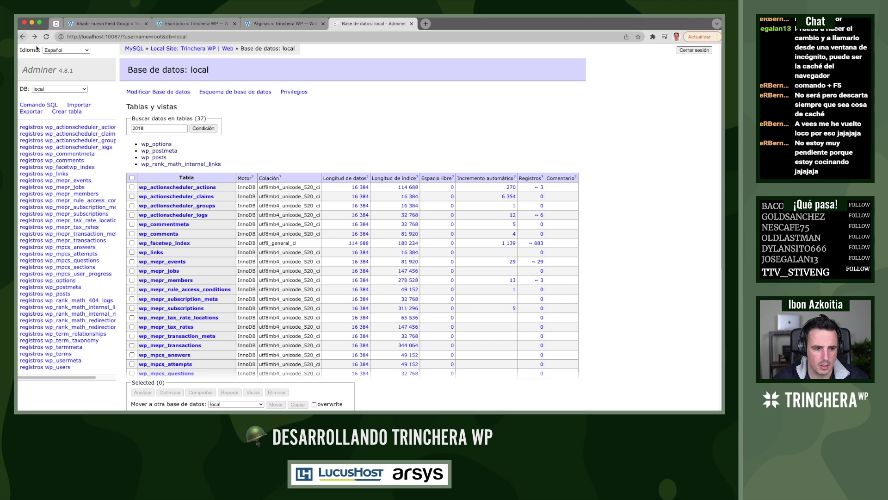
{"action": "left_click", "coordinate": [156, 157]}
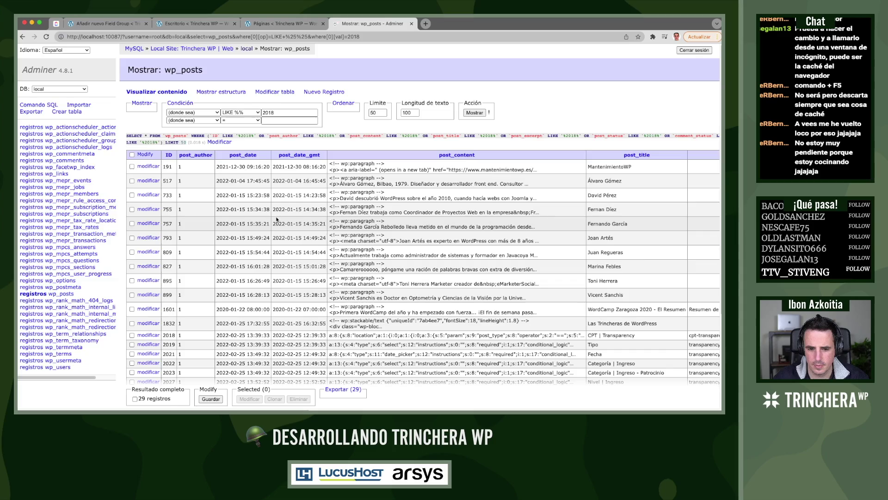
{"action": "scroll", "coordinate": [276, 220], "scroll_direction": "down", "scroll_amount": 5}
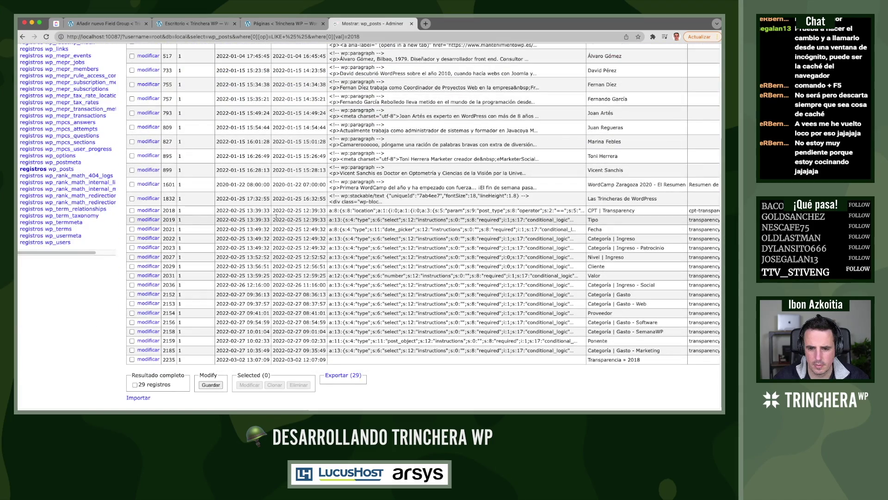
{"action": "scroll", "coordinate": [276, 217], "scroll_direction": "up", "scroll_amount": 5}
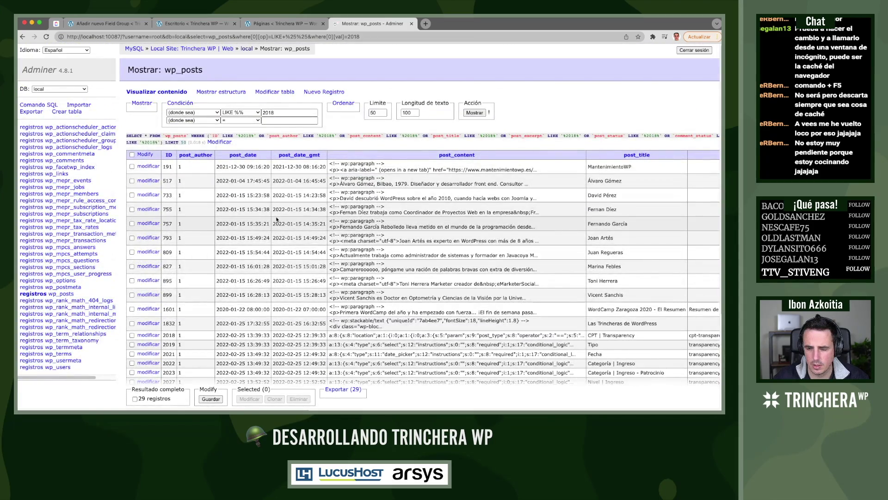
{"action": "scroll", "coordinate": [318, 221], "scroll_direction": "right", "scroll_amount": 6}
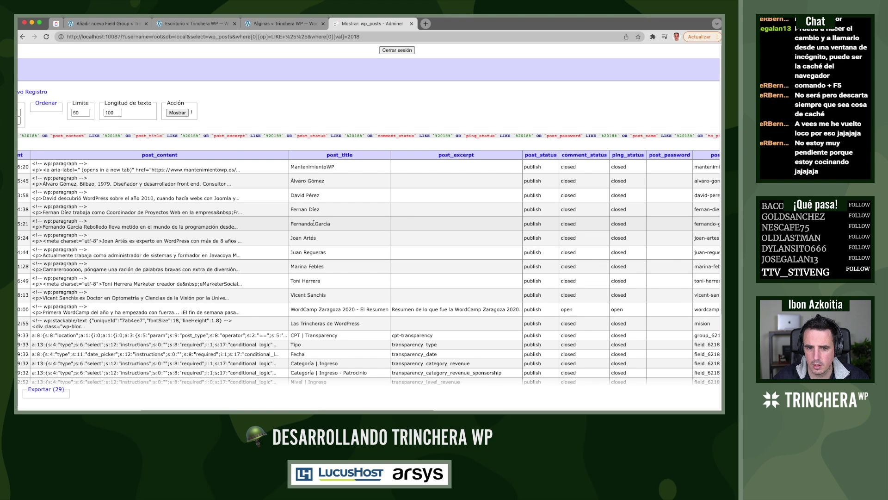
{"action": "scroll", "coordinate": [314, 224], "scroll_direction": "right", "scroll_amount": 4}
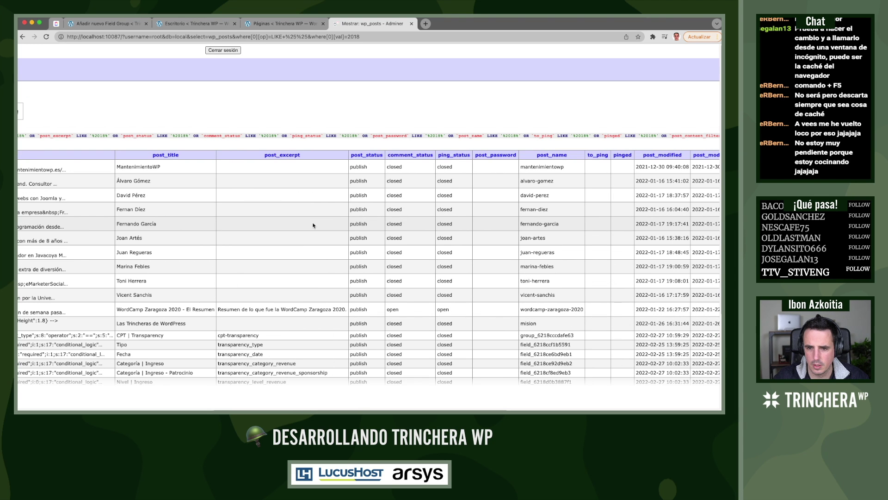
{"action": "scroll", "coordinate": [461, 182], "scroll_direction": "right", "scroll_amount": 5}
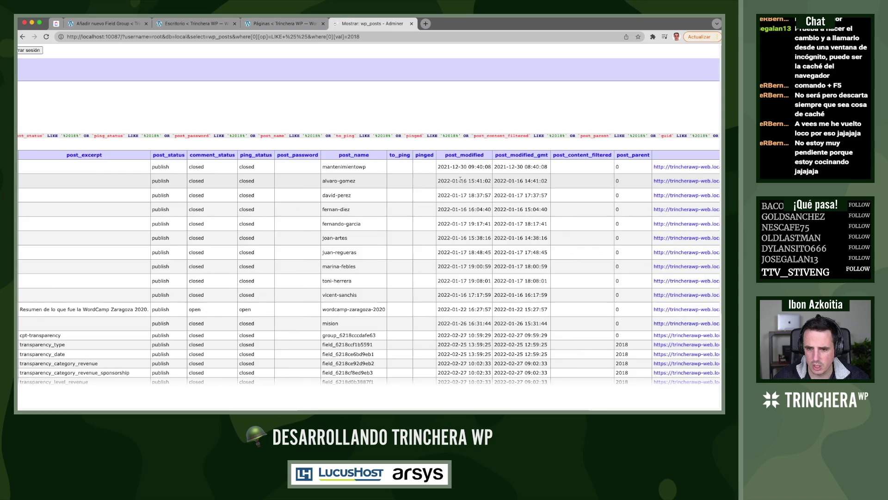
{"action": "scroll", "coordinate": [460, 179], "scroll_direction": "right", "scroll_amount": 6}
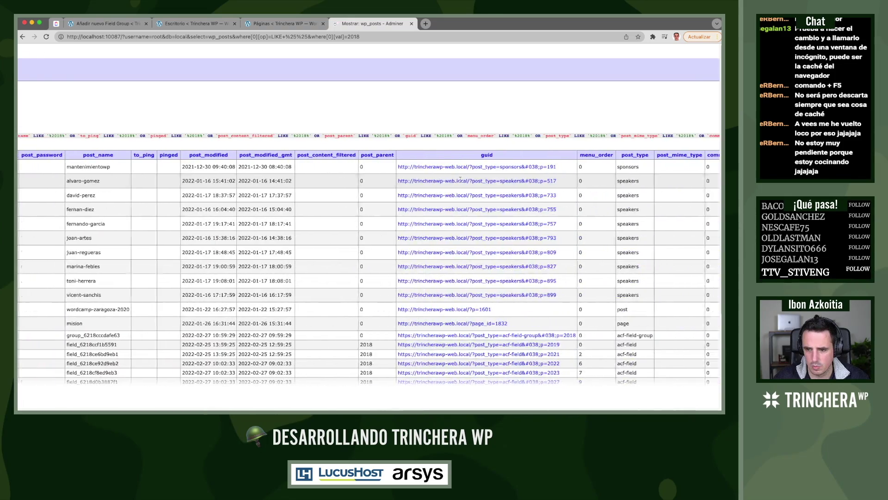
{"action": "scroll", "coordinate": [460, 180], "scroll_direction": "right", "scroll_amount": 2}
{"action": "scroll", "coordinate": [325, 219], "scroll_direction": "left", "scroll_amount": 15}
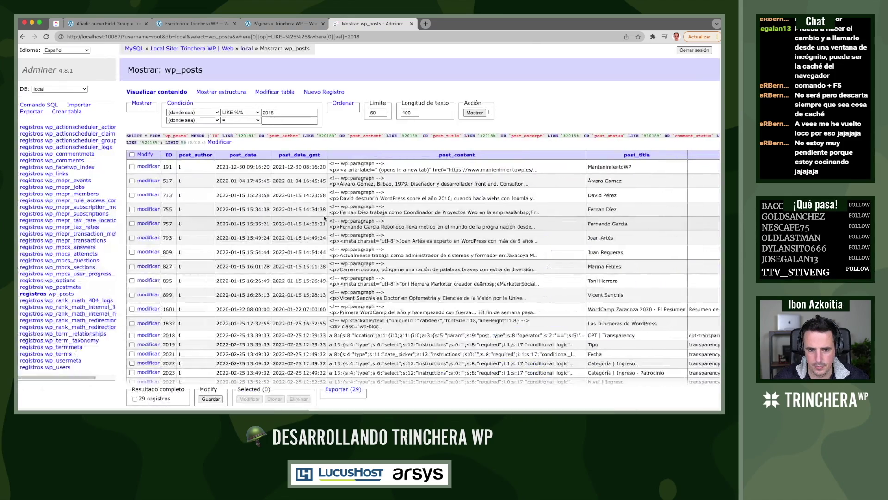
{"action": "scroll", "coordinate": [324, 218], "scroll_direction": "down", "scroll_amount": 4}
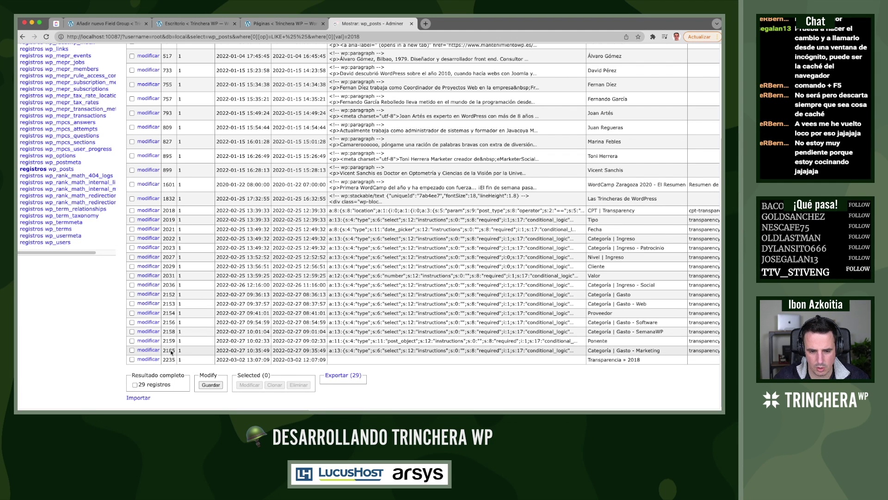
Set the post_name of the Transparencia » 2018 record in wp_posts to 2018 and save the record
{"action": "left_click", "coordinate": [149, 359]}
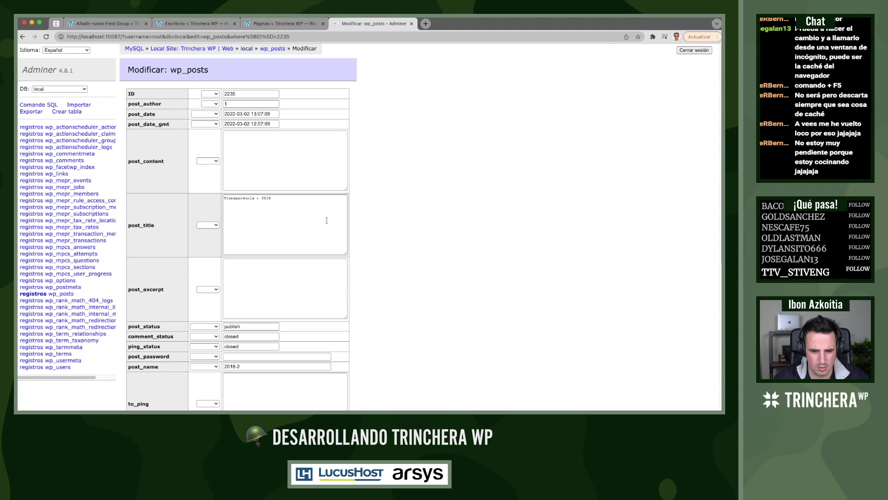
{"action": "left_click", "coordinate": [237, 366]}
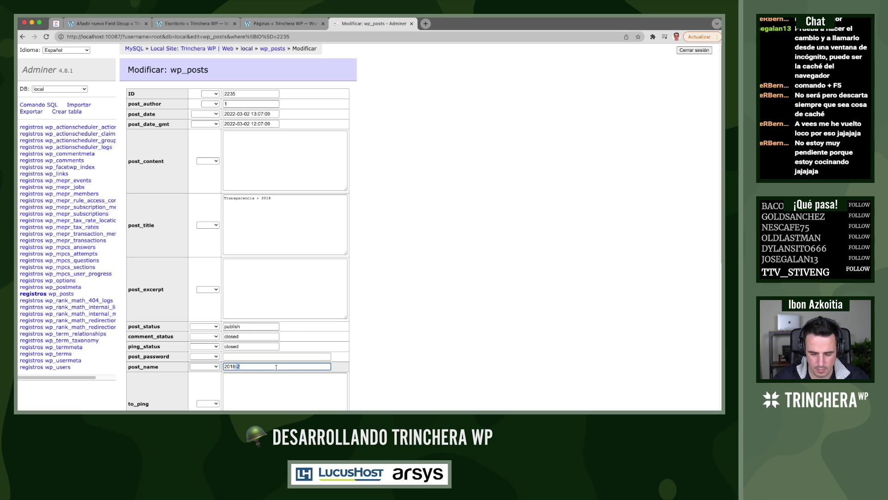
{"action": "key", "text": "BackSpace"}
{"action": "key", "text": "BackSpace"}
{"action": "scroll", "coordinate": [271, 293], "scroll_direction": "down", "scroll_amount": 5}
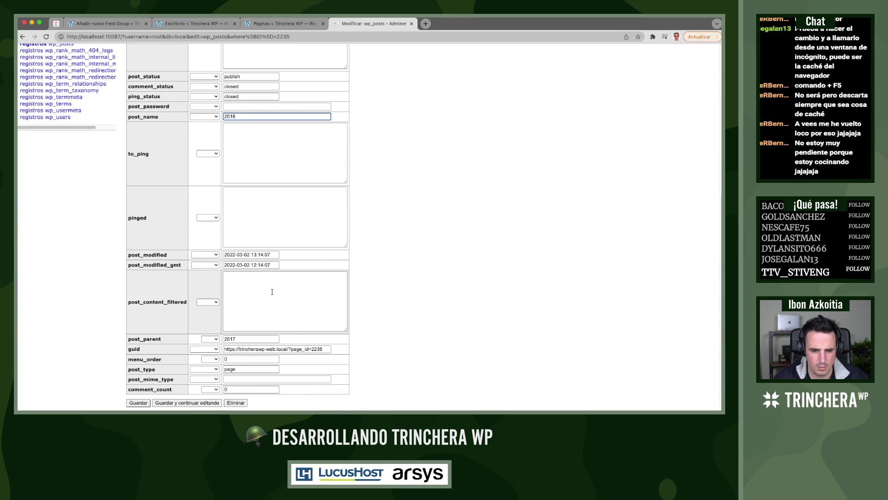
{"action": "left_click", "coordinate": [144, 403]}
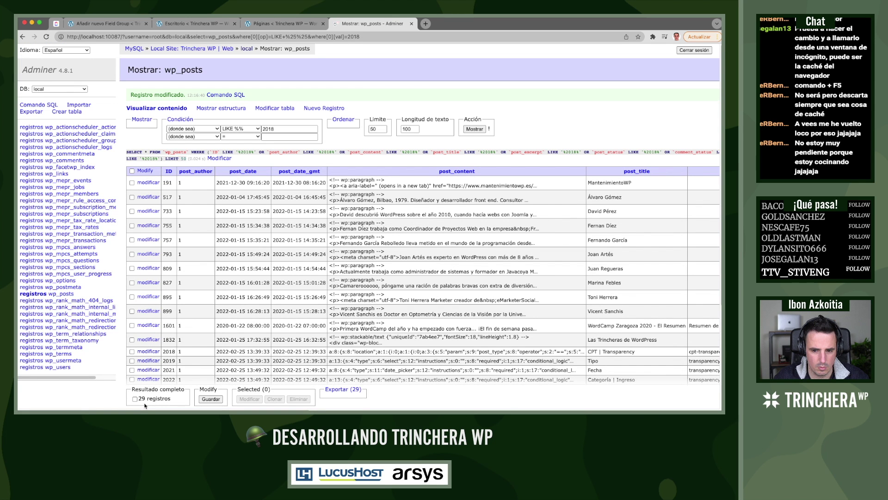
Reopen the Transparencia » 2018 record to check its post_name and parent, and save it again
{"action": "scroll", "coordinate": [153, 390], "scroll_direction": "down", "scroll_amount": 3}
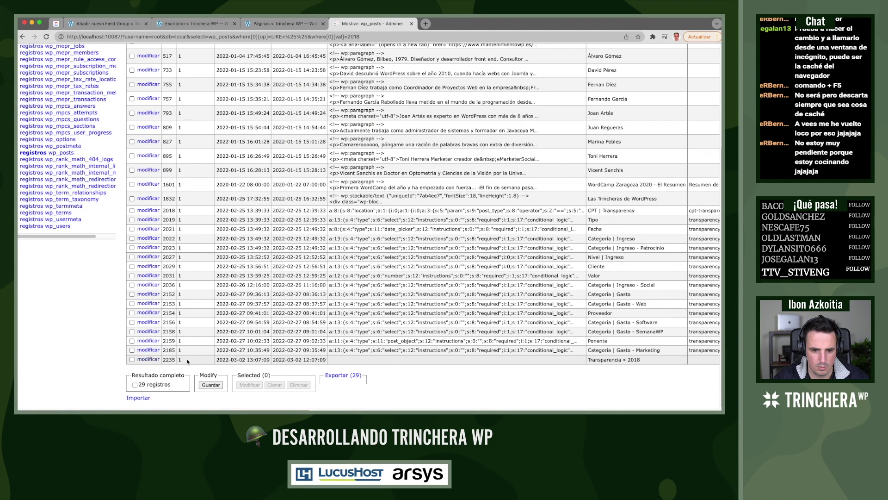
{"action": "left_click", "coordinate": [148, 360]}
{"action": "scroll", "coordinate": [197, 336], "scroll_direction": "down", "scroll_amount": 5}
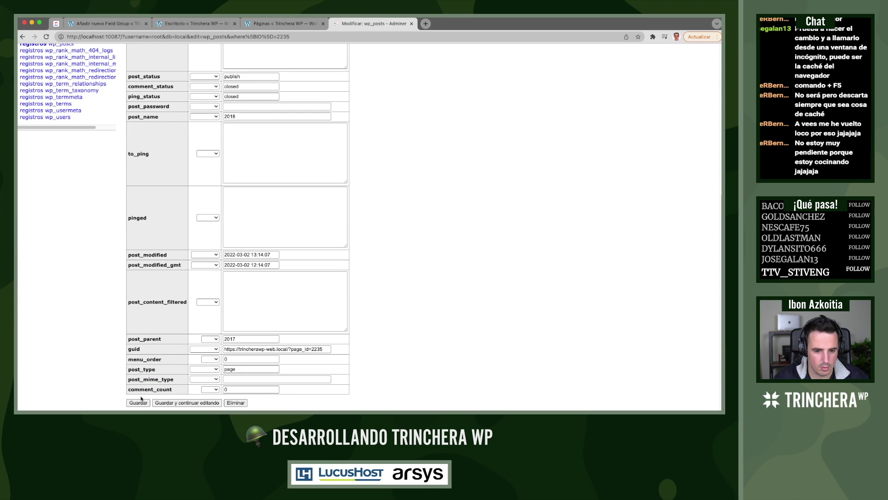
{"action": "left_click", "coordinate": [140, 402]}
View the Transparencia » 2018 page in a new tab from the WordPress pages list, and return to the list
{"action": "left_click", "coordinate": [259, 24]}
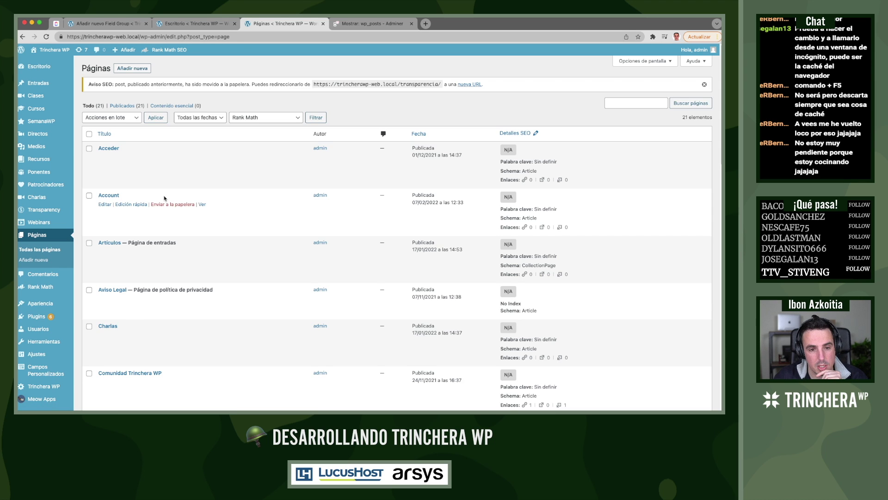
{"action": "scroll", "coordinate": [166, 203], "scroll_direction": "down", "scroll_amount": 15}
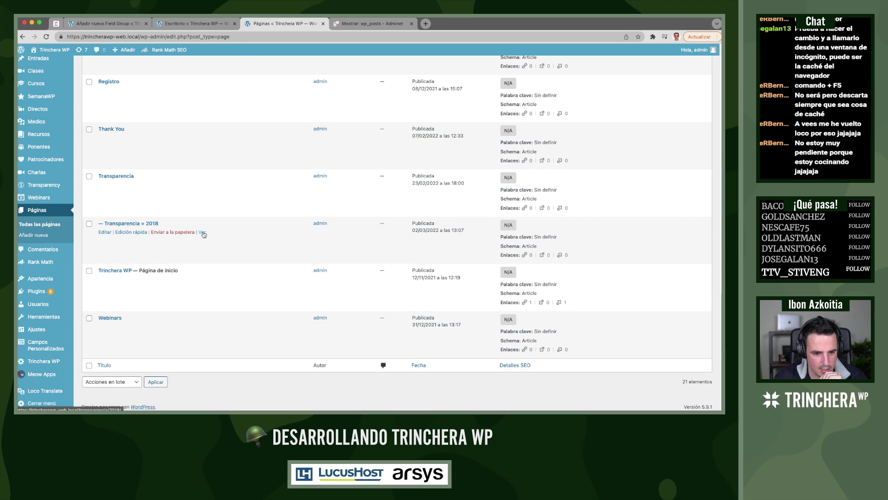
{"action": "left_click", "coordinate": [202, 231], "text": "super"}
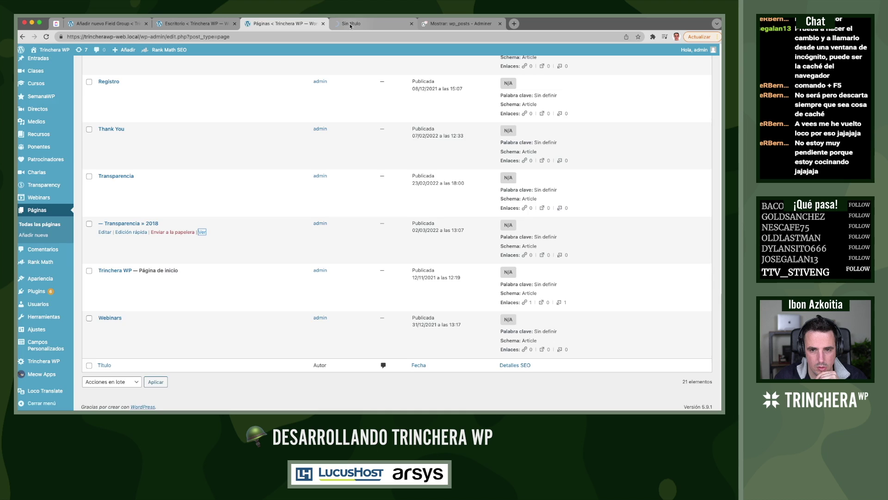
{"action": "left_click", "coordinate": [351, 24]}
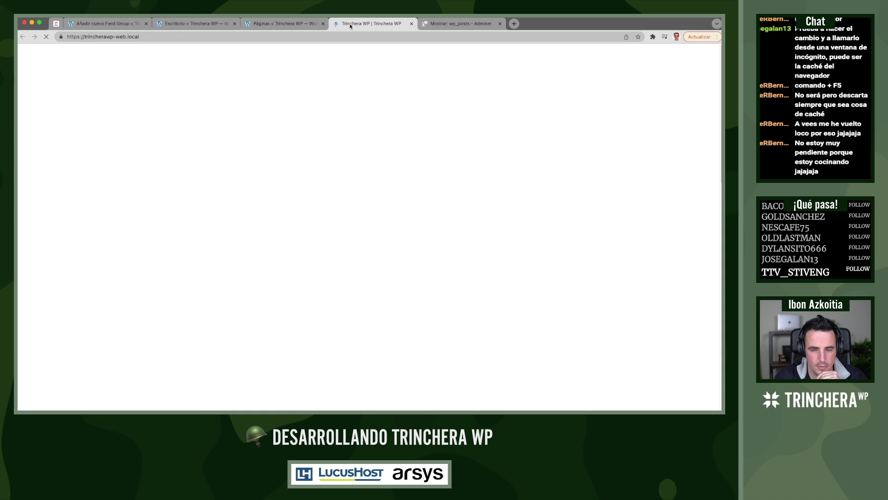
{"action": "left_click", "coordinate": [301, 24]}
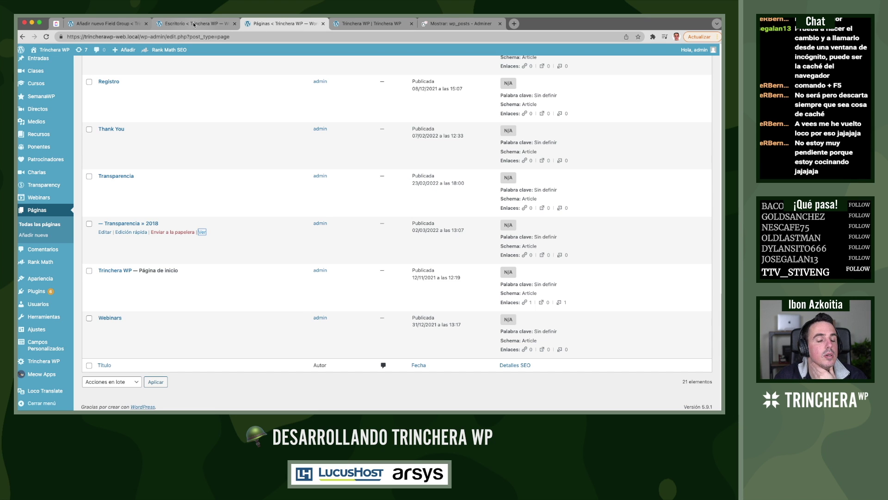
{"action": "mouse_move", "coordinate": [47, 266]}
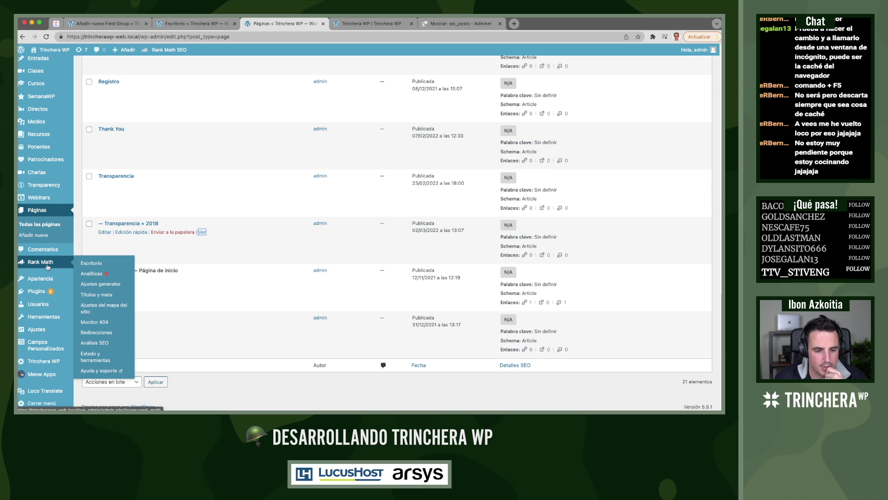
Switch to the code editor, add echo 'hola'; between get_header() and get_footer() in transparencia.php, and save the file
{"action": "key", "text": "super+Tab"}
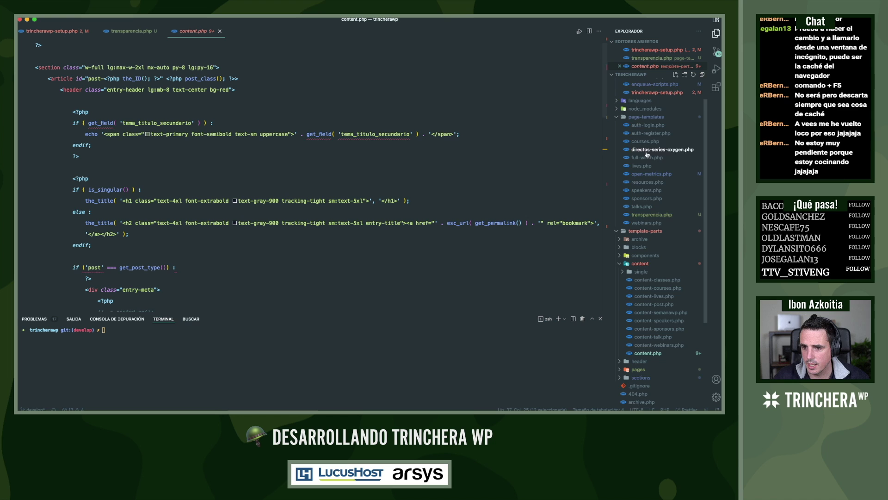
{"action": "scroll", "coordinate": [647, 154], "scroll_direction": "up", "scroll_amount": 3}
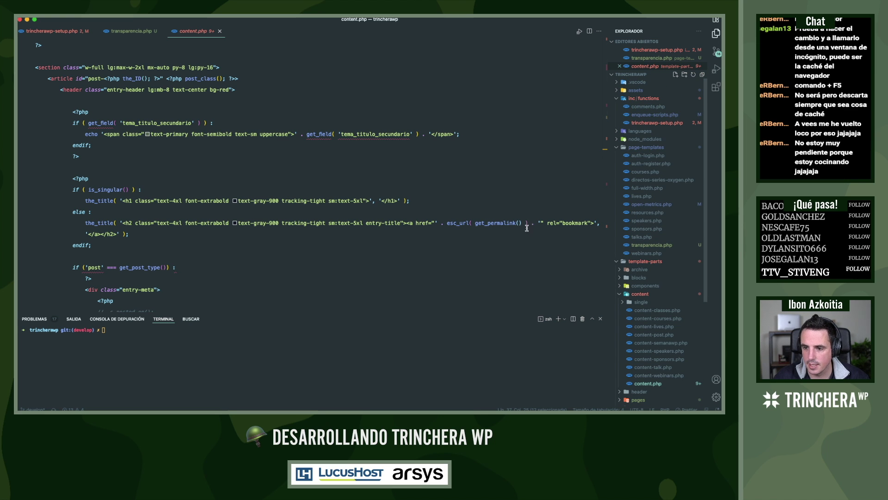
{"action": "left_click", "coordinate": [131, 31]}
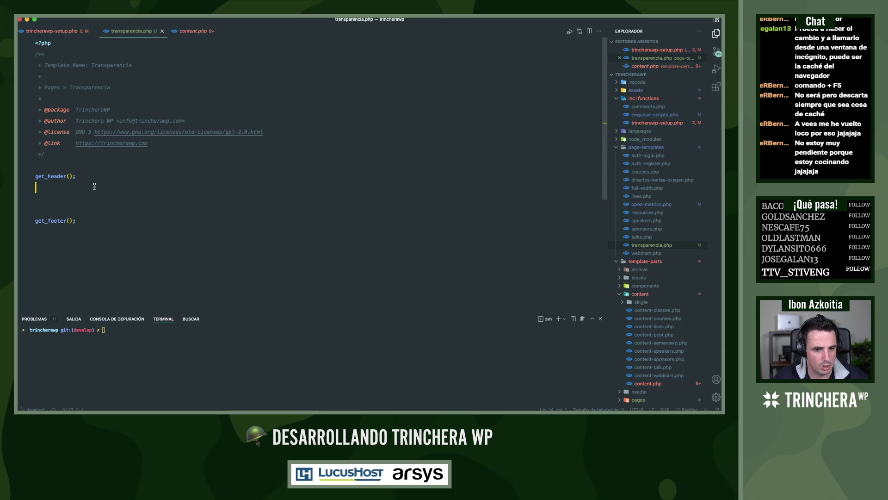
{"action": "key", "text": "Return"}
{"action": "type", "text": "echo 'hola'"}
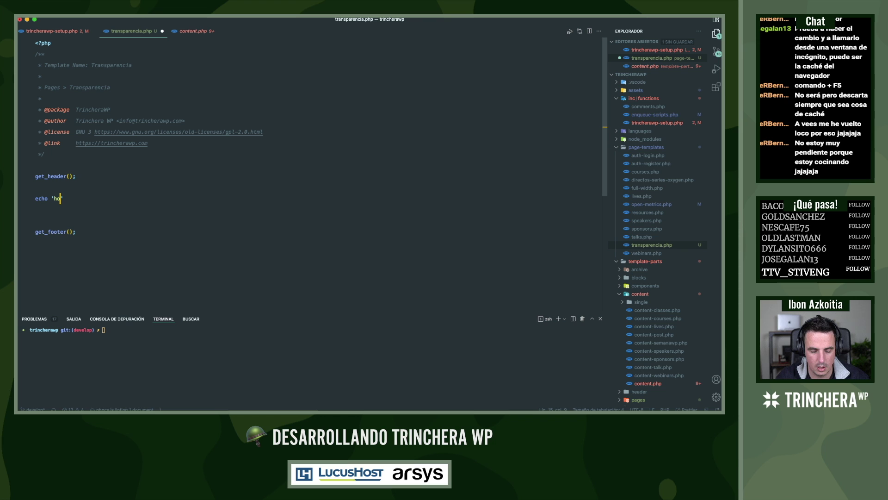
{"action": "type", "text": ";"}
{"action": "key", "text": "super+s"}
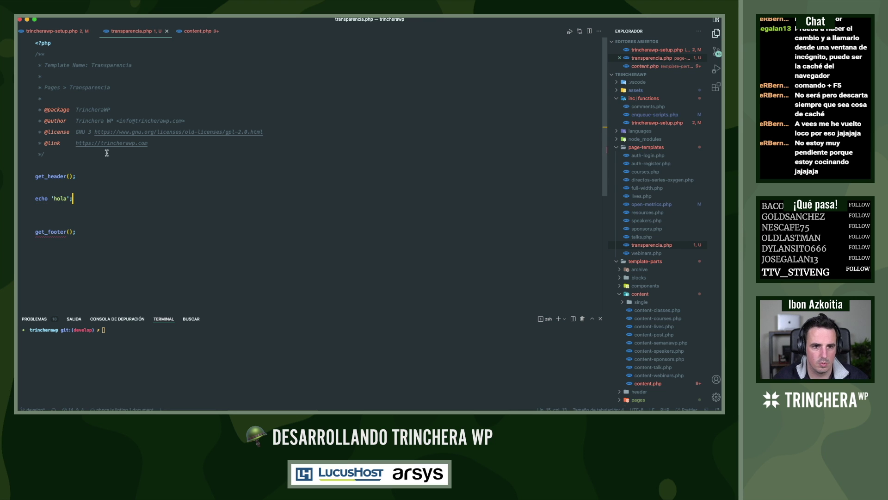
{"action": "key", "text": "super+Tab"}
{"action": "key", "text": "super+t"}
{"action": "type", "text": "https://trincherawp-web.local/transparencia/2018-2/"}
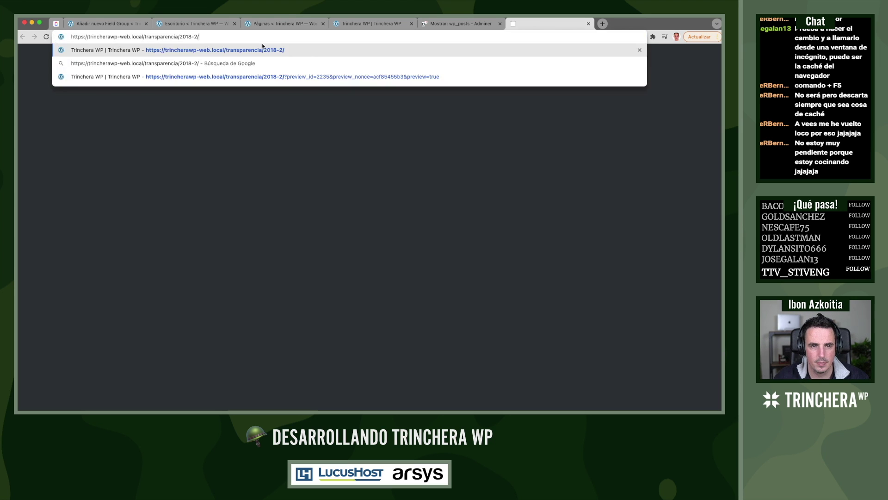
{"action": "key", "text": "Return"}
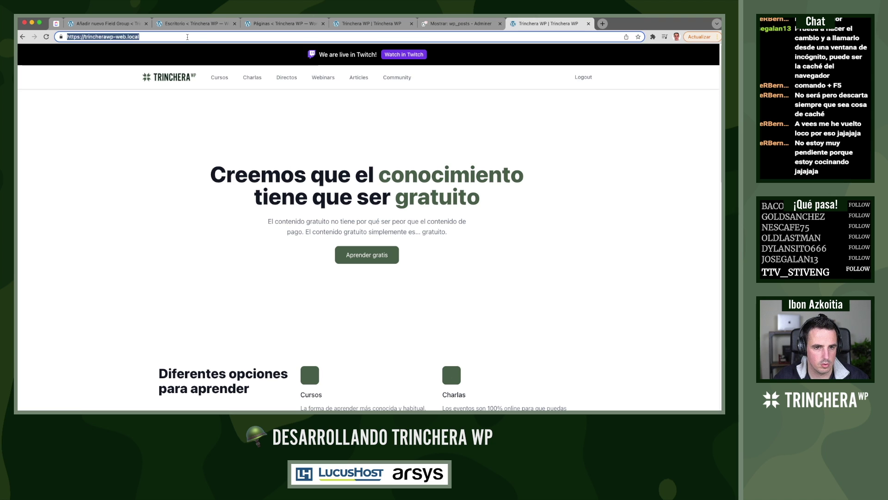
{"action": "left_click", "coordinate": [187, 36]}
{"action": "type", "text": "https://trincherawp-web.local/transparencia/2018-2/"}
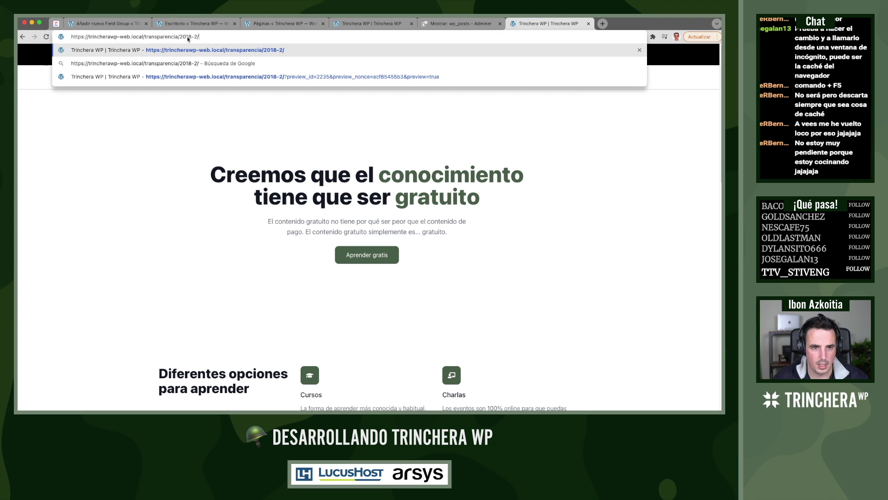
{"action": "key", "text": "Return"}
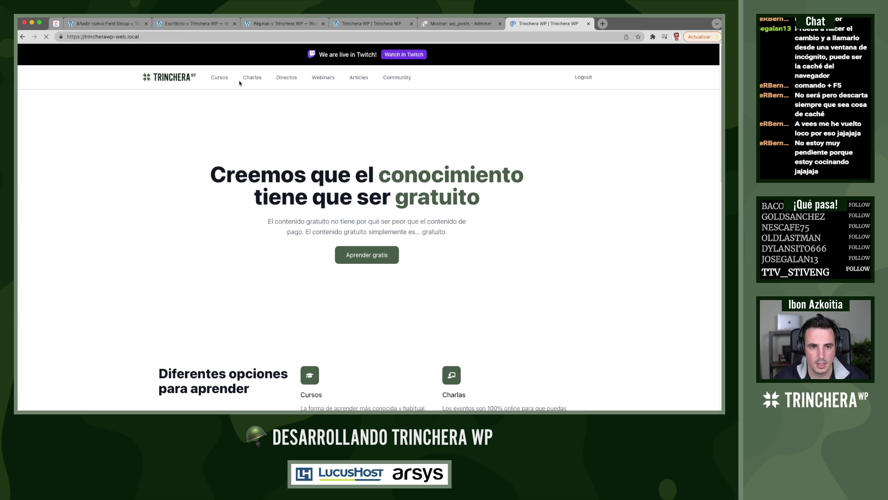
Return to the code editor and compare the open-metrics.php and talks.php page templates with transparencia.php
{"action": "key", "text": "super+Tab"}
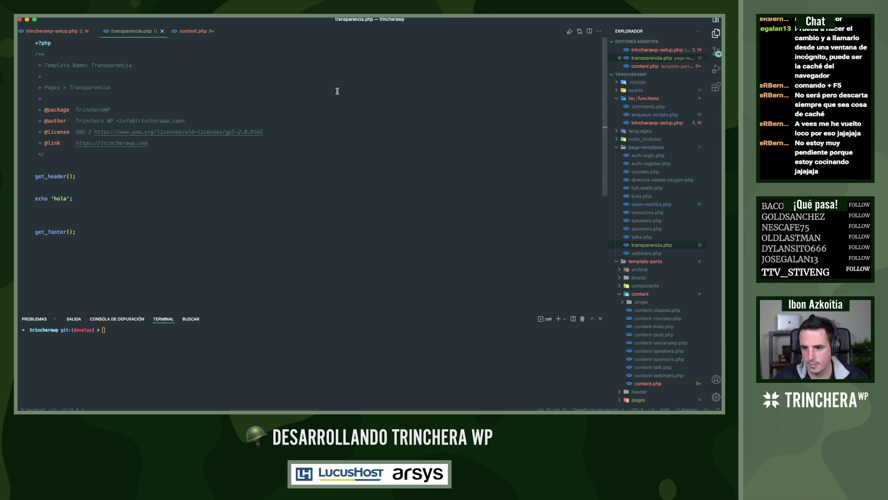
{"action": "left_click", "coordinate": [639, 205]}
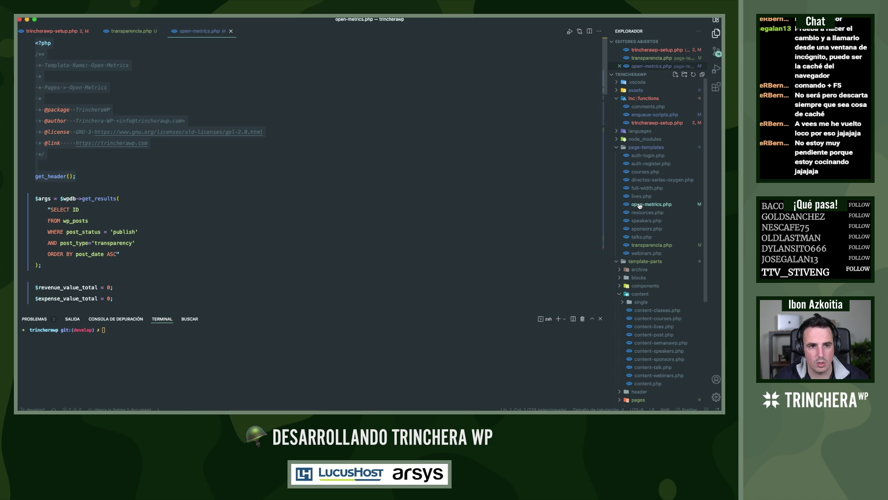
{"action": "scroll", "coordinate": [445, 216], "scroll_direction": "down", "scroll_amount": 2}
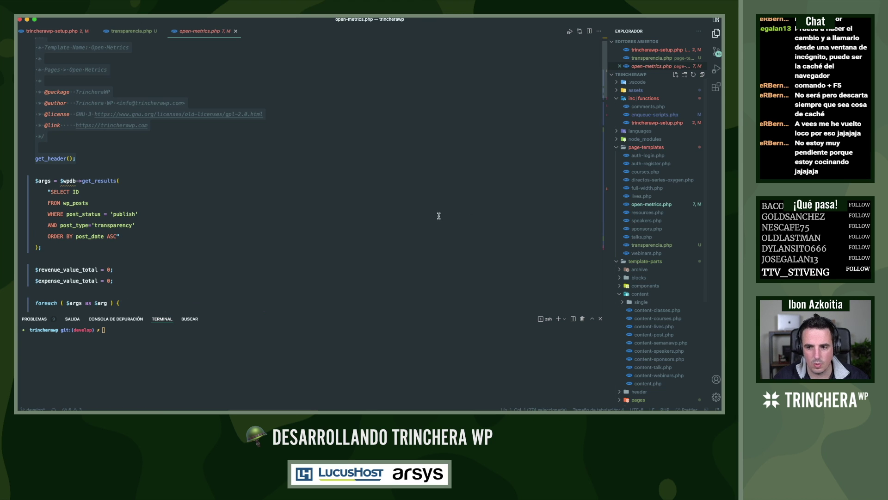
{"action": "left_click", "coordinate": [642, 237]}
{"action": "scroll", "coordinate": [364, 207], "scroll_direction": "up", "scroll_amount": 5}
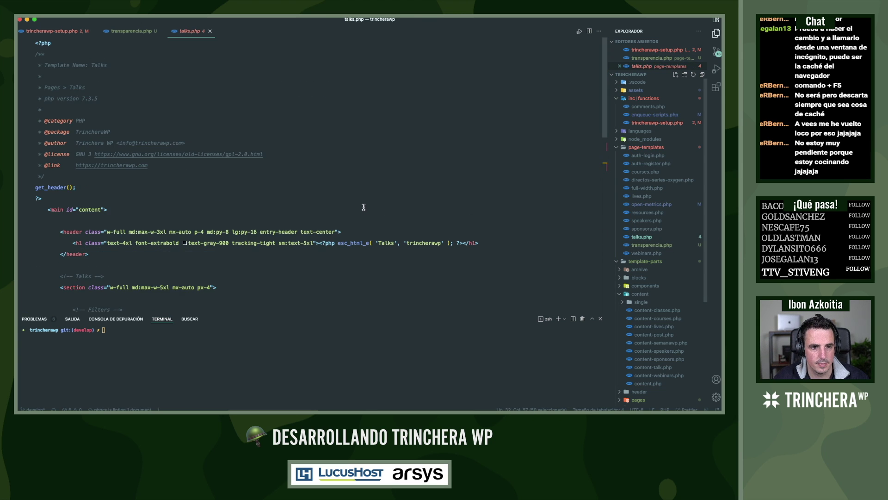
{"action": "scroll", "coordinate": [365, 207], "scroll_direction": "down", "scroll_amount": 1}
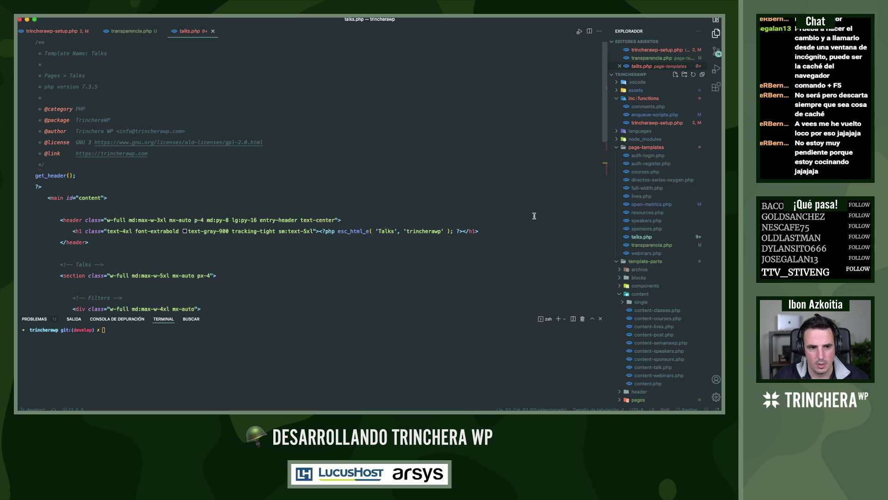
{"action": "left_click", "coordinate": [660, 245]}
Try commenting out the whole trincherawp_redirect_users_if_logged_in() function in trincherawp-setup.php, and save the file
{"action": "left_click", "coordinate": [659, 122]}
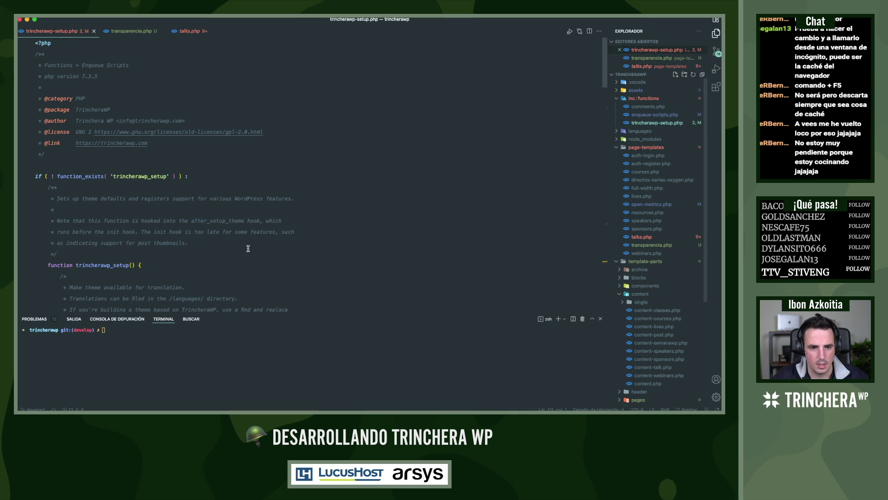
{"action": "scroll", "coordinate": [248, 248], "scroll_direction": "down", "scroll_amount": 5}
{"action": "key", "text": "super+j"}
{"action": "scroll", "coordinate": [248, 247], "scroll_direction": "down", "scroll_amount": 20}
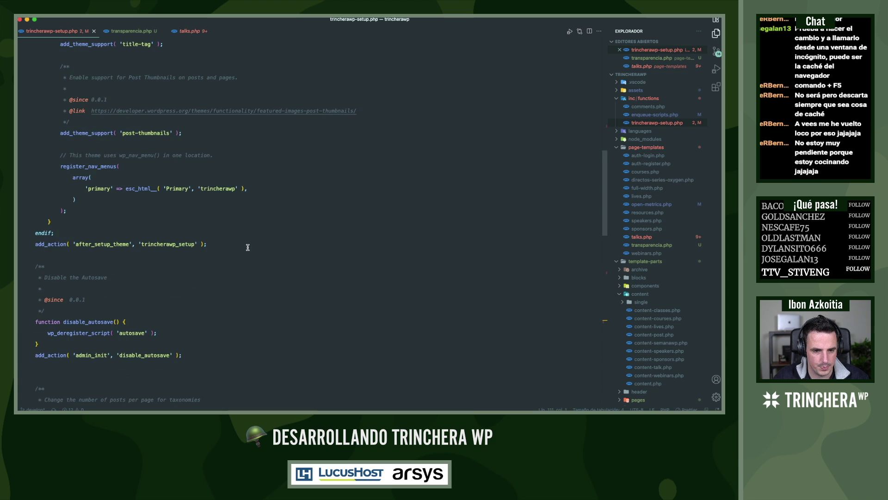
{"action": "scroll", "coordinate": [248, 248], "scroll_direction": "down", "scroll_amount": 3}
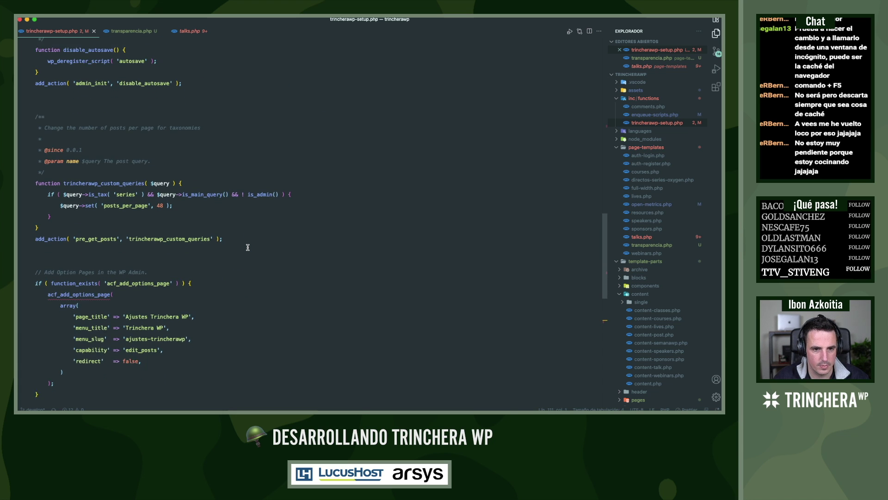
{"action": "scroll", "coordinate": [248, 248], "scroll_direction": "down", "scroll_amount": 1}
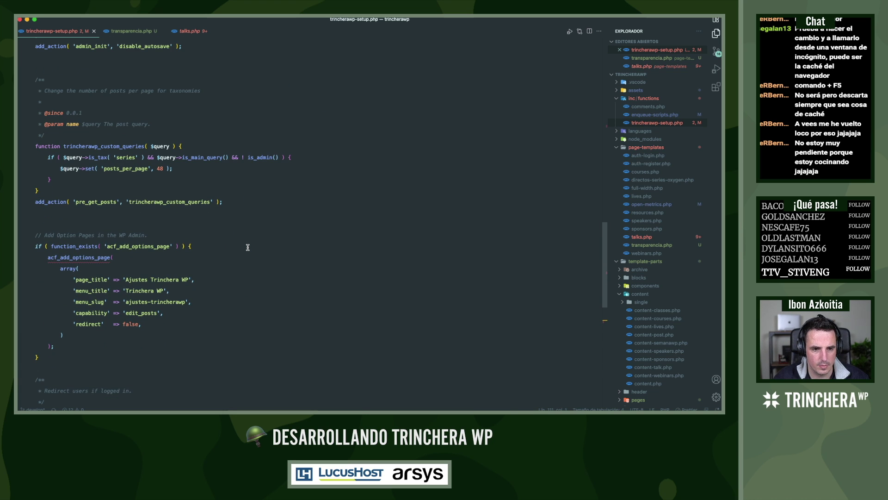
{"action": "scroll", "coordinate": [248, 247], "scroll_direction": "down", "scroll_amount": 6}
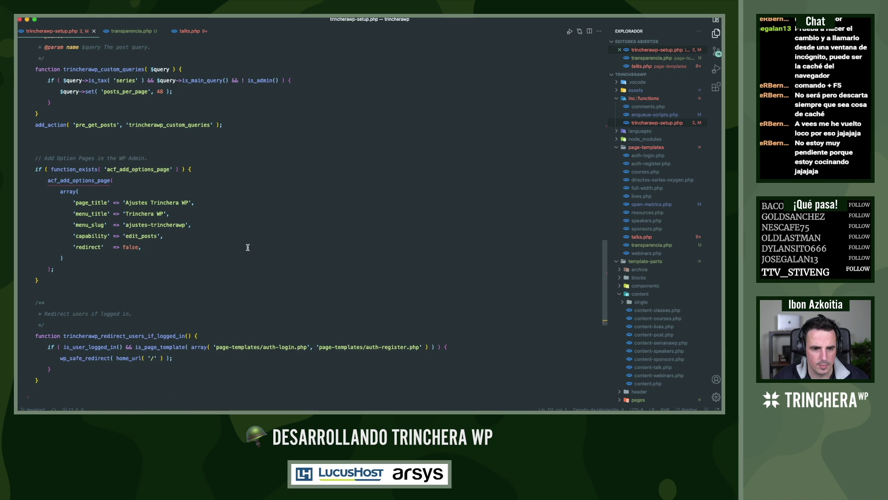
{"action": "scroll", "coordinate": [248, 247], "scroll_direction": "down", "scroll_amount": 3}
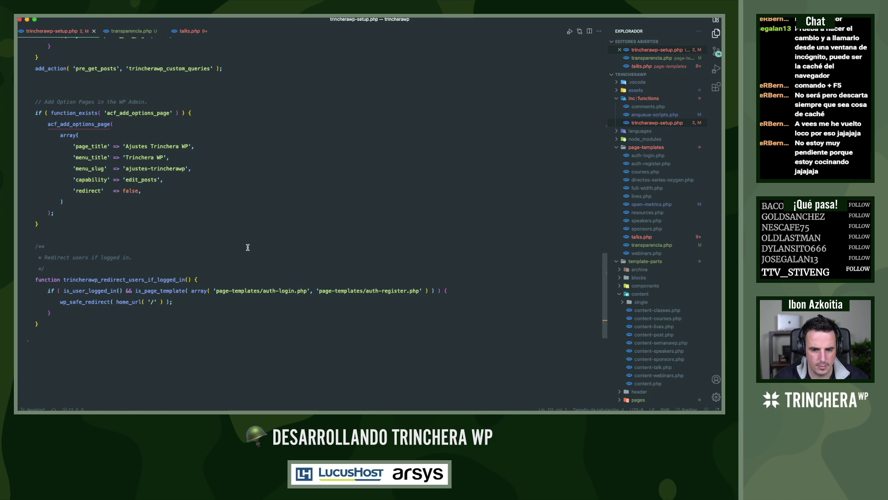
{"action": "scroll", "coordinate": [248, 248], "scroll_direction": "down", "scroll_amount": 2}
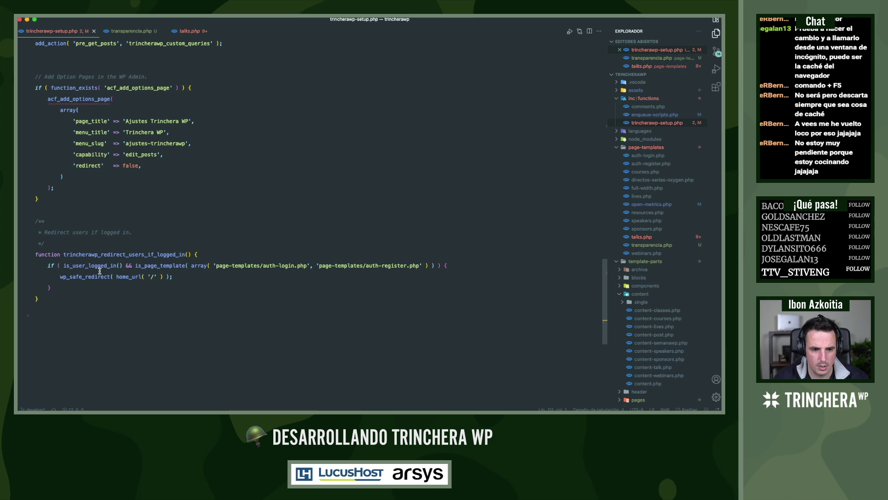
{"action": "scroll", "coordinate": [93, 261], "scroll_direction": "down", "scroll_amount": 7}
{"action": "left_click_drag", "start_coordinate": [55, 172], "coordinate": [37, 123]}
{"action": "key", "text": "super+slash"}
{"action": "key", "text": "super+s"}
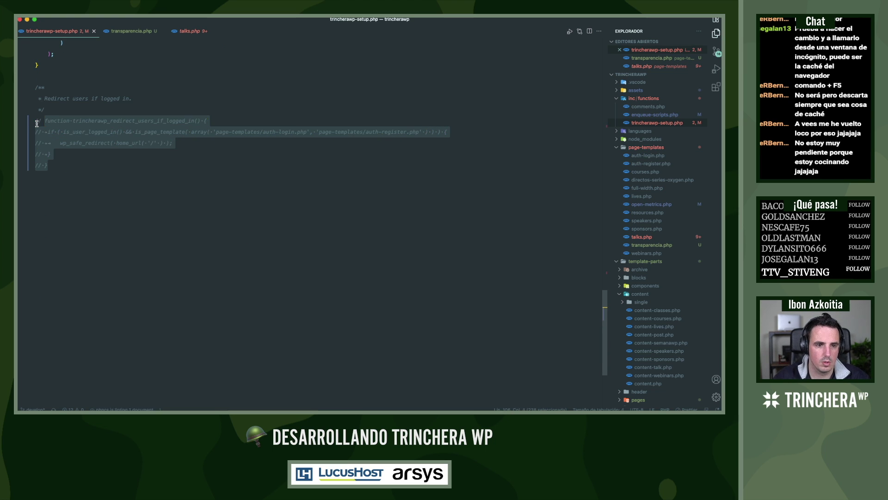
{"action": "key", "text": "super+Tab"}
{"action": "left_click", "coordinate": [173, 39]}
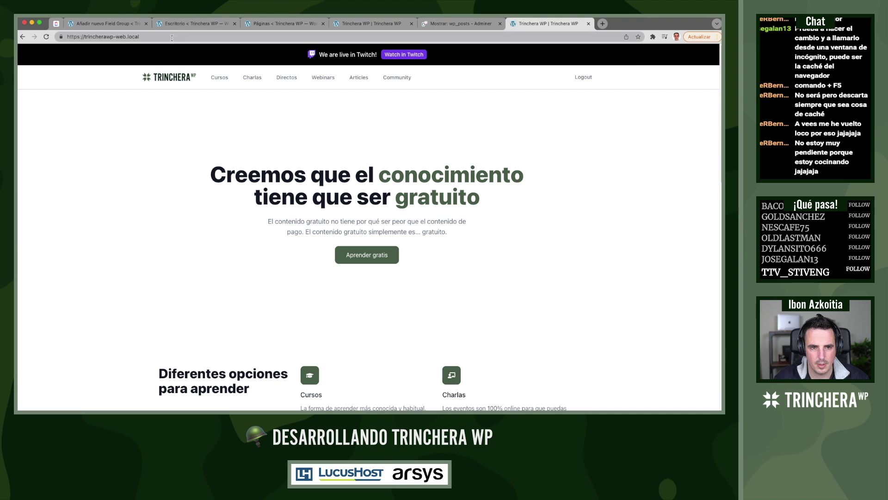
{"action": "type", "text": "https://trincherawp-web.local/transparencia/2018-2/"}
{"action": "key", "text": "BackSpace"}
{"action": "key", "text": "BackSpace"}
{"action": "key", "text": "BackSpace"}
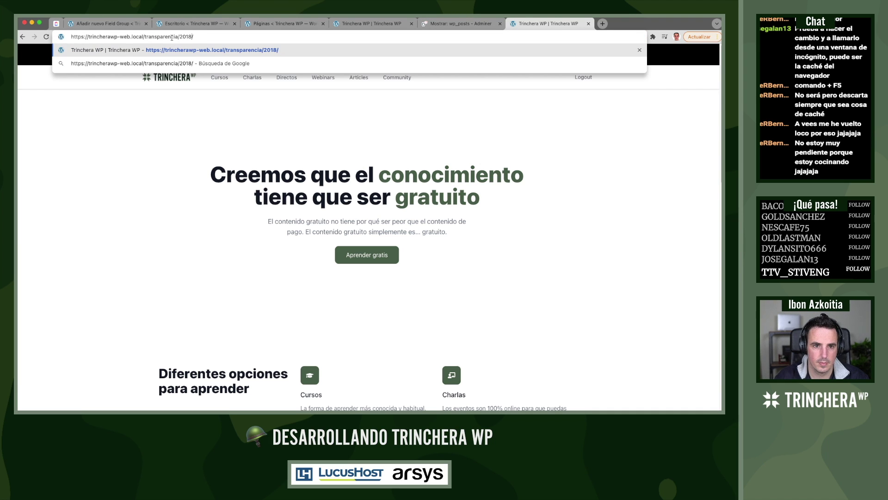
{"action": "type", "text": "/"}
{"action": "key", "text": "Return"}
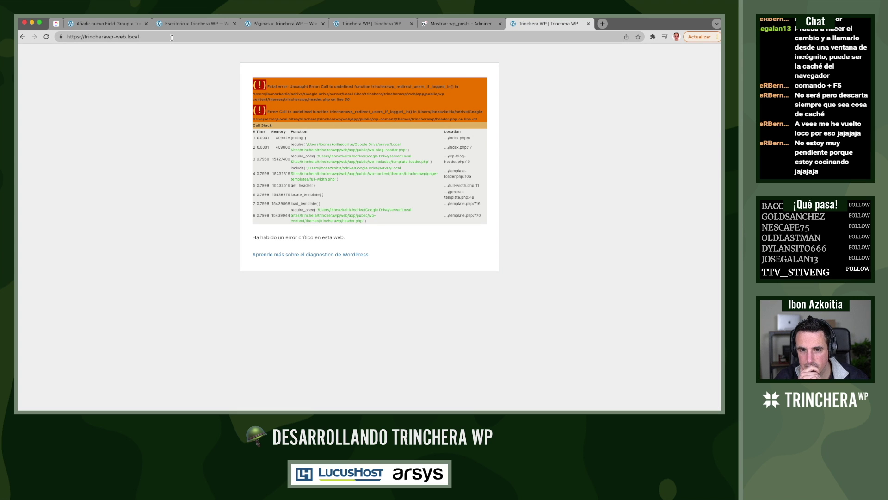
In the code editor, examine the trincherawp_redirect_users_if_logged_in() calls in header.php against the function's definition in trincherawp-setup.php
{"action": "key", "text": "super+Tab"}
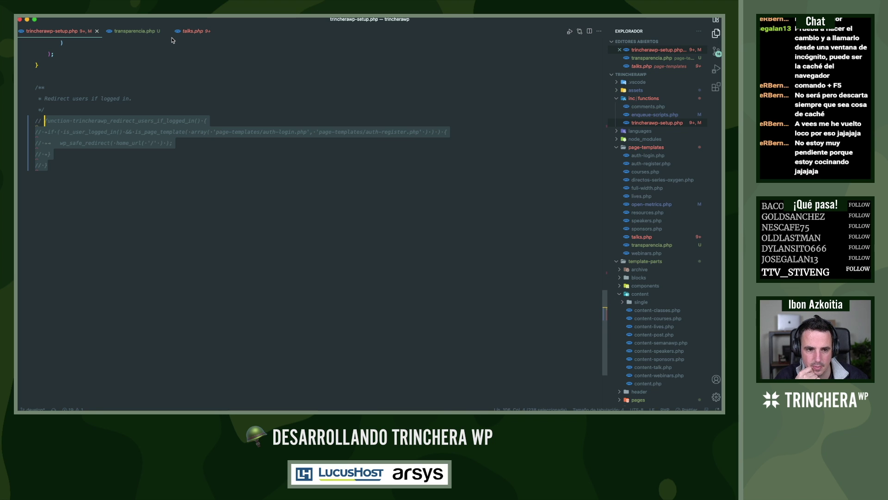
{"action": "key", "text": "super+Tab"}
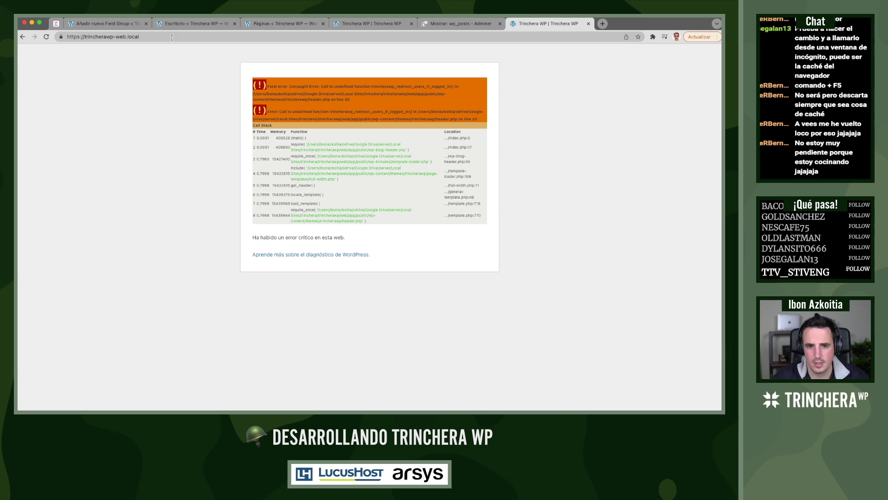
{"action": "key", "text": "super+Tab"}
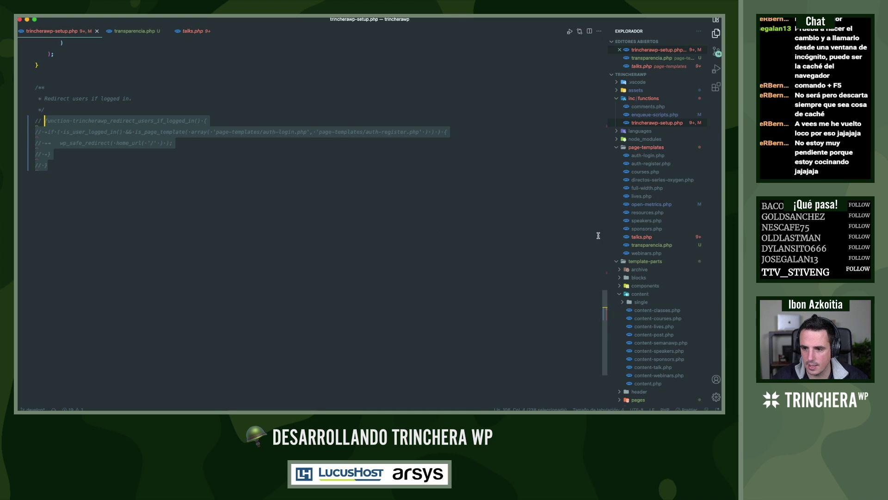
{"action": "scroll", "coordinate": [652, 259], "scroll_direction": "down", "scroll_amount": 5}
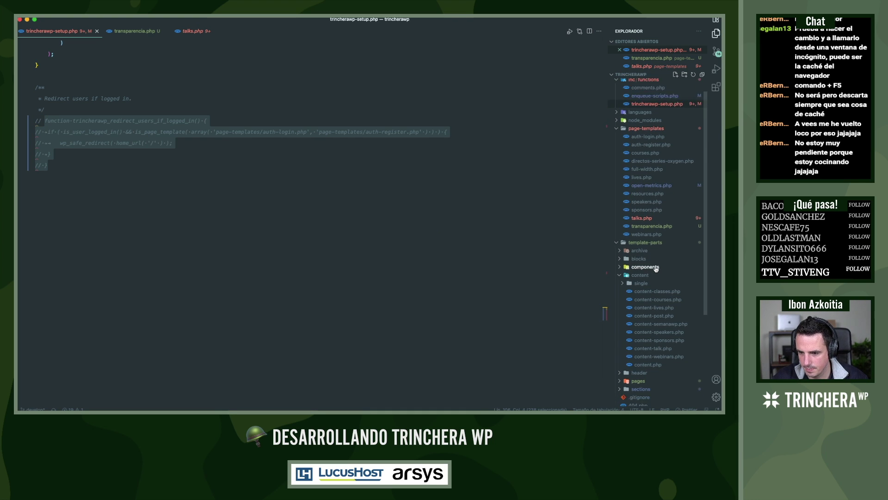
{"action": "left_click", "coordinate": [639, 320]}
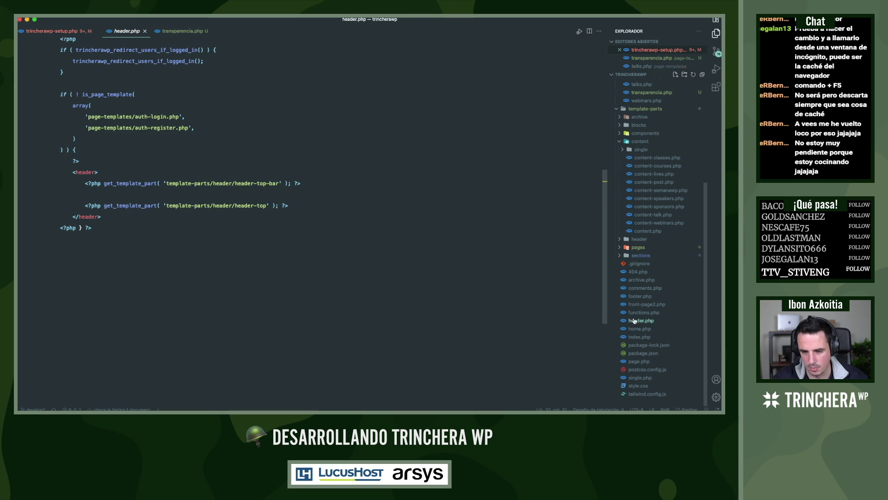
{"action": "scroll", "coordinate": [336, 213], "scroll_direction": "up", "scroll_amount": 5}
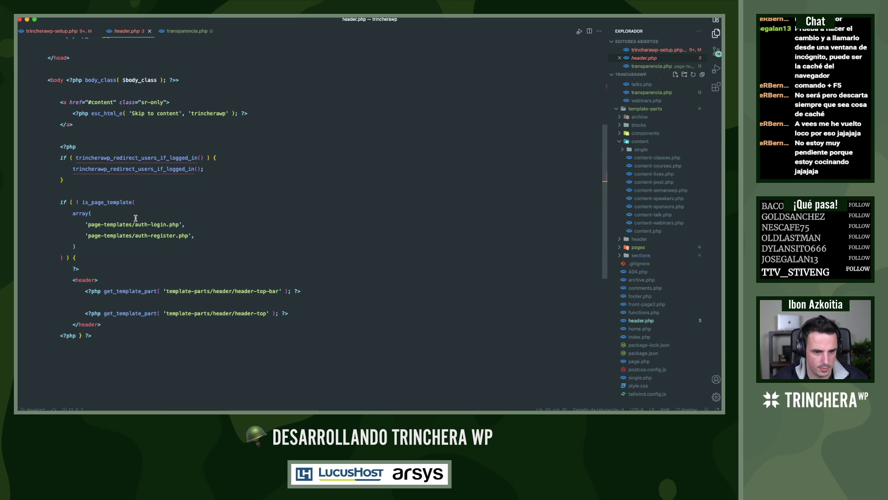
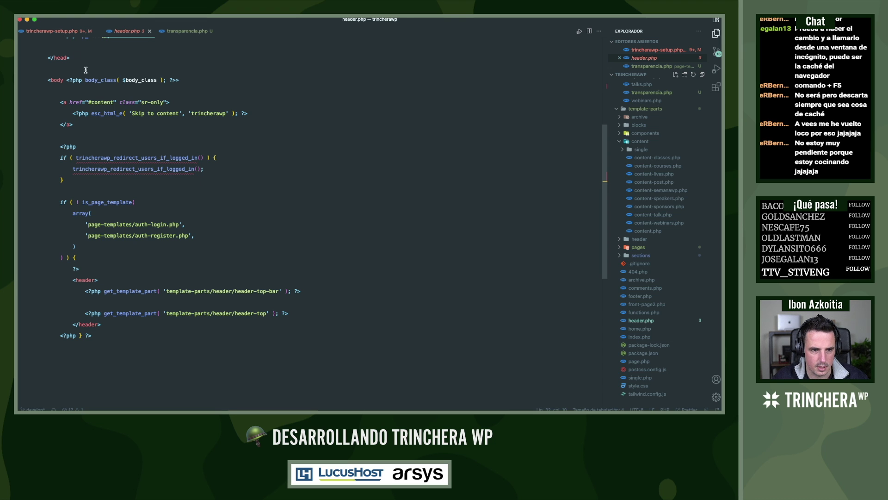
{"action": "left_click", "coordinate": [54, 33]}
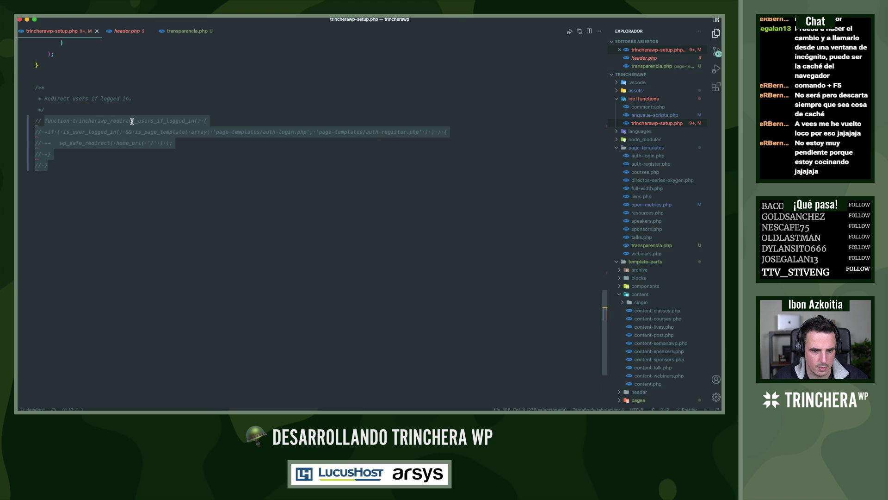
{"action": "left_click", "coordinate": [123, 31]}
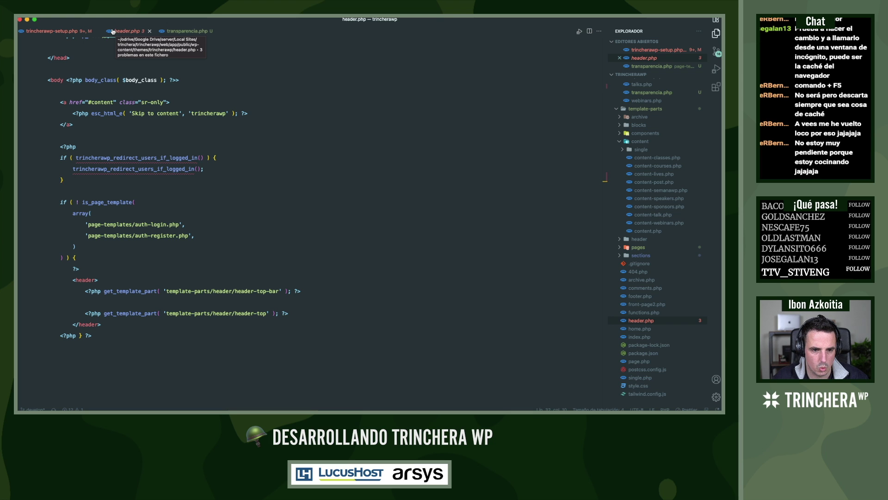
Restore the redirect function in trincherawp-setup.php and comment out only the if block inside it
{"action": "left_click", "coordinate": [74, 32]}
{"action": "key", "text": "super+z"}
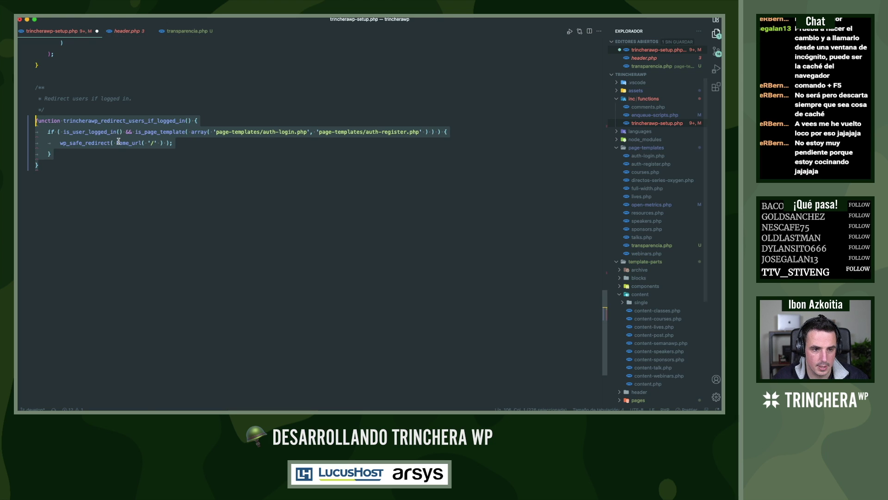
{"action": "left_click", "coordinate": [110, 165]}
{"action": "left_click_drag", "start_coordinate": [69, 153], "coordinate": [44, 135]}
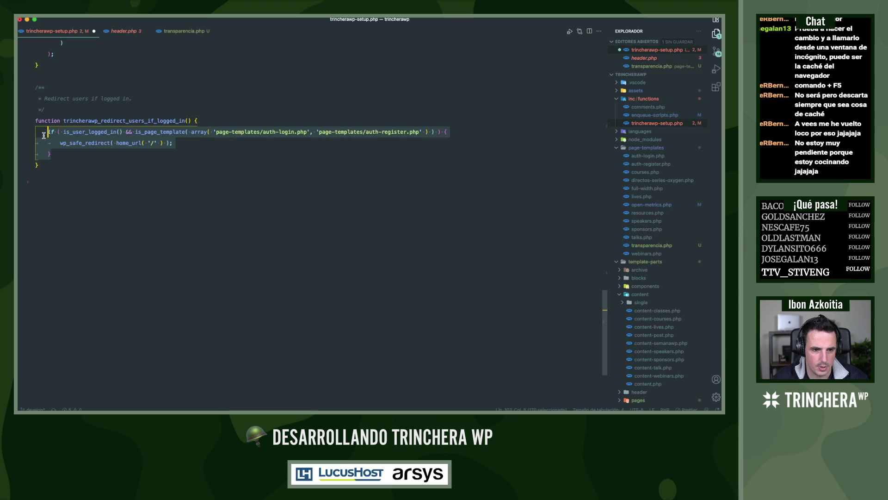
{"action": "key", "text": "super+slash"}
{"action": "key", "text": "super+Tab"}
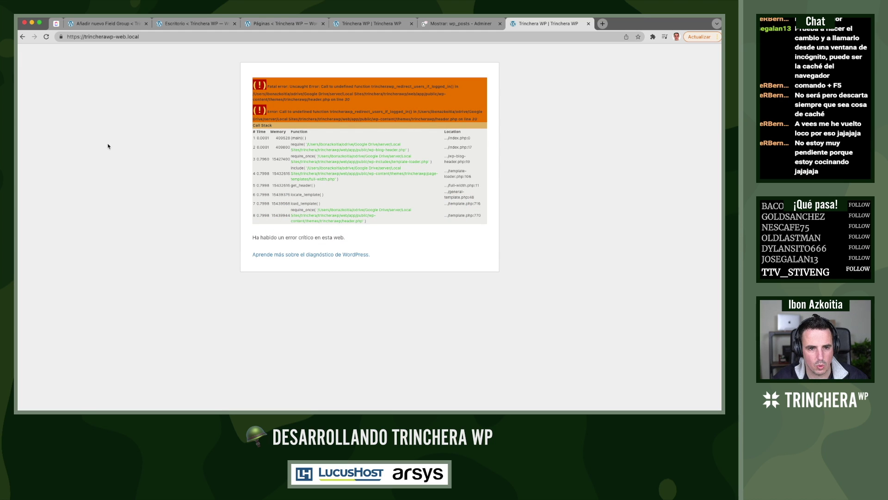
{"action": "key", "text": "super+r"}
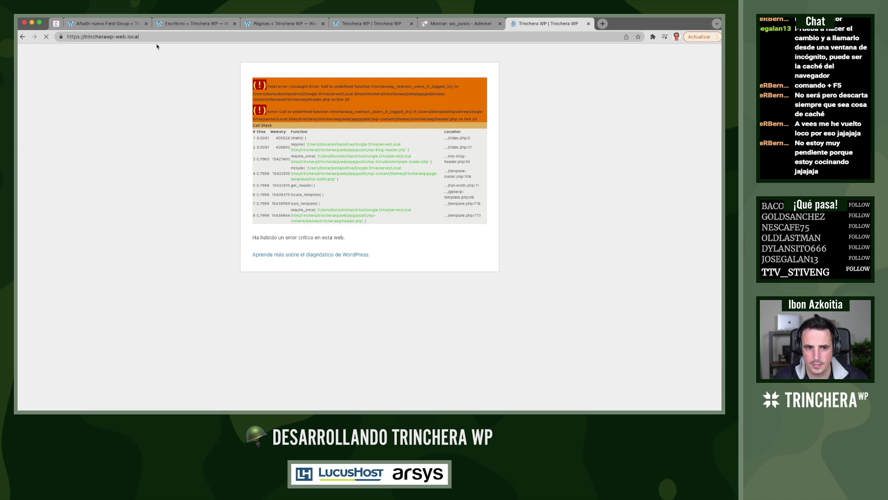
{"action": "left_click", "coordinate": [156, 37]}
{"action": "type", "text": "https://trincherawp-web.local/transparencia/2018/"}
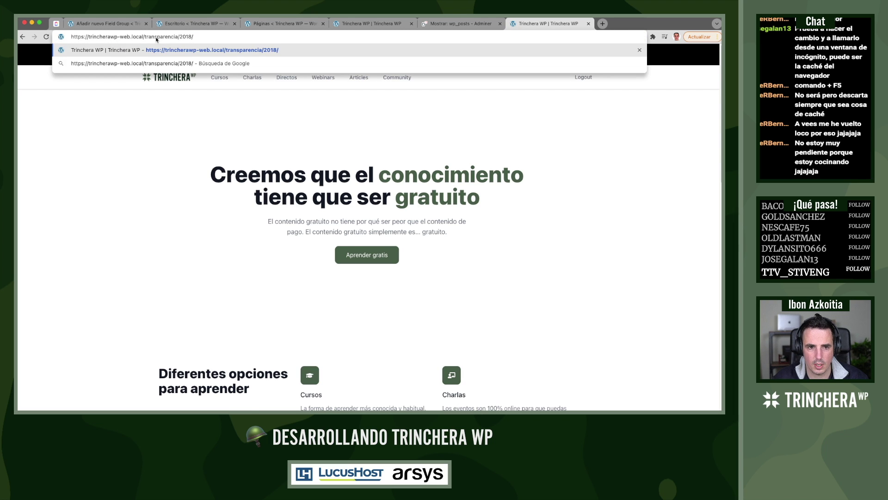
{"action": "key", "text": "Return"}
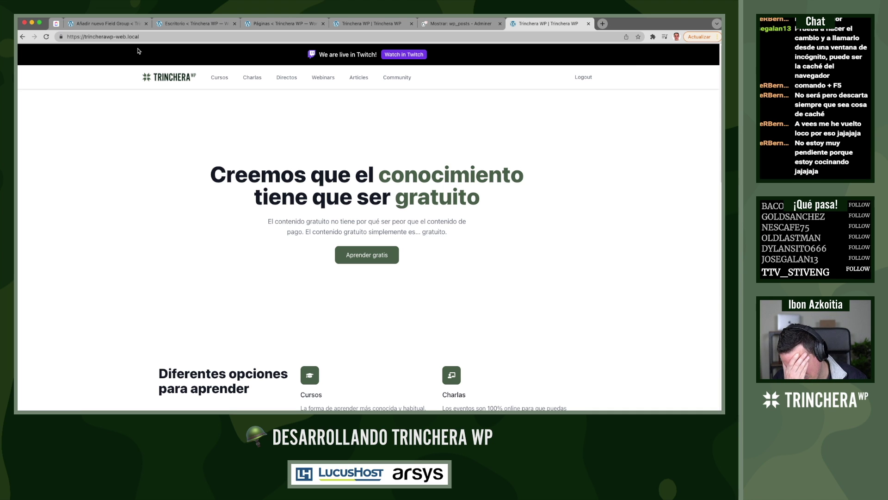
Switch to the code editor and save trincherawp-setup.php with the redirect function's if block uncommented
{"action": "key", "text": "super+Tab"}
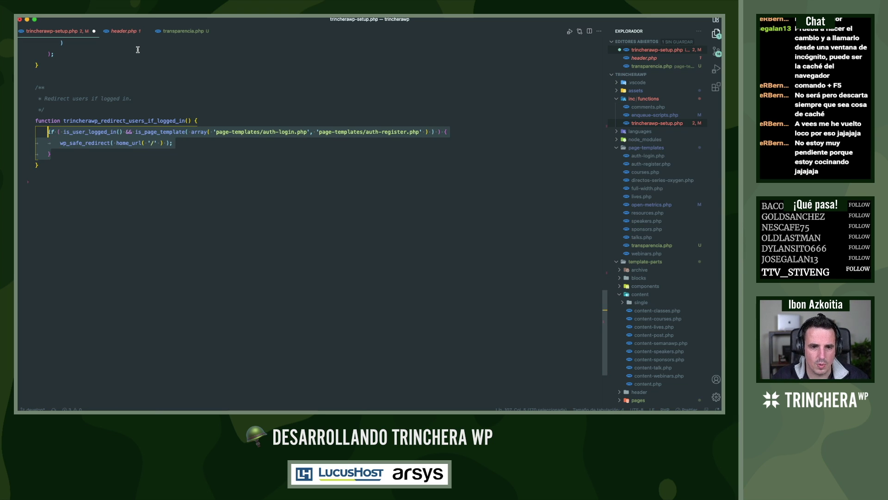
{"action": "key", "text": "super+s"}
{"action": "key", "text": "super+Tab"}
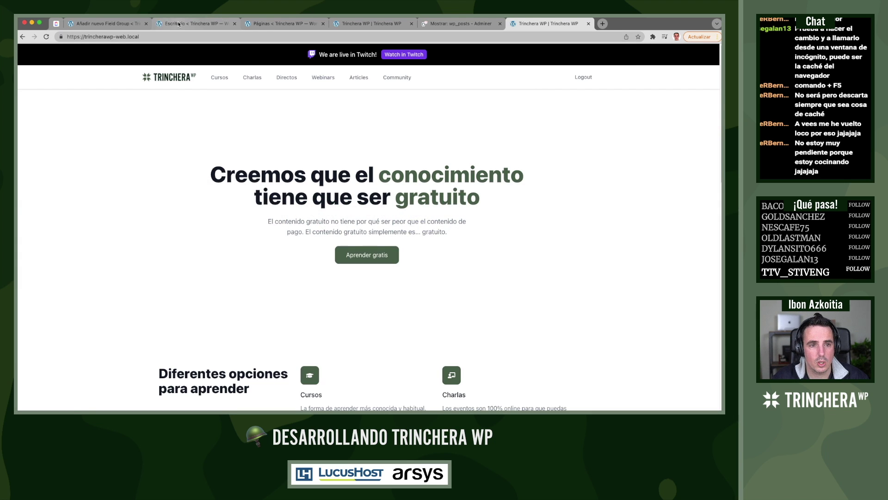
In the WordPress admin, search for new plugins with "remove transients" and install Borrar Transitorios Caducados
{"action": "left_click", "coordinate": [178, 24]}
{"action": "mouse_move", "coordinate": [52, 343]}
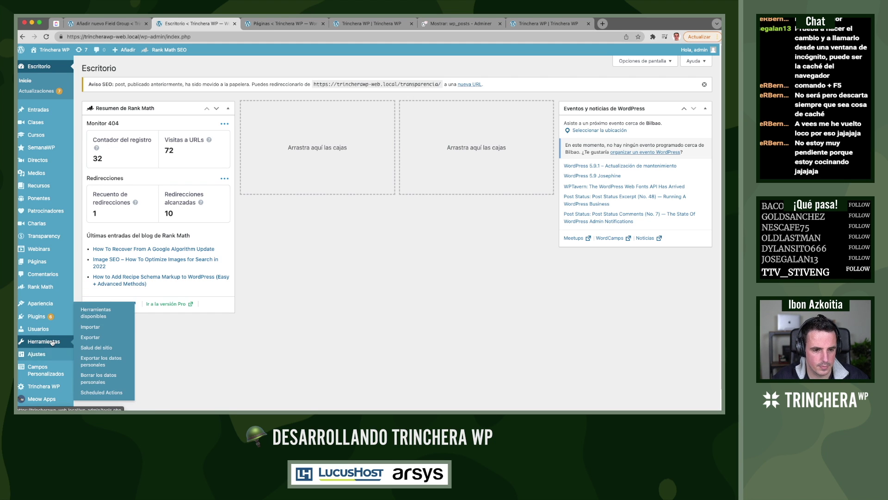
{"action": "scroll", "coordinate": [51, 338], "scroll_direction": "down", "scroll_amount": 1}
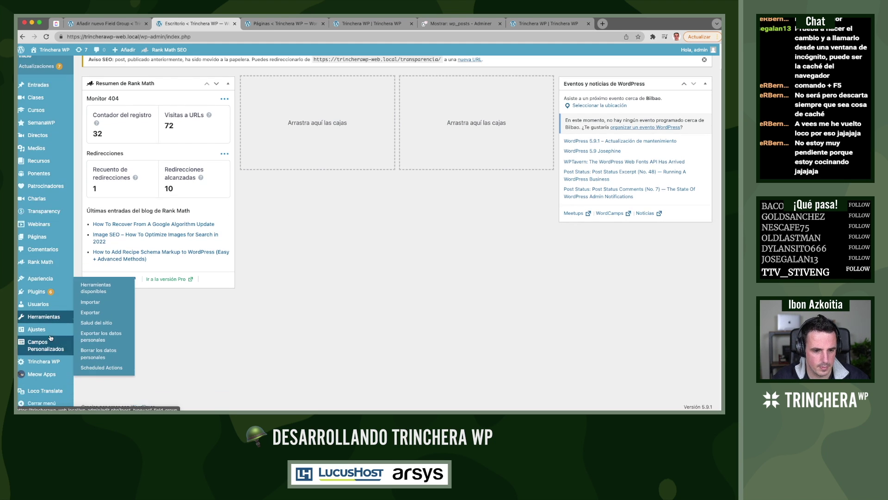
{"action": "mouse_move", "coordinate": [39, 292]}
{"action": "left_click", "coordinate": [87, 303]}
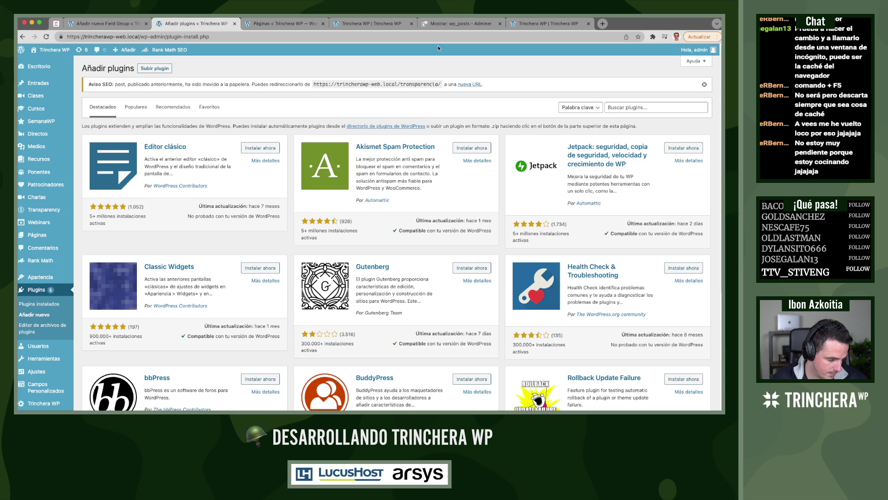
{"action": "left_click", "coordinate": [654, 106]}
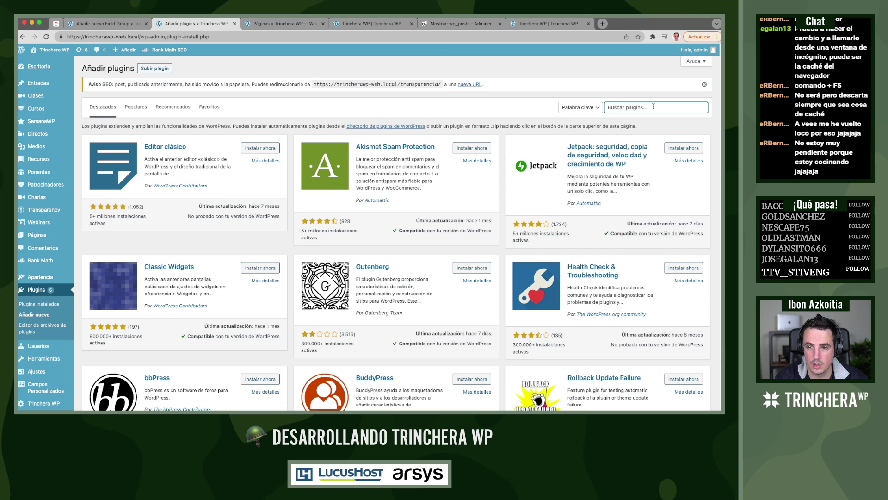
{"action": "type", "text": "remove transient"}
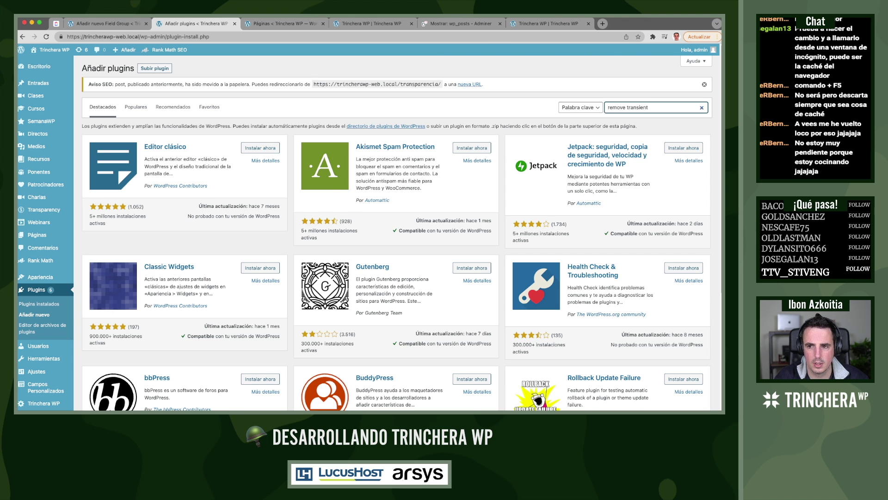
{"action": "type", "text": "s"}
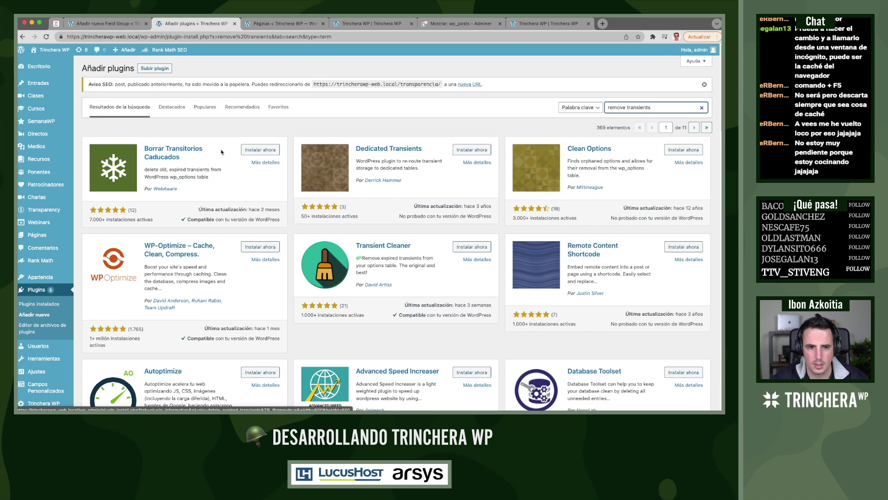
{"action": "left_click", "coordinate": [266, 151]}
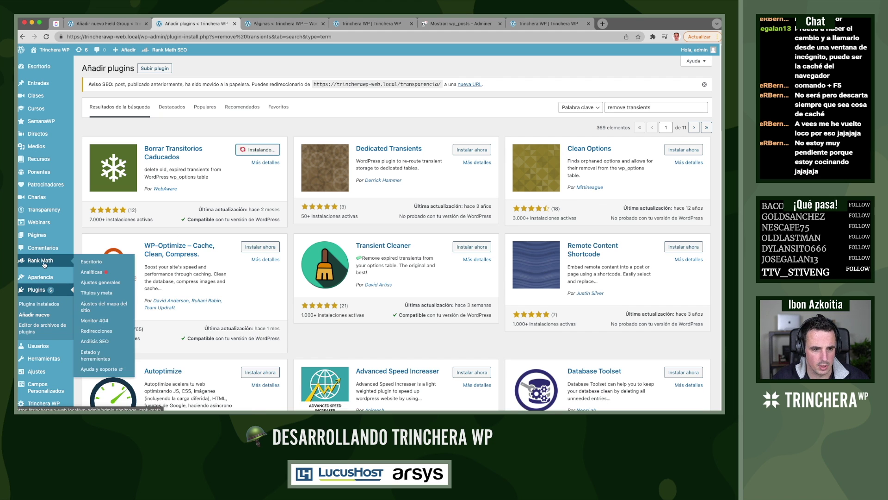
Open the SEO notice's new URL link in a separate tab and check Rank Math's list of existing redirections
{"action": "left_click", "coordinate": [469, 84], "text": "super"}
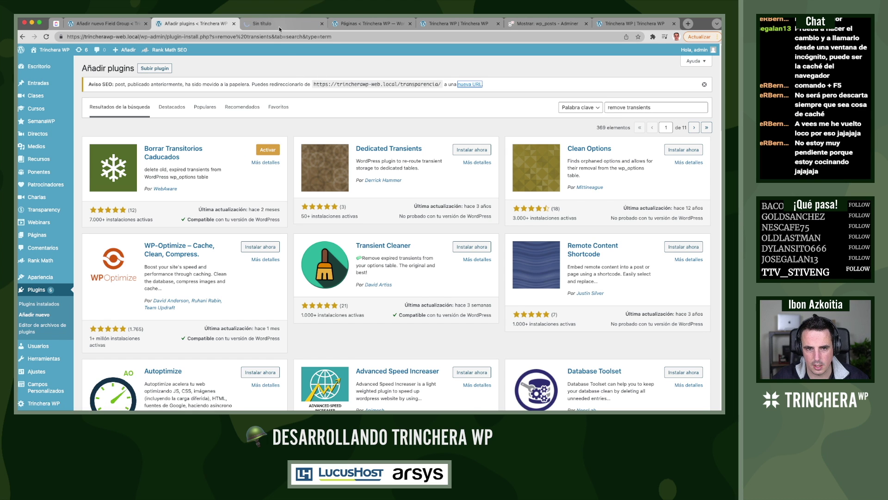
{"action": "left_click", "coordinate": [279, 25]}
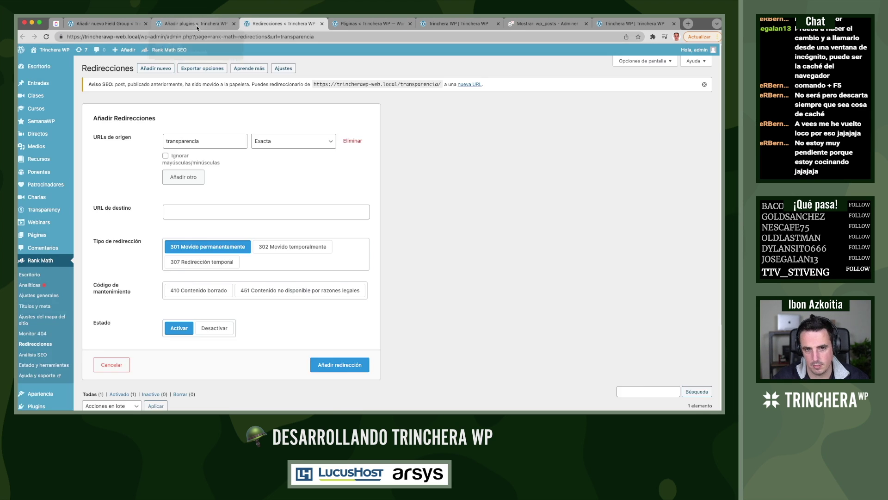
{"action": "left_click", "coordinate": [197, 28]}
{"action": "left_click", "coordinate": [265, 25]}
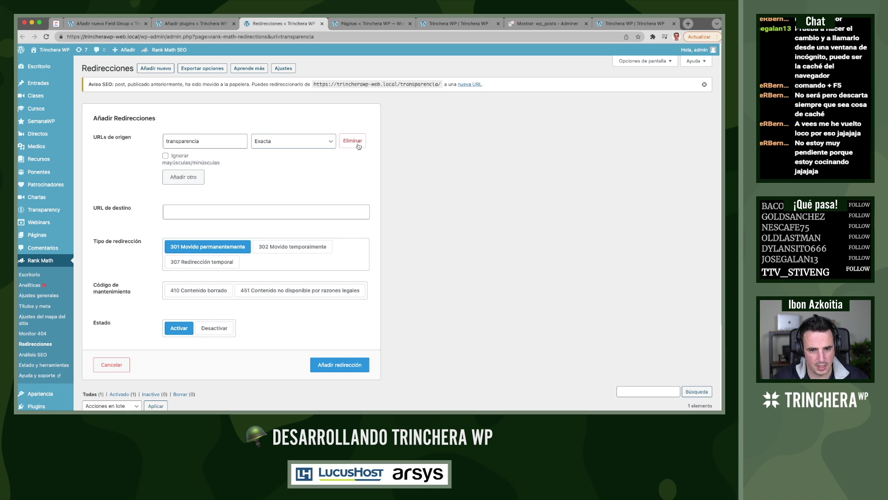
{"action": "left_click", "coordinate": [39, 344]}
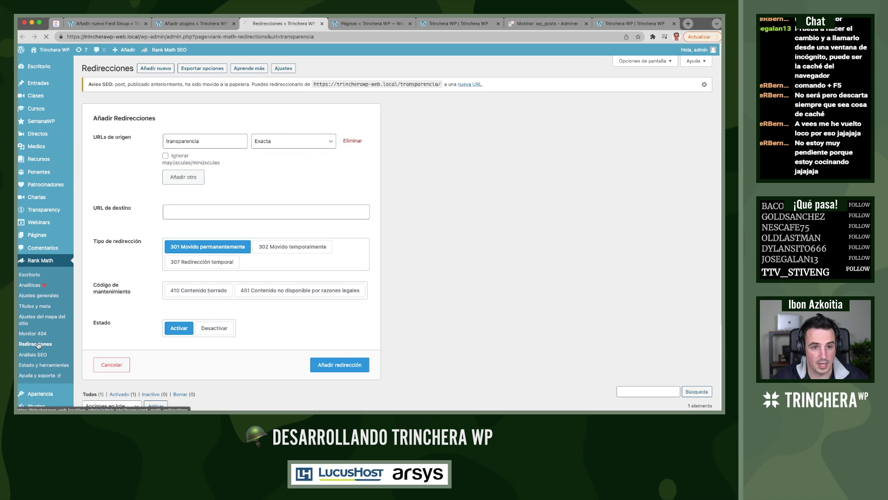
{"action": "left_click", "coordinate": [185, 28]}
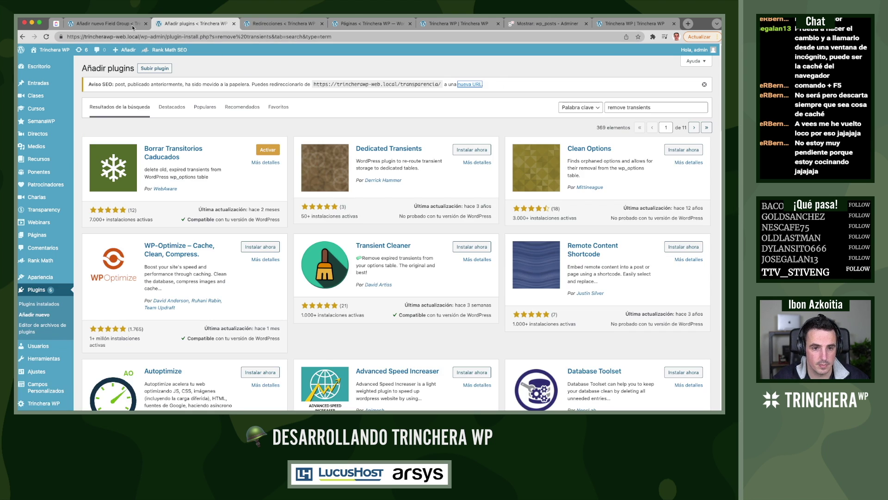
{"action": "left_click", "coordinate": [346, 26]}
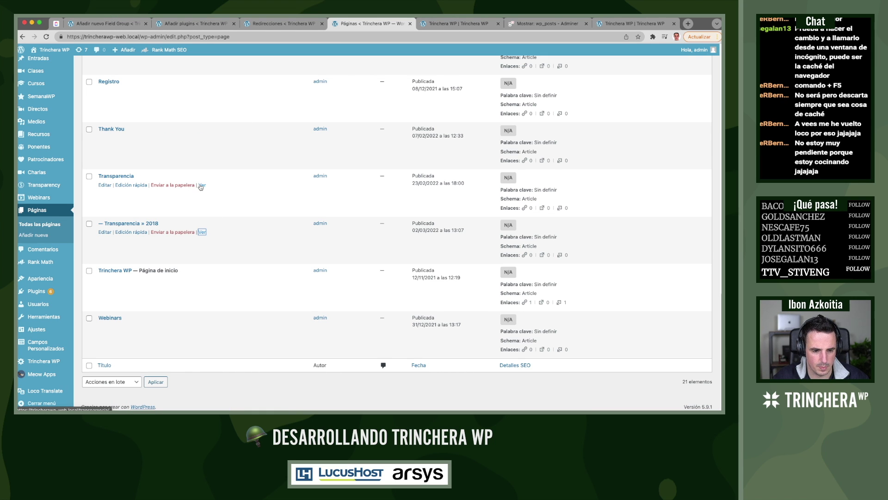
{"action": "left_click", "coordinate": [276, 25]}
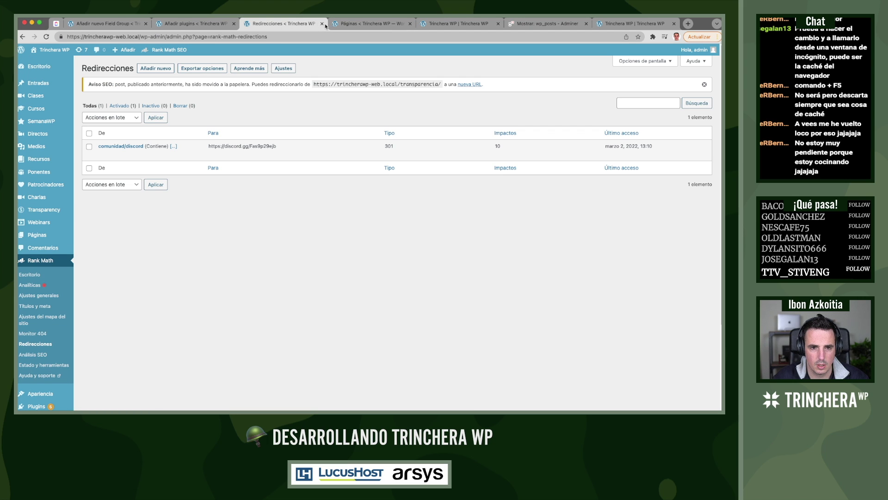
Examine the access dates in Rank Math's Monitor 404 log and the SEO notice about the trashed transparencia URL
{"action": "left_click", "coordinate": [29, 334]}
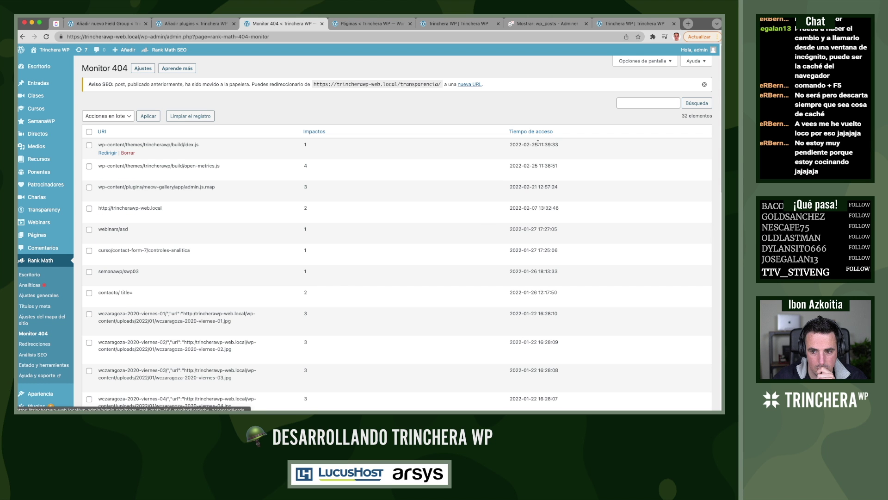
{"action": "left_click_drag", "start_coordinate": [539, 144], "coordinate": [517, 144]}
{"action": "scroll", "coordinate": [517, 144], "scroll_direction": "down", "scroll_amount": 15}
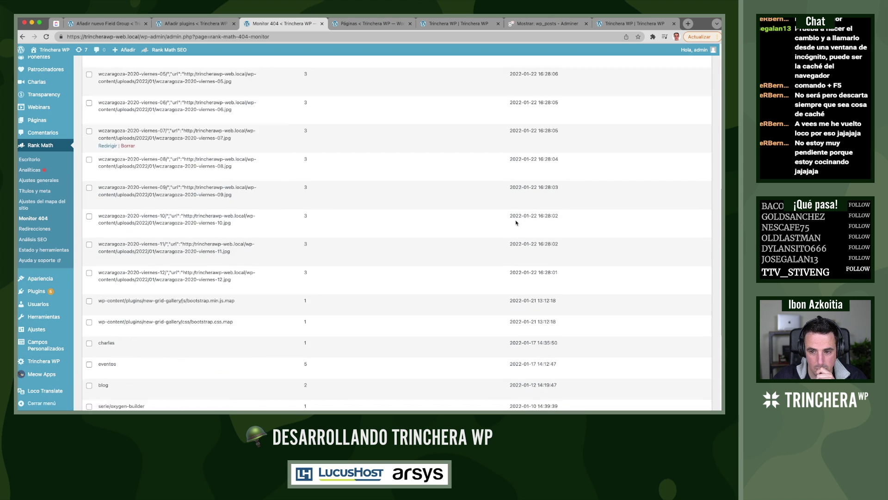
{"action": "scroll", "coordinate": [392, 235], "scroll_direction": "up", "scroll_amount": 15}
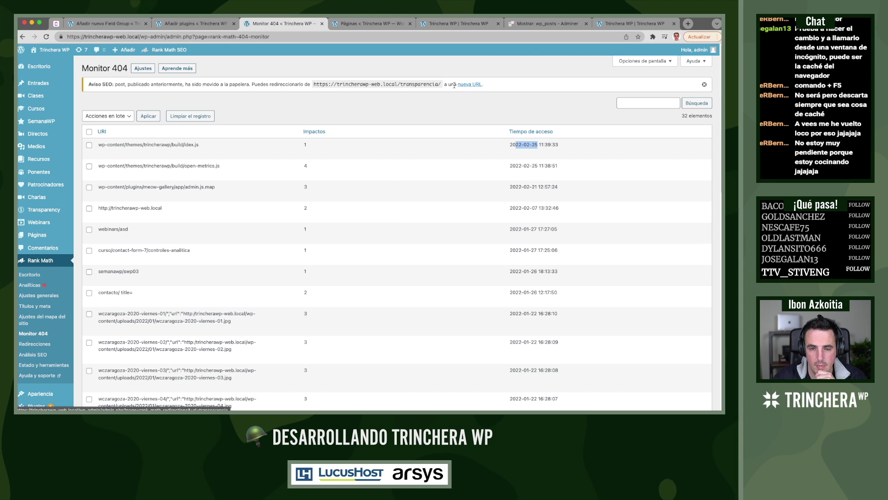
{"action": "left_click_drag", "start_coordinate": [443, 84], "coordinate": [330, 82]}
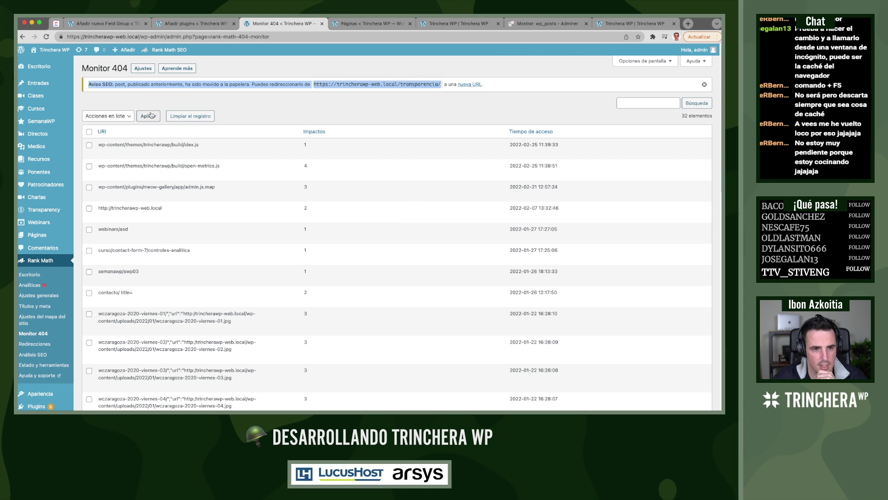
{"action": "left_click_drag", "start_coordinate": [138, 85], "coordinate": [258, 86]}
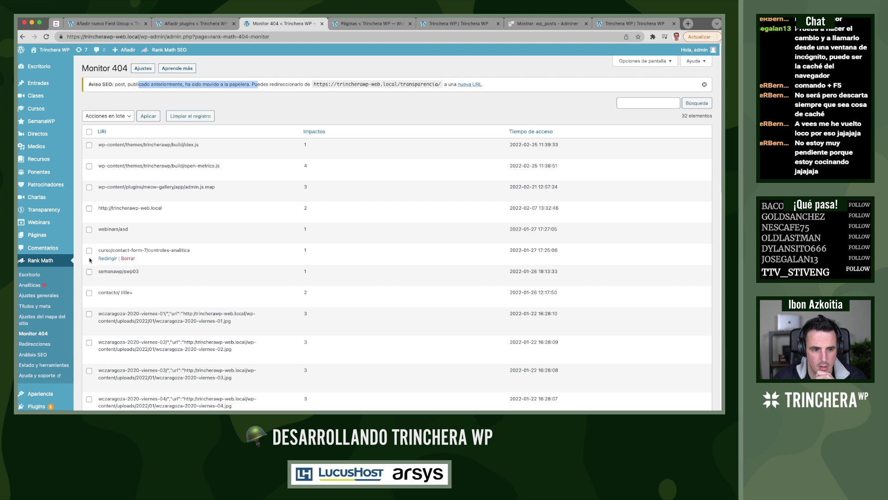
Check the Transparencia page's slug, parent and template through quick edit in the pages list, without changing anything
{"action": "left_click", "coordinate": [42, 236]}
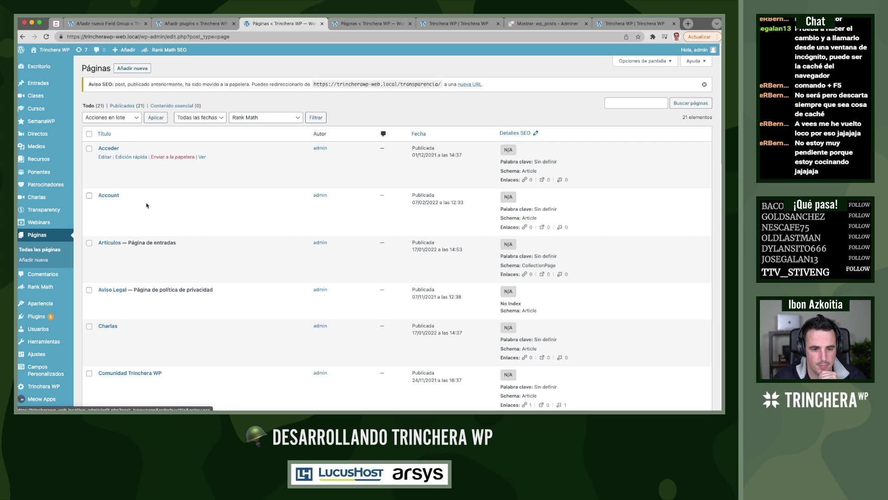
{"action": "scroll", "coordinate": [147, 222], "scroll_direction": "down", "scroll_amount": 8}
{"action": "scroll", "coordinate": [145, 232], "scroll_direction": "down", "scroll_amount": 6}
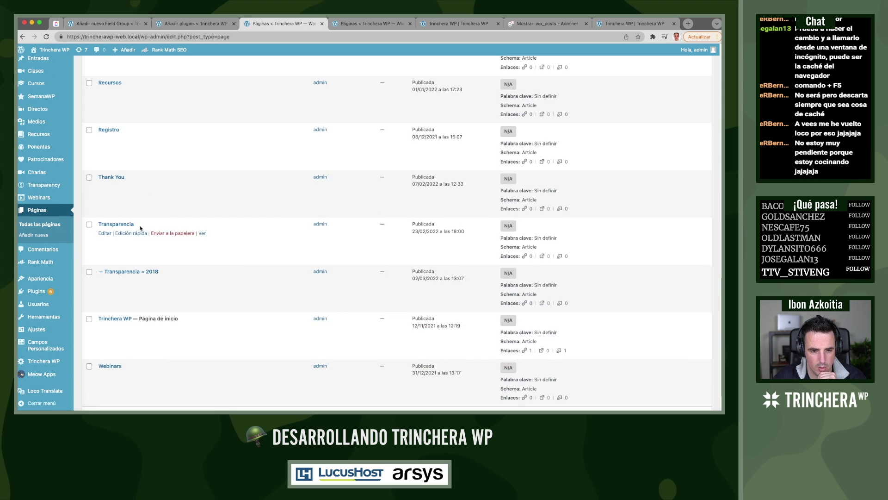
{"action": "left_click", "coordinate": [122, 235]}
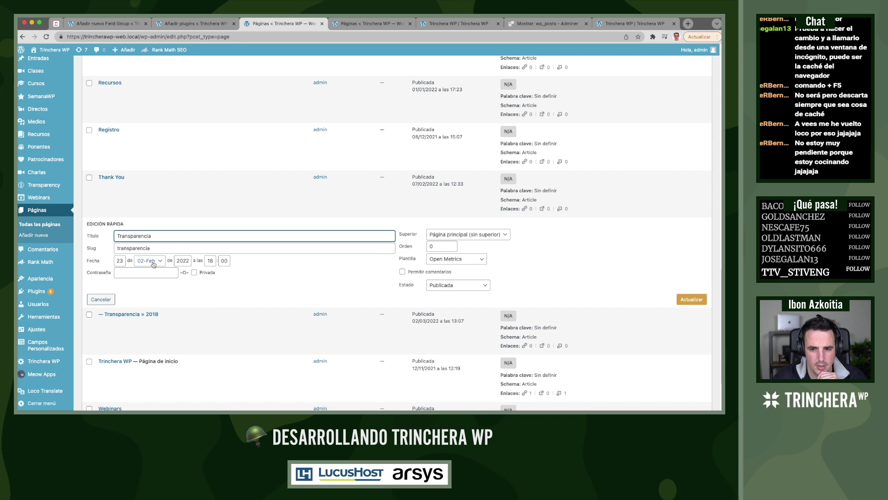
{"action": "left_click", "coordinate": [101, 300]}
{"action": "left_click", "coordinate": [173, 247]}
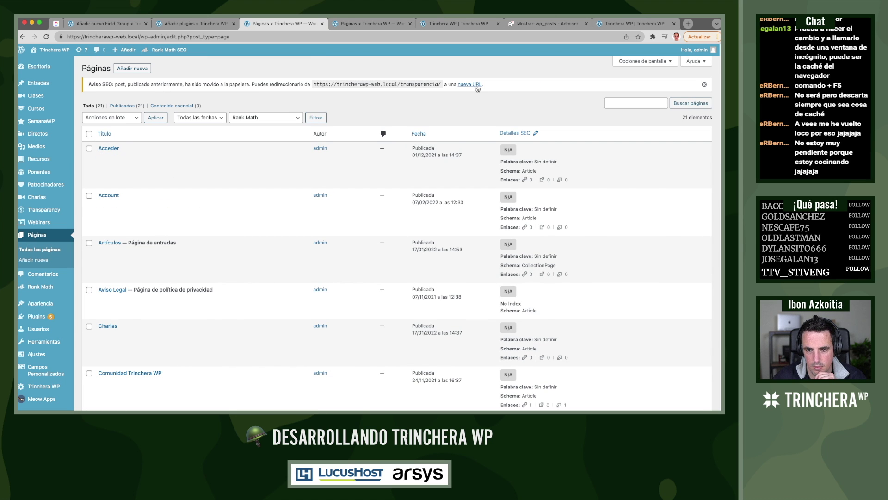
Add a deactivated 301 redirection in Rank Math from transparencia to the destination URL /
{"action": "left_click", "coordinate": [476, 86]}
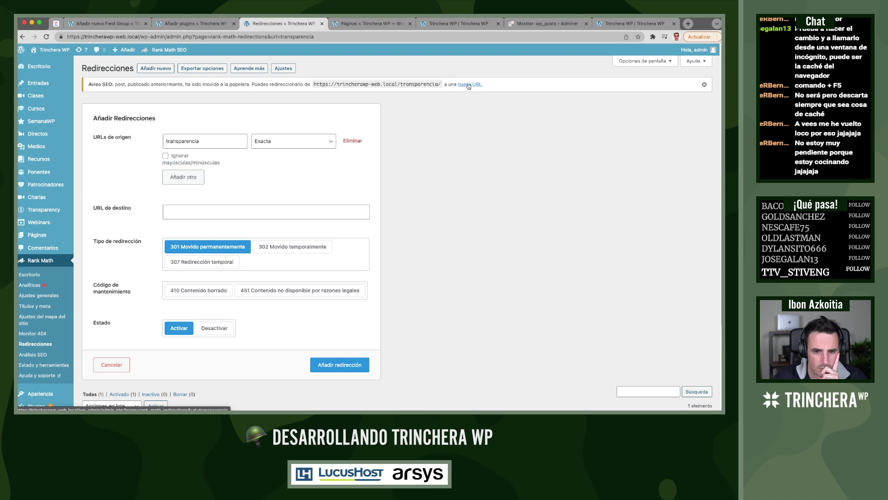
{"action": "left_click", "coordinate": [222, 331]}
{"action": "left_click", "coordinate": [330, 366]}
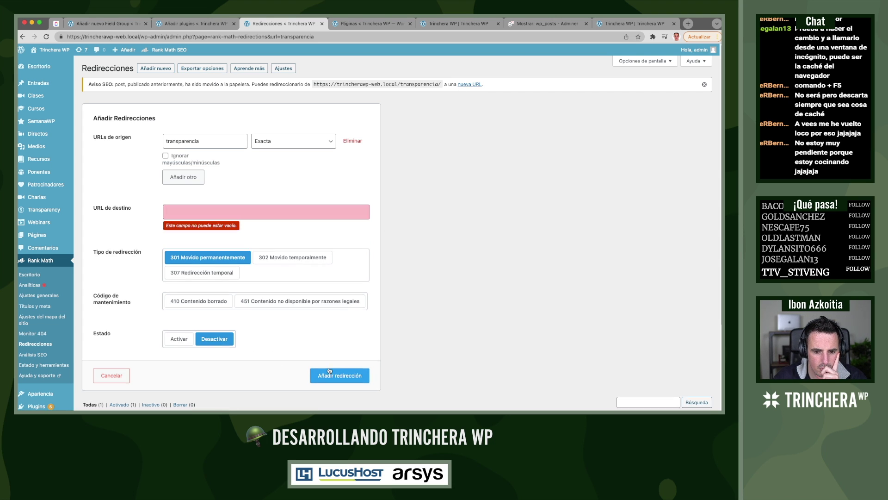
{"action": "left_click", "coordinate": [196, 211]}
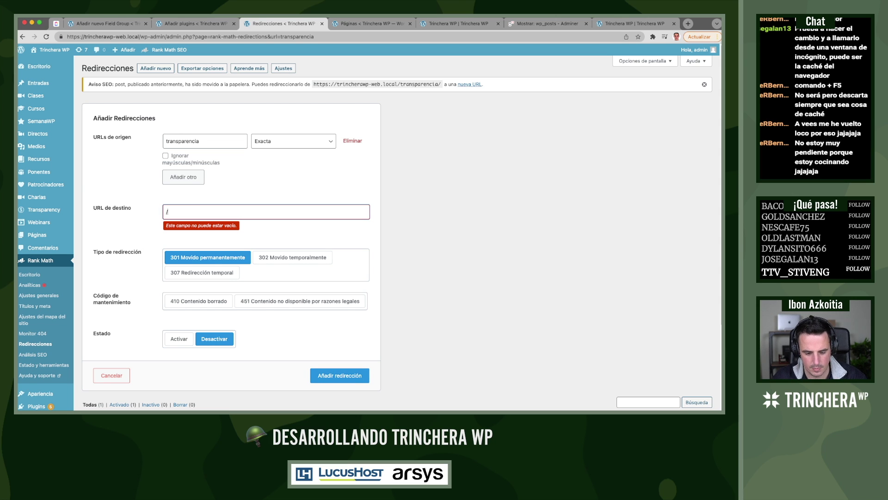
{"action": "left_click", "coordinate": [344, 375]}
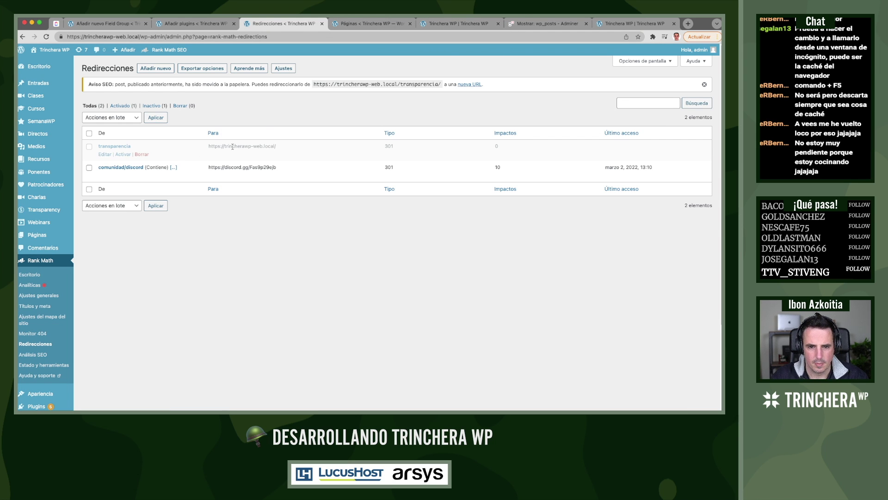
Open Transparencia from the site's footer to test the page, then return to the Rank Math redirections list
{"action": "left_click", "coordinate": [472, 28]}
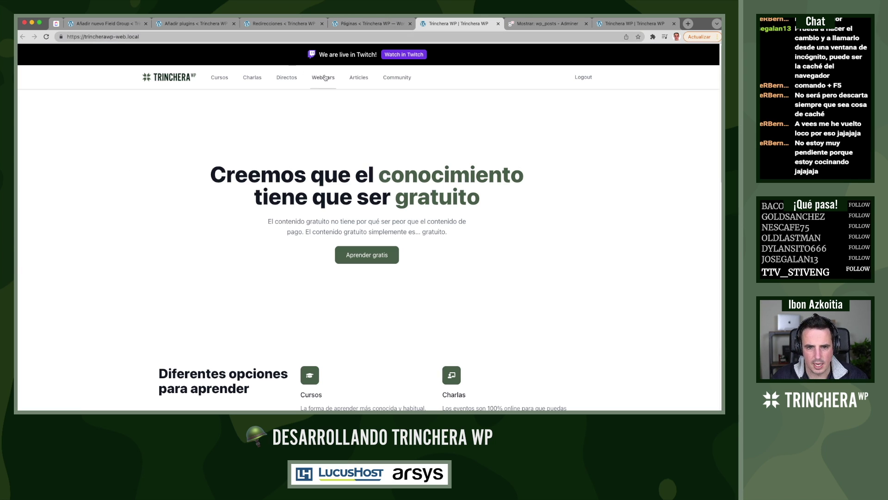
{"action": "scroll", "coordinate": [387, 297], "scroll_direction": "down", "scroll_amount": 15}
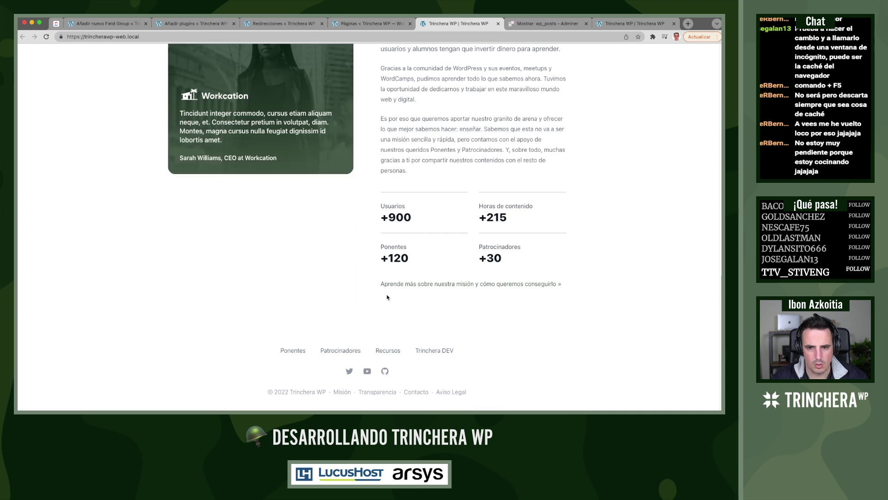
{"action": "left_click", "coordinate": [378, 391]}
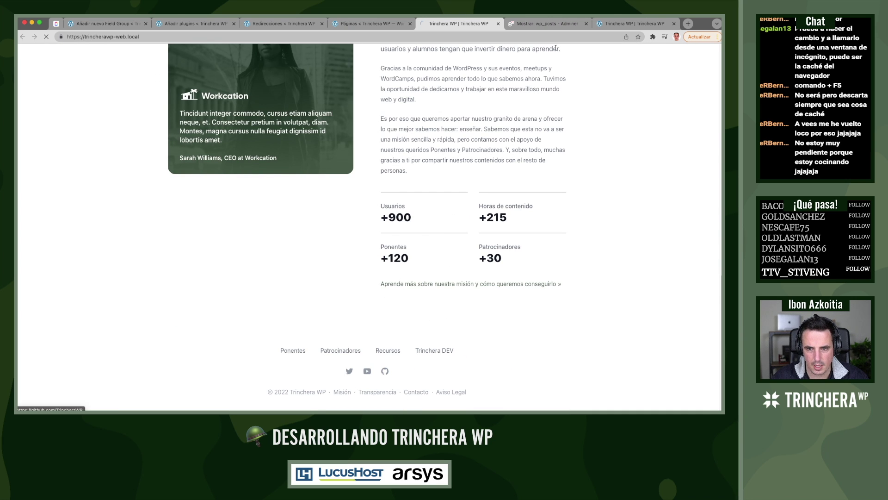
{"action": "left_click", "coordinate": [622, 24]}
{"action": "left_click", "coordinate": [280, 24]}
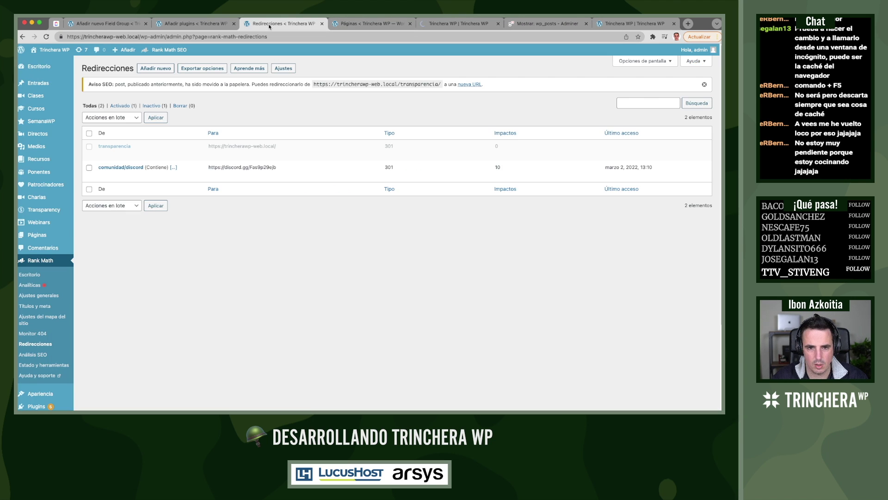
Activate the Borrar Transitorios Caducados plugin and return to the site's Transparencia page
{"action": "left_click", "coordinate": [195, 24]}
{"action": "left_click", "coordinate": [267, 151]}
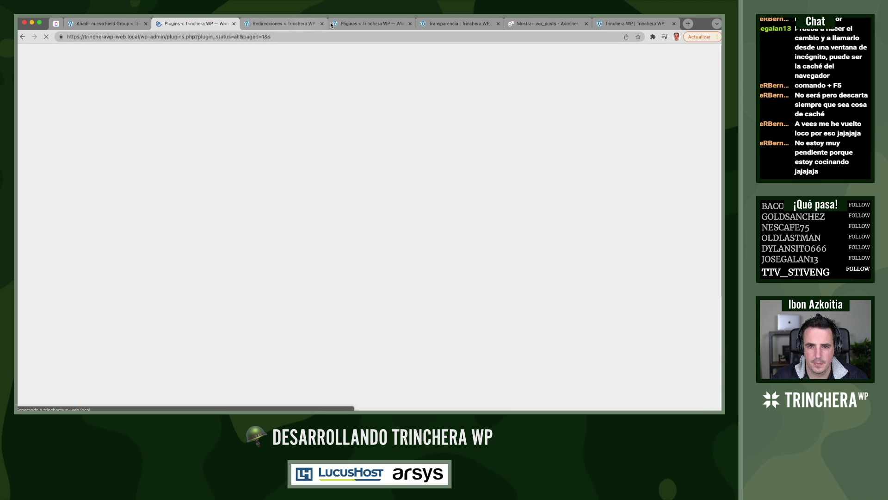
{"action": "left_click", "coordinate": [468, 25]}
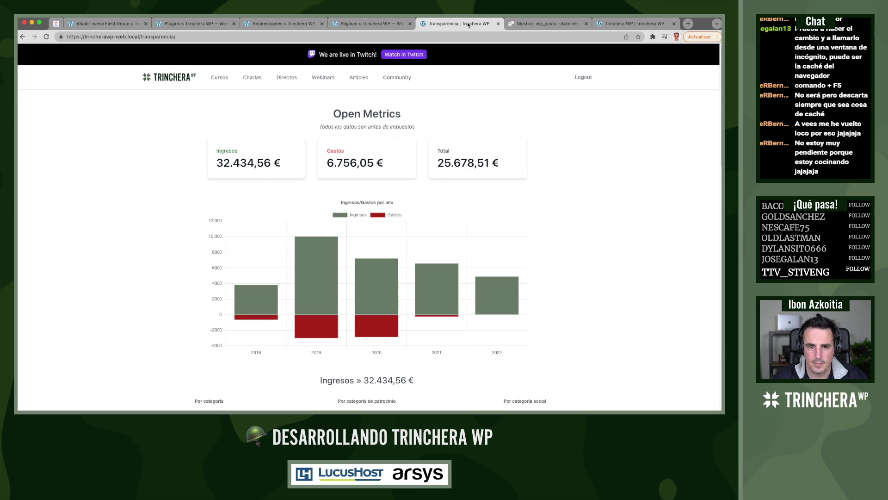
Load /transparencia/2018 on the site to test the subpage, and return to the installed plugins list
{"action": "left_click", "coordinate": [247, 37]}
{"action": "type", "text": "2018"}
{"action": "key", "text": "Return"}
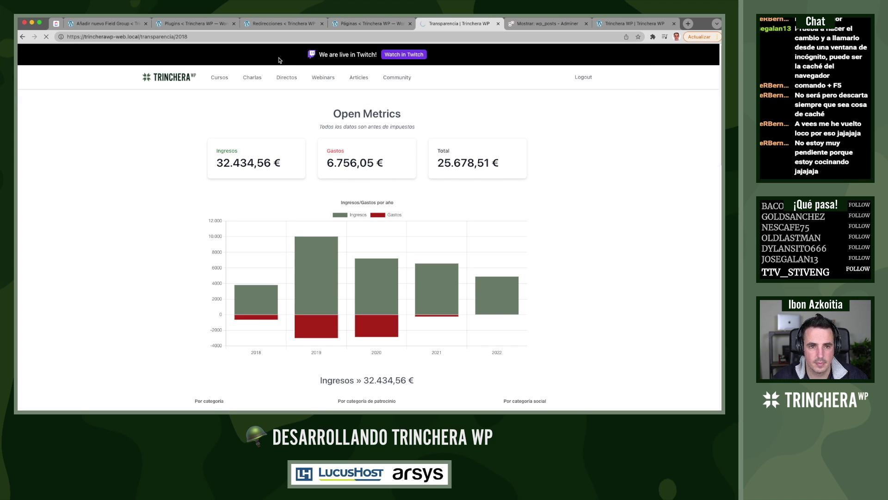
{"action": "left_click", "coordinate": [281, 25]}
{"action": "left_click", "coordinate": [205, 26]}
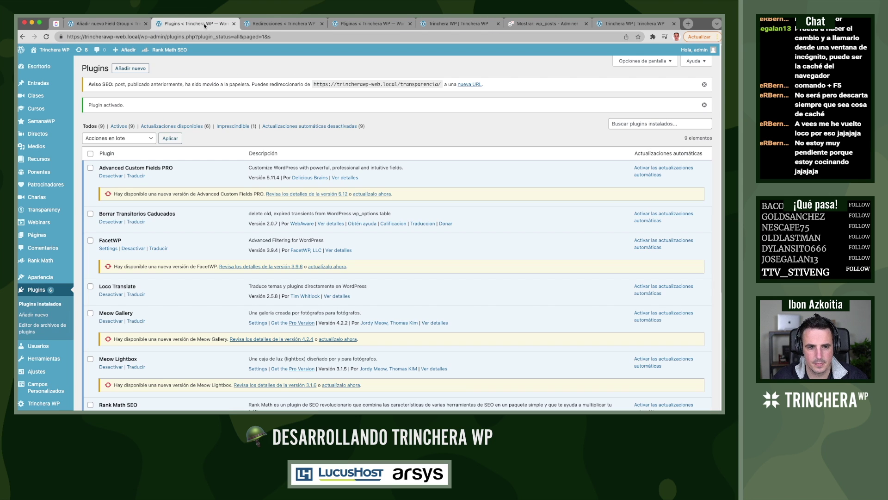
Delete all the site's transients with the Borrar Transitorios Caducados tool
{"action": "scroll", "coordinate": [188, 190], "scroll_direction": "down", "scroll_amount": 5}
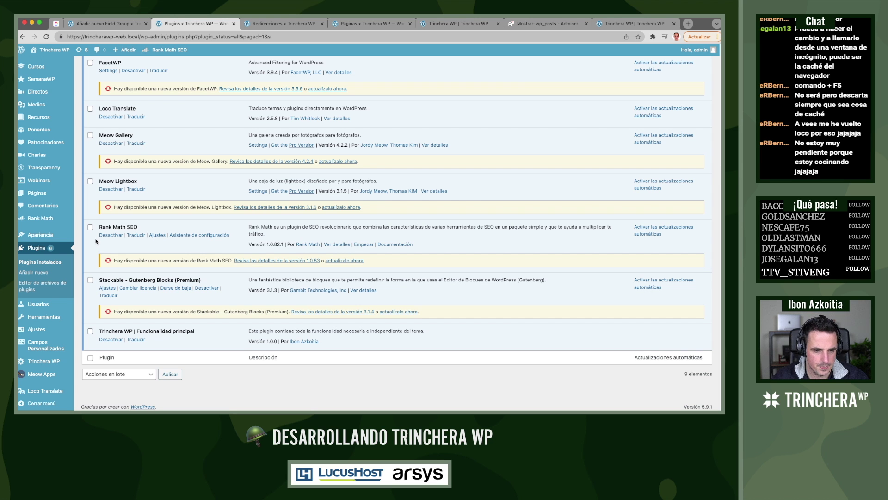
{"action": "scroll", "coordinate": [97, 241], "scroll_direction": "up", "scroll_amount": 4}
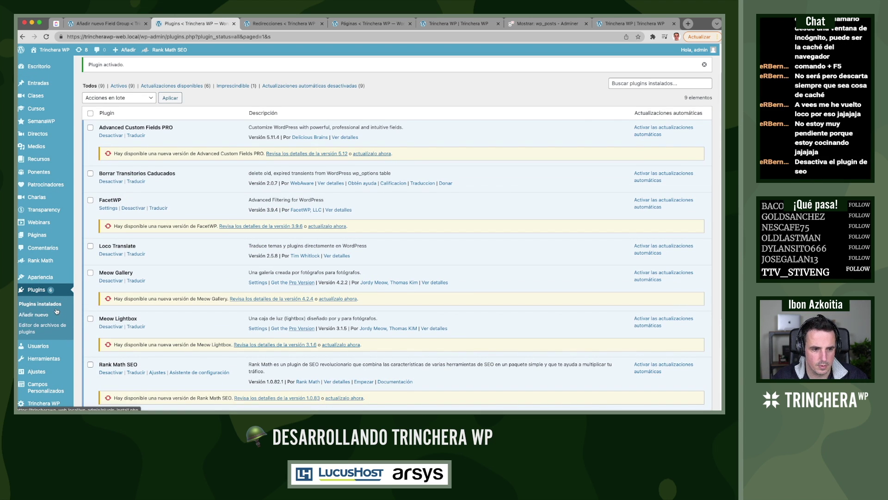
{"action": "scroll", "coordinate": [56, 314], "scroll_direction": "down", "scroll_amount": 4}
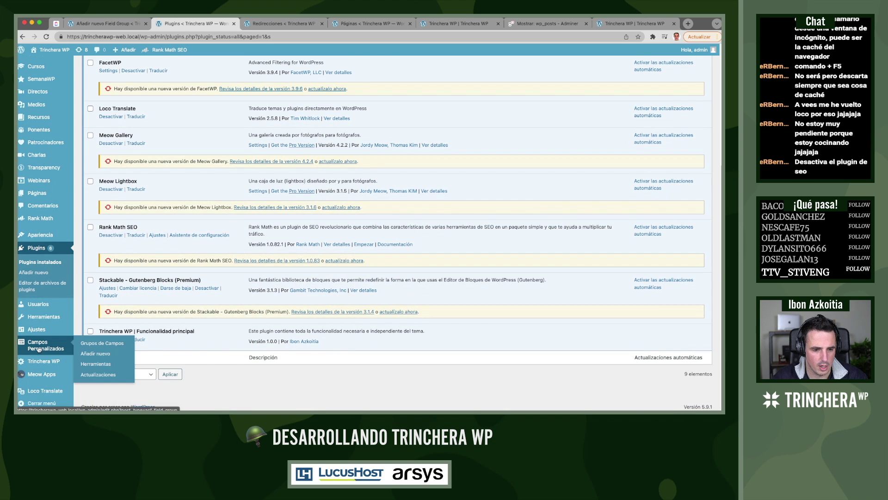
{"action": "mouse_move", "coordinate": [47, 318]}
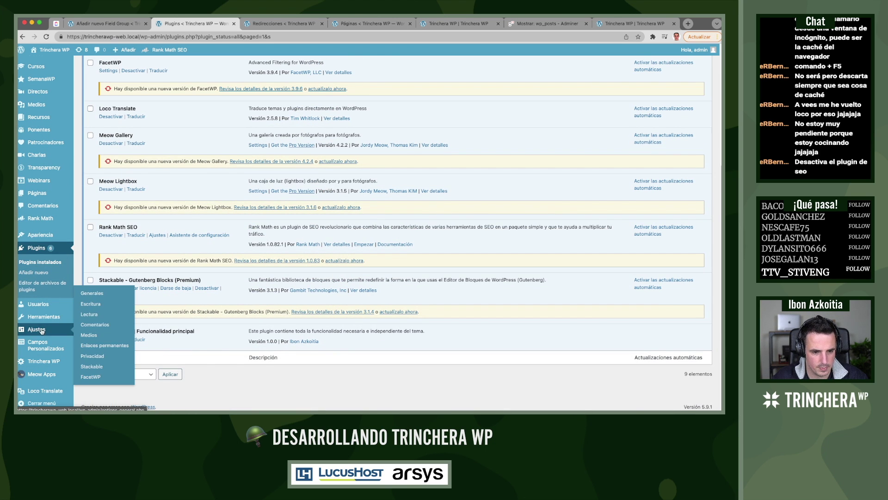
{"action": "left_click", "coordinate": [100, 367]}
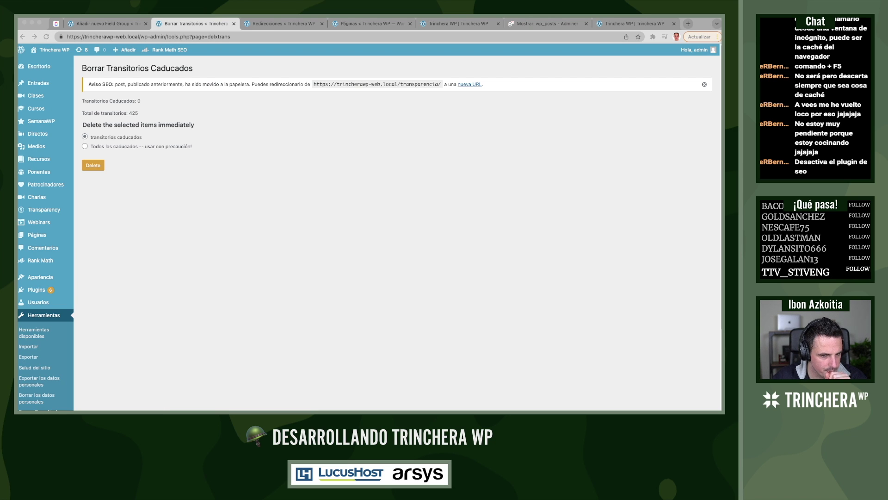
{"action": "left_click", "coordinate": [95, 166]}
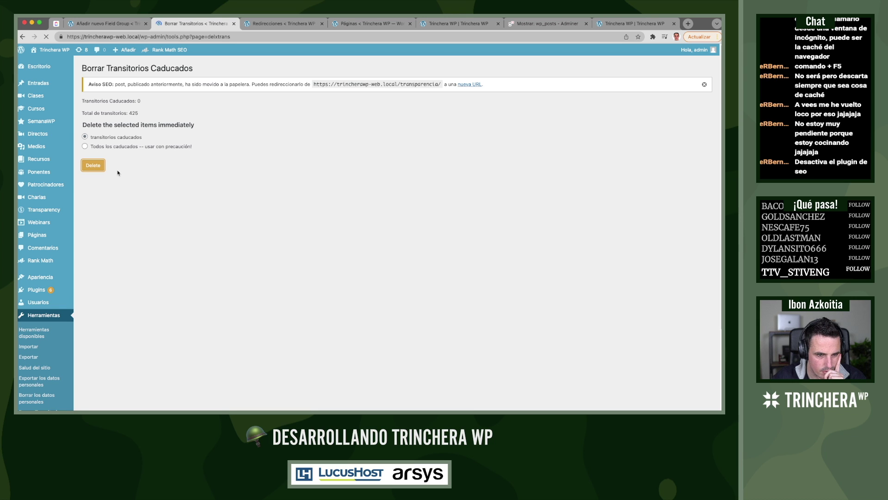
{"action": "left_click", "coordinate": [116, 167]}
{"action": "left_click", "coordinate": [94, 185]}
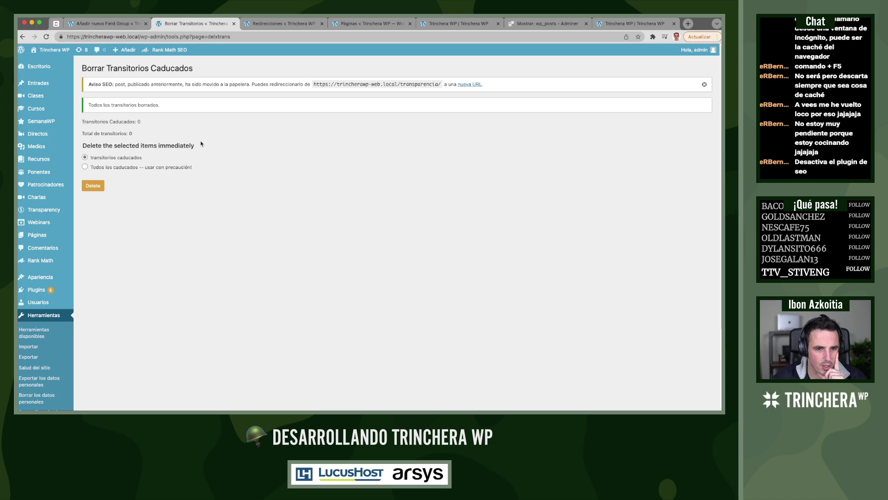
{"action": "left_click", "coordinate": [280, 24]}
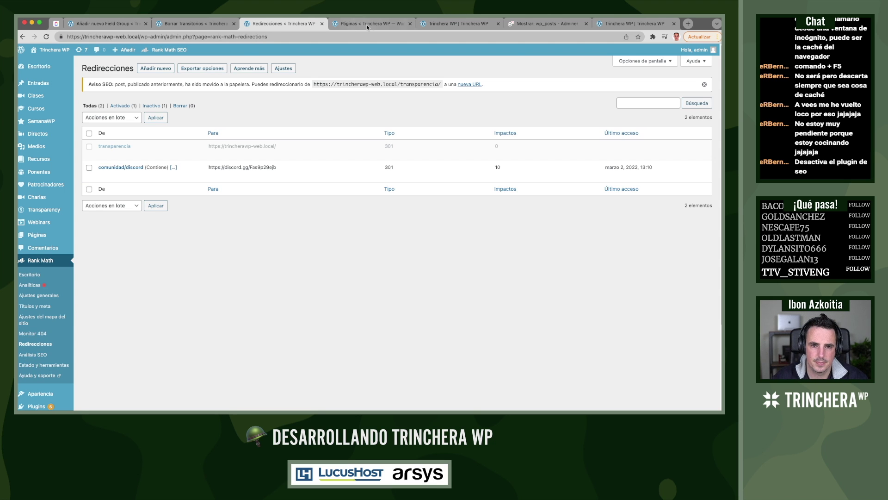
{"action": "left_click", "coordinate": [365, 23]}
{"action": "left_click", "coordinate": [445, 24]}
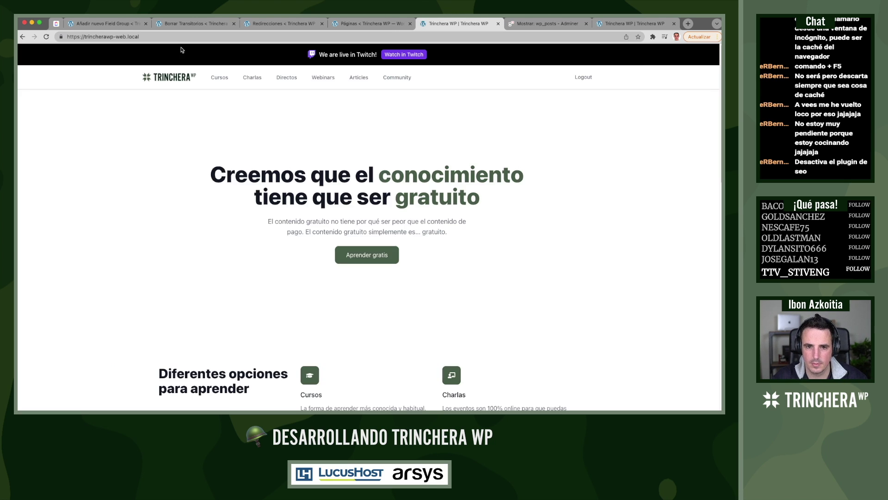
{"action": "left_click", "coordinate": [168, 37]}
{"action": "type", "text": "https://trincherawp-web.local/transparencia/2018/"}
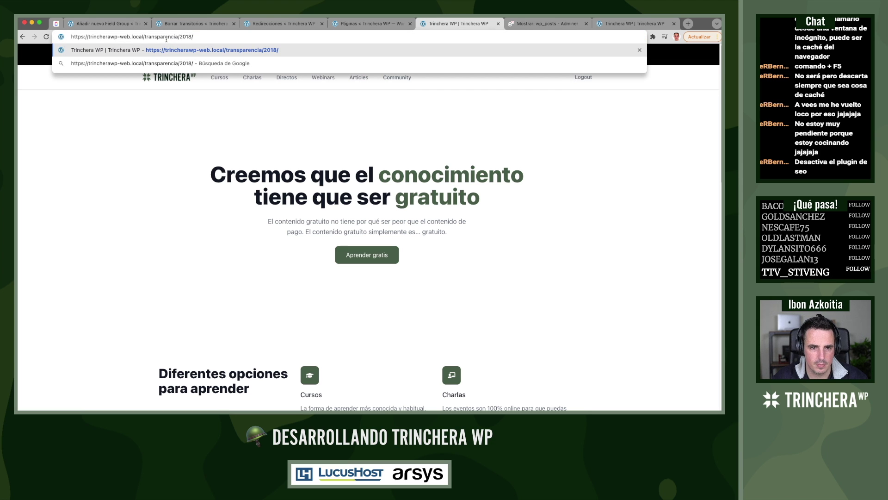
{"action": "key", "text": "Return"}
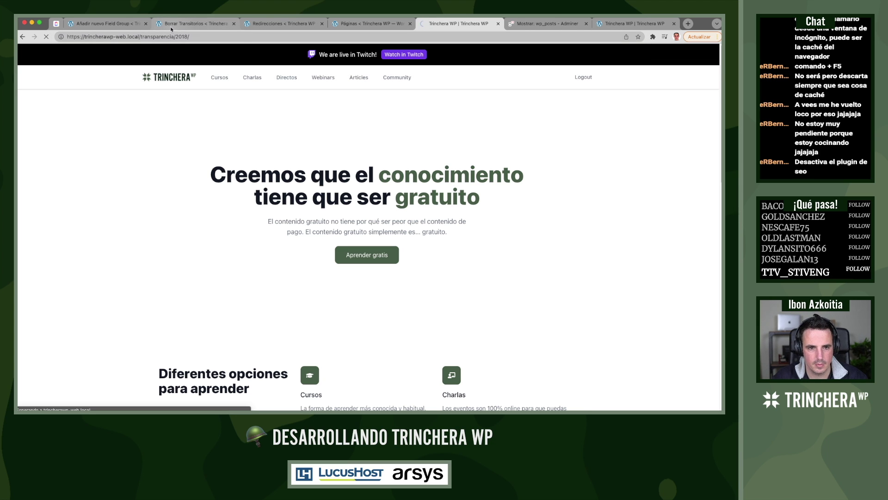
Deactivate the Rank Math SEO plugin from the installed plugins list
{"action": "left_click", "coordinate": [118, 26]}
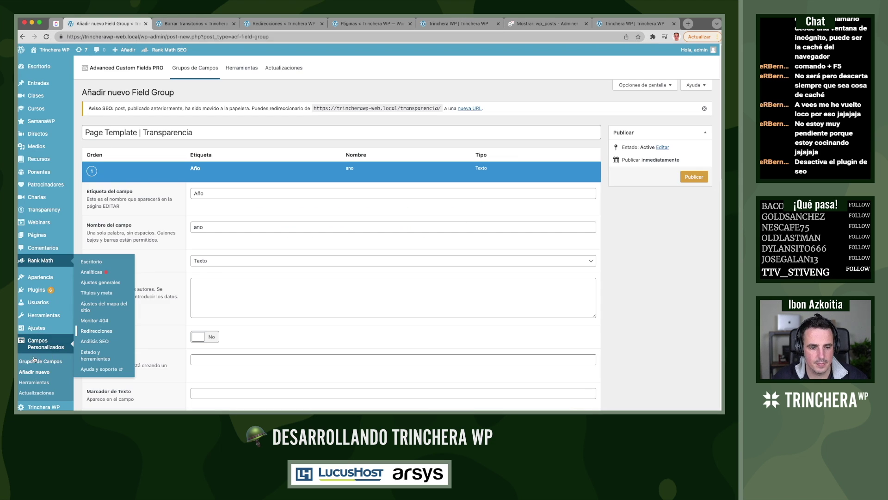
{"action": "left_click", "coordinate": [43, 293]}
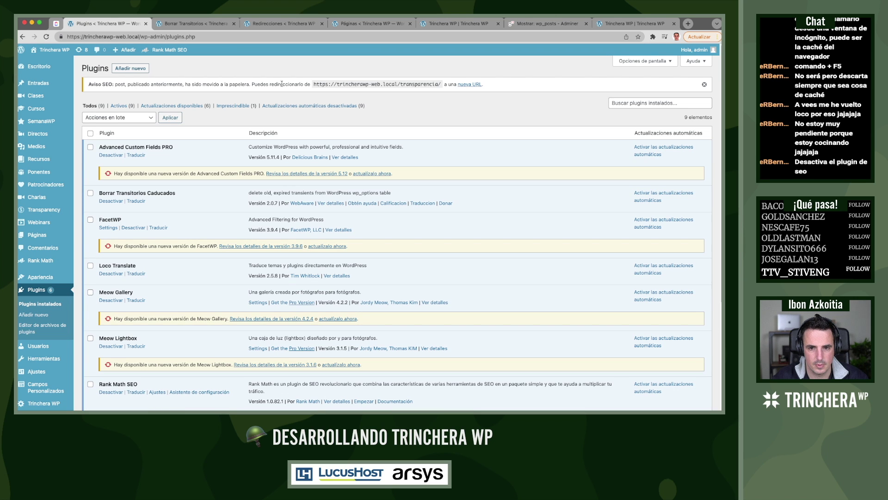
{"action": "left_click_drag", "start_coordinate": [220, 88], "coordinate": [294, 89]}
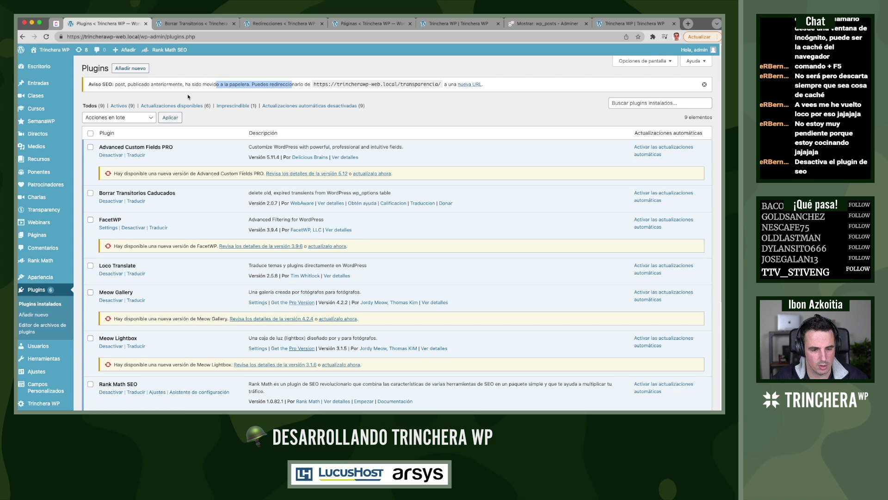
{"action": "scroll", "coordinate": [188, 97], "scroll_direction": "down", "scroll_amount": 5}
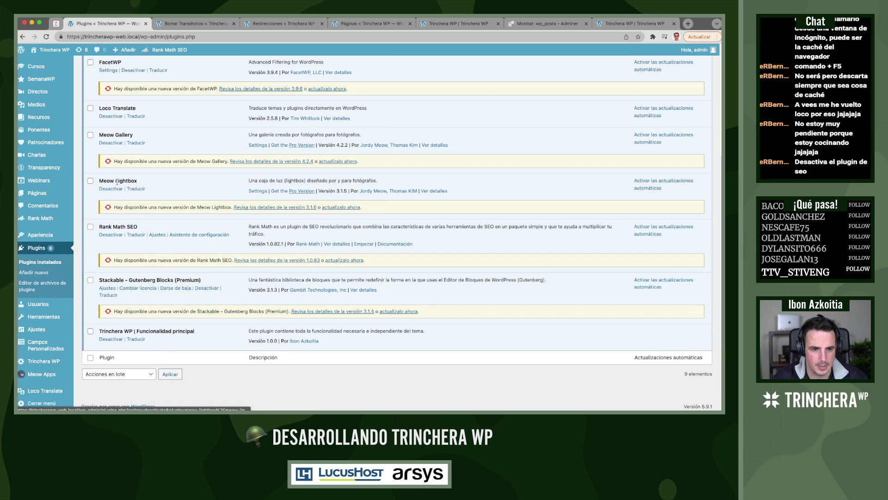
{"action": "left_click", "coordinate": [116, 235]}
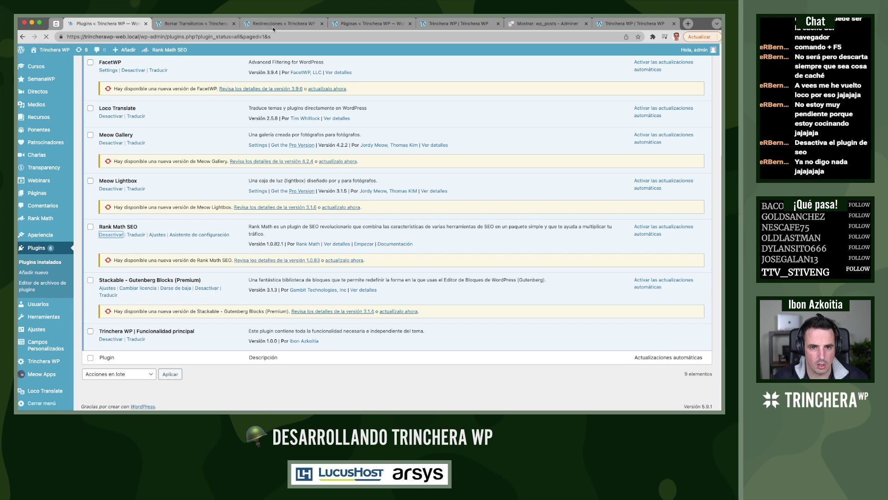
{"action": "left_click", "coordinate": [290, 22]}
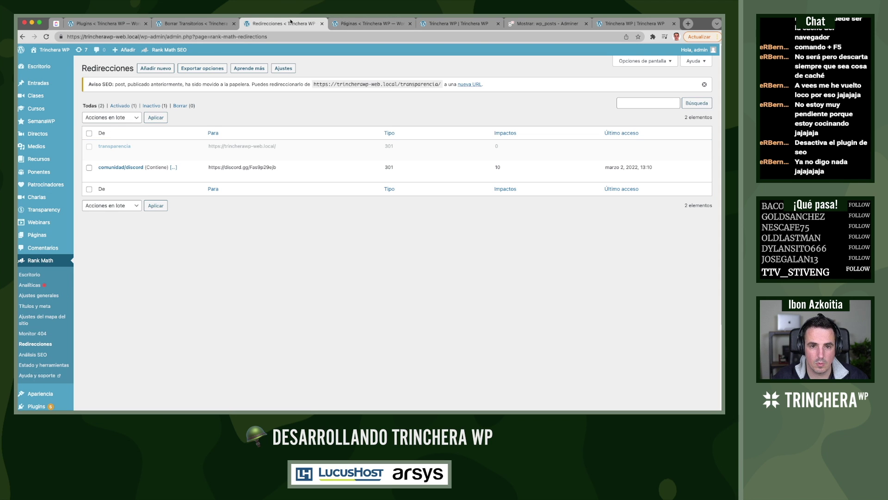
{"action": "left_click", "coordinate": [264, 36]}
{"action": "type", "text": "https://trincherawp-web.local/transparencia/2018/"}
{"action": "key", "text": "Return"}
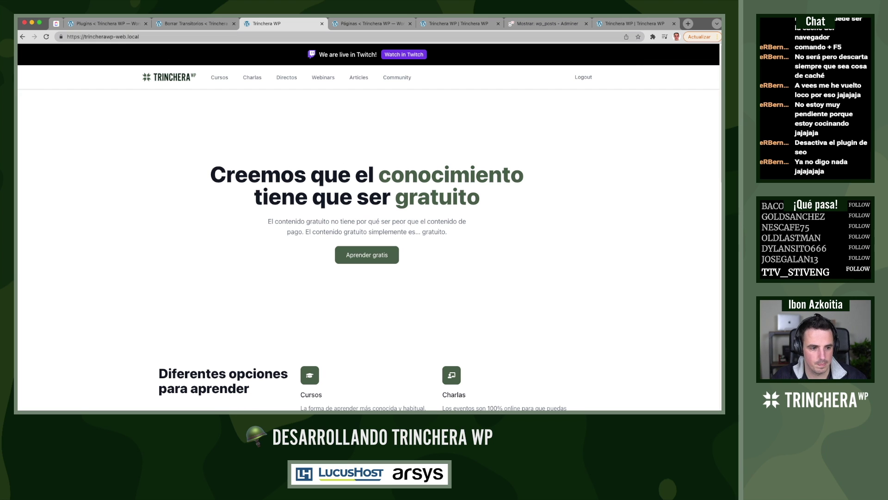
{"action": "key", "text": "super+Tab"}
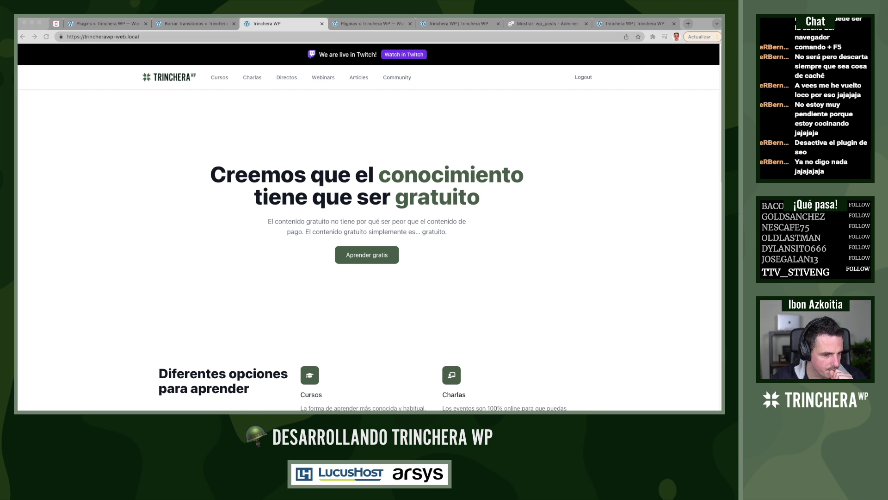
Reactivate the Rank Math SEO plugin in the installed plugins list
{"action": "left_click", "coordinate": [111, 21]}
{"action": "scroll", "coordinate": [137, 309], "scroll_direction": "down", "scroll_amount": 5}
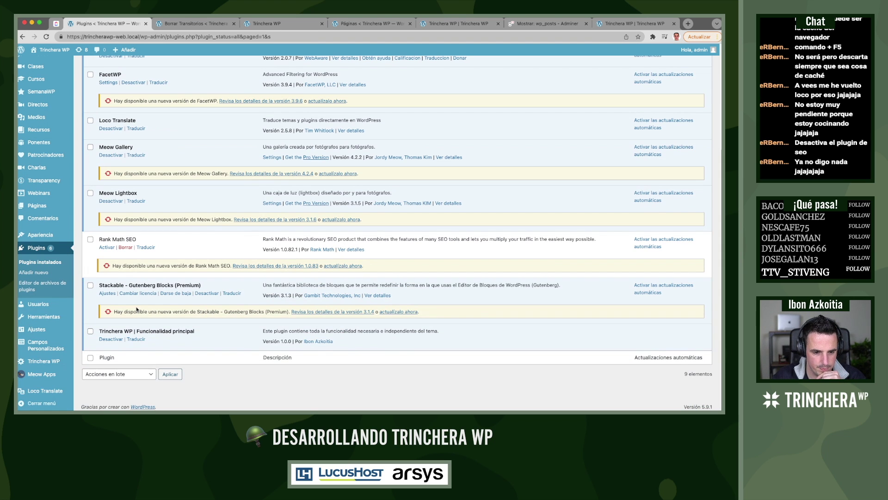
{"action": "left_click", "coordinate": [107, 248]}
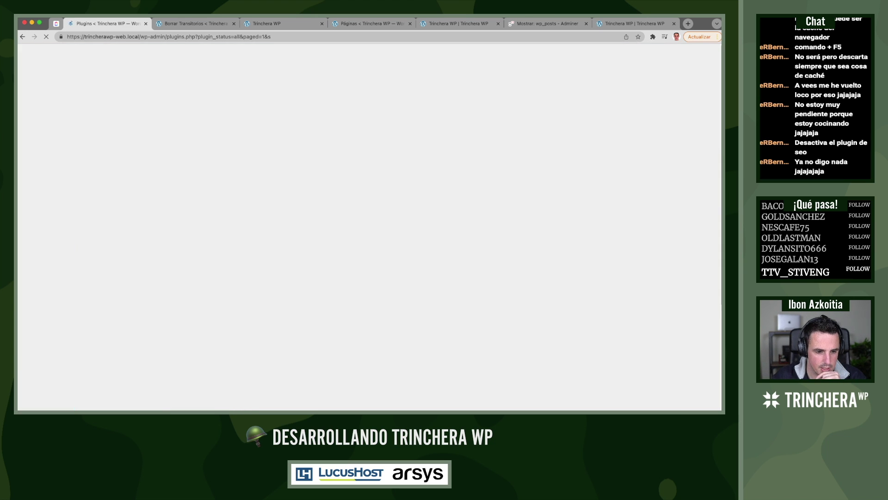
Close the surplus browser tabs and save the permalink structure as Simple in the permalink settings
{"action": "scroll", "coordinate": [46, 346], "scroll_direction": "down", "scroll_amount": 8}
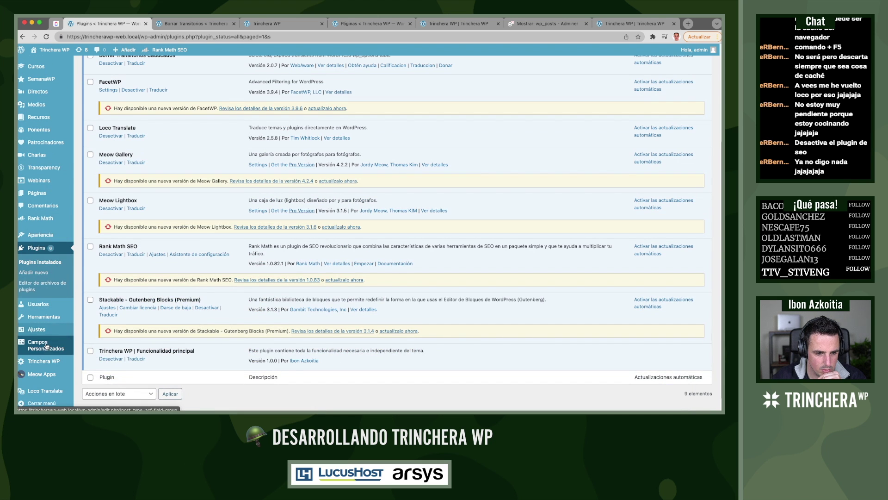
{"action": "left_click", "coordinate": [98, 360]}
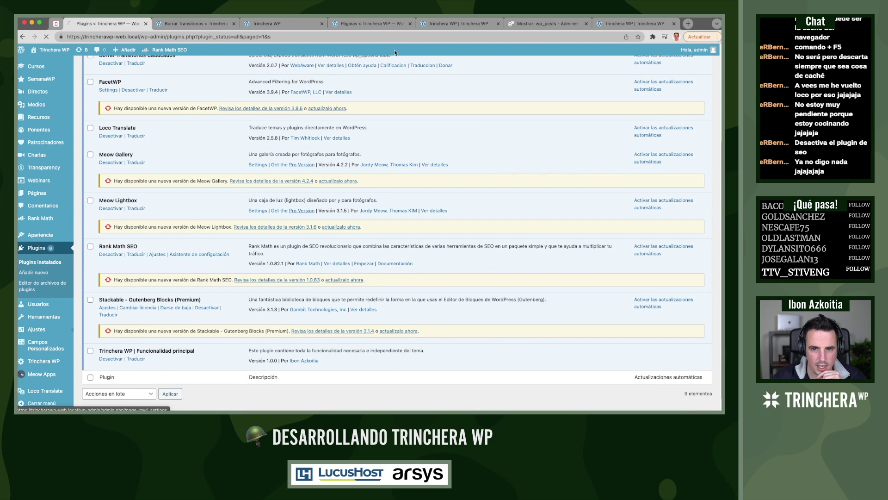
{"action": "left_click", "coordinate": [322, 24]}
{"action": "left_click", "coordinate": [322, 24]}
{"action": "left_click", "coordinate": [322, 24]}
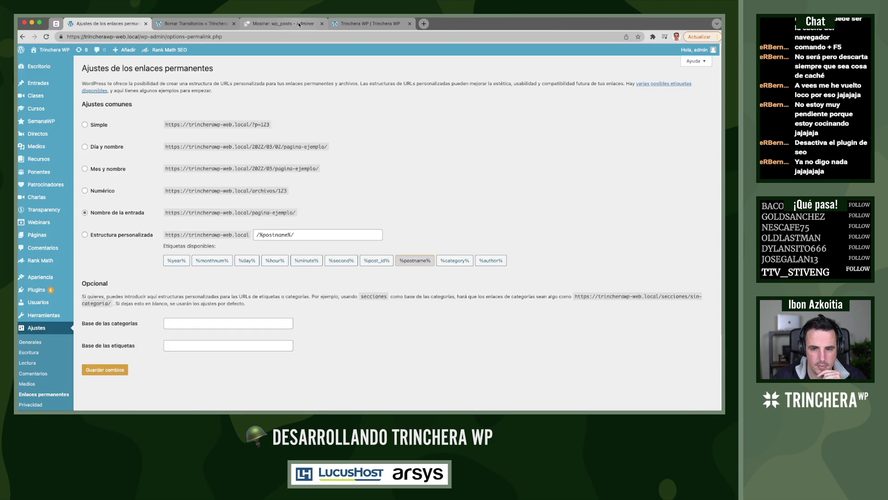
{"action": "left_click", "coordinate": [322, 23]}
{"action": "left_click", "coordinate": [323, 24]}
{"action": "left_click", "coordinate": [104, 127]}
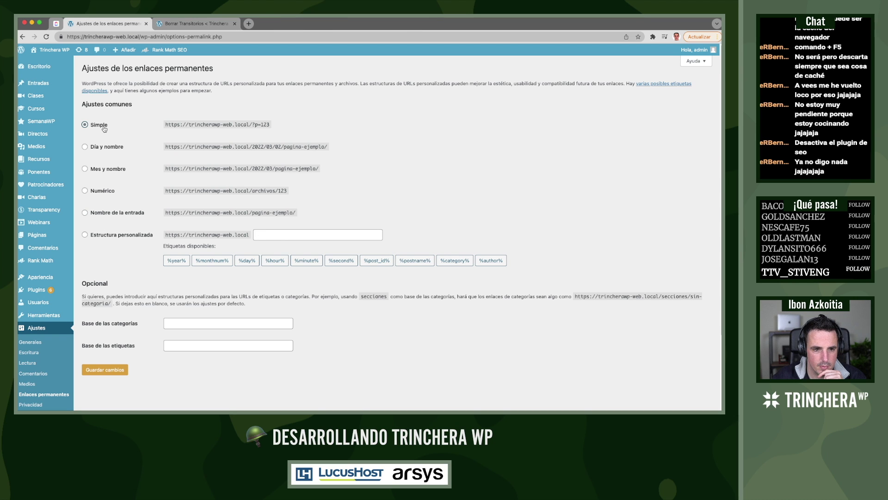
{"action": "left_click", "coordinate": [110, 368]}
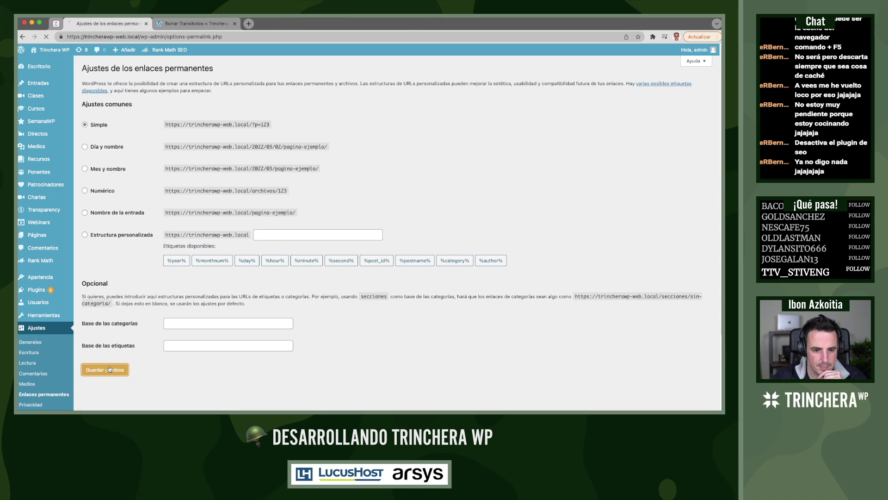
Test /transparencia/2018/, /transparencia/ and the Charlas page on the site under the Simple permalink structure
{"action": "left_click", "coordinate": [194, 23]}
{"action": "left_click", "coordinate": [189, 36]}
{"action": "type", "text": "https://trincherawp-web.local/transparencia/2018/"}
{"action": "key", "text": "Return"}
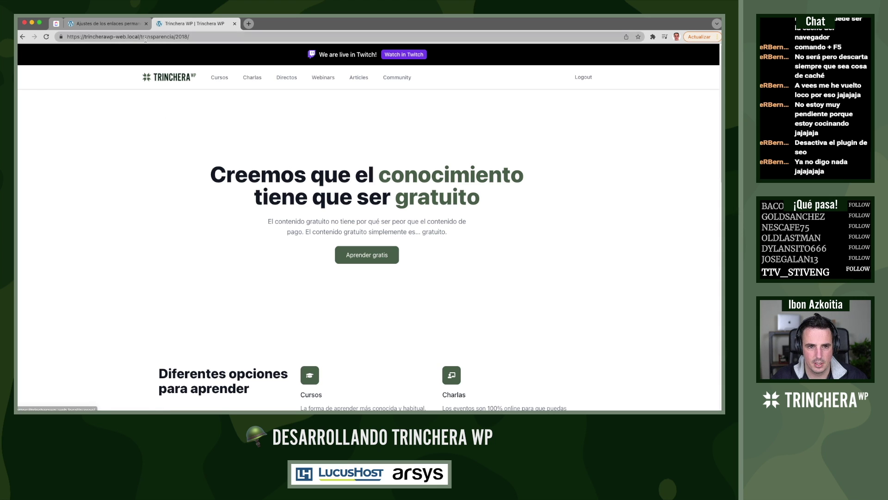
{"action": "left_click_drag", "start_coordinate": [175, 37], "coordinate": [228, 39]}
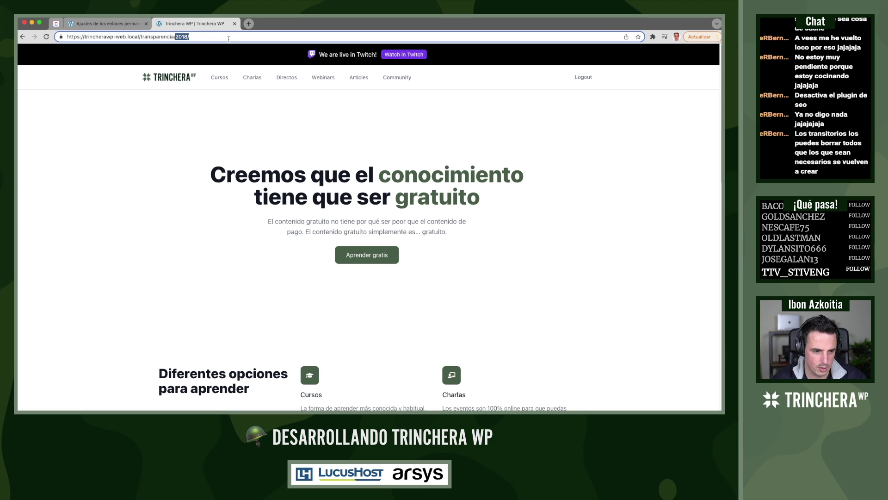
{"action": "key", "text": "BackSpace"}
{"action": "key", "text": "Return"}
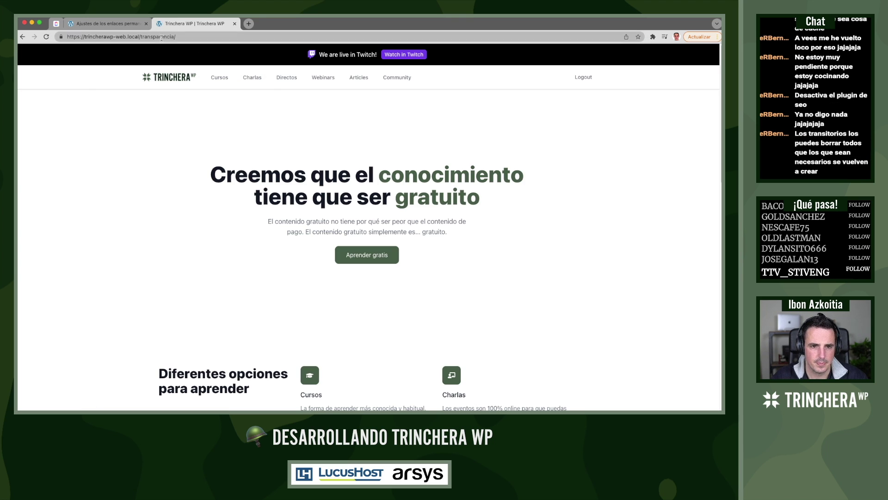
{"action": "left_click", "coordinate": [251, 79]}
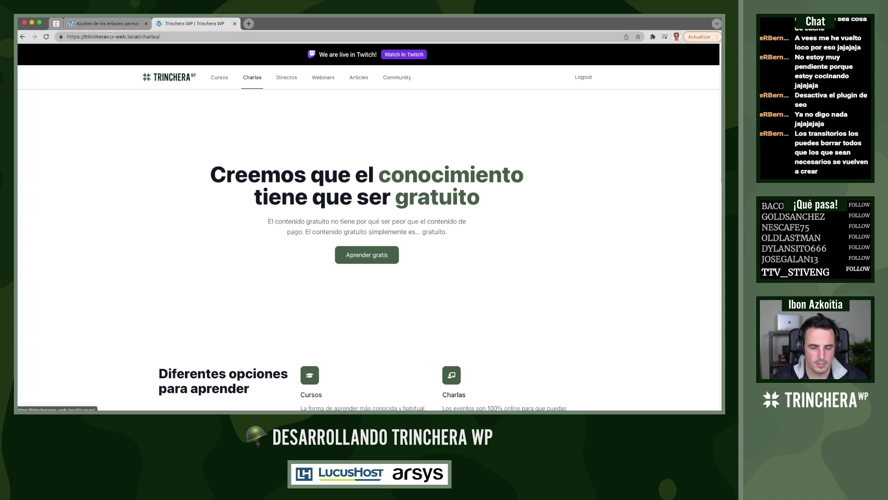
Set the permalink structure back to Nombre de la entrada, save the changes and return to the site's Charlas page
{"action": "left_click", "coordinate": [100, 23]}
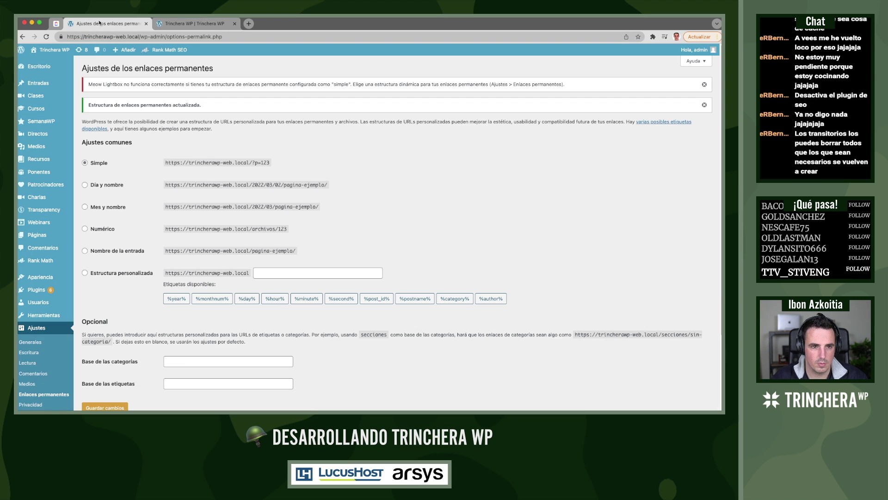
{"action": "left_click", "coordinate": [109, 252]}
{"action": "scroll", "coordinate": [109, 259], "scroll_direction": "down", "scroll_amount": 3}
{"action": "left_click", "coordinate": [108, 310]}
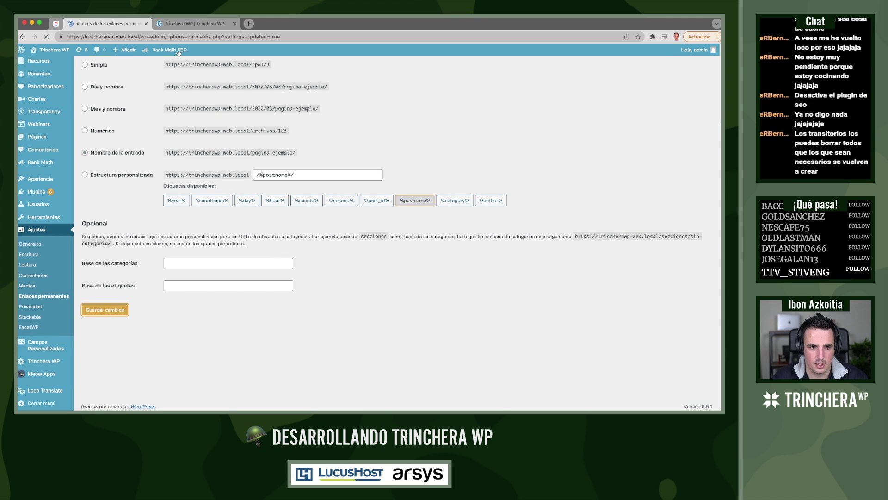
{"action": "left_click", "coordinate": [172, 25]}
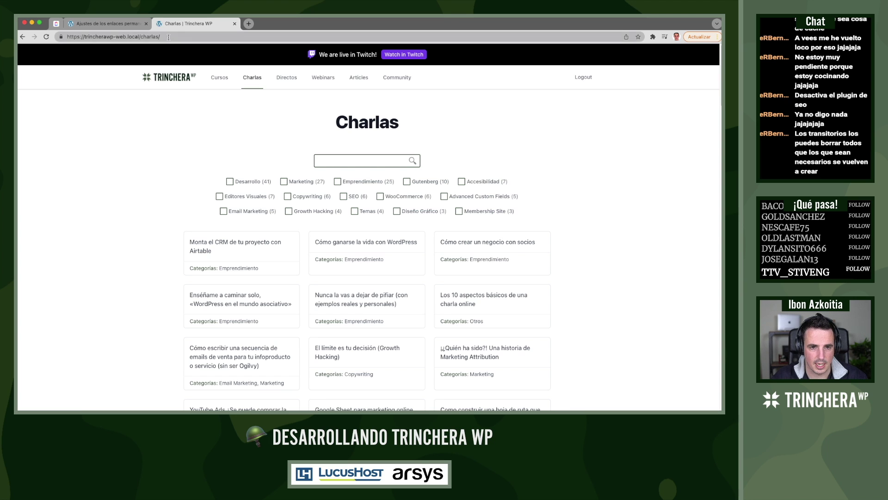
Retest the address of the 2018 subpage of Transparencia on the site under the restored permalink structure
{"action": "left_click", "coordinate": [168, 37]}
{"action": "key", "text": "Down"}
{"action": "key", "text": "Return"}
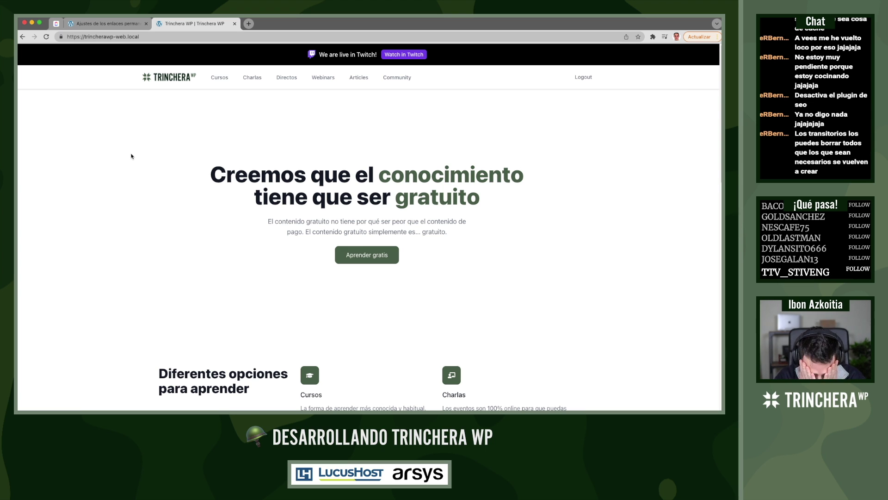
Move the Transparencia » 2018 subpage and its parent page Transparencia to the trash in the WordPress pages list
{"action": "left_click", "coordinate": [107, 23]}
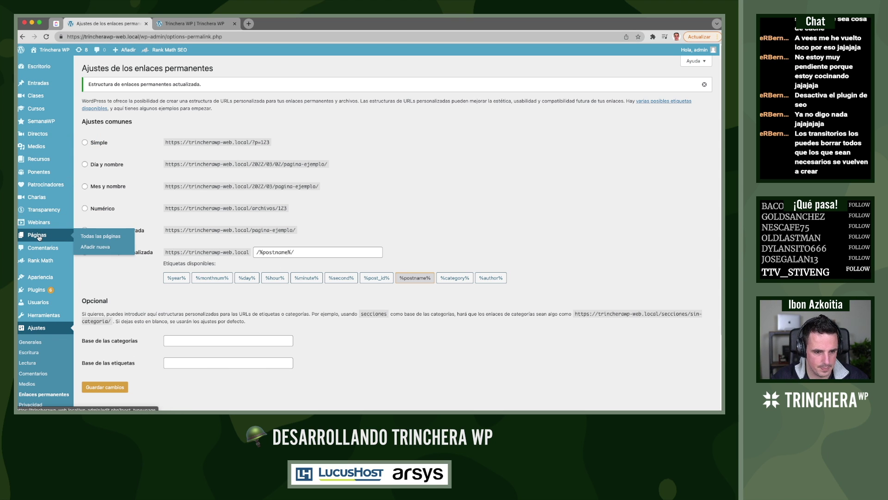
{"action": "left_click", "coordinate": [72, 185]}
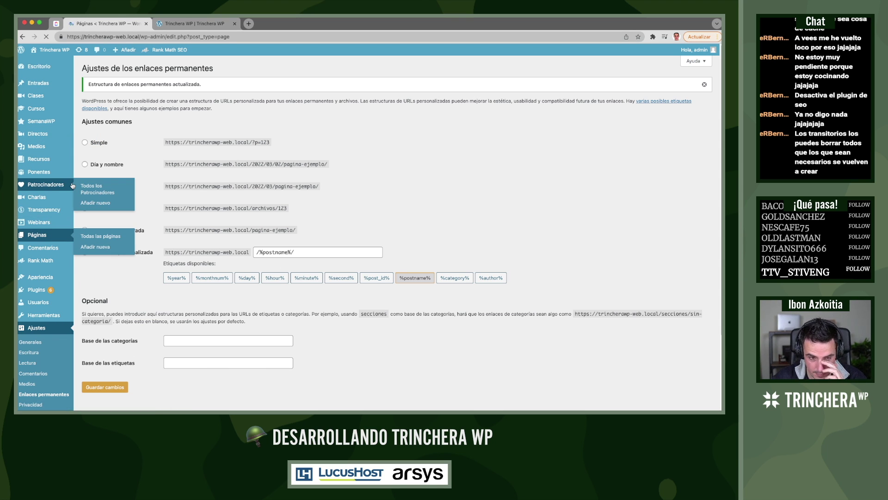
{"action": "scroll", "coordinate": [189, 262], "scroll_direction": "down", "scroll_amount": 10}
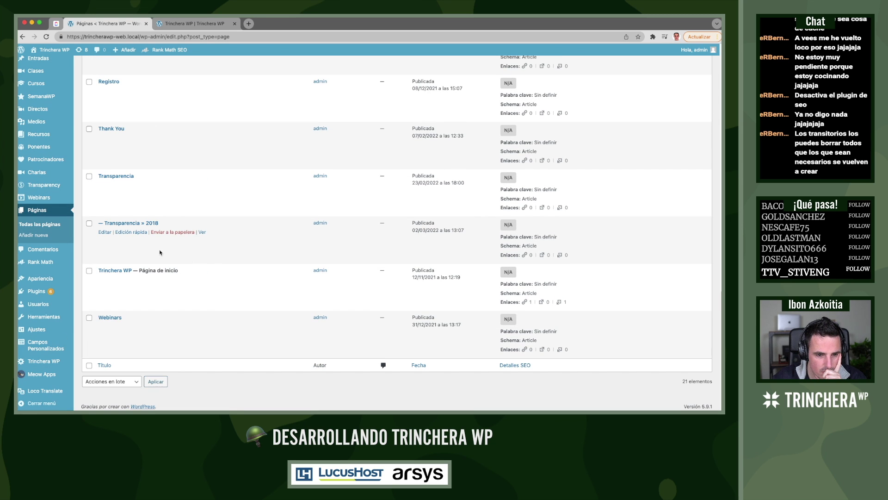
{"action": "left_click", "coordinate": [184, 233]}
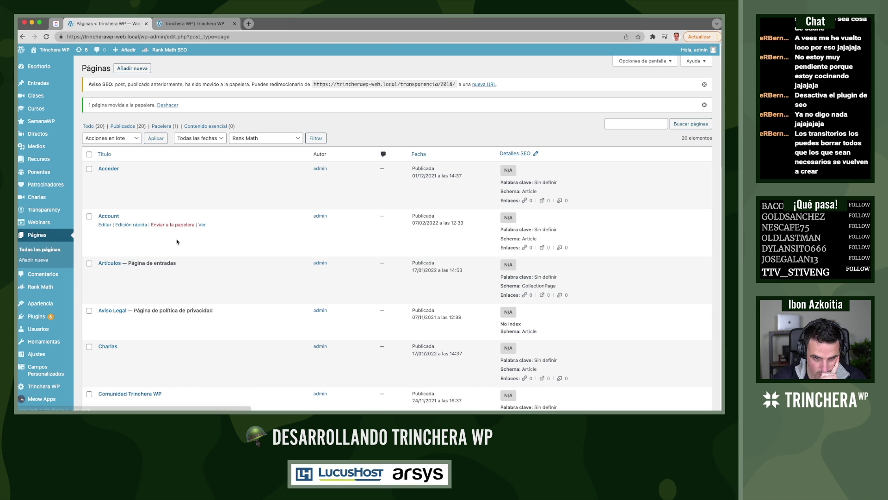
{"action": "scroll", "coordinate": [177, 241], "scroll_direction": "down", "scroll_amount": 10}
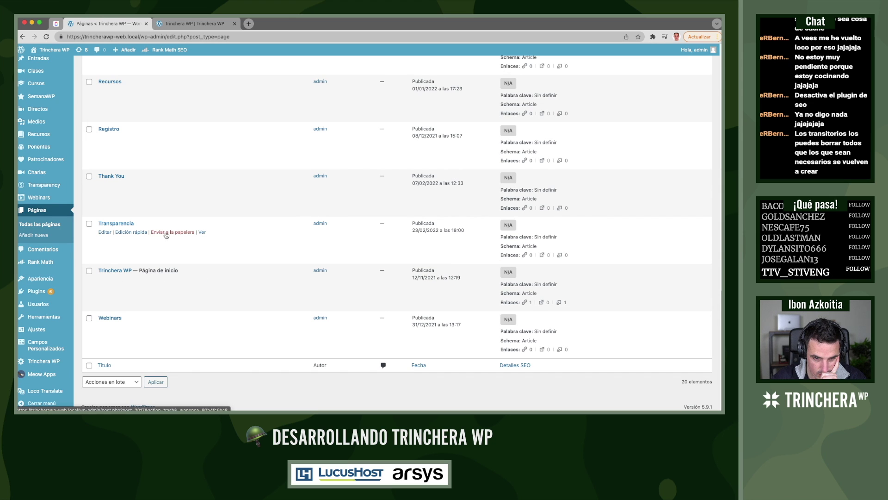
{"action": "left_click", "coordinate": [167, 233]}
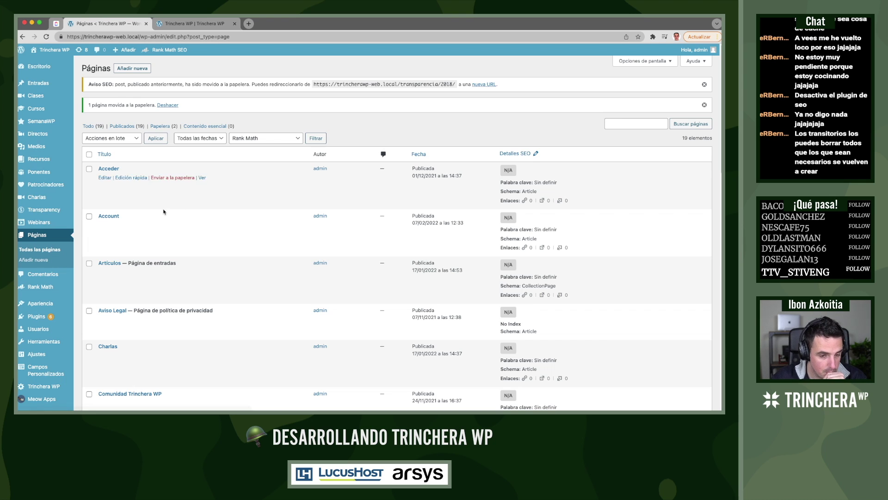
Permanently delete both the Transparencia page and its 2018 subpage from the pages trash
{"action": "left_click", "coordinate": [166, 127]}
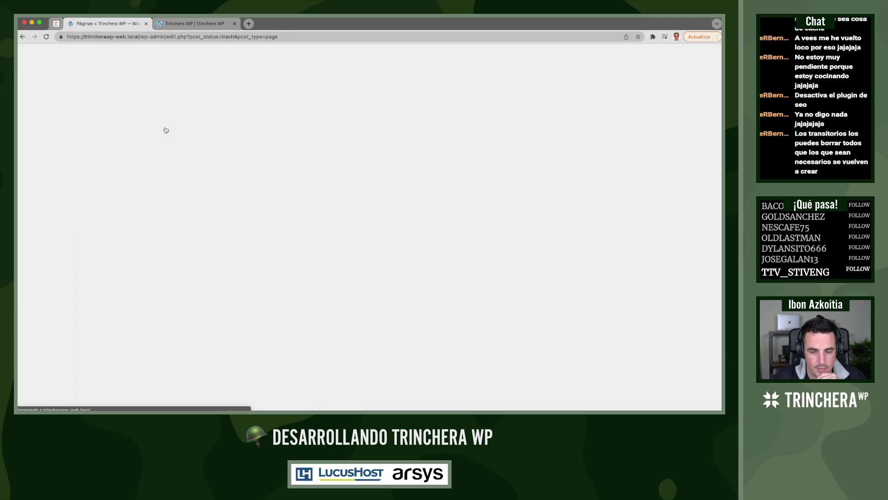
{"action": "left_click_drag", "start_coordinate": [337, 91], "coordinate": [497, 86]}
{"action": "left_click", "coordinate": [388, 85]}
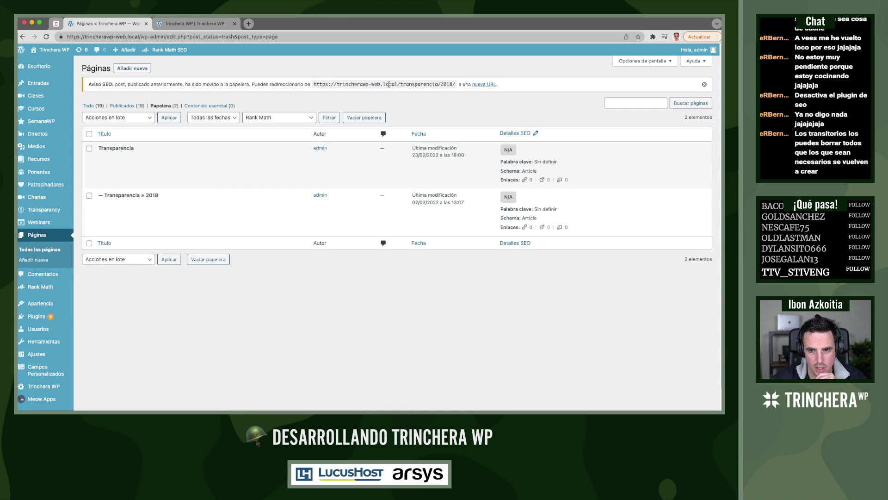
{"action": "left_click", "coordinate": [100, 119]}
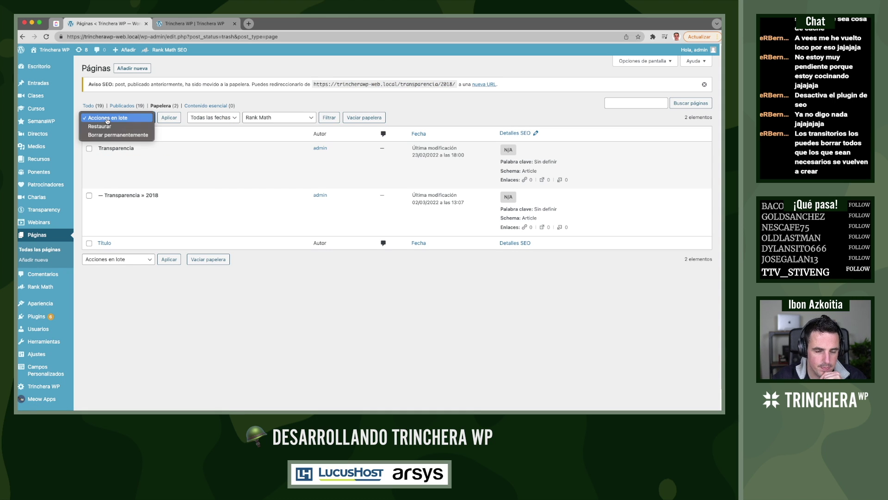
{"action": "left_click", "coordinate": [107, 135]}
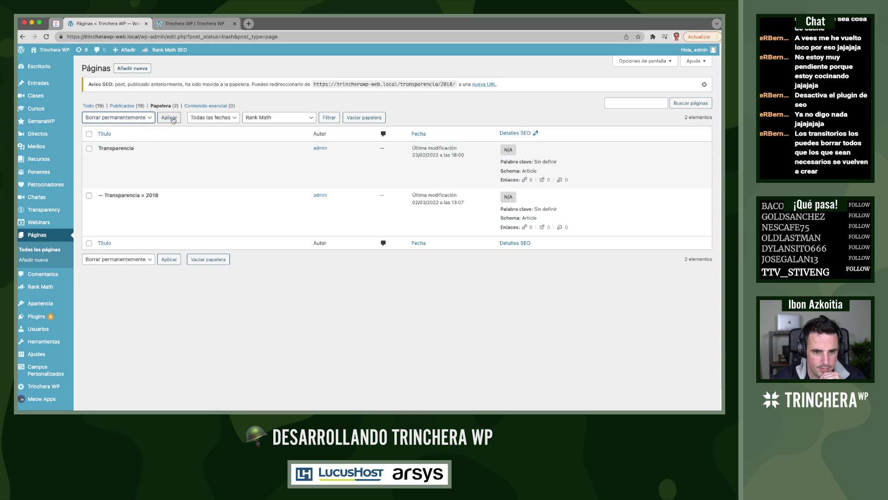
{"action": "left_click", "coordinate": [90, 134]}
{"action": "left_click", "coordinate": [169, 118]}
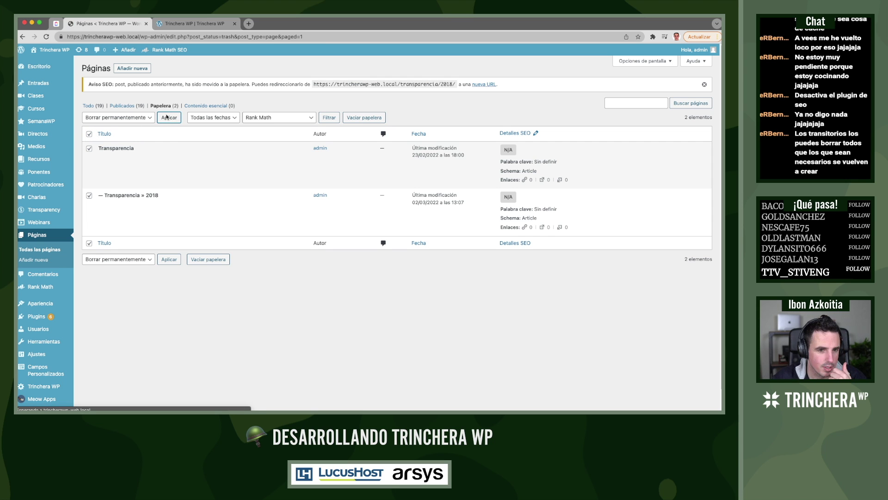
Check the Transparencia footer link on the site's home page after deleting the pages
{"action": "left_click", "coordinate": [181, 23]}
{"action": "scroll", "coordinate": [341, 311], "scroll_direction": "down", "scroll_amount": 20}
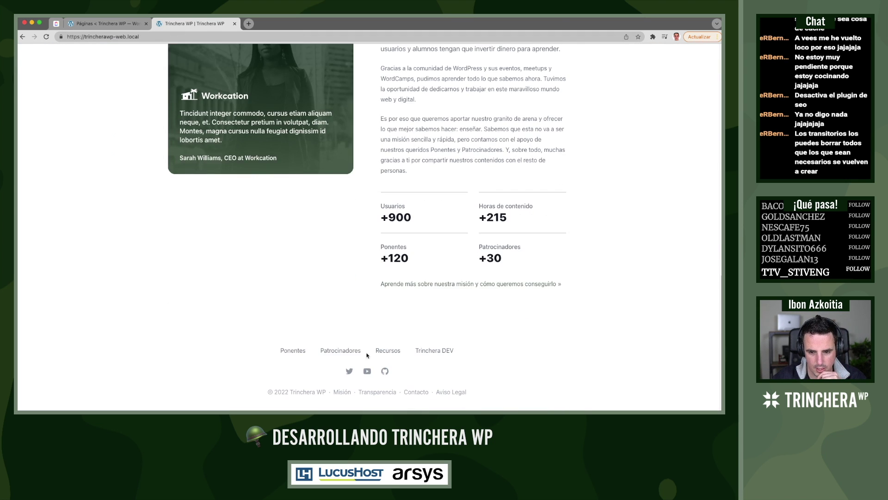
{"action": "left_click", "coordinate": [384, 394]}
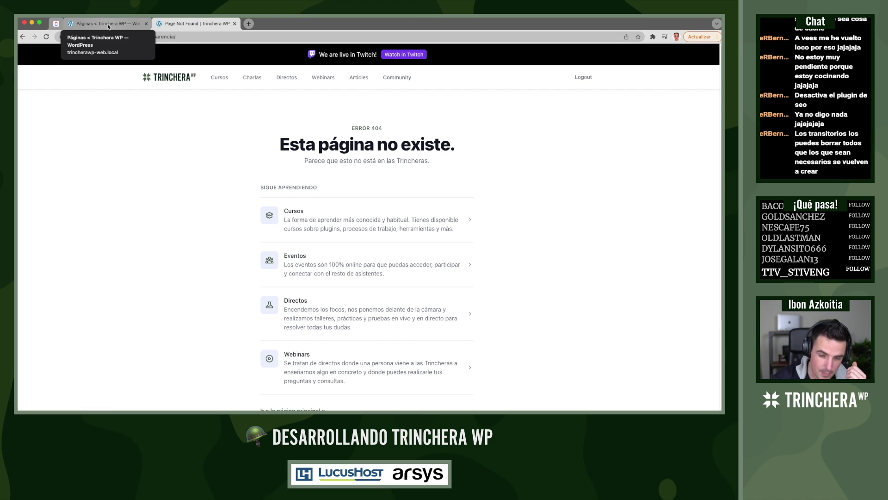
Create a new page titled Transparencia with the Open Metrics template and publish it
{"action": "left_click", "coordinate": [109, 27]}
{"action": "left_click", "coordinate": [127, 69]}
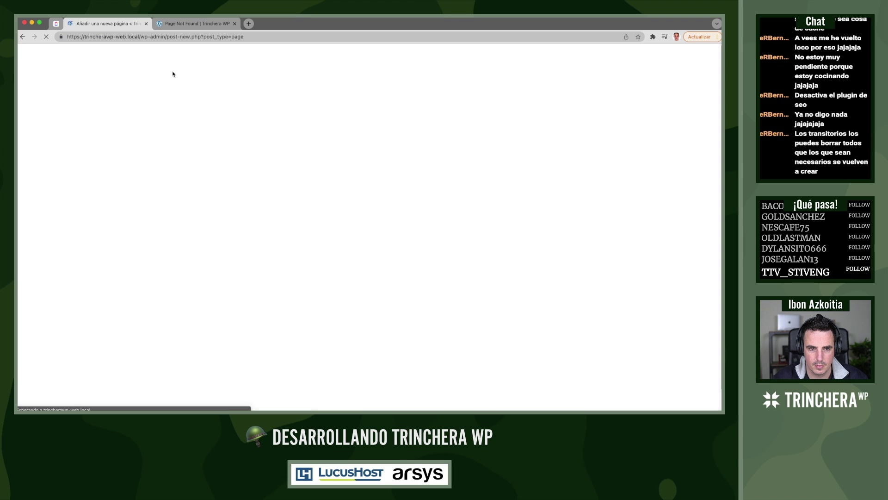
{"action": "type", "text": "Transparencia"}
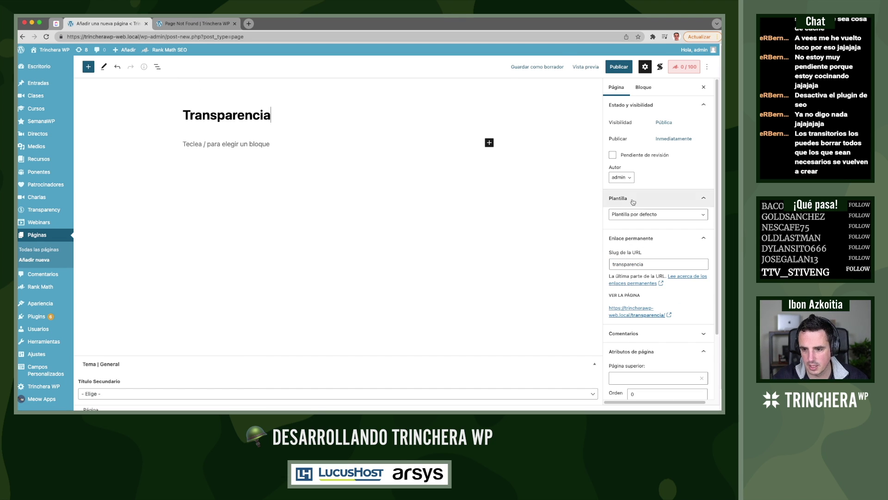
{"action": "left_click", "coordinate": [633, 214]}
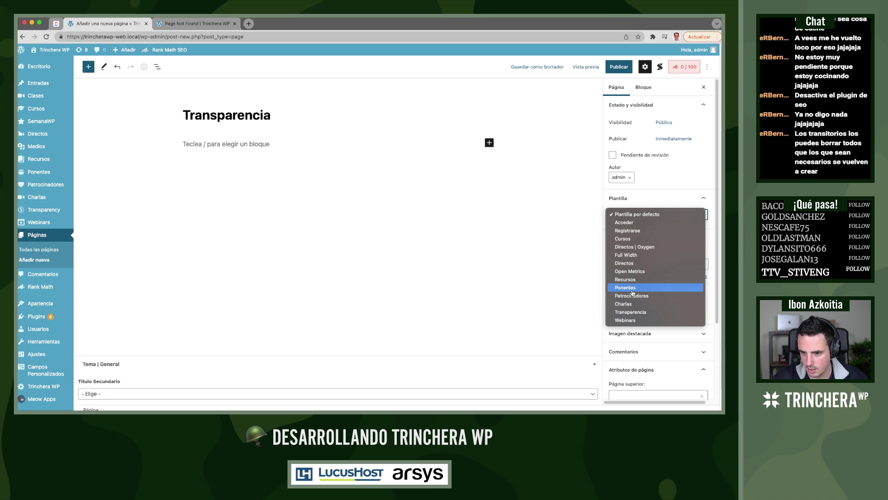
{"action": "left_click", "coordinate": [629, 271]}
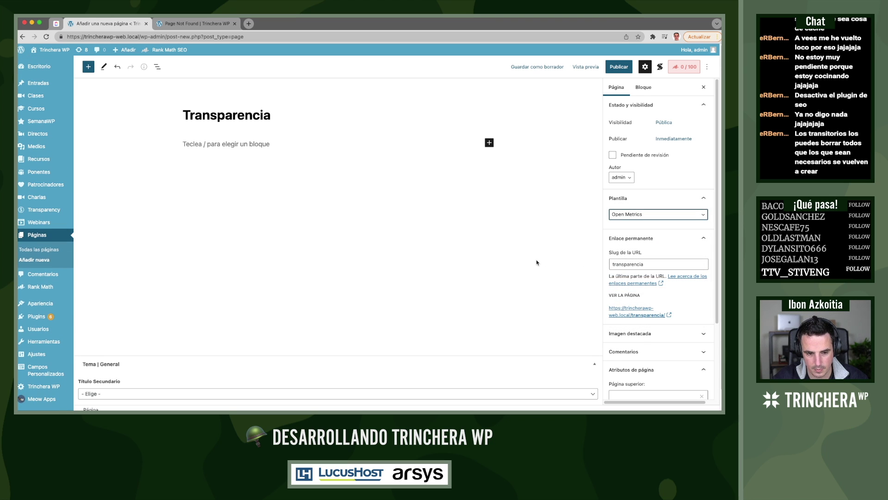
{"action": "left_click", "coordinate": [623, 67]}
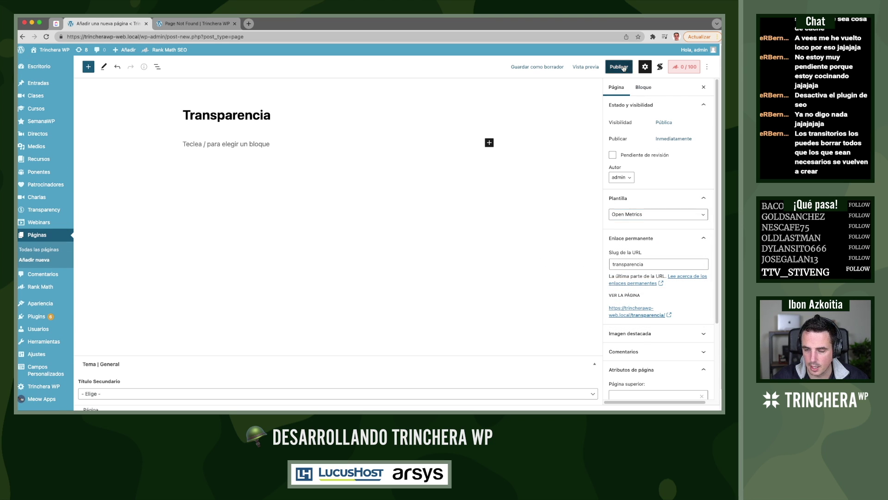
{"action": "left_click", "coordinate": [624, 68]}
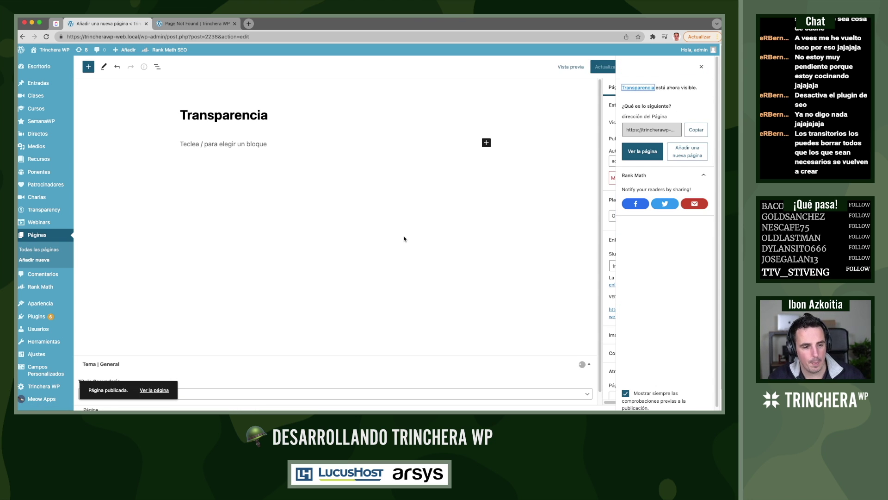
View the published Transparencia page on the site and return to its editor
{"action": "left_click", "coordinate": [154, 390]}
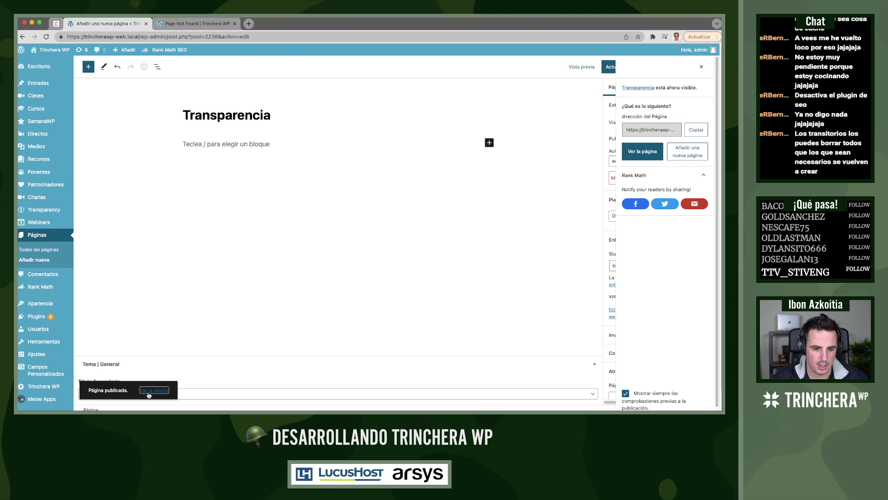
{"action": "left_click", "coordinate": [183, 26]}
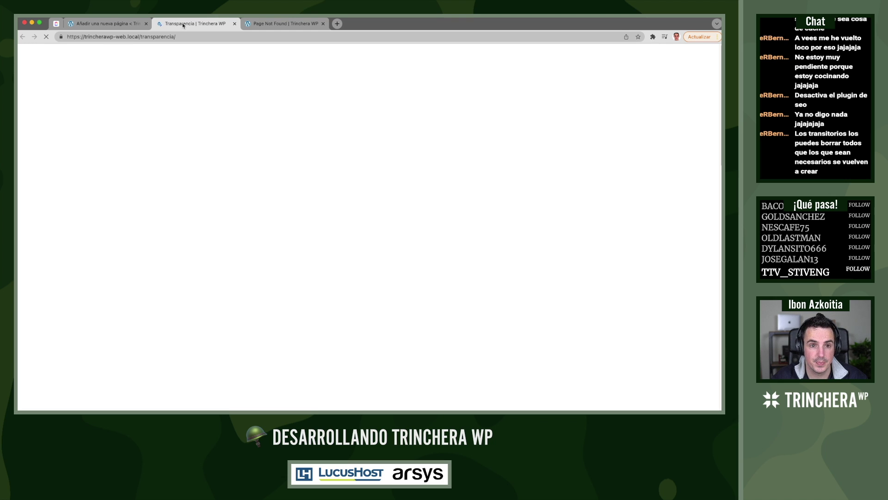
{"action": "left_click", "coordinate": [105, 24]}
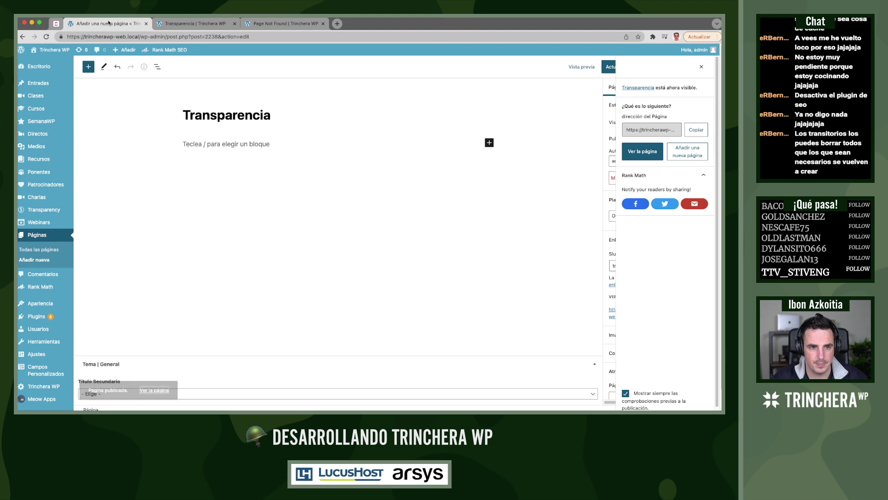
Add another new page titled 2018 with the default template and publish it
{"action": "left_click", "coordinate": [40, 260]}
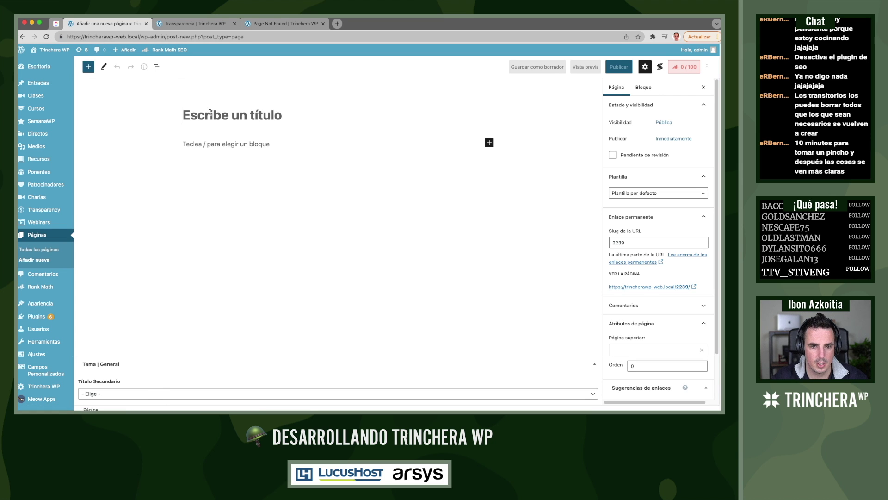
{"action": "type", "text": "2018"}
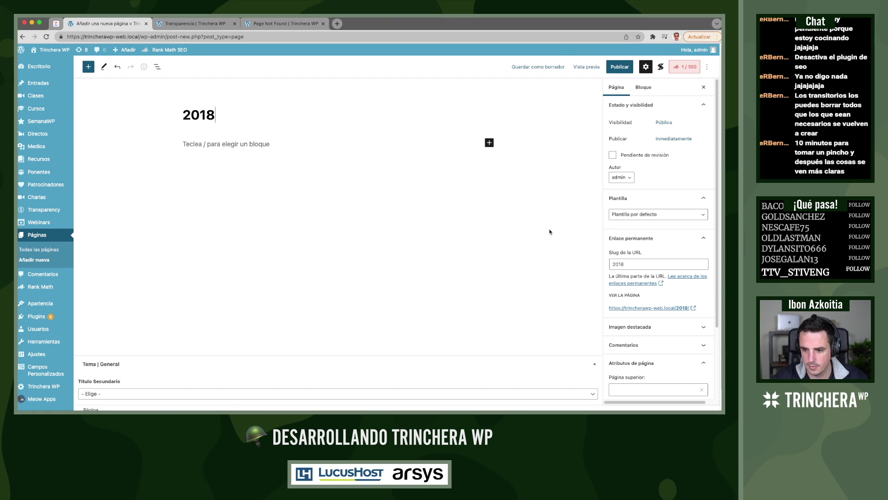
{"action": "left_click", "coordinate": [620, 67]}
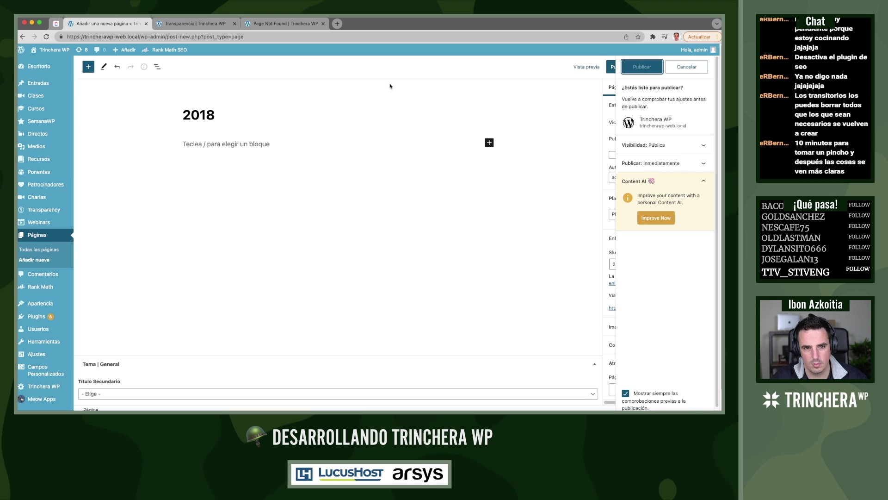
{"action": "key", "text": "Return"}
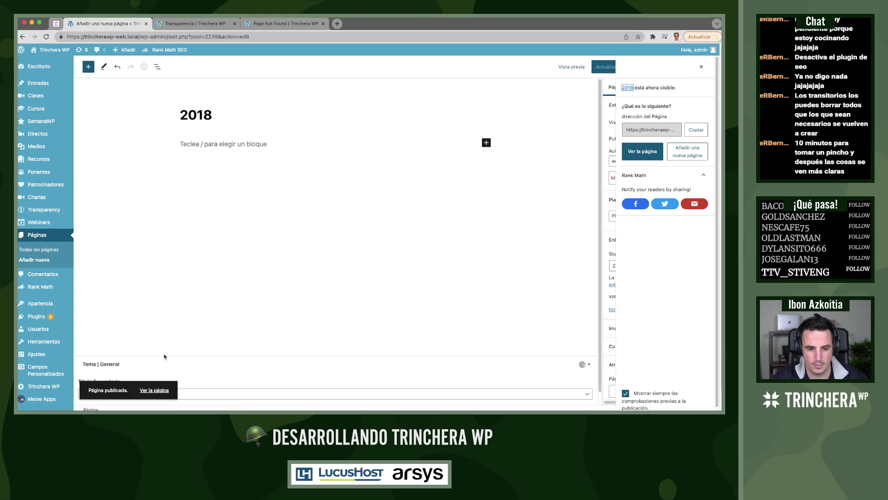
View the published 2018 page on the site and examine the slug at the end of its address
{"action": "left_click", "coordinate": [154, 390]}
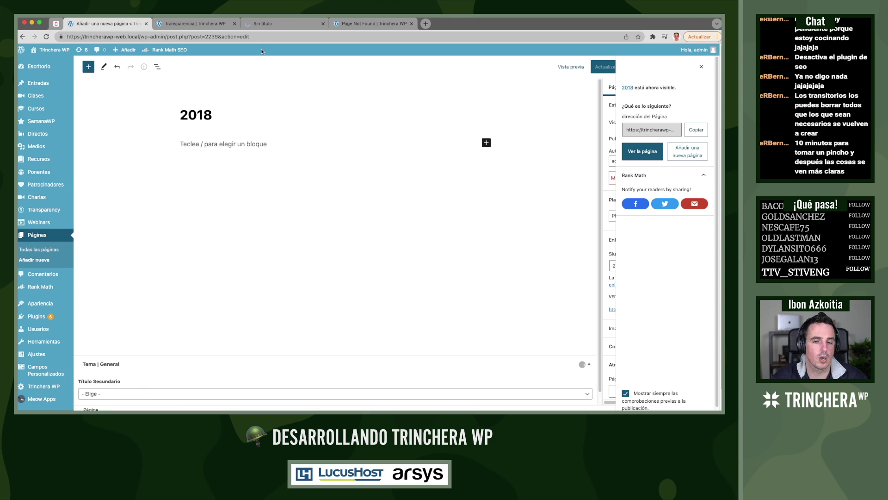
{"action": "left_click", "coordinate": [263, 27]}
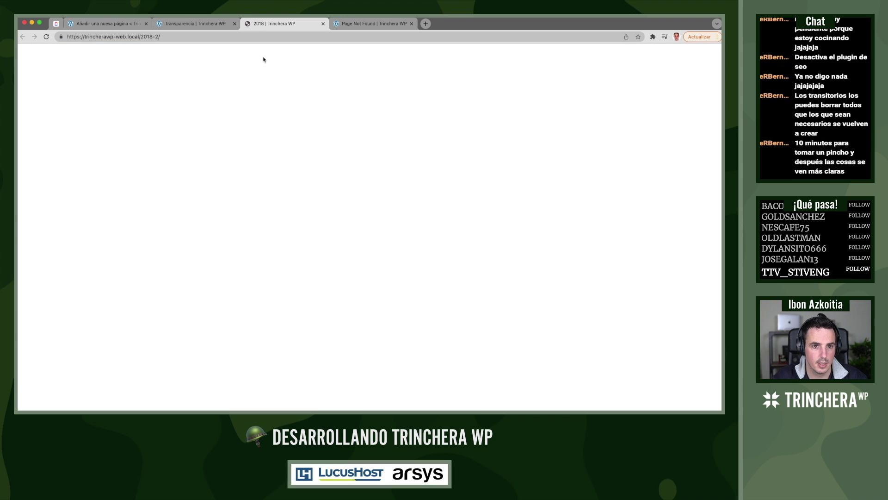
{"action": "left_click_drag", "start_coordinate": [163, 37], "coordinate": [153, 37]}
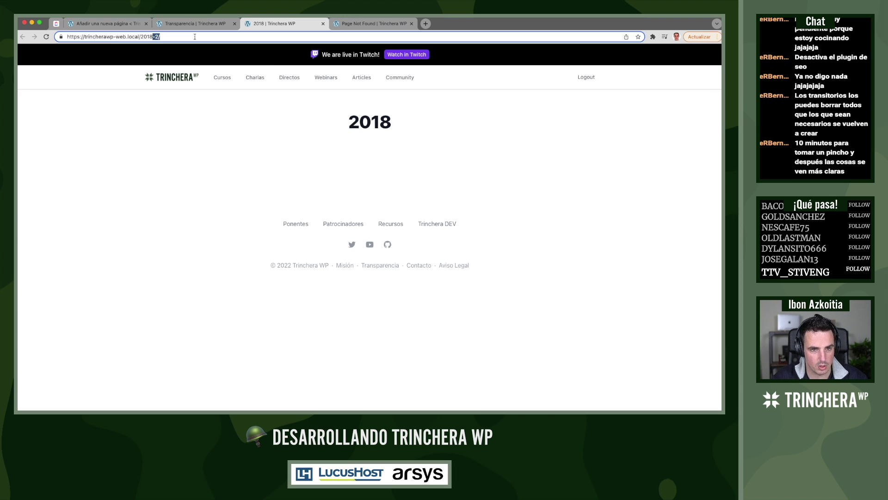
{"action": "left_click", "coordinate": [115, 26]}
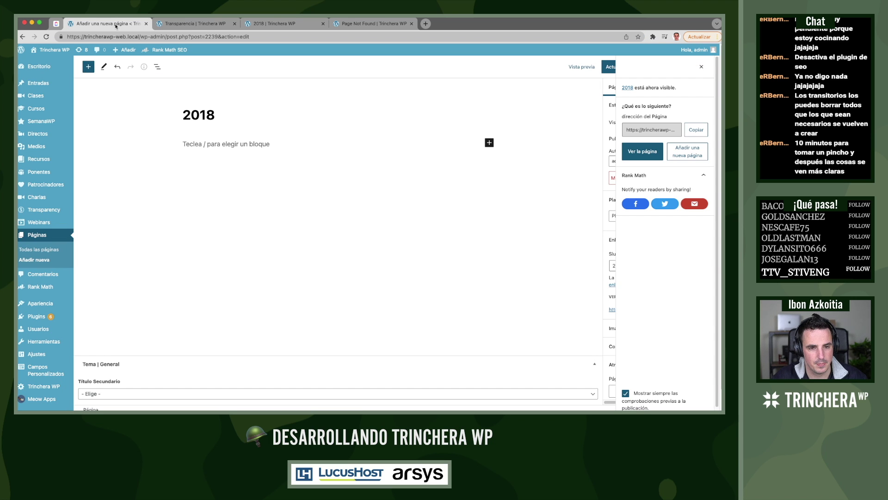
{"action": "left_click", "coordinate": [261, 25]}
Set Transparencia as the parent page of the 2018 page and update it
{"action": "left_click", "coordinate": [111, 26]}
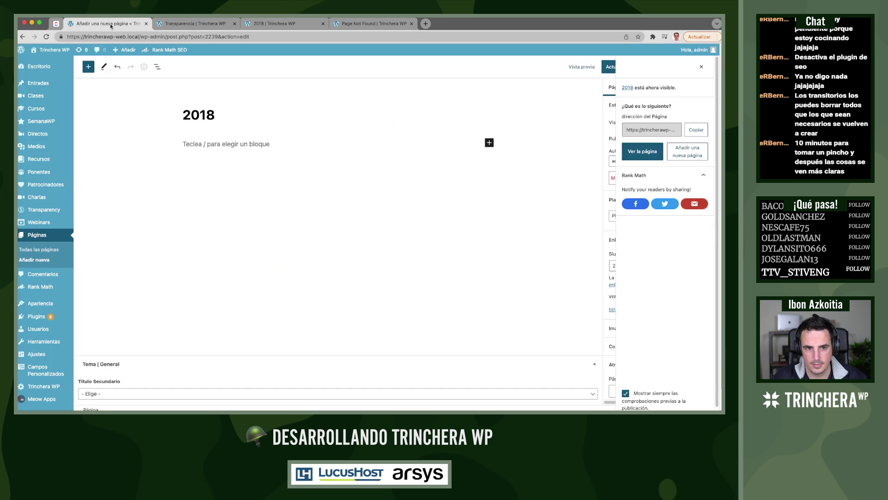
{"action": "left_click", "coordinate": [701, 67]}
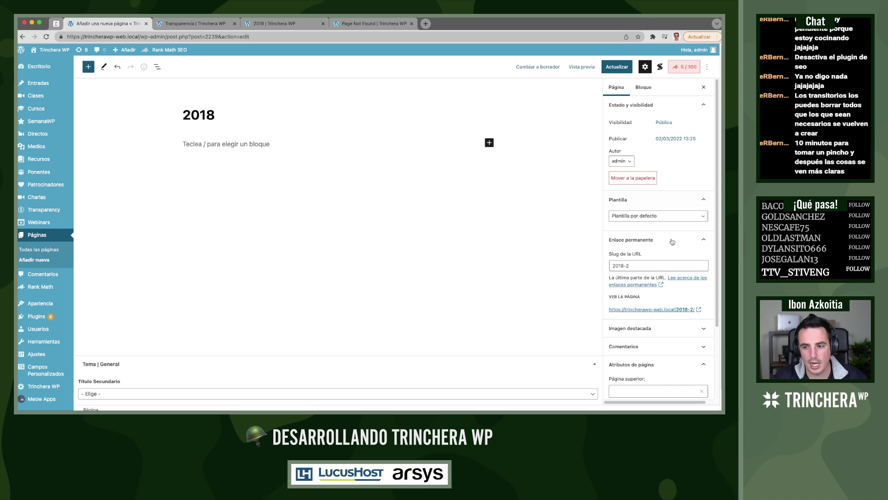
{"action": "scroll", "coordinate": [642, 331], "scroll_direction": "down", "scroll_amount": 4}
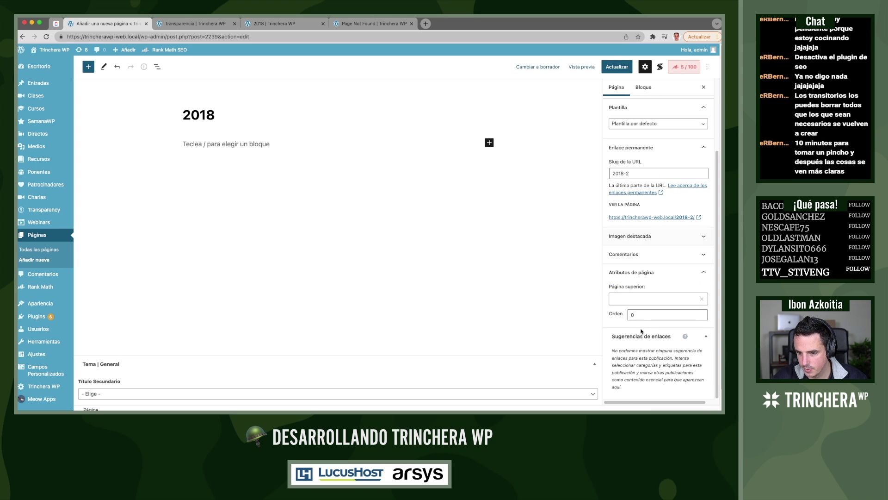
{"action": "left_click", "coordinate": [630, 301]}
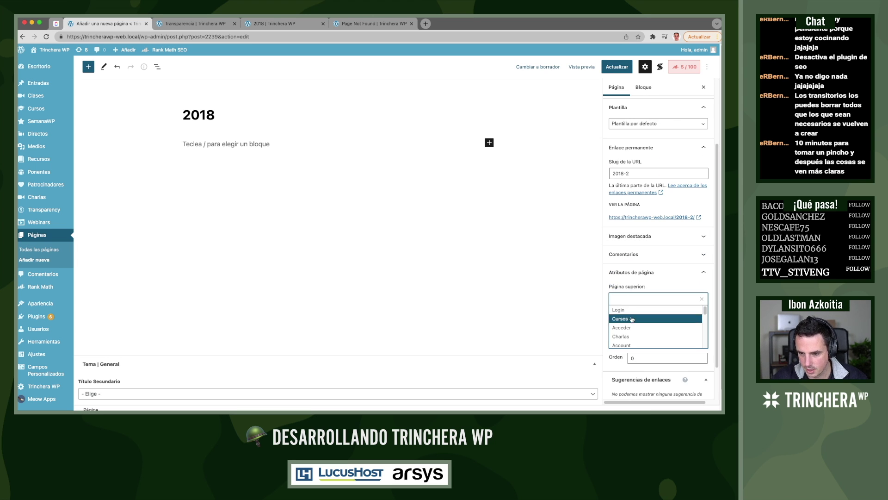
{"action": "type", "text": "trans"}
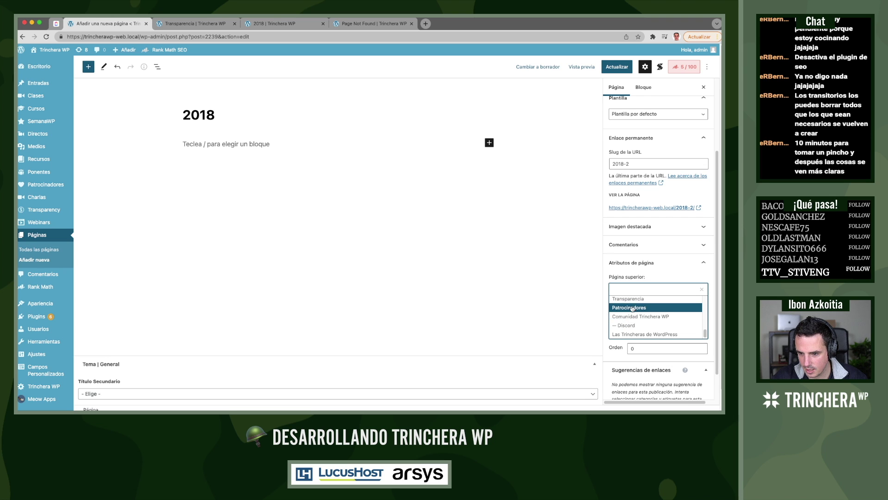
{"action": "left_click", "coordinate": [630, 308]}
{"action": "left_click", "coordinate": [622, 65]}
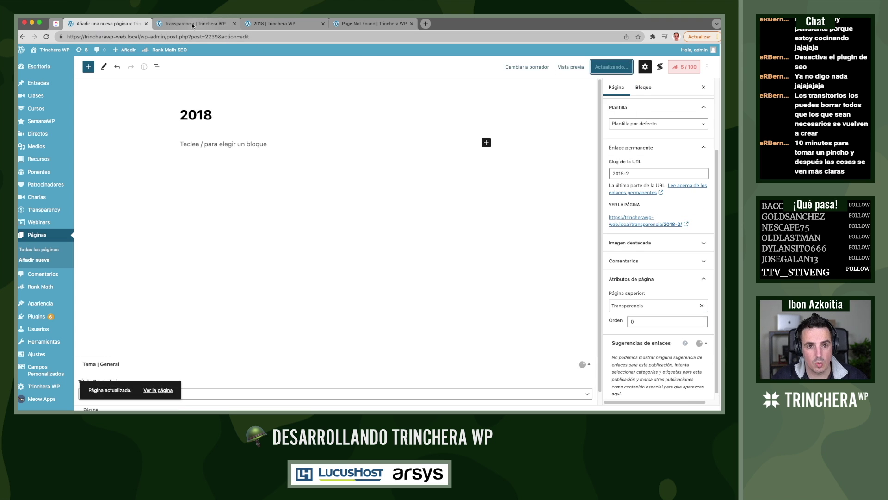
View the updated 2018 page on the site to check whether its nested address works
{"action": "left_click", "coordinate": [223, 27]}
{"action": "left_click", "coordinate": [131, 27]}
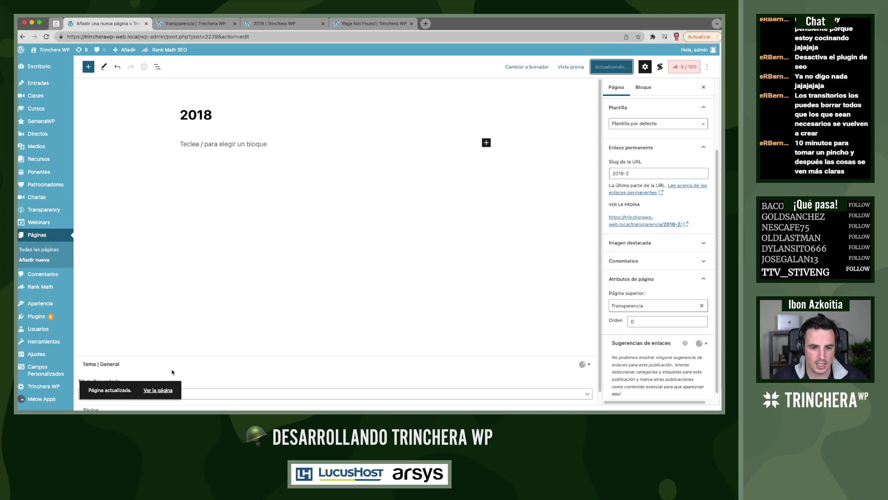
{"action": "left_click", "coordinate": [157, 391]}
{"action": "left_click", "coordinate": [338, 27]}
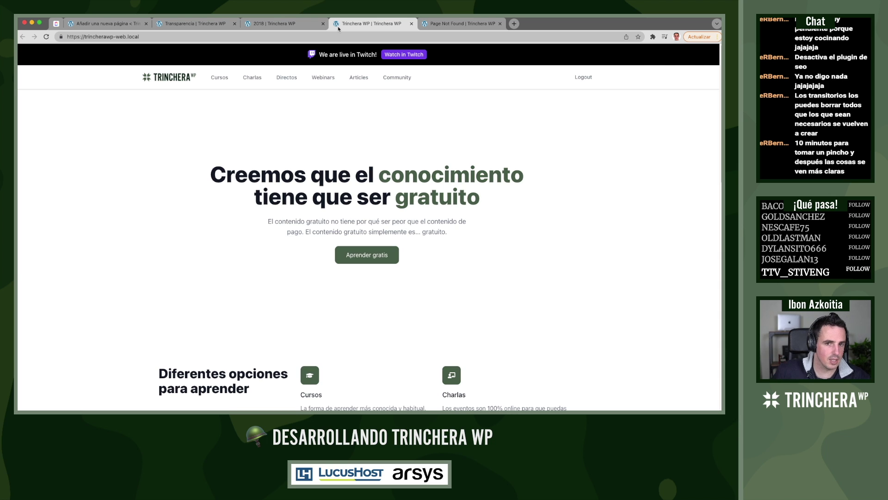
{"action": "key", "text": "super+Tab"}
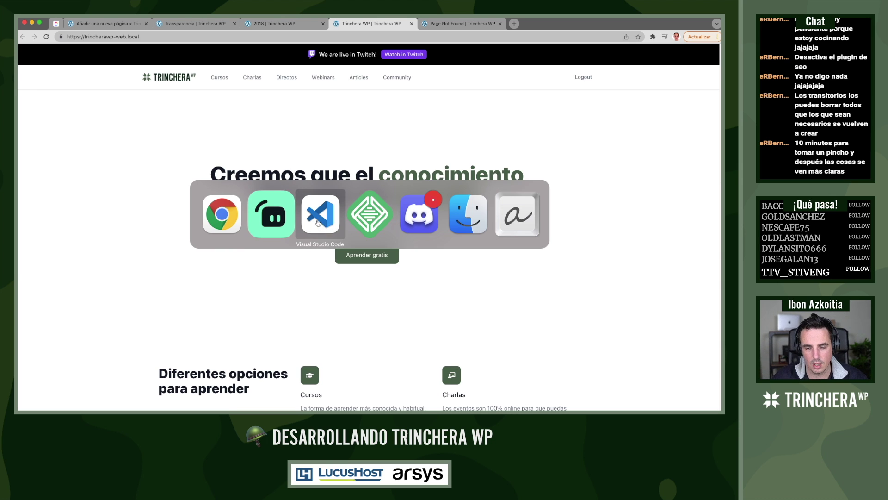
{"action": "key", "text": "Escape"}
Create another new page titled 2019 with the default template and publish it
{"action": "left_click", "coordinate": [111, 24]}
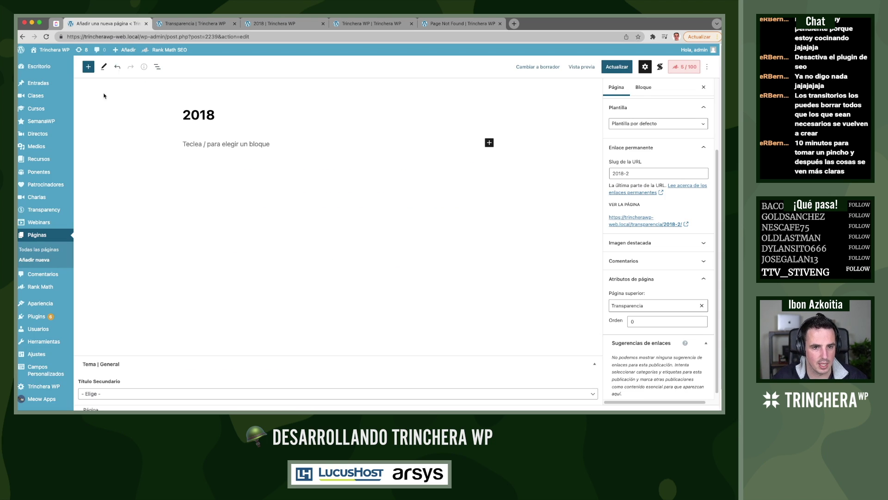
{"action": "left_click", "coordinate": [39, 222]}
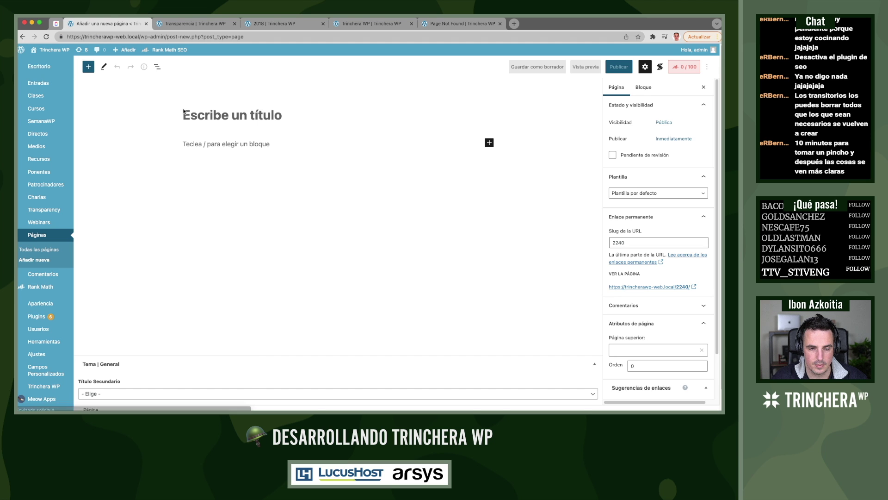
{"action": "type", "text": "2019"}
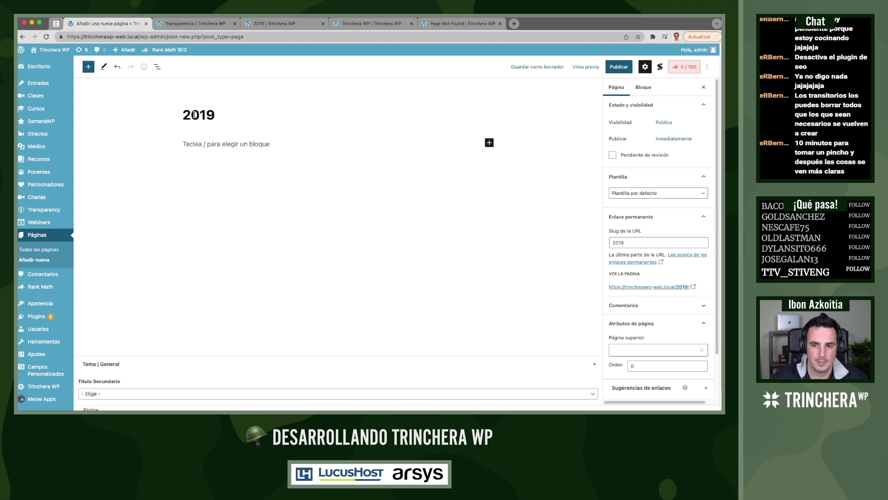
{"action": "left_click", "coordinate": [618, 68]}
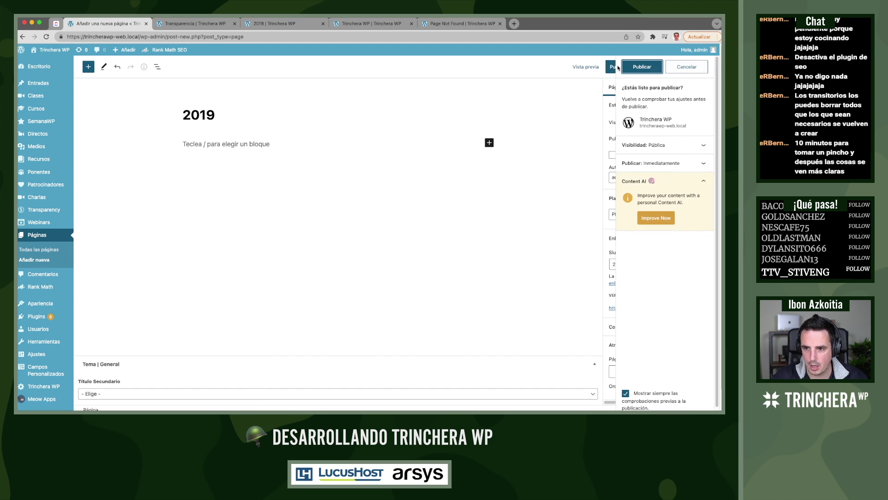
{"action": "key", "text": "Return"}
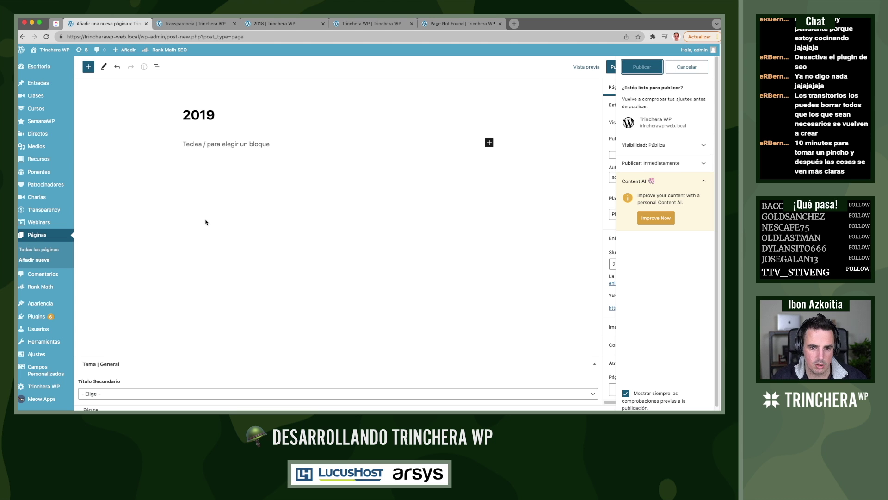
{"action": "key", "text": "Return"}
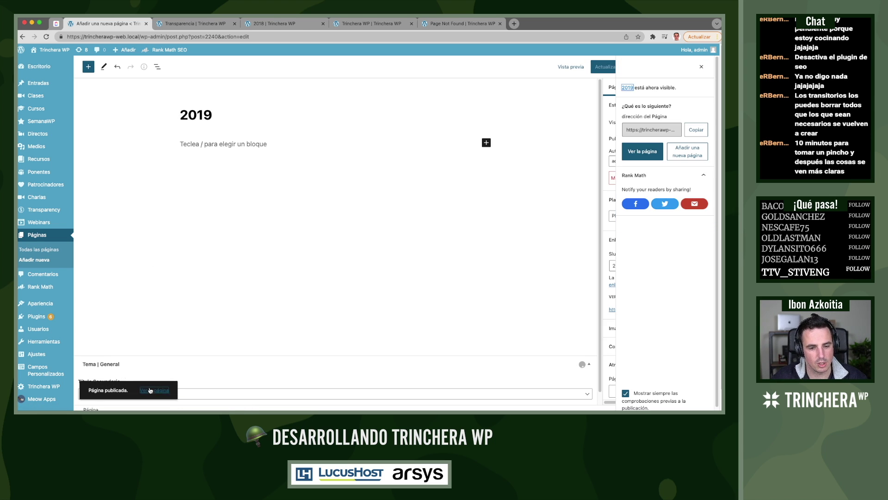
View the published 2019 page on the site and examine its slug and heading
{"action": "left_click", "coordinate": [150, 390]}
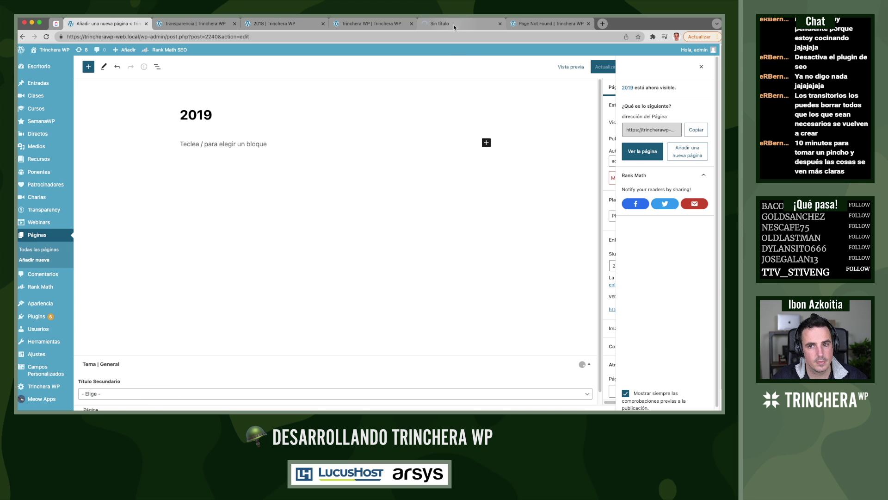
{"action": "left_click", "coordinate": [455, 27]}
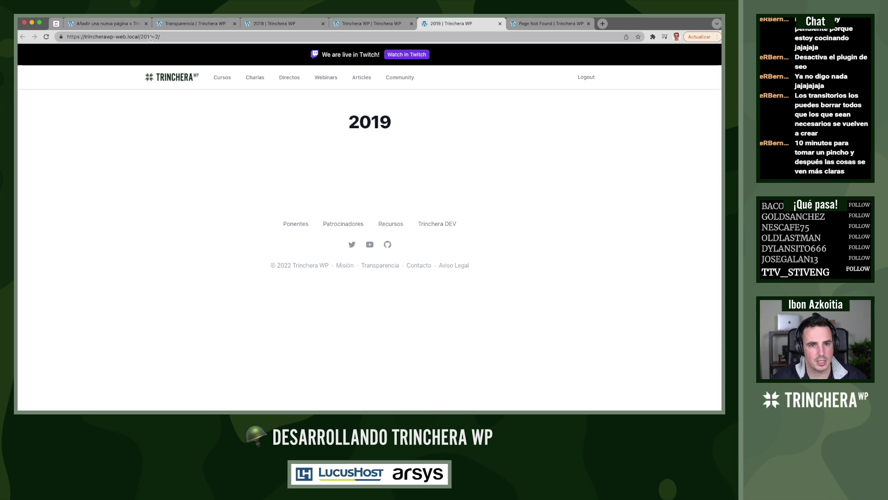
{"action": "left_click_drag", "start_coordinate": [153, 37], "coordinate": [199, 37]}
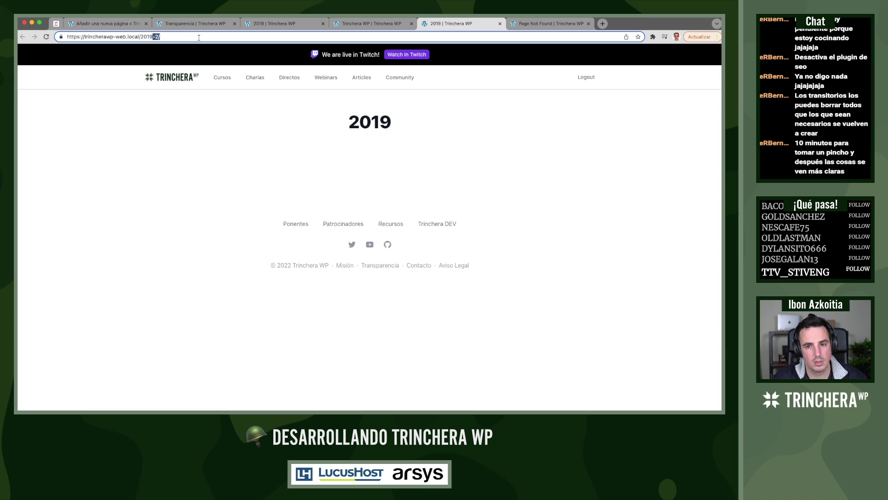
{"action": "left_click_drag", "start_coordinate": [347, 122], "coordinate": [440, 135]}
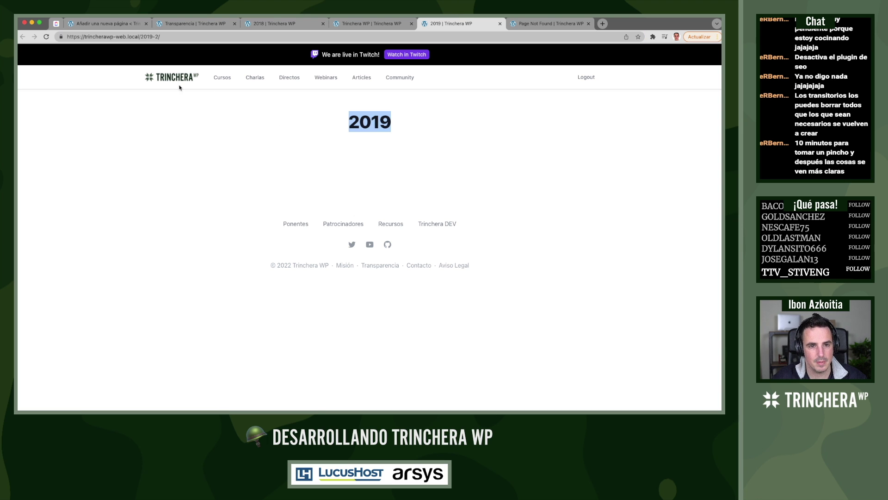
Return to the 2019 page's editor, set Transparencia as its parent page and update it
{"action": "left_click", "coordinate": [109, 25]}
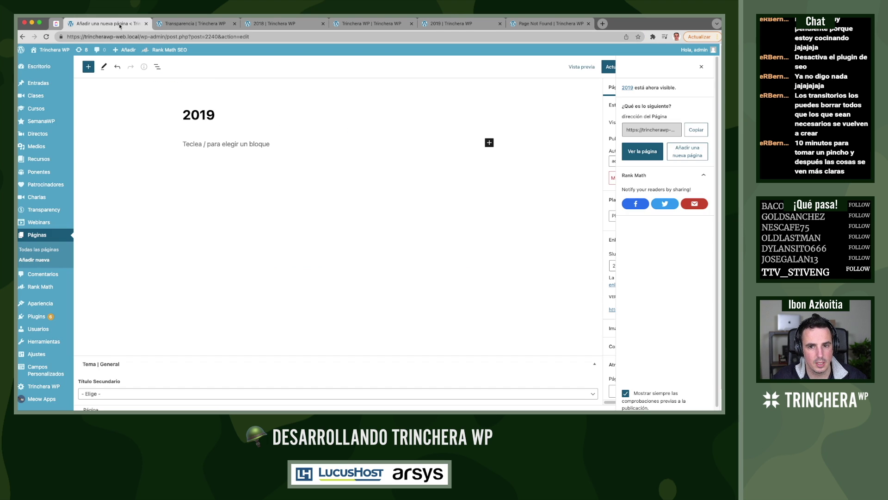
{"action": "key", "text": "ctrl+Tab"}
{"action": "key", "text": "ctrl+Tab"}
{"action": "left_click", "coordinate": [70, 23]}
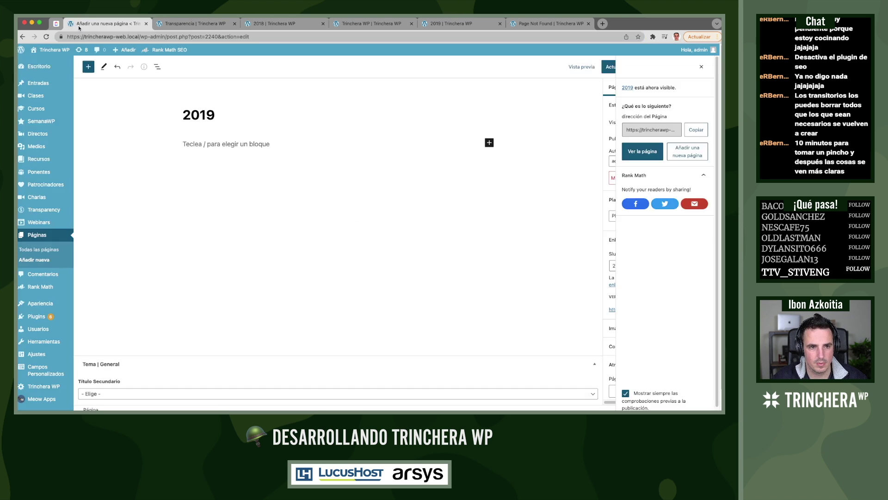
{"action": "left_click", "coordinate": [703, 68]}
{"action": "scroll", "coordinate": [646, 379], "scroll_direction": "down", "scroll_amount": 3}
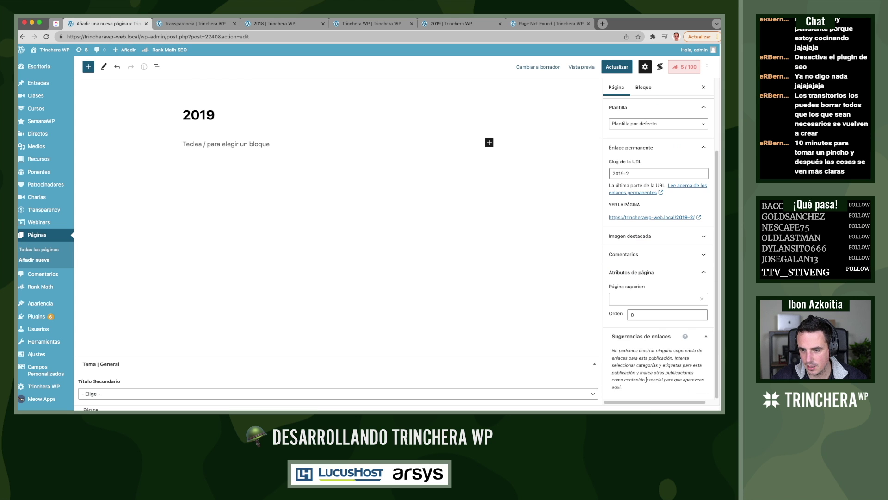
{"action": "left_click", "coordinate": [627, 301]}
{"action": "scroll", "coordinate": [657, 324], "scroll_direction": "down", "scroll_amount": 5}
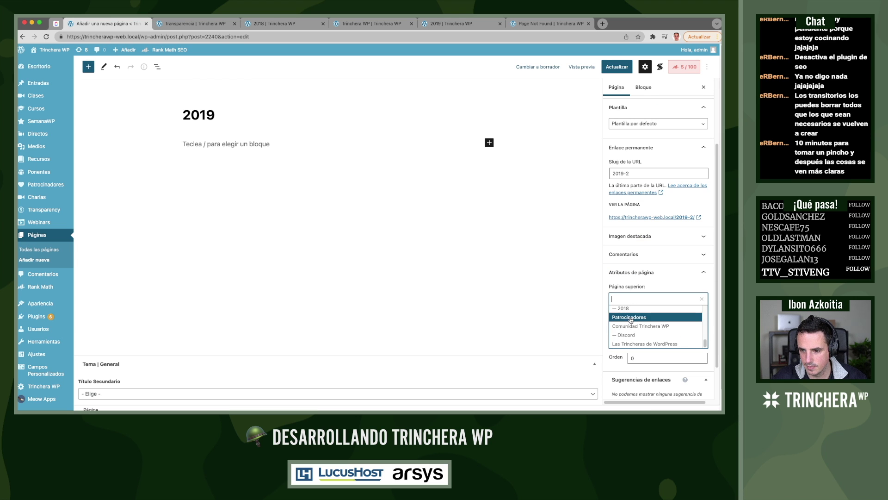
{"action": "scroll", "coordinate": [665, 326], "scroll_direction": "down", "scroll_amount": 1}
{"action": "scroll", "coordinate": [648, 320], "scroll_direction": "up", "scroll_amount": 3}
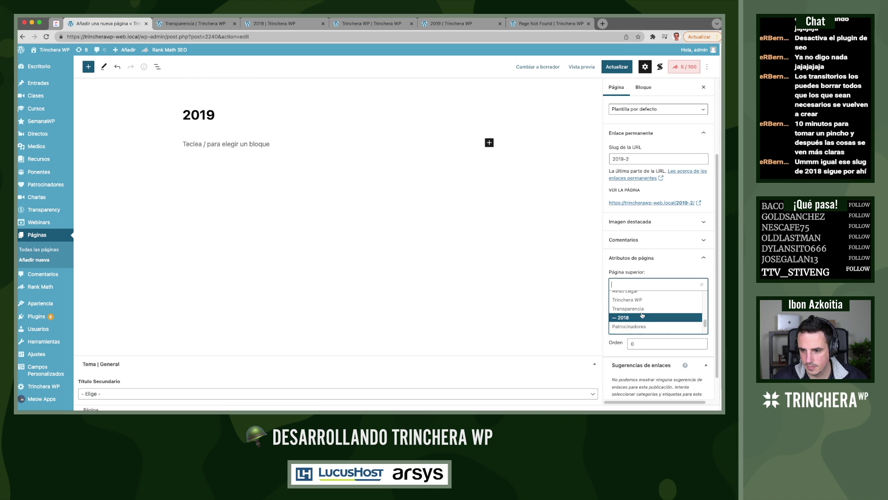
{"action": "left_click", "coordinate": [638, 310]}
{"action": "left_click", "coordinate": [619, 68]}
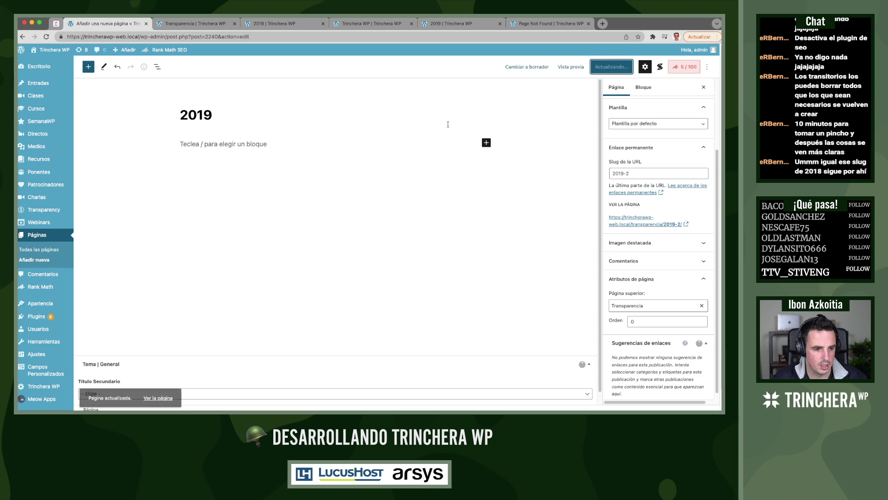
View the updated 2019 page on the site to check whether it displays under Transparencia
{"action": "left_click", "coordinate": [268, 23]}
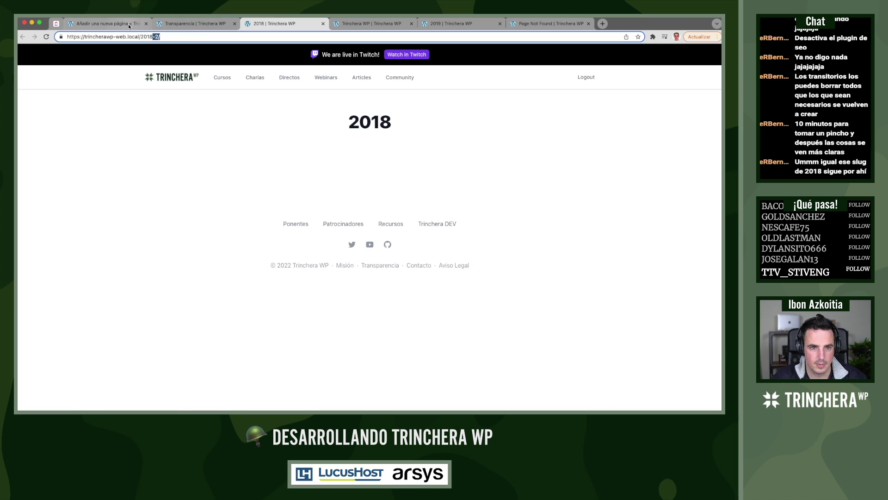
{"action": "left_click", "coordinate": [108, 23]}
{"action": "left_click", "coordinate": [158, 390], "text": "super"}
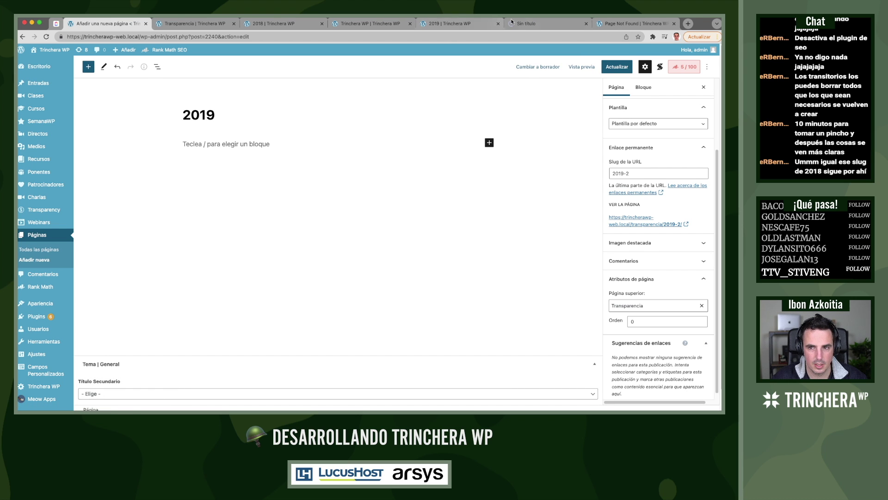
{"action": "left_click", "coordinate": [536, 27]}
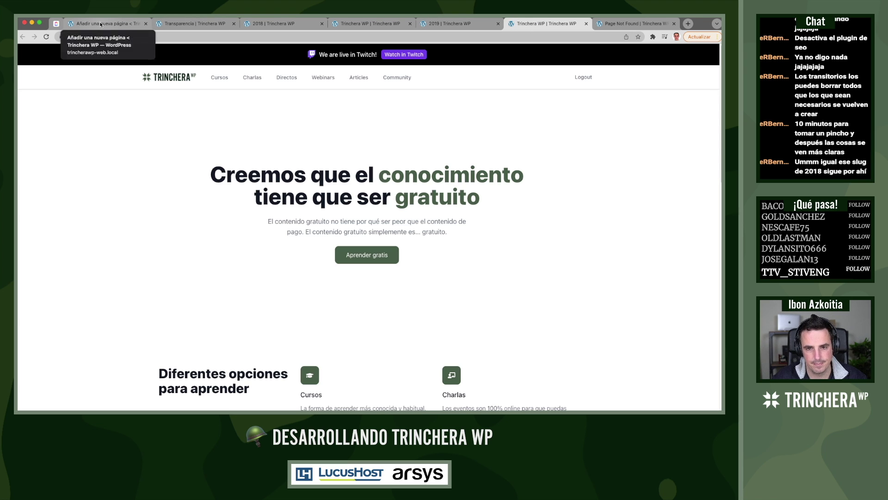
Change the 2019 page's URL slug to del-2019 and update the page
{"action": "left_click", "coordinate": [101, 24]}
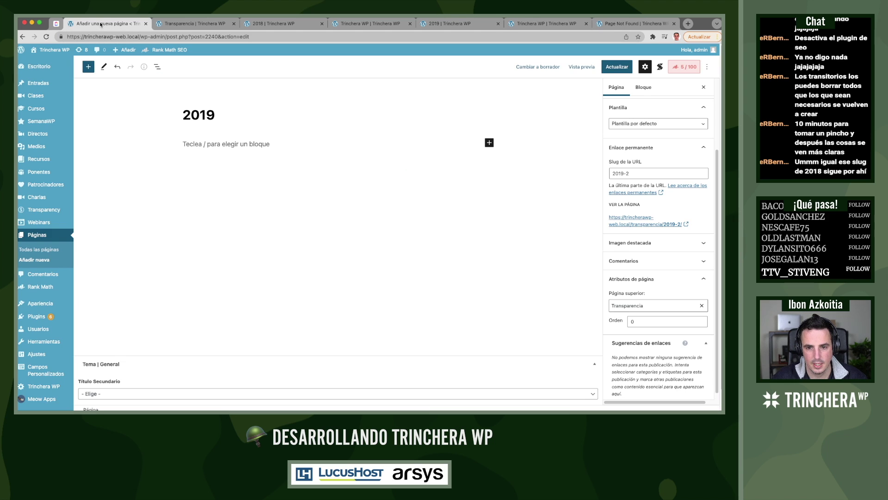
{"action": "left_click", "coordinate": [614, 173]}
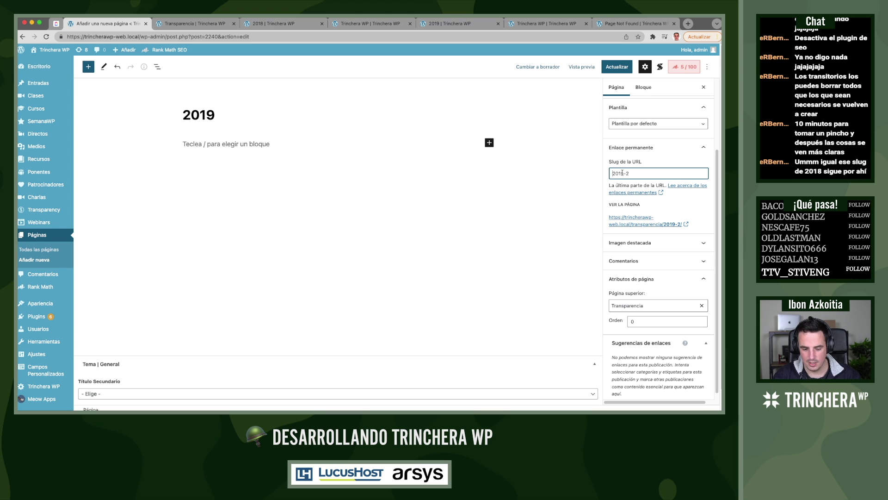
{"action": "type", "text": "del-"}
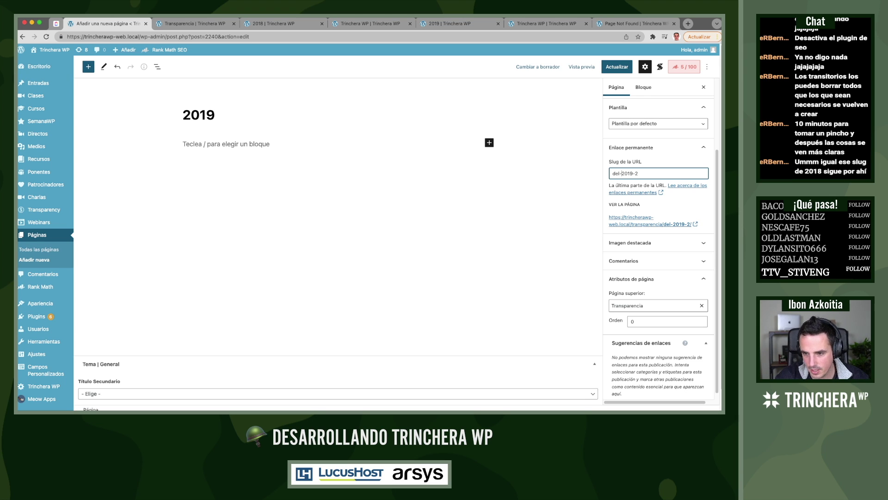
{"action": "key", "text": "BackSpace"}
{"action": "key", "text": "BackSpace"}
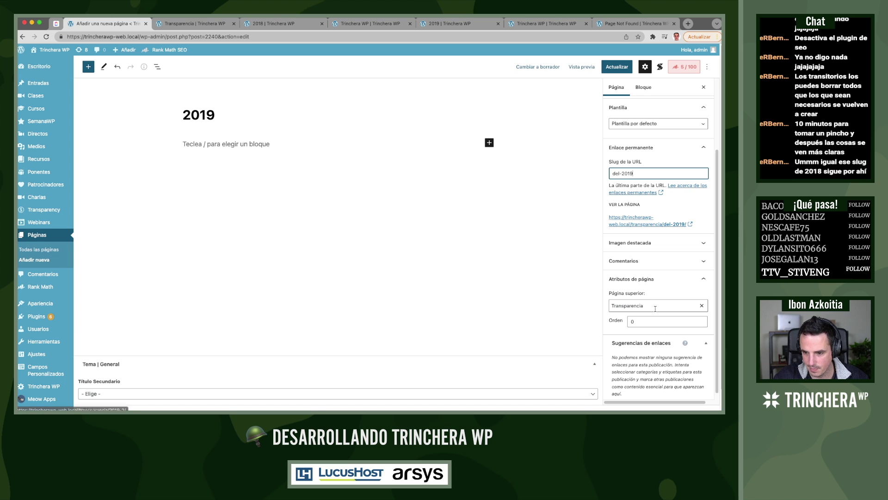
{"action": "left_click", "coordinate": [619, 68]}
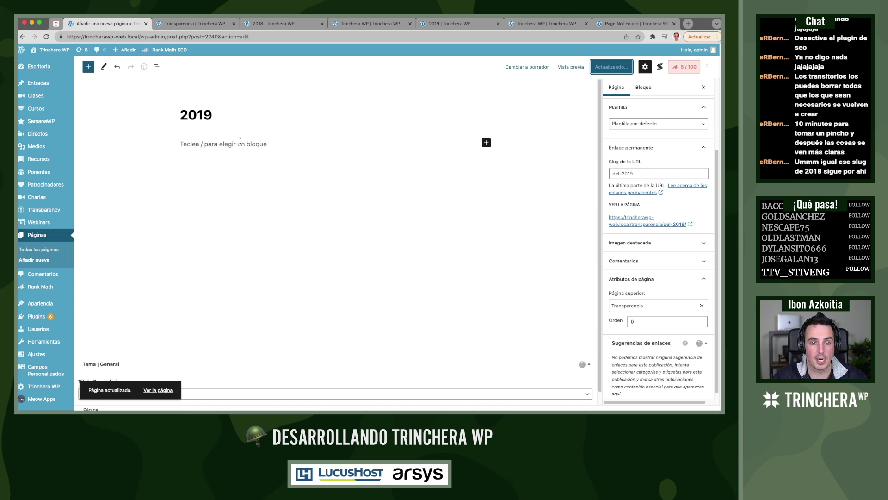
View the updated 2019 page on the site and close the older preview tabs
{"action": "left_click", "coordinate": [153, 390]}
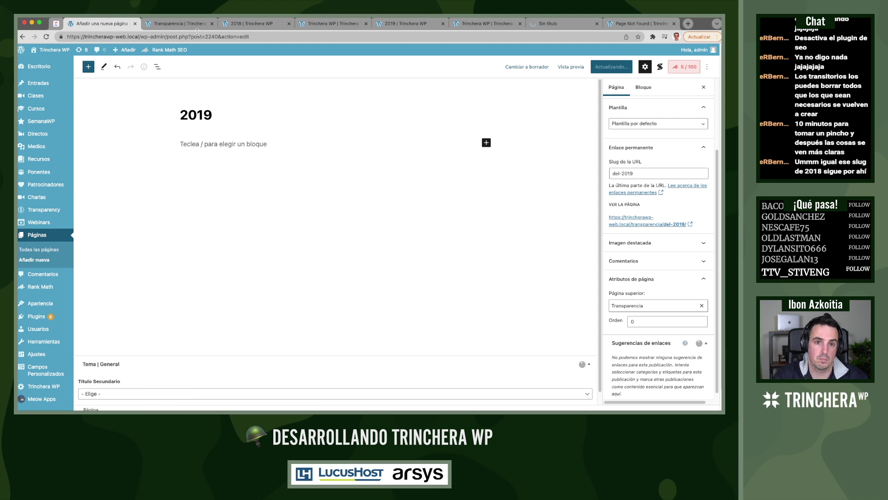
{"action": "middle_click", "coordinate": [178, 24]}
{"action": "middle_click", "coordinate": [178, 23]}
{"action": "middle_click", "coordinate": [178, 23]}
{"action": "middle_click", "coordinate": [178, 24]}
{"action": "middle_click", "coordinate": [178, 24]}
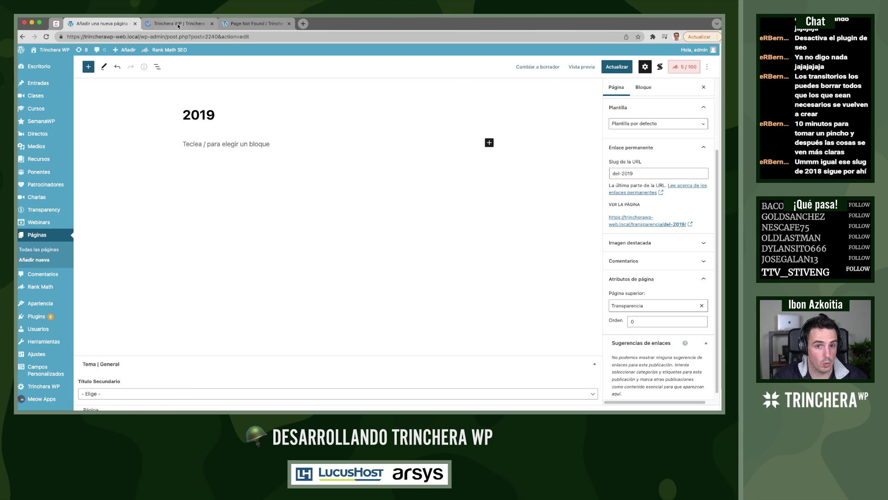
{"action": "left_click", "coordinate": [178, 24]}
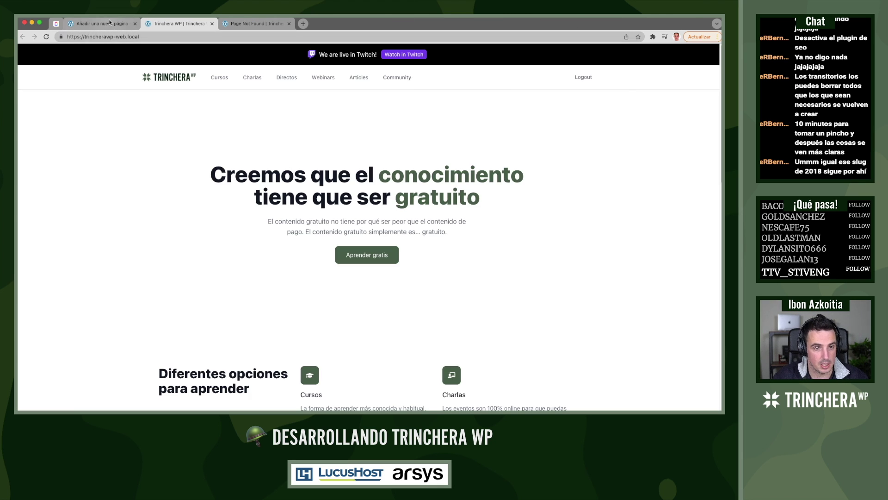
Go to the full list of pages and view the 2019 child page in a new tab
{"action": "left_click", "coordinate": [110, 23]}
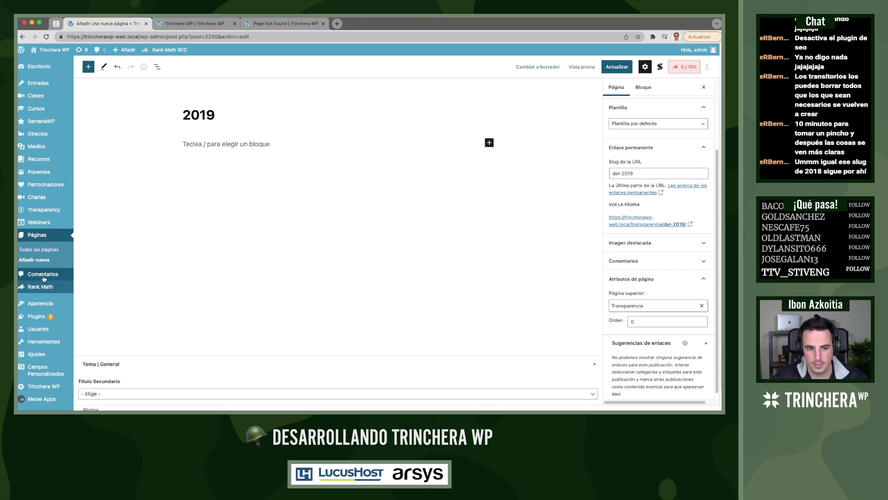
{"action": "left_click", "coordinate": [47, 235]}
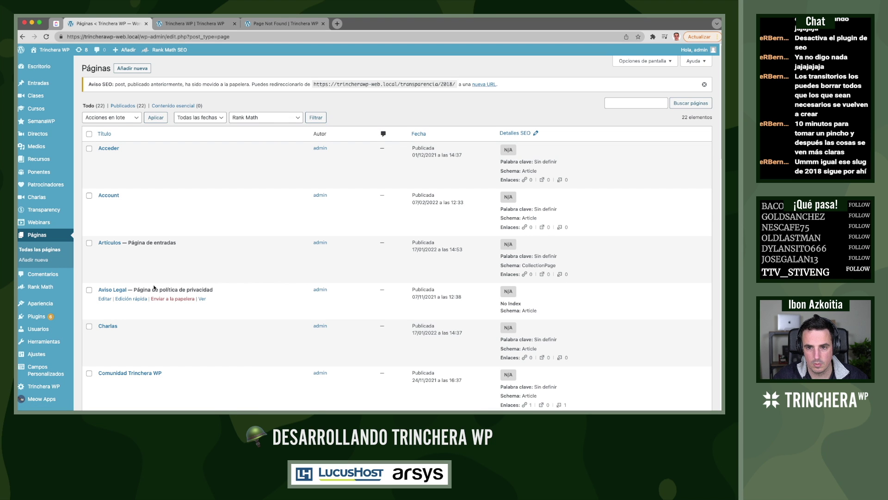
{"action": "scroll", "coordinate": [157, 296], "scroll_direction": "down", "scroll_amount": 15}
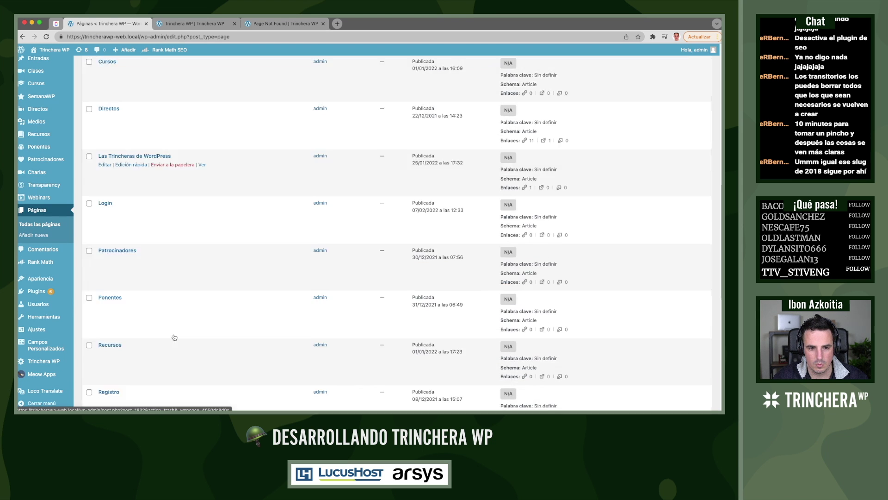
{"action": "scroll", "coordinate": [174, 336], "scroll_direction": "down", "scroll_amount": 3}
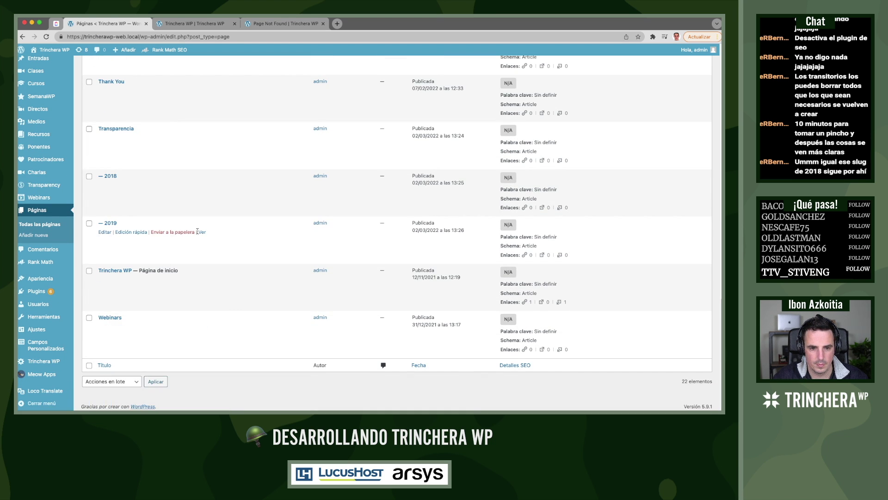
{"action": "left_click", "coordinate": [201, 233], "text": "super"}
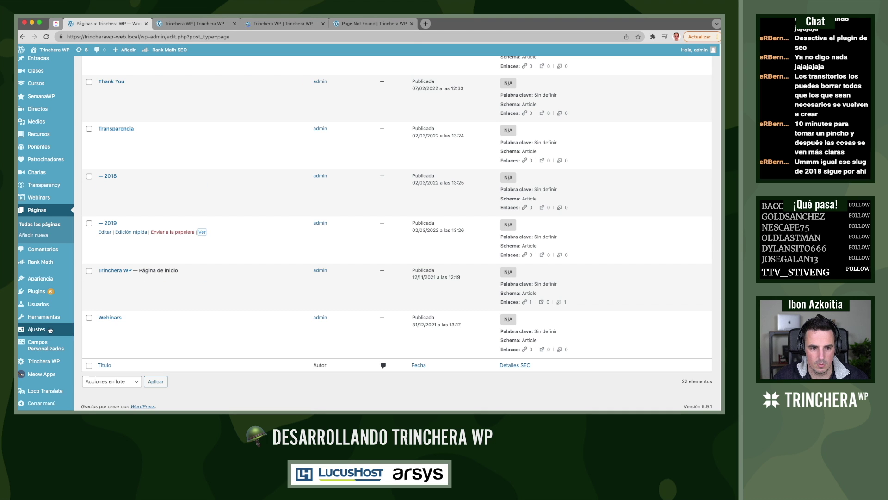
Load the permalink settings in a separate tab and reload the 2019 page in another new tab
{"action": "mouse_move", "coordinate": [46, 329]}
{"action": "left_click", "coordinate": [94, 346], "text": "super"}
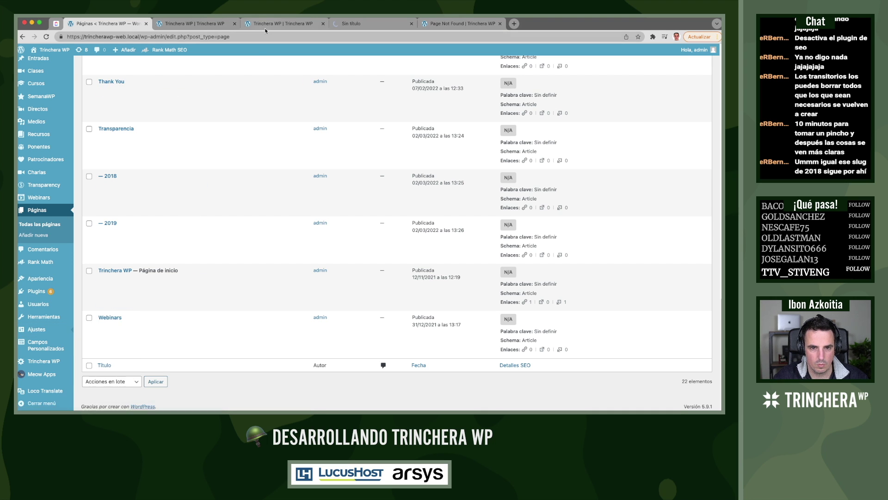
{"action": "key", "text": "super+3"}
{"action": "left_click", "coordinate": [94, 25]}
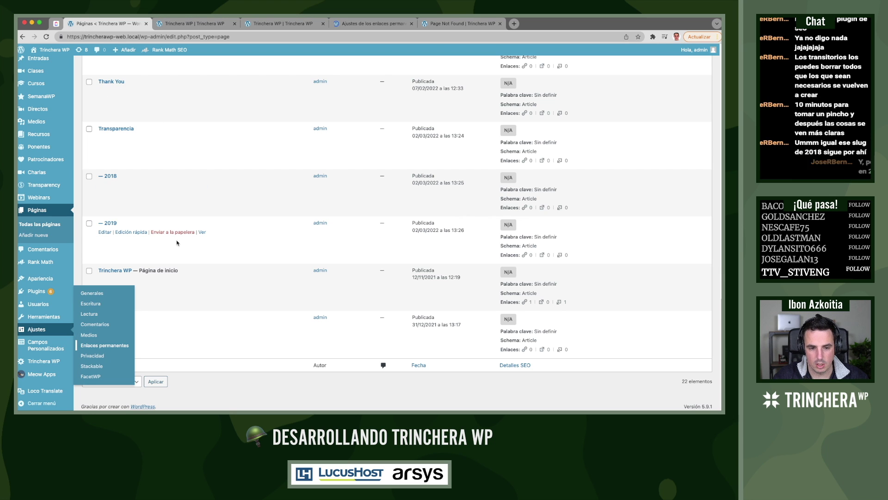
{"action": "left_click", "coordinate": [200, 233], "text": "super"}
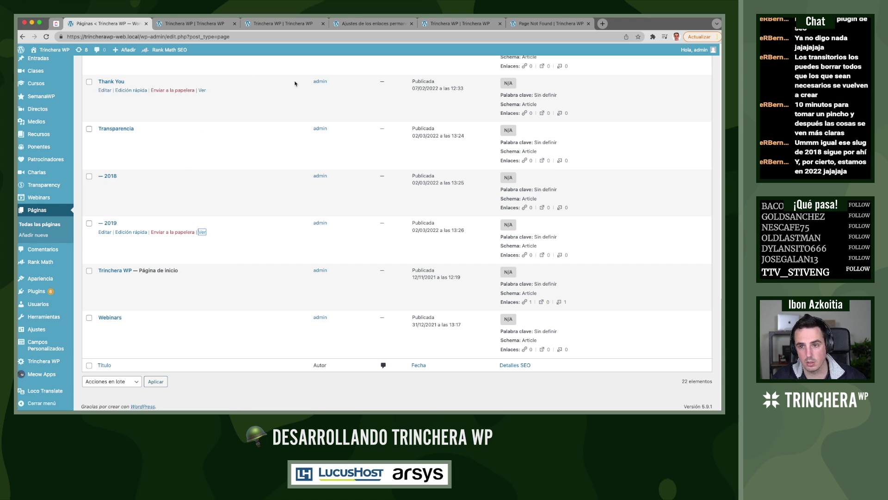
Check where the Transparencia and 2019 page tabs lead, review the permalink settings, and return to the pages list
{"action": "left_click", "coordinate": [531, 24]}
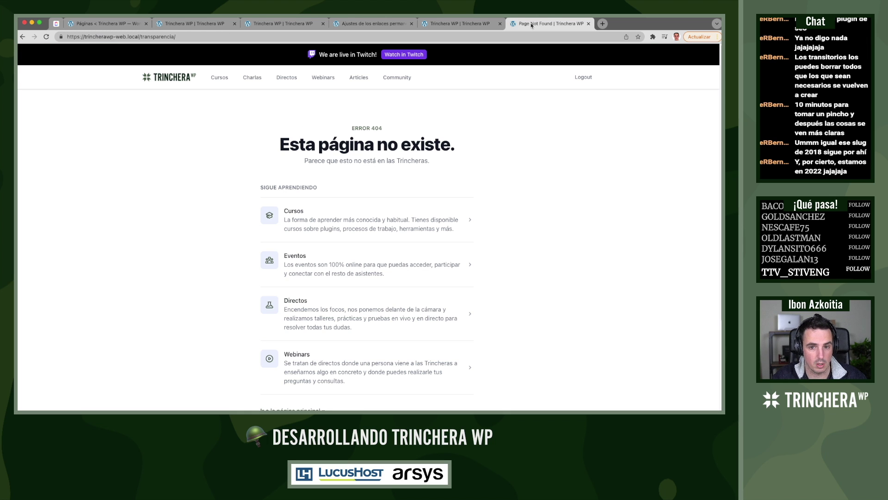
{"action": "left_click", "coordinate": [477, 24]}
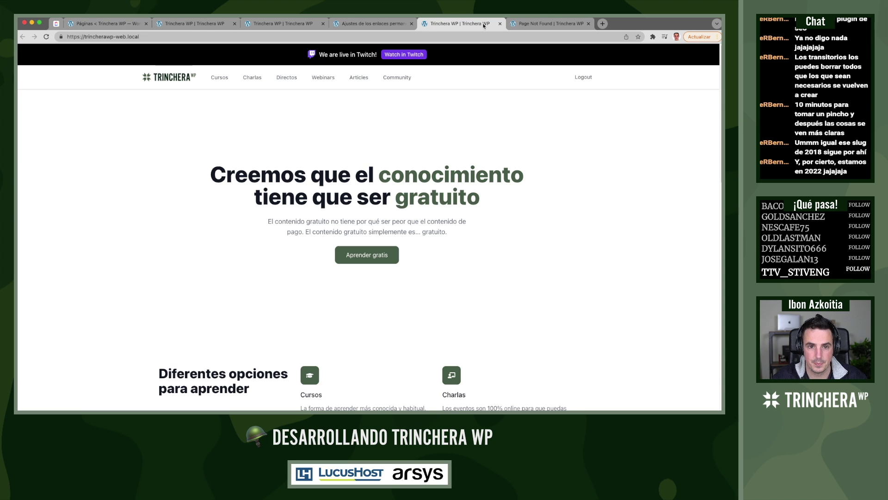
{"action": "left_click", "coordinate": [398, 25]}
{"action": "left_click", "coordinate": [295, 25]}
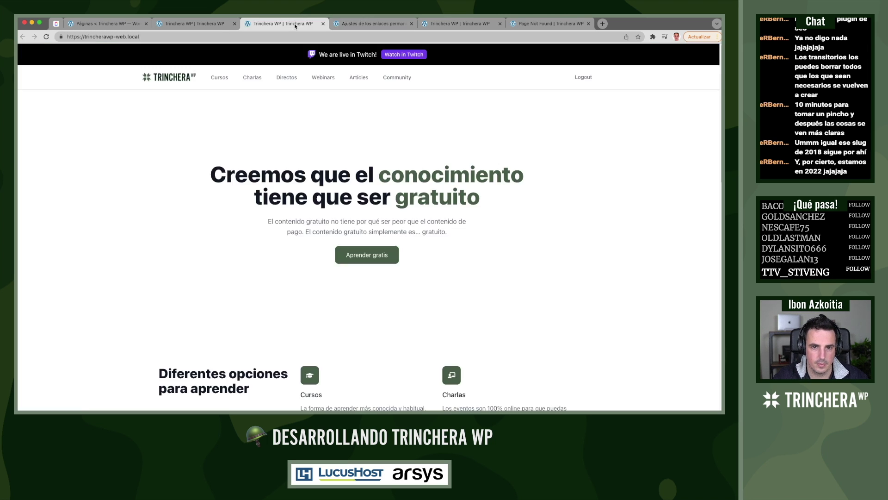
{"action": "left_click", "coordinate": [343, 25]}
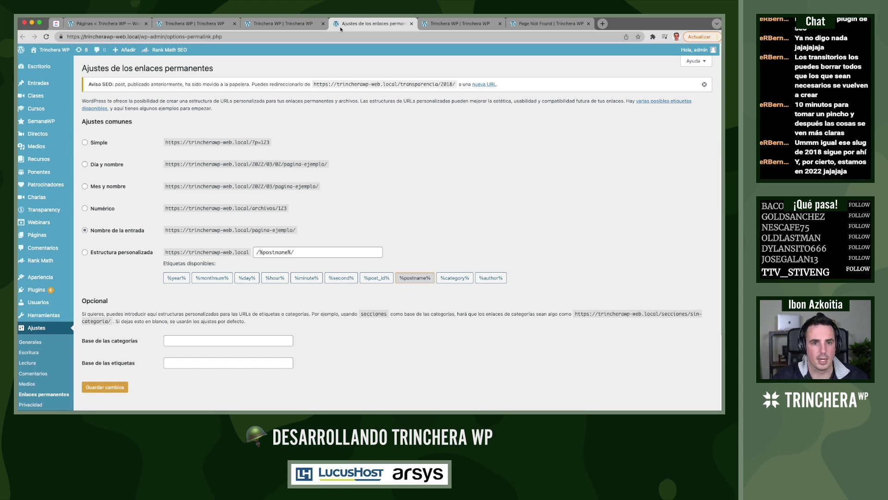
{"action": "left_click", "coordinate": [115, 26]}
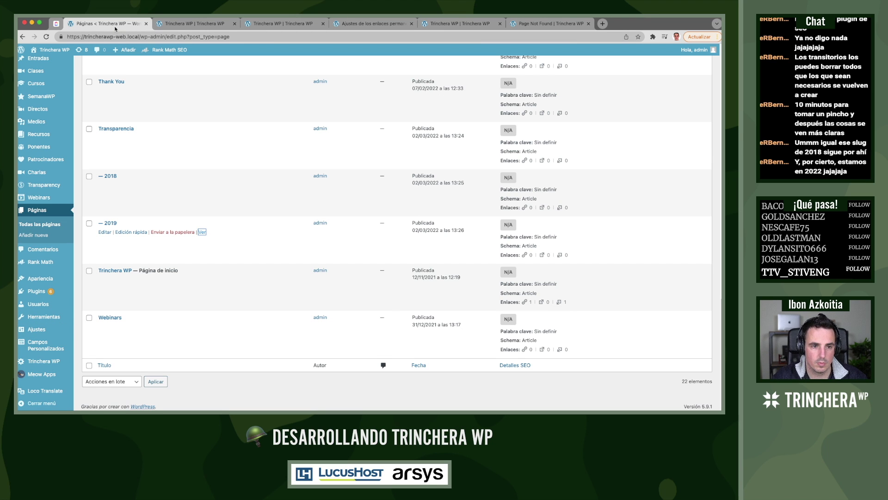
{"action": "key", "text": "super+Tab"}
{"action": "key", "text": "super+Tab"}
{"action": "key", "text": "super+Tab"}
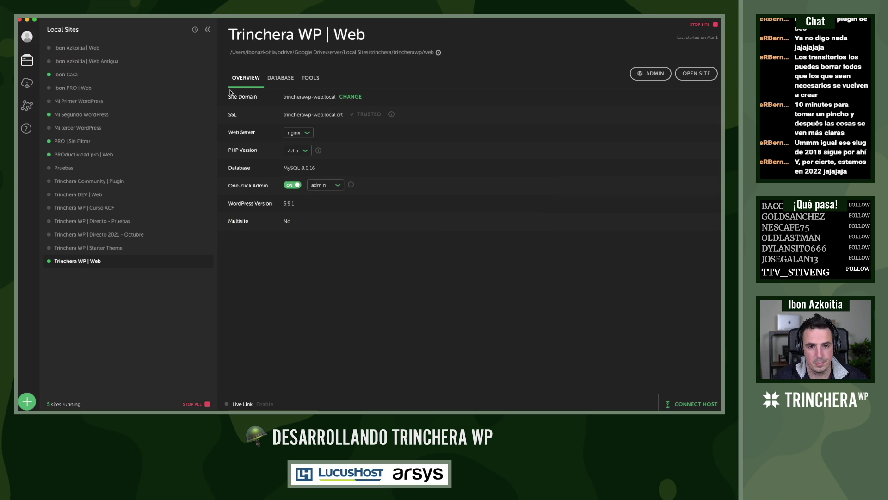
{"action": "key", "text": "super+Tab"}
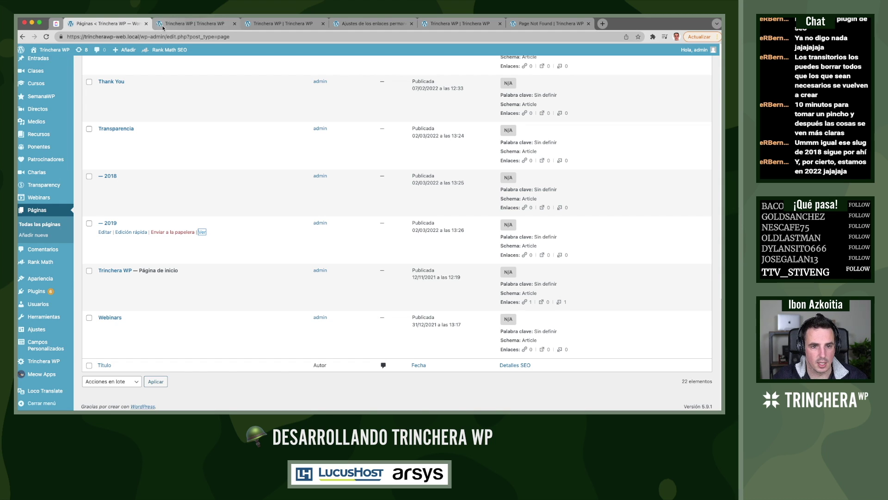
{"action": "left_click", "coordinate": [179, 25]}
{"action": "left_click", "coordinate": [114, 25]}
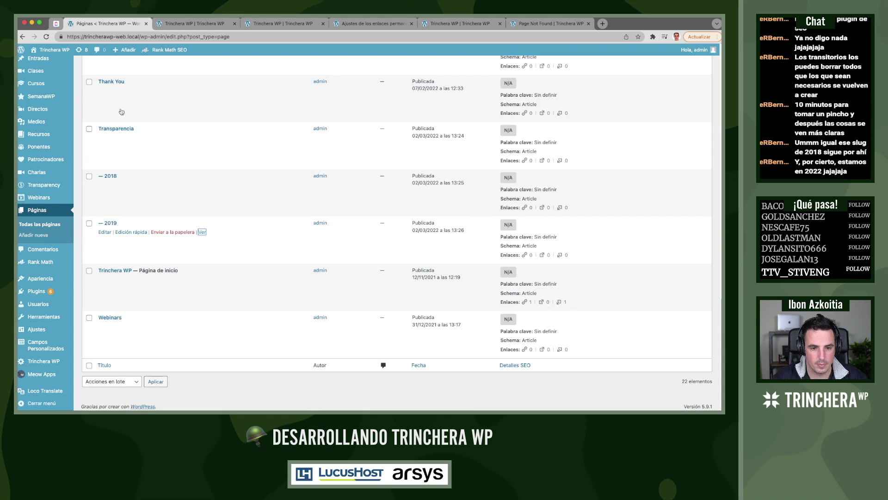
Change the 2019 page's slug to "del" through Quick Edit and update the page
{"action": "left_click", "coordinate": [124, 232]}
{"action": "left_click_drag", "start_coordinate": [125, 247], "coordinate": [183, 250]}
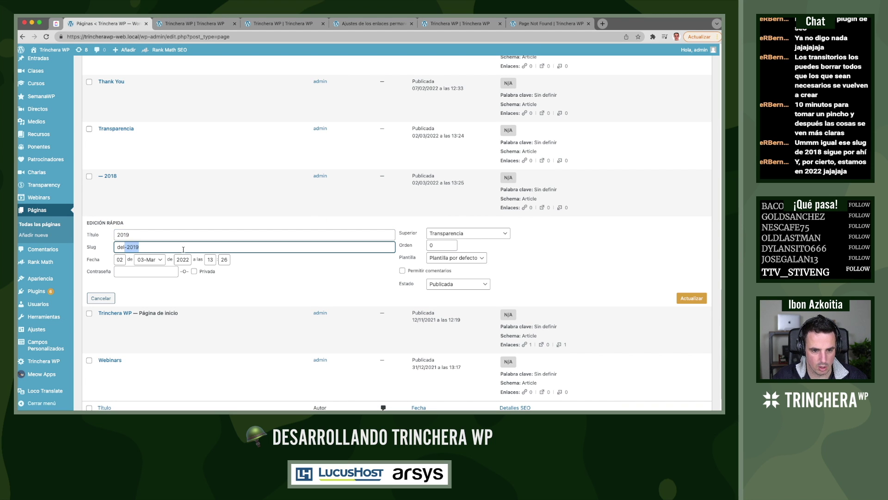
{"action": "key", "text": "BackSpace"}
{"action": "left_click", "coordinate": [680, 300]}
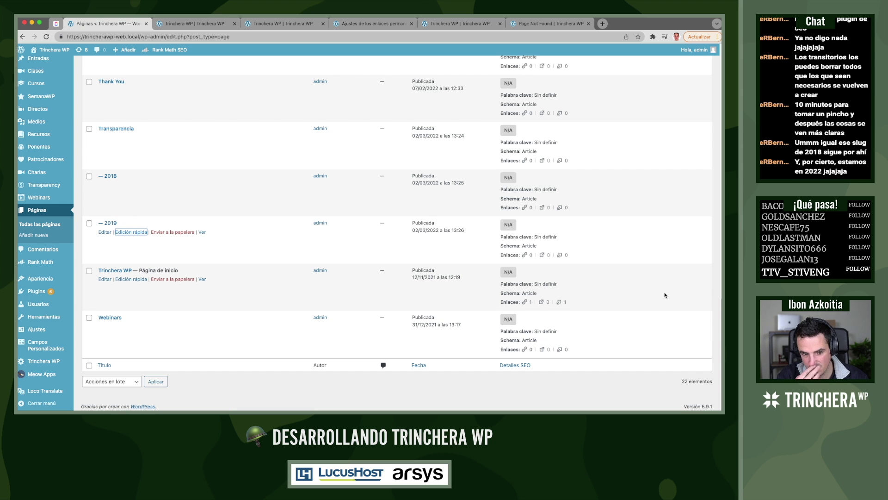
Close all the site preview and settings tabs, keeping only the pages list open
{"action": "left_click", "coordinate": [202, 231], "text": "super"}
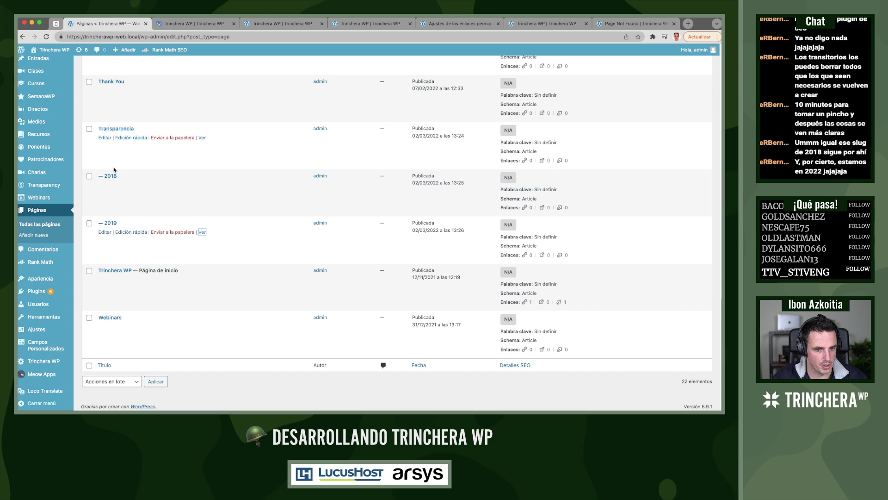
{"action": "left_click", "coordinate": [203, 25]}
{"action": "middle_click", "coordinate": [199, 25]}
{"action": "middle_click", "coordinate": [197, 25]}
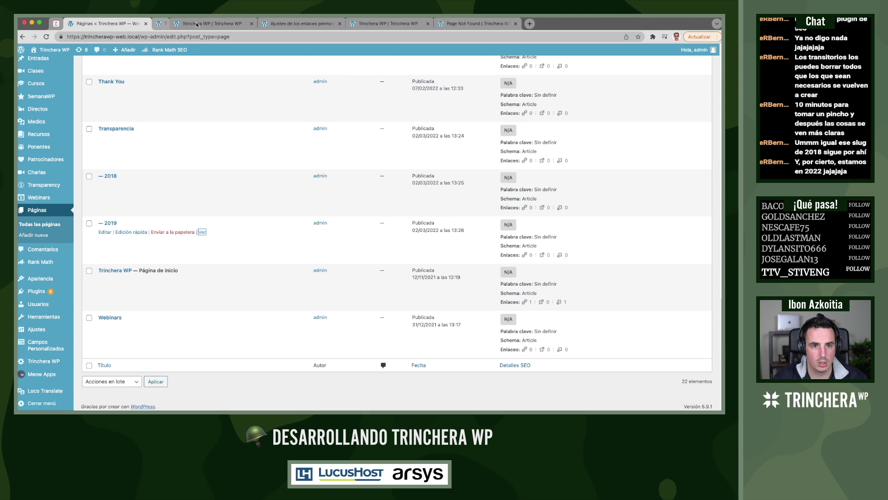
{"action": "middle_click", "coordinate": [197, 24]}
{"action": "middle_click", "coordinate": [197, 24]}
{"action": "middle_click", "coordinate": [197, 25]}
{"action": "middle_click", "coordinate": [196, 24]}
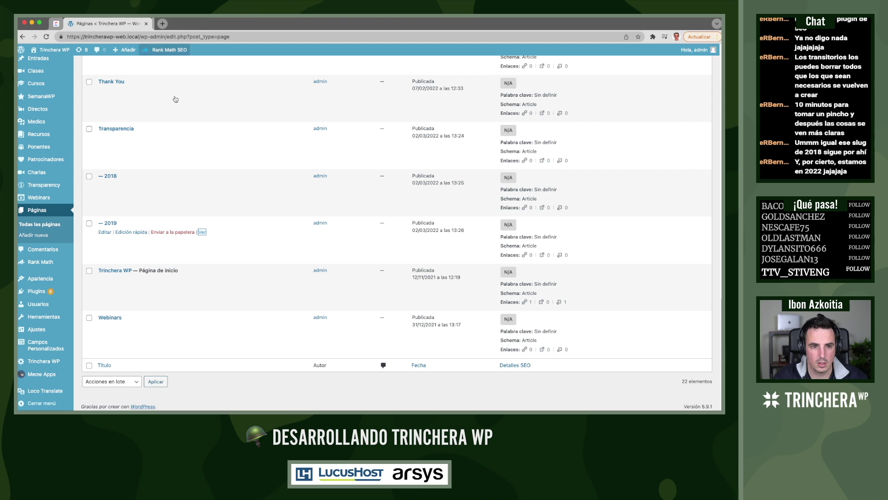
View the 2019 page in a fresh tab to test its URL, and return to the pages list
{"action": "middle_click", "coordinate": [203, 231]}
{"action": "left_click", "coordinate": [197, 26]}
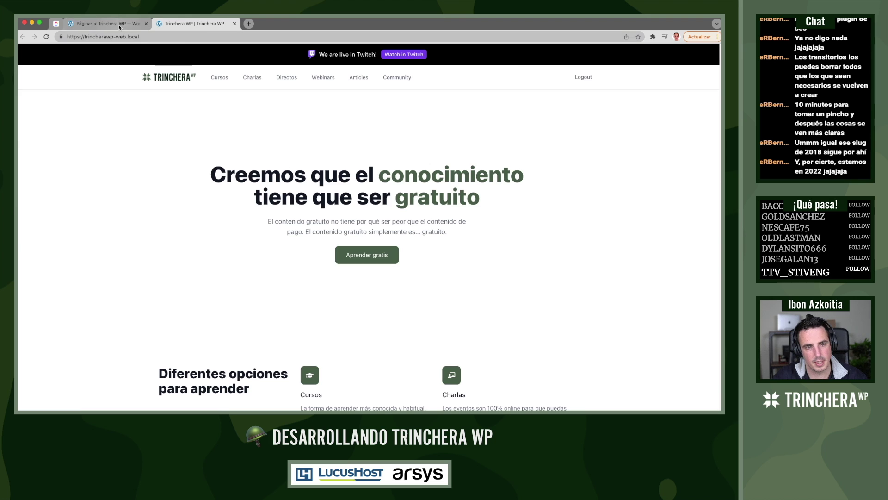
{"action": "left_click", "coordinate": [119, 26]}
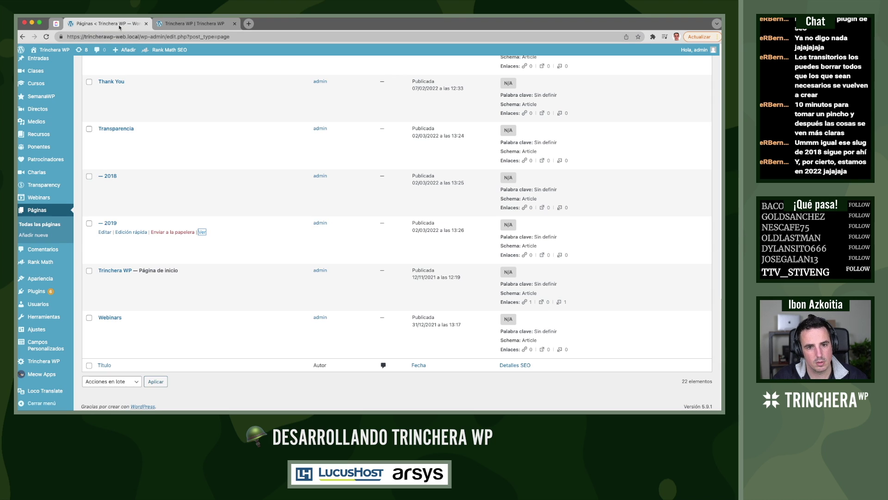
Set the 2019 page's parent to "Página principal (sin superior)", update it, and view the page on the site
{"action": "left_click", "coordinate": [131, 232]}
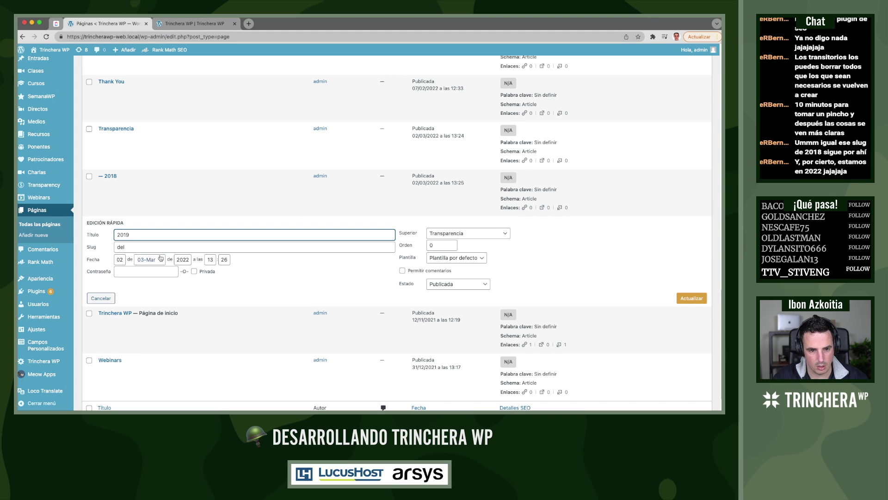
{"action": "left_click", "coordinate": [457, 236]}
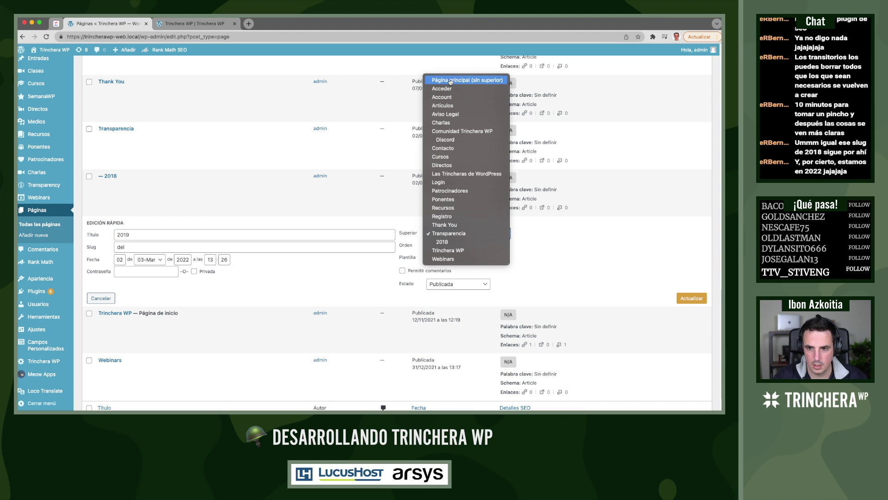
{"action": "left_click", "coordinate": [467, 80]}
{"action": "left_click", "coordinate": [686, 298]}
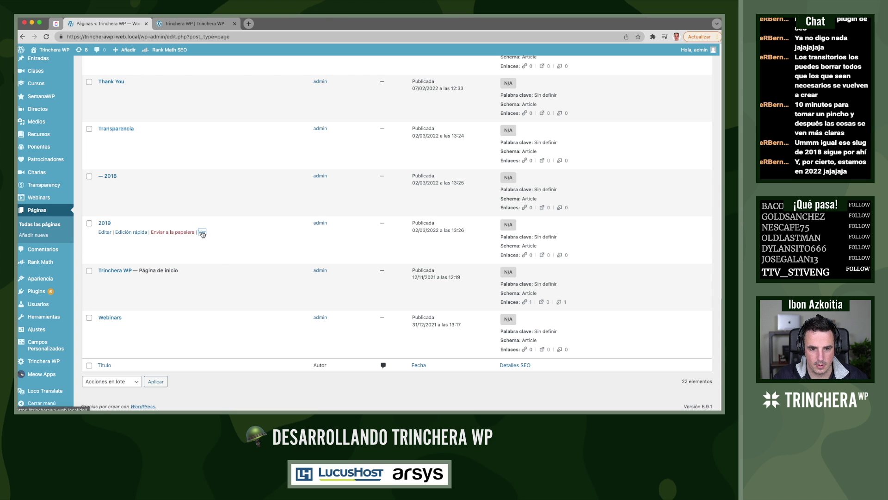
{"action": "left_click", "coordinate": [202, 233], "text": "super"}
{"action": "left_click", "coordinate": [255, 25]}
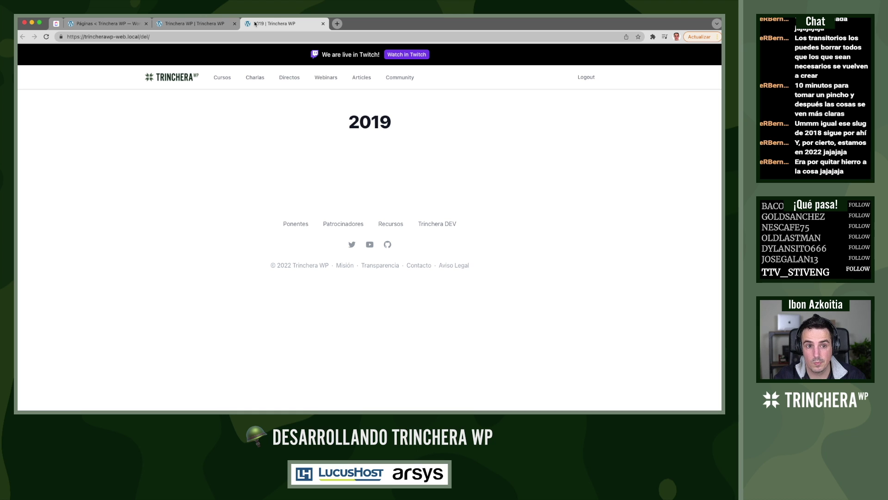
Set the 2019 page's slug to "2019" through Quick Edit, update it, and view the page in a new tab
{"action": "left_click", "coordinate": [95, 24]}
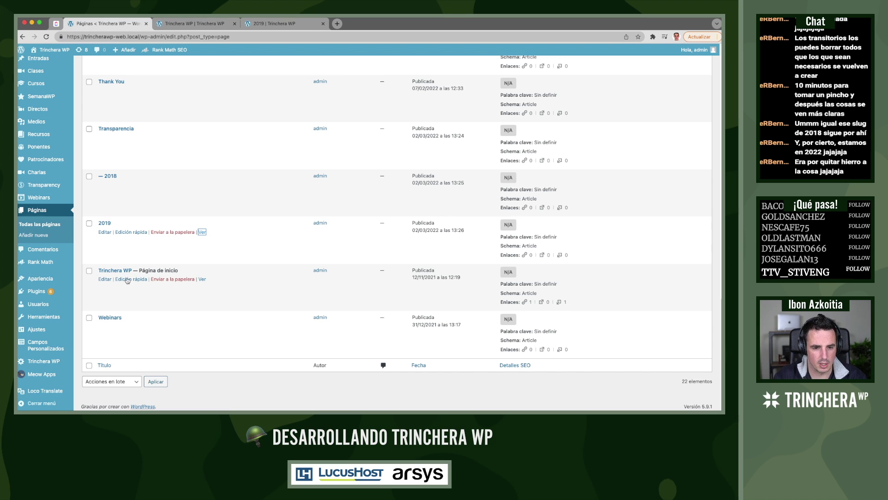
{"action": "left_click", "coordinate": [131, 232]}
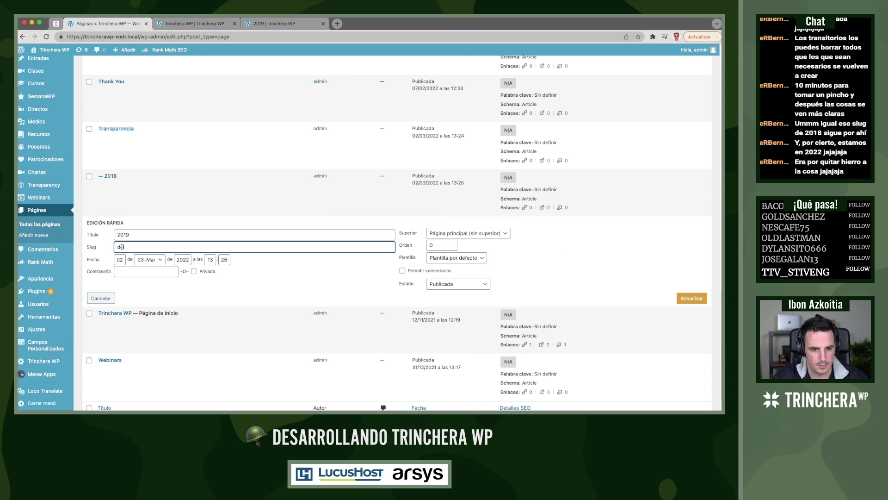
{"action": "double_click", "coordinate": [121, 246]}
{"action": "type", "text": "2019"}
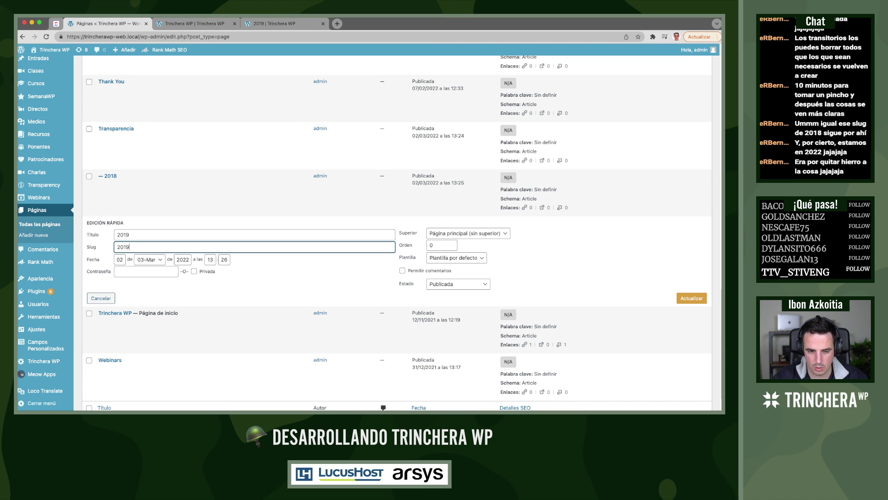
{"action": "left_click", "coordinate": [686, 300]}
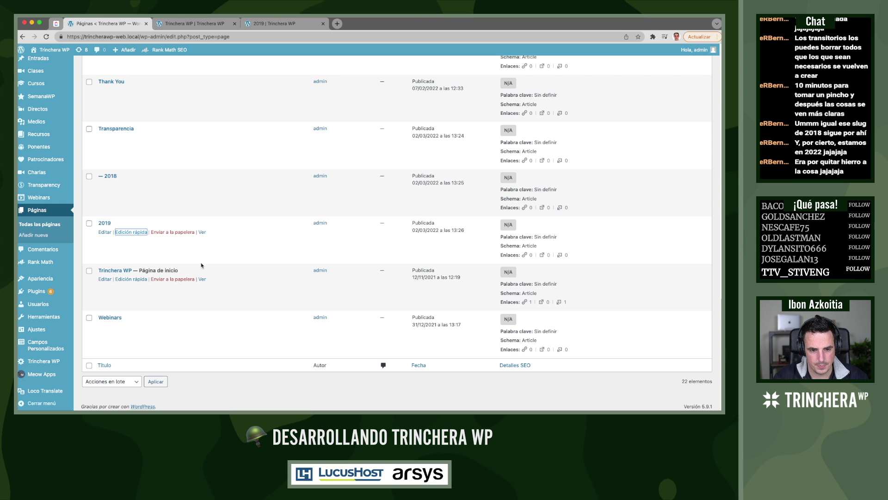
{"action": "left_click", "coordinate": [202, 231], "text": "super"}
{"action": "left_click", "coordinate": [361, 24]}
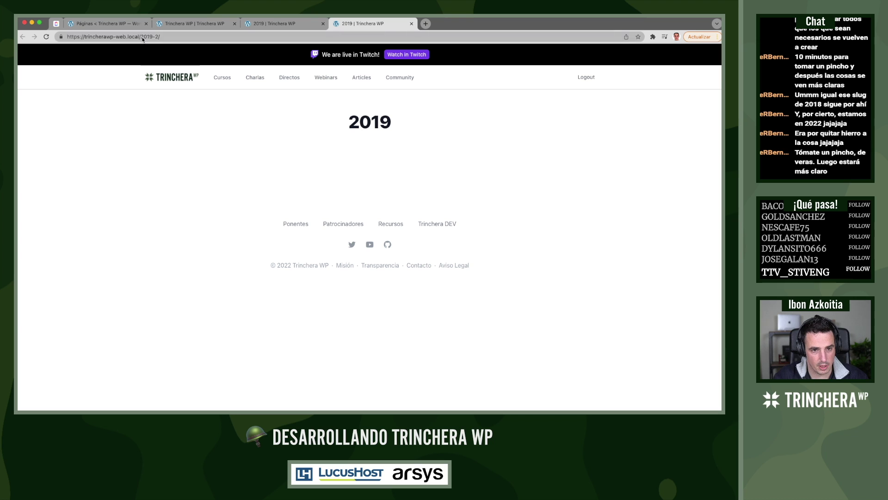
Switch to Local and open the database of the Trinchera WP | Web site in Adminer
{"action": "left_click_drag", "start_coordinate": [144, 37], "coordinate": [175, 38]}
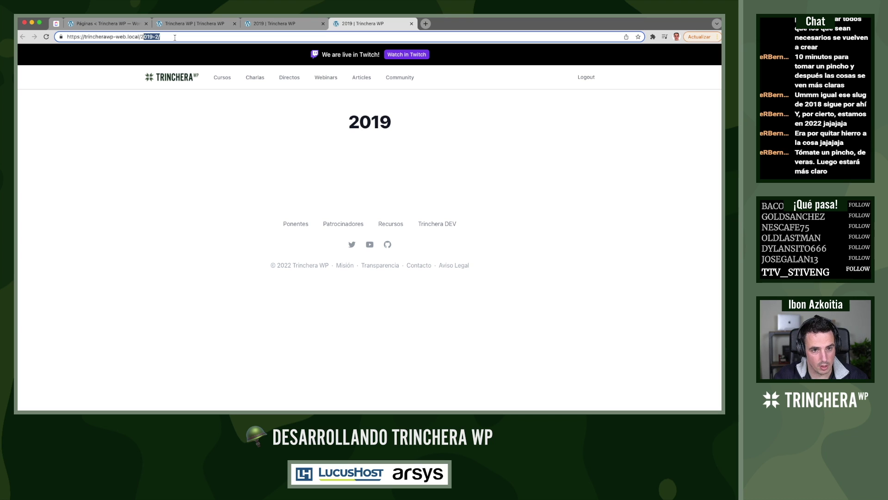
{"action": "key", "text": "super+Tab"}
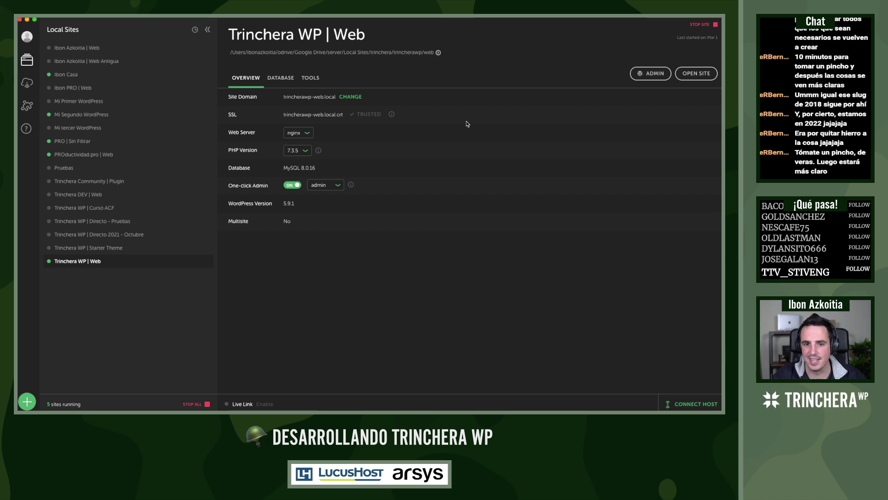
{"action": "left_click", "coordinate": [280, 77]}
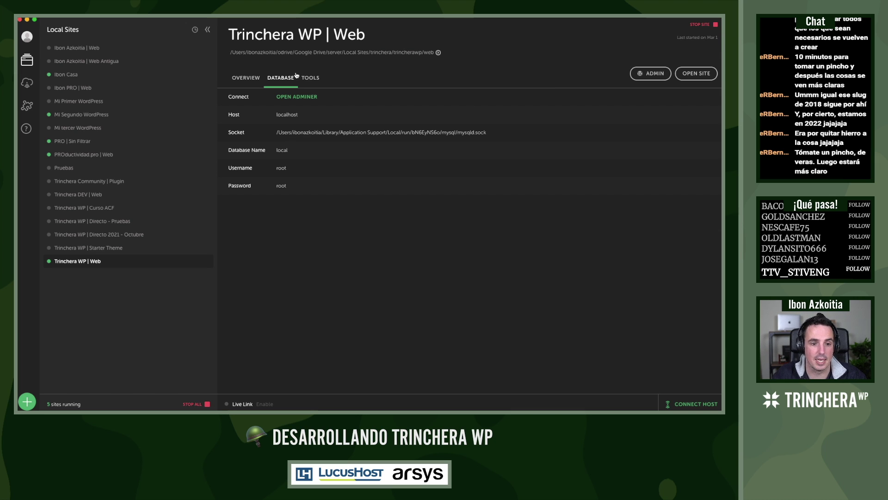
{"action": "left_click", "coordinate": [295, 98]}
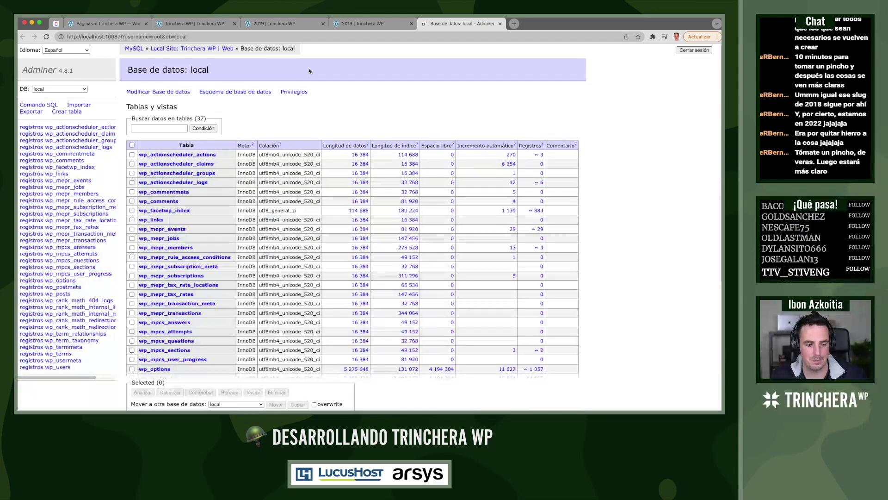
Search all database tables for "2019", check the matches in wp_rank_math_internal_links, and return to the table list
{"action": "left_click", "coordinate": [149, 129]}
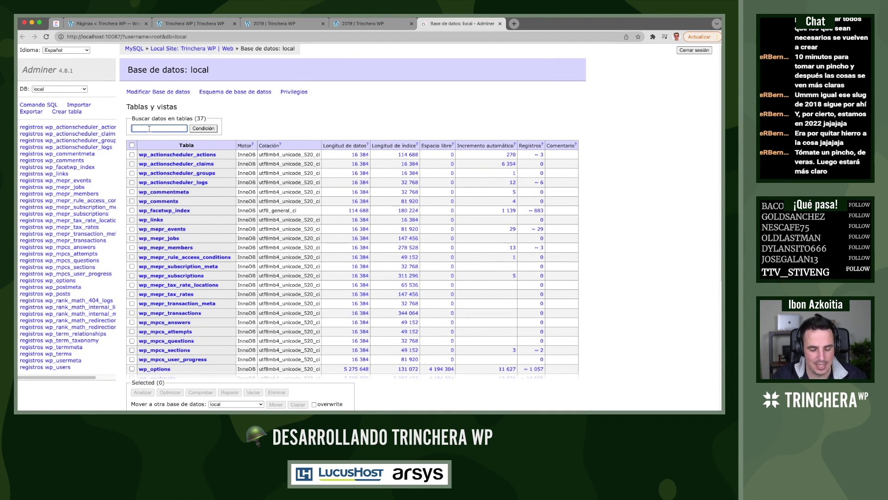
{"action": "type", "text": "2019"}
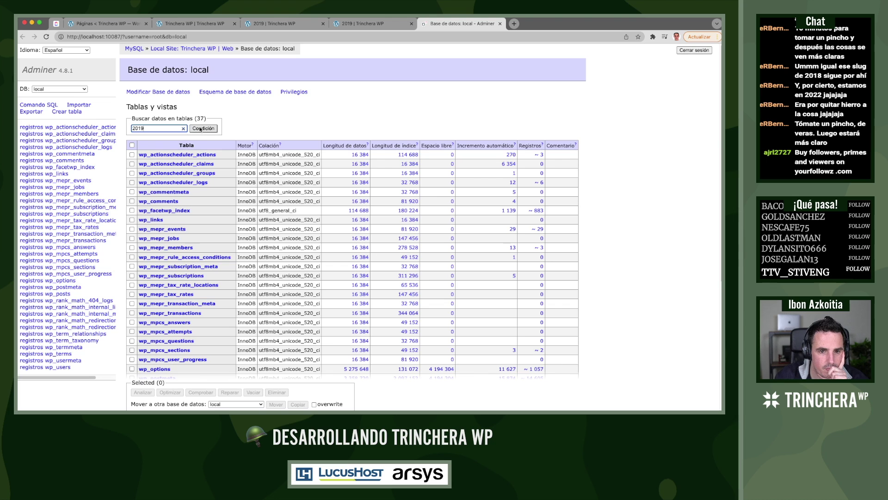
{"action": "left_click", "coordinate": [203, 128]}
{"action": "key", "text": "super+Tab"}
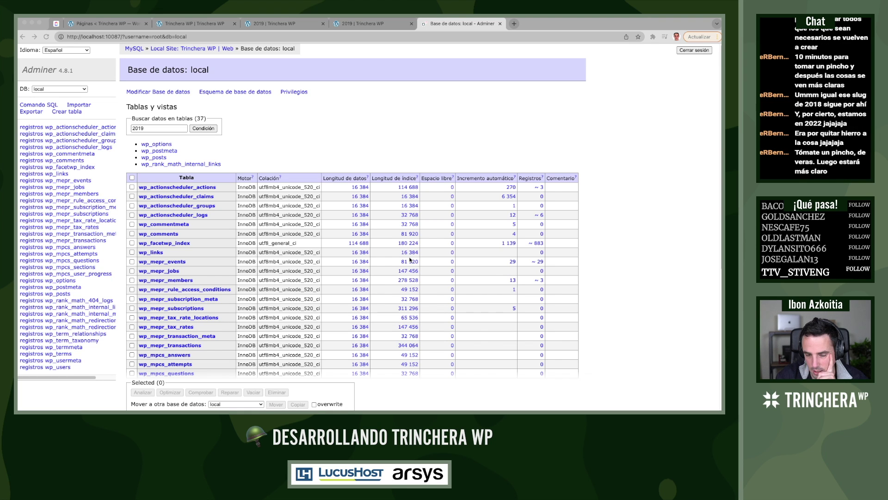
{"action": "key", "text": "super+Tab"}
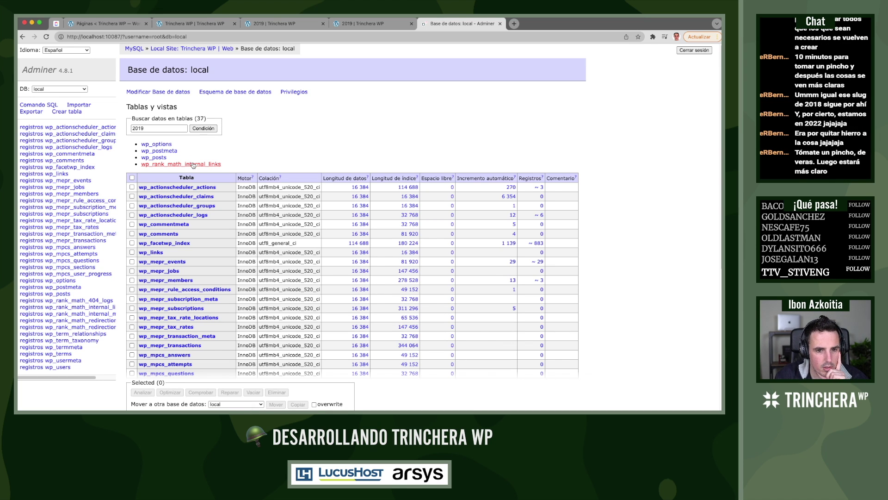
{"action": "left_click", "coordinate": [193, 164]}
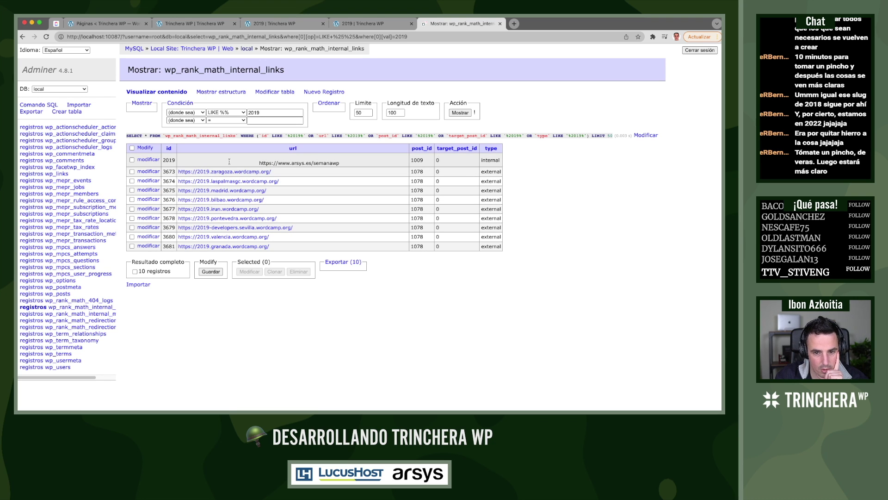
{"action": "left_click", "coordinate": [22, 36]}
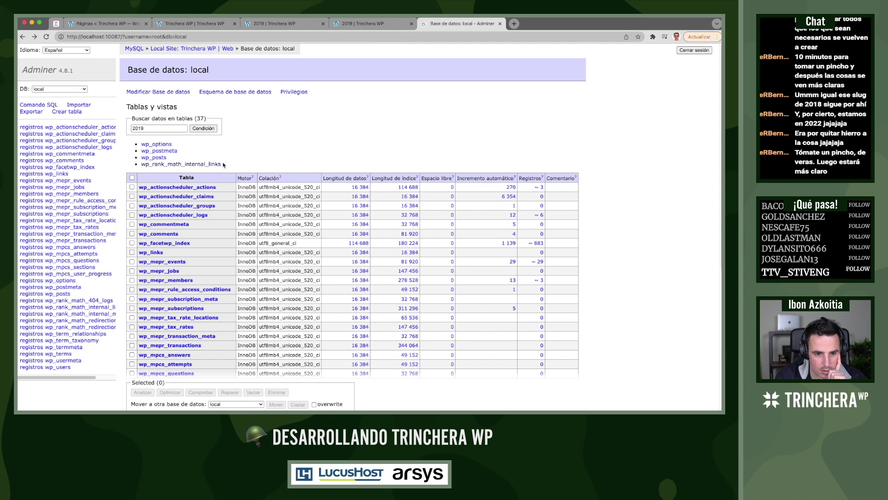
Open the wp_posts matches for "2019" and check the post_name of the 2019 page record
{"action": "left_click", "coordinate": [160, 158]}
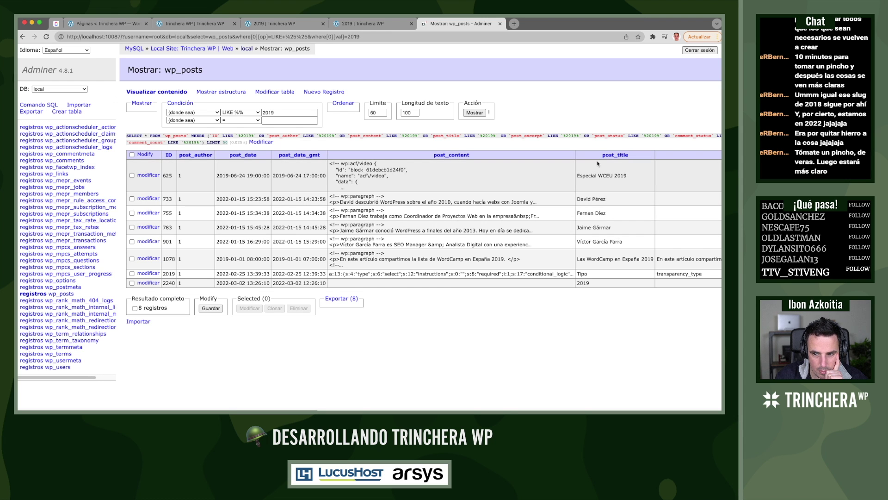
{"action": "scroll", "coordinate": [579, 274], "scroll_direction": "right", "scroll_amount": 3}
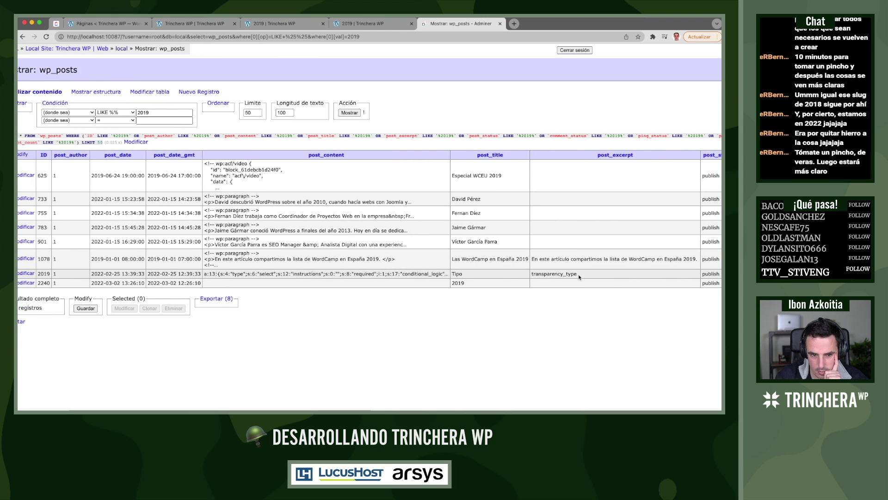
{"action": "scroll", "coordinate": [579, 277], "scroll_direction": "right", "scroll_amount": 10}
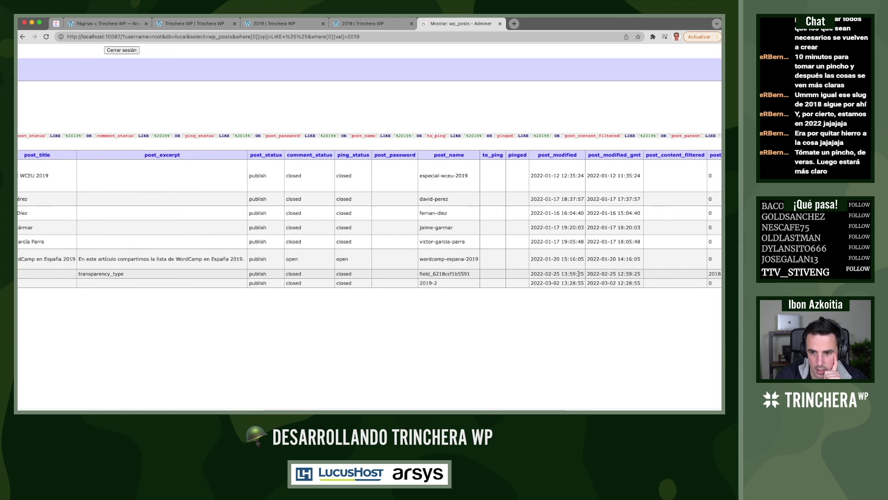
{"action": "scroll", "coordinate": [578, 274], "scroll_direction": "right", "scroll_amount": 1}
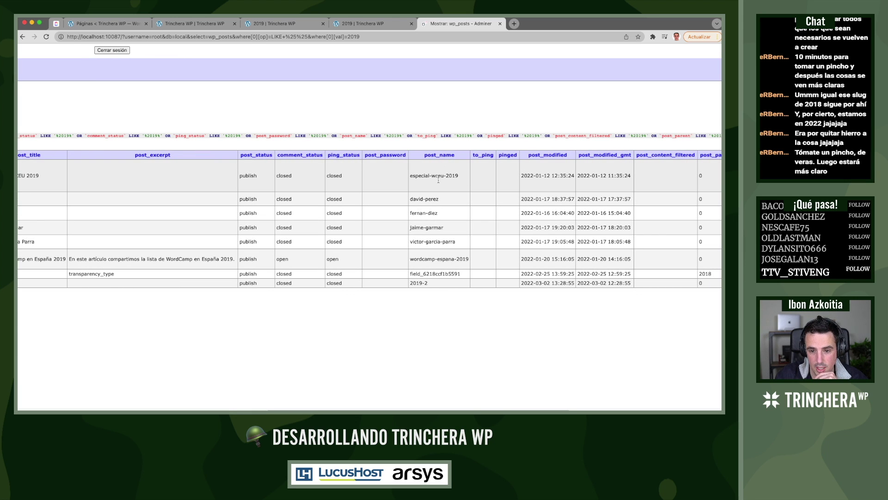
{"action": "left_click_drag", "start_coordinate": [428, 283], "coordinate": [411, 283]}
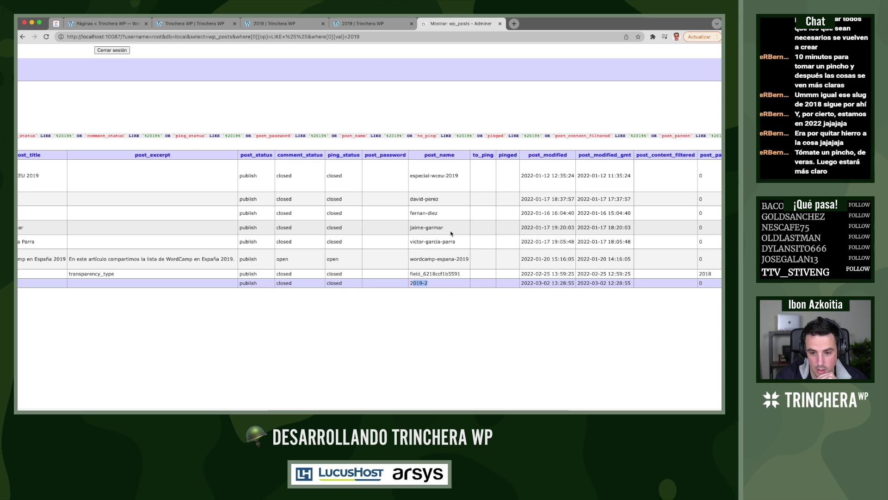
Compare the remaining columns of the matching wp_posts records, including post_title, post_status, post_parent, guid and post_type
{"action": "scroll", "coordinate": [451, 233], "scroll_direction": "right", "scroll_amount": 10}
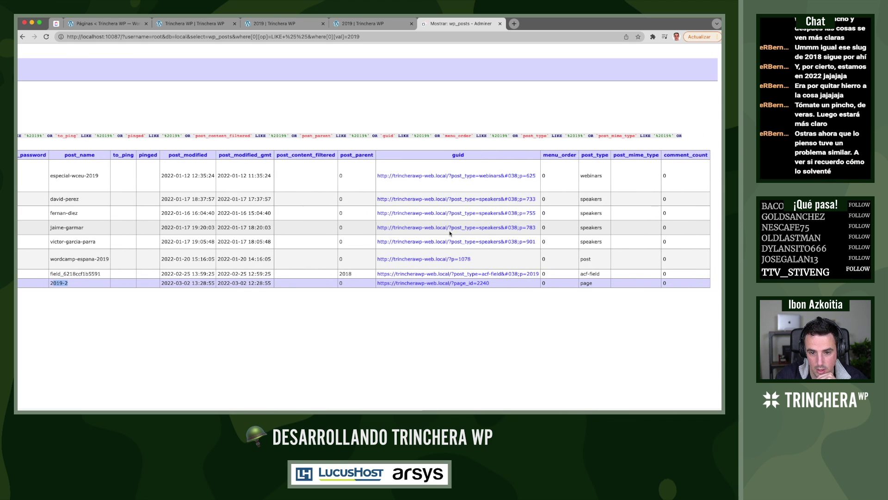
{"action": "scroll", "coordinate": [450, 233], "scroll_direction": "left", "scroll_amount": 15}
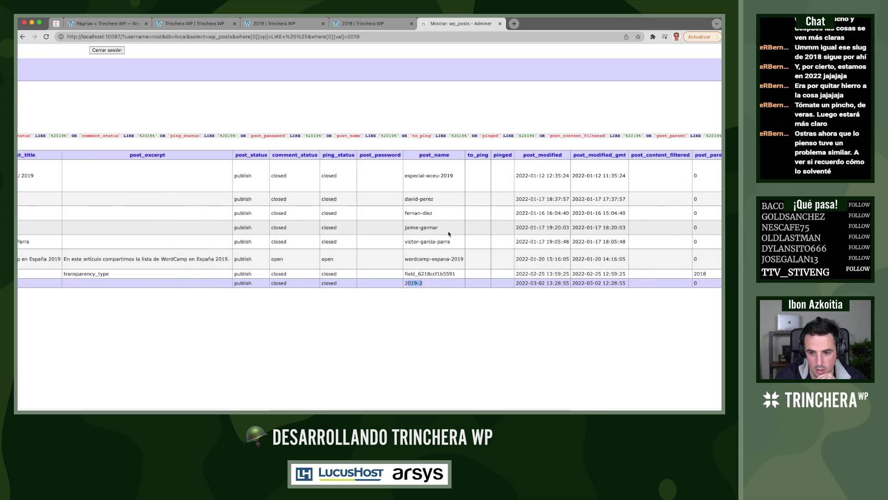
{"action": "scroll", "coordinate": [448, 235], "scroll_direction": "left", "scroll_amount": 10}
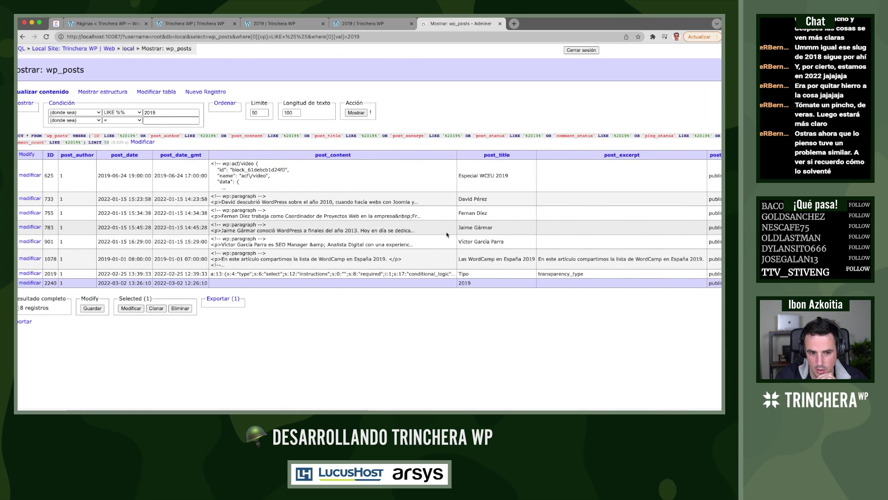
{"action": "scroll", "coordinate": [447, 235], "scroll_direction": "right", "scroll_amount": 8}
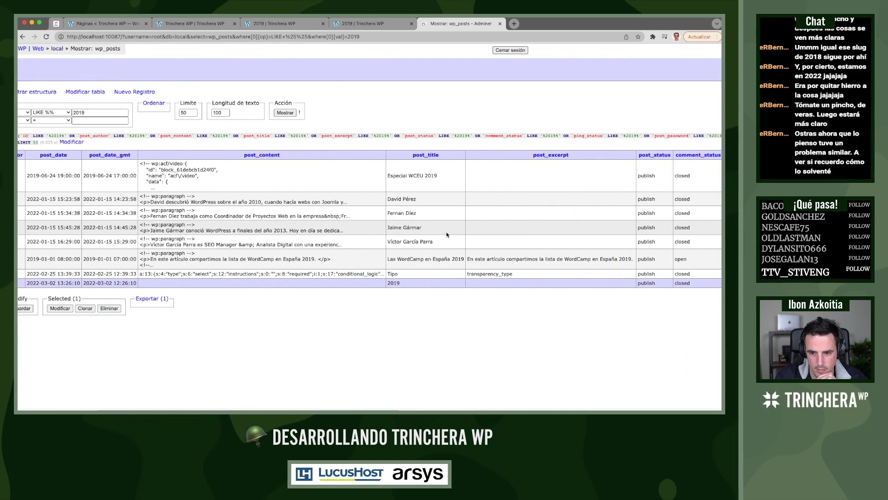
{"action": "scroll", "coordinate": [447, 234], "scroll_direction": "right", "scroll_amount": 3}
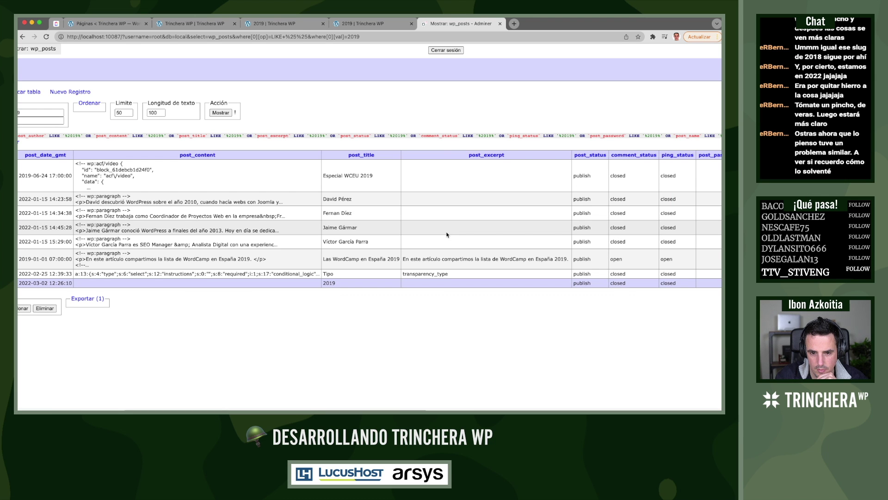
{"action": "scroll", "coordinate": [447, 235], "scroll_direction": "right", "scroll_amount": 6}
{"action": "scroll", "coordinate": [447, 234], "scroll_direction": "right", "scroll_amount": 18}
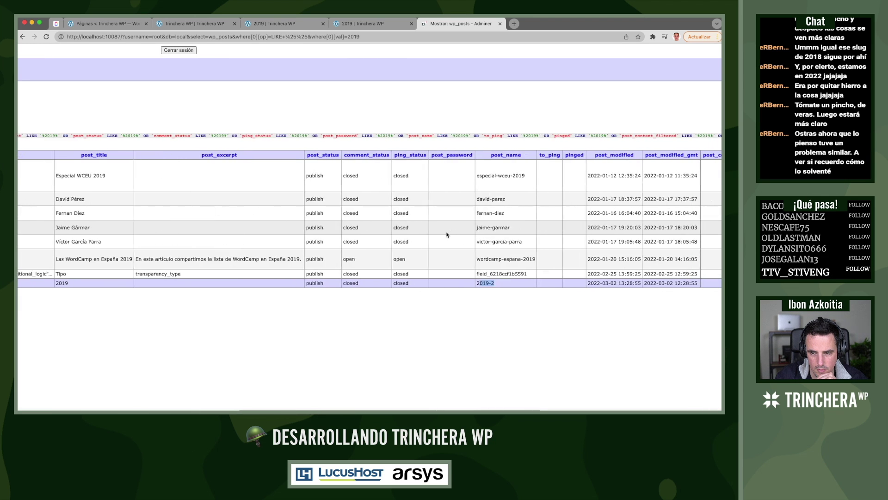
{"action": "scroll", "coordinate": [447, 234], "scroll_direction": "right", "scroll_amount": 6}
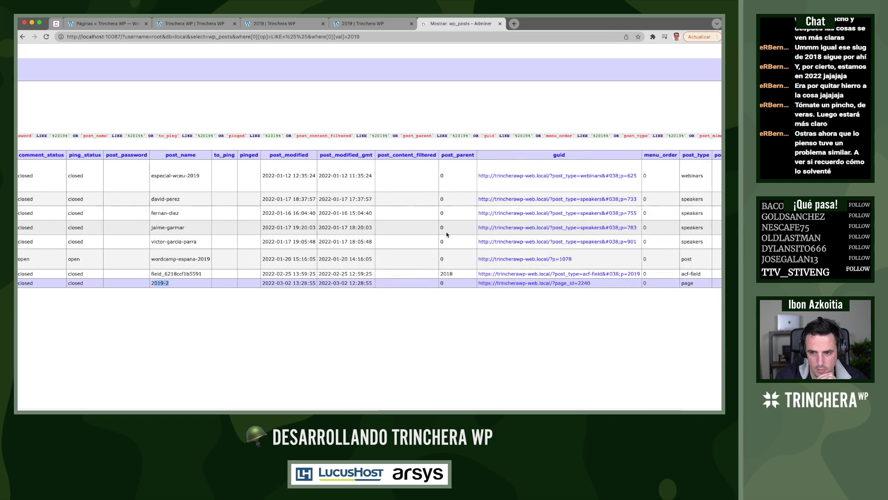
{"action": "scroll", "coordinate": [447, 234], "scroll_direction": "right", "scroll_amount": 5}
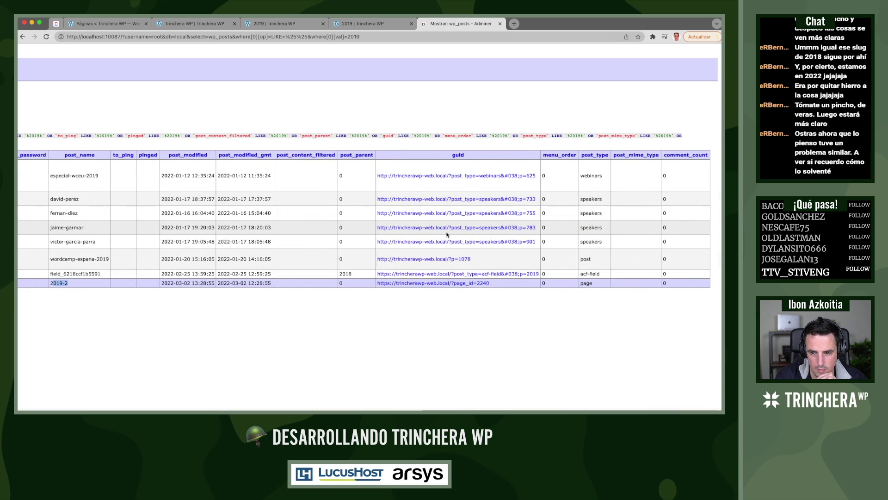
View the guid link of the acf-field record with ID 2019 in a new tab, and close that tab
{"action": "left_click", "coordinate": [484, 274]}
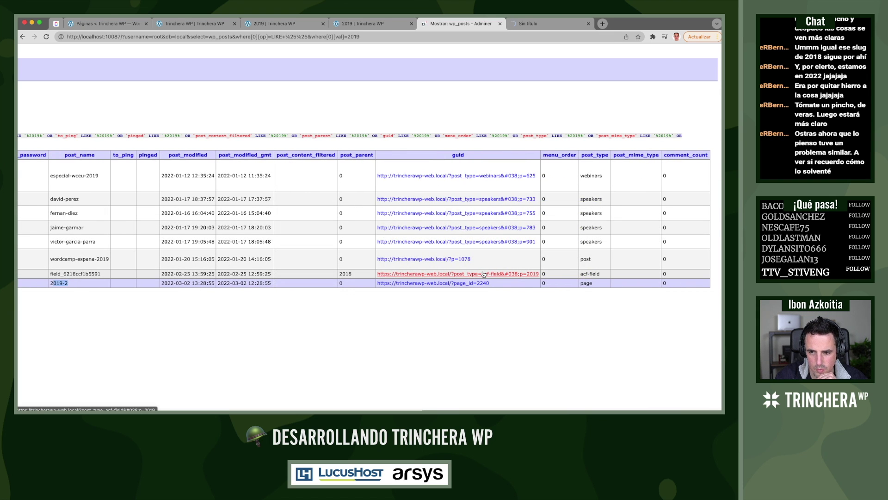
{"action": "left_click", "coordinate": [532, 24]}
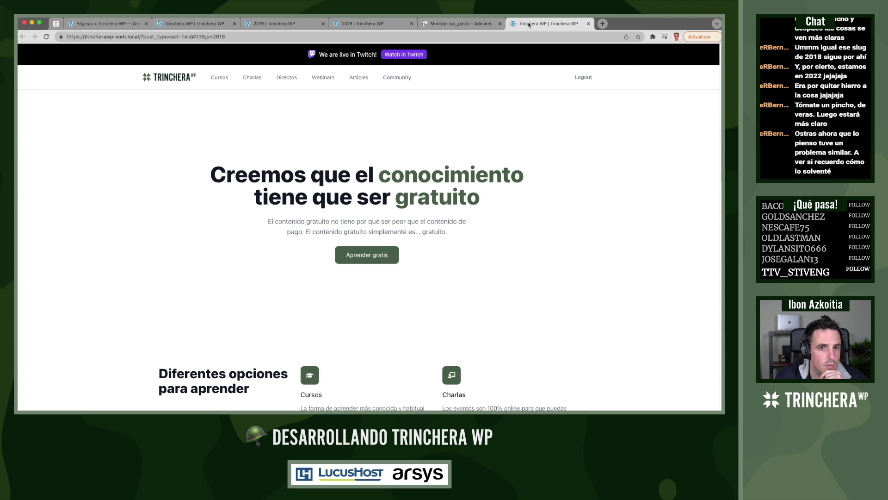
{"action": "key", "text": "super+w"}
Check the post_parent value of the transparency_type field record in the wp_posts results
{"action": "scroll", "coordinate": [391, 226], "scroll_direction": "right", "scroll_amount": 10}
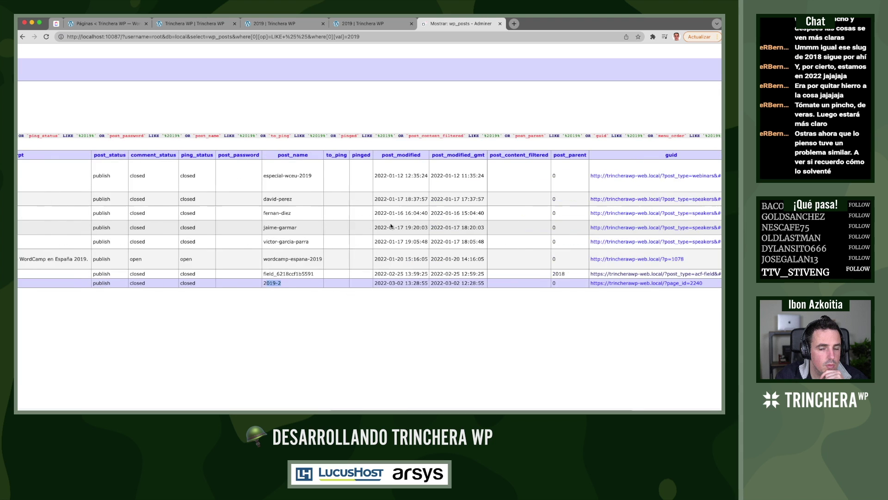
{"action": "scroll", "coordinate": [463, 231], "scroll_direction": "right", "scroll_amount": 5}
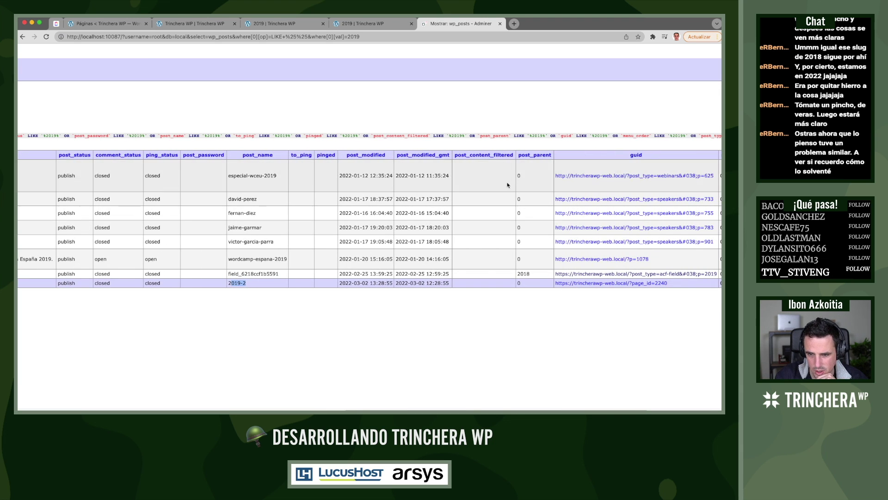
{"action": "scroll", "coordinate": [337, 244], "scroll_direction": "left", "scroll_amount": 8}
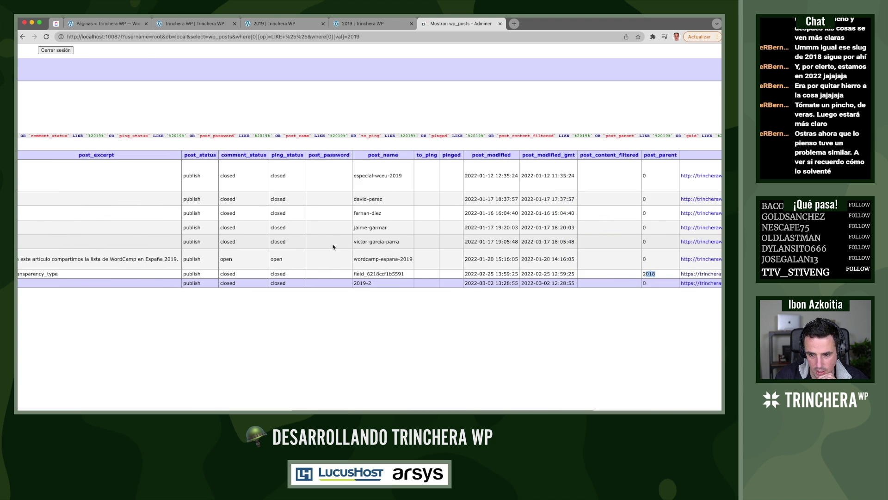
{"action": "scroll", "coordinate": [329, 244], "scroll_direction": "left", "scroll_amount": 10}
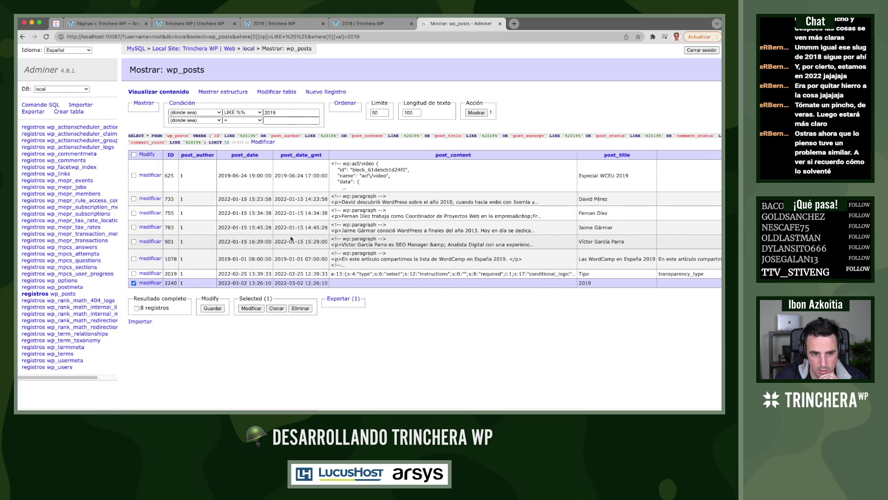
Open the unfiltered wp_posts records in a new tab, page back from page 32 to page 28 and examine the records around ID 2019
{"action": "left_click", "coordinate": [55, 295], "text": "super"}
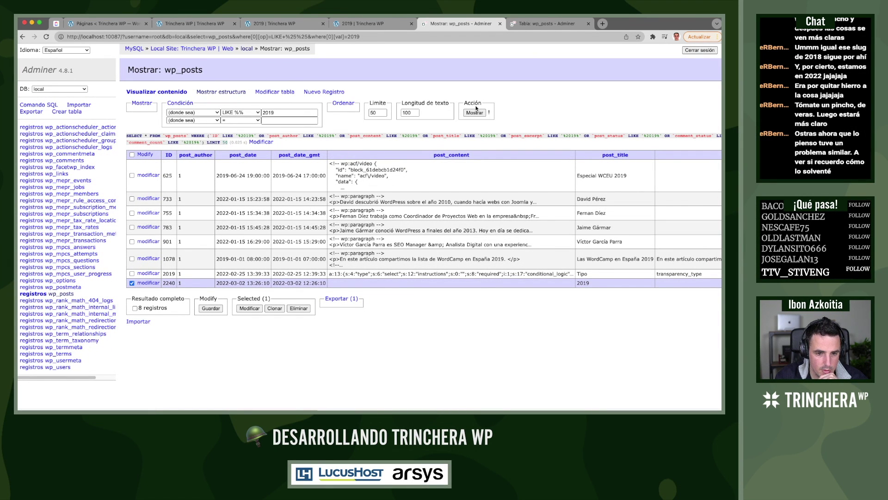
{"action": "left_click", "coordinate": [525, 24]}
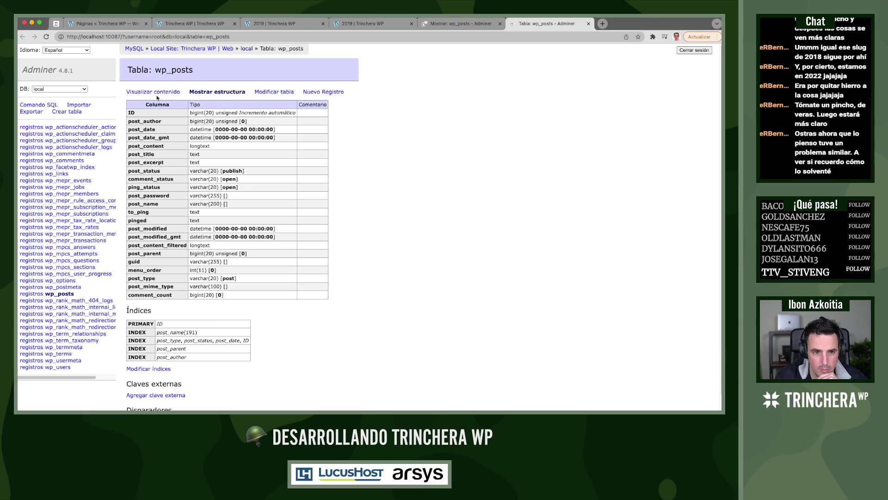
{"action": "scroll", "coordinate": [223, 279], "scroll_direction": "down", "scroll_amount": 10}
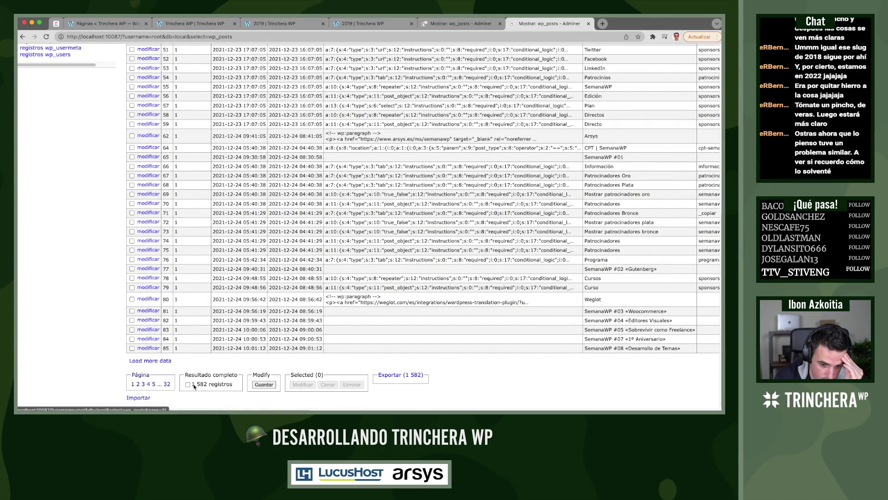
{"action": "left_click", "coordinate": [167, 384]}
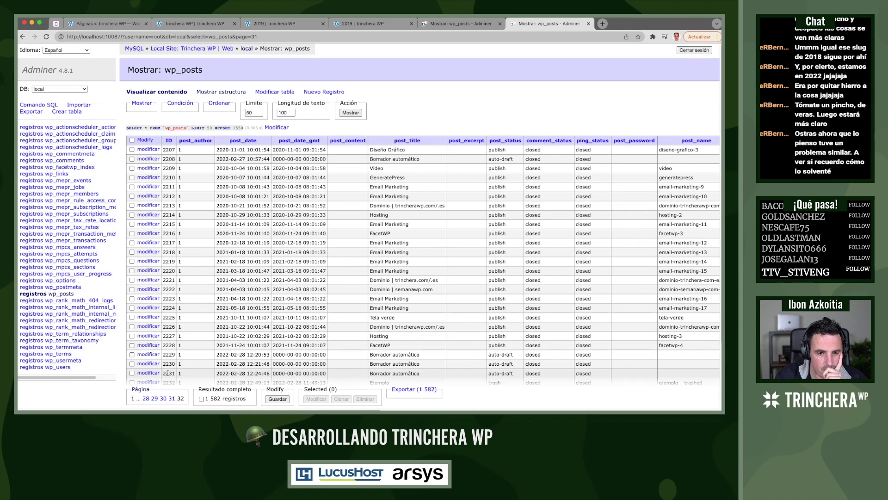
{"action": "left_click", "coordinate": [172, 399]}
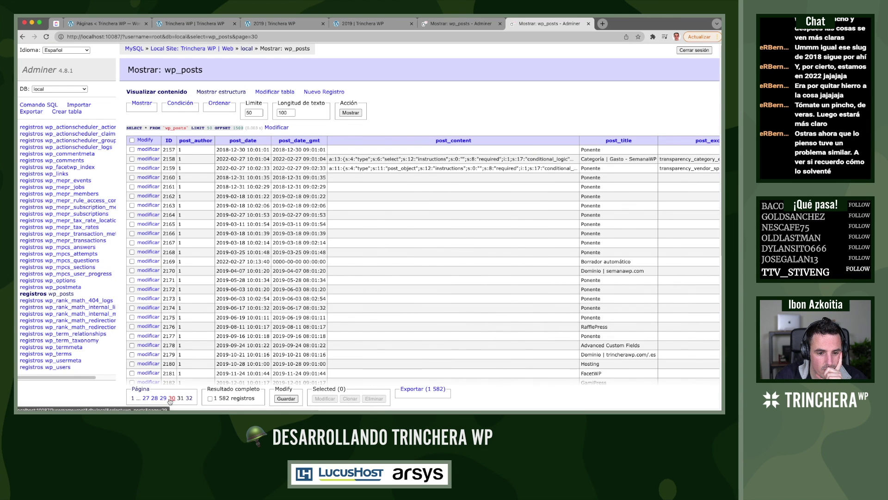
{"action": "left_click", "coordinate": [171, 398]}
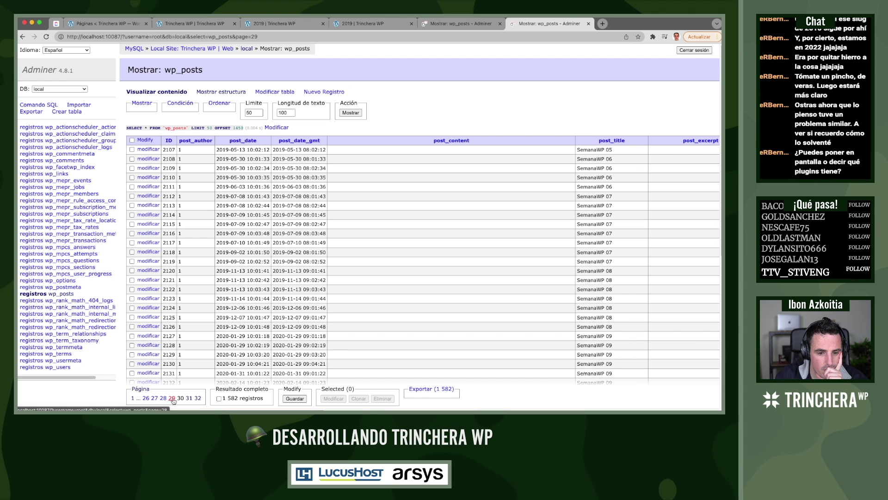
{"action": "left_click", "coordinate": [171, 398]}
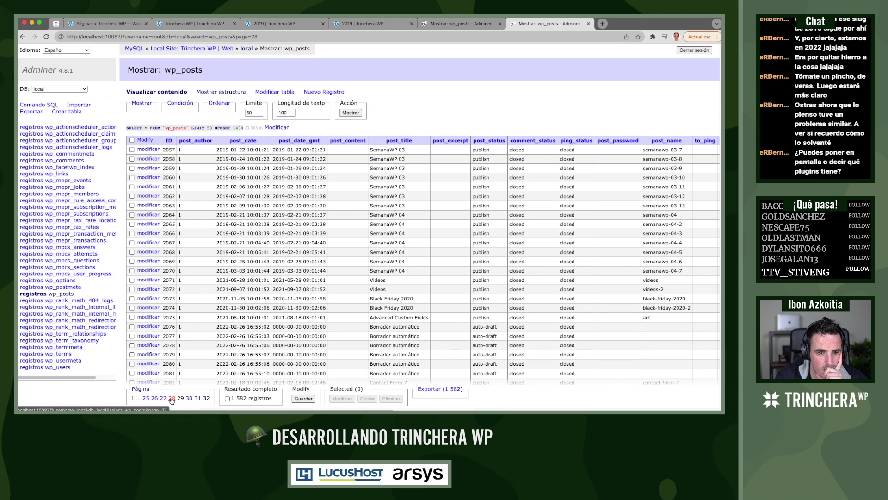
{"action": "left_click", "coordinate": [172, 399]}
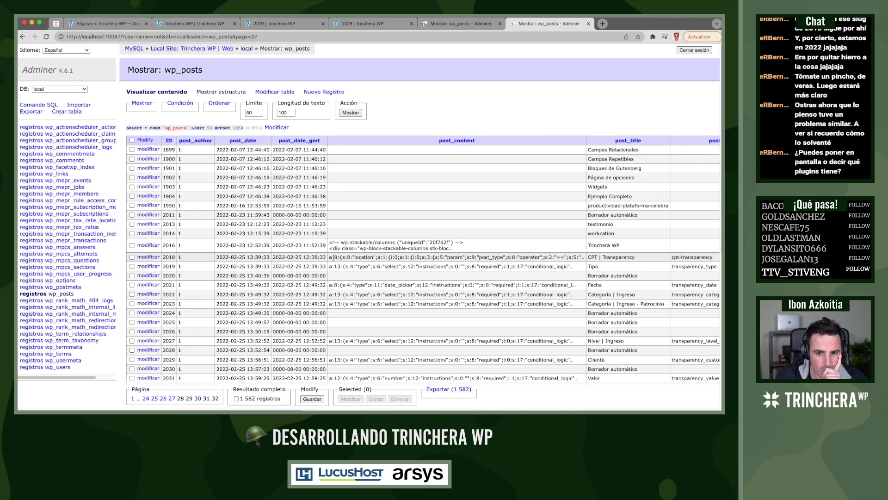
{"action": "scroll", "coordinate": [559, 264], "scroll_direction": "right", "scroll_amount": 10}
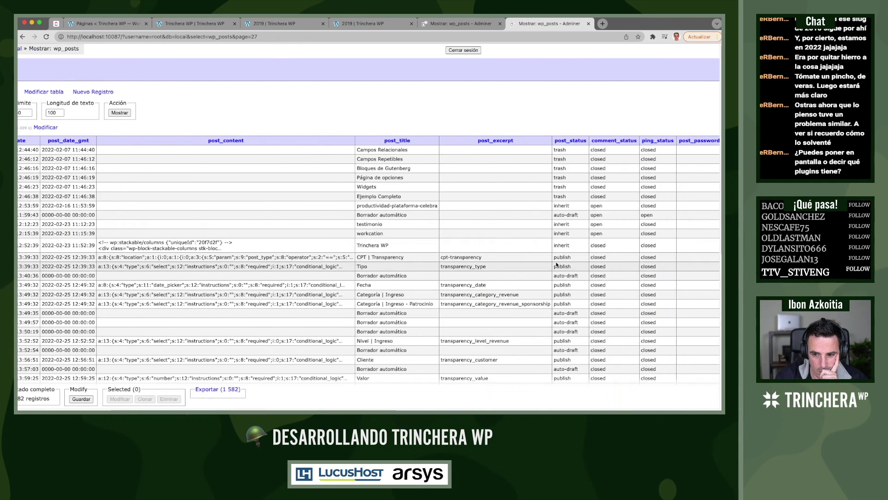
Recheck the post_title and post_name of the 2019 page record in the filtered wp_posts results
{"action": "left_click", "coordinate": [458, 23]}
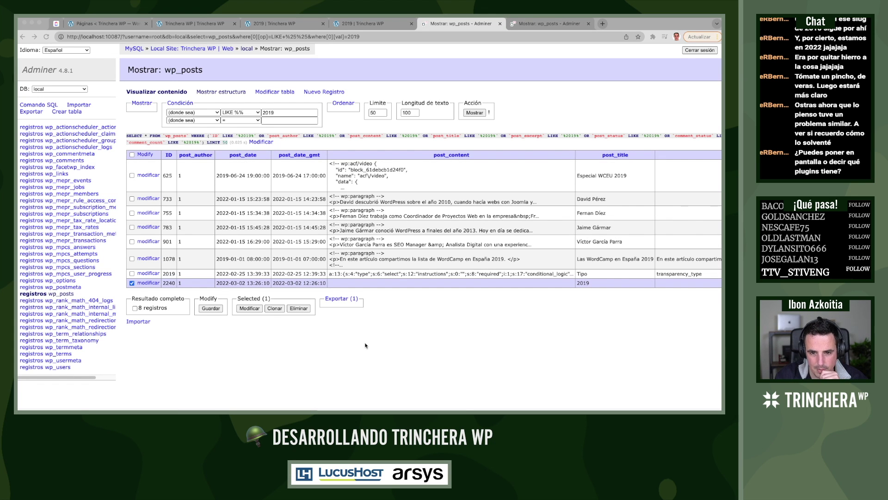
{"action": "scroll", "coordinate": [462, 287], "scroll_direction": "right", "scroll_amount": 4}
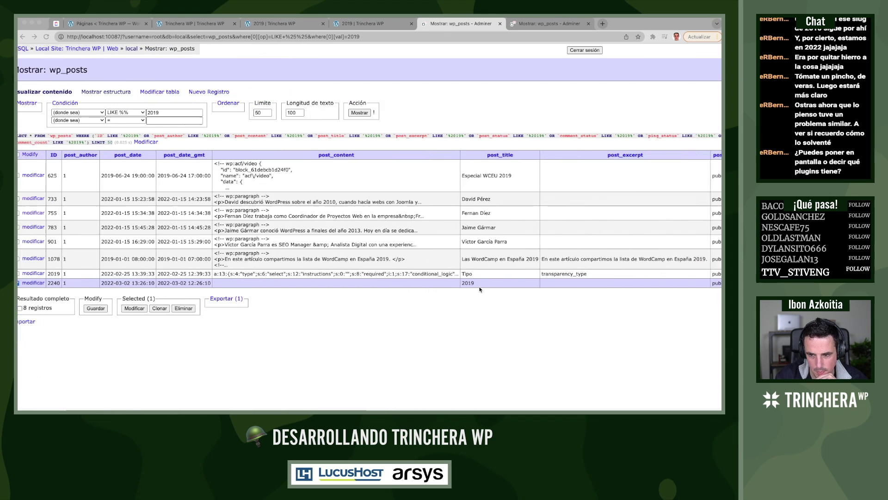
{"action": "left_click", "coordinate": [438, 285]}
{"action": "double_click", "coordinate": [458, 285]}
{"action": "scroll", "coordinate": [465, 293], "scroll_direction": "right", "scroll_amount": 8}
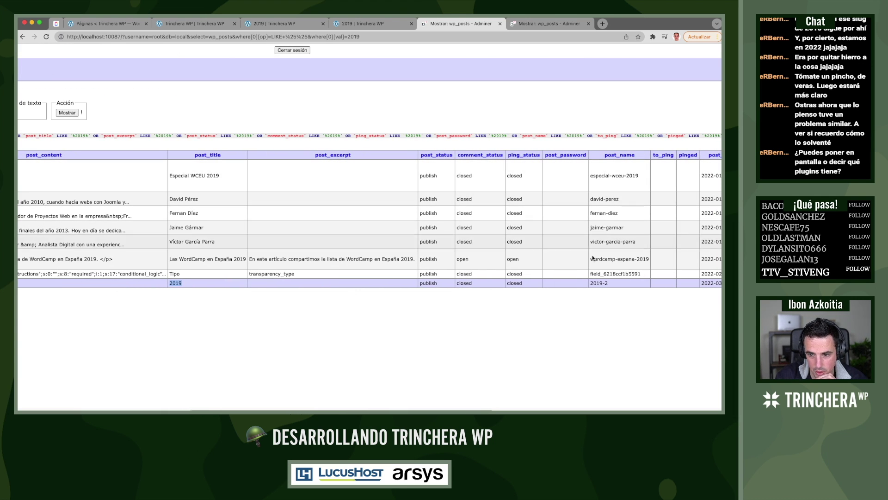
{"action": "left_click", "coordinate": [606, 282]}
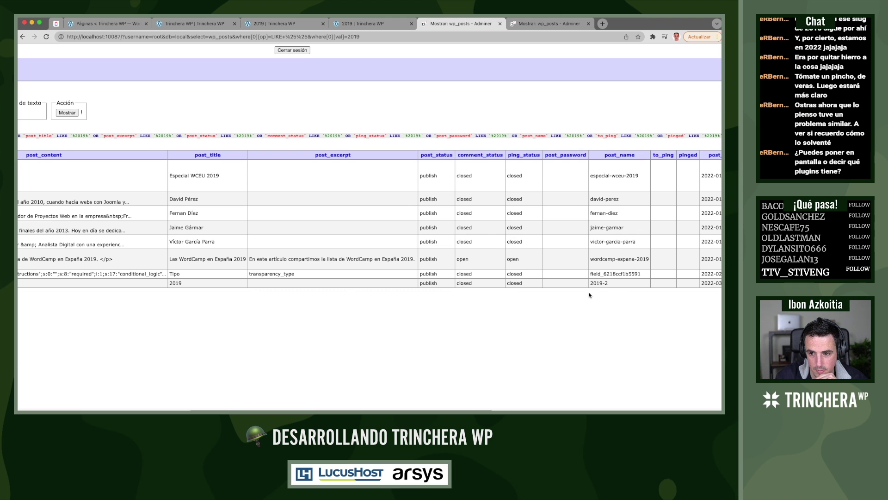
{"action": "scroll", "coordinate": [576, 302], "scroll_direction": "left", "scroll_amount": 8}
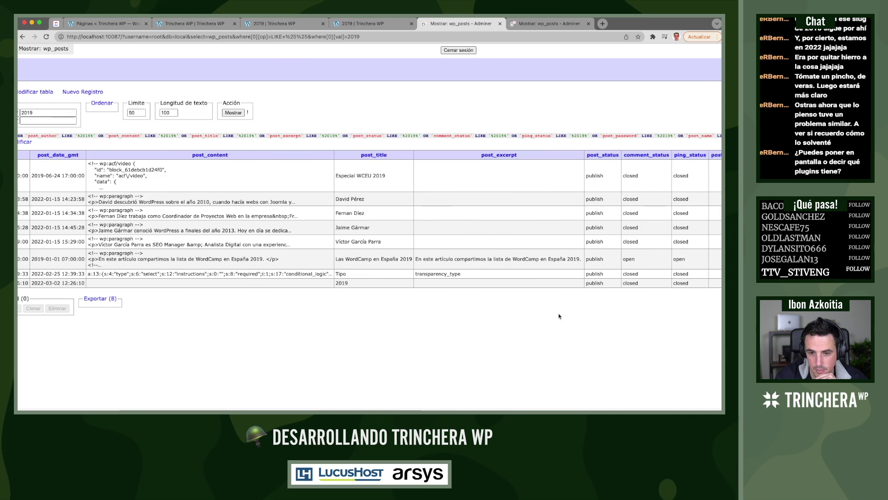
Return to the database-wide search results for "2019" and open the matching wp_options records
{"action": "left_click", "coordinate": [22, 37]}
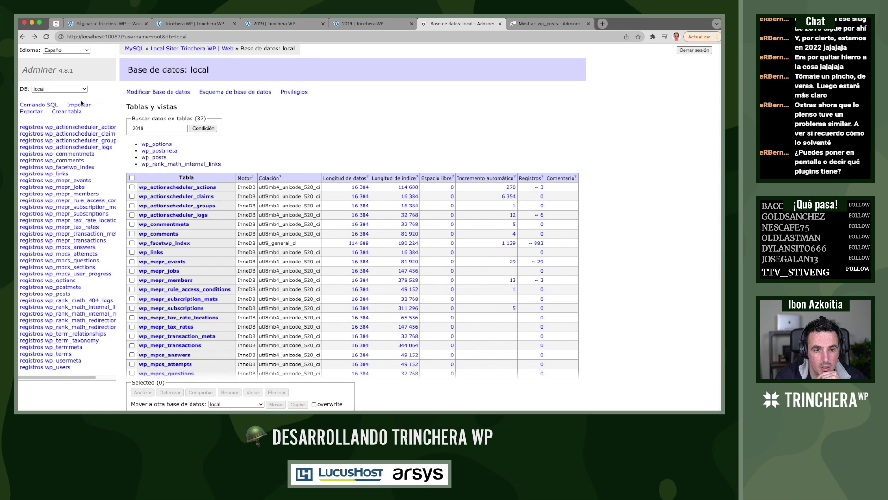
{"action": "left_click", "coordinate": [165, 145]}
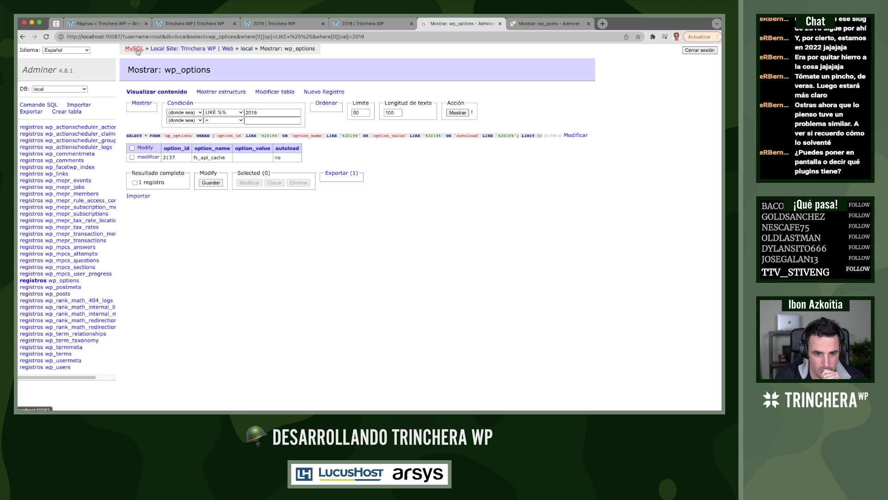
Search Google for the option name fs_api_cache in a new tab and open the Fast WordPress result from WP Hive
{"action": "double_click", "coordinate": [202, 158]}
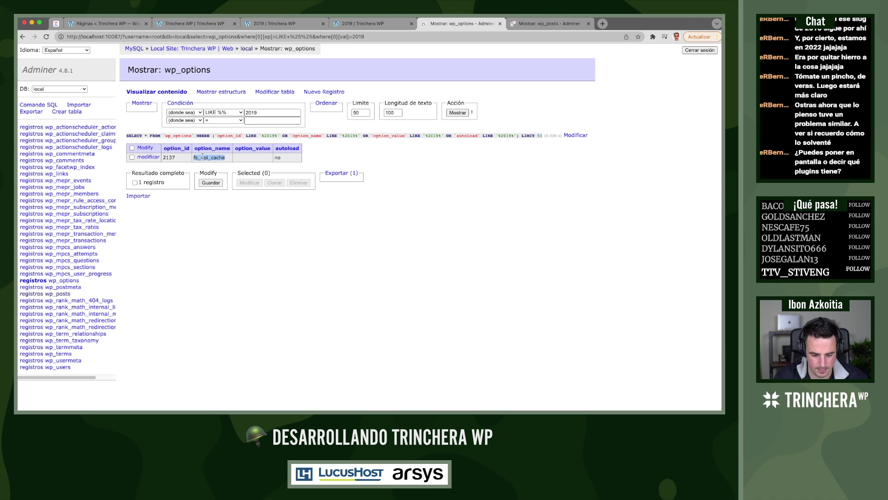
{"action": "key", "text": "super+c"}
{"action": "key", "text": "super+t"}
{"action": "key", "text": "super+v"}
{"action": "key", "text": "Return"}
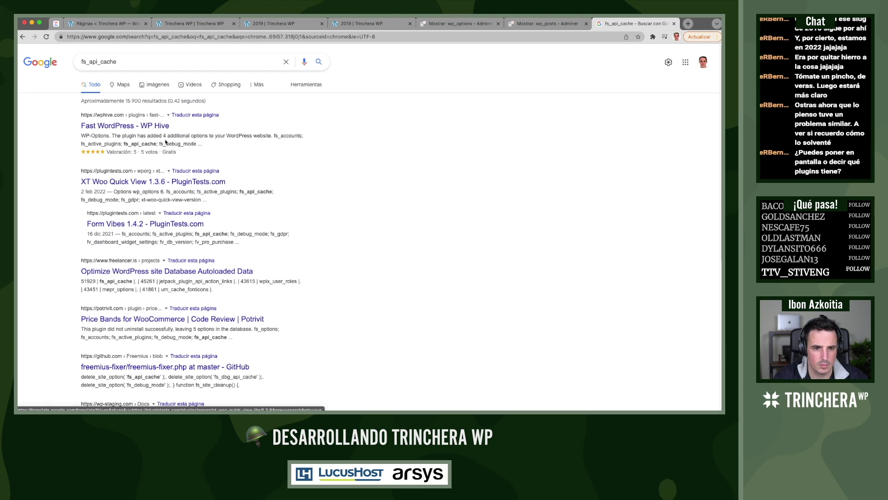
{"action": "left_click_drag", "start_coordinate": [163, 136], "coordinate": [262, 142]}
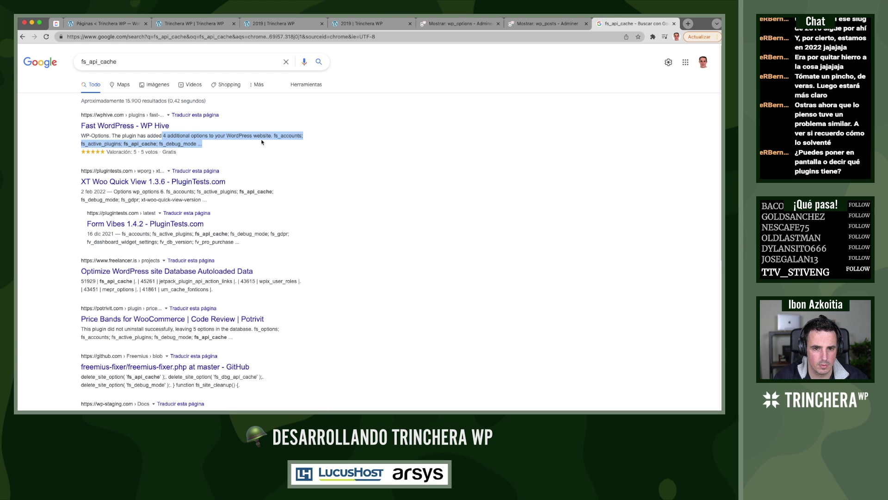
{"action": "left_click", "coordinate": [138, 129]}
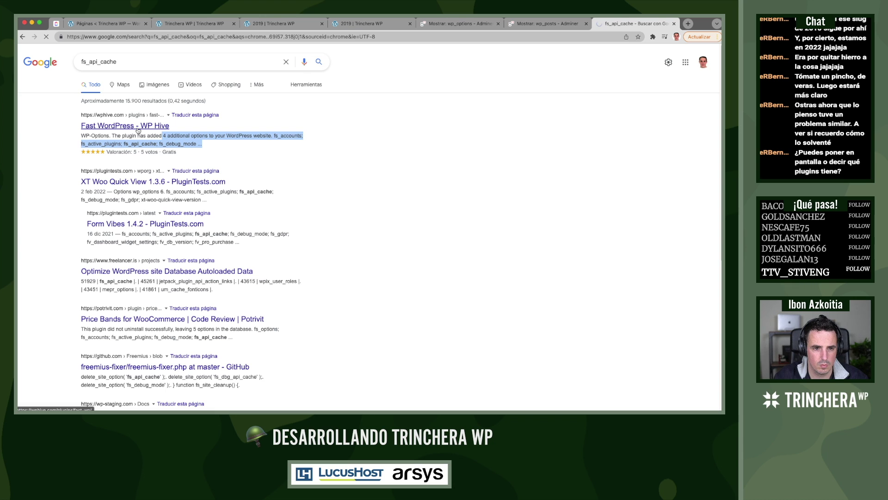
Open the WordPress site's installed plugins list in a separate tab from the Pages admin screen
{"action": "left_click", "coordinate": [115, 24]}
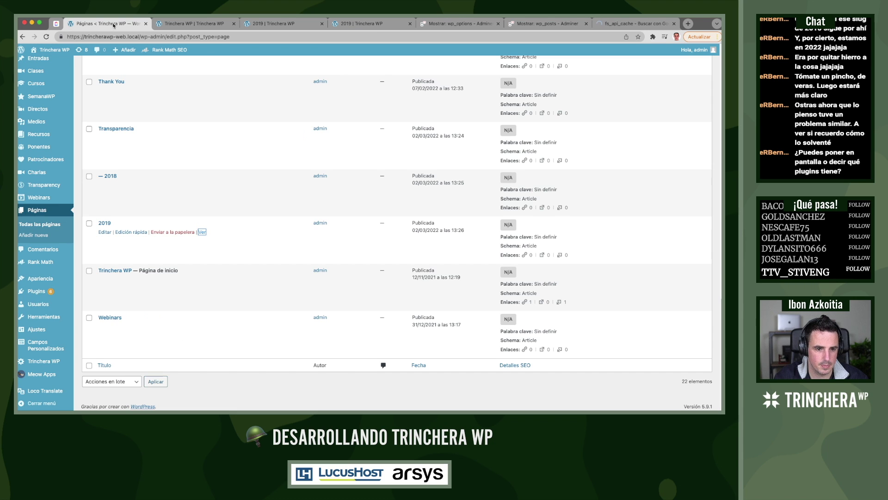
{"action": "left_click", "coordinate": [31, 290], "text": "super"}
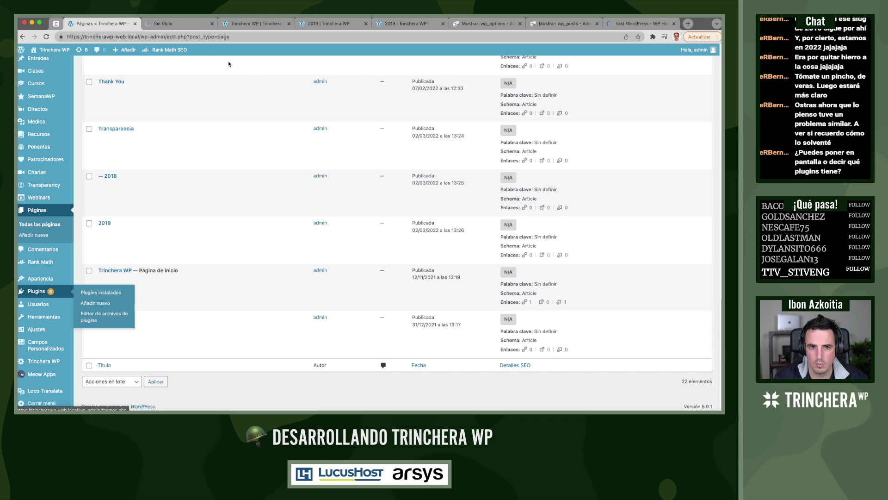
{"action": "left_click", "coordinate": [180, 26]}
{"action": "left_click", "coordinate": [126, 25]}
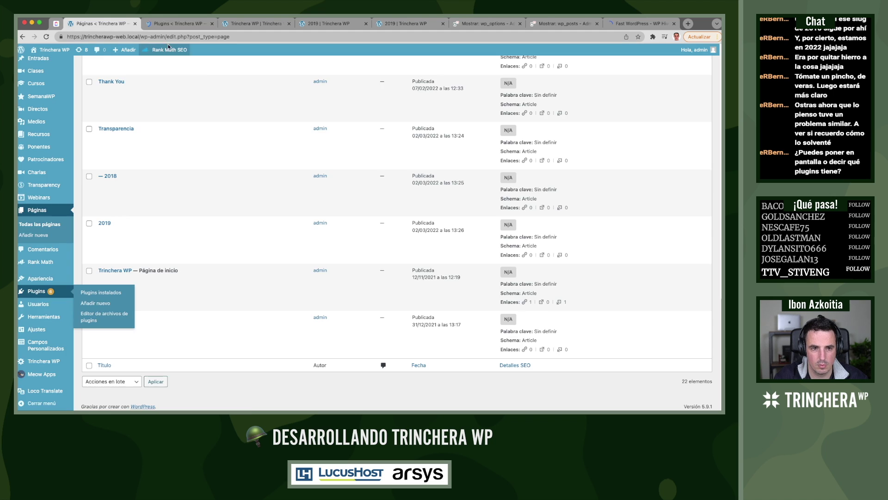
{"action": "left_click", "coordinate": [178, 24]}
Find fs_api_cache on the WP Hive page of the Fast WordPress plugin
{"action": "left_click", "coordinate": [638, 23]}
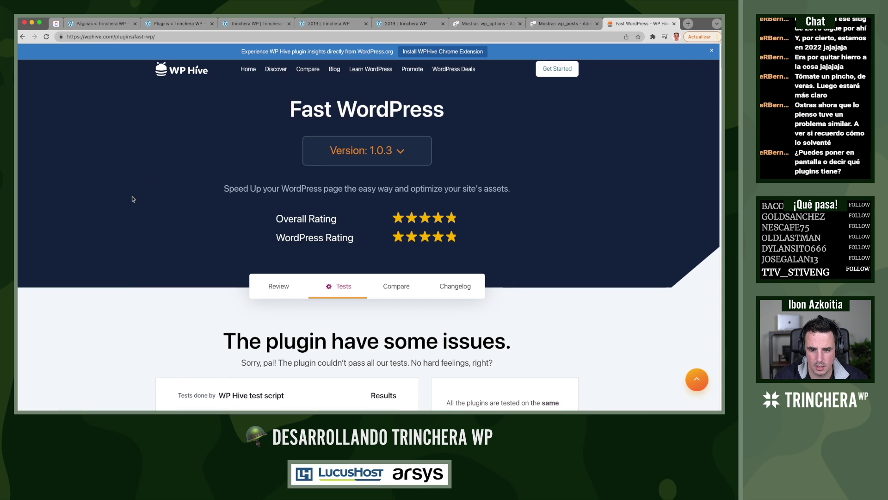
{"action": "scroll", "coordinate": [139, 194], "scroll_direction": "down", "scroll_amount": 10}
{"action": "scroll", "coordinate": [133, 201], "scroll_direction": "down", "scroll_amount": 3}
{"action": "scroll", "coordinate": [133, 201], "scroll_direction": "up", "scroll_amount": 5}
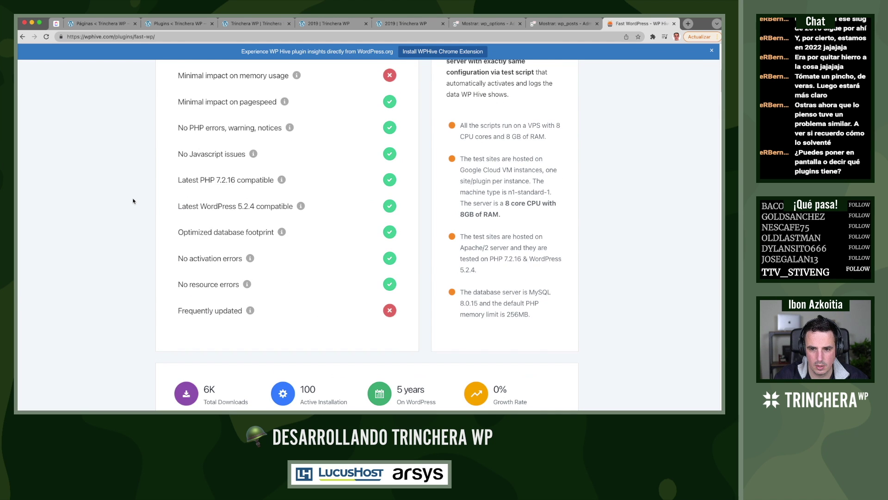
{"action": "key", "text": "super+f"}
{"action": "key", "text": "super+v"}
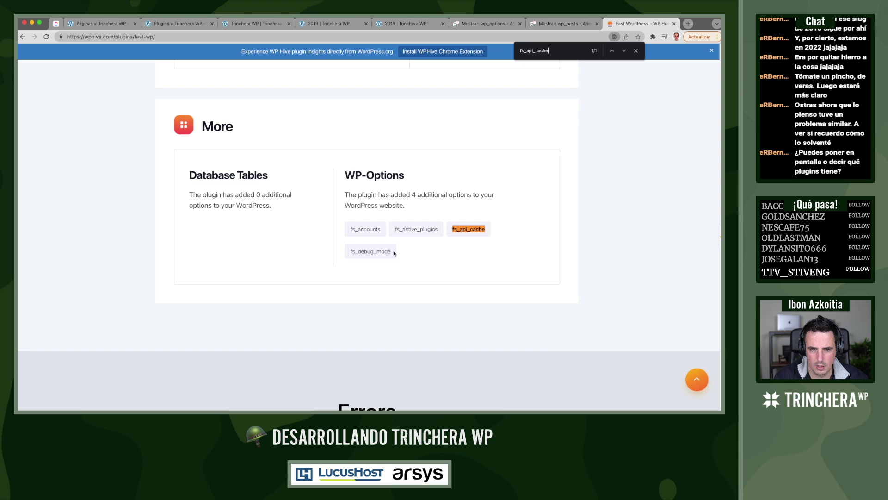
Check the site's installed plugins list, and reread the description and test results of Fast WordPress on WP Hive
{"action": "left_click", "coordinate": [180, 24]}
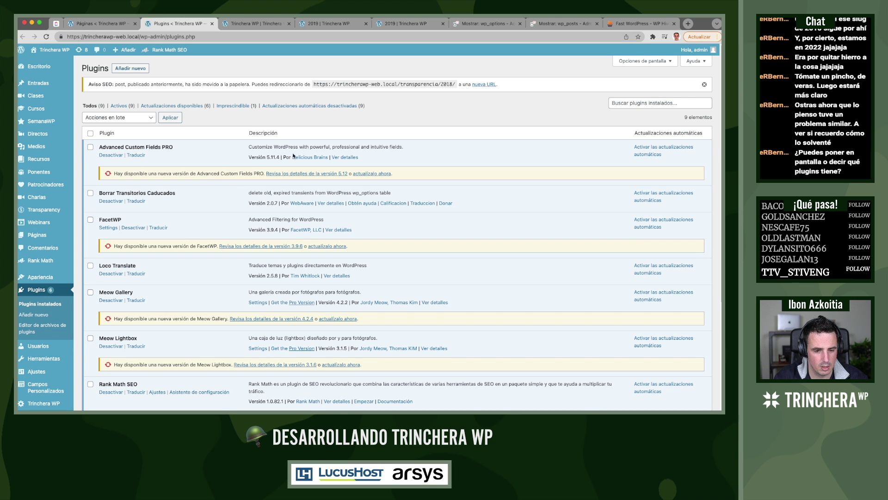
{"action": "left_click", "coordinate": [641, 24]}
{"action": "scroll", "coordinate": [337, 206], "scroll_direction": "up", "scroll_amount": 15}
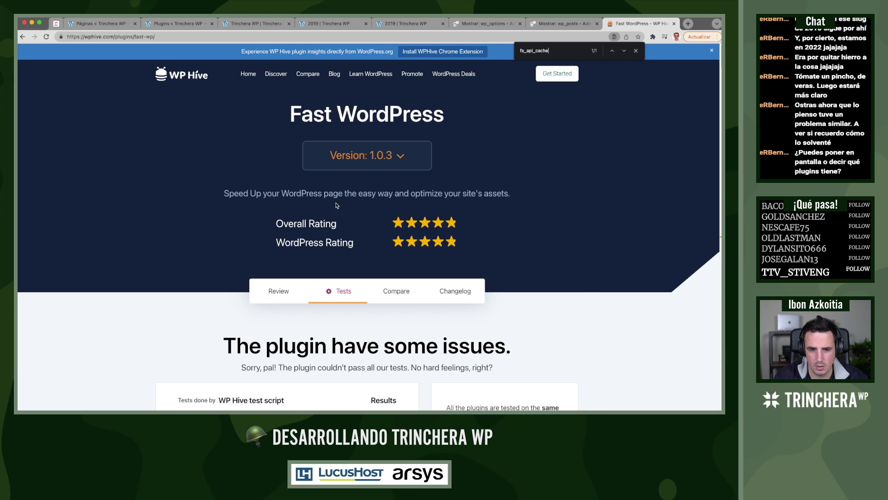
{"action": "scroll", "coordinate": [490, 193], "scroll_direction": "down", "scroll_amount": 3}
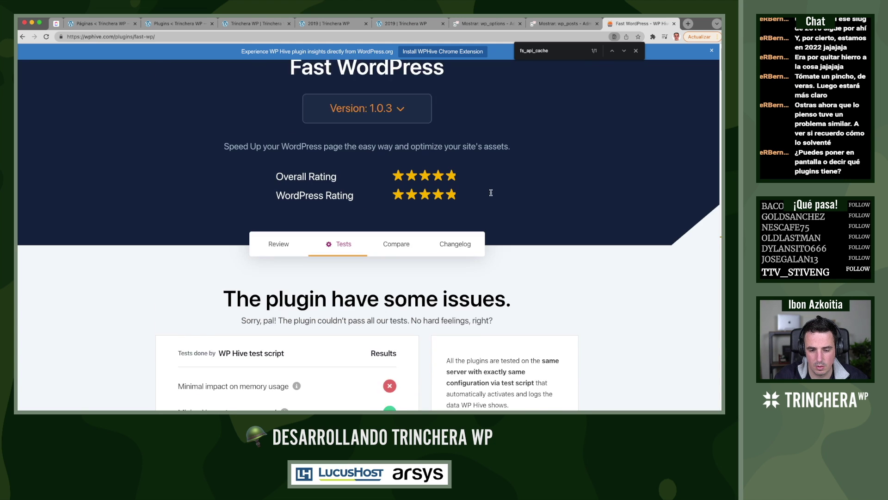
{"action": "left_click_drag", "start_coordinate": [296, 216], "coordinate": [416, 228]}
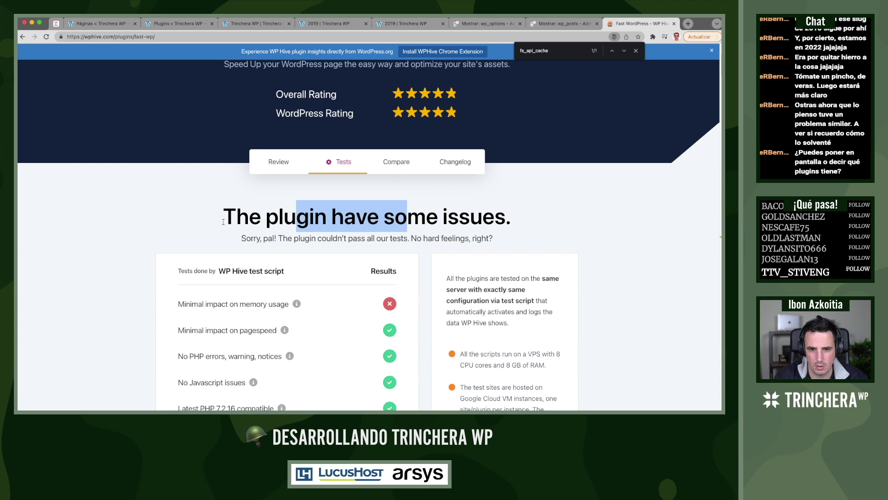
{"action": "scroll", "coordinate": [223, 222], "scroll_direction": "up", "scroll_amount": 3}
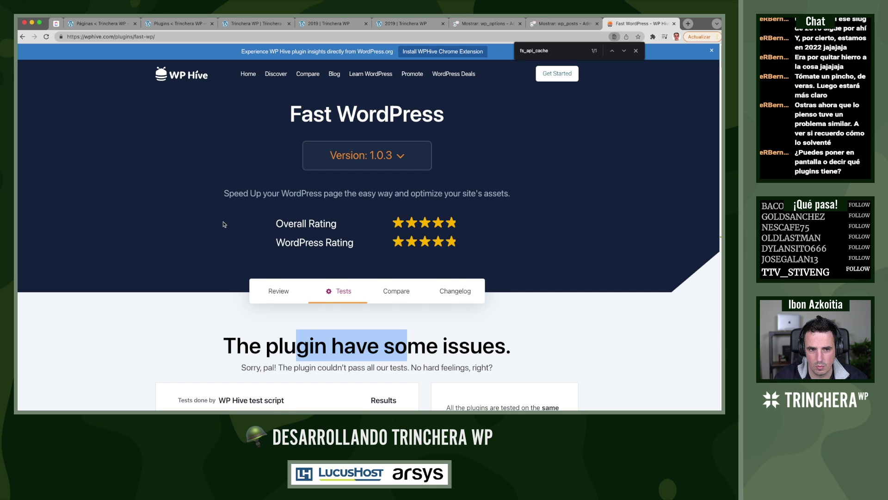
{"action": "scroll", "coordinate": [223, 225], "scroll_direction": "down", "scroll_amount": 5}
{"action": "scroll", "coordinate": [224, 224], "scroll_direction": "up", "scroll_amount": 5}
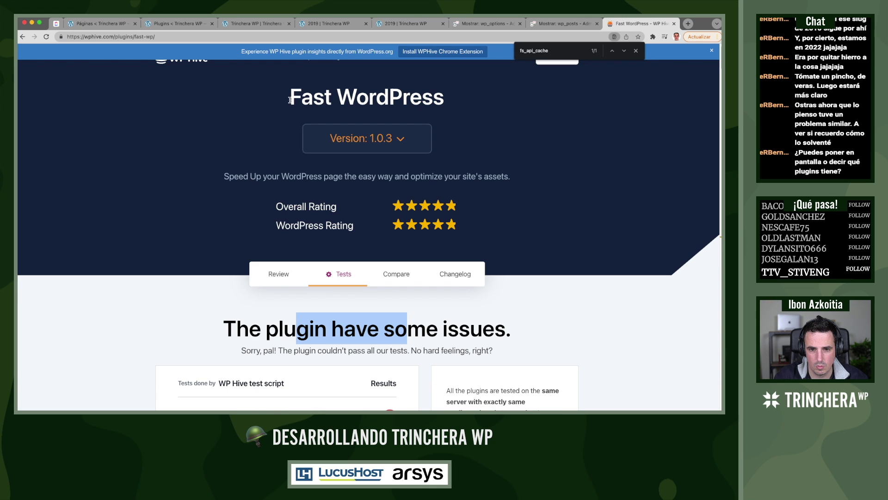
Search Google in a new tab for the query "Fast WordPress" plugin, with the plugin name as an exact phrase
{"action": "left_click_drag", "start_coordinate": [290, 99], "coordinate": [502, 101]}
{"action": "right_click", "coordinate": [423, 98]}
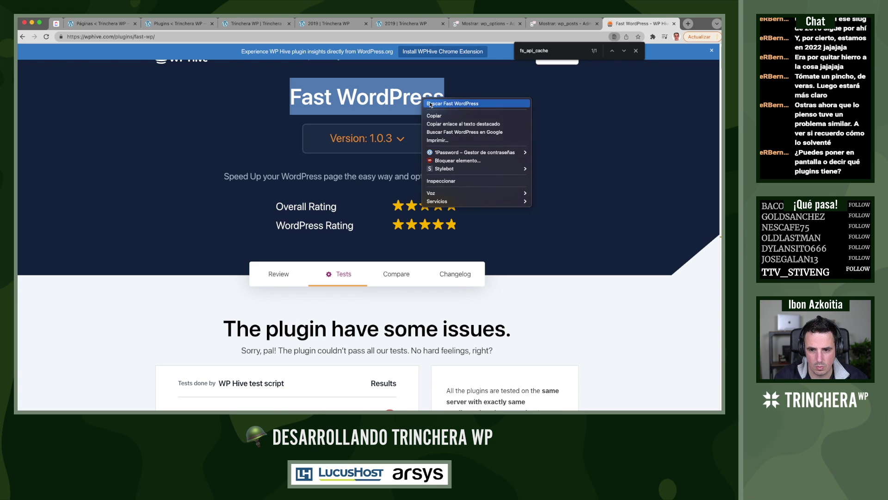
{"action": "left_click", "coordinate": [451, 133]}
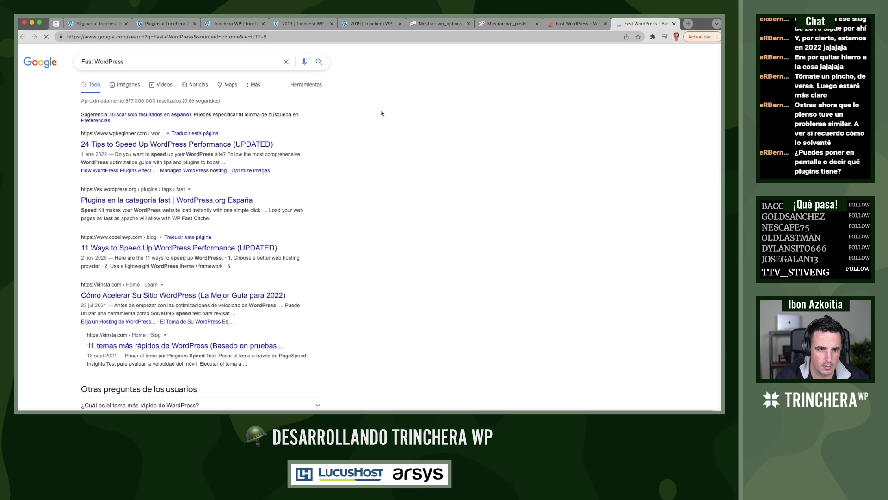
{"action": "left_click", "coordinate": [190, 62]}
{"action": "type", "text": "plugin"}
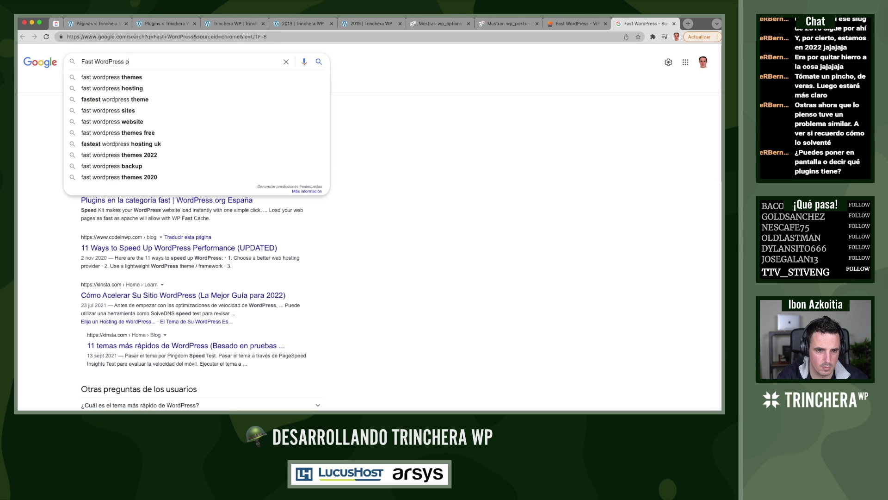
{"action": "left_click", "coordinate": [82, 61]}
{"action": "type", "text": "\""}
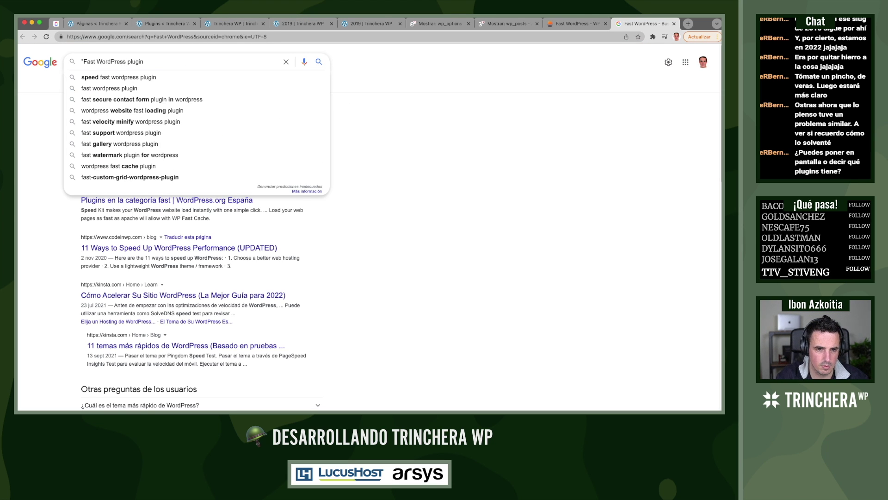
{"action": "type", "text": "\""}
{"action": "key", "text": "Return"}
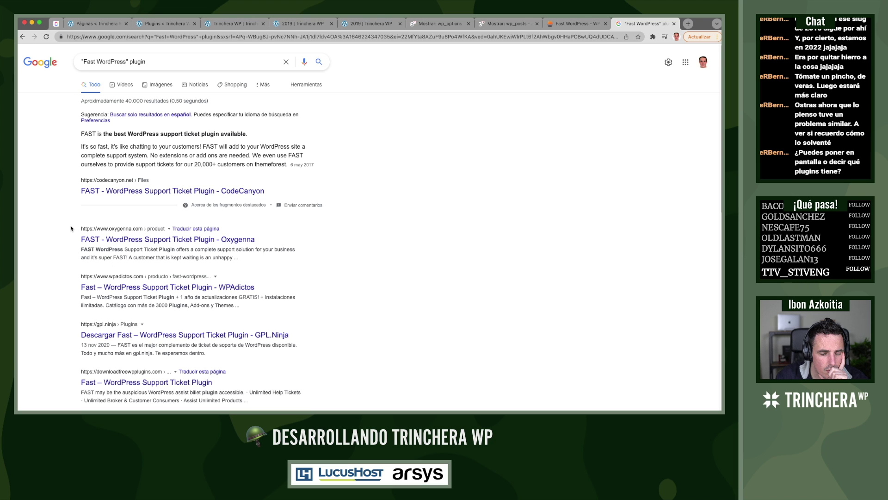
Change the Google query to "Fast WP" plugin and review the Fast WP Speed result from WordPress.org in a separate tab
{"action": "left_click_drag", "start_coordinate": [98, 60], "coordinate": [123, 61]}
{"action": "type", "text": "WP"}
{"action": "key", "text": "Return"}
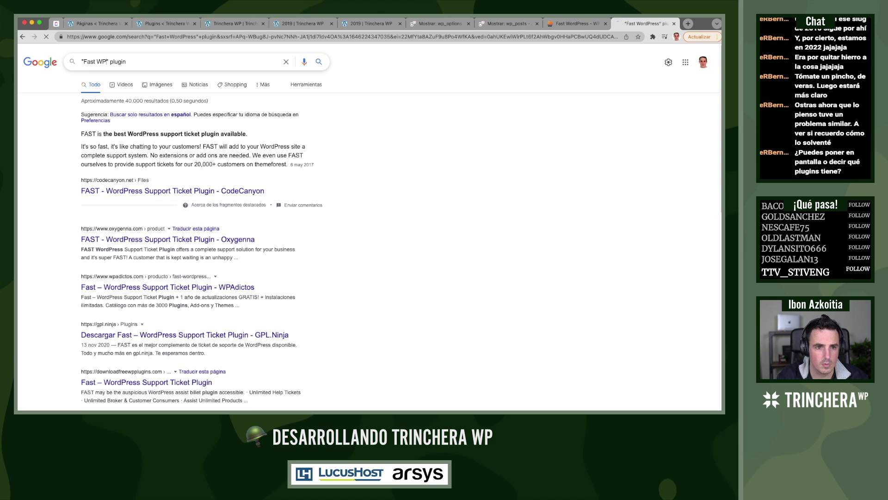
{"action": "left_click", "coordinate": [139, 126], "text": "super"}
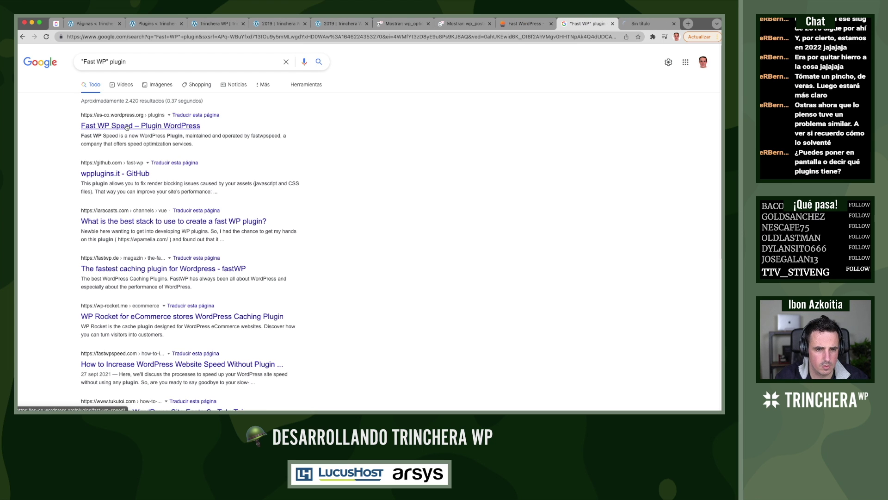
{"action": "left_click", "coordinate": [635, 27]}
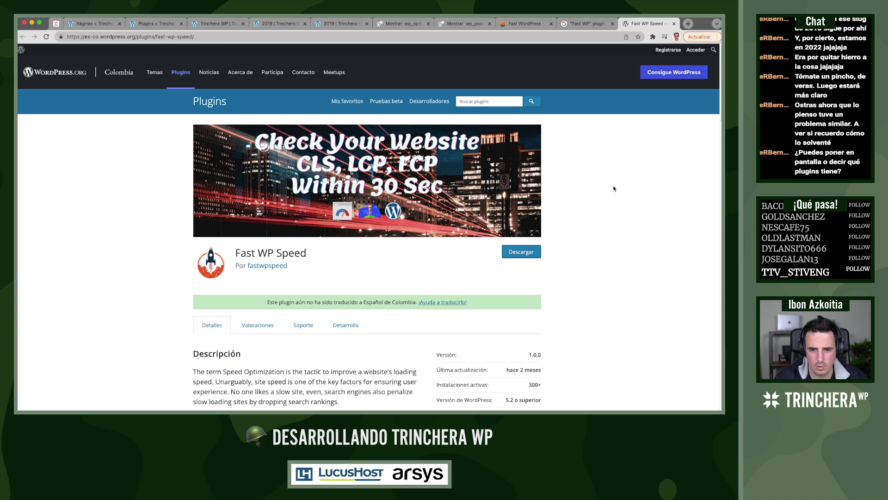
{"action": "scroll", "coordinate": [614, 189], "scroll_direction": "down", "scroll_amount": 10}
{"action": "scroll", "coordinate": [614, 188], "scroll_direction": "up", "scroll_amount": 9}
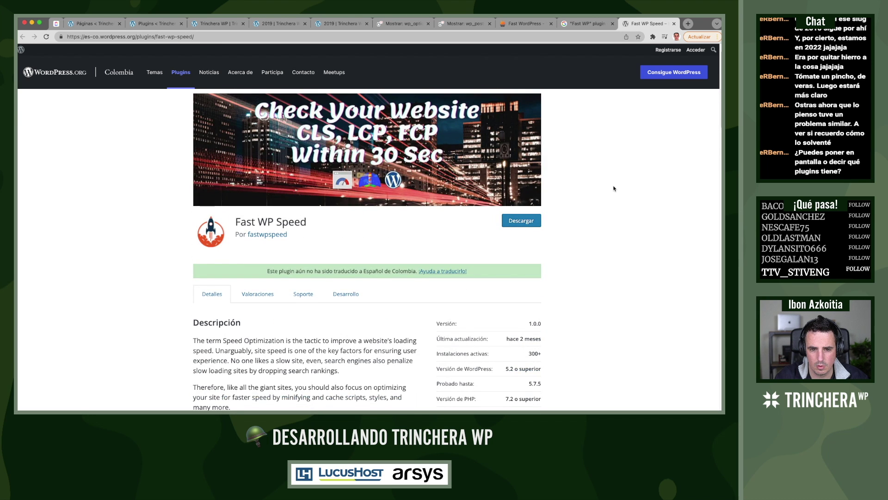
{"action": "scroll", "coordinate": [614, 188], "scroll_direction": "down", "scroll_amount": 7}
Recheck the WP-Options that Fast WordPress adds on its WP Hive page and follow the fs_api_cache entry
{"action": "left_click", "coordinate": [532, 25]}
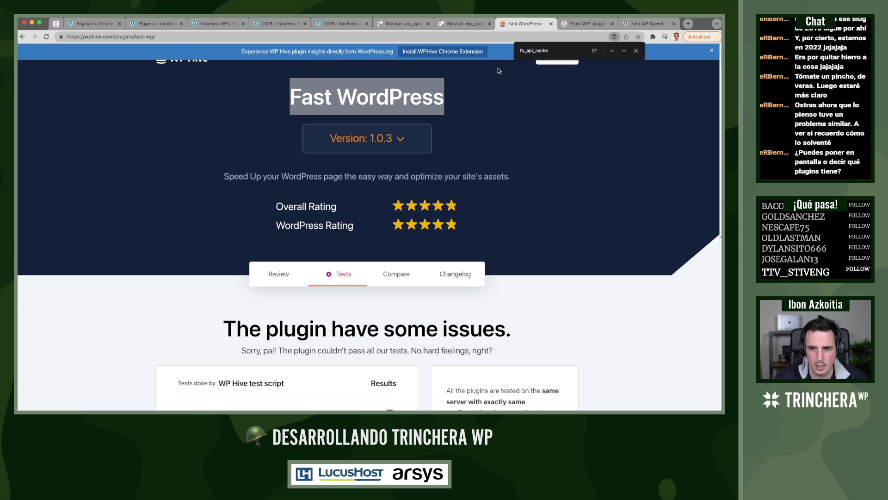
{"action": "scroll", "coordinate": [417, 139], "scroll_direction": "down", "scroll_amount": 20}
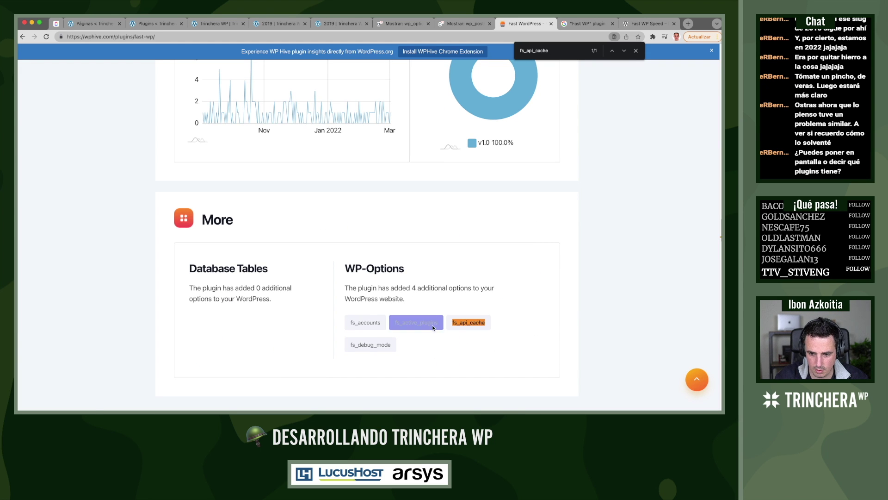
{"action": "left_click", "coordinate": [468, 327]}
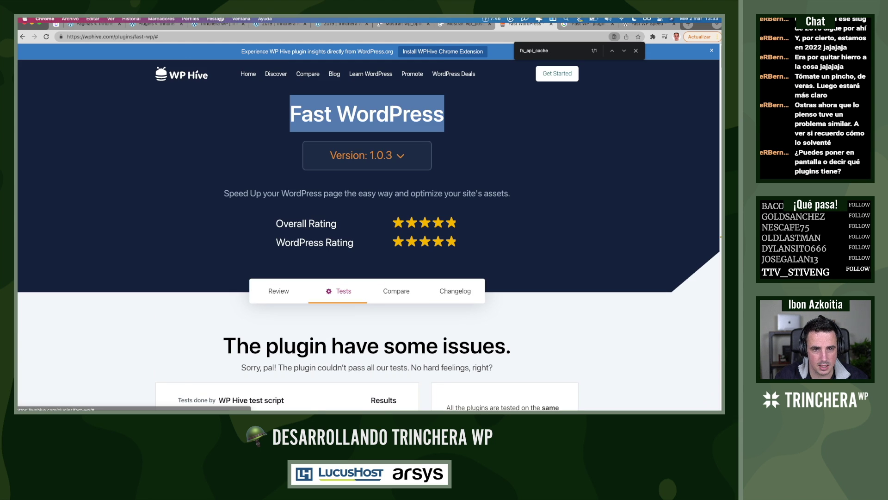
Open the fs_api_cache record of wp_options in Adminer, enlarge its option_value field and read through the stored content
{"action": "left_click", "coordinate": [439, 28]}
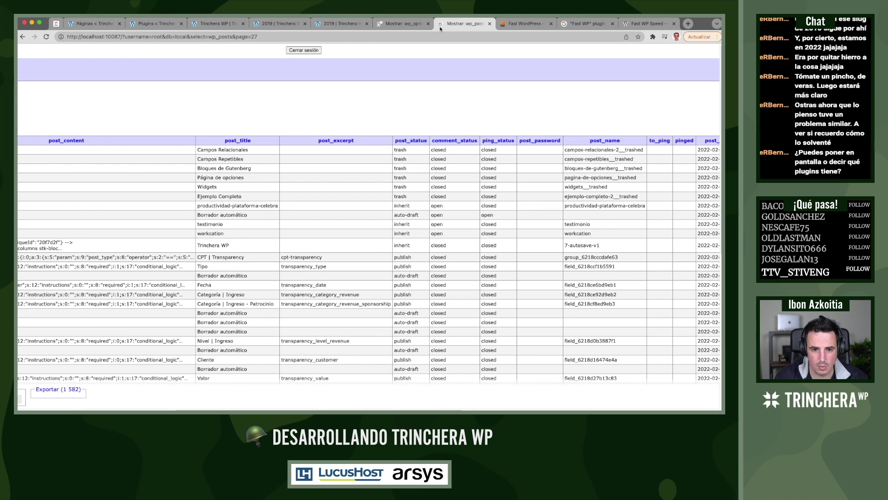
{"action": "left_click", "coordinate": [402, 24]}
{"action": "double_click", "coordinate": [205, 157]}
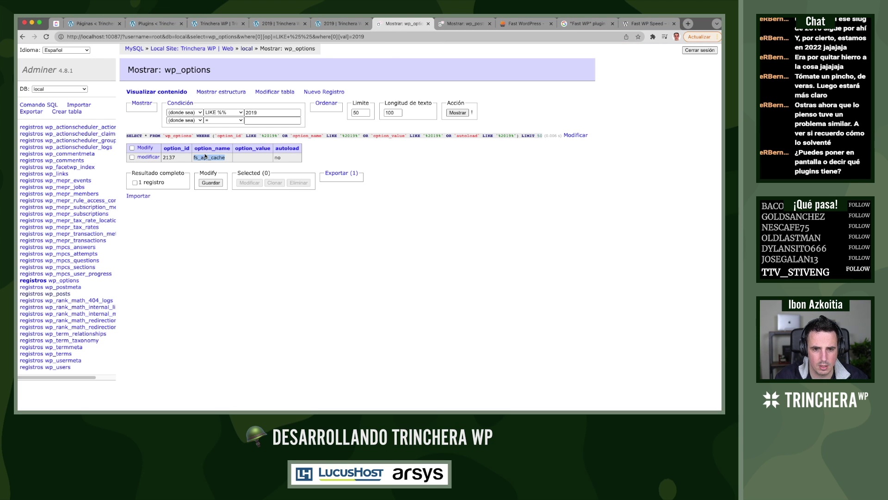
{"action": "left_click", "coordinate": [153, 159]}
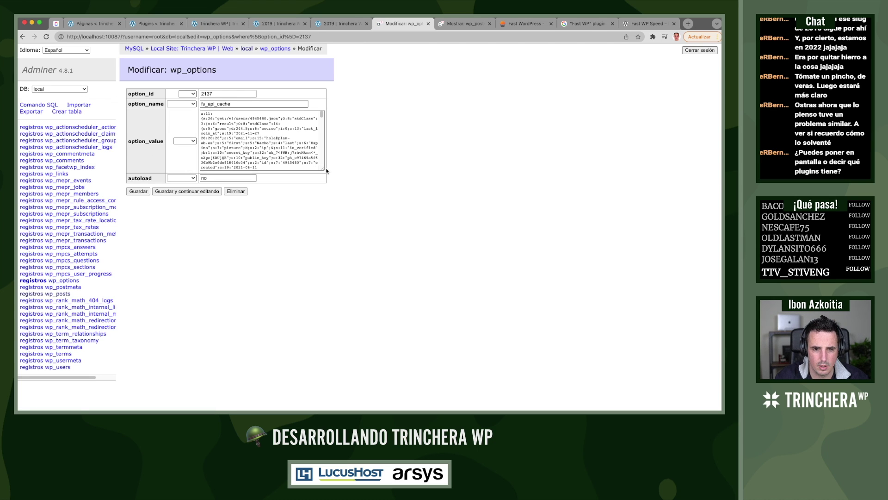
{"action": "left_click_drag", "start_coordinate": [323, 168], "coordinate": [687, 365]}
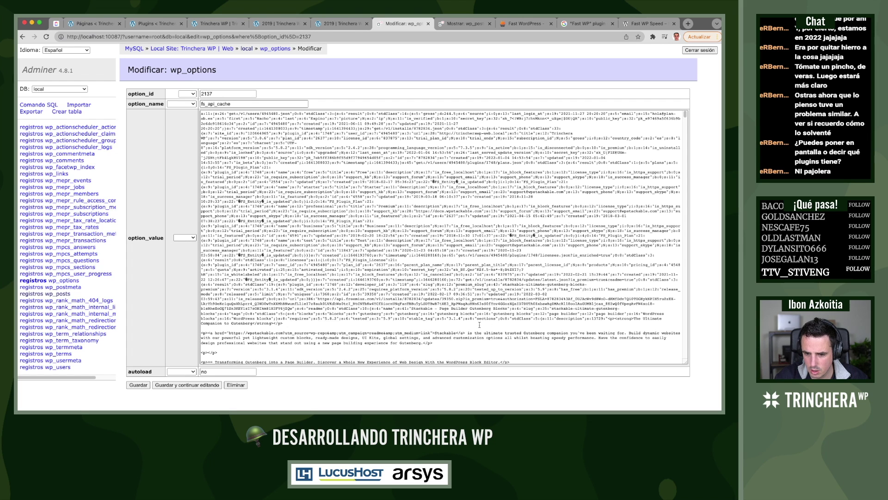
{"action": "scroll", "coordinate": [466, 342], "scroll_direction": "down", "scroll_amount": 5}
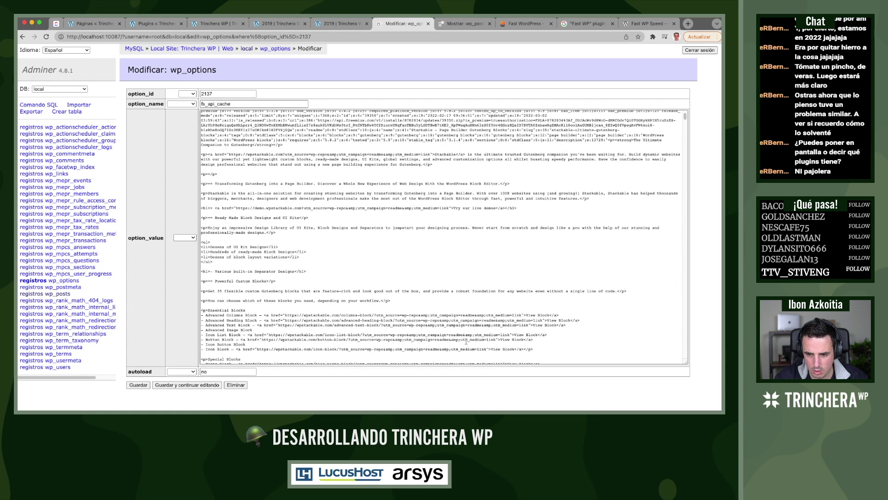
{"action": "scroll", "coordinate": [466, 341], "scroll_direction": "down", "scroll_amount": 3}
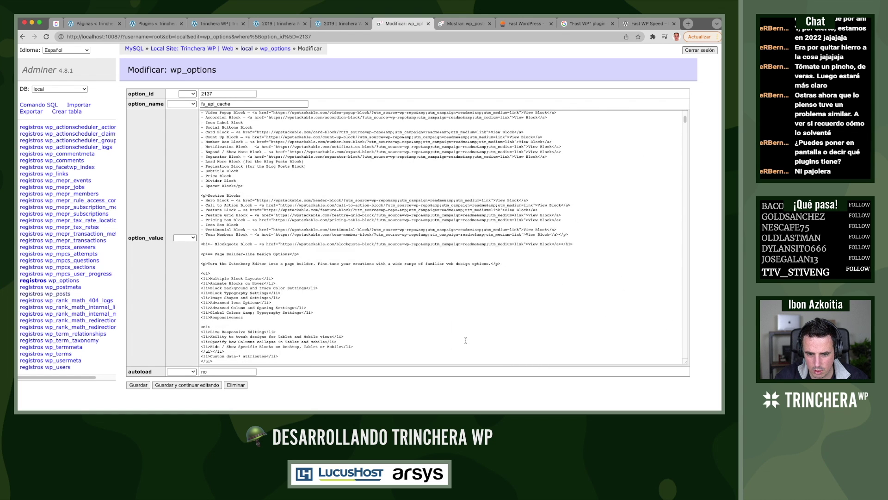
{"action": "scroll", "coordinate": [466, 340], "scroll_direction": "up", "scroll_amount": 10}
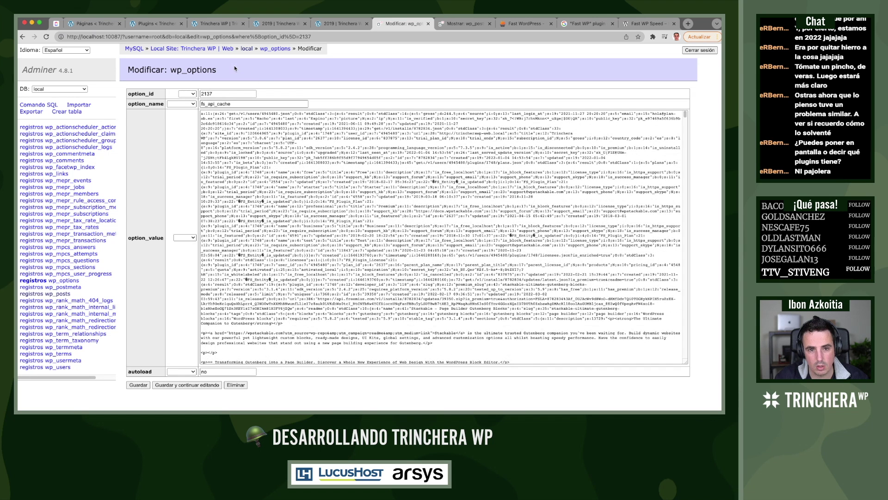
Deactivate the Stackable - Gutenberg Blocks (Premium) plugin on the WordPress site
{"action": "left_click", "coordinate": [99, 25]}
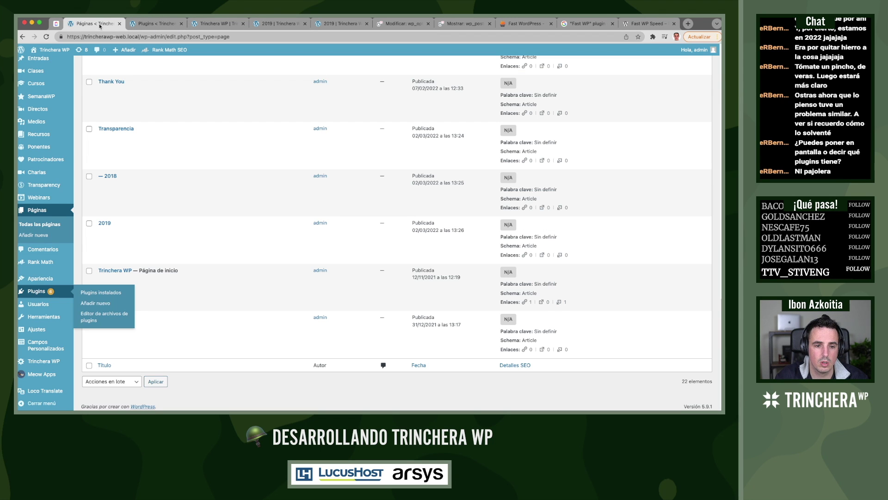
{"action": "left_click", "coordinate": [144, 25]}
{"action": "scroll", "coordinate": [168, 277], "scroll_direction": "down", "scroll_amount": 3}
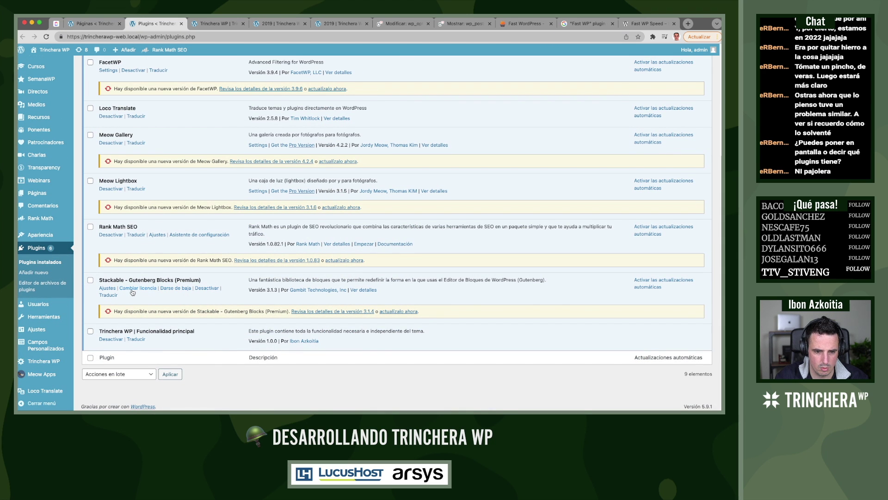
{"action": "left_click", "coordinate": [201, 288]}
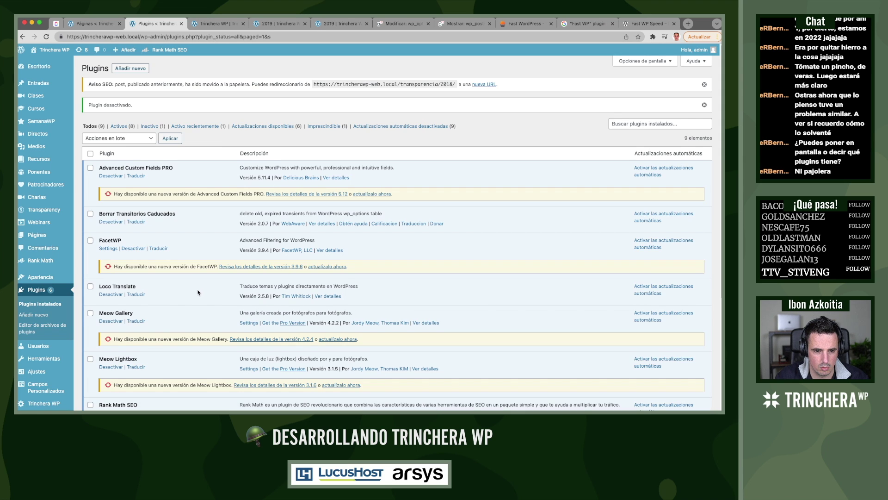
{"action": "scroll", "coordinate": [198, 293], "scroll_direction": "down", "scroll_amount": 5}
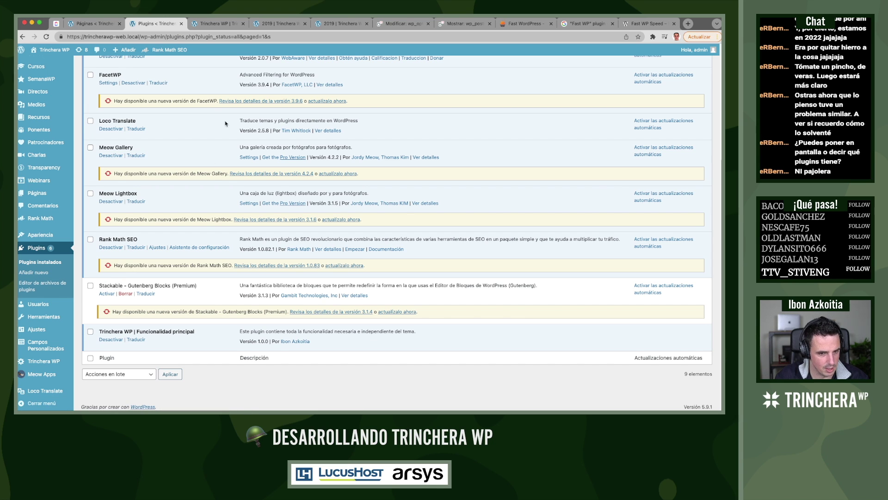
Reexamine the fs_api_cache option_value in Adminer and return to the site's installed plugins list
{"action": "left_click", "coordinate": [221, 25]}
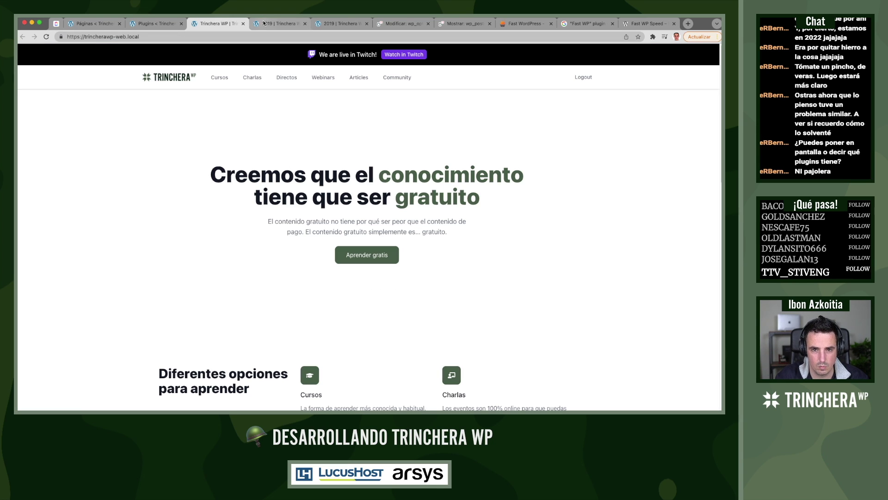
{"action": "left_click", "coordinate": [396, 24]}
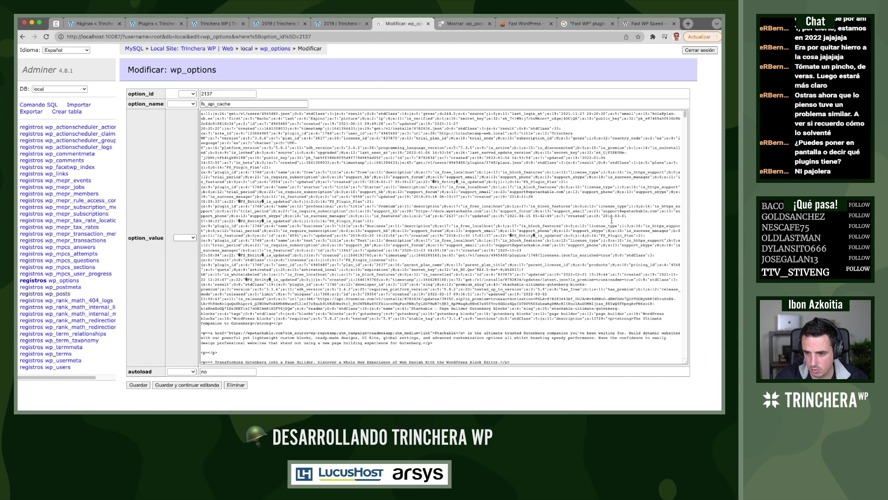
{"action": "left_click_drag", "start_coordinate": [612, 221], "coordinate": [632, 270]}
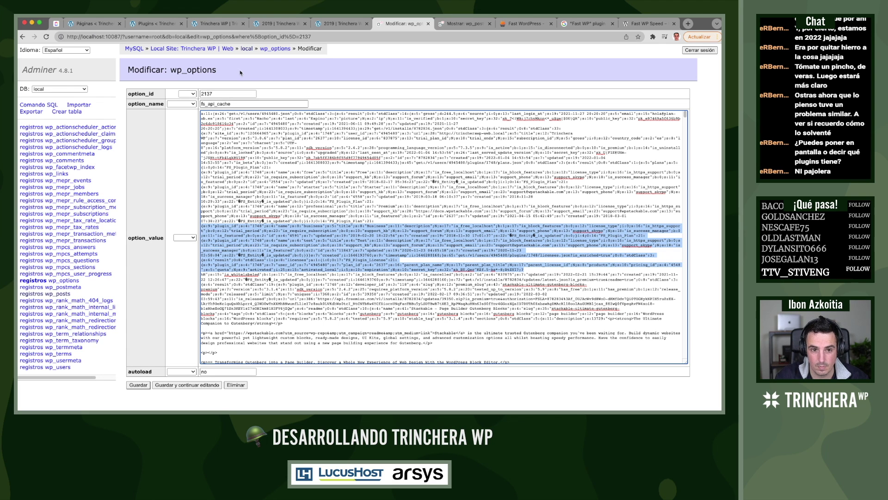
{"action": "left_click", "coordinate": [205, 28]}
{"action": "left_click", "coordinate": [146, 26]}
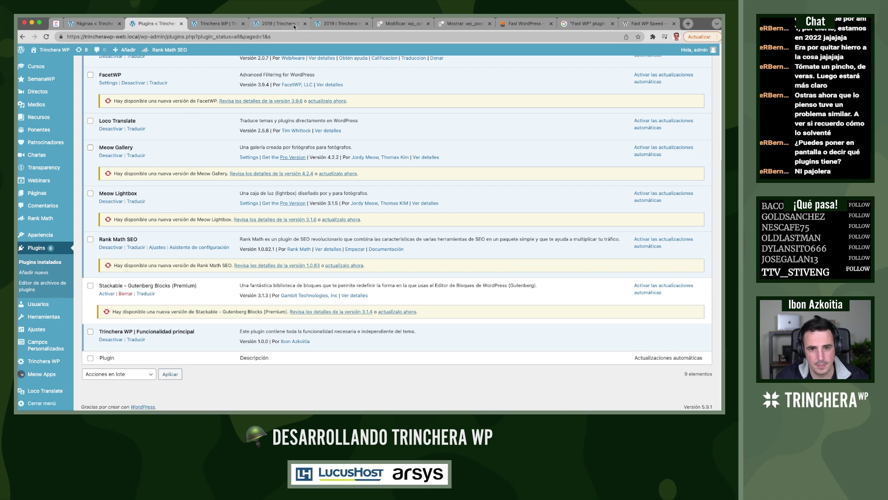
Check the URLs in the open 2019 page tabs, and view the 2019 page from the Pages list
{"action": "left_click", "coordinate": [321, 26]}
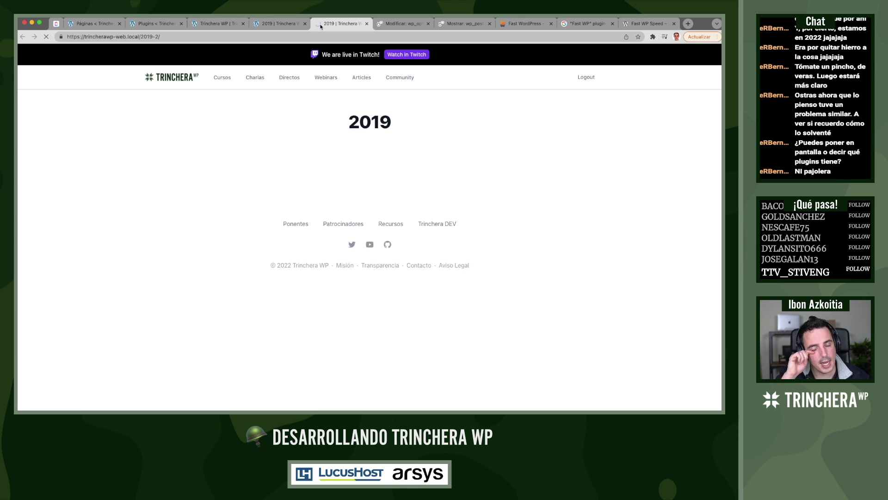
{"action": "left_click", "coordinate": [283, 27]}
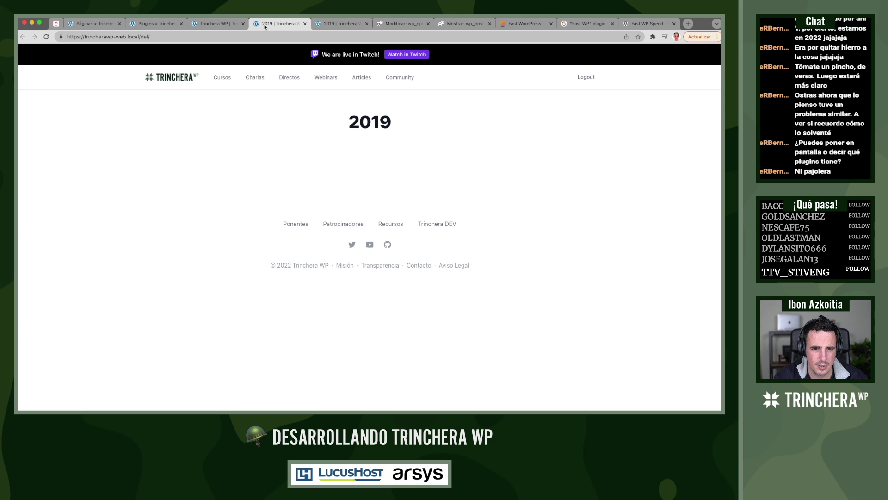
{"action": "left_click", "coordinate": [91, 24]}
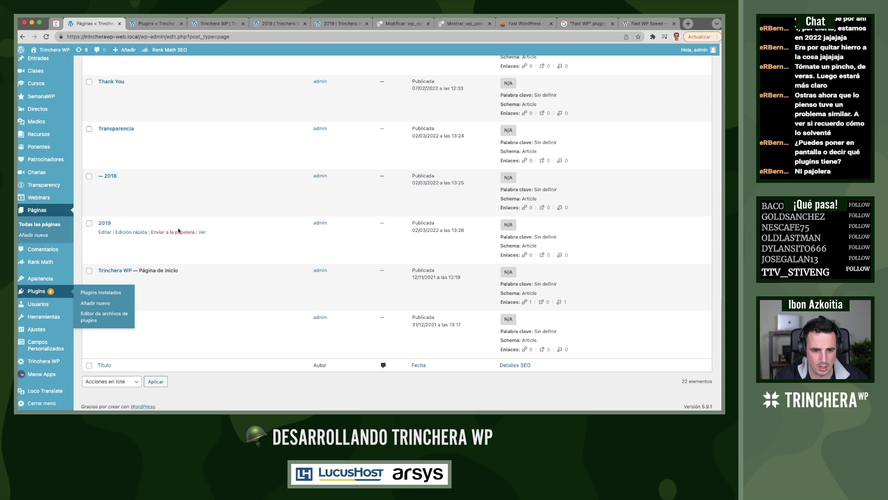
{"action": "left_click", "coordinate": [203, 233]}
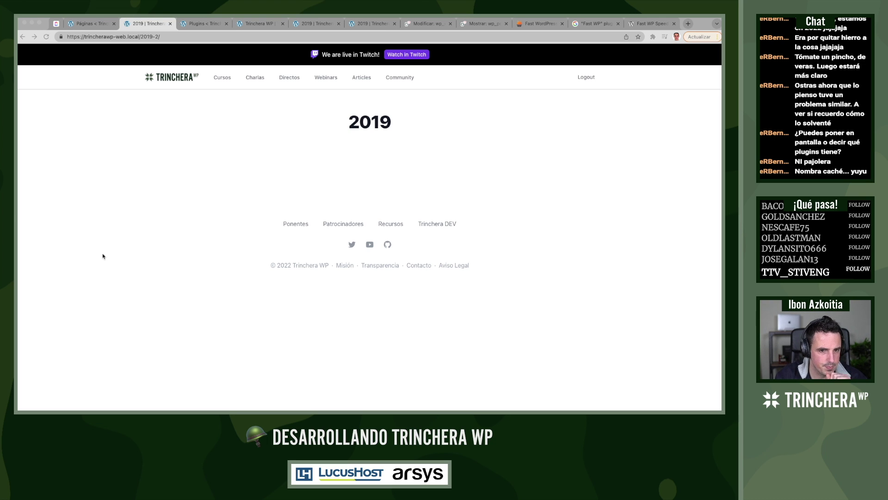
Set the 2019 page's slug to 2019 with Quick Edit from the Pages list and update it
{"action": "left_click", "coordinate": [96, 28]}
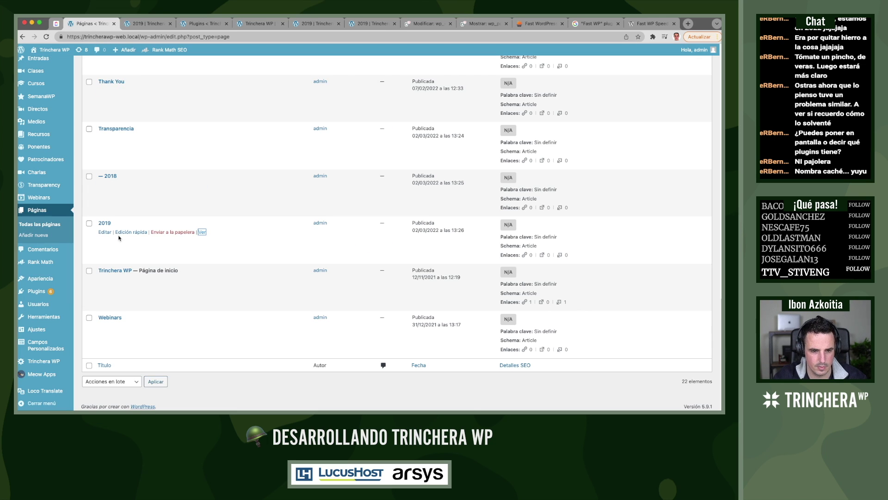
{"action": "left_click", "coordinate": [121, 233]}
{"action": "left_click", "coordinate": [128, 246]}
{"action": "key", "text": "Delete"}
{"action": "key", "text": "Delete"}
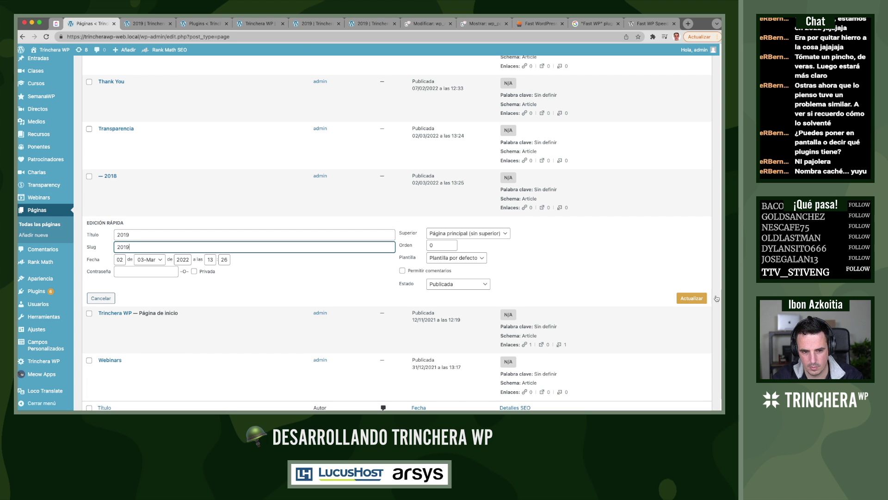
{"action": "left_click", "coordinate": [694, 298]}
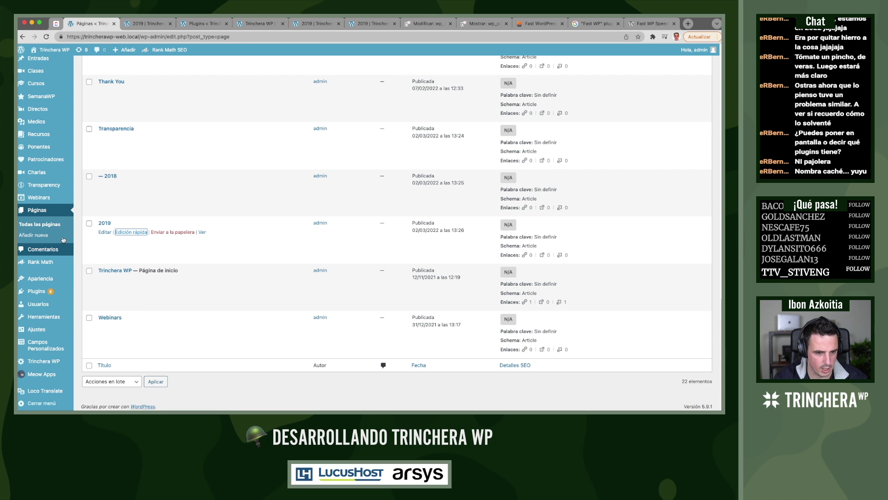
{"action": "mouse_move", "coordinate": [59, 201]}
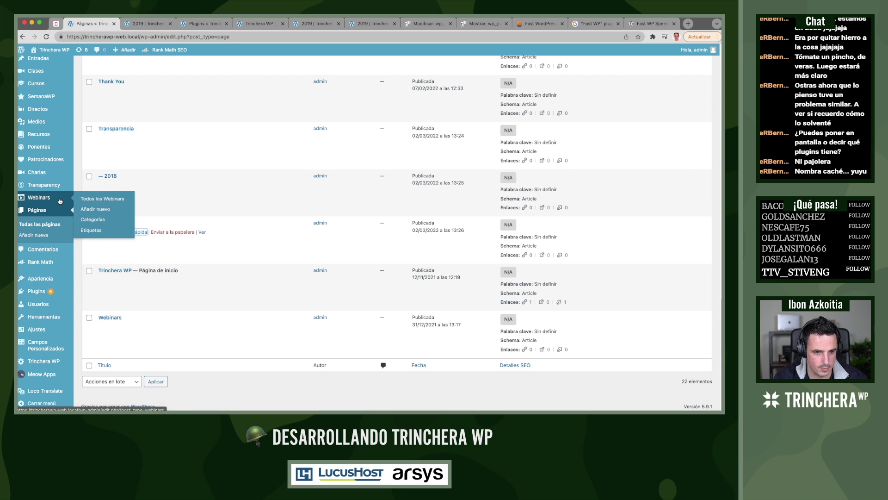
Delete the fs_api_cache record from the wp_options table in Adminer and confirm the deletion
{"action": "left_click", "coordinate": [423, 23]}
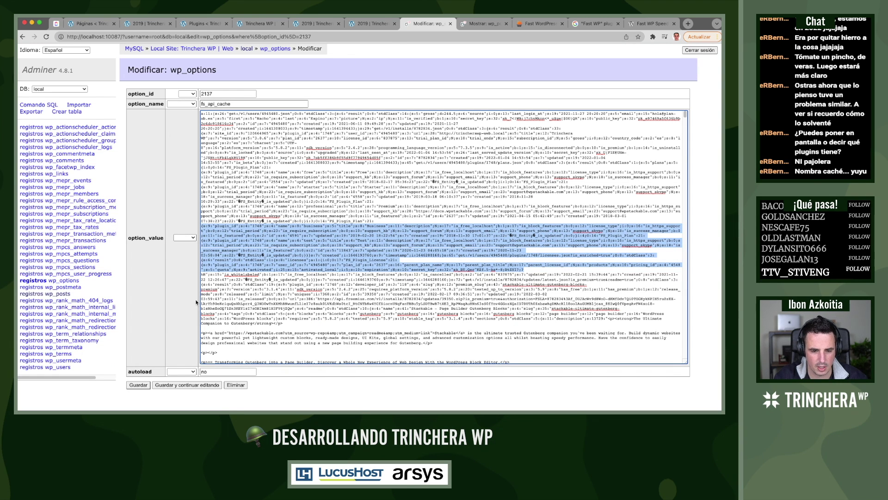
{"action": "left_click", "coordinate": [236, 385]}
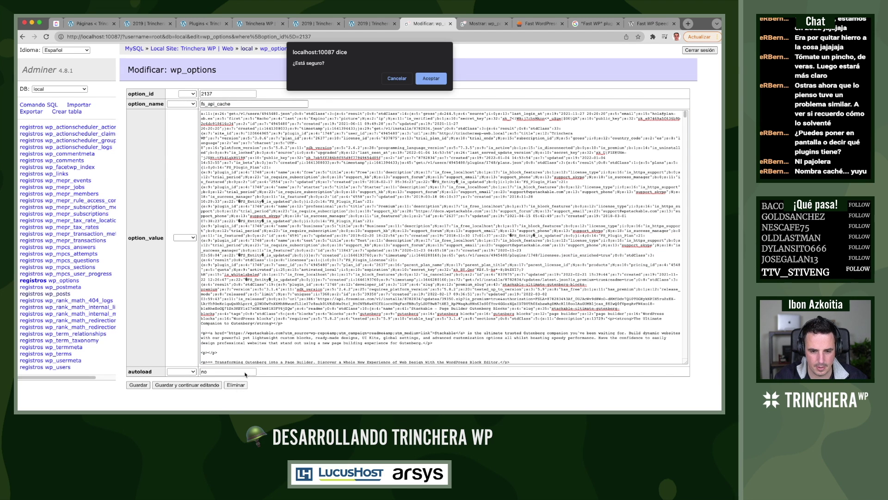
{"action": "left_click", "coordinate": [428, 78]}
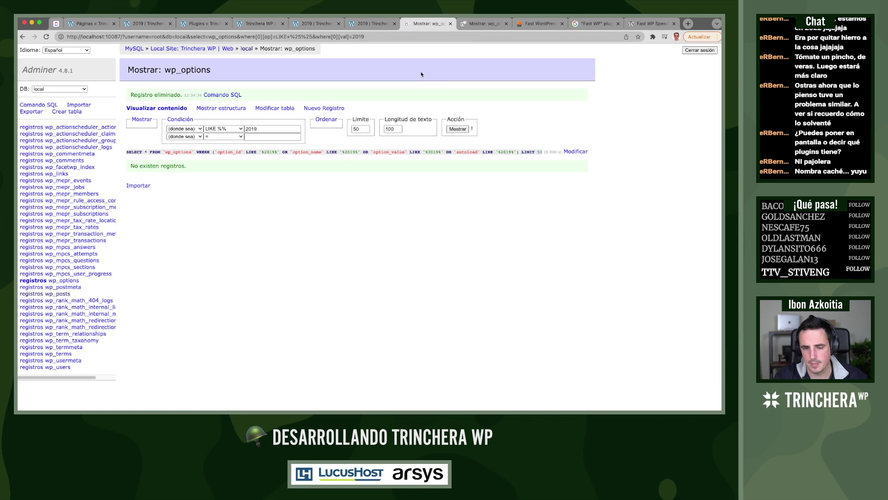
Reload the WordPress Pages list and try to set the 2019 page's slug to 2019 with Quick Edit
{"action": "key", "text": "ctrl+shift+Tab"}
{"action": "key", "text": "ctrl+shift+Tab"}
{"action": "key", "text": "ctrl+shift+Tab"}
{"action": "key", "text": "ctrl+shift+Tab"}
{"action": "key", "text": "ctrl+shift+Tab"}
{"action": "key", "text": "ctrl+shift+Tab"}
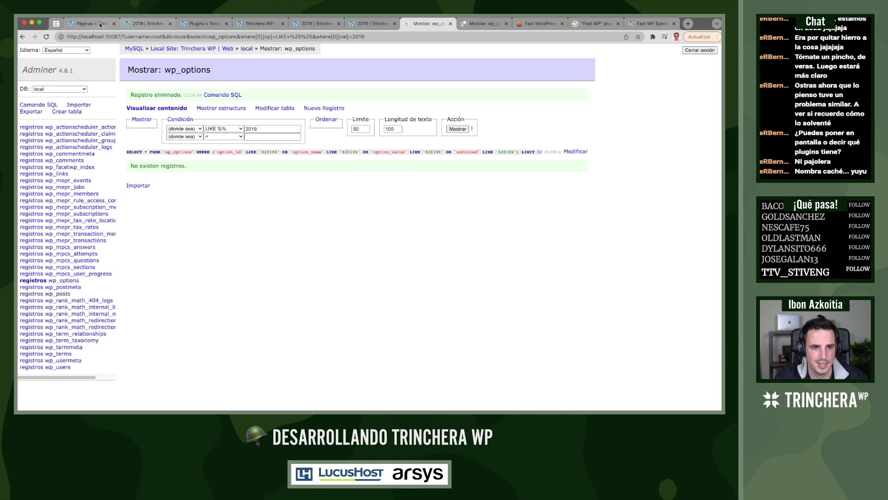
{"action": "key", "text": "super+r"}
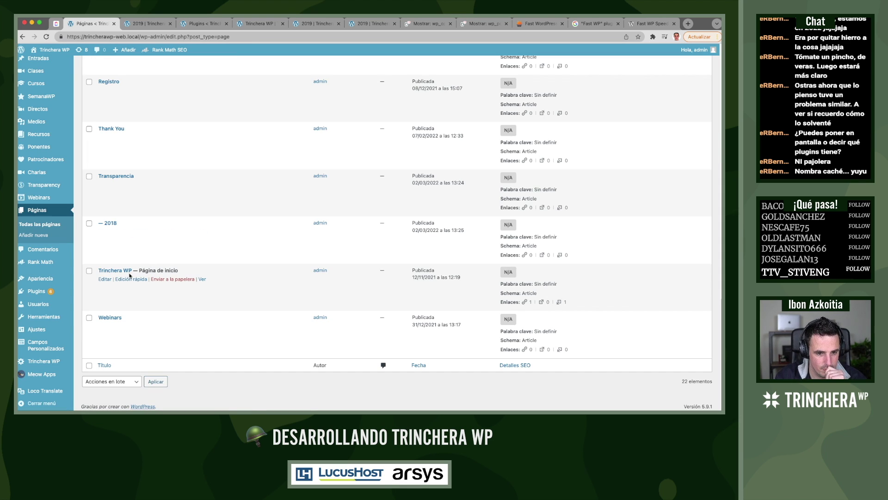
{"action": "scroll", "coordinate": [129, 275], "scroll_direction": "up", "scroll_amount": 15}
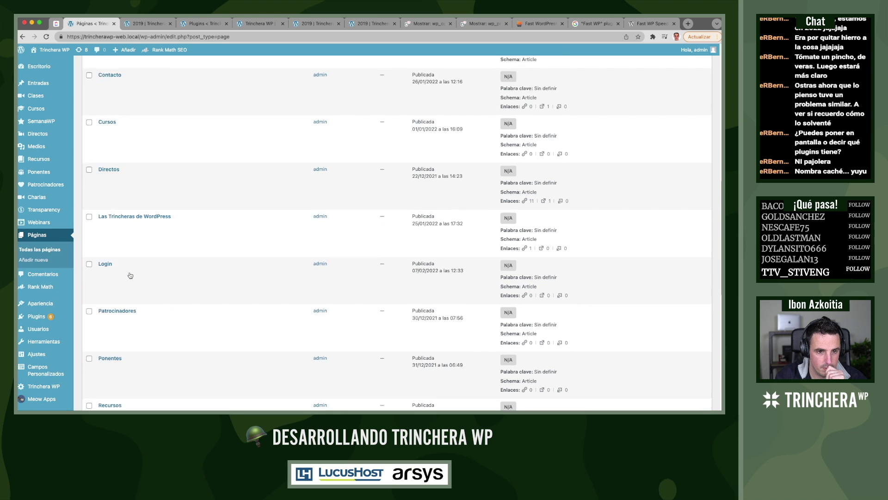
{"action": "scroll", "coordinate": [131, 275], "scroll_direction": "up", "scroll_amount": 3}
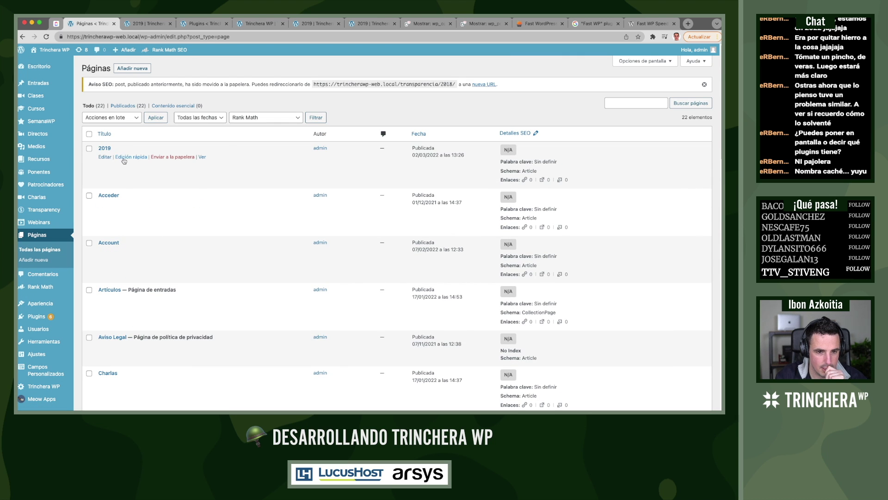
{"action": "left_click", "coordinate": [123, 159]}
{"action": "left_click", "coordinate": [128, 171]}
{"action": "key", "text": "Delete"}
{"action": "key", "text": "Delete"}
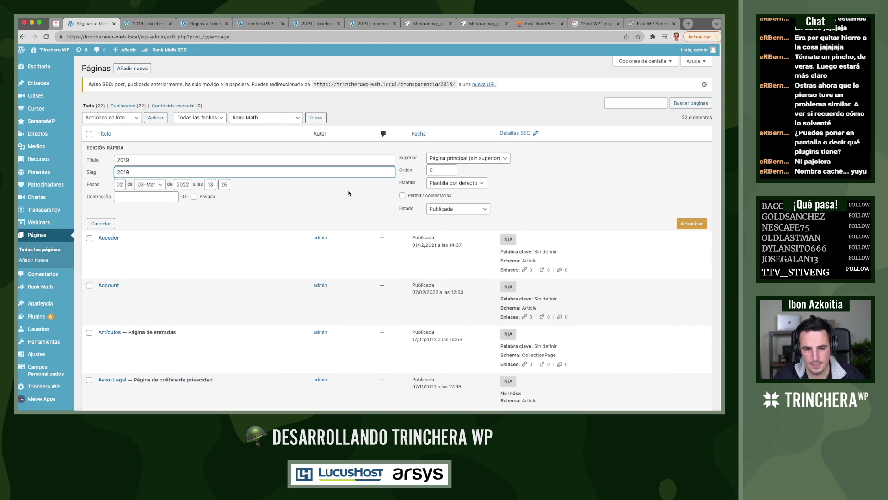
{"action": "left_click", "coordinate": [691, 224]}
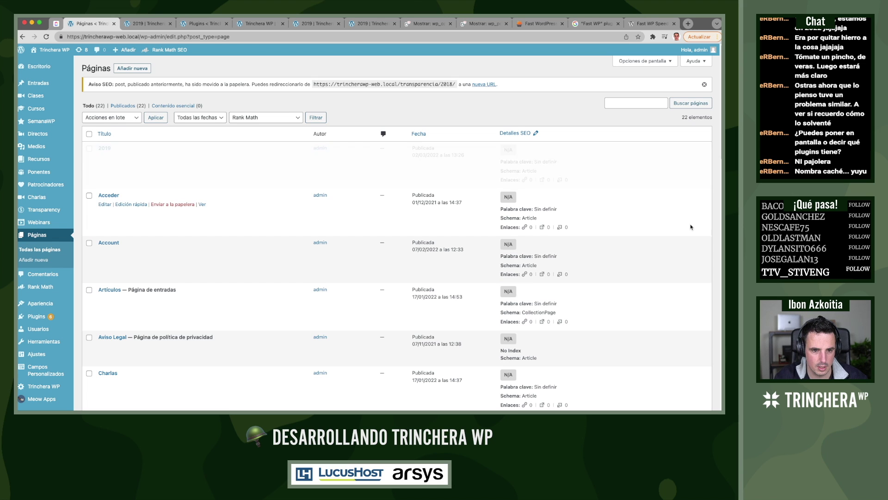
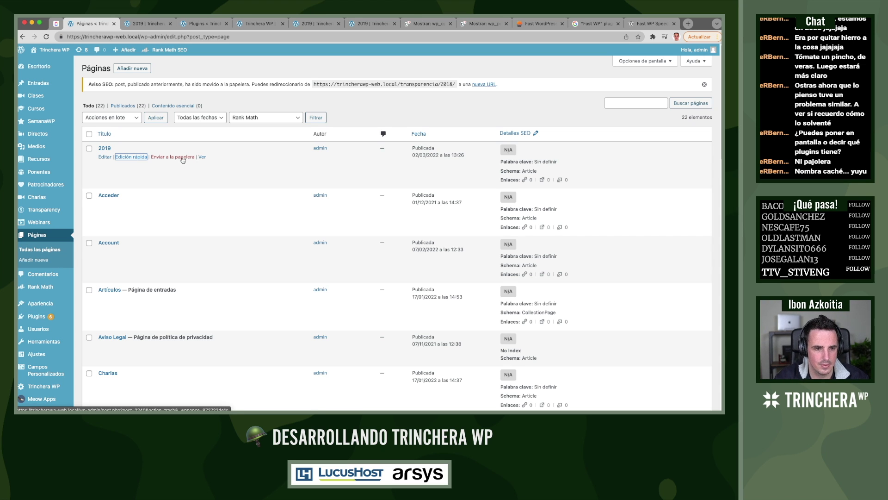
Return to Adminer's database search results for 2019 and review the matching wp_postmeta records
{"action": "left_click", "coordinate": [468, 26]}
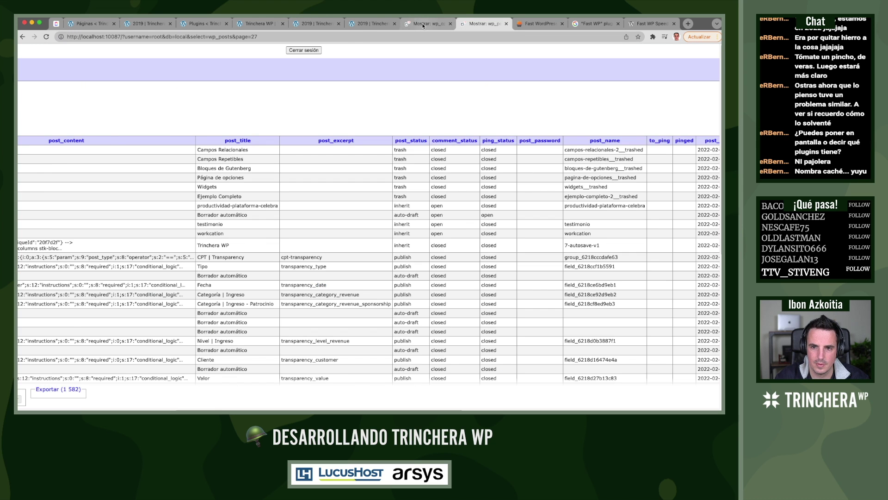
{"action": "left_click", "coordinate": [423, 25]}
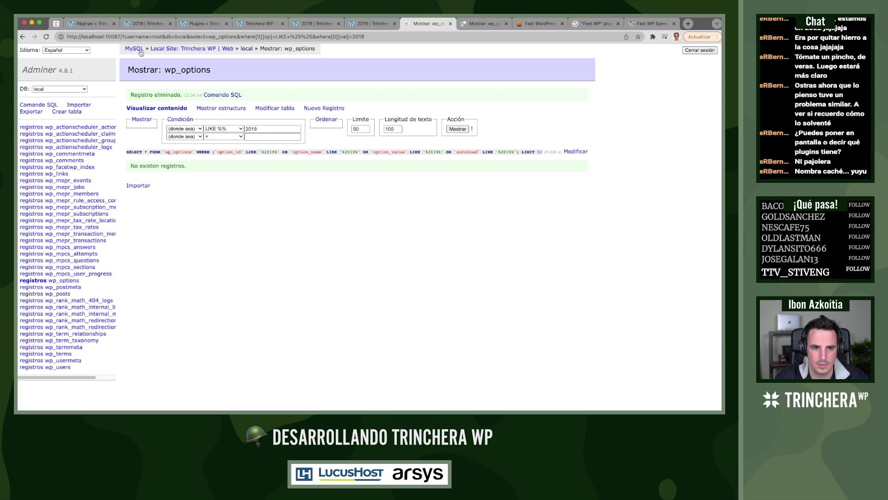
{"action": "left_click", "coordinate": [23, 37]}
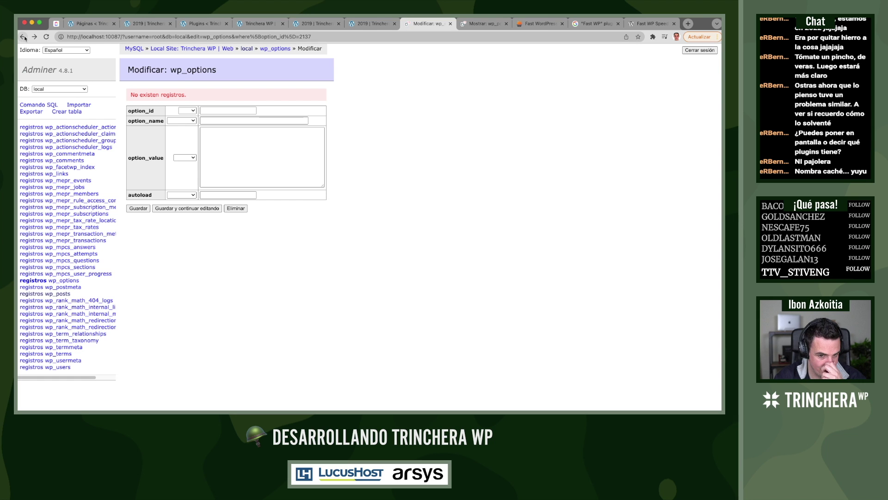
{"action": "left_click", "coordinate": [23, 37]}
{"action": "left_click", "coordinate": [23, 37]}
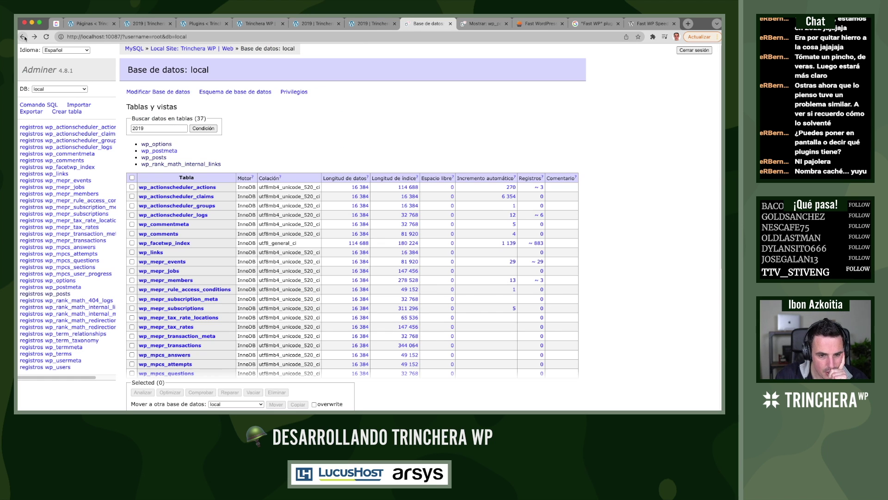
{"action": "left_click", "coordinate": [159, 151]}
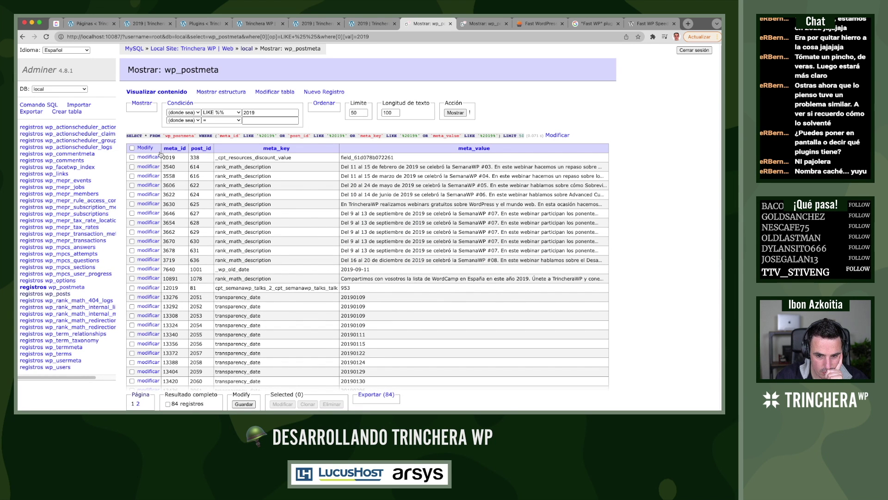
{"action": "scroll", "coordinate": [390, 259], "scroll_direction": "down", "scroll_amount": 6}
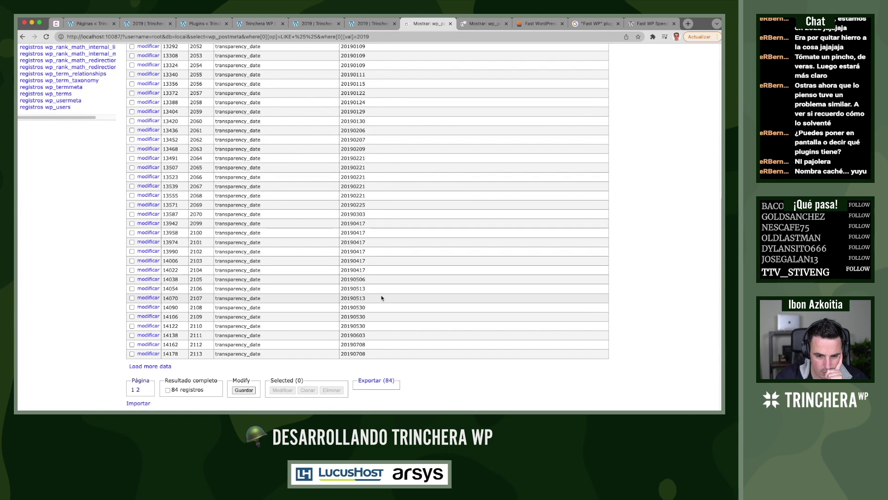
{"action": "scroll", "coordinate": [382, 298], "scroll_direction": "up", "scroll_amount": 7}
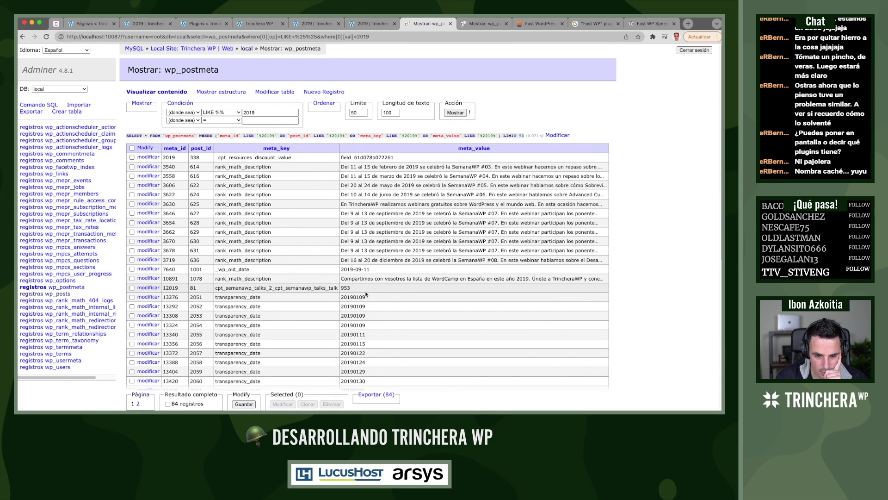
Check the 2019 matches in wp_rank_math_internal_links and wp_options, and look through wp_postmeta again
{"action": "left_click", "coordinate": [22, 37]}
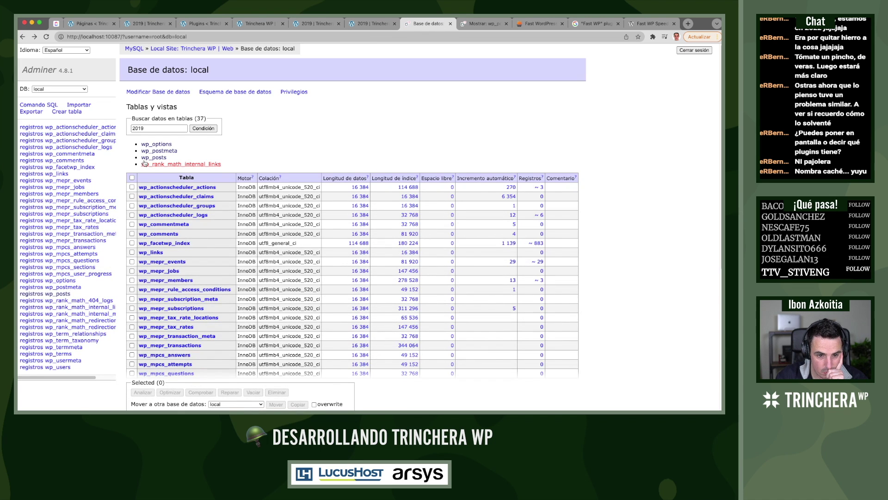
{"action": "left_click", "coordinate": [145, 164]}
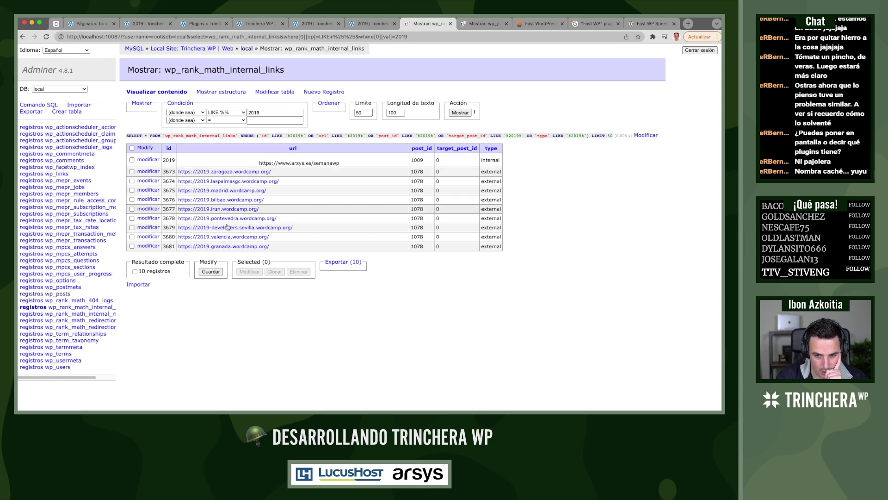
{"action": "left_click", "coordinate": [22, 38]}
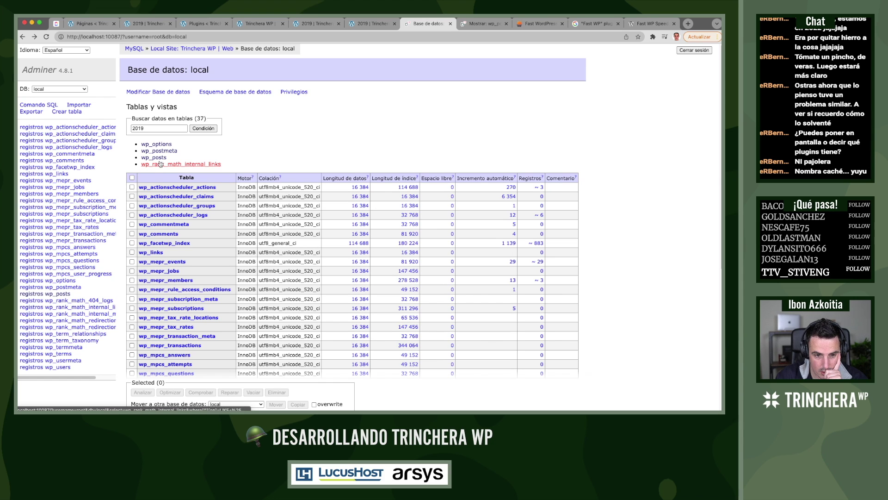
{"action": "left_click", "coordinate": [157, 144]}
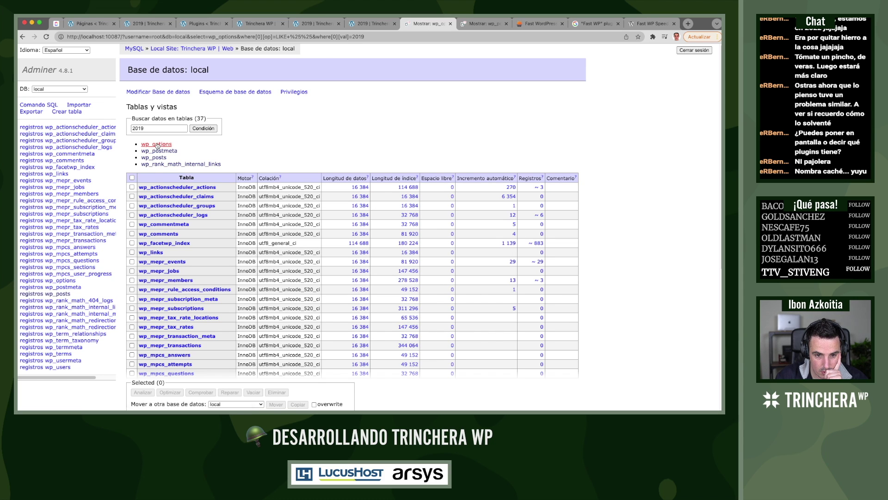
{"action": "left_click", "coordinate": [22, 37]}
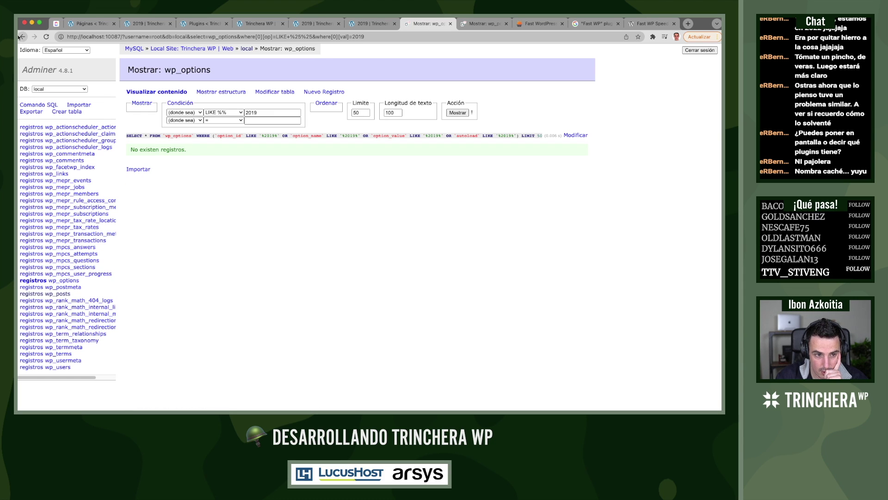
{"action": "left_click", "coordinate": [165, 153]}
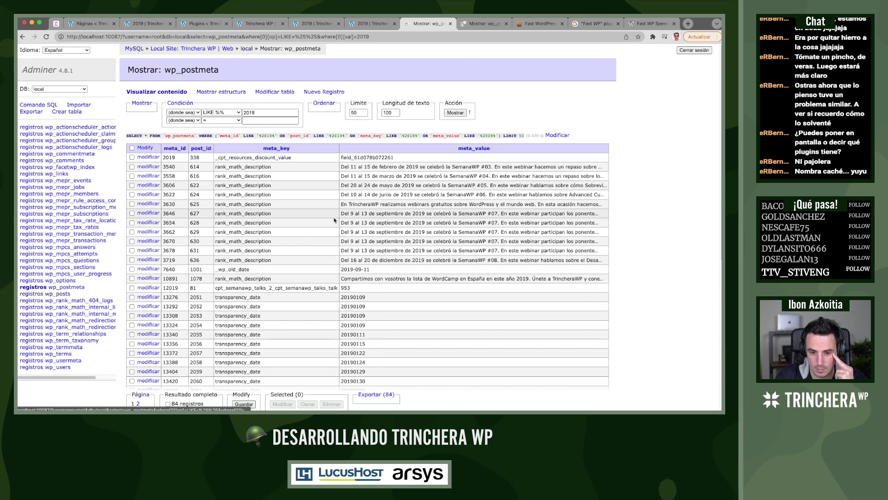
{"action": "scroll", "coordinate": [352, 253], "scroll_direction": "down", "scroll_amount": 10}
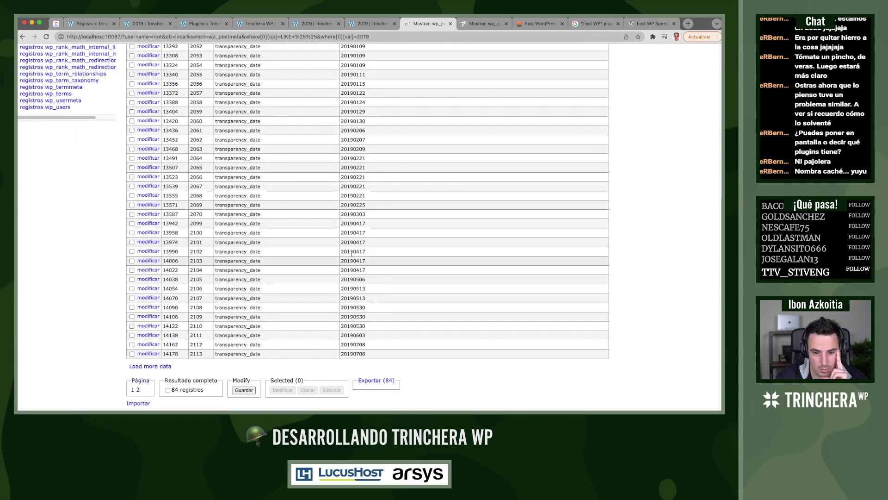
{"action": "left_click", "coordinate": [22, 36]}
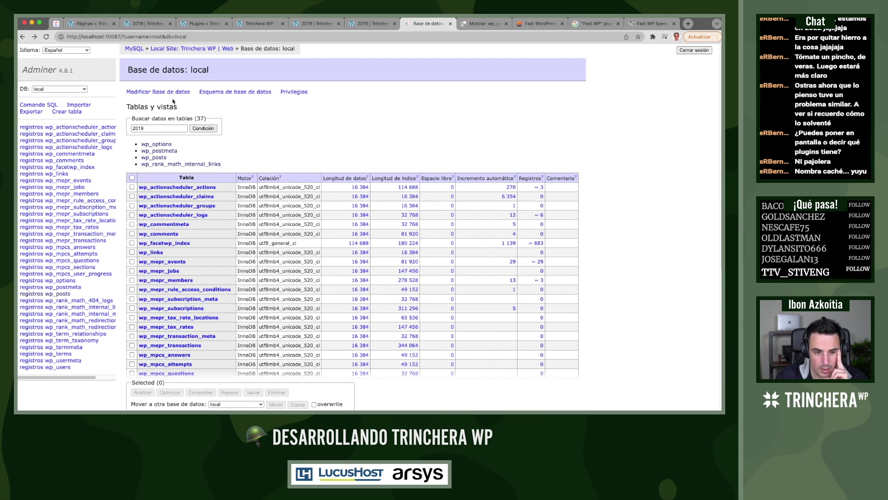
Examine the wp_posts records matching 2019, including the post_name column of the 2019 page
{"action": "left_click", "coordinate": [153, 157]}
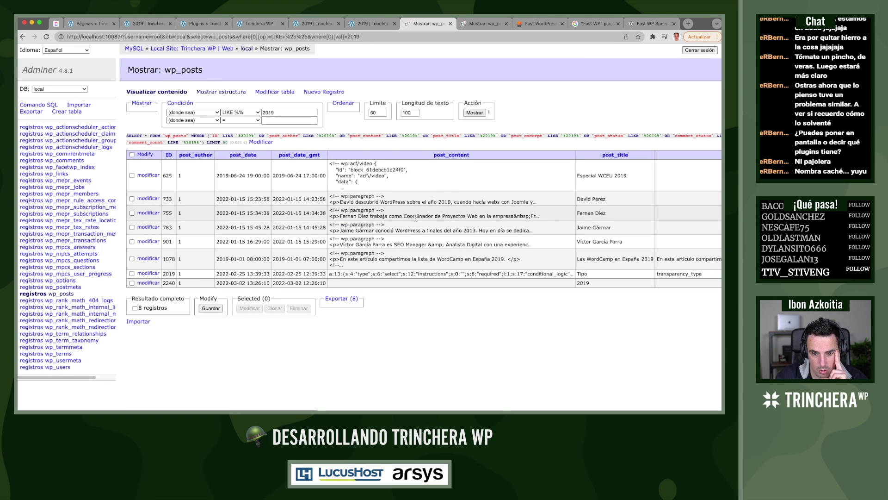
{"action": "scroll", "coordinate": [416, 218], "scroll_direction": "right", "scroll_amount": 5}
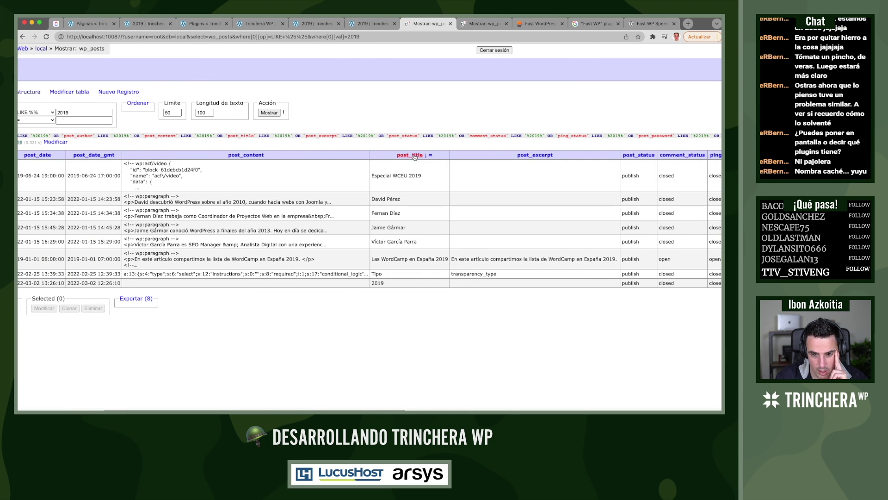
{"action": "scroll", "coordinate": [393, 245], "scroll_direction": "right", "scroll_amount": 8}
{"action": "scroll", "coordinate": [386, 264], "scroll_direction": "right", "scroll_amount": 1}
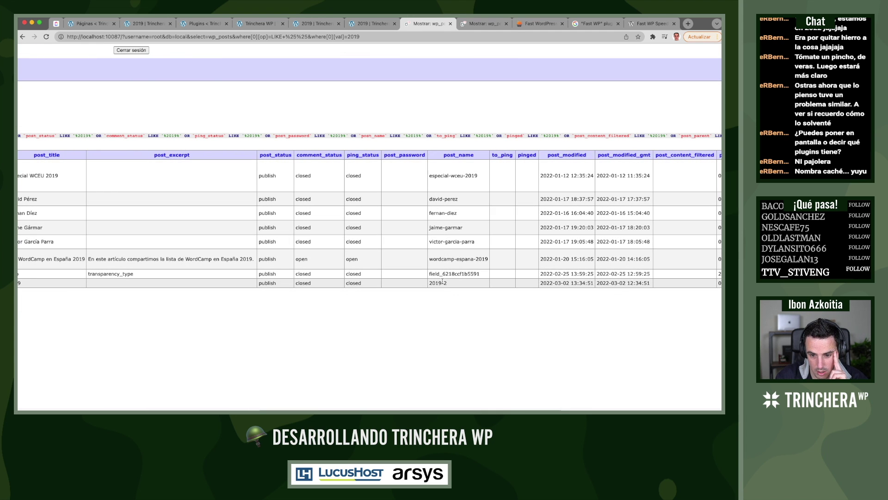
{"action": "scroll", "coordinate": [386, 280], "scroll_direction": "left", "scroll_amount": 10}
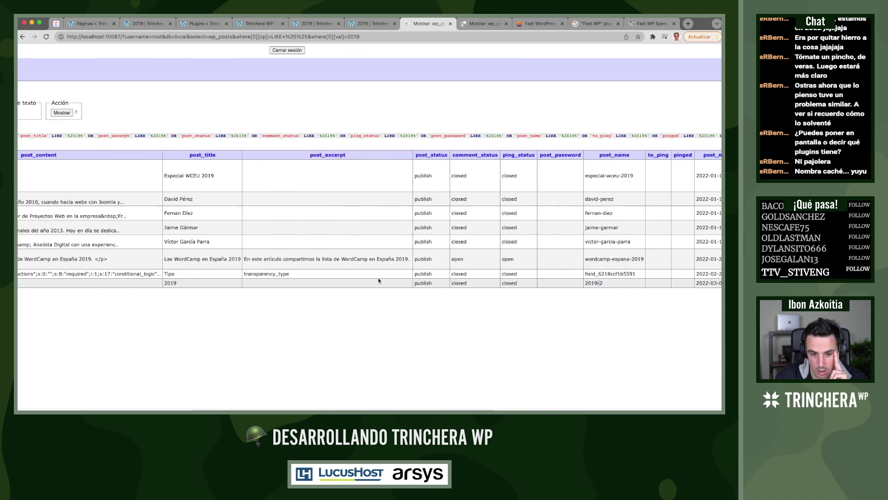
{"action": "scroll", "coordinate": [59, 282], "scroll_direction": "left", "scroll_amount": 3}
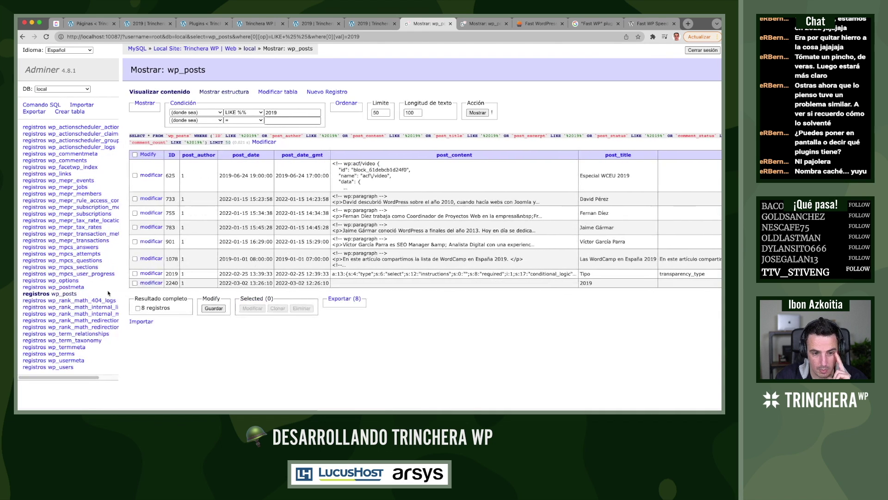
Set post_name to 2019 in the 2019 page's wp_posts record, save it, and reload the WordPress Pages list
{"action": "left_click", "coordinate": [148, 283]}
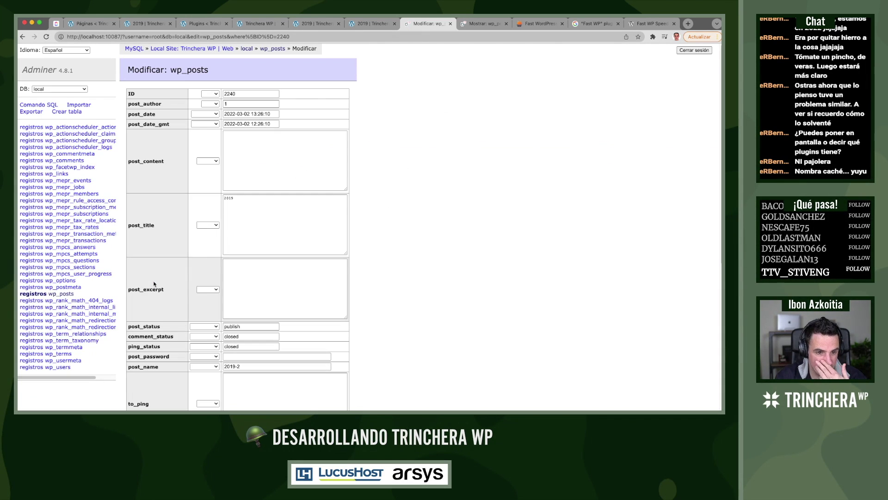
{"action": "scroll", "coordinate": [261, 316], "scroll_direction": "down", "scroll_amount": 10}
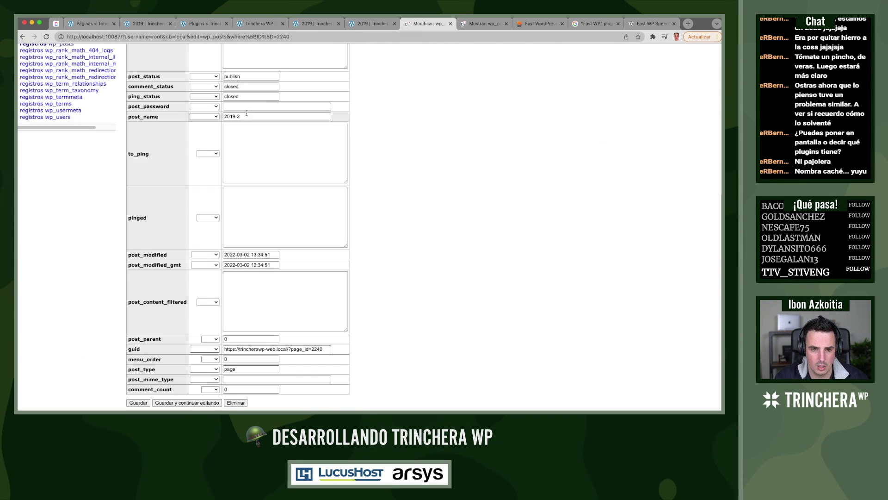
{"action": "double_click", "coordinate": [271, 117]}
{"action": "key", "text": "BackSpace"}
{"action": "key", "text": "BackSpace"}
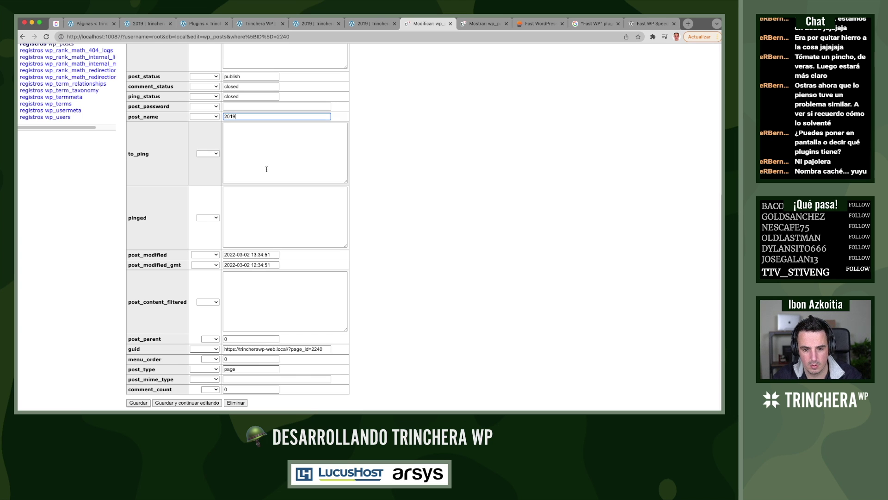
{"action": "left_click", "coordinate": [138, 402]}
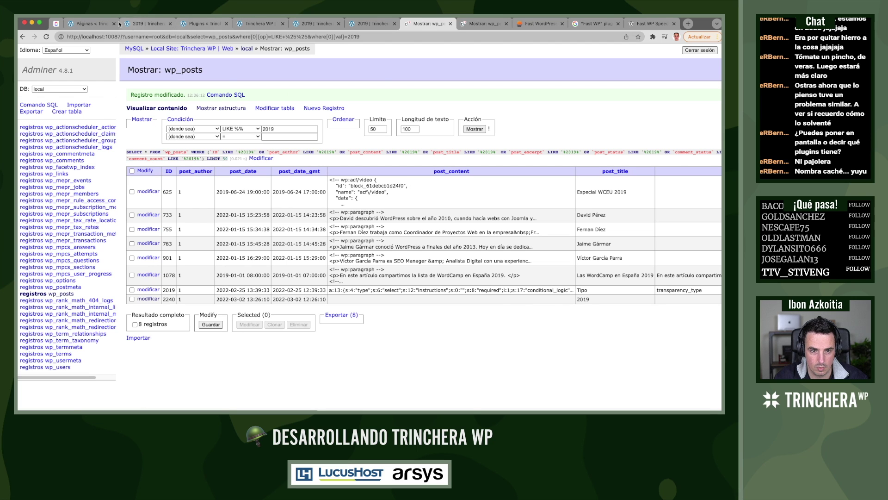
{"action": "left_click", "coordinate": [96, 24]}
{"action": "key", "text": "super+r"}
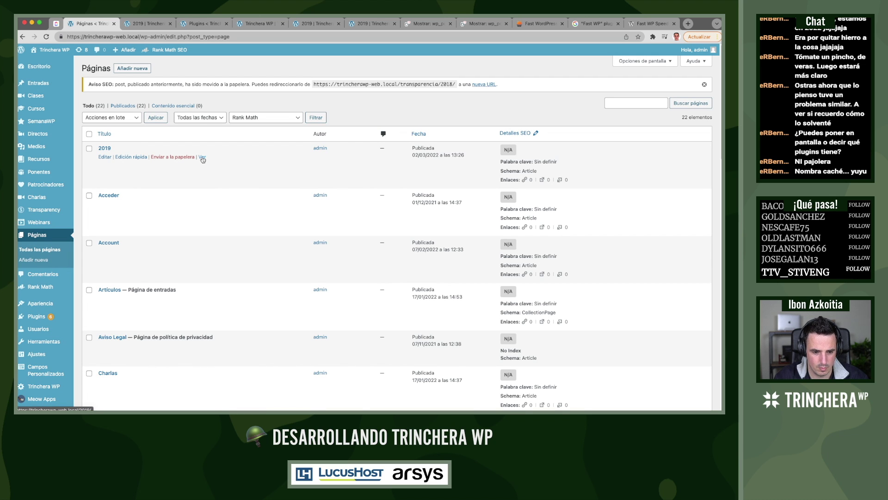
Open the 2019 page in a new tab, compare its URL with the earlier 2019 tab, and return to the Pages list
{"action": "middle_click", "coordinate": [203, 158]}
{"action": "left_click", "coordinate": [172, 27]}
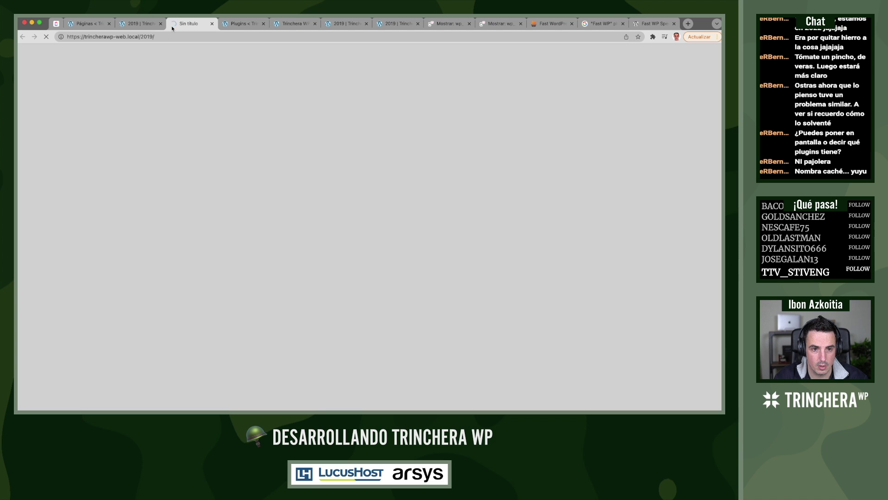
{"action": "left_click", "coordinate": [143, 25]}
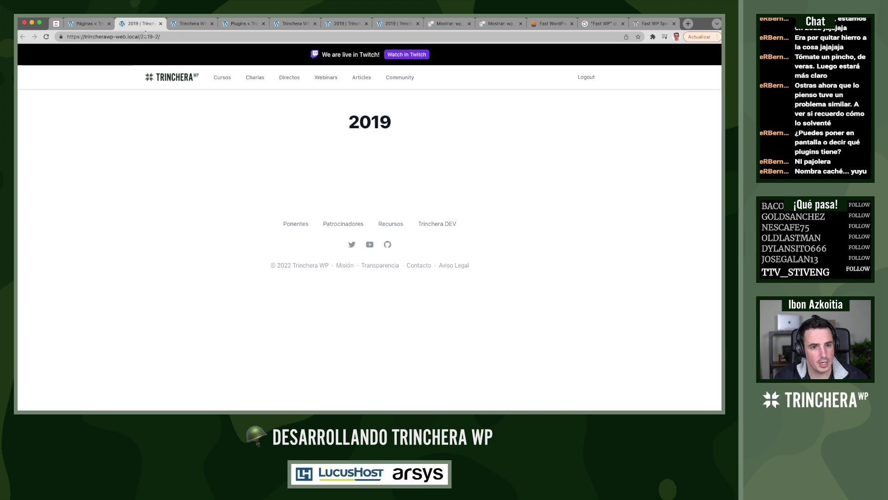
{"action": "left_click", "coordinate": [180, 23]}
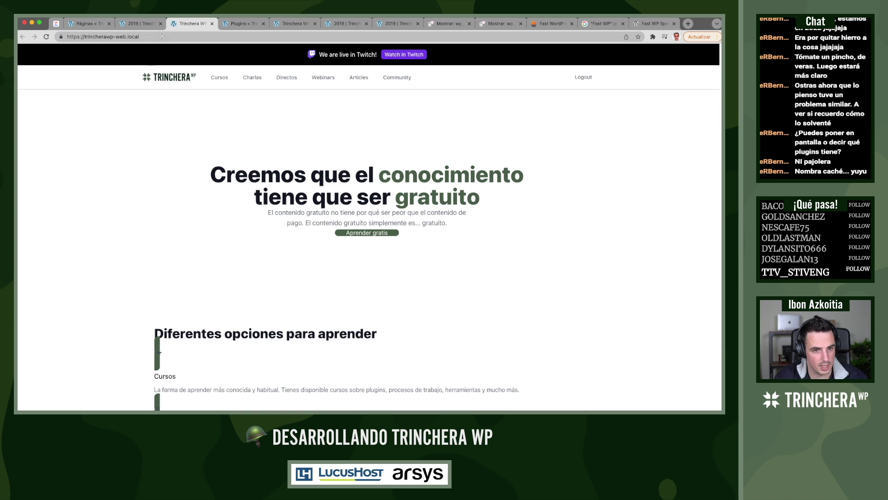
{"action": "left_click", "coordinate": [86, 24]}
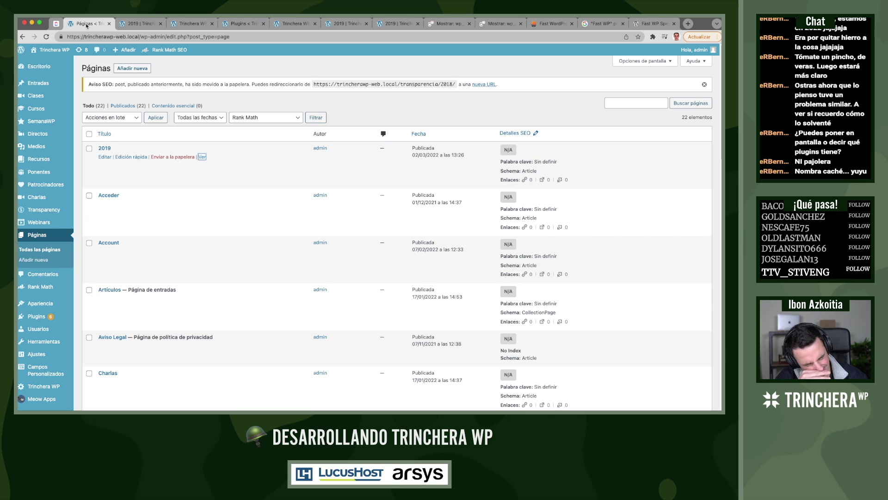
Switch to Finder, go up from the trincherawp theme folder to wp-content, and open the uploads folder
{"action": "key", "text": "super+Tab"}
{"action": "key", "text": "super+Tab"}
{"action": "key", "text": "super+Tab"}
{"action": "key", "text": "super+Tab"}
{"action": "key", "text": "super+Tab"}
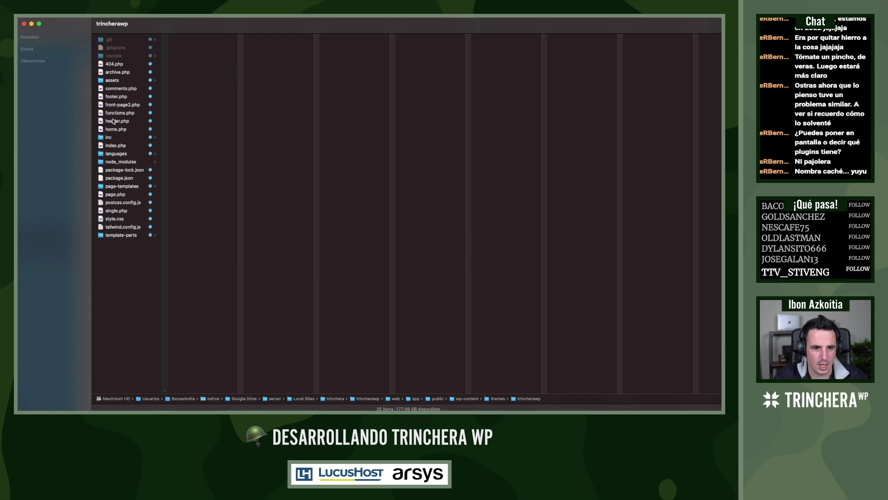
{"action": "key", "text": "super+Up"}
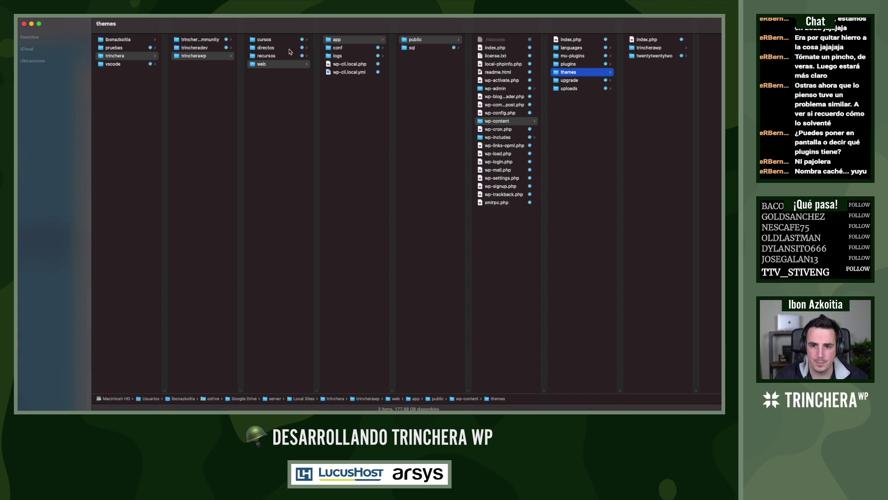
{"action": "left_click", "coordinate": [576, 90]}
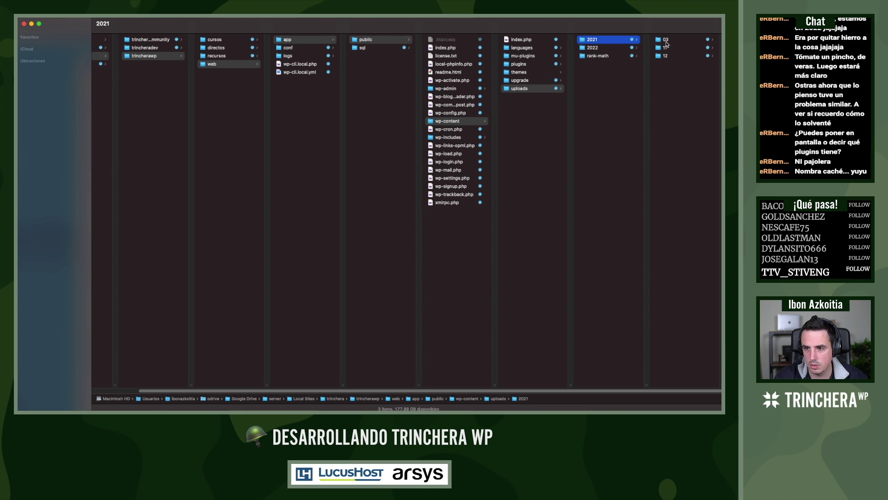
Inspect the monthly subfolders 03 and 12 of uploads/2021, looking through the file list in 12
{"action": "scroll", "coordinate": [657, 44], "scroll_direction": "right", "scroll_amount": 3}
{"action": "key", "text": "Right"}
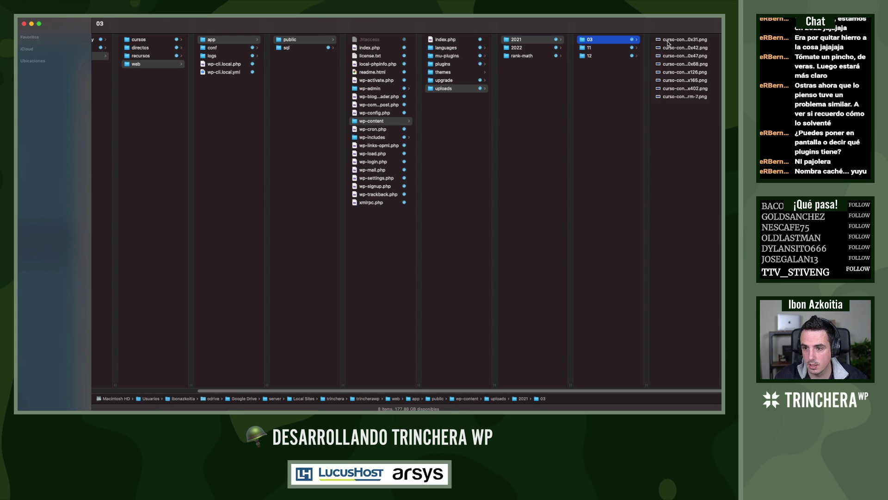
{"action": "key", "text": "Down"}
{"action": "key", "text": "Down"}
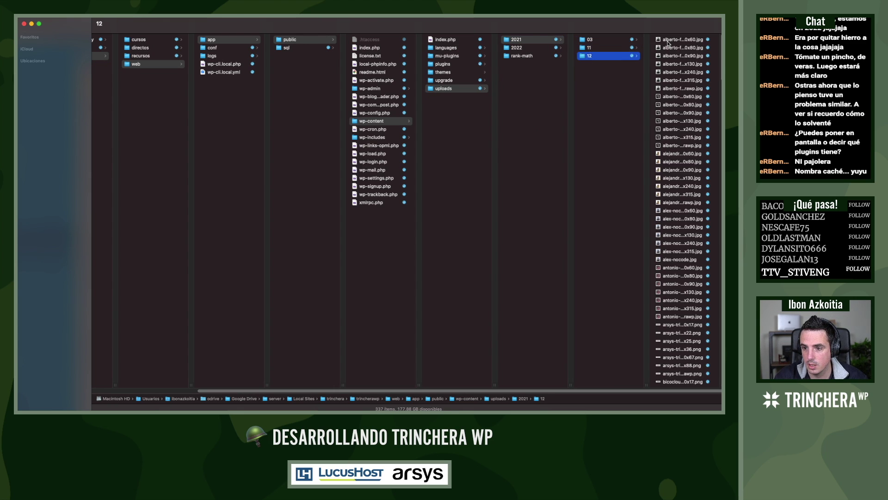
{"action": "scroll", "coordinate": [690, 185], "scroll_direction": "down", "scroll_amount": 15}
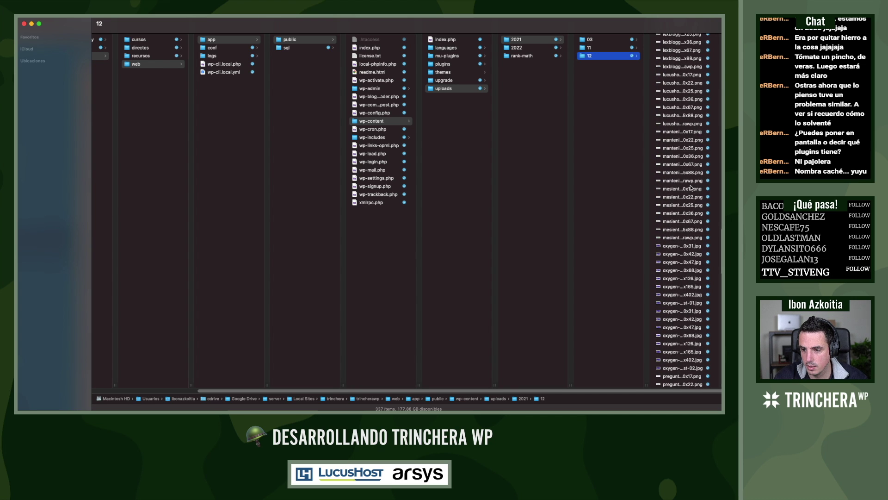
{"action": "scroll", "coordinate": [691, 187], "scroll_direction": "down", "scroll_amount": 10}
{"action": "key", "text": "Left"}
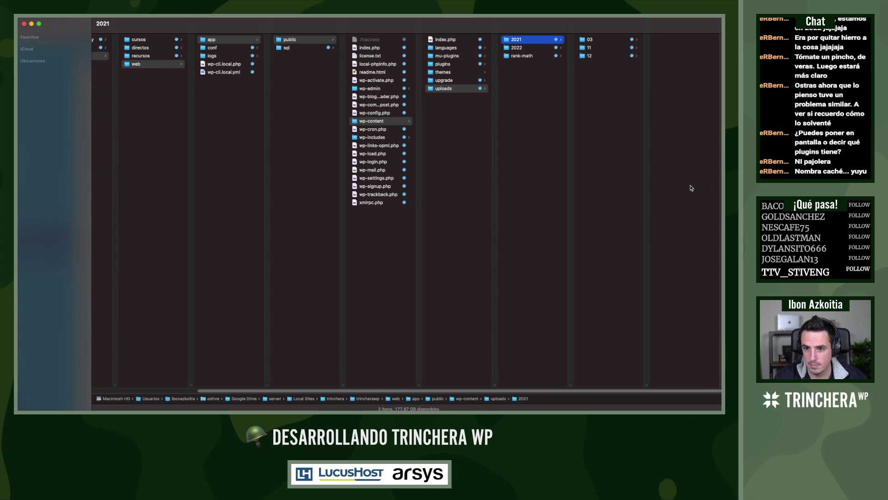
Check the rank-math folder in uploads and the upgrade folder in wp-content
{"action": "key", "text": "Down"}
{"action": "key", "text": "Down"}
{"action": "key", "text": "Left"}
{"action": "key", "text": "Up"}
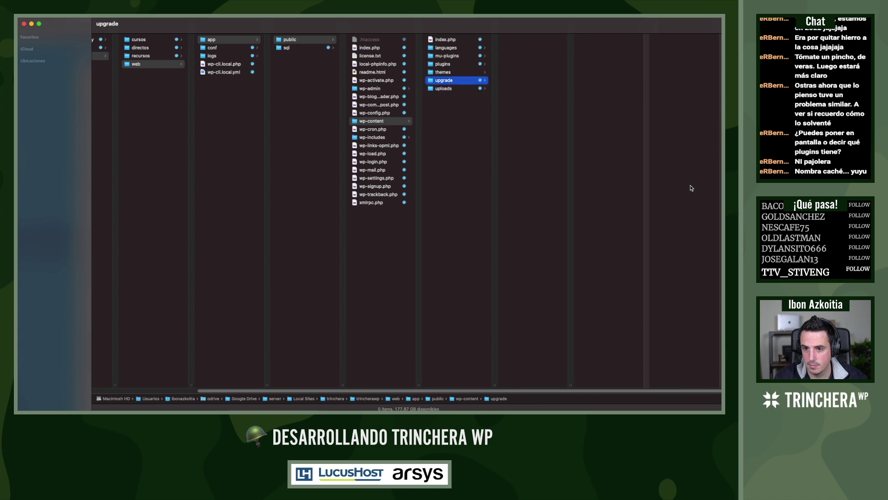
Inspect the monthly subfolders of uploads/2022, including 02 and 03
{"action": "key", "text": "Down"}
{"action": "key", "text": "Right"}
{"action": "key", "text": "Down"}
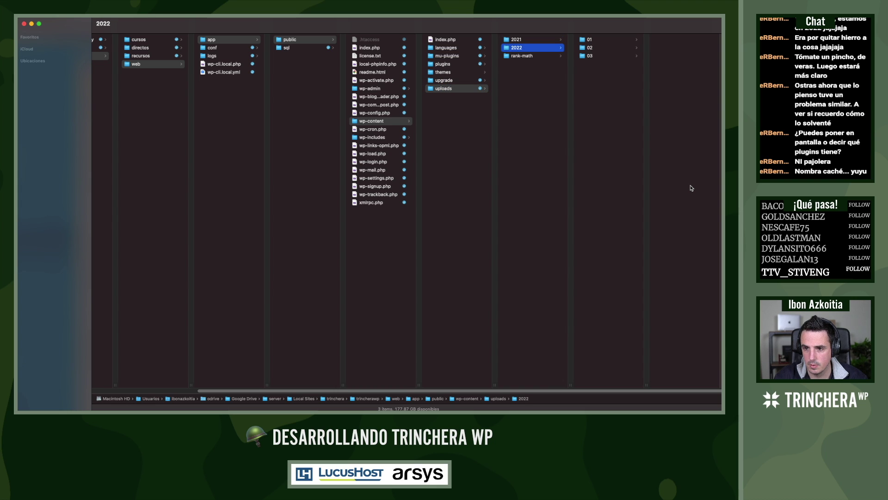
{"action": "key", "text": "Right"}
{"action": "key", "text": "Down"}
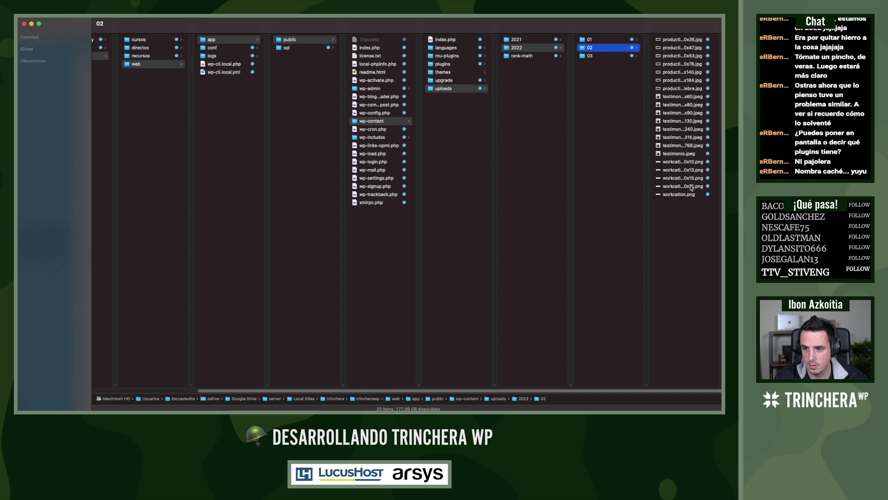
{"action": "key", "text": "Down"}
{"action": "key", "text": "Up"}
{"action": "key", "text": "Down"}
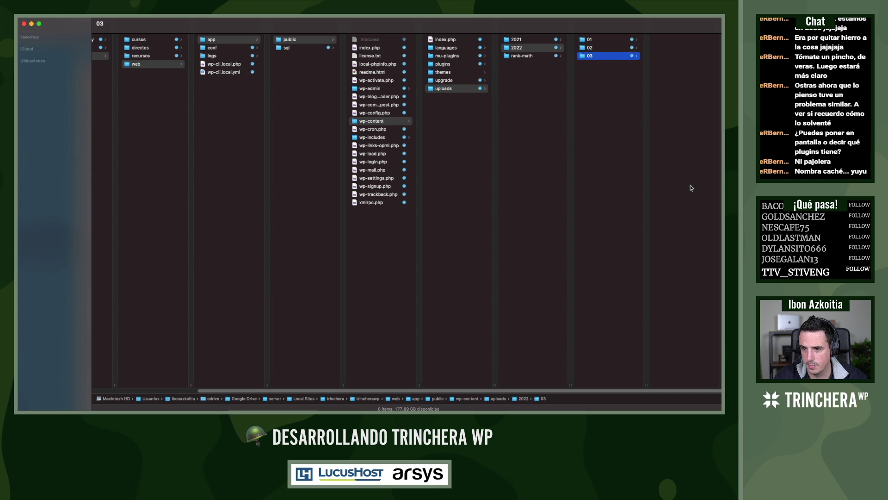
{"action": "key", "text": "Left"}
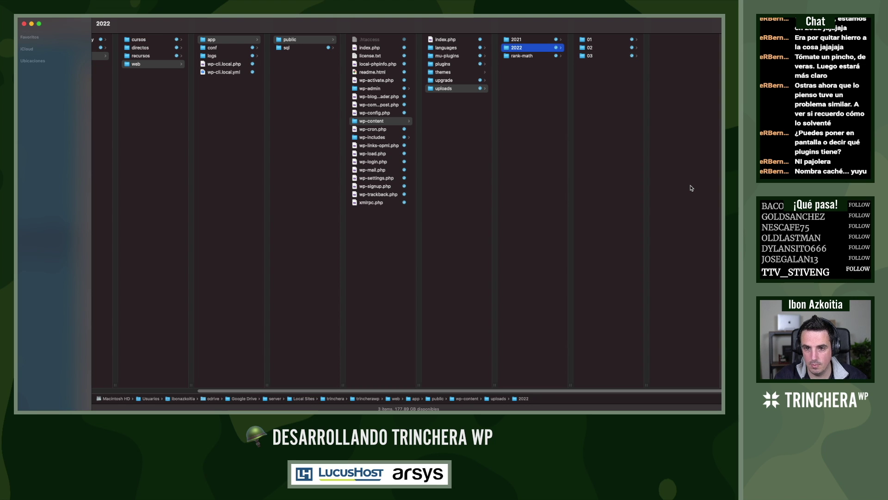
Examine the plugins and mu-plugins folders in wp-content, ending on the uploads folder
{"action": "key", "text": "super+Tab"}
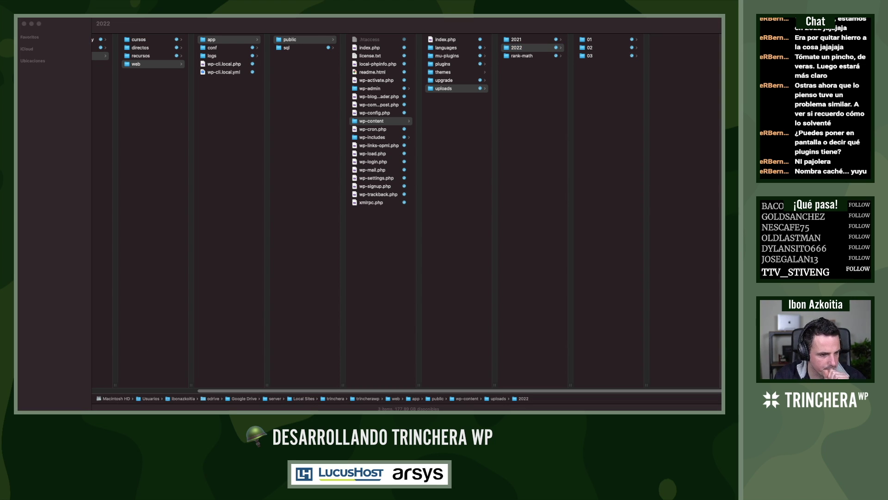
{"action": "key", "text": "super+Tab"}
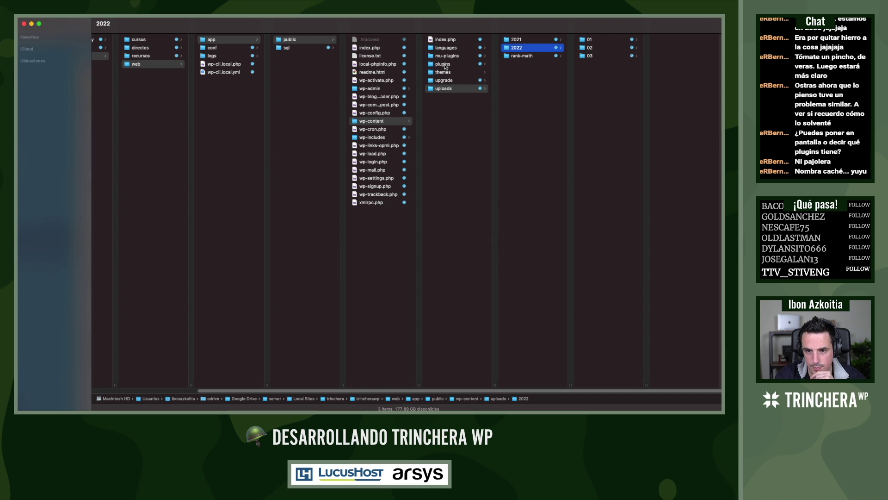
{"action": "left_click", "coordinate": [443, 64]}
{"action": "key", "text": "Up"}
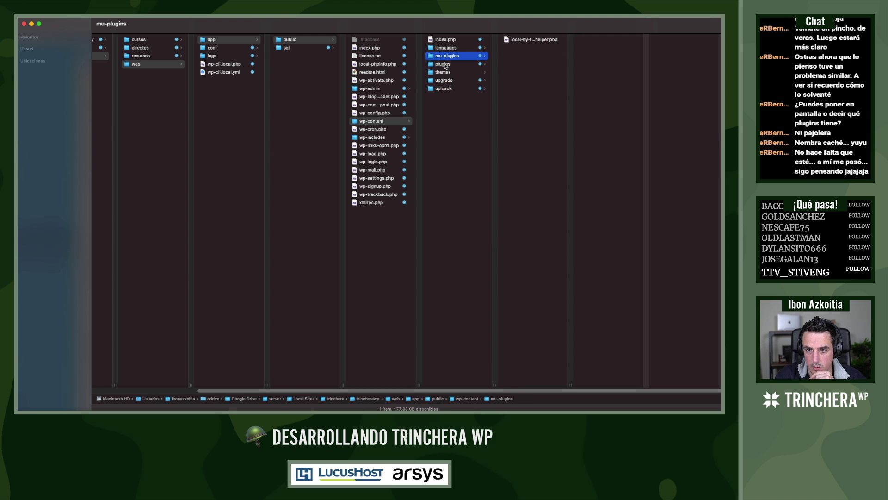
{"action": "key", "text": "Down"}
{"action": "key", "text": "Down"}
{"action": "key", "text": "Up"}
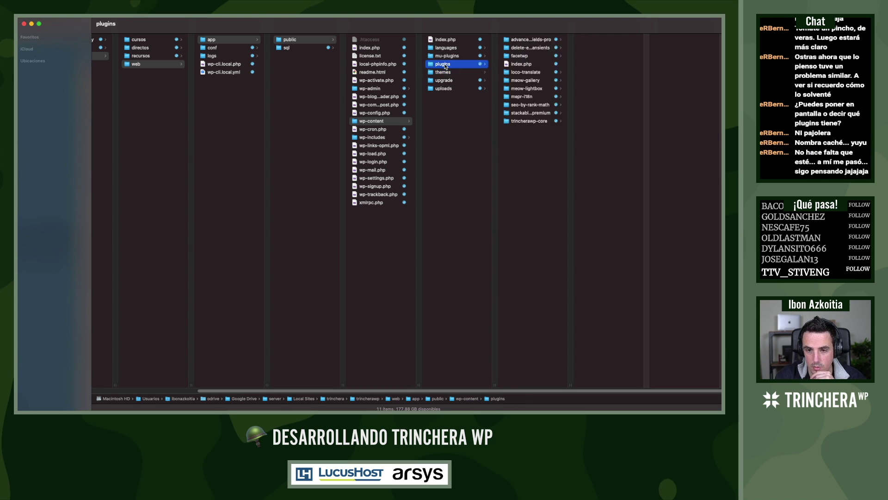
{"action": "key", "text": "Down"}
{"action": "key", "text": "Down"}
{"action": "key", "text": "Down"}
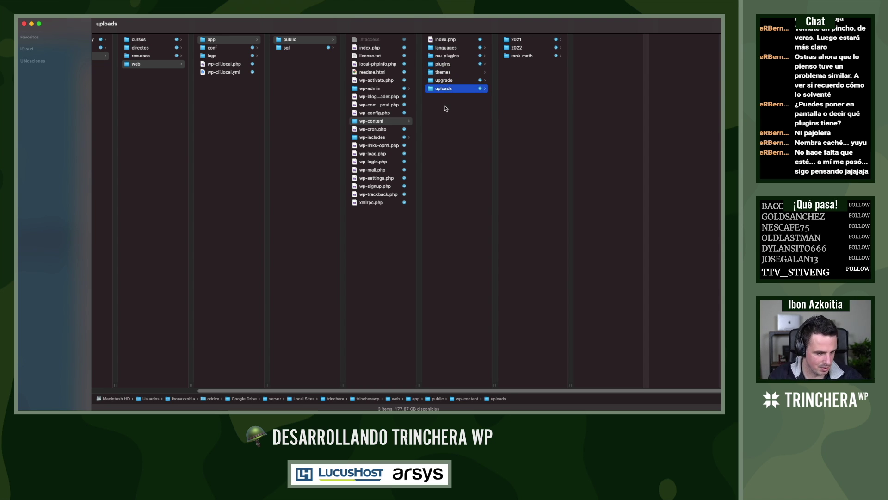
Switch back to Chrome, search Google in a new tab for "wordpress forces slug -2", and look through the results
{"action": "key", "text": "super+Tab"}
{"action": "key", "text": "super+Tab"}
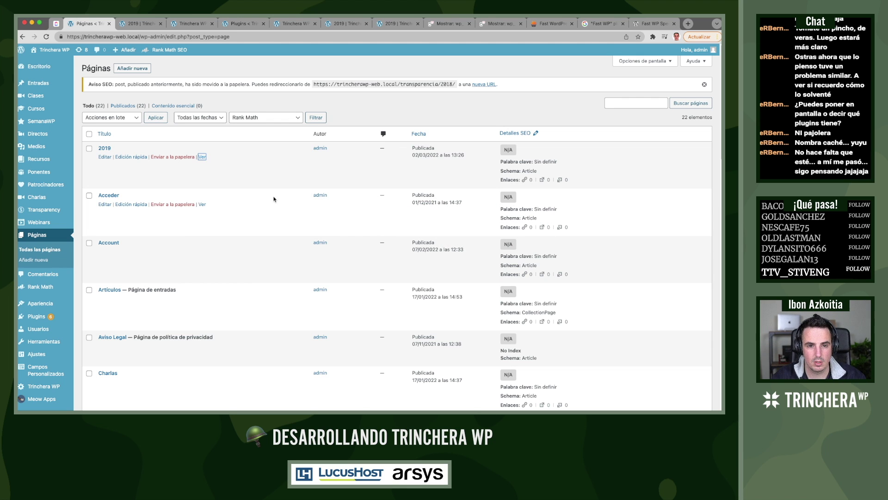
{"action": "key", "text": "super+t"}
{"action": "type", "text": "wordp"}
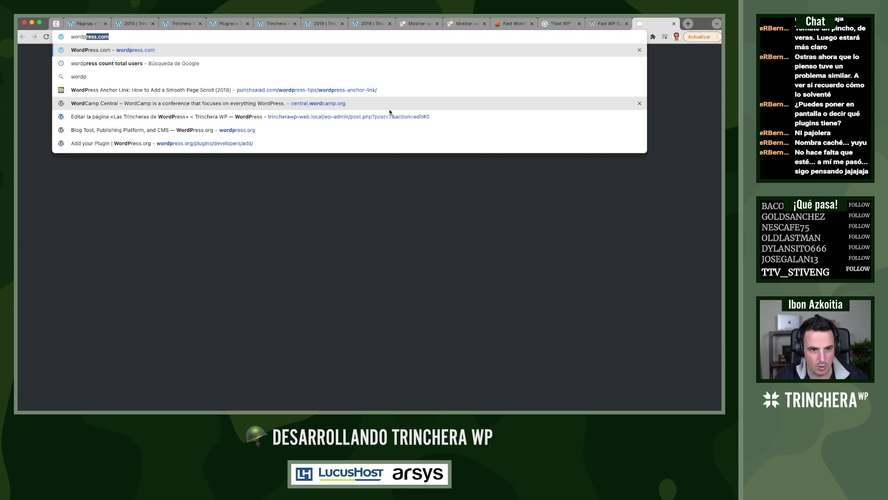
{"action": "type", "text": "ress forces s"}
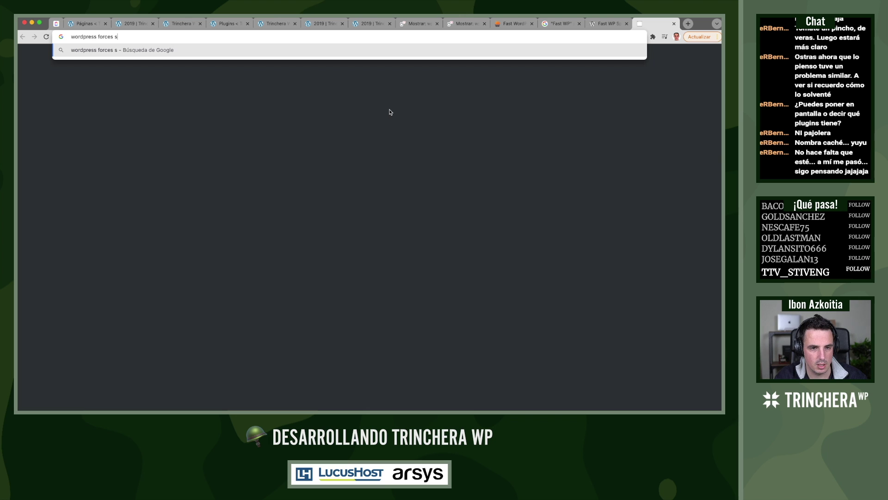
{"action": "type", "text": "lug -2"}
{"action": "key", "text": "Return"}
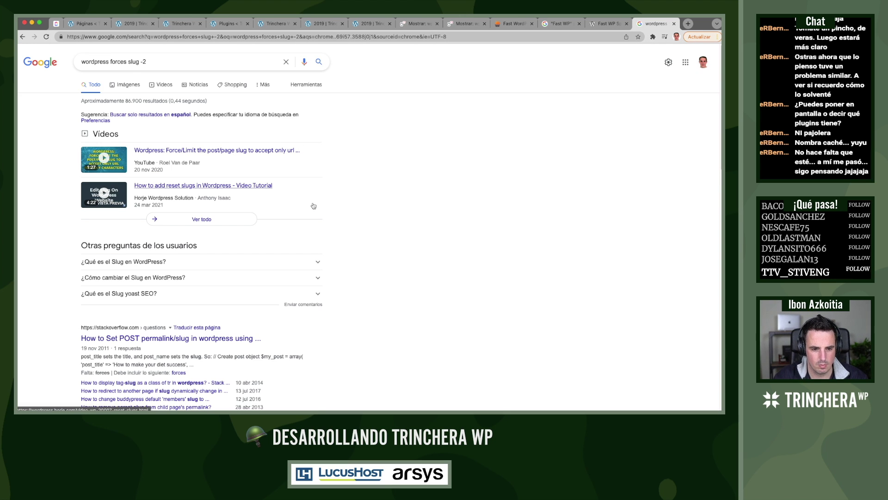
{"action": "scroll", "coordinate": [314, 205], "scroll_direction": "down", "scroll_amount": 5}
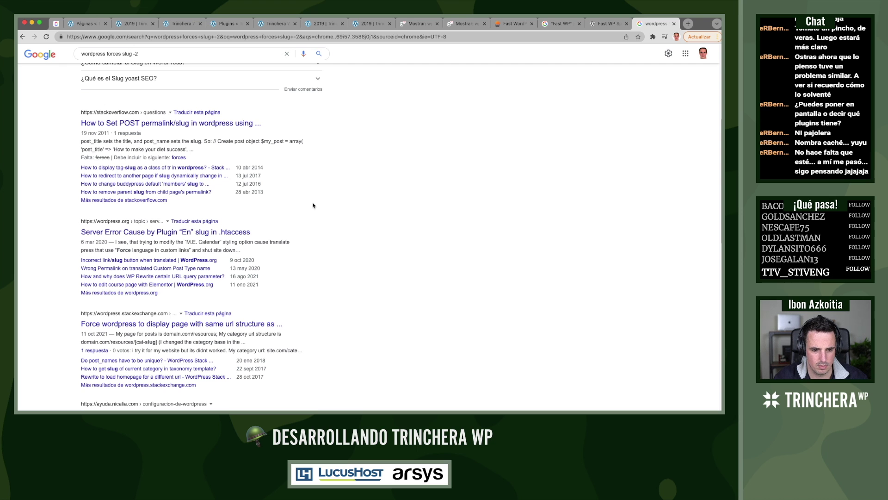
{"action": "scroll", "coordinate": [214, 188], "scroll_direction": "down", "scroll_amount": 10}
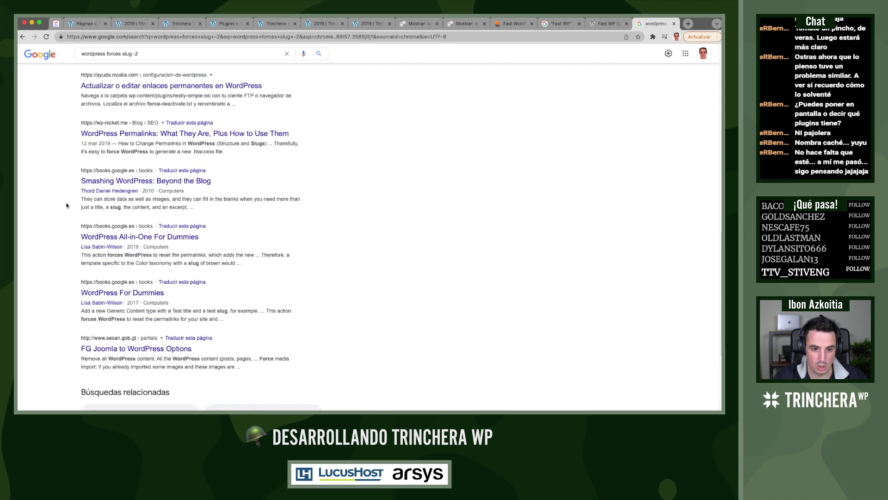
Search for "wordpress changes slug -2", open the WordPress.com topic on slug changes and redirects in a new tab, and review the remaining results
{"action": "scroll", "coordinate": [54, 210], "scroll_direction": "up", "scroll_amount": 15}
{"action": "double_click", "coordinate": [120, 62]}
{"action": "type", "text": "chang"}
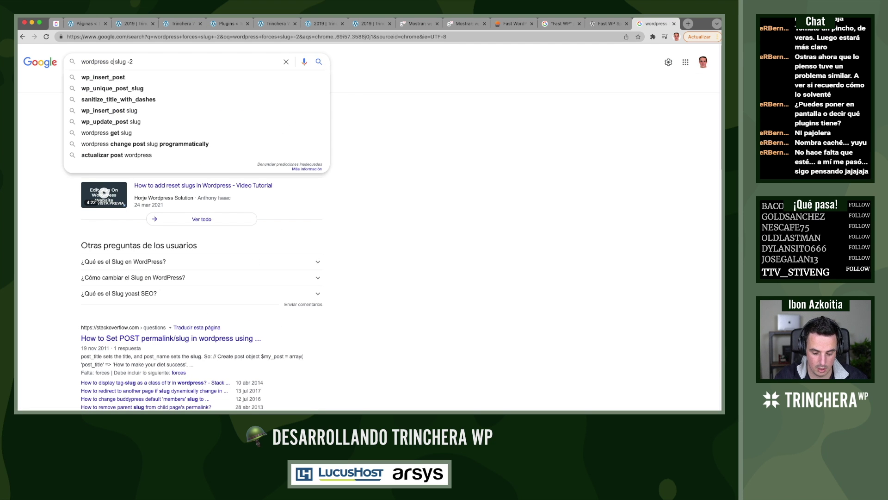
{"action": "type", "text": "es"}
{"action": "key", "text": "Return"}
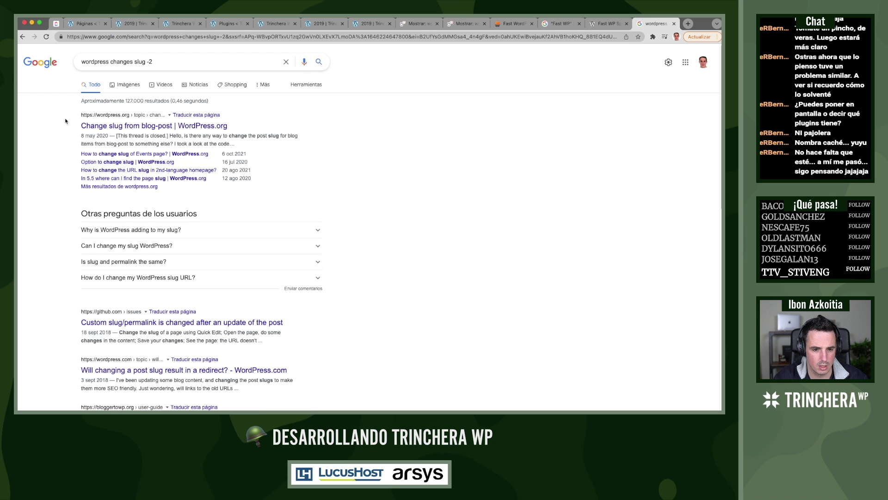
{"action": "scroll", "coordinate": [65, 121], "scroll_direction": "down", "scroll_amount": 5}
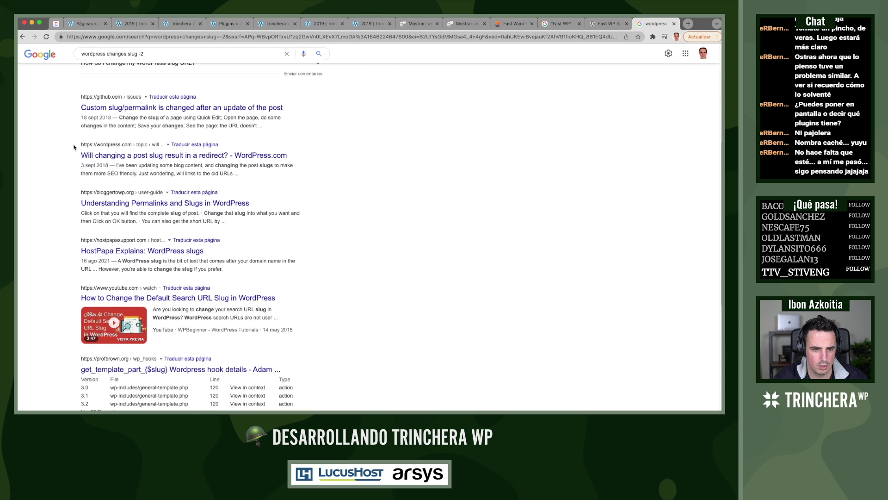
{"action": "left_click", "coordinate": [126, 157], "text": "super"}
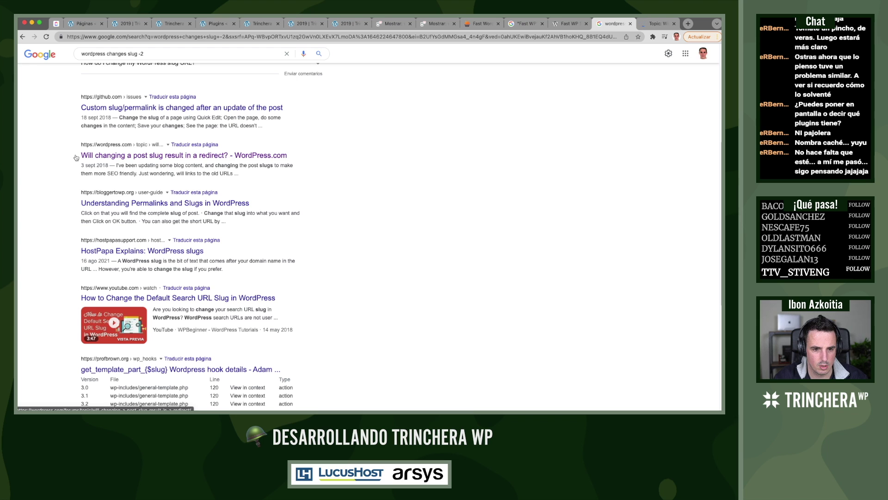
{"action": "scroll", "coordinate": [50, 157], "scroll_direction": "down", "scroll_amount": 5}
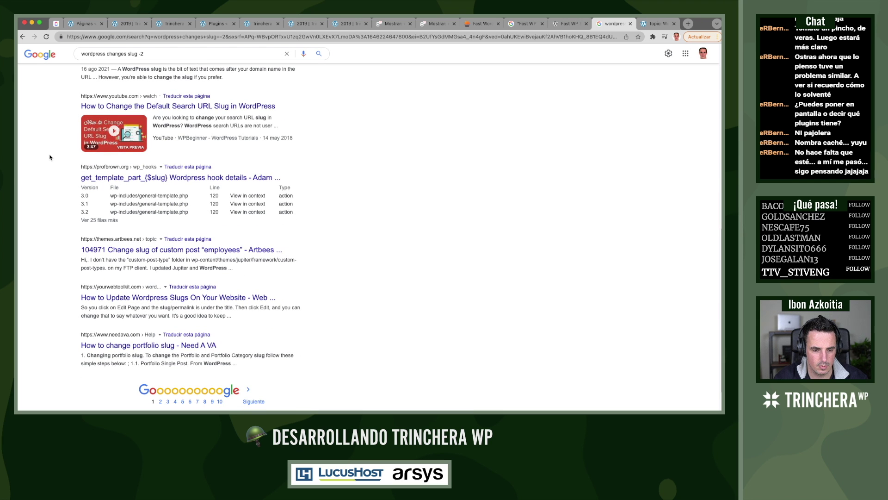
{"action": "scroll", "coordinate": [50, 158], "scroll_direction": "up", "scroll_amount": 7}
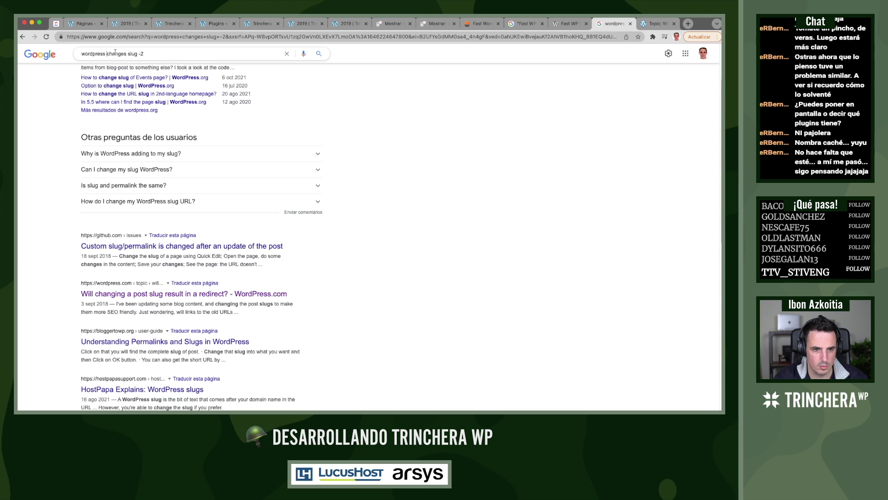
Search Google for "problem wordpress updates slug"
{"action": "left_click_drag", "start_coordinate": [107, 53], "coordinate": [182, 52]}
{"action": "type", "text": "updates slug"}
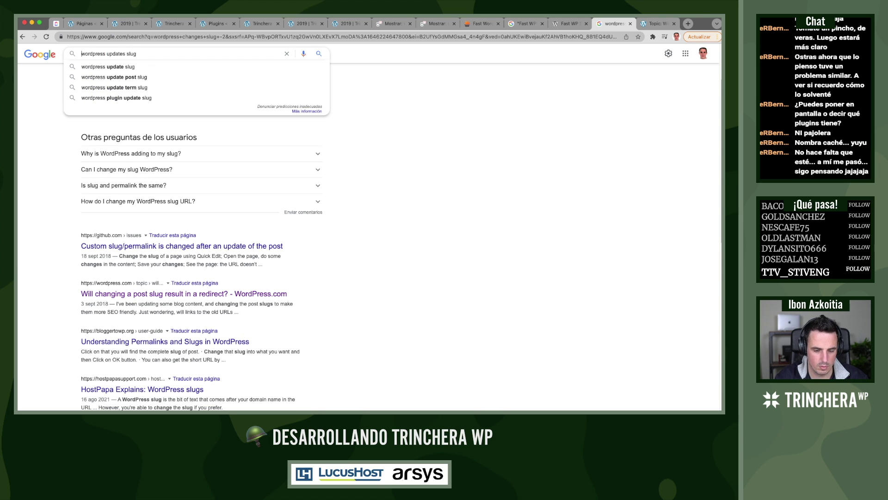
{"action": "type", "text": "problem"}
{"action": "key", "text": "Return"}
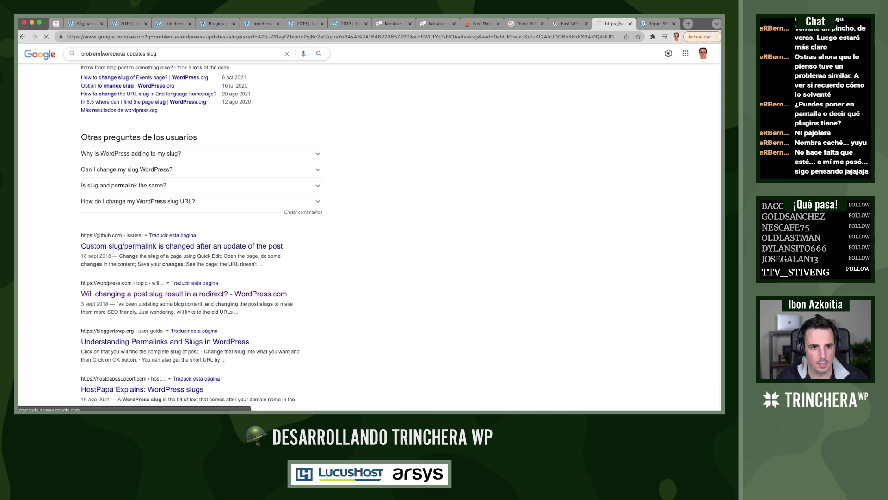
Open the WordPress.org Slug Issues result and the GitHub custom slug/permalink issue in new tabs, and read through the GitHub discussion
{"action": "left_click", "coordinate": [125, 125], "text": "super"}
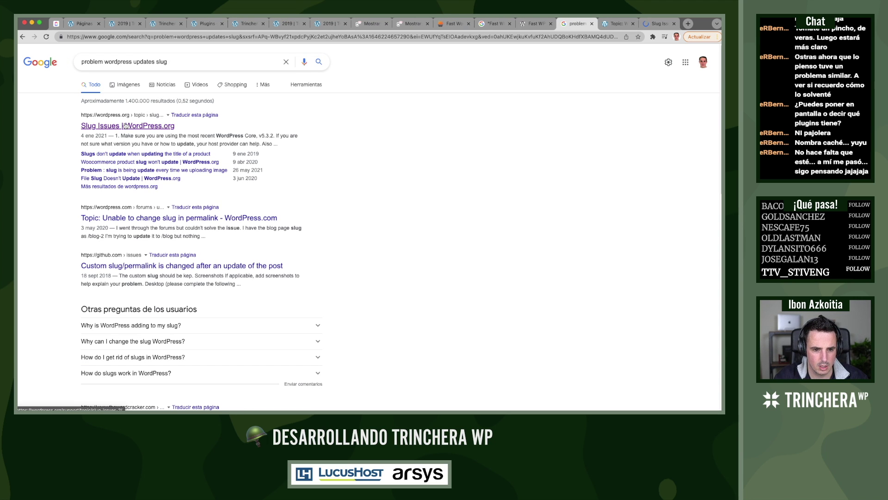
{"action": "left_click", "coordinate": [224, 266], "text": "super"}
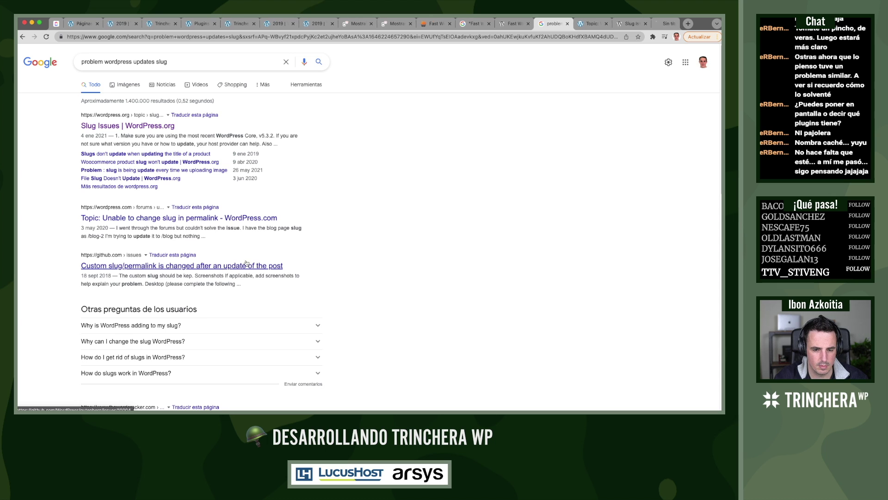
{"action": "left_click", "coordinate": [657, 26]}
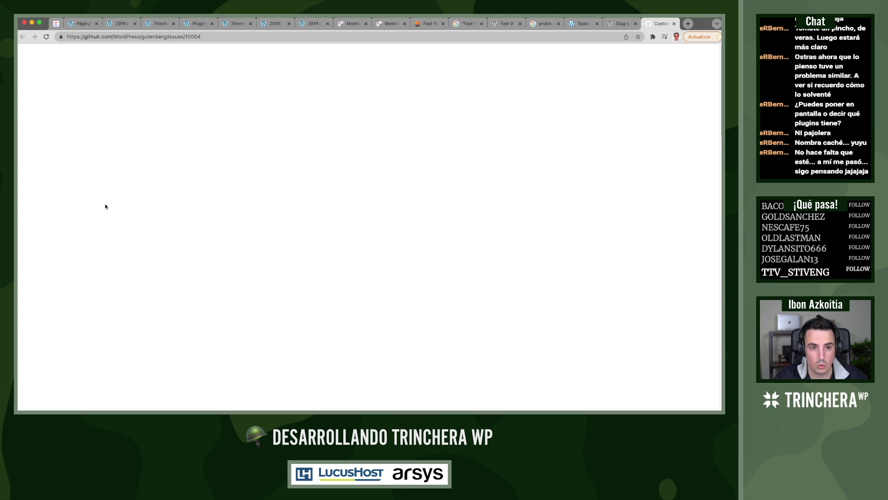
{"action": "scroll", "coordinate": [104, 207], "scroll_direction": "down", "scroll_amount": 10}
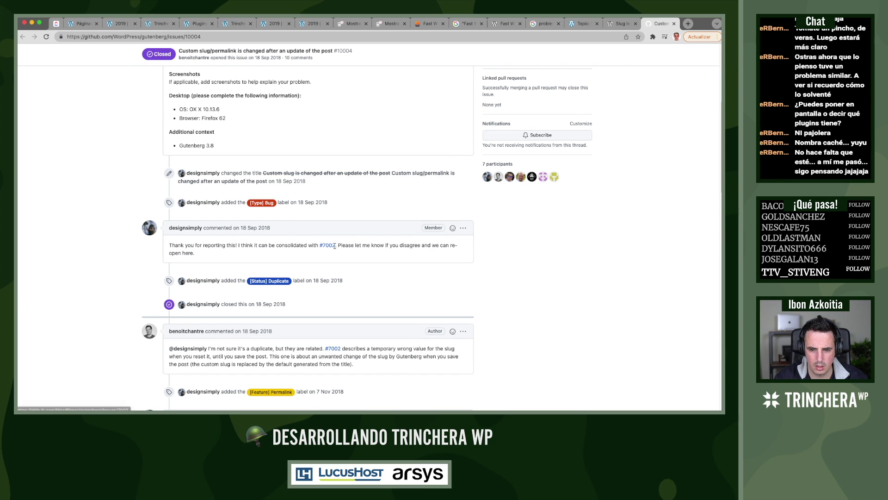
{"action": "scroll", "coordinate": [324, 247], "scroll_direction": "down", "scroll_amount": 5}
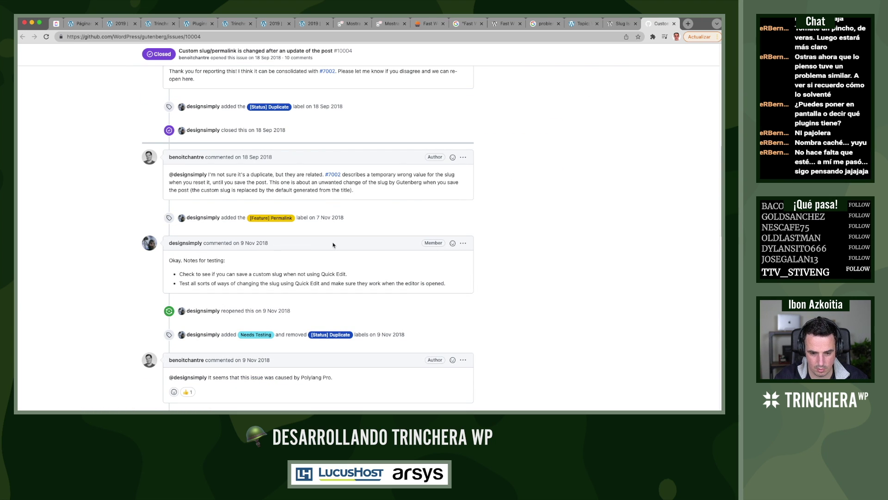
{"action": "scroll", "coordinate": [333, 244], "scroll_direction": "down", "scroll_amount": 5}
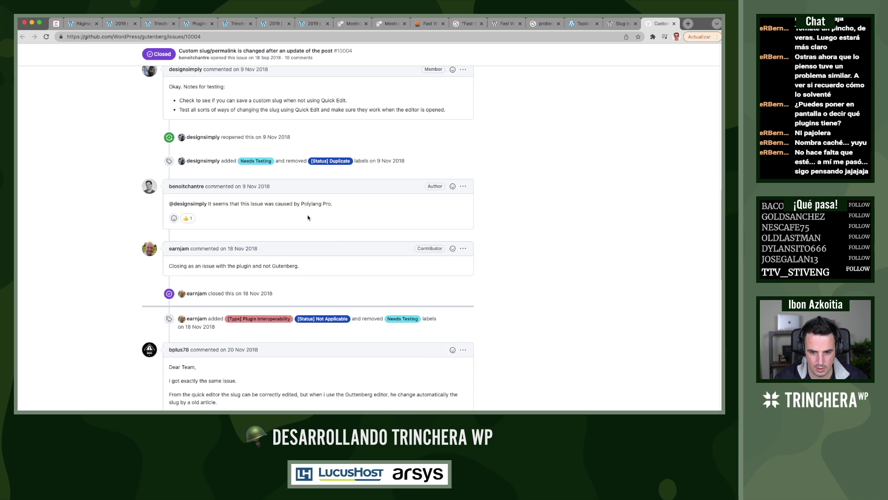
{"action": "scroll", "coordinate": [349, 212], "scroll_direction": "down", "scroll_amount": 5}
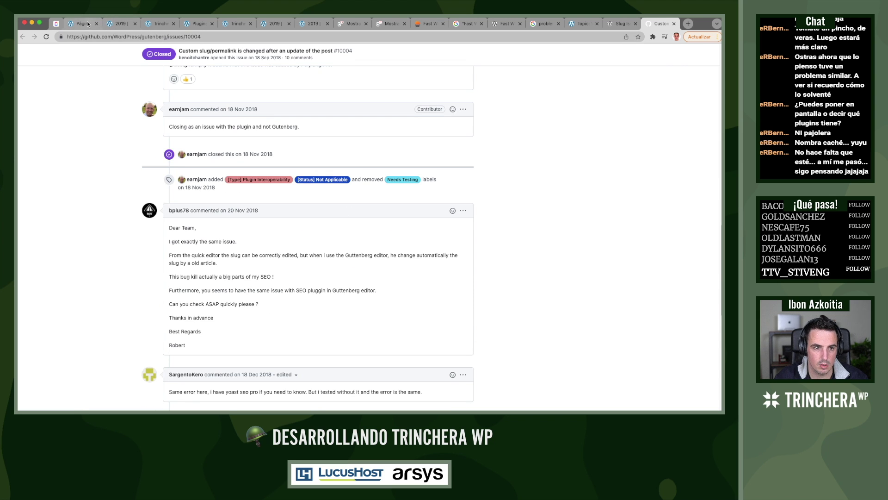
On the Plugins page, bulk-deactivate the seven plugins from Advanced Custom Fields PRO through Rank Math SEO, and also deactivate Trinchera WP | Funcionalidad principal
{"action": "left_click", "coordinate": [82, 23]}
{"action": "left_click", "coordinate": [194, 23]}
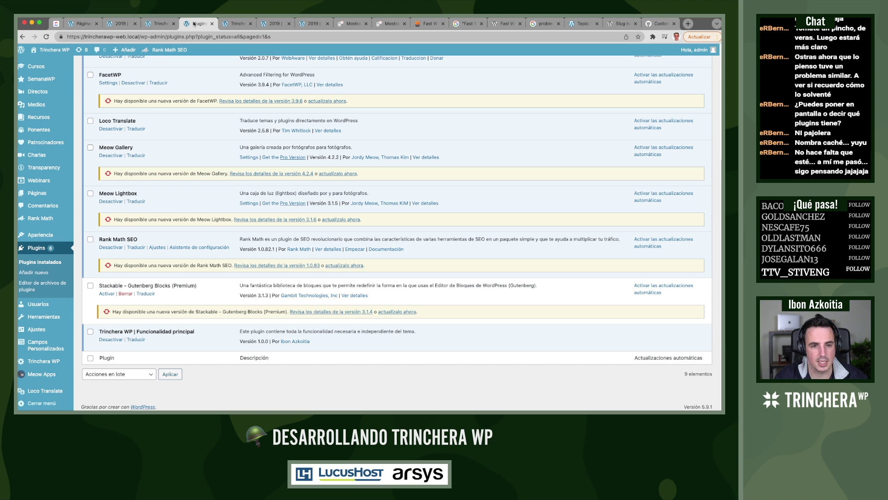
{"action": "left_click", "coordinate": [91, 147]}
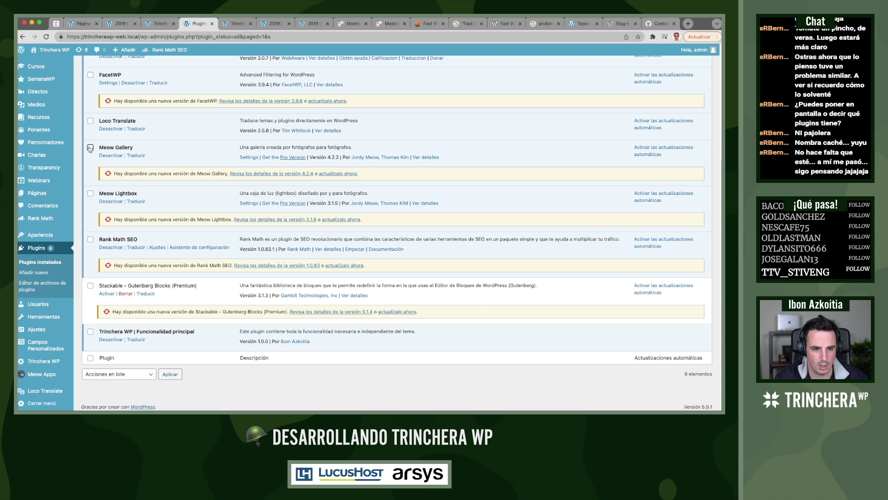
{"action": "left_click", "coordinate": [90, 121]}
{"action": "left_click", "coordinate": [90, 194]}
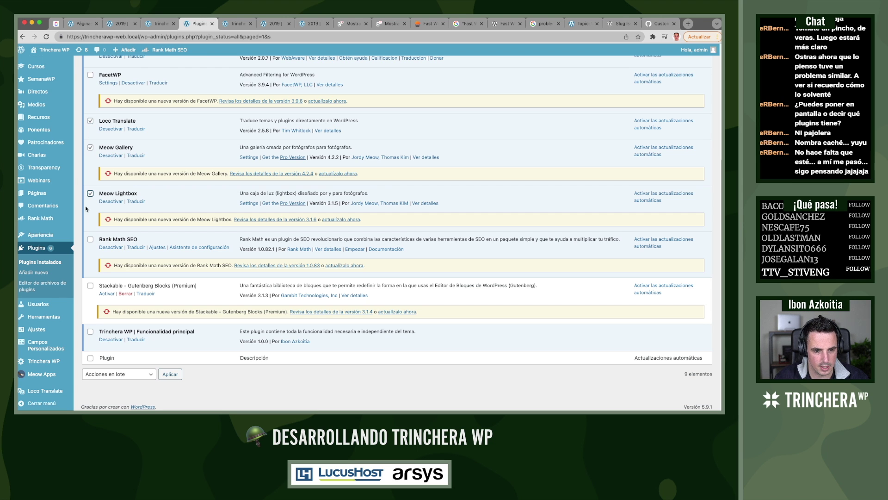
{"action": "left_click", "coordinate": [90, 240]}
{"action": "scroll", "coordinate": [99, 296], "scroll_direction": "up", "scroll_amount": 4}
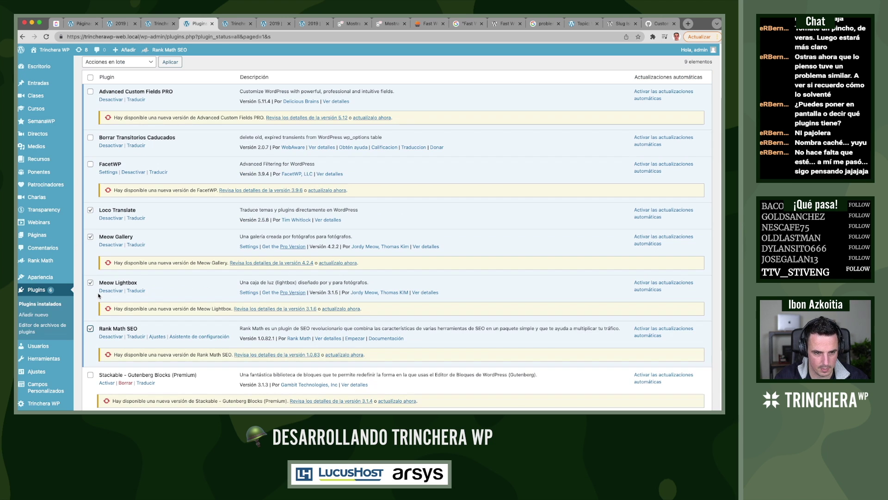
{"action": "left_click", "coordinate": [90, 164]}
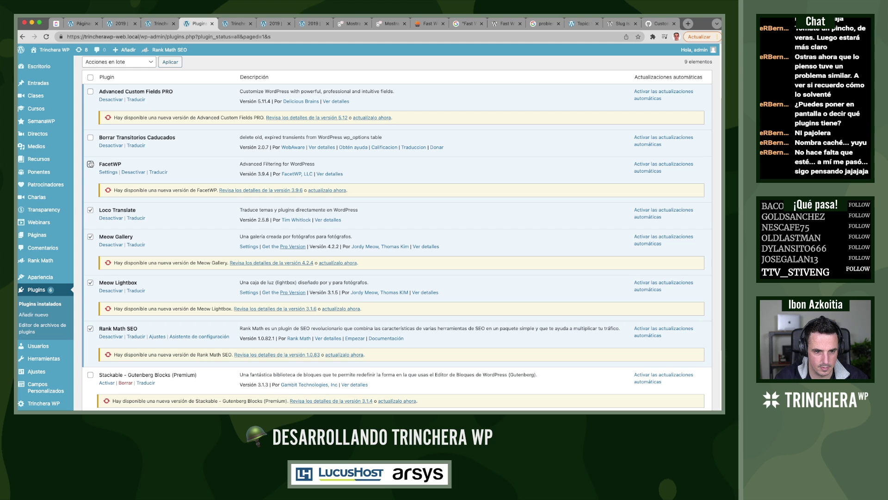
{"action": "left_click", "coordinate": [91, 138]}
{"action": "left_click", "coordinate": [91, 92]}
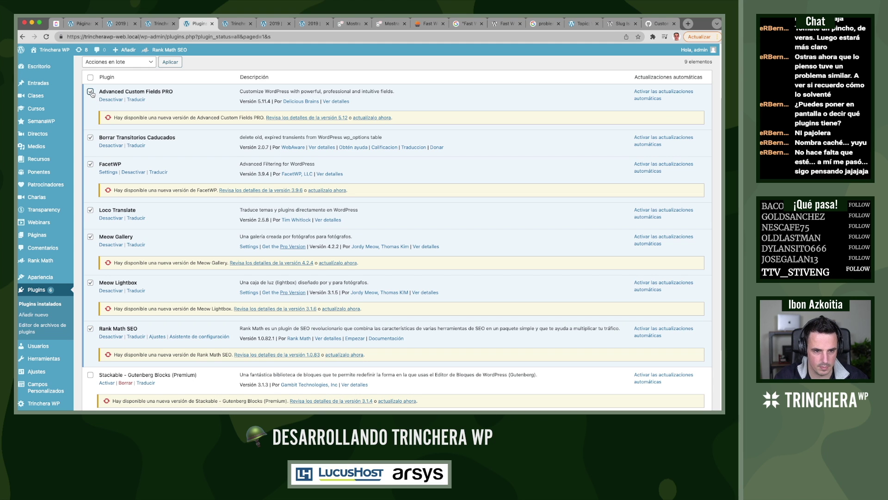
{"action": "left_click", "coordinate": [115, 64]}
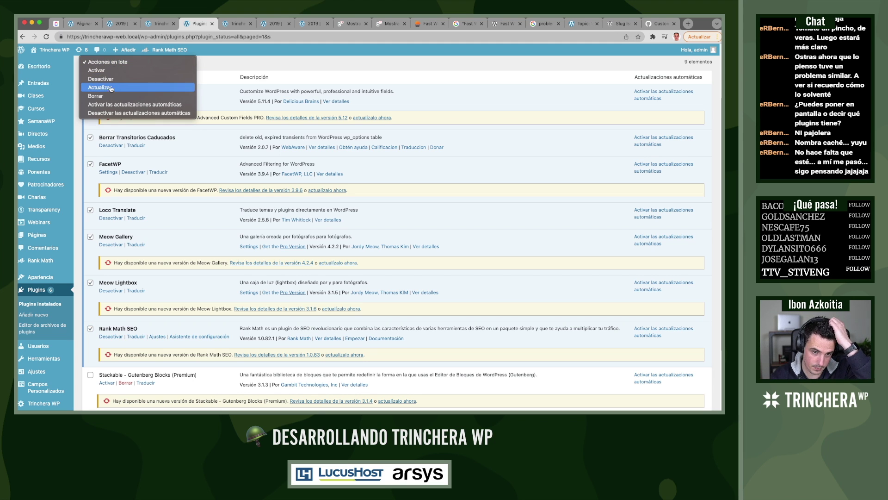
{"action": "left_click", "coordinate": [102, 79]}
{"action": "left_click", "coordinate": [170, 63]}
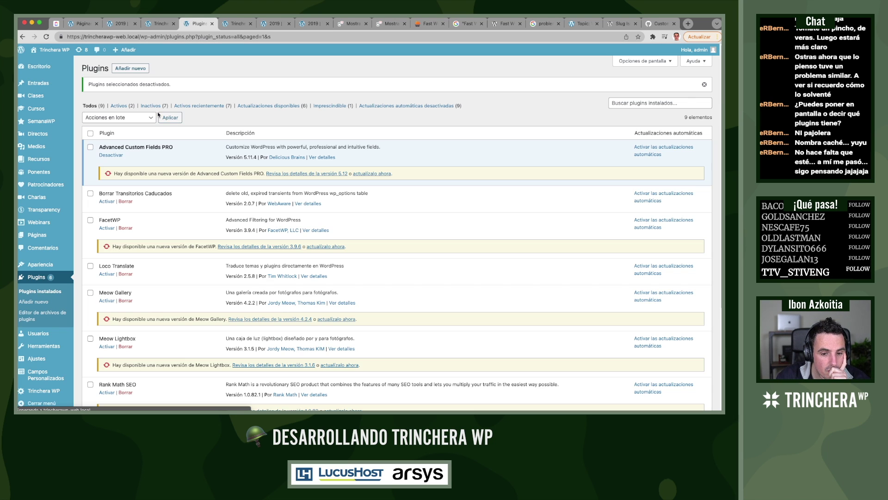
{"action": "scroll", "coordinate": [119, 303], "scroll_direction": "down", "scroll_amount": 5}
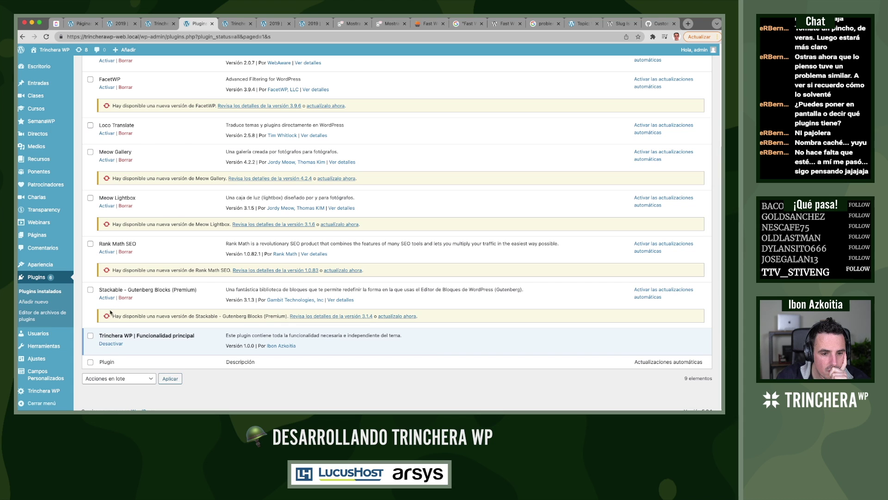
{"action": "left_click", "coordinate": [114, 346]}
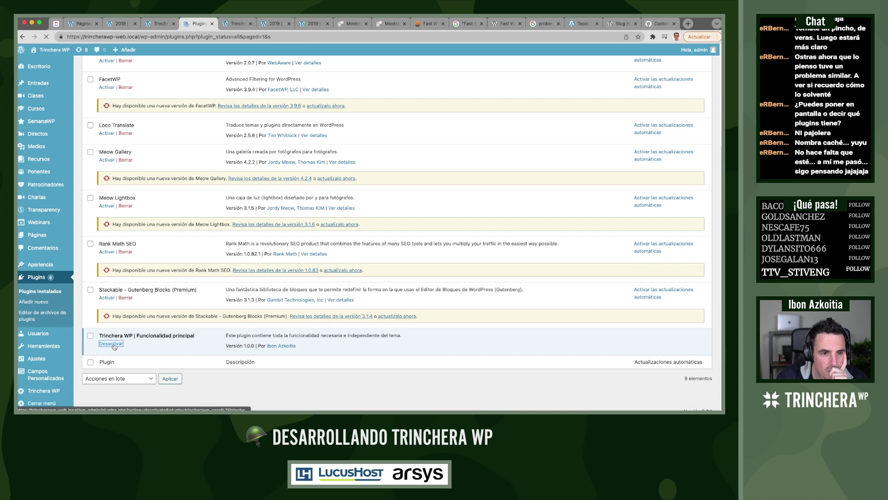
Reload the Pages list and close the extra Trinchera WP, 2019 and Mostrar browser tabs
{"action": "left_click", "coordinate": [86, 24]}
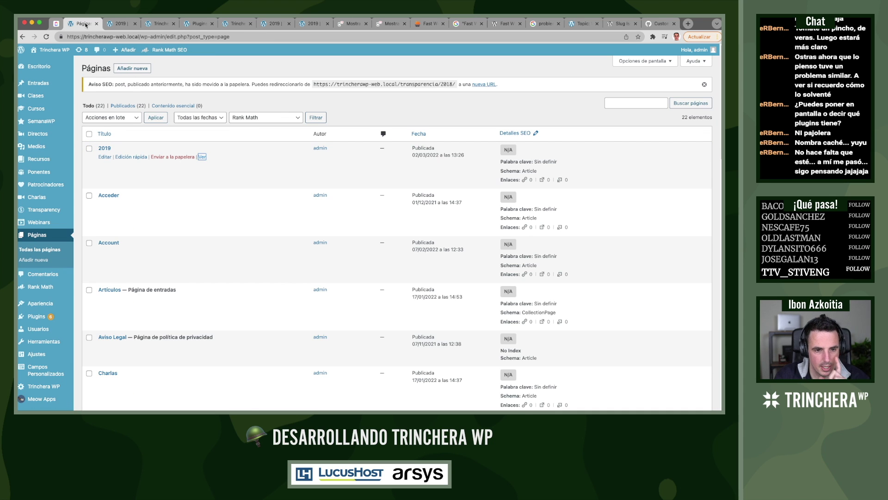
{"action": "key", "text": "super+r"}
{"action": "middle_click", "coordinate": [235, 24]}
{"action": "middle_click", "coordinate": [235, 24]}
{"action": "middle_click", "coordinate": [235, 25]}
{"action": "middle_click", "coordinate": [236, 24]}
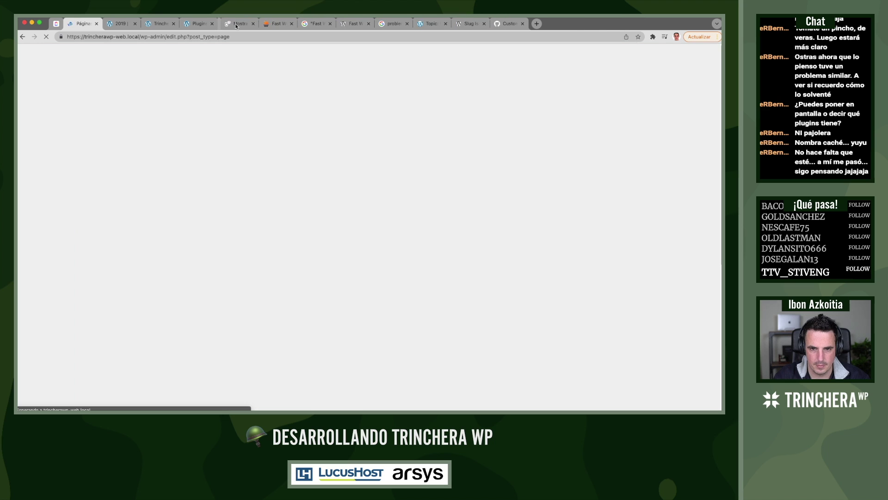
{"action": "middle_click", "coordinate": [235, 24]}
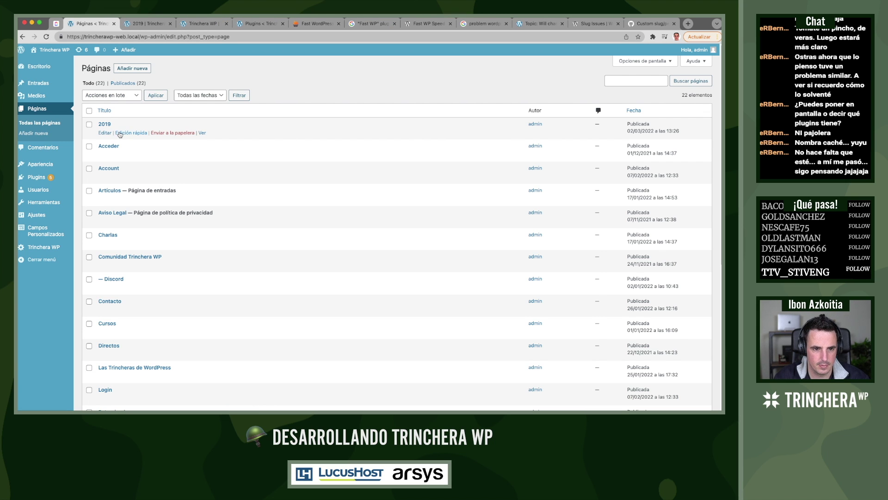
Check the 2019 page's slug in quick edit without saving, and view the published page in a new tab
{"action": "left_click", "coordinate": [119, 134]}
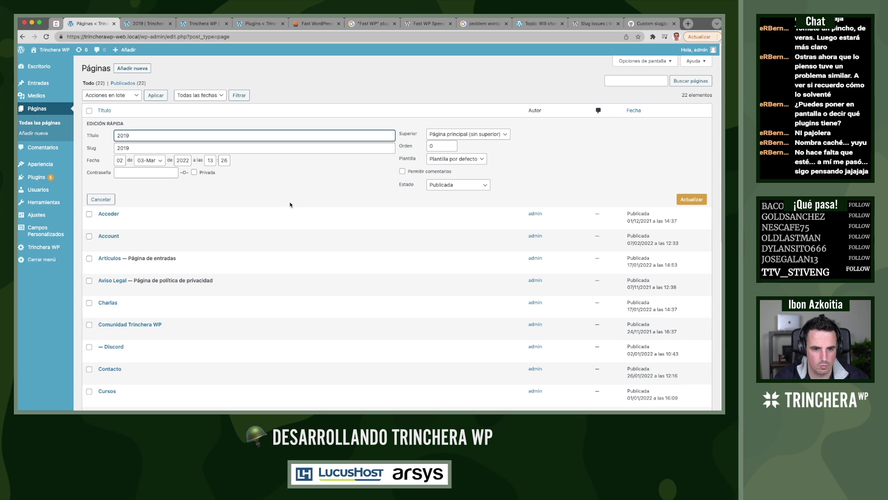
{"action": "left_click", "coordinate": [97, 200]}
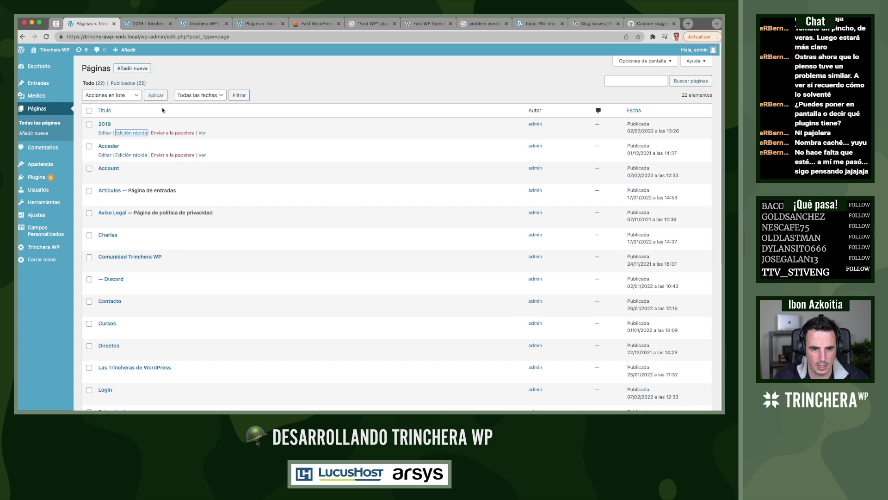
{"action": "middle_click", "coordinate": [203, 133]}
{"action": "left_click", "coordinate": [189, 25]}
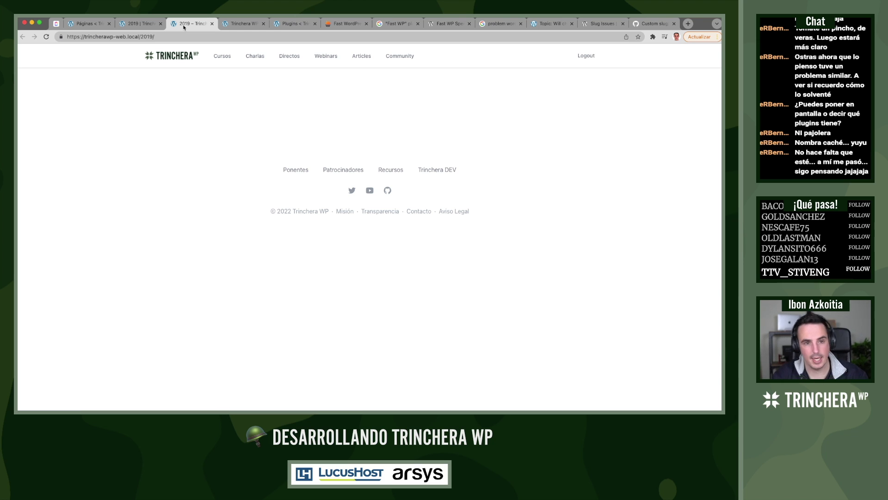
Return to the plugins list and delete the Borrar Transitorios Caducados plugin, confirming the removal
{"action": "left_click", "coordinate": [90, 23]}
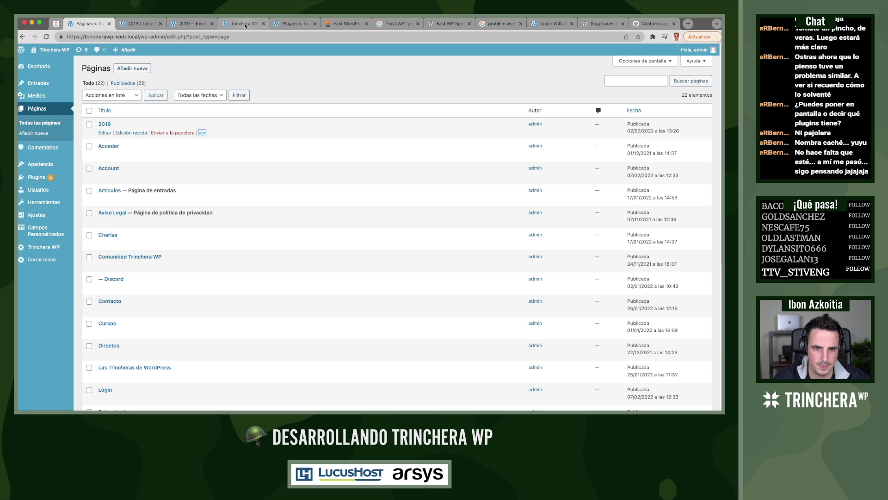
{"action": "left_click", "coordinate": [293, 23]}
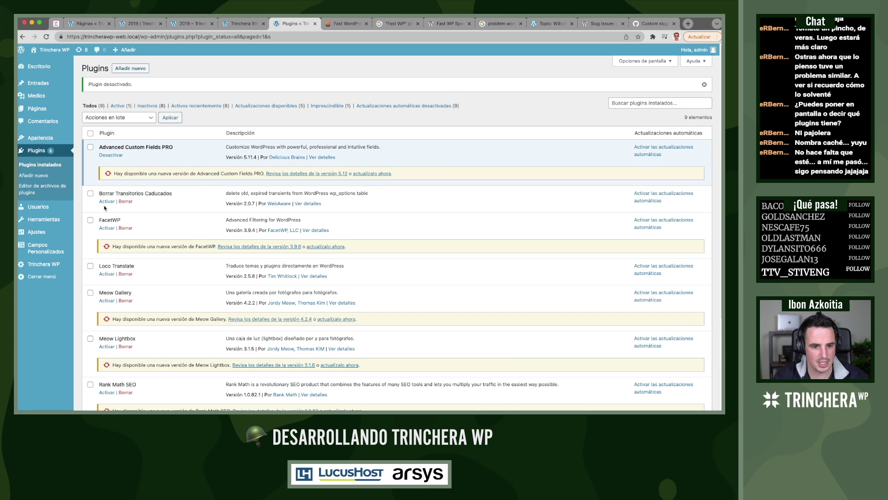
{"action": "left_click", "coordinate": [124, 202]}
{"action": "left_click", "coordinate": [426, 86]}
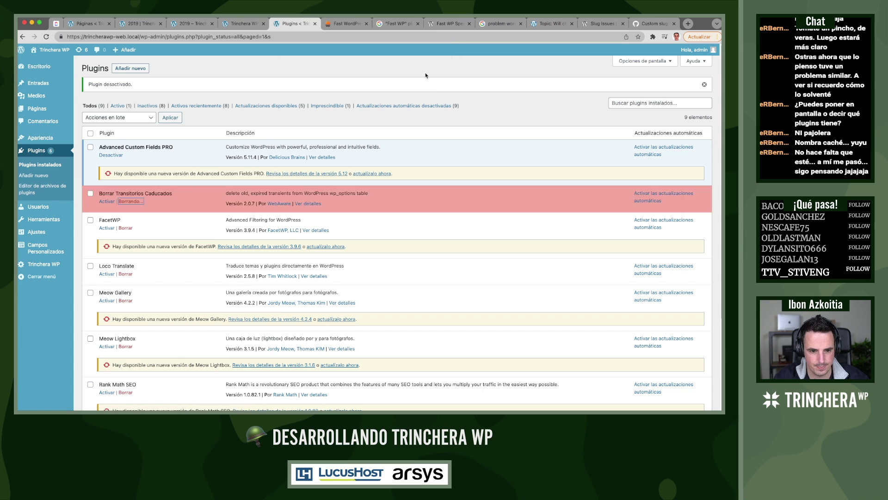
Activate the FacetWP plugin and check the 2019 page in its open tab
{"action": "scroll", "coordinate": [166, 247], "scroll_direction": "down", "scroll_amount": 5}
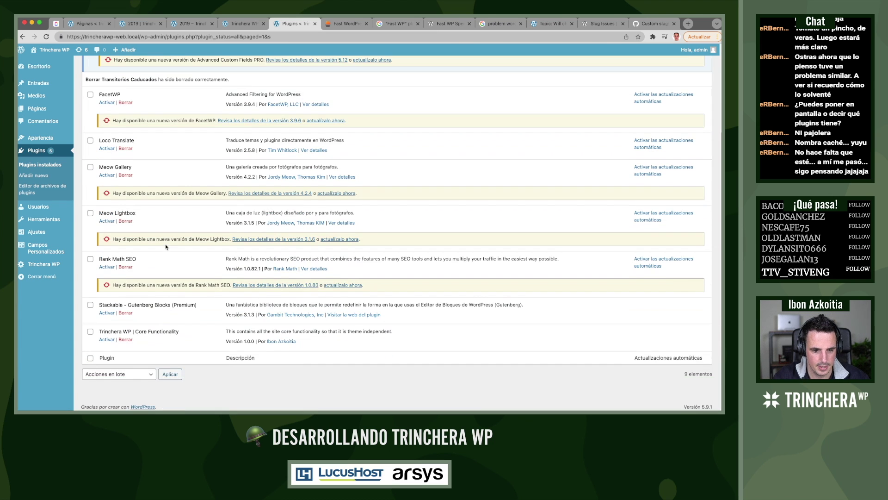
{"action": "scroll", "coordinate": [167, 246], "scroll_direction": "up", "scroll_amount": 1}
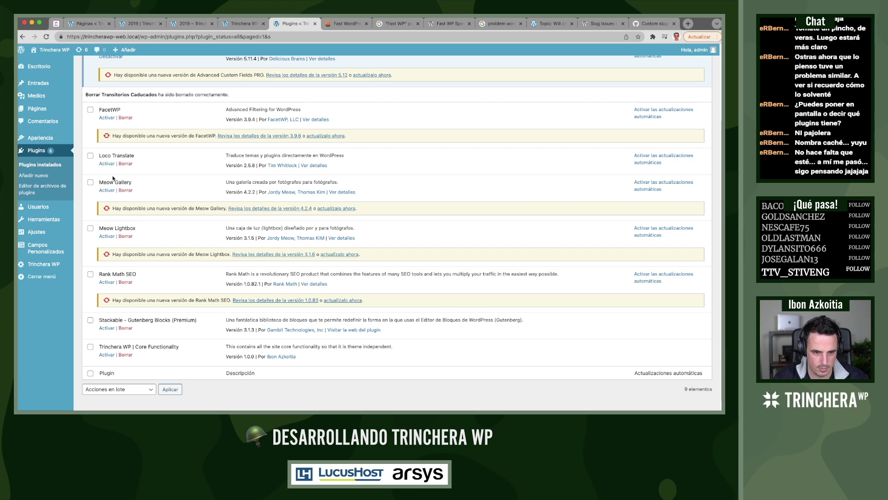
{"action": "left_click", "coordinate": [107, 118]}
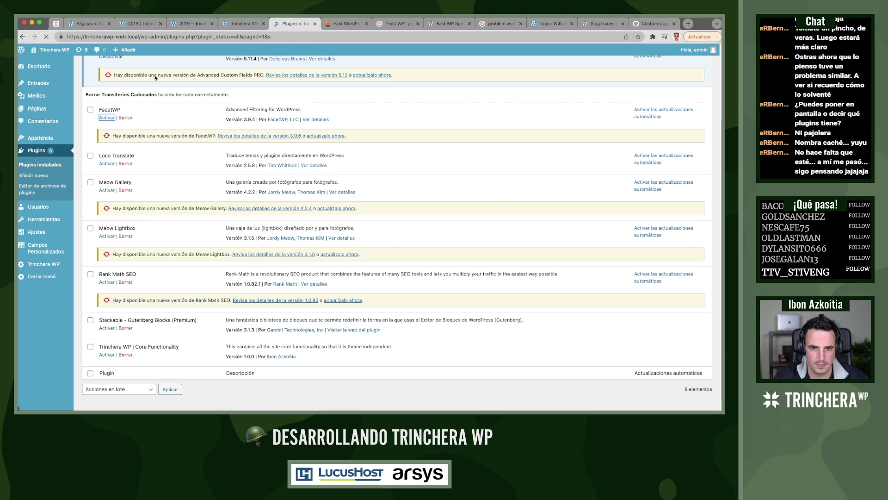
{"action": "left_click", "coordinate": [139, 26]}
{"action": "left_click", "coordinate": [188, 25]}
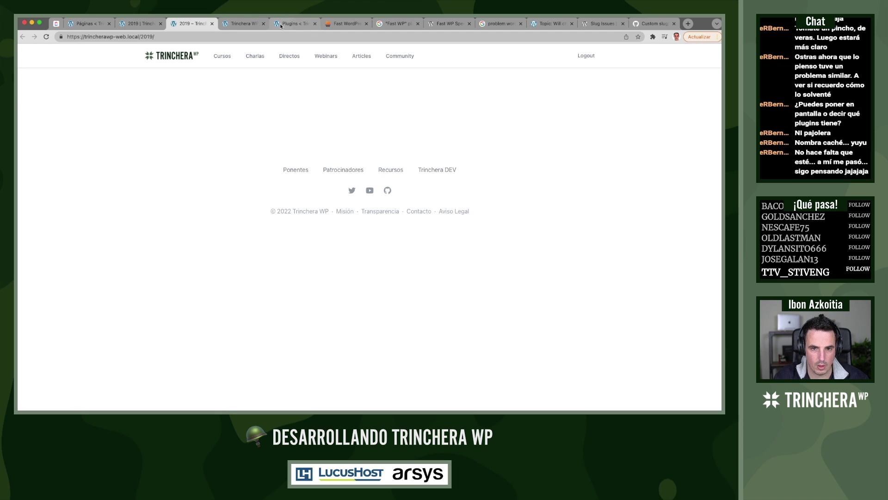
Activate the Loco Translate plugin and return to the 2019 page to check it
{"action": "left_click", "coordinate": [295, 24]}
{"action": "scroll", "coordinate": [118, 207], "scroll_direction": "down", "scroll_amount": 1}
{"action": "left_click", "coordinate": [106, 223]}
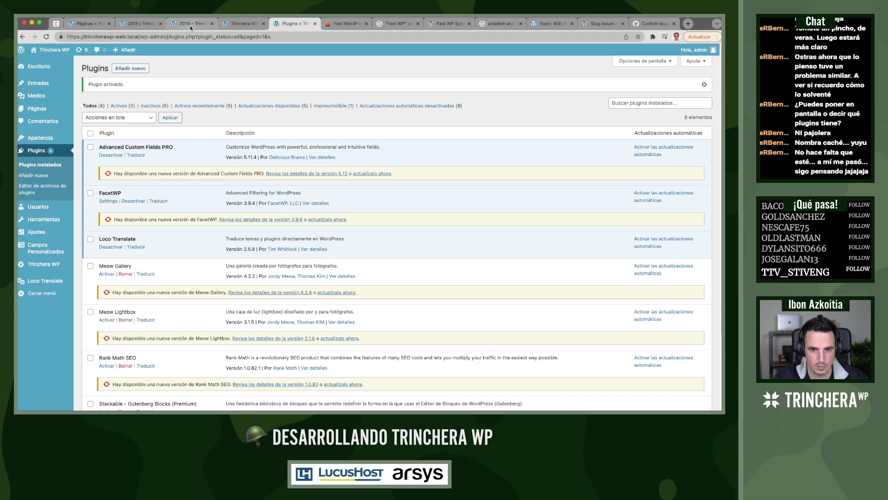
{"action": "left_click", "coordinate": [191, 26]}
Look over the remaining inactive plugins in the list and activate Rank Math SEO
{"action": "left_click", "coordinate": [295, 23]}
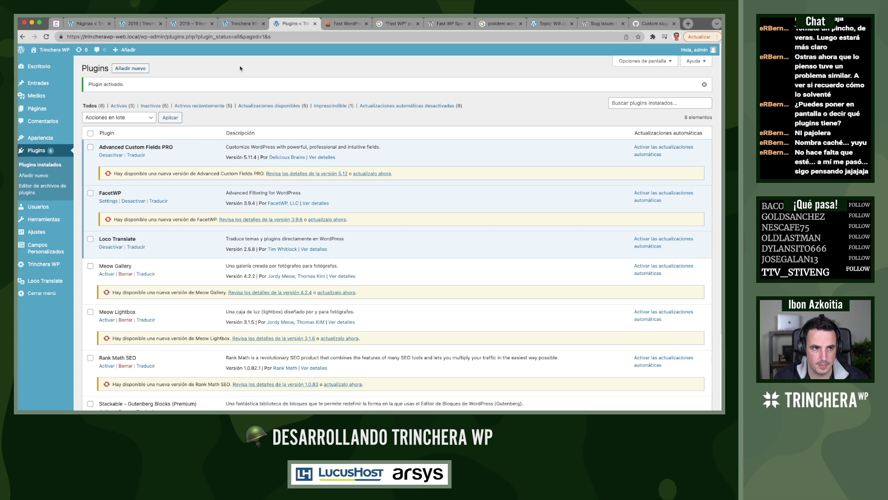
{"action": "scroll", "coordinate": [147, 216], "scroll_direction": "down", "scroll_amount": 5}
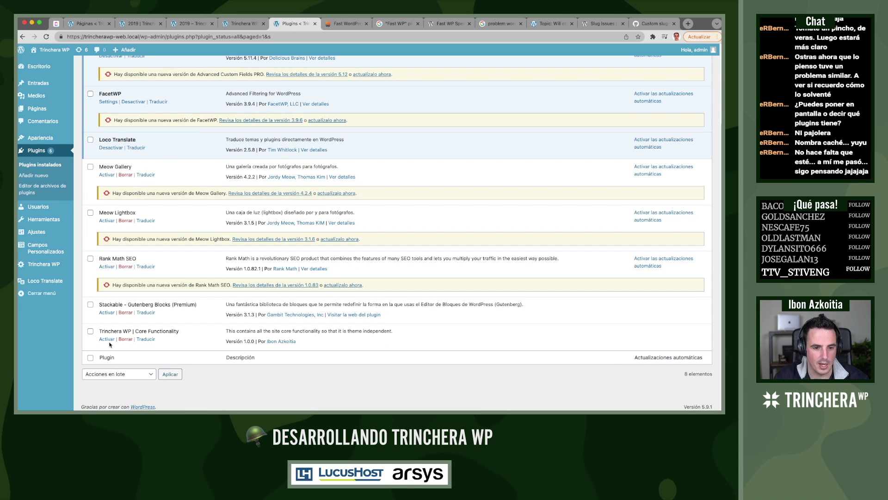
{"action": "left_click_drag", "start_coordinate": [100, 331], "coordinate": [200, 331]}
{"action": "left_click", "coordinate": [185, 331]}
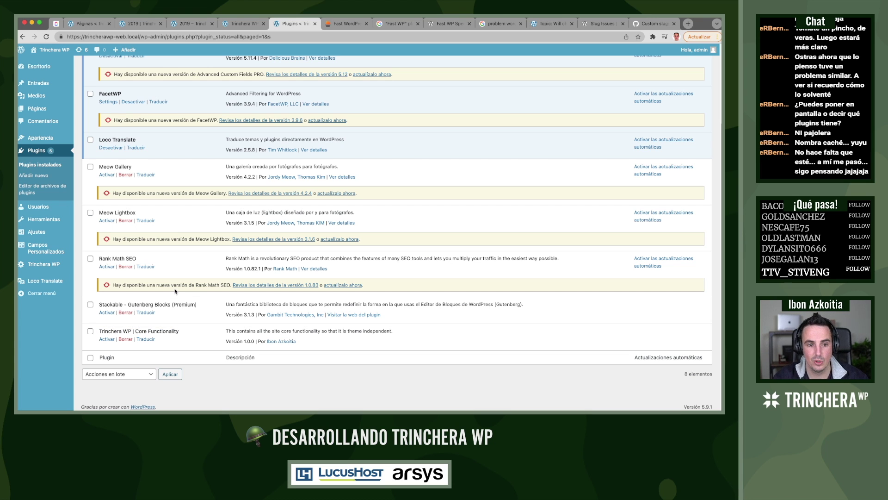
{"action": "left_click", "coordinate": [104, 267]}
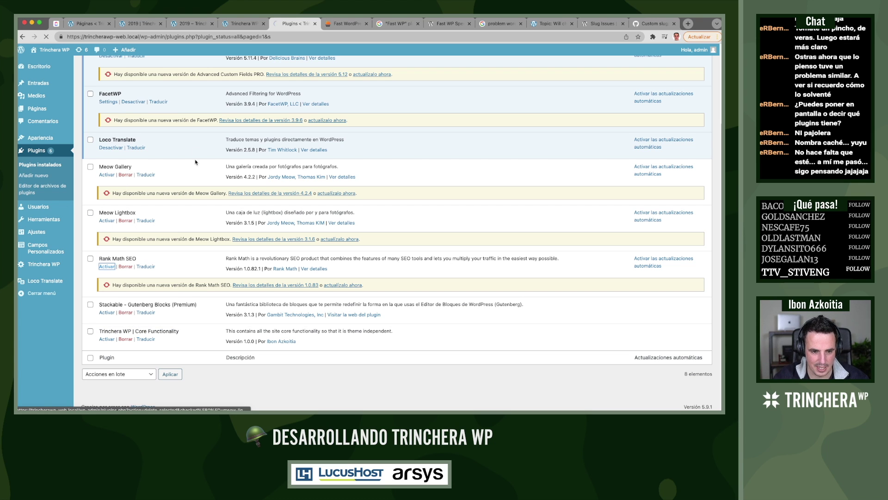
Check the 2019 page with Rank Math SEO active, then return to the plugins list and deactivate that plugin
{"action": "key", "text": "super+4"}
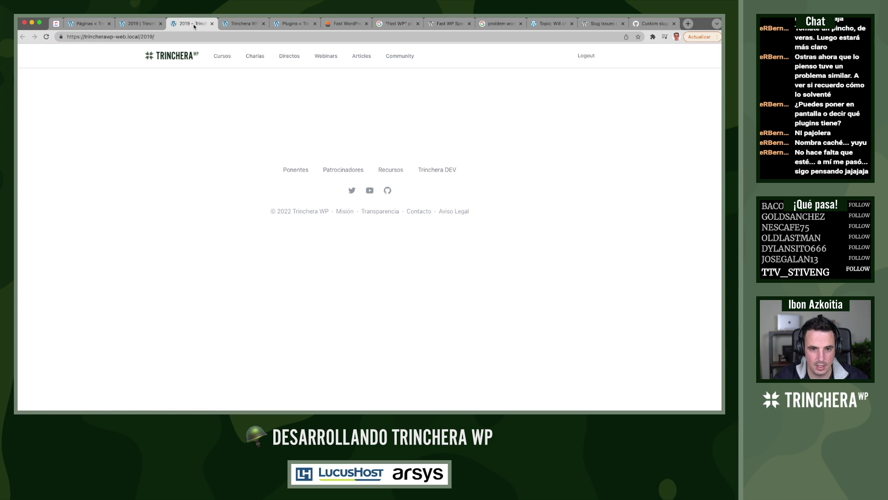
{"action": "left_click", "coordinate": [278, 25]}
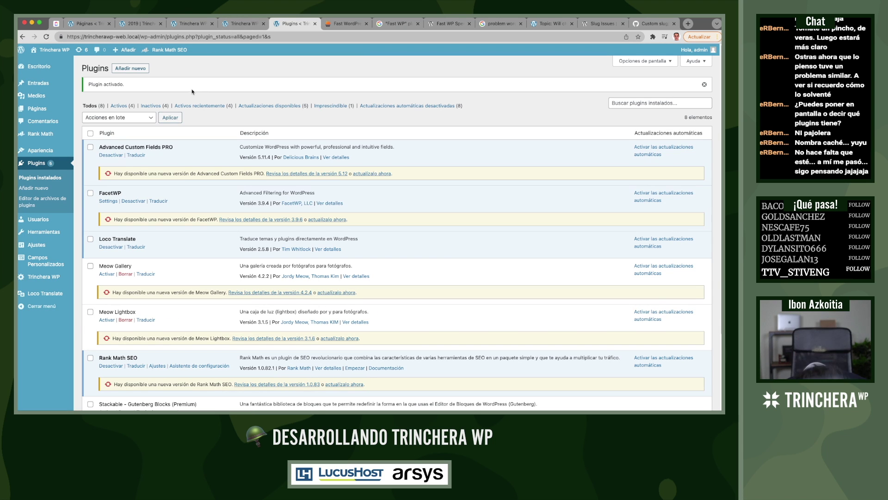
{"action": "scroll", "coordinate": [197, 163], "scroll_direction": "down", "scroll_amount": 5}
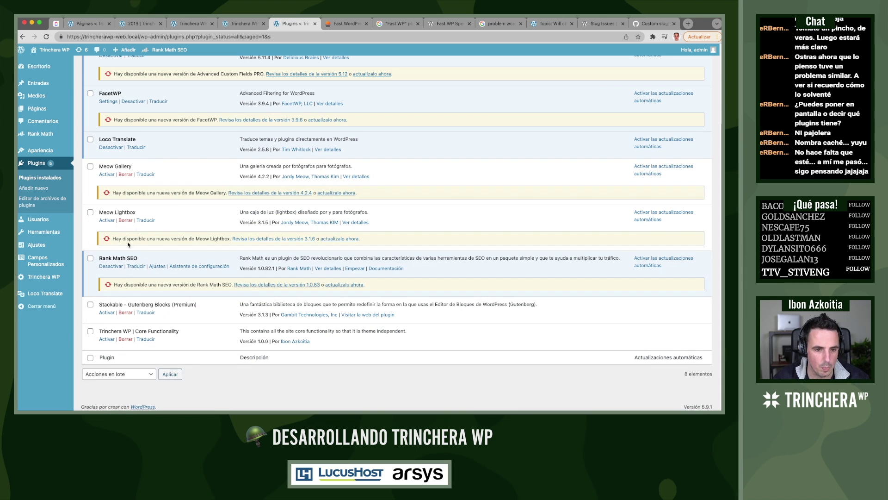
{"action": "left_click", "coordinate": [116, 268]}
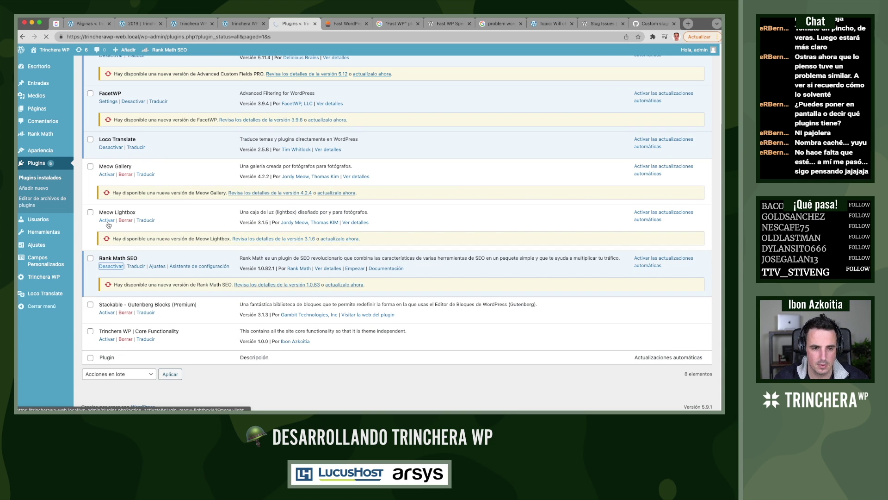
Activate the Meow Gallery, Meow Lightbox, Stackable and Trinchera WP | Core Functionality plugins
{"action": "left_click", "coordinate": [107, 274]}
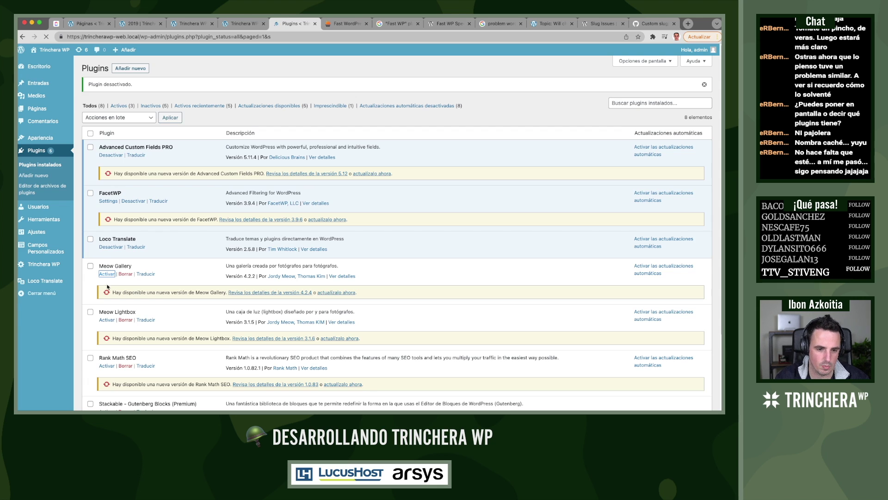
{"action": "left_click", "coordinate": [109, 321]}
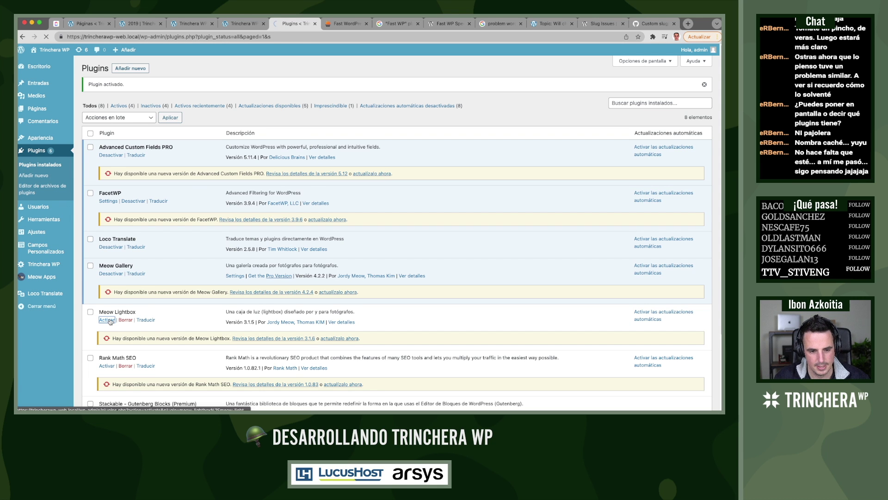
{"action": "scroll", "coordinate": [110, 321], "scroll_direction": "down", "scroll_amount": 3}
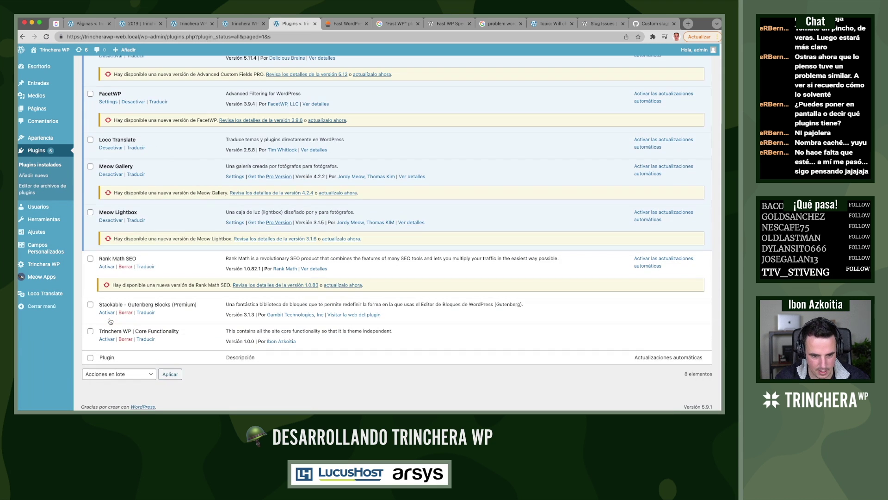
{"action": "left_click", "coordinate": [110, 312]}
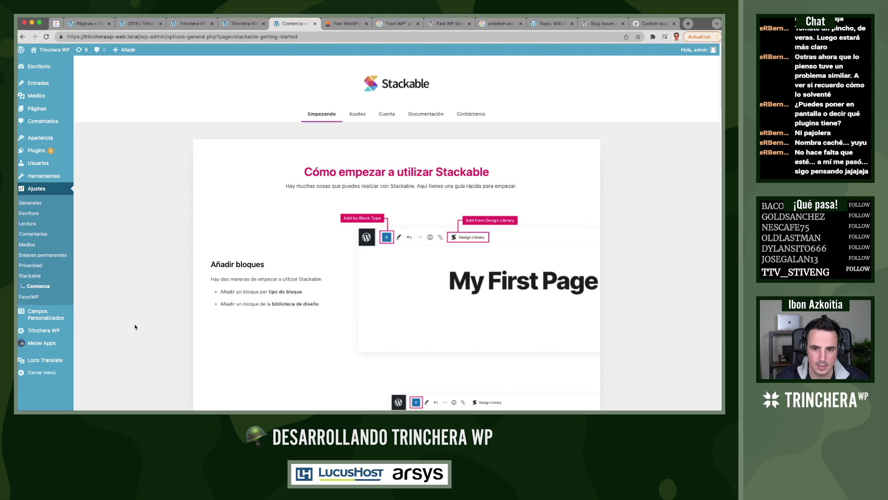
{"action": "left_click", "coordinate": [39, 154]}
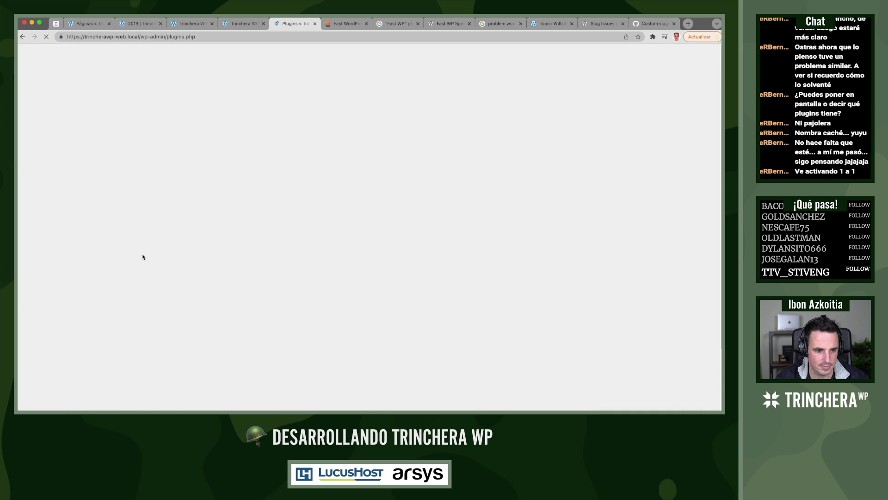
{"action": "scroll", "coordinate": [139, 273], "scroll_direction": "down", "scroll_amount": 5}
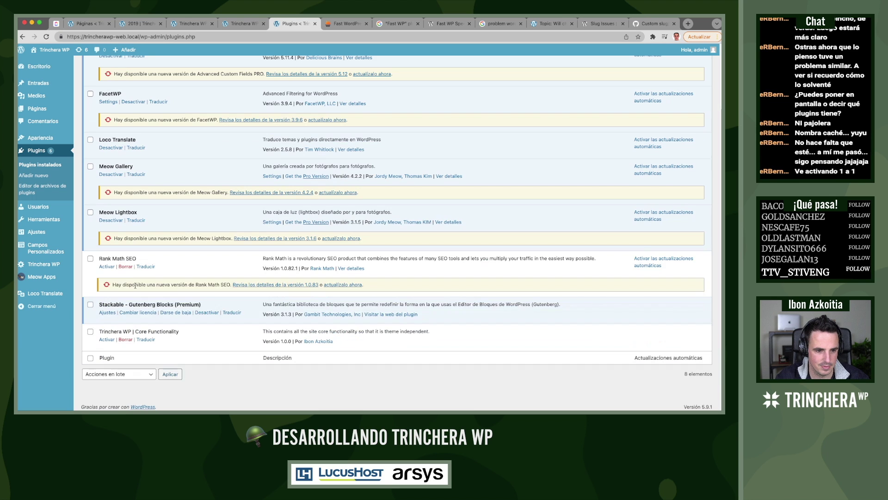
{"action": "left_click", "coordinate": [107, 339]}
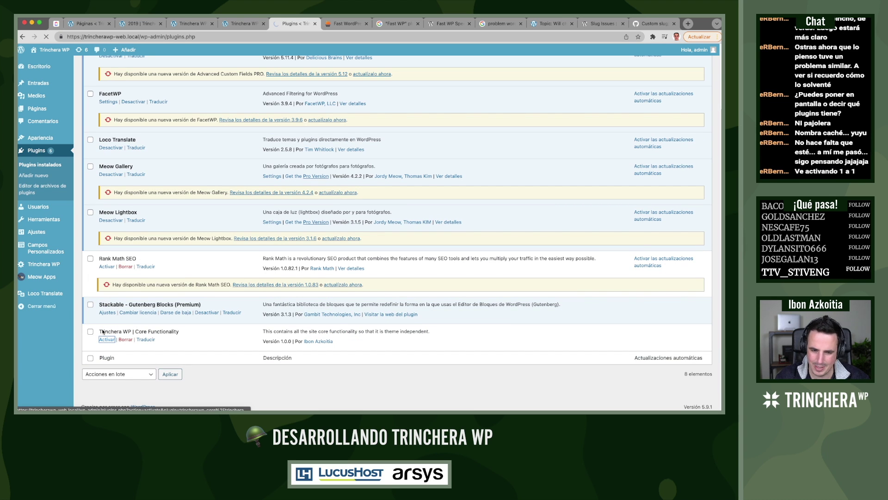
{"action": "left_click", "coordinate": [182, 23]}
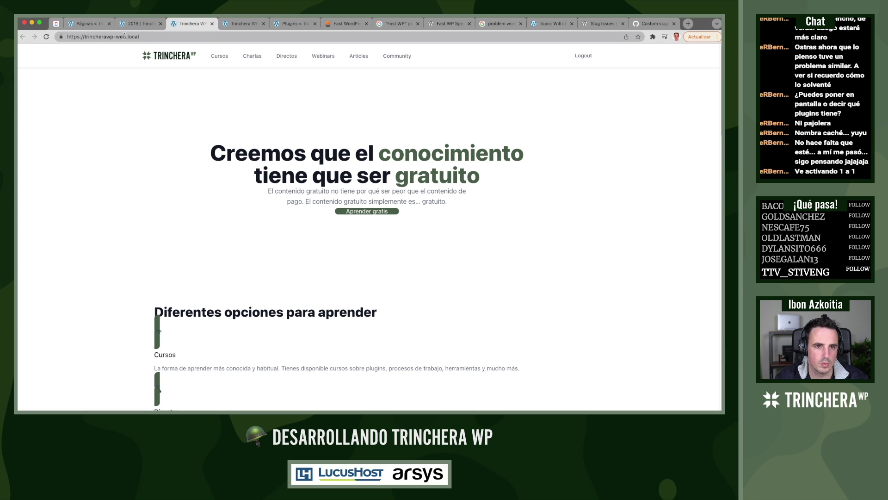
{"action": "left_click", "coordinate": [124, 36]}
{"action": "type", "text": "/"}
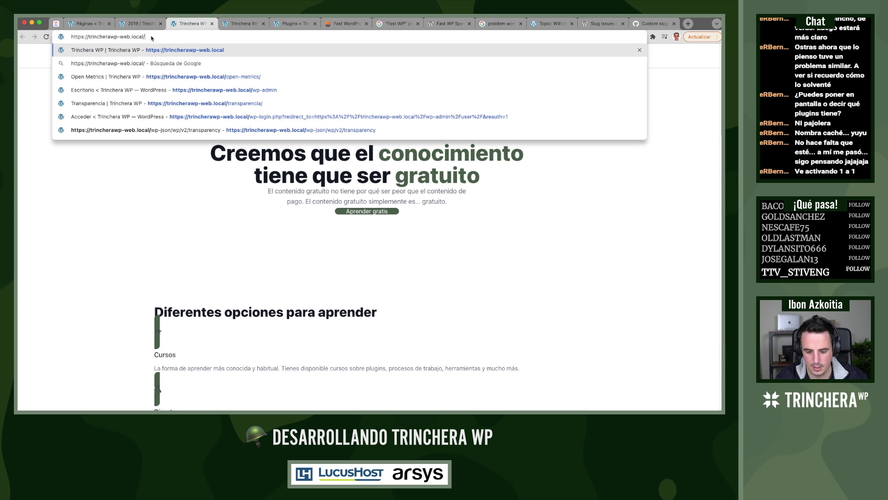
{"action": "type", "text": "2019/"}
{"action": "key", "text": "Return"}
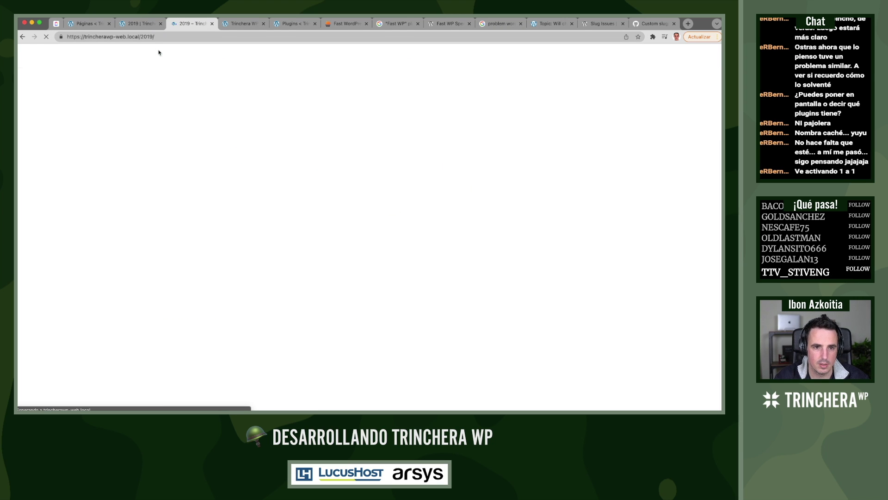
Reactivate the Rank Math SEO plugin, closing the spare Trinchera WP tab on the way, and recheck the 2019 page
{"action": "left_click", "coordinate": [243, 24]}
{"action": "left_click", "coordinate": [298, 26]}
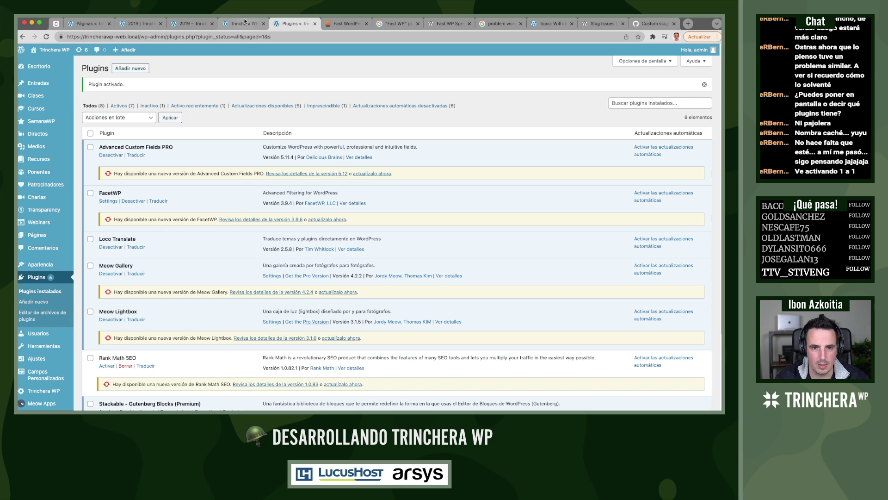
{"action": "left_click", "coordinate": [263, 24]}
{"action": "scroll", "coordinate": [111, 273], "scroll_direction": "down", "scroll_amount": 5}
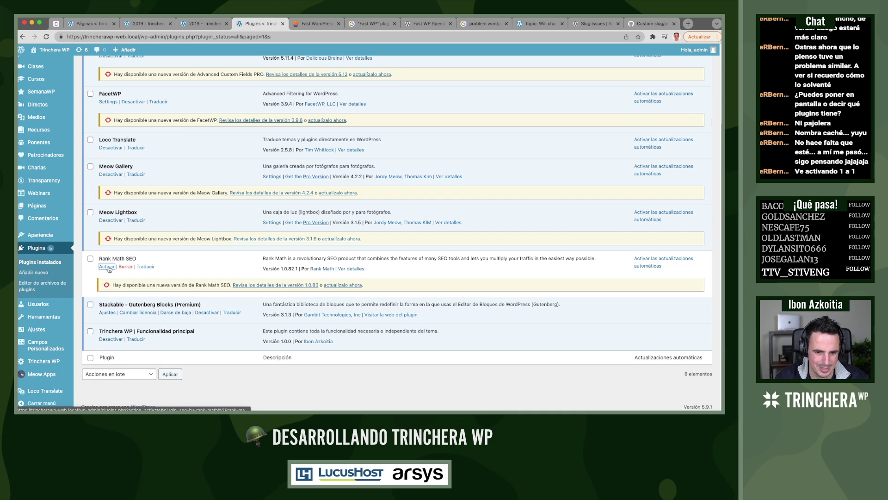
{"action": "left_click", "coordinate": [107, 267]}
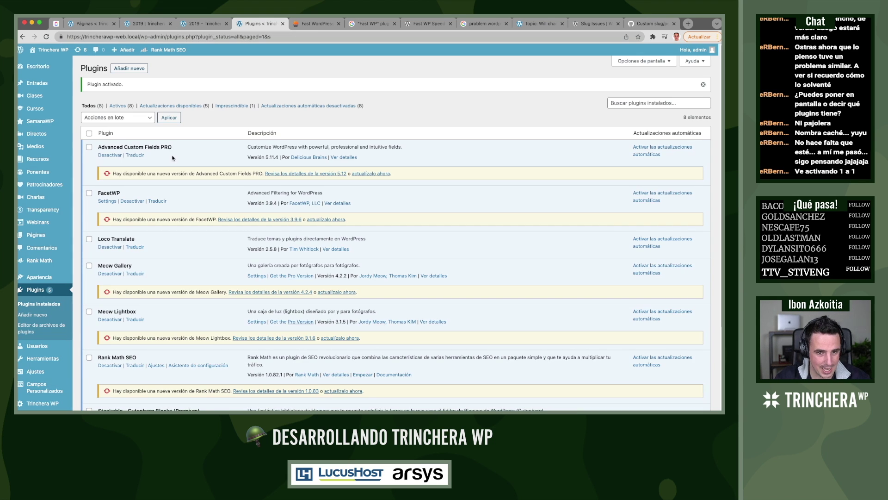
{"action": "left_click", "coordinate": [192, 23]}
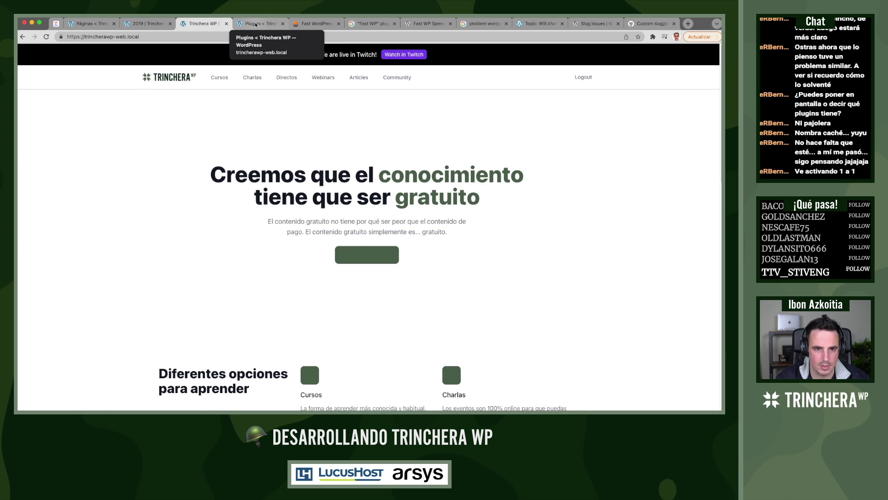
Open Rank Math's redirections and move the transparencia redirection to the trash
{"action": "left_click", "coordinate": [255, 24]}
{"action": "mouse_move", "coordinate": [49, 261]}
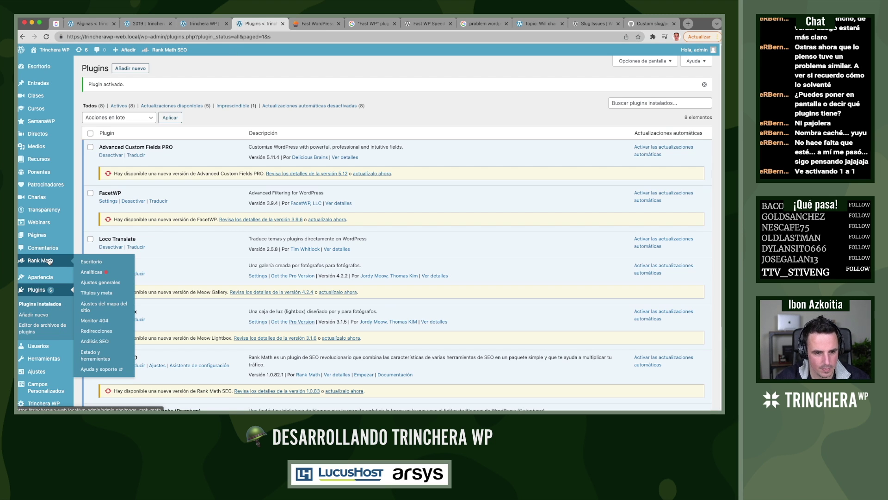
{"action": "left_click", "coordinate": [95, 263]}
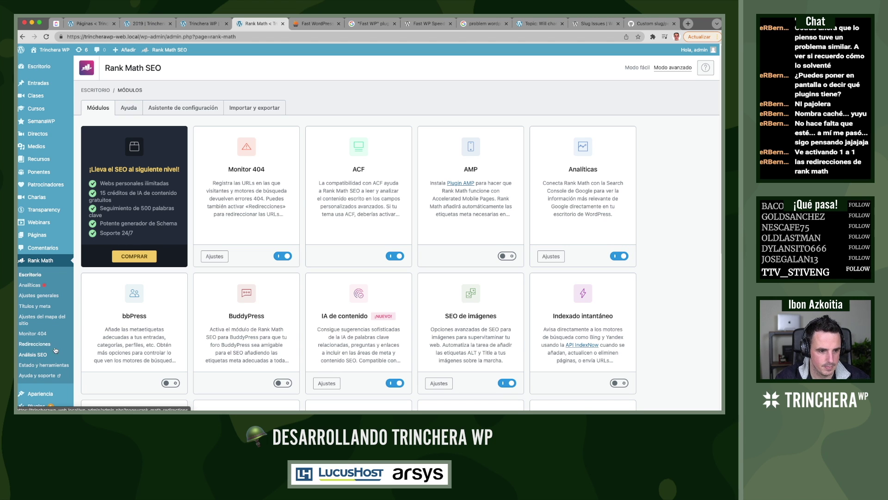
{"action": "left_click", "coordinate": [37, 347]}
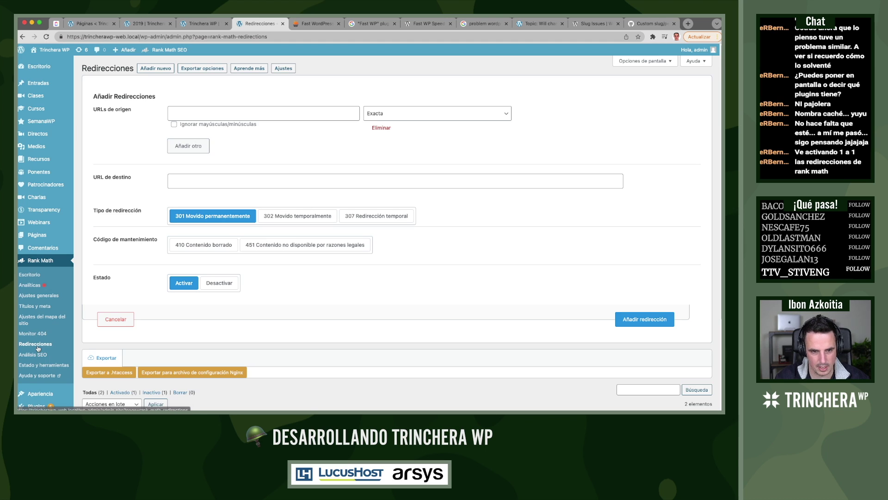
{"action": "scroll", "coordinate": [160, 137], "scroll_direction": "down", "scroll_amount": 5}
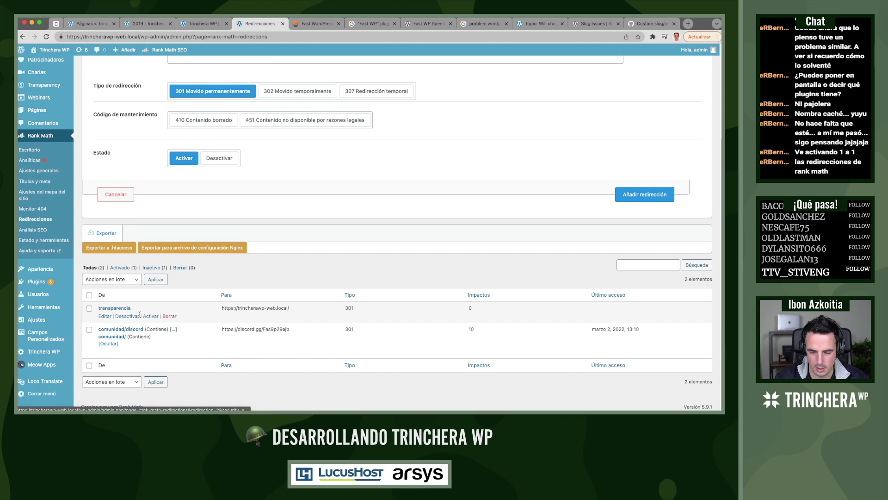
{"action": "left_click", "coordinate": [169, 316]}
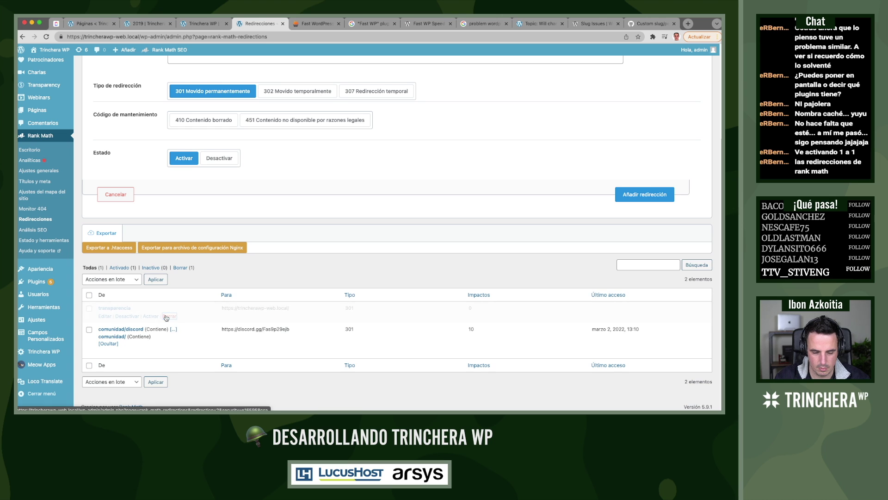
{"action": "left_click", "coordinate": [207, 25]}
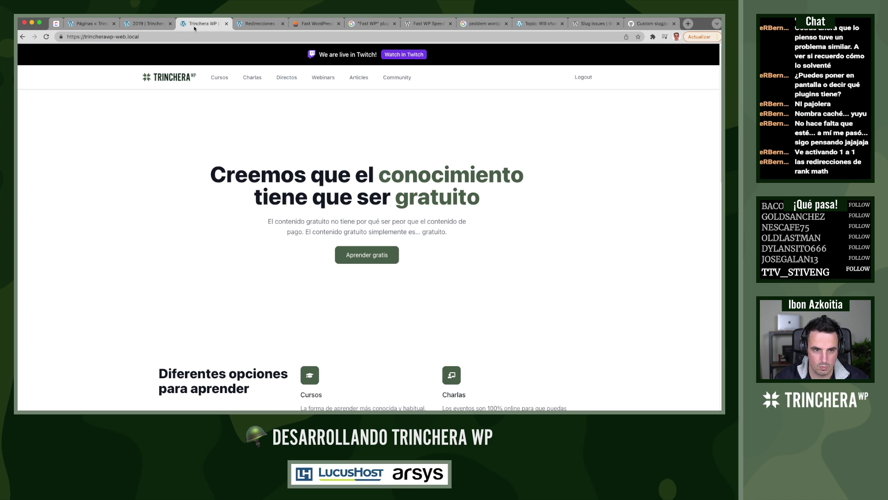
{"action": "left_click", "coordinate": [148, 23]}
{"action": "left_click", "coordinate": [201, 24]}
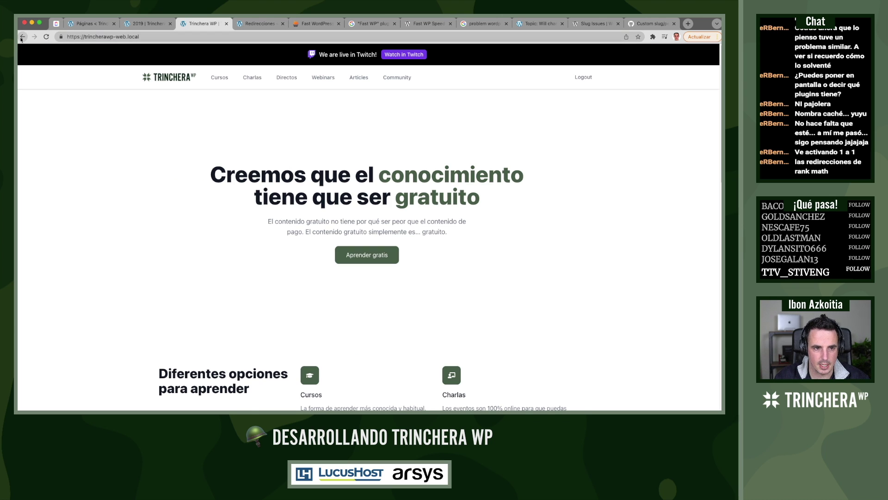
{"action": "left_click", "coordinate": [21, 37]}
{"action": "left_click", "coordinate": [150, 37]}
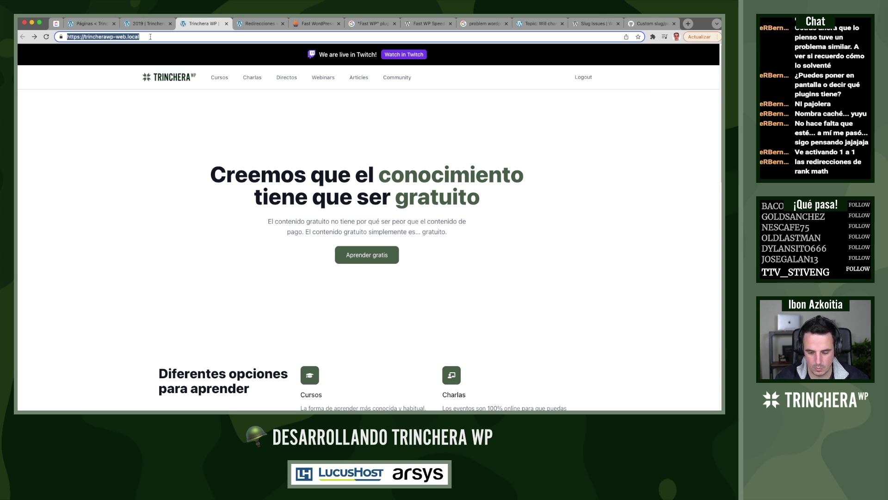
{"action": "left_click", "coordinate": [150, 36]}
{"action": "type", "text": "/2019/"}
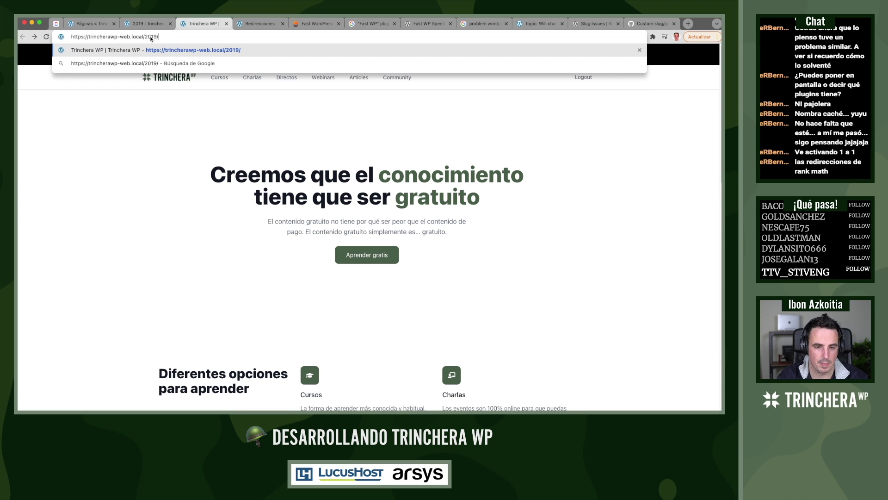
{"action": "key", "text": "Return"}
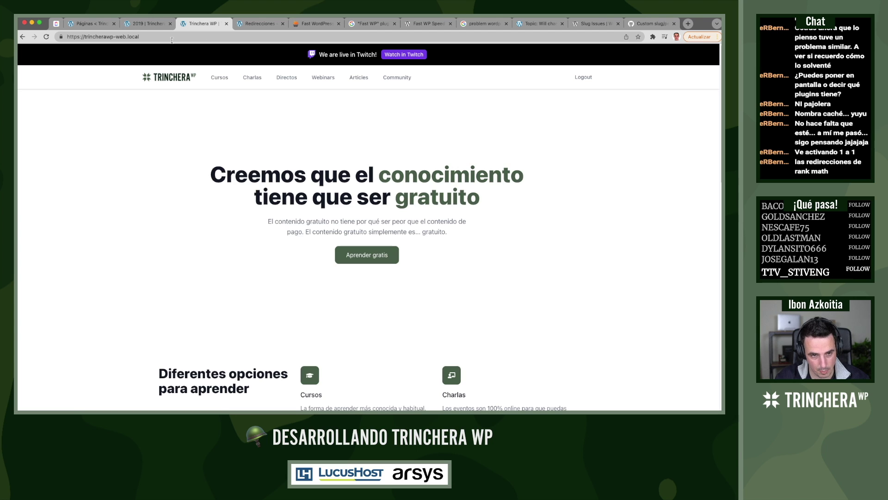
Permanently delete the trashed transparencia redirection and return to the list of all redirections
{"action": "left_click", "coordinate": [261, 23]}
{"action": "mouse_move", "coordinate": [119, 321]}
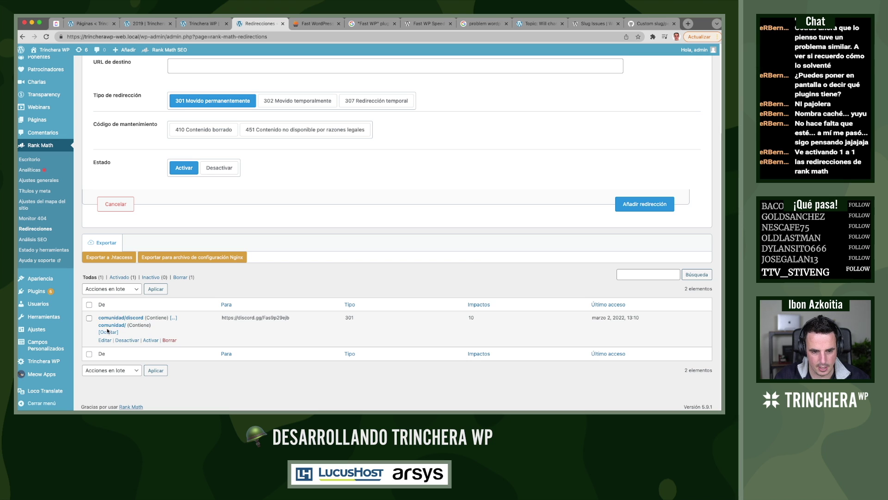
{"action": "left_click", "coordinate": [182, 278]}
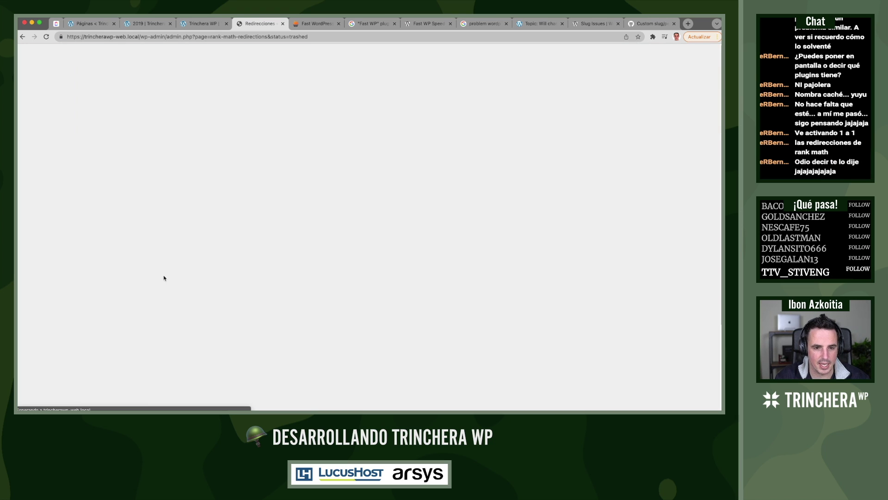
{"action": "left_click", "coordinate": [131, 133]}
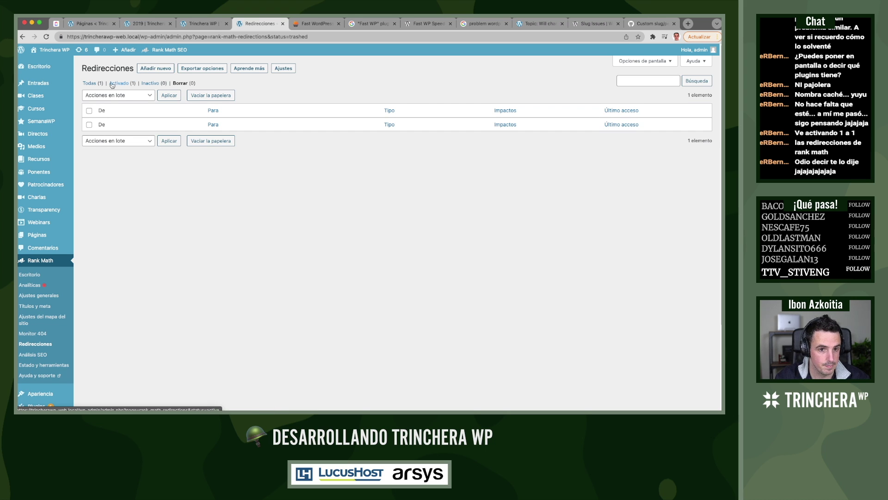
{"action": "left_click", "coordinate": [93, 84]}
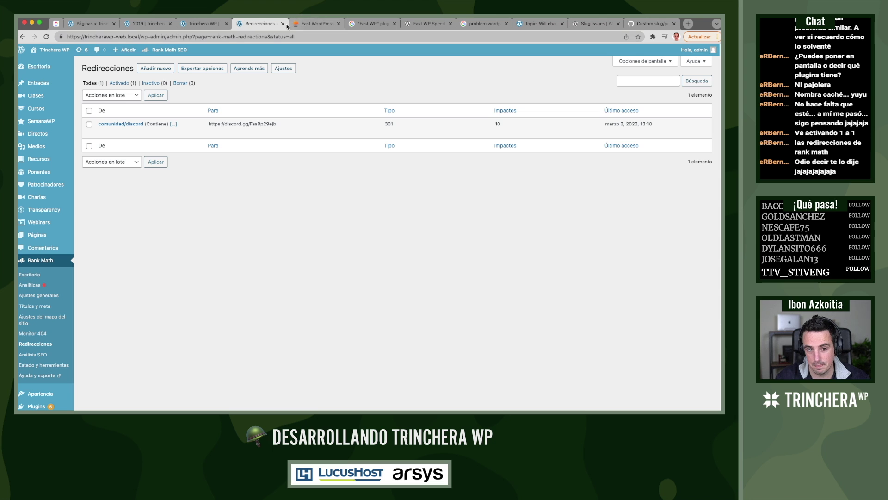
Request the /2019 address again in the site's tab to retest it with the transparencia redirection gone
{"action": "left_click", "coordinate": [202, 23]}
{"action": "left_click", "coordinate": [175, 36]}
{"action": "key", "text": "End"}
{"action": "type", "text": "/2019"}
{"action": "key", "text": "Return"}
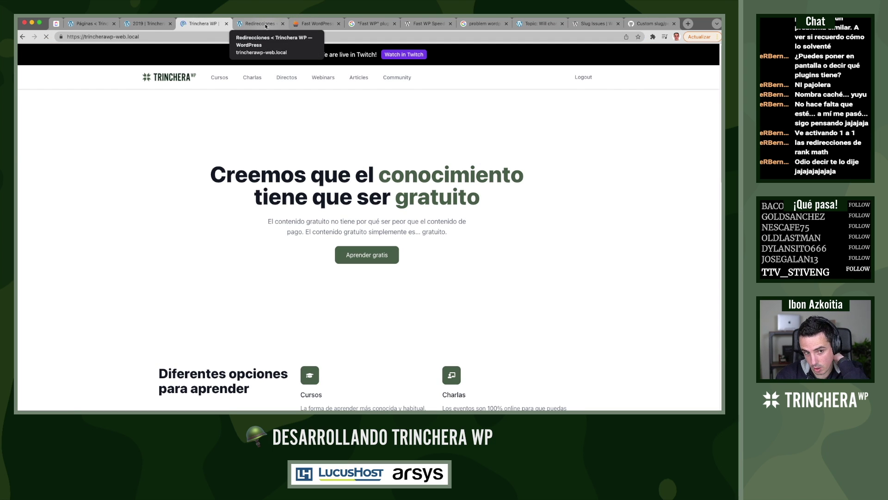
Open Rank Math's status and tools page and expand the Rank Math section of the system status
{"action": "left_click", "coordinate": [266, 26]}
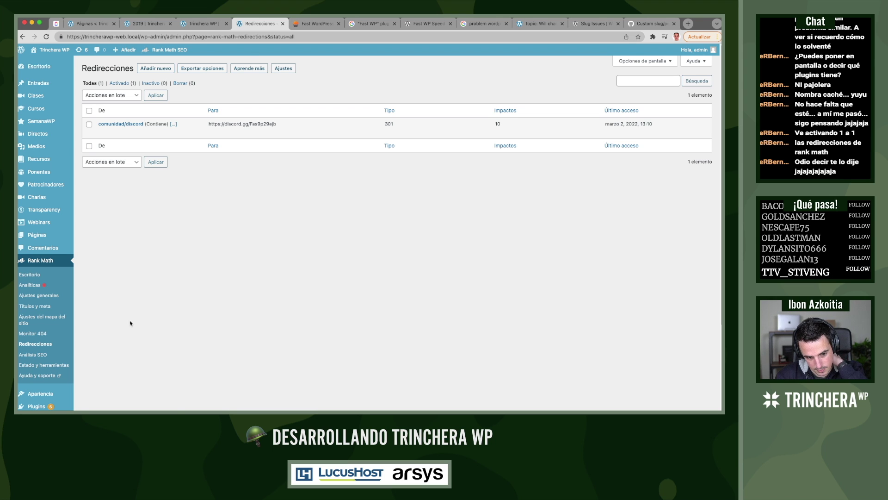
{"action": "left_click", "coordinate": [70, 367]}
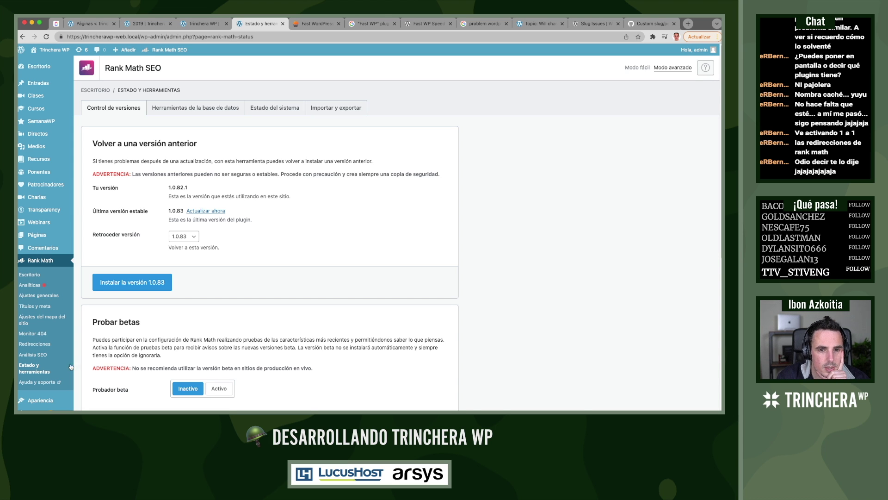
{"action": "scroll", "coordinate": [377, 192], "scroll_direction": "down", "scroll_amount": 5}
{"action": "scroll", "coordinate": [327, 205], "scroll_direction": "up", "scroll_amount": 5}
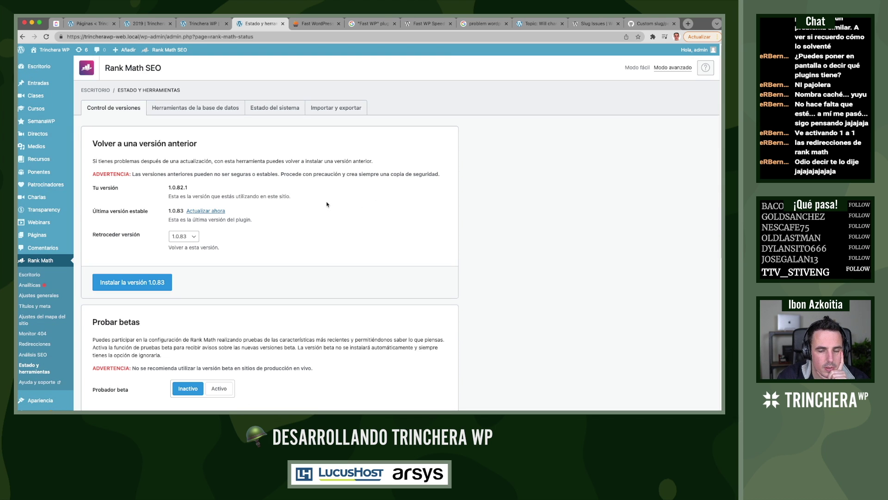
{"action": "left_click", "coordinate": [287, 110]}
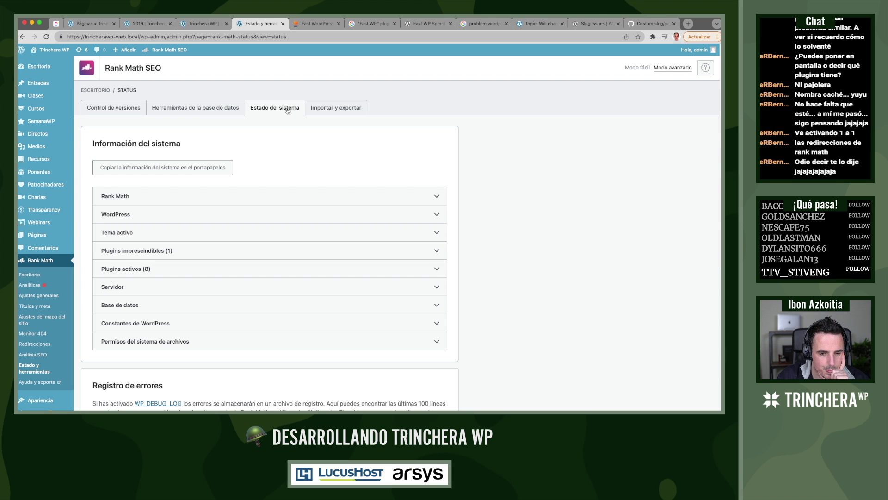
{"action": "left_click", "coordinate": [248, 191]}
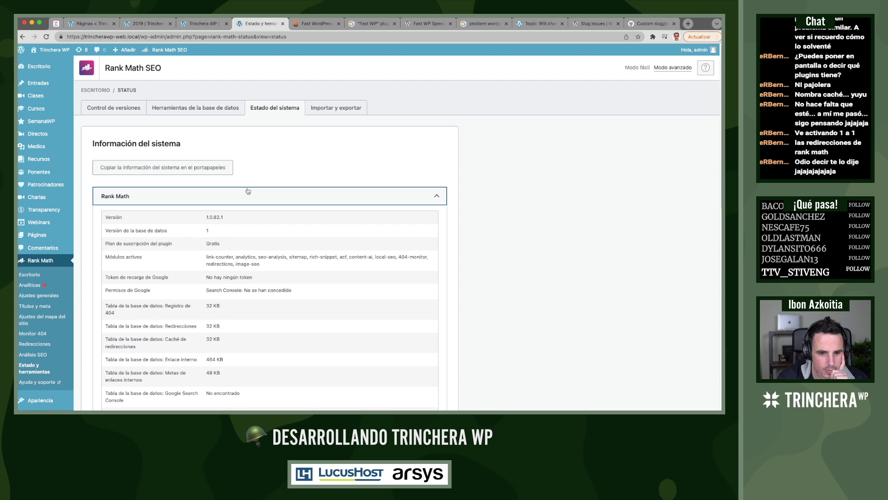
Examine the Rank Math error log for the latest PHP fatal error and the entries preceding it
{"action": "scroll", "coordinate": [248, 191], "scroll_direction": "down", "scroll_amount": 15}
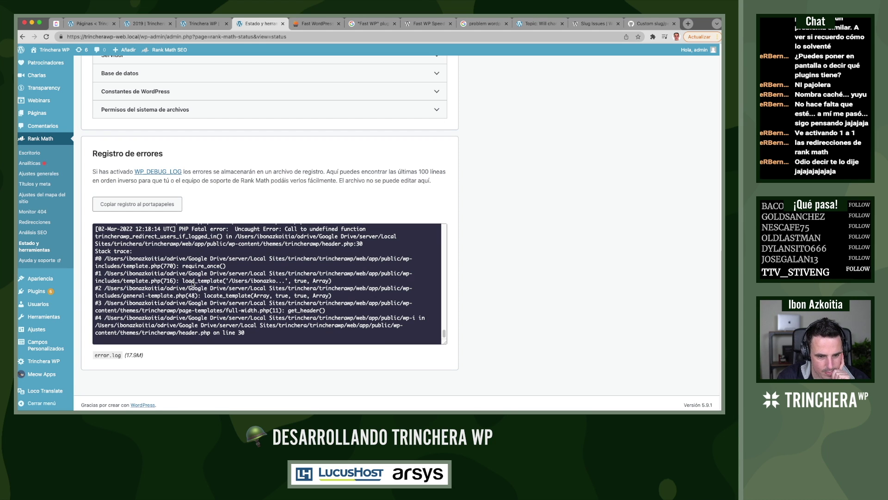
{"action": "left_click_drag", "start_coordinate": [102, 228], "coordinate": [206, 258]}
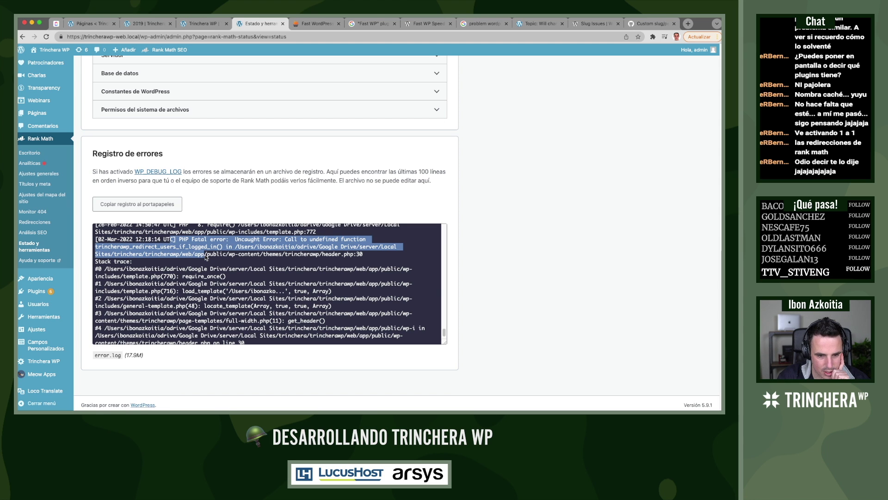
{"action": "scroll", "coordinate": [205, 258], "scroll_direction": "down", "scroll_amount": 2}
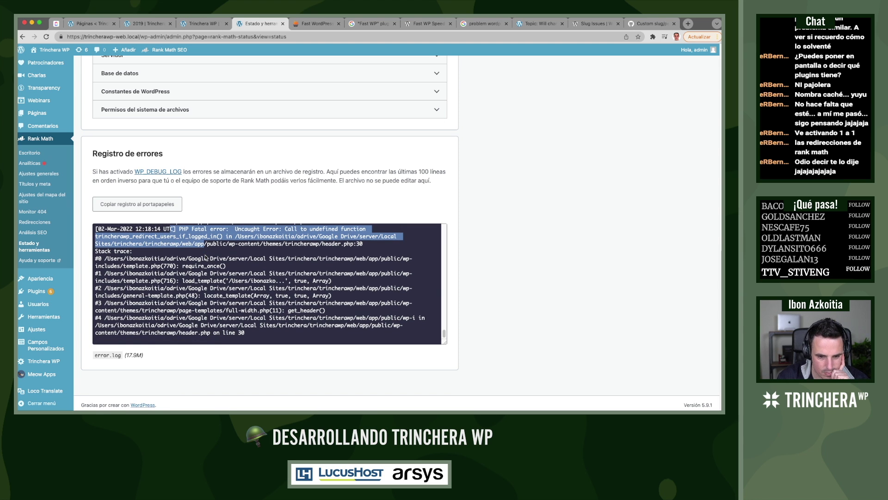
{"action": "scroll", "coordinate": [206, 258], "scroll_direction": "up", "scroll_amount": 5}
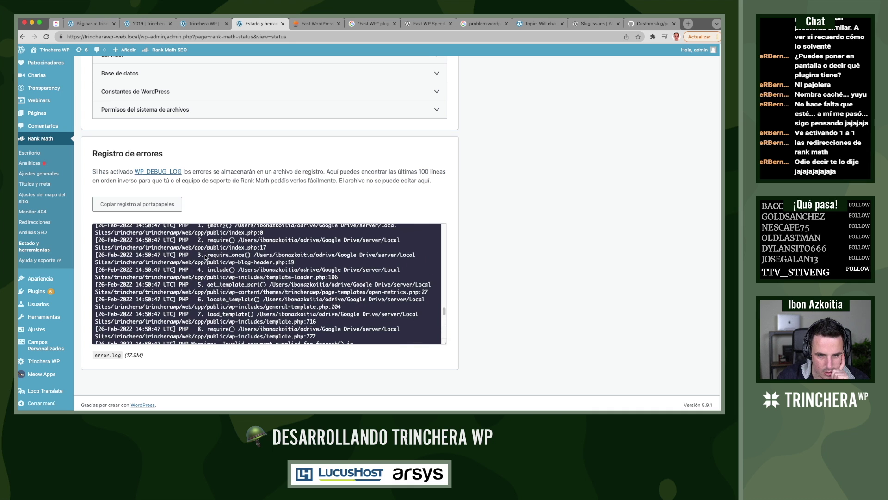
{"action": "scroll", "coordinate": [205, 266], "scroll_direction": "down", "scroll_amount": 5}
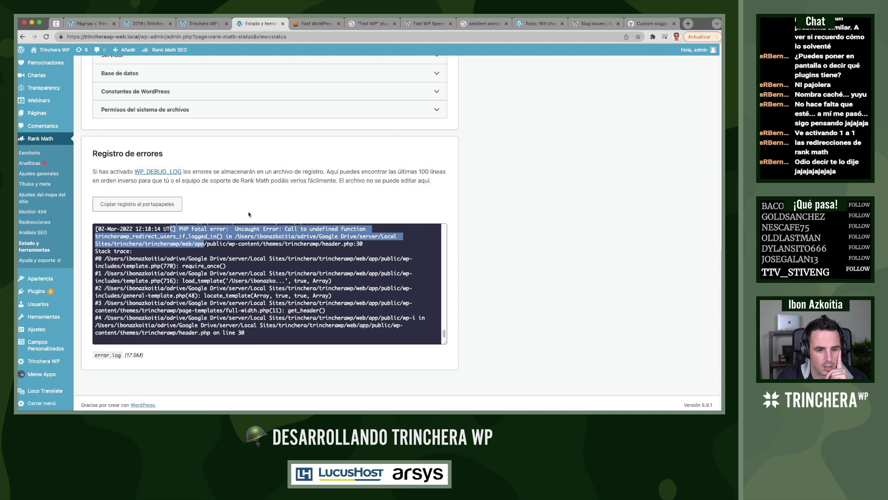
Expand the WordPress constants in the system information to review them
{"action": "scroll", "coordinate": [249, 214], "scroll_direction": "up", "scroll_amount": 3}
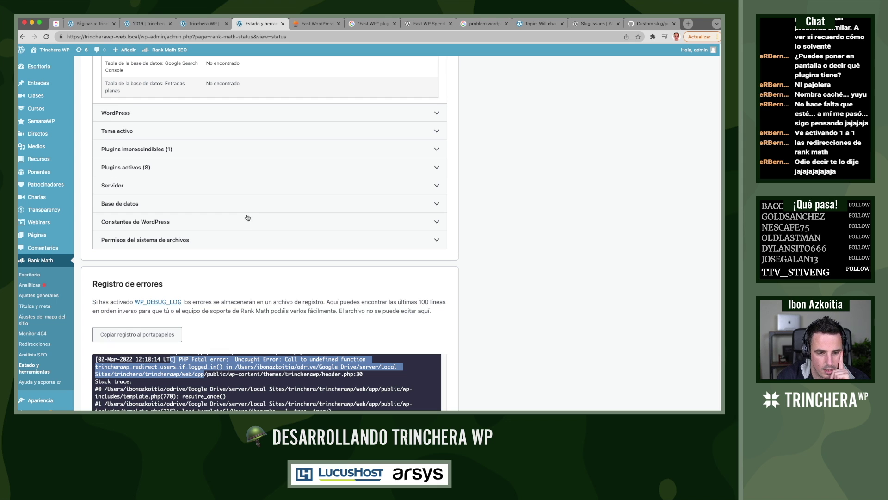
{"action": "left_click", "coordinate": [230, 226]}
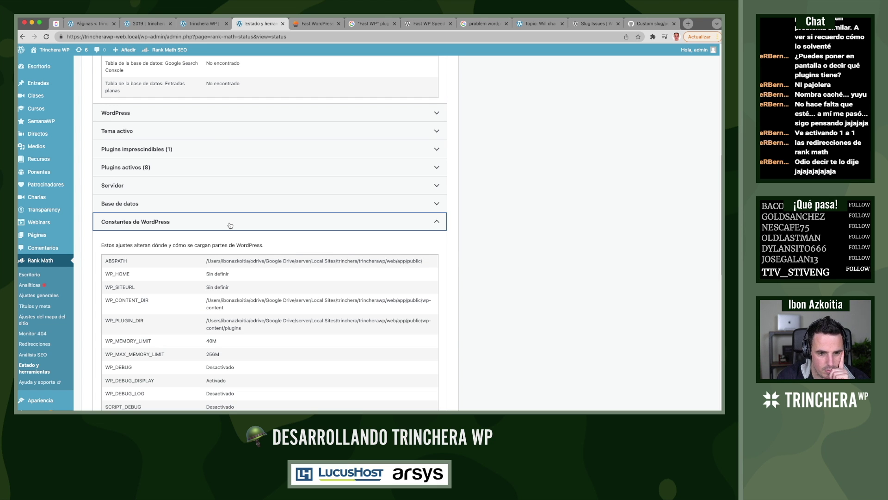
{"action": "scroll", "coordinate": [230, 224], "scroll_direction": "up", "scroll_amount": 10}
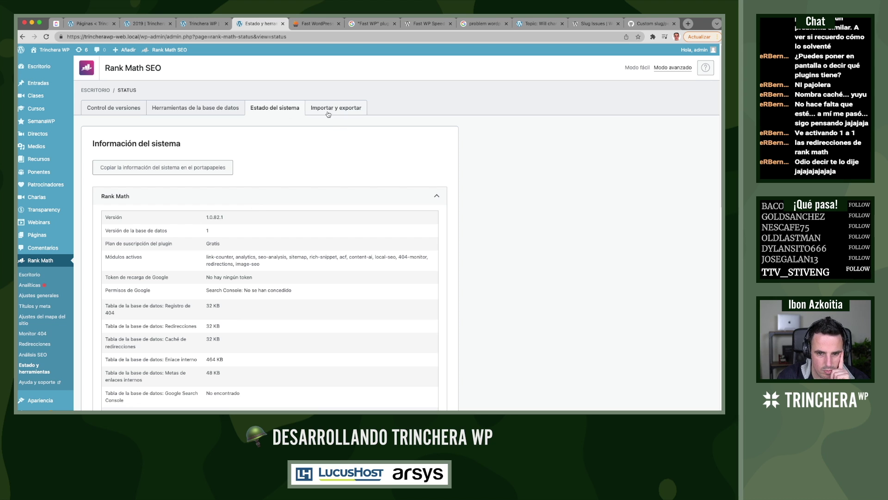
Recreate Rank Math's missing database tables and clear its 404 error log using the database tools
{"action": "left_click", "coordinate": [185, 112]}
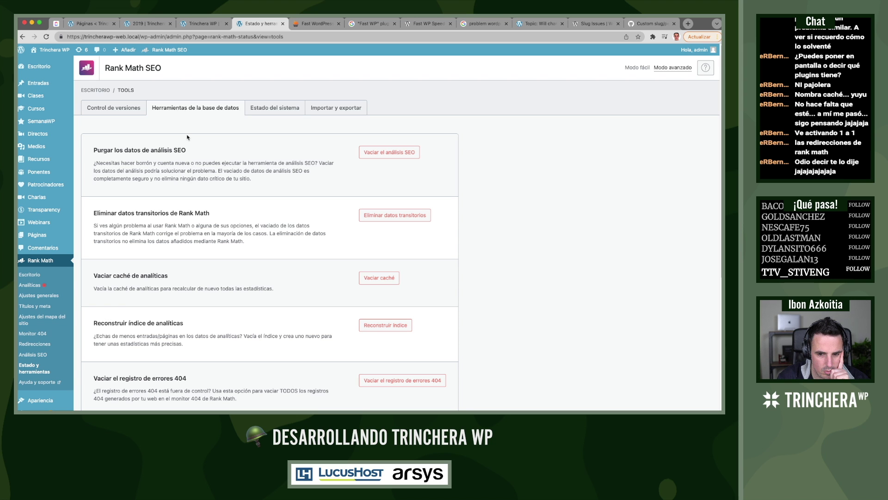
{"action": "scroll", "coordinate": [386, 281], "scroll_direction": "down", "scroll_amount": 5}
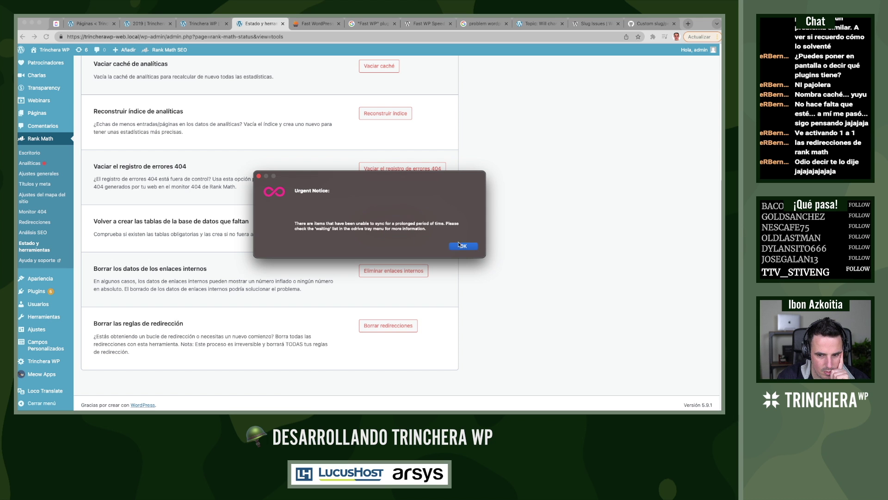
{"action": "left_click", "coordinate": [460, 246]}
{"action": "left_click", "coordinate": [406, 224]}
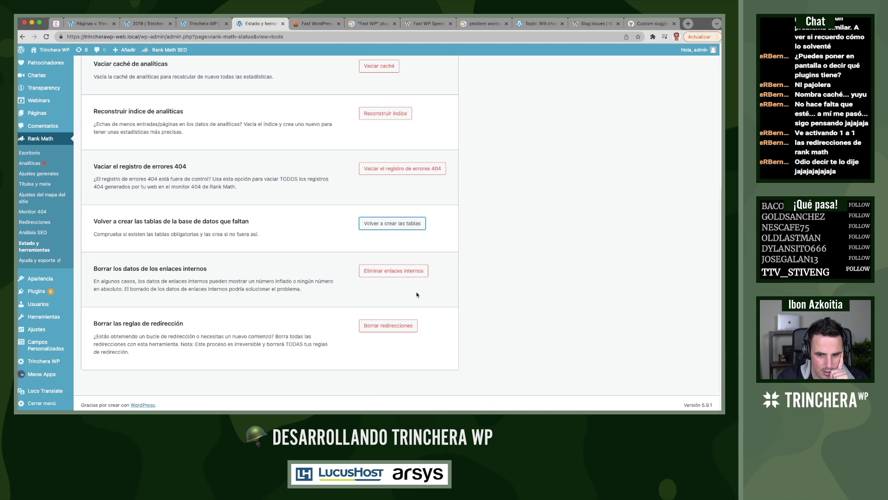
{"action": "left_click", "coordinate": [396, 170]}
{"action": "left_click", "coordinate": [427, 84]}
Rebuild the analytics index and clear Rank Math's analytics cache, transients and SEO analysis data
{"action": "left_click", "coordinate": [387, 307]}
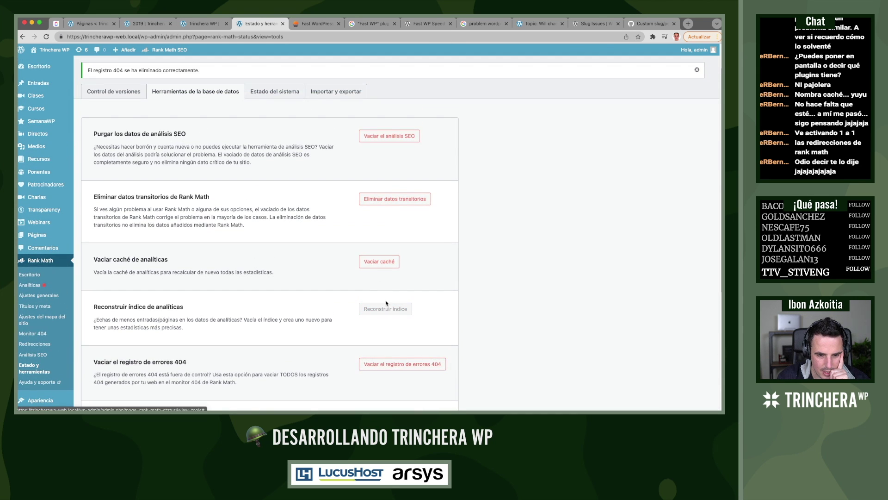
{"action": "left_click", "coordinate": [379, 262]}
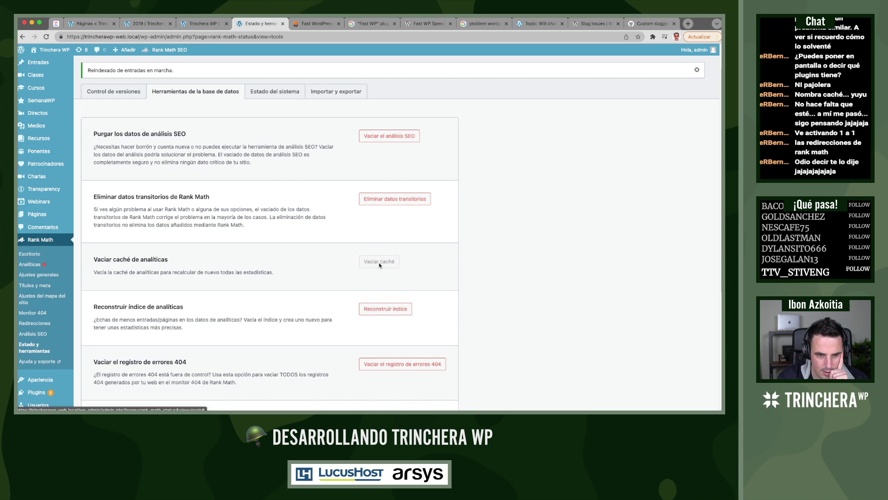
{"action": "left_click", "coordinate": [392, 199]}
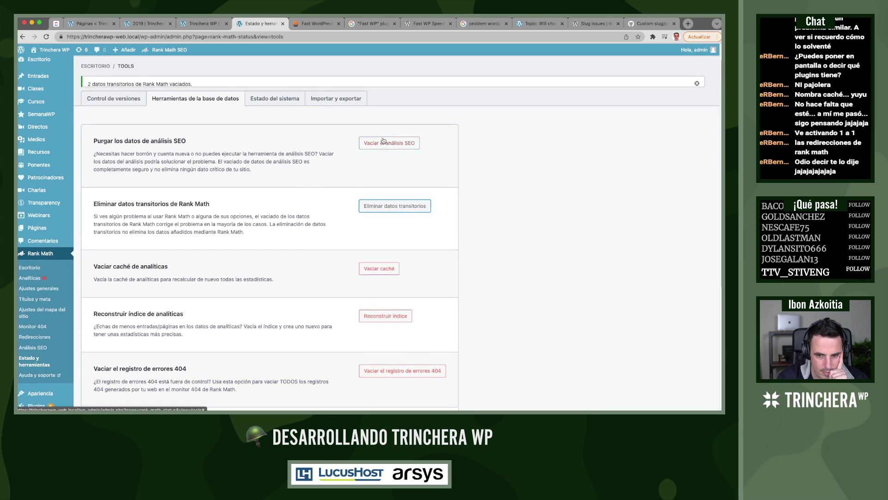
{"action": "left_click", "coordinate": [383, 142]}
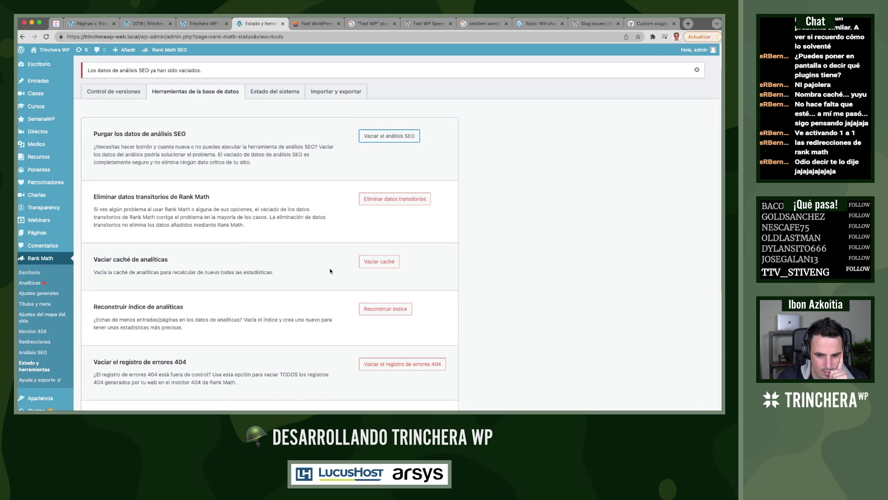
{"action": "scroll", "coordinate": [331, 271], "scroll_direction": "down", "scroll_amount": 8}
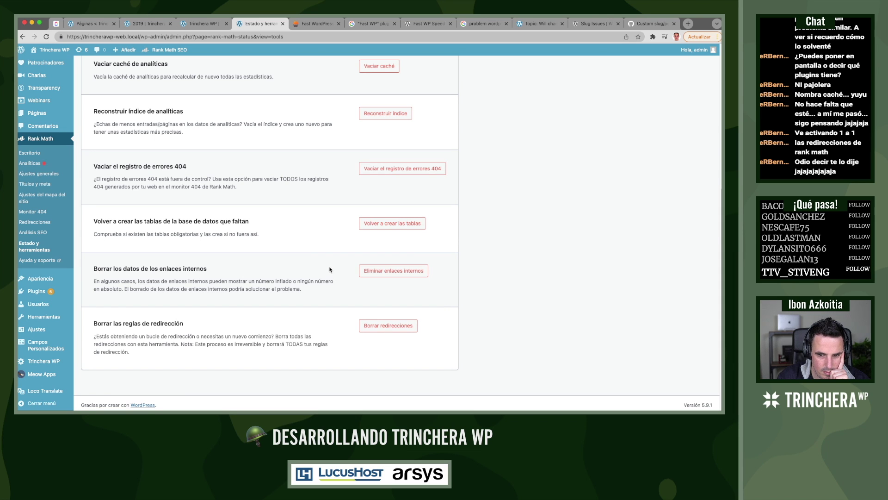
{"action": "left_click", "coordinate": [204, 23]}
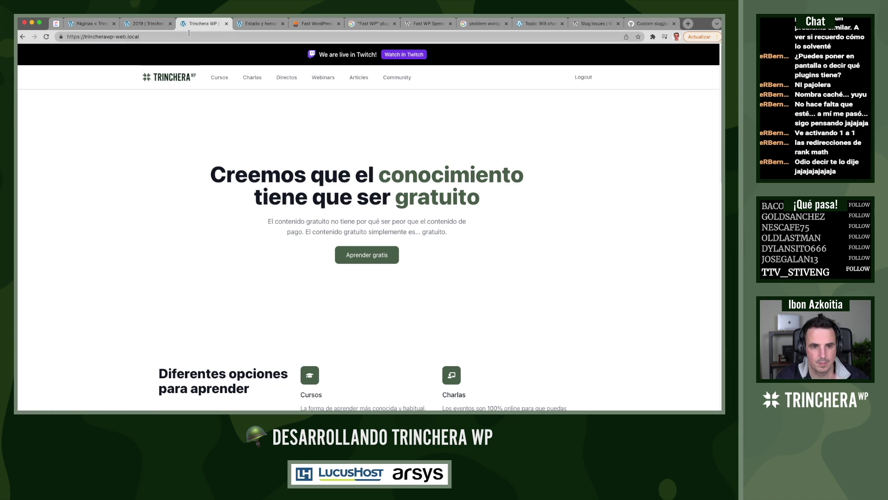
{"action": "left_click", "coordinate": [188, 33]}
{"action": "key", "text": "Return"}
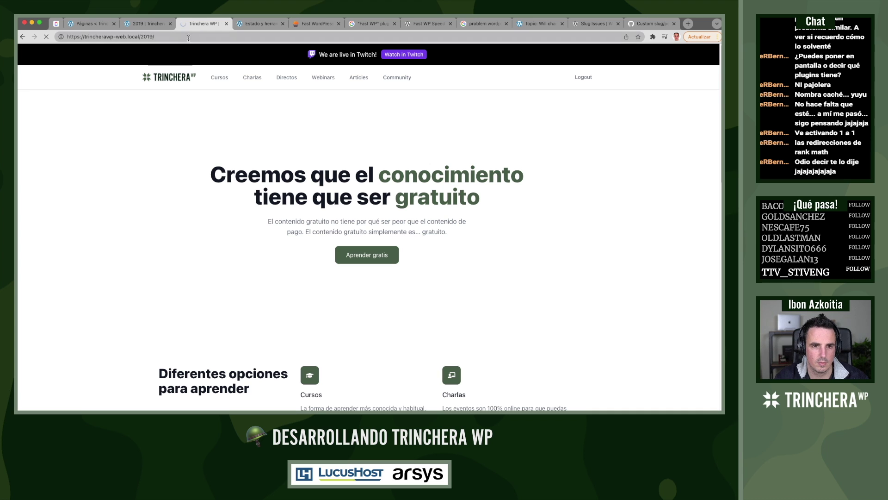
Open Rank Math's redirections in a new tab and deactivate the comunidad/discord redirection
{"action": "left_click", "coordinate": [245, 24]}
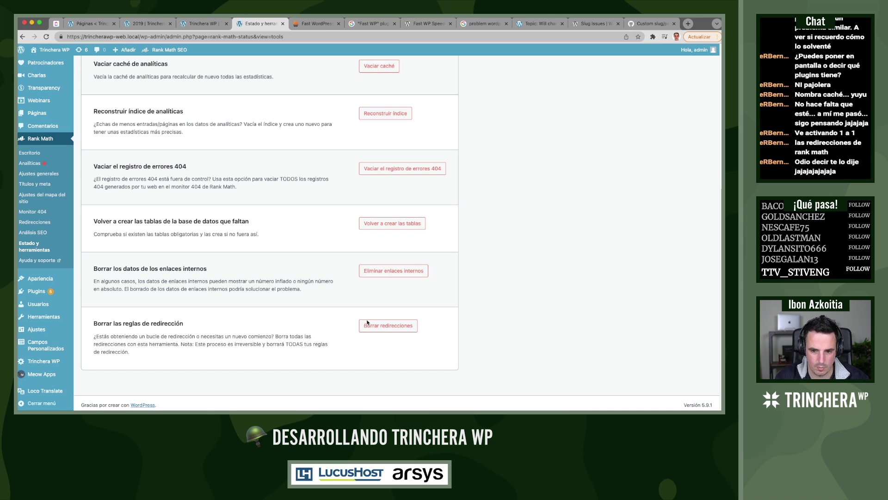
{"action": "left_click", "coordinate": [34, 222], "text": "super"}
{"action": "left_click", "coordinate": [285, 24]}
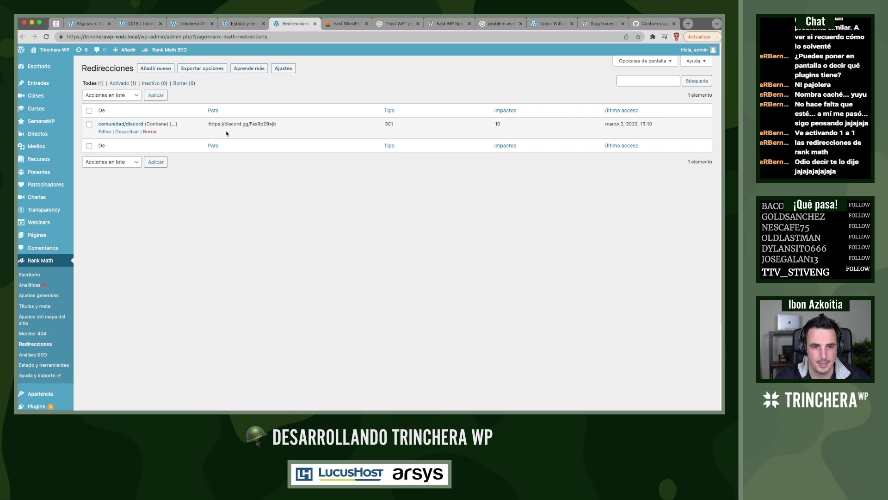
{"action": "left_click", "coordinate": [109, 132]}
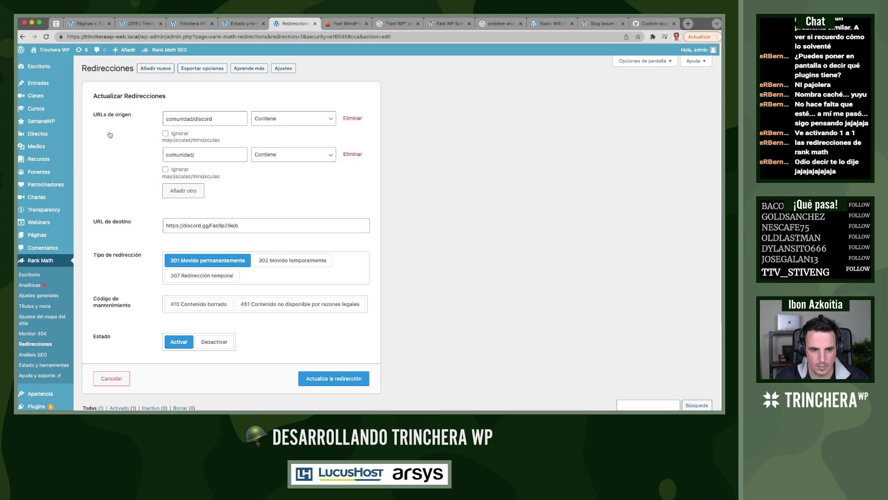
{"action": "left_click", "coordinate": [214, 342]}
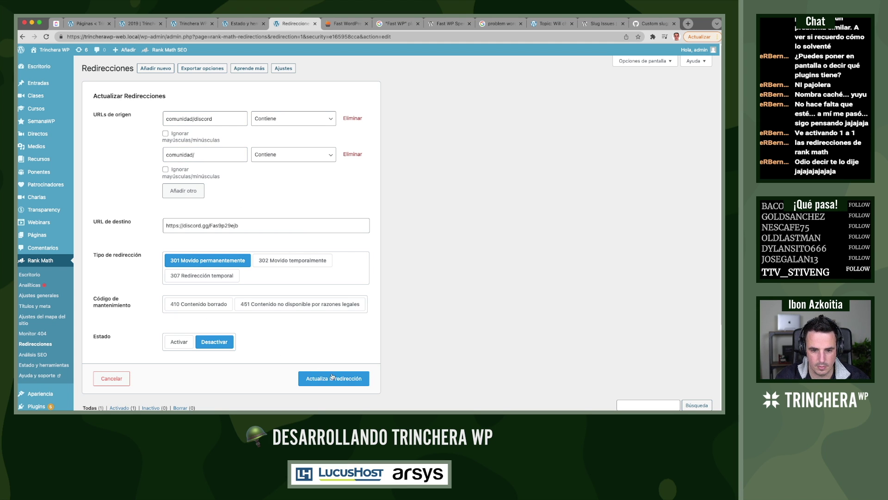
{"action": "left_click", "coordinate": [313, 384]}
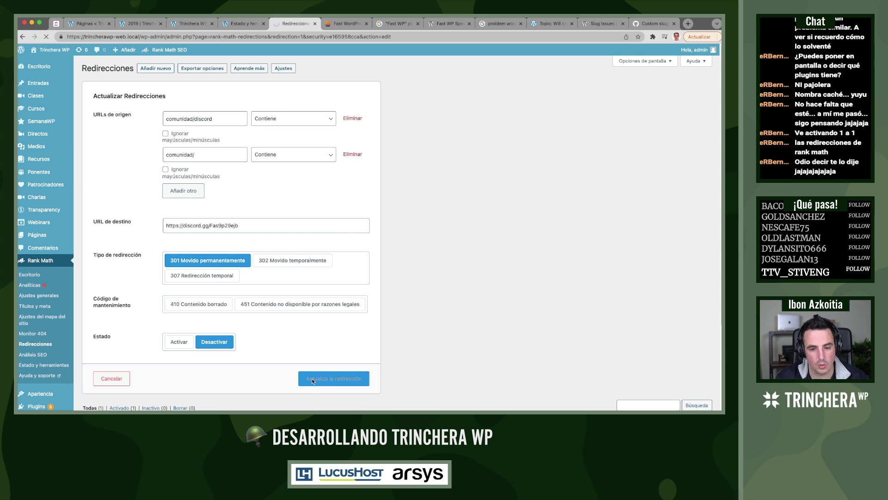
Request the /2019/ address again in the site's tab to test it with the comunidad/discord redirection deactivated
{"action": "left_click", "coordinate": [189, 24]}
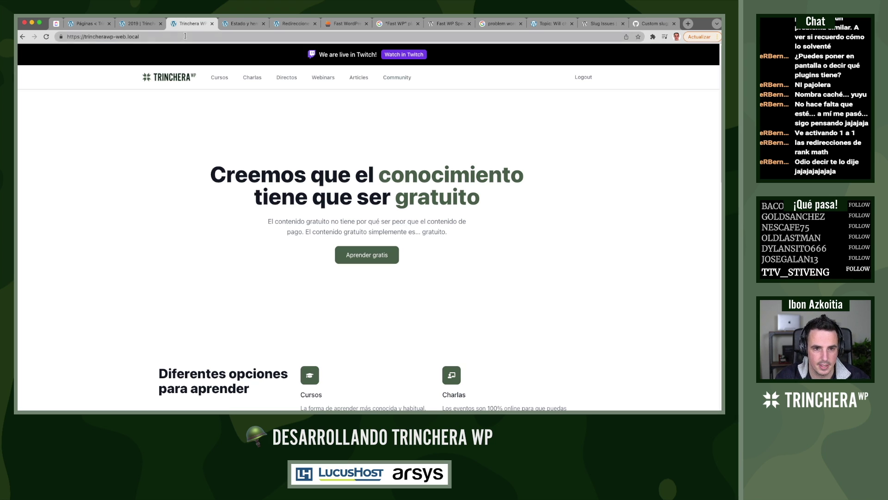
{"action": "left_click", "coordinate": [185, 36]}
{"action": "type", "text": "2019/"}
{"action": "key", "text": "Return"}
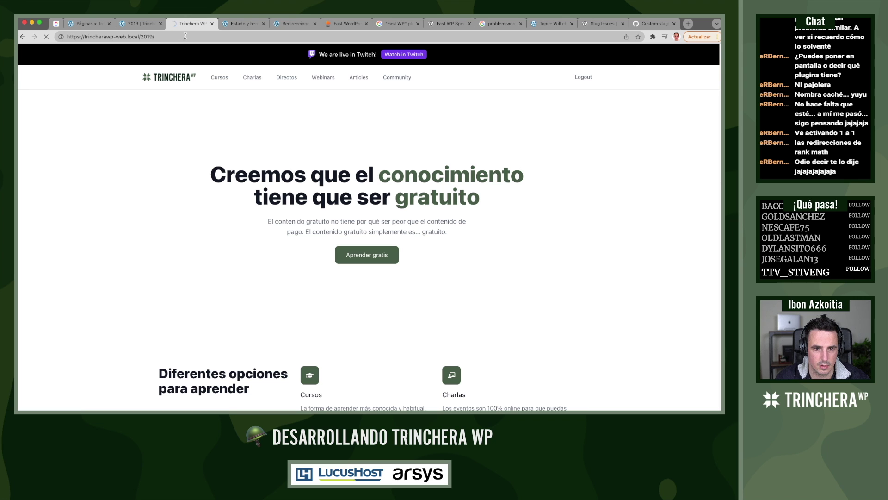
Open the comunidad/discord source address from the redirections list to check it, and return to the site's tab
{"action": "left_click", "coordinate": [88, 24]}
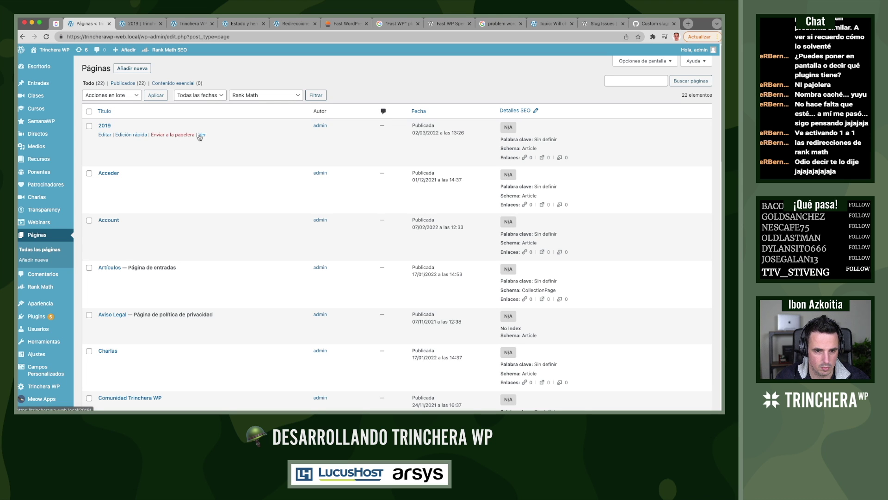
{"action": "left_click", "coordinate": [236, 26]}
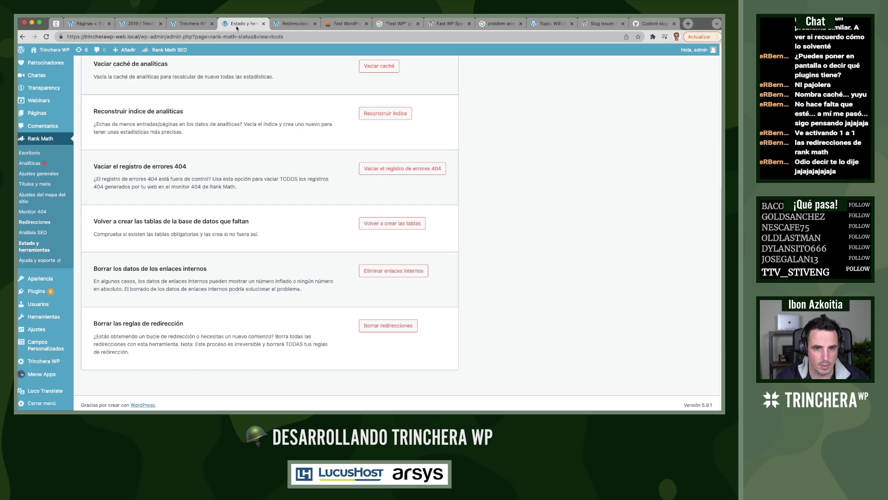
{"action": "left_click", "coordinate": [297, 26]}
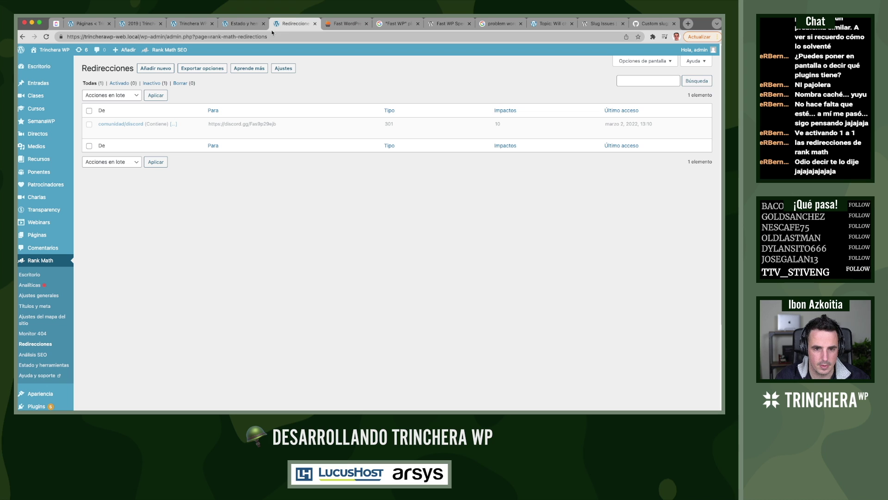
{"action": "left_click", "coordinate": [119, 125]}
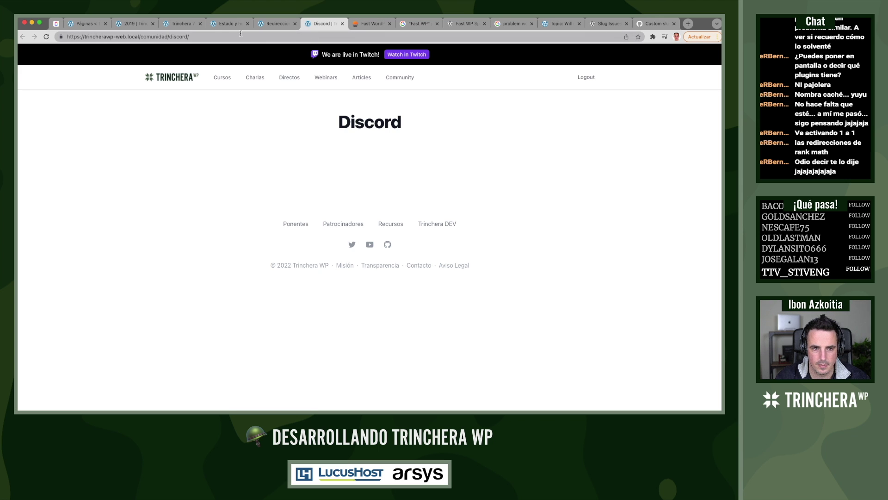
{"action": "left_click", "coordinate": [180, 24]}
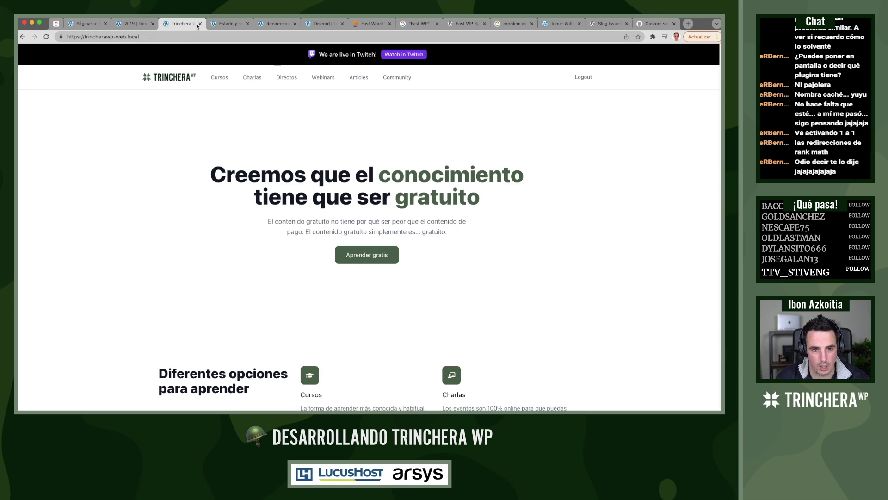
Delete the internal links data and recreate the missing database tables with Rank Math's database tools
{"action": "left_click", "coordinate": [221, 25]}
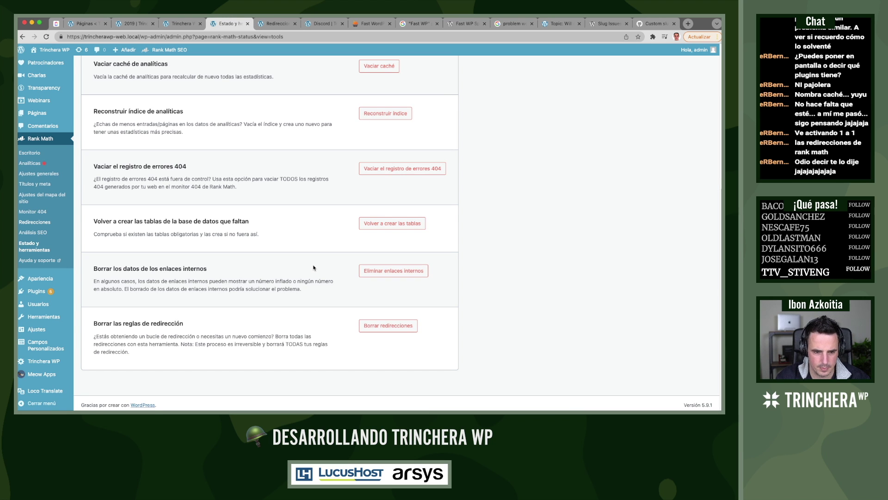
{"action": "left_click", "coordinate": [398, 278]}
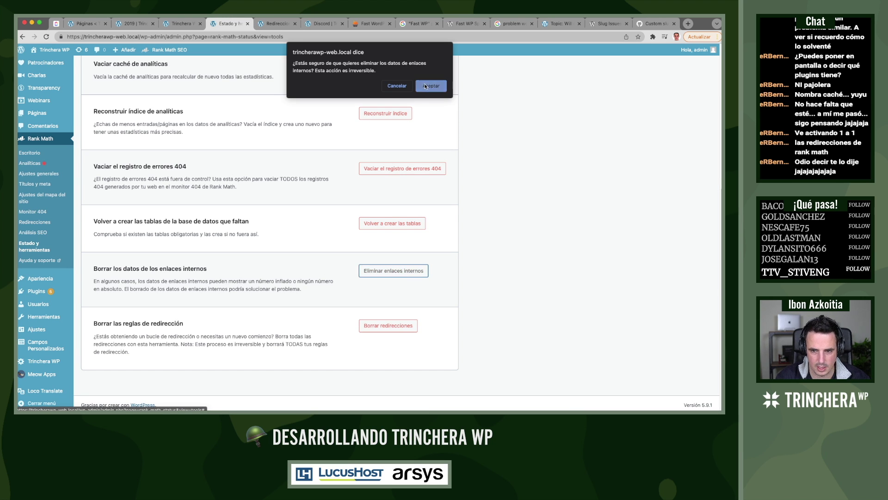
{"action": "left_click", "coordinate": [431, 86]}
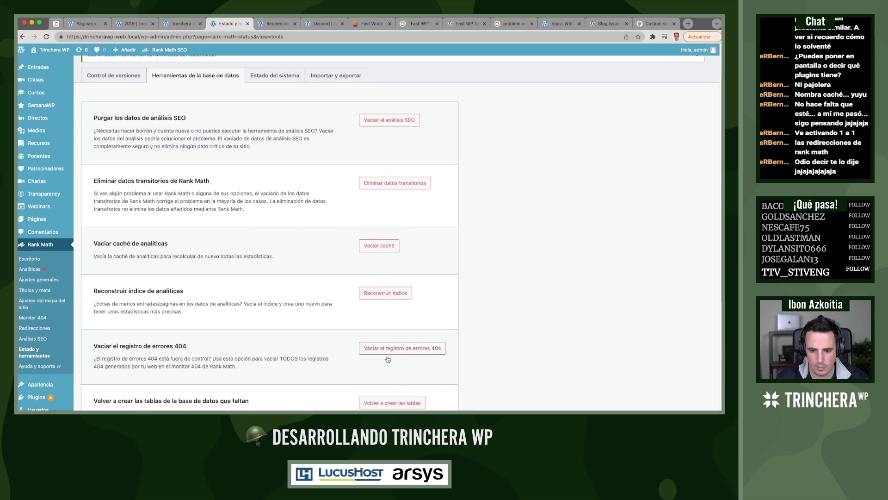
{"action": "left_click", "coordinate": [378, 401]}
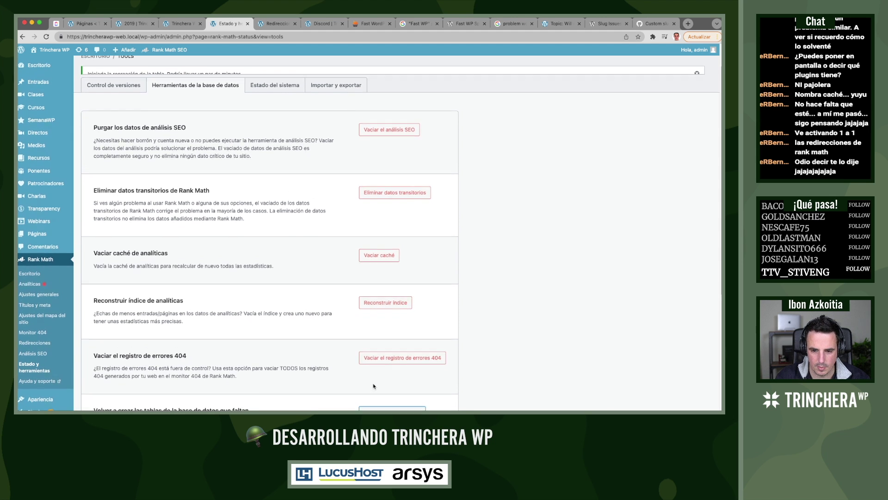
Run the remaining Rank Math cleanup tools, covering the 404 log, analytics index and cache, transients and SEO analysis data
{"action": "left_click", "coordinate": [385, 369]}
{"action": "left_click", "coordinate": [430, 86]}
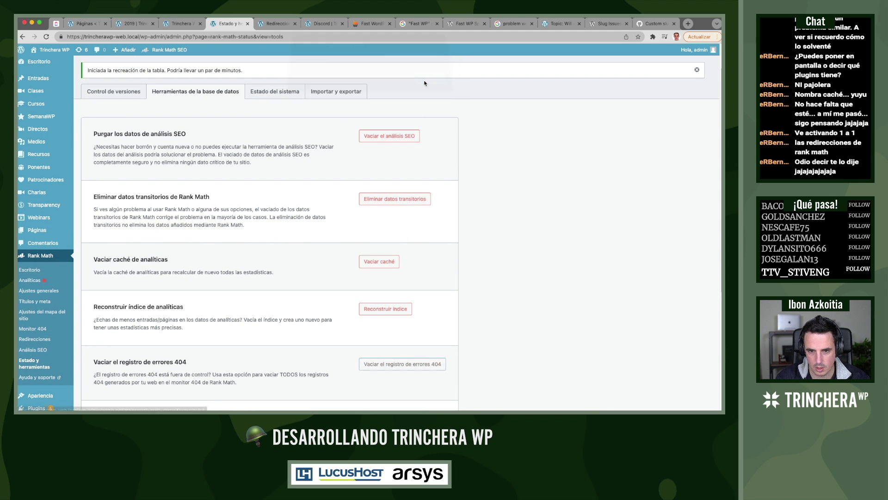
{"action": "left_click", "coordinate": [386, 314]}
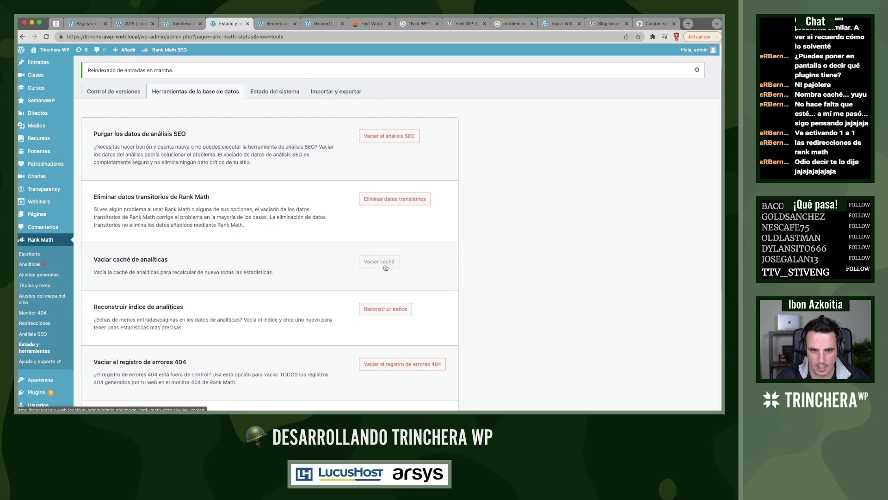
{"action": "left_click", "coordinate": [392, 199]}
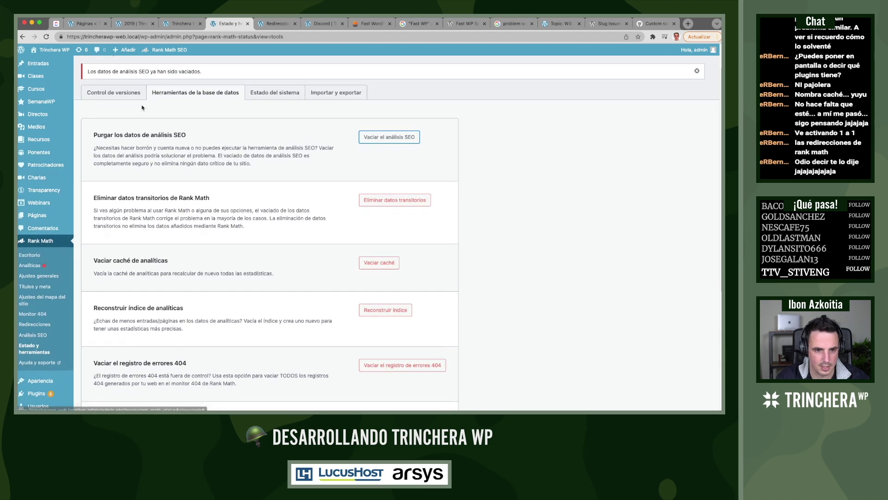
Examine Rank Math's version control page, including its rollback, beta testing and automatic update options
{"action": "left_click", "coordinate": [118, 97]}
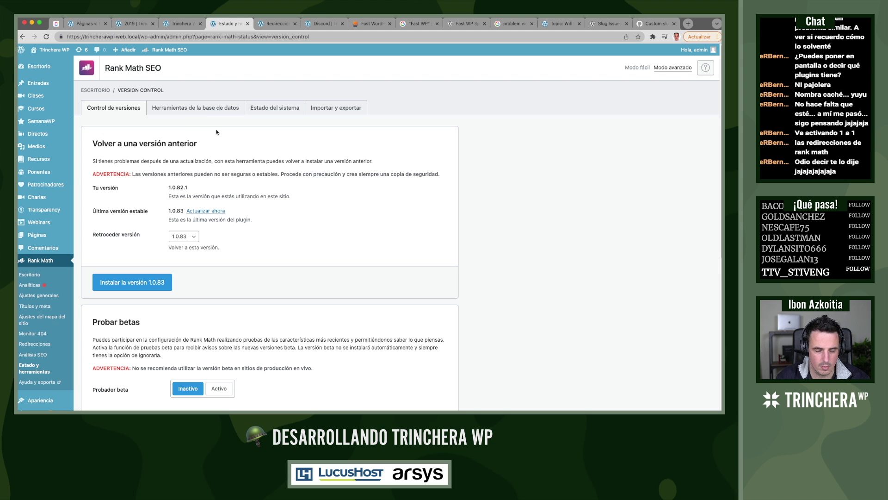
{"action": "scroll", "coordinate": [289, 253], "scroll_direction": "down", "scroll_amount": 3}
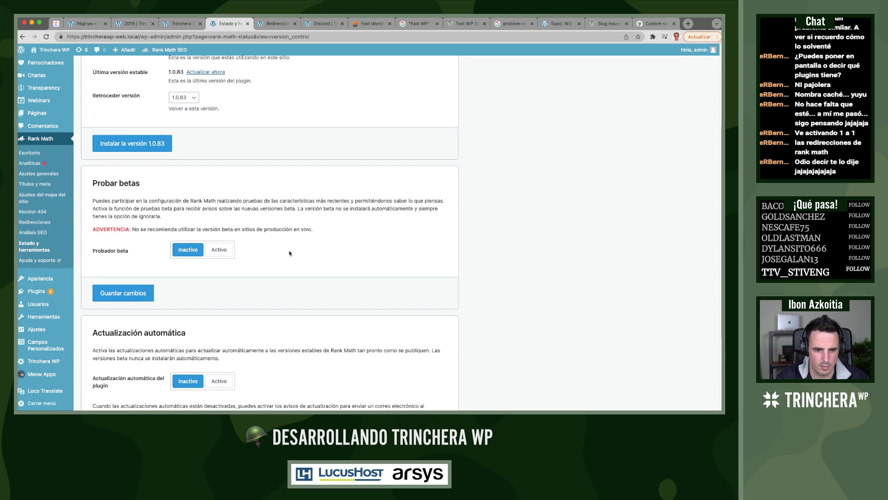
{"action": "scroll", "coordinate": [289, 254], "scroll_direction": "down", "scroll_amount": 3}
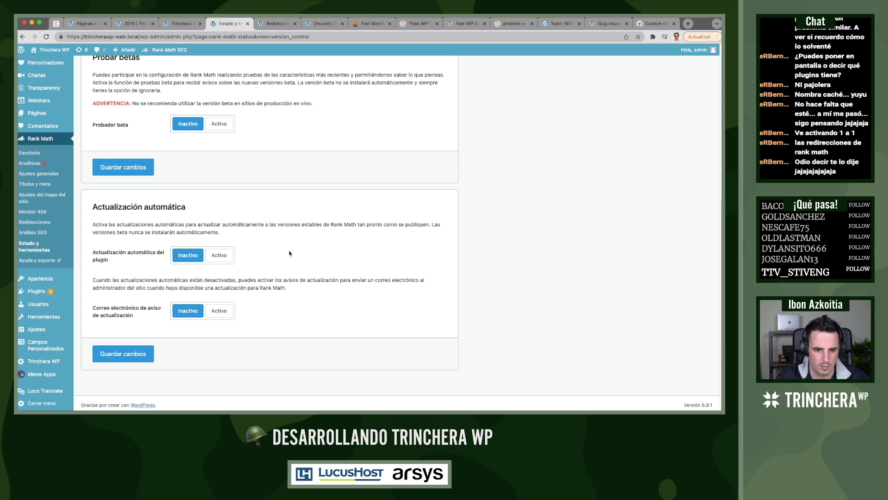
{"action": "scroll", "coordinate": [289, 253], "scroll_direction": "up", "scroll_amount": 6}
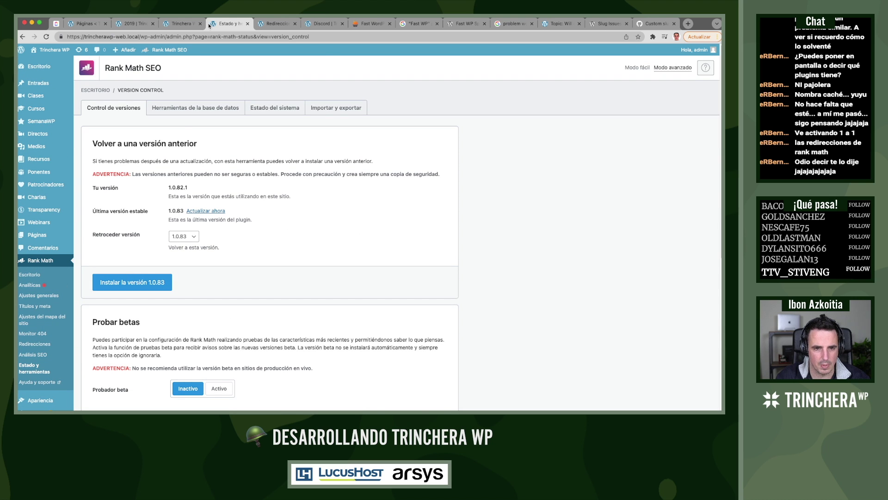
Request the /2019/ address in the site's tab to retest it after running Rank Math's database tools
{"action": "left_click", "coordinate": [182, 23]}
{"action": "left_click", "coordinate": [152, 36]}
{"action": "type", "text": "2019/"}
{"action": "key", "text": "Return"}
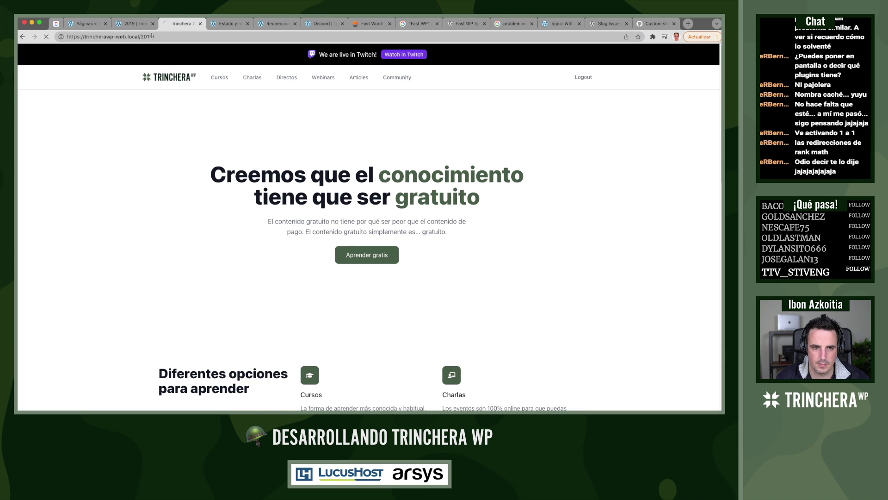
Open the WordPress permalink settings in a new tab from the pages list, and return to the site's tab
{"action": "left_click", "coordinate": [86, 24]}
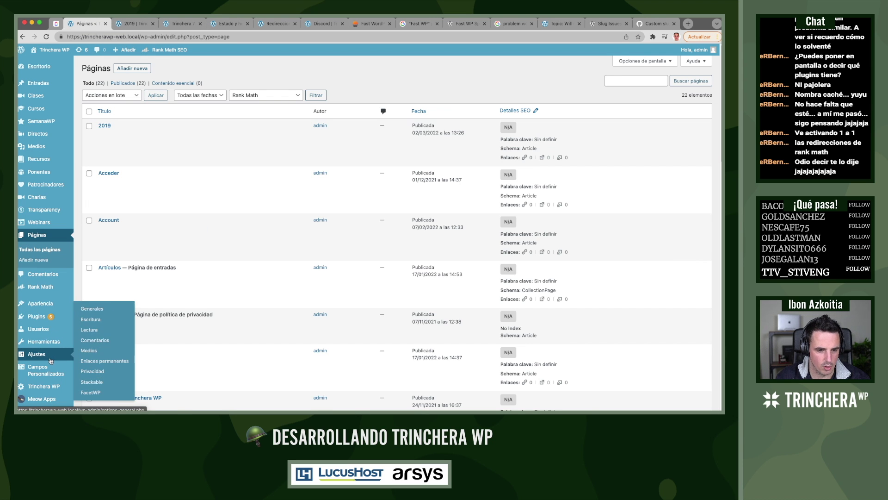
{"action": "left_click", "coordinate": [107, 360], "text": "super"}
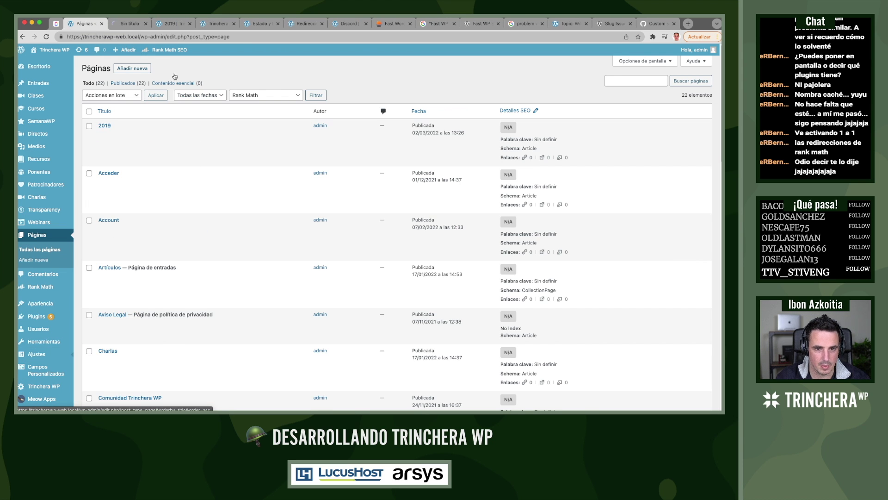
{"action": "left_click", "coordinate": [214, 24]}
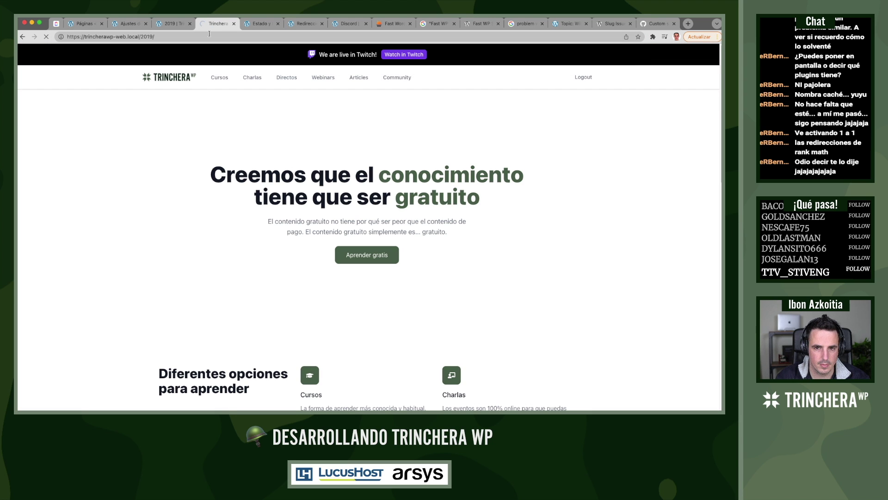
Follow Rank Math's update link to the WordPress updates page, and compare the open 2019-2 page with the /2019/ test tab
{"action": "left_click", "coordinate": [260, 25]}
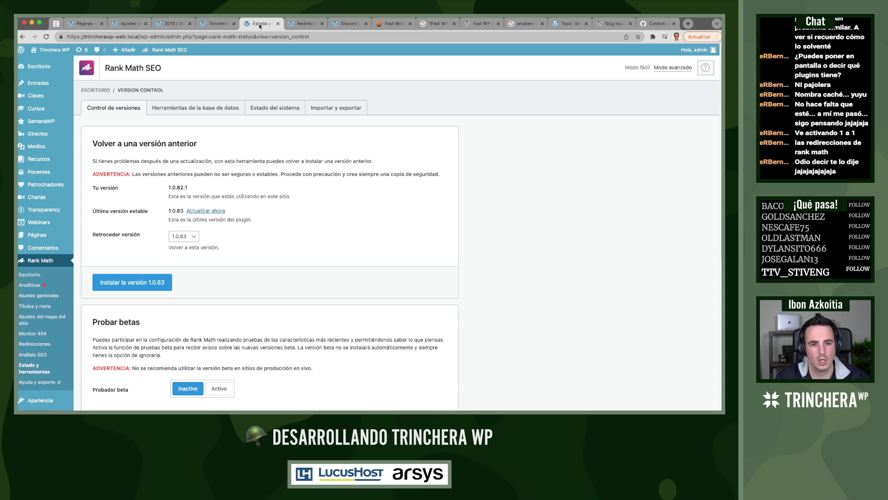
{"action": "left_click", "coordinate": [198, 215]}
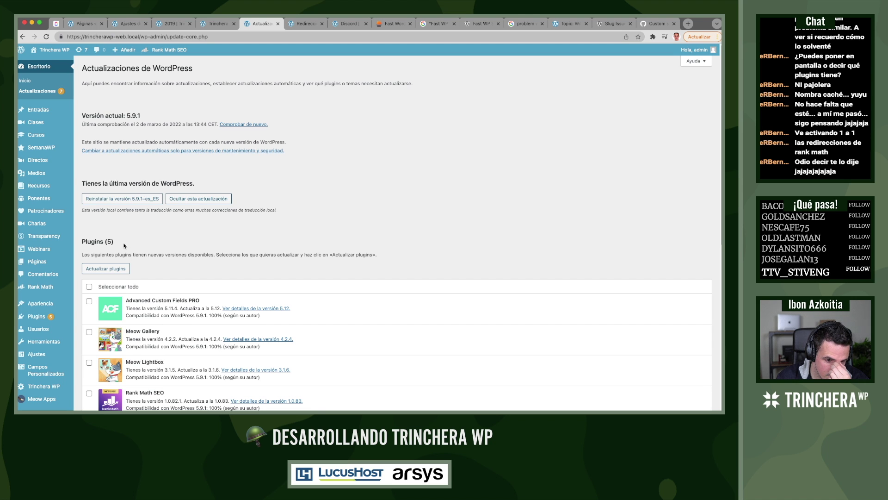
{"action": "left_click", "coordinate": [169, 25]}
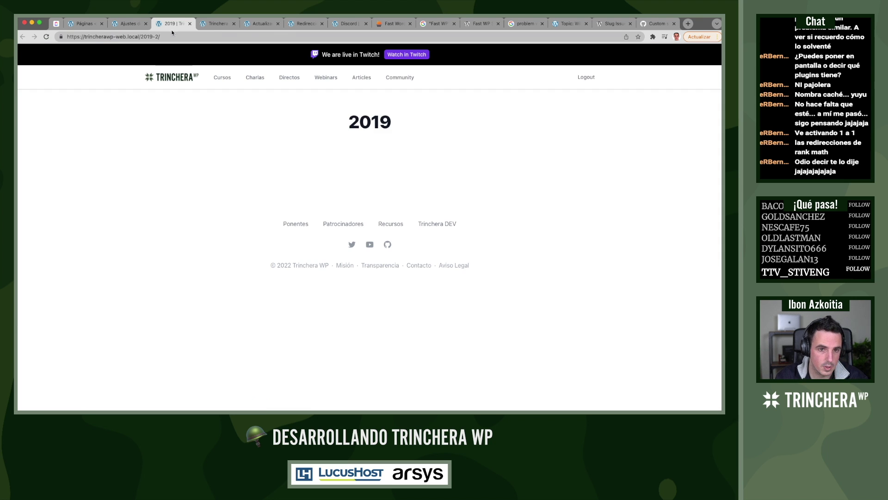
{"action": "left_click", "coordinate": [203, 26]}
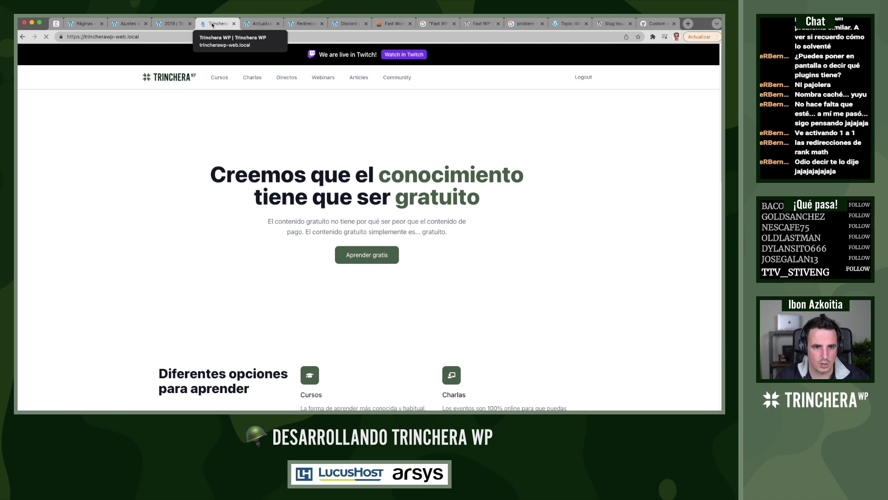
Review the available plugin updates and open Rank Math's dashboard of modules
{"action": "left_click", "coordinate": [261, 23]}
{"action": "scroll", "coordinate": [55, 223], "scroll_direction": "down", "scroll_amount": 1}
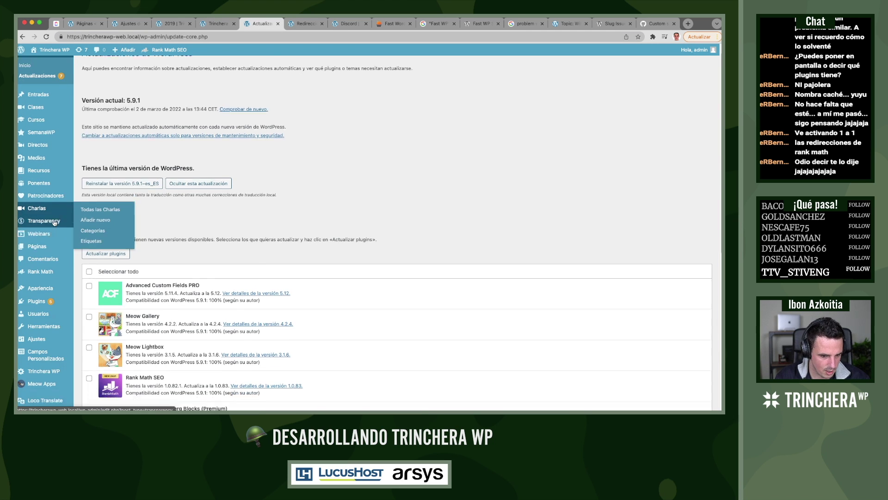
{"action": "scroll", "coordinate": [55, 223], "scroll_direction": "down", "scroll_amount": 5}
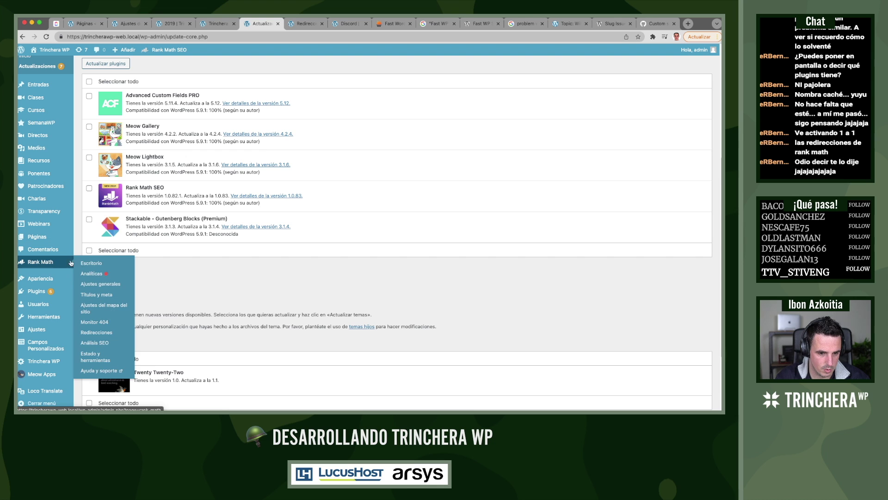
{"action": "left_click", "coordinate": [94, 263]}
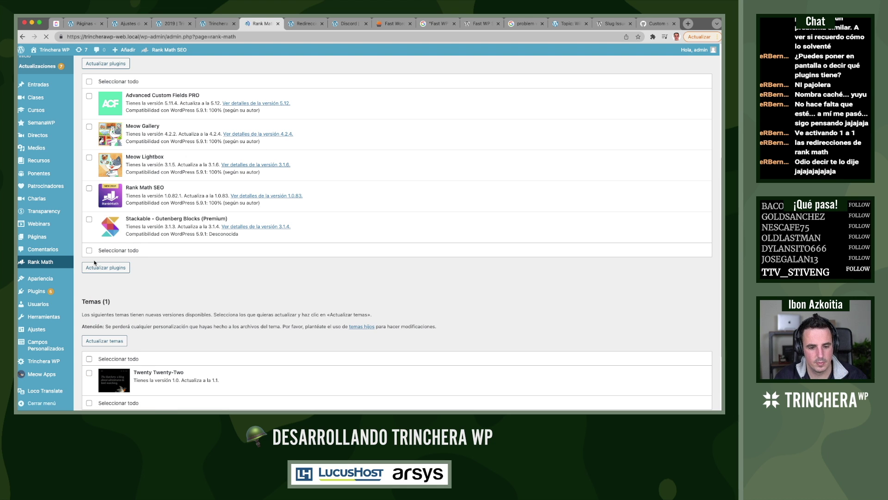
Search Google for "rankmath automatic redirect" and open the redirection issues guide and the changed-URL support ticket in new tabs
{"action": "key", "text": "super+t"}
{"action": "type", "text": "rankma"}
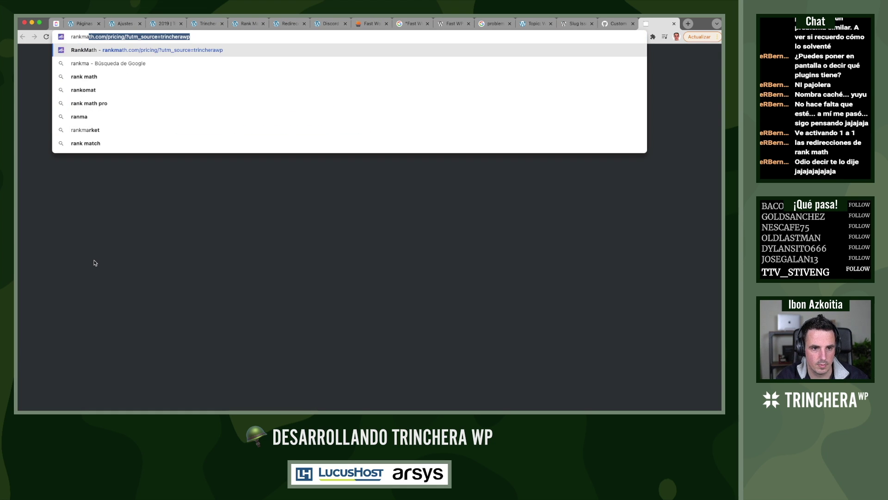
{"action": "type", "text": "th automatic "}
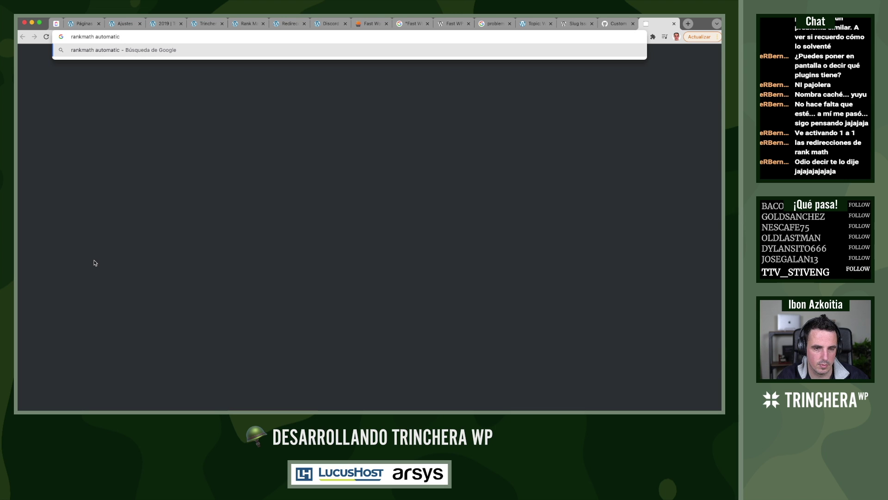
{"action": "type", "text": "redirect"}
{"action": "key", "text": "Return"}
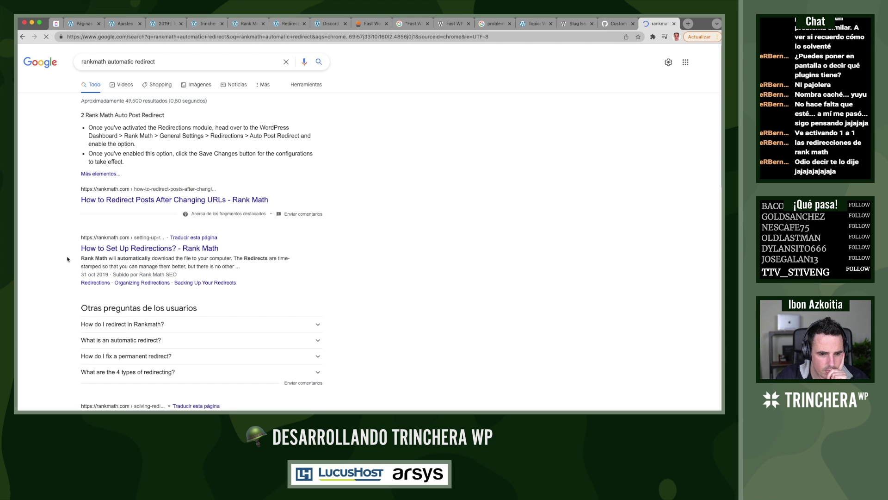
{"action": "scroll", "coordinate": [67, 261], "scroll_direction": "down", "scroll_amount": 5}
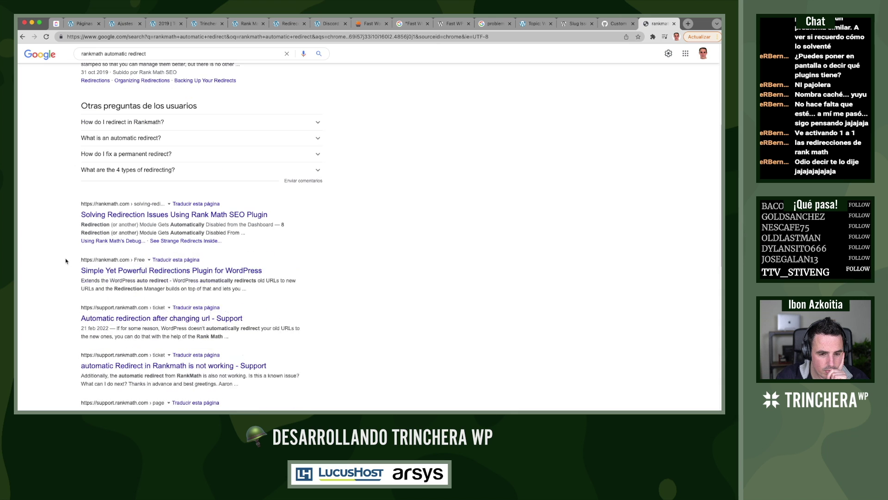
{"action": "left_click", "coordinate": [165, 217], "text": "super"}
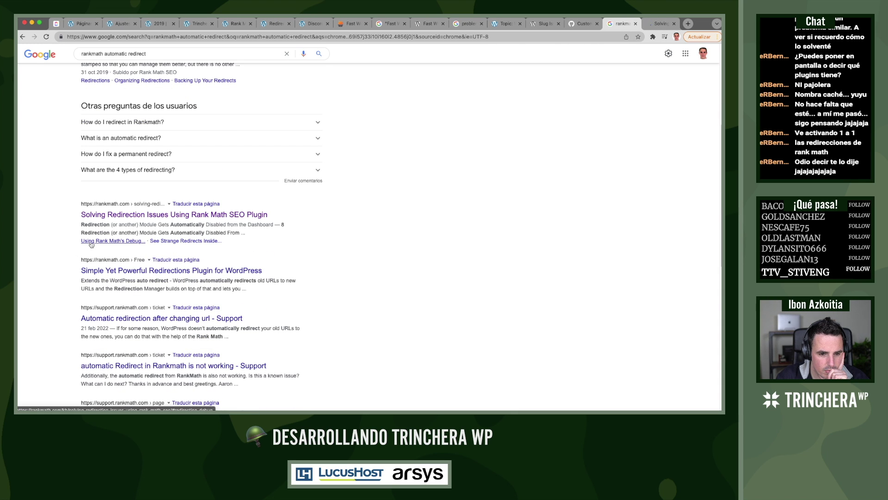
{"action": "left_click", "coordinate": [108, 319], "text": "super"}
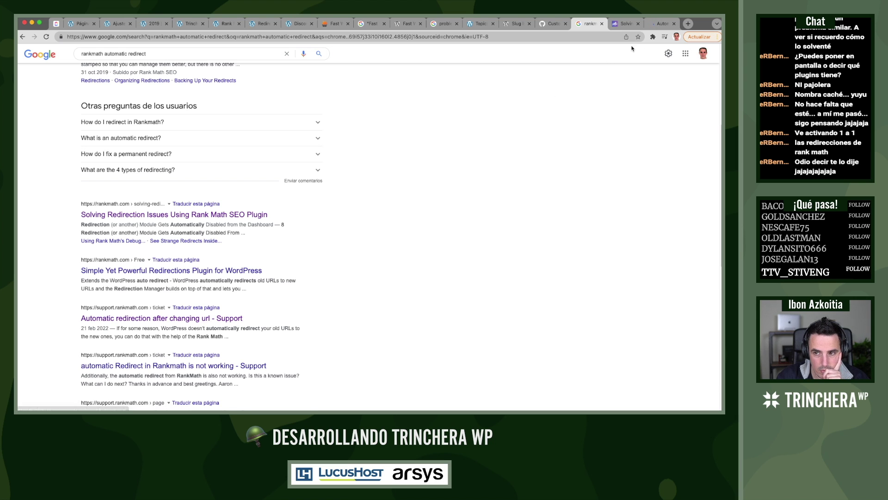
Read the support ticket's reply on enabling the Redirections module and the Auto Post Redirect option
{"action": "left_click", "coordinate": [660, 24]}
{"action": "scroll", "coordinate": [118, 261], "scroll_direction": "down", "scroll_amount": 4}
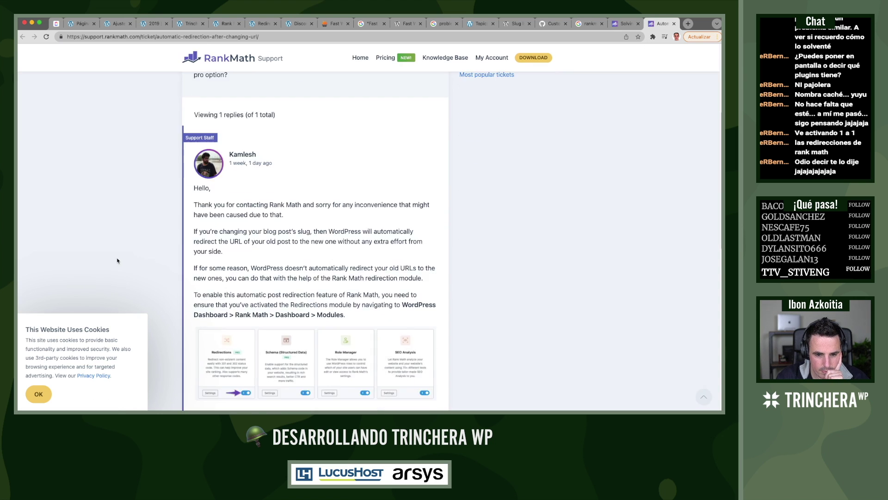
{"action": "scroll", "coordinate": [117, 261], "scroll_direction": "down", "scroll_amount": 2}
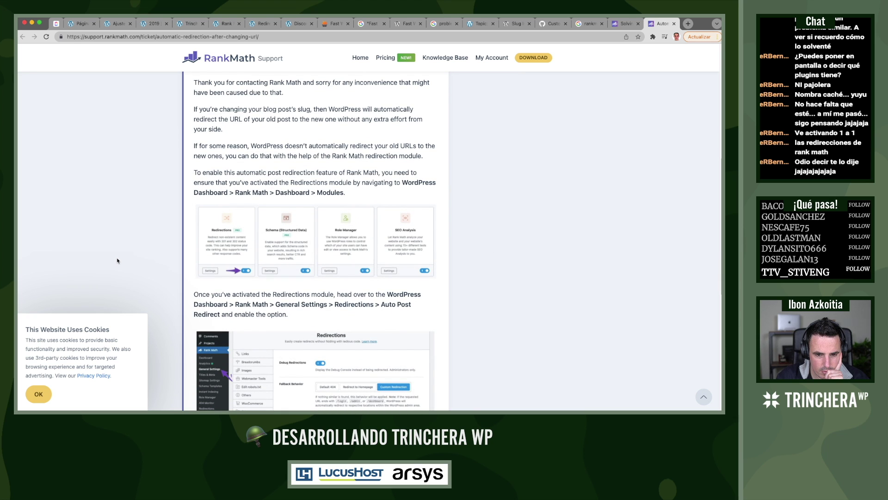
{"action": "scroll", "coordinate": [118, 261], "scroll_direction": "down", "scroll_amount": 3}
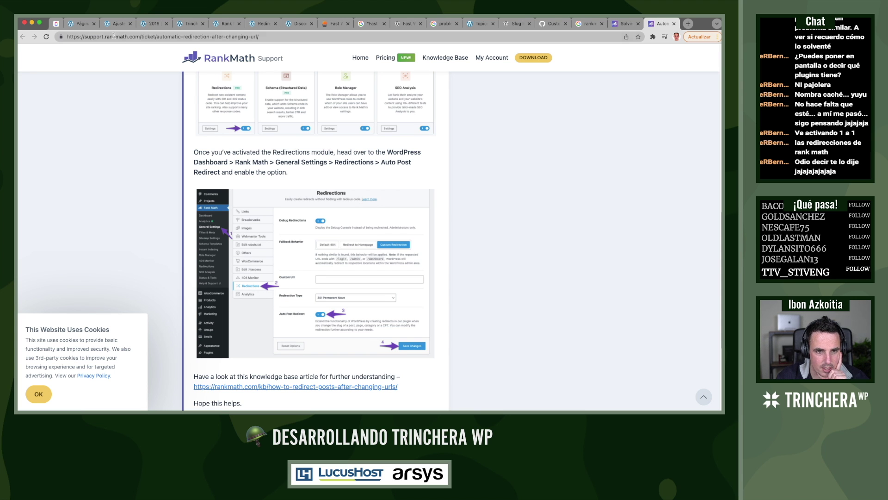
Open the Redirecciones module's settings from Rank Math's module list, enable Depurar redirecciones and save the changes
{"action": "left_click", "coordinate": [81, 24]}
{"action": "left_click", "coordinate": [218, 24]}
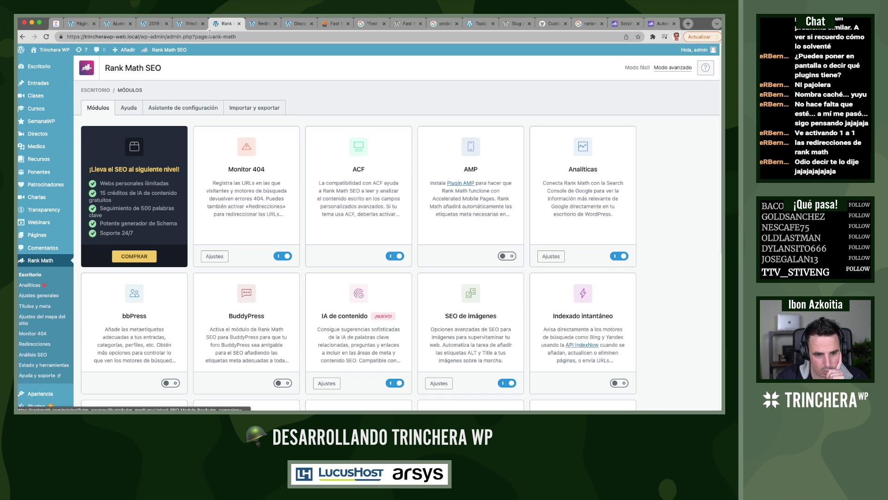
{"action": "scroll", "coordinate": [266, 218], "scroll_direction": "down", "scroll_amount": 6}
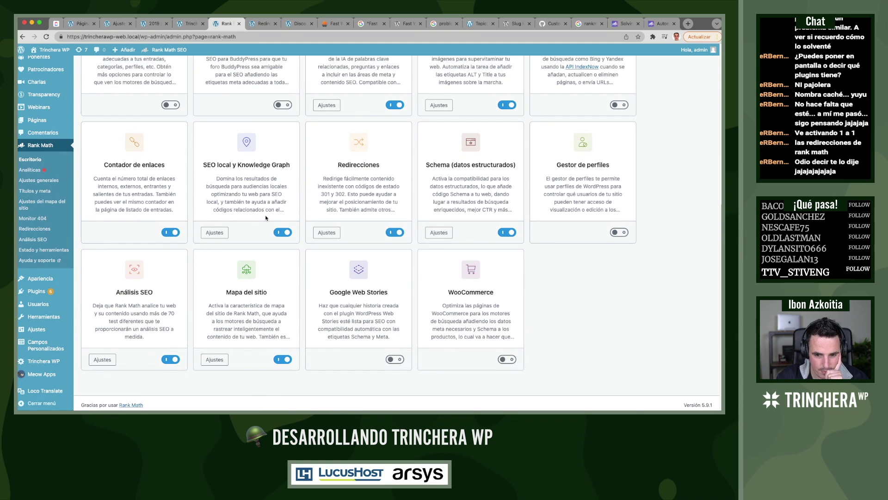
{"action": "scroll", "coordinate": [241, 238], "scroll_direction": "up", "scroll_amount": 6}
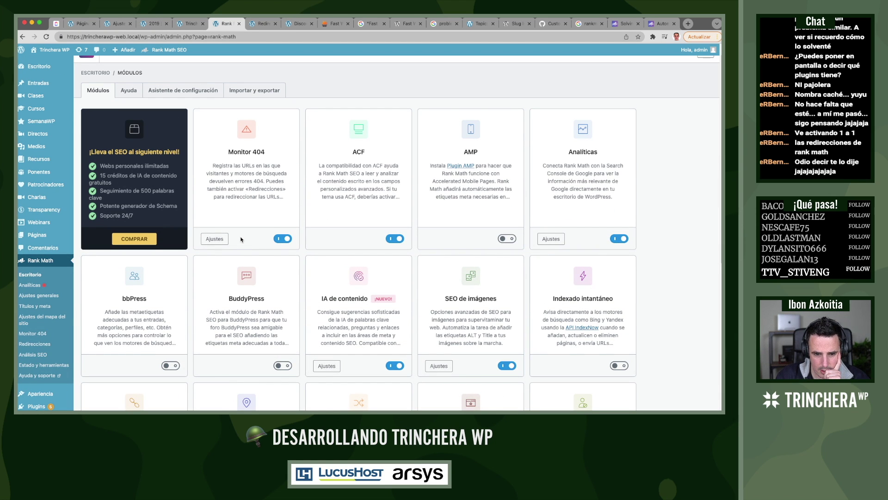
{"action": "scroll", "coordinate": [241, 239], "scroll_direction": "down", "scroll_amount": 5}
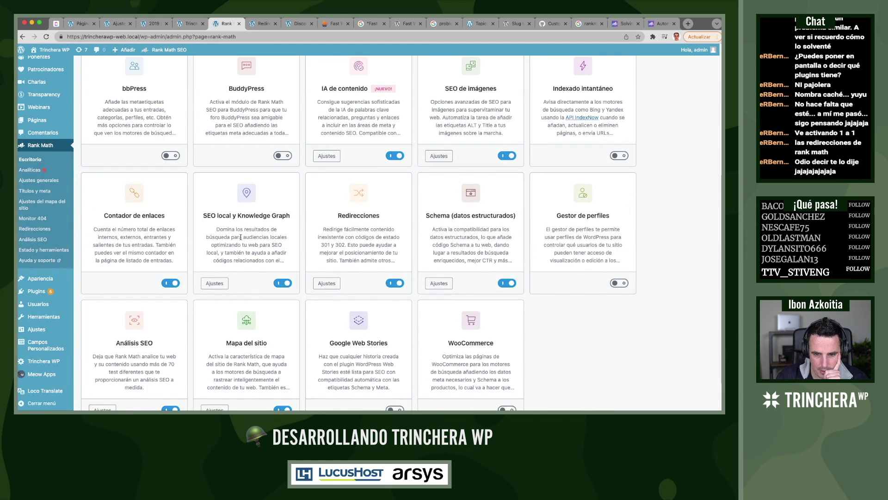
{"action": "left_click", "coordinate": [333, 282]}
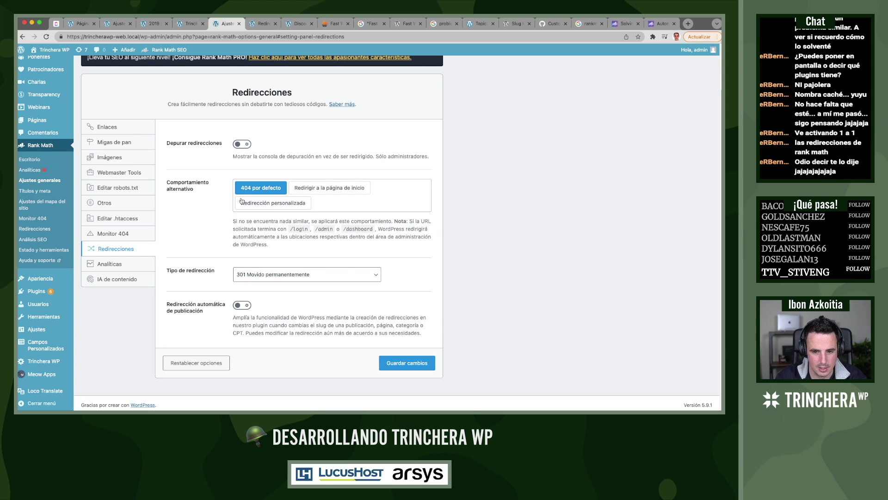
{"action": "left_click", "coordinate": [246, 144]}
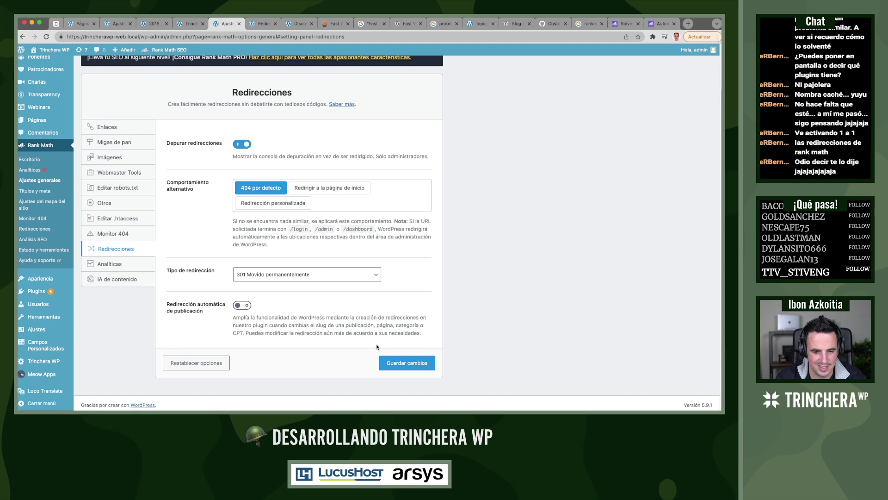
{"action": "left_click", "coordinate": [399, 361]}
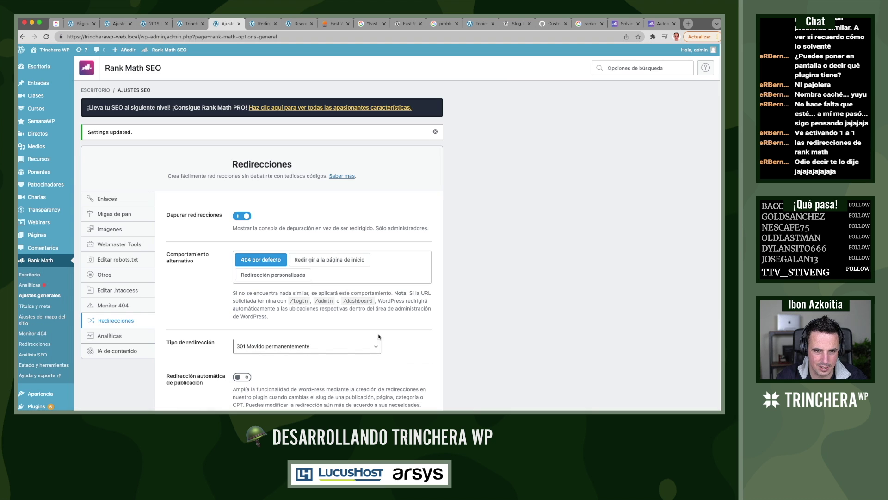
Reload the /2019/ address in the test tab, and close the two tabs following the Rank Math settings
{"action": "left_click", "coordinate": [191, 23]}
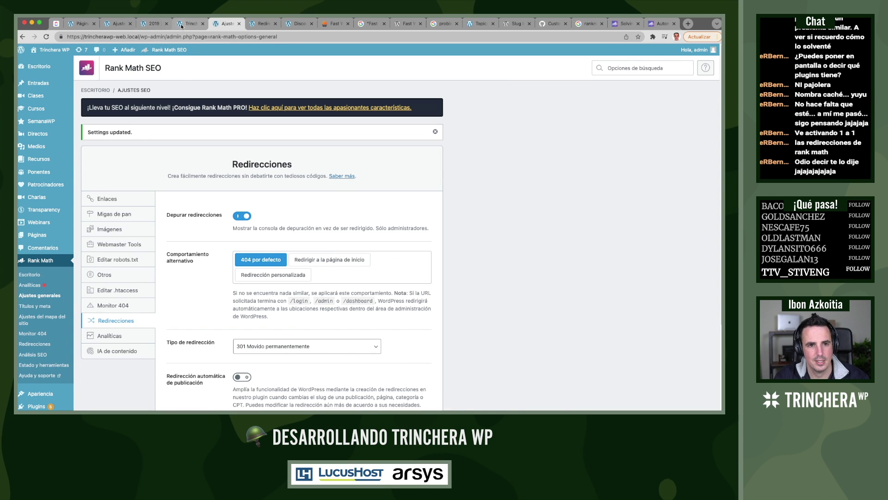
{"action": "left_click", "coordinate": [177, 36]}
{"action": "key", "text": "Return"}
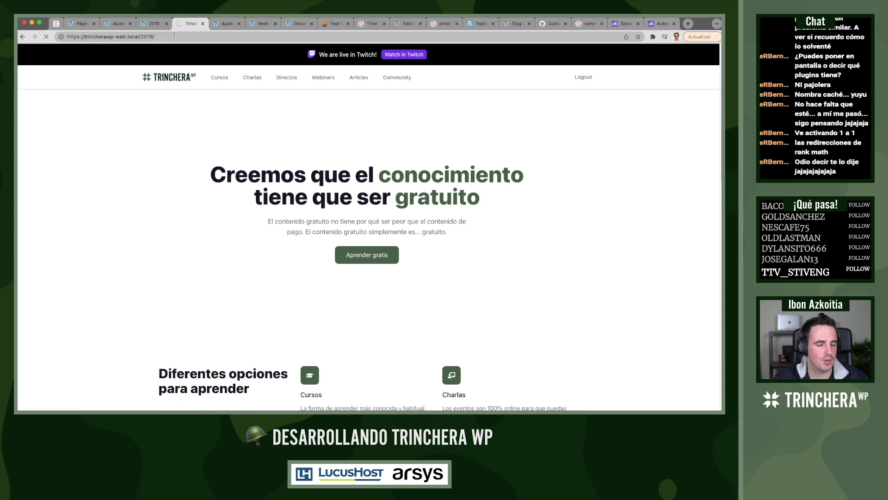
{"action": "left_click", "coordinate": [263, 27]}
{"action": "left_click", "coordinate": [275, 24]}
{"action": "left_click", "coordinate": [227, 24]}
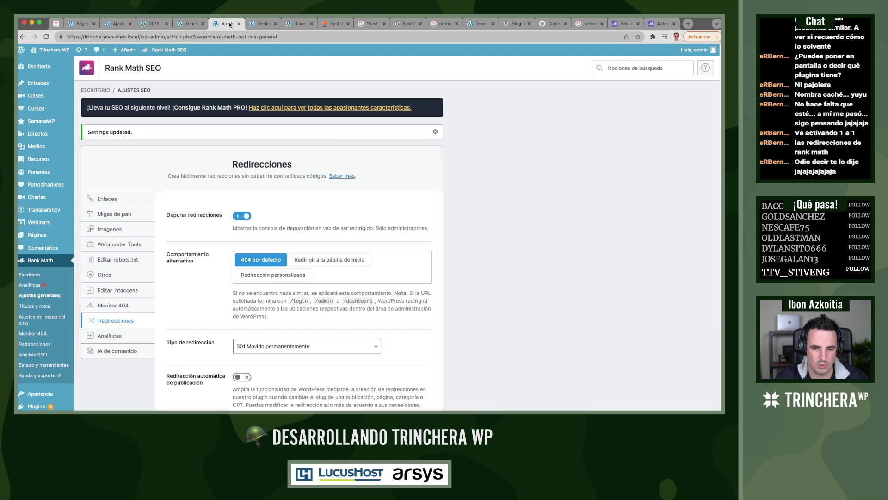
{"action": "left_click", "coordinate": [275, 23]}
Enable Redirección automática de publicación in Rank Math's redirection settings, keep Depurar redirecciones on, and save
{"action": "scroll", "coordinate": [260, 209], "scroll_direction": "down", "scroll_amount": 3}
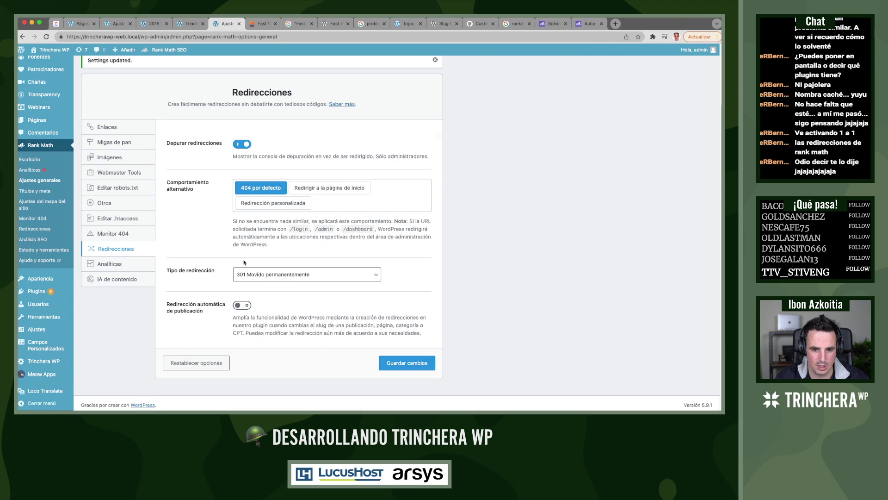
{"action": "left_click", "coordinate": [242, 305]}
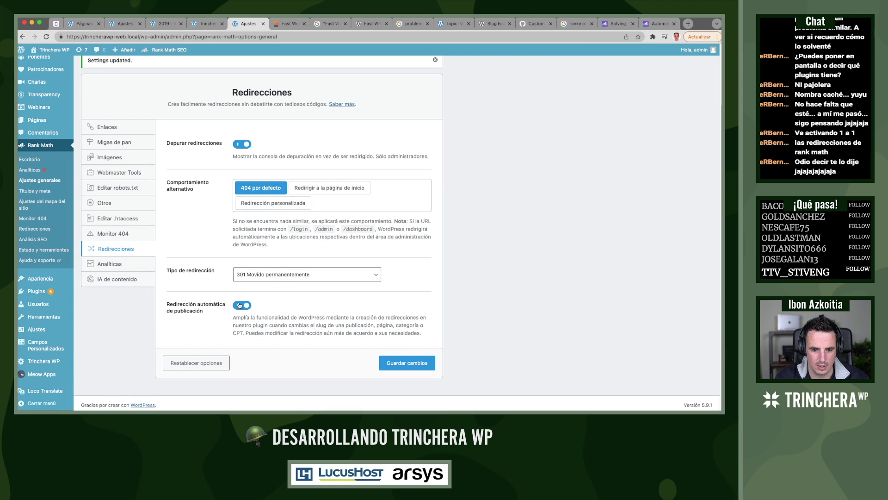
{"action": "left_click", "coordinate": [240, 145]}
{"action": "left_click", "coordinate": [241, 144]}
{"action": "left_click", "coordinate": [407, 364]}
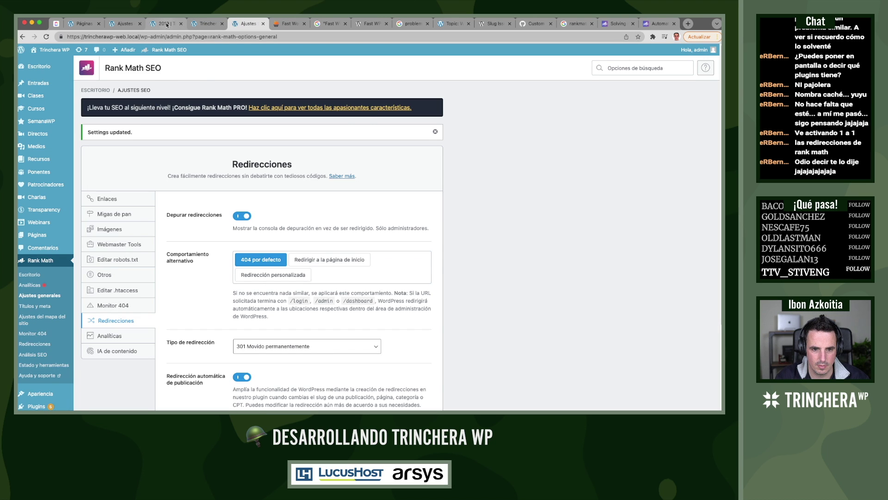
Change the 2019-2 page's address to /2019/ and check the existing /2019/ test tab
{"action": "left_click", "coordinate": [164, 23]}
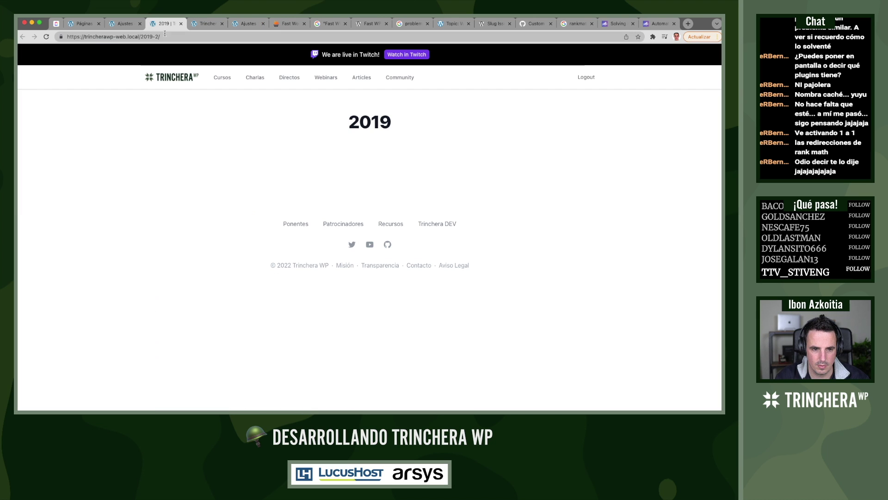
{"action": "left_click", "coordinate": [164, 35]}
{"action": "key", "text": "BackSpace"}
{"action": "key", "text": "BackSpace"}
{"action": "key", "text": "BackSpace"}
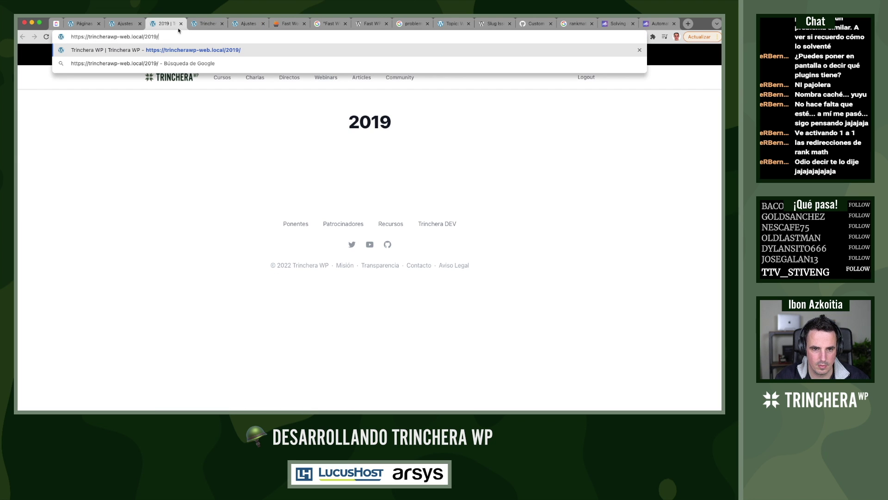
{"action": "left_click", "coordinate": [193, 26]}
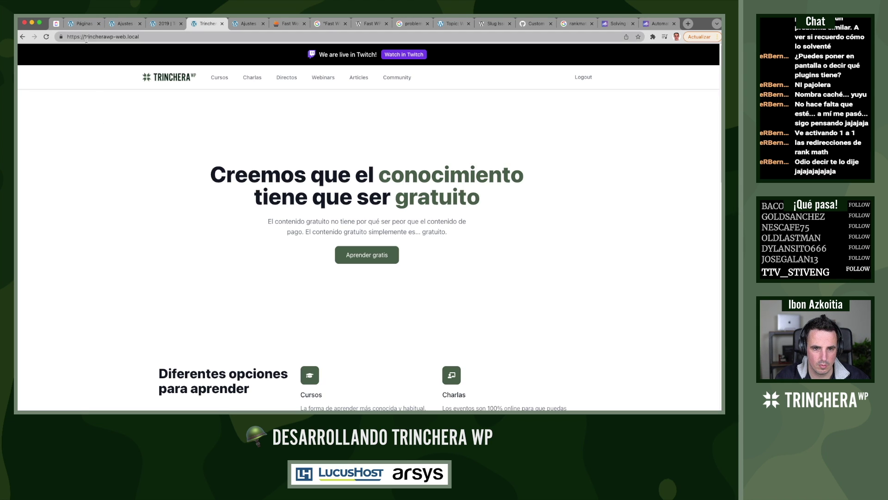
Open the 2019 page for editing, set its parent page to Transparencia, and update it
{"action": "left_click", "coordinate": [80, 24]}
{"action": "left_click", "coordinate": [105, 126]}
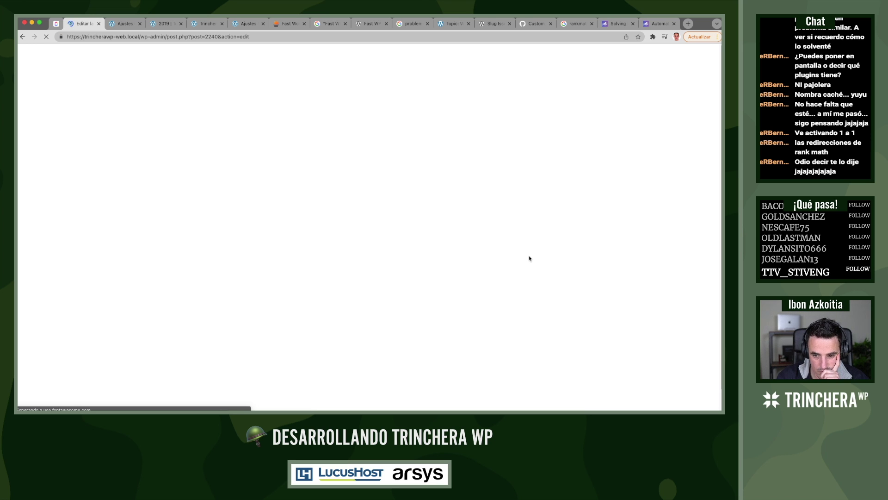
{"action": "scroll", "coordinate": [636, 296], "scroll_direction": "down", "scroll_amount": 2}
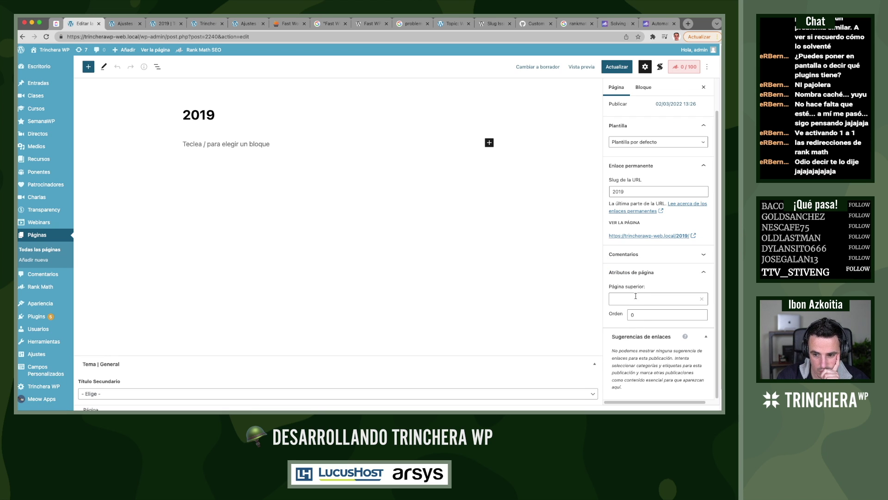
{"action": "left_click", "coordinate": [636, 316]}
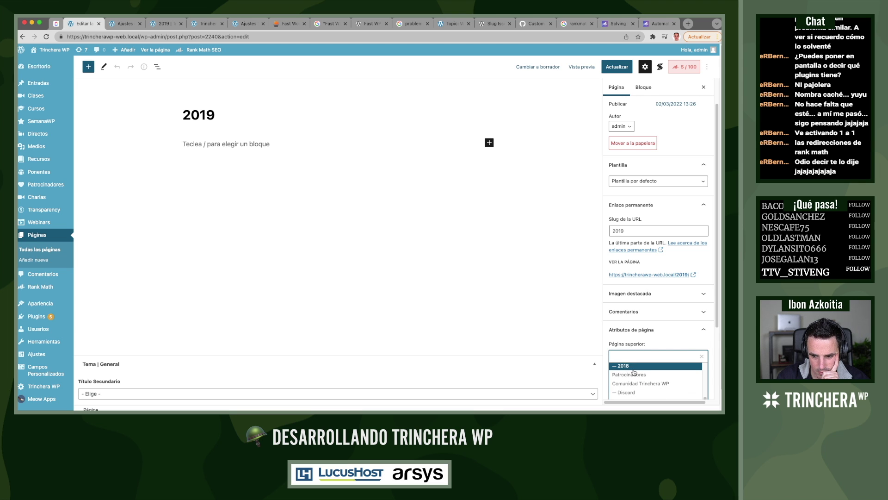
{"action": "scroll", "coordinate": [635, 363], "scroll_direction": "down", "scroll_amount": 3}
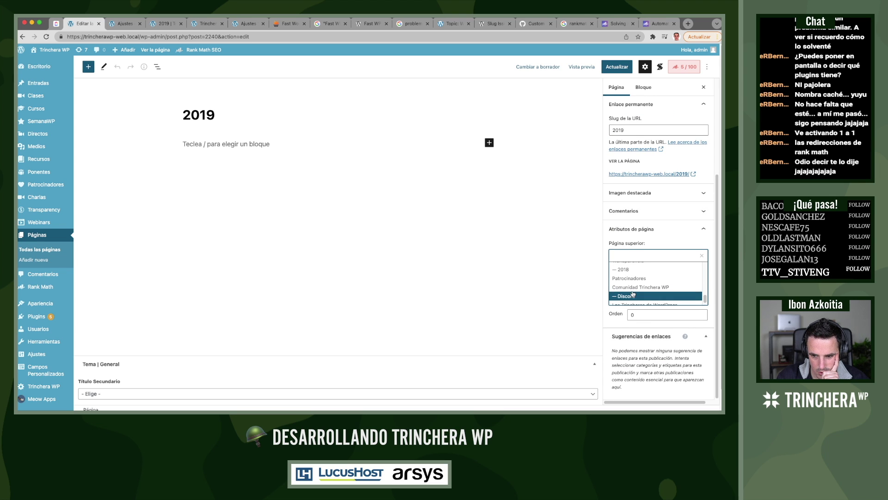
{"action": "scroll", "coordinate": [648, 282], "scroll_direction": "up", "scroll_amount": 3}
{"action": "left_click", "coordinate": [632, 270]}
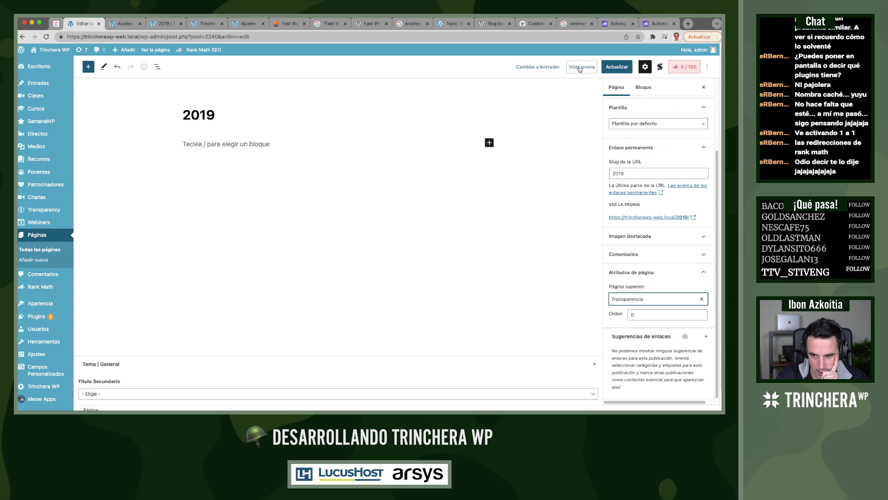
{"action": "left_click", "coordinate": [618, 68]}
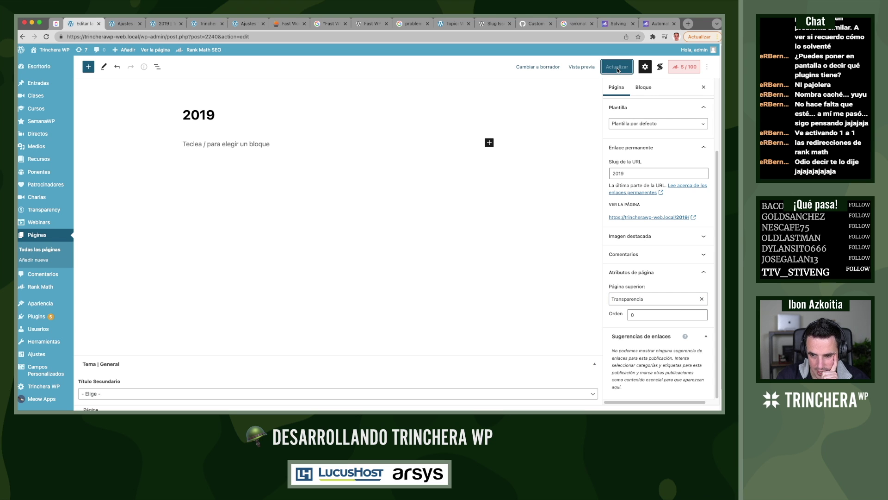
Open the updated page's transparencia/2019-2 permalink in a new tab and compare it with the /2019/ test tab
{"action": "left_click", "coordinate": [676, 226]}
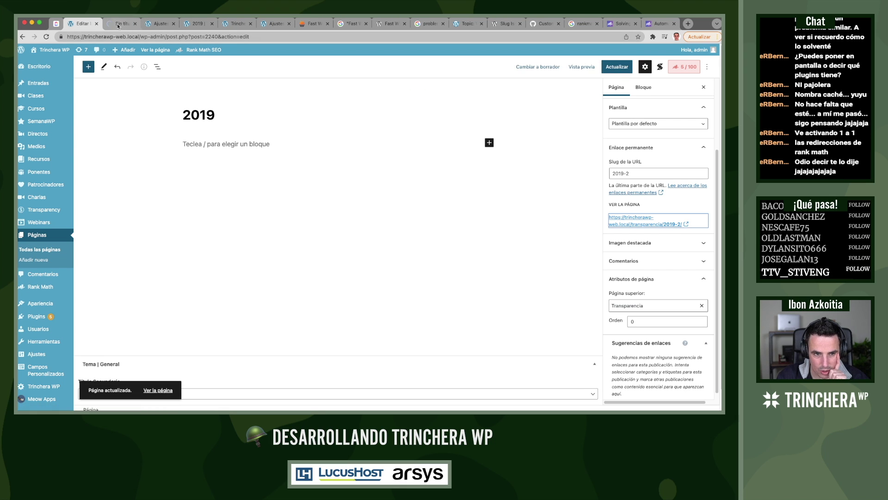
{"action": "left_click", "coordinate": [118, 26]}
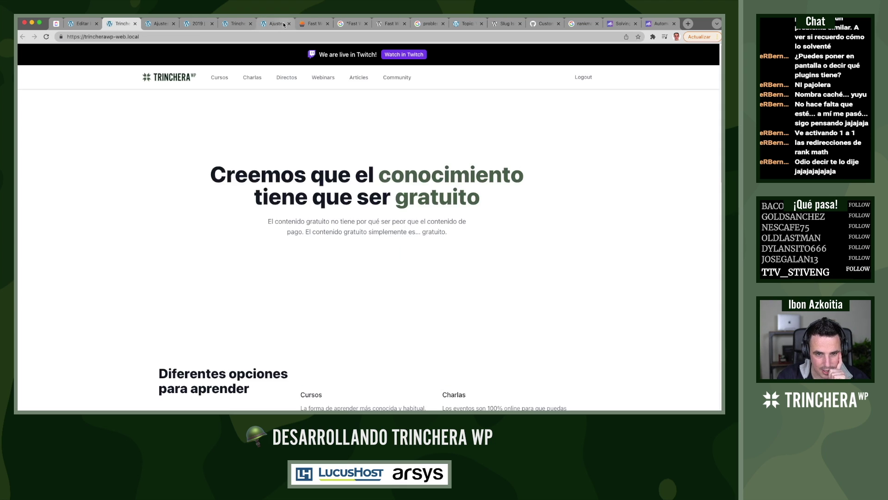
{"action": "left_click", "coordinate": [235, 24]}
Disable Redirección automática de publicación in Rank Math's redirection settings and save the changes
{"action": "left_click", "coordinate": [273, 24]}
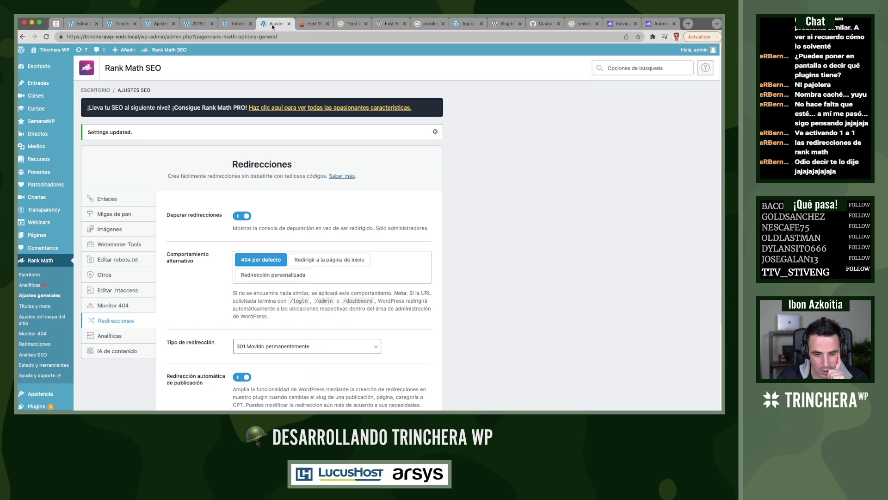
{"action": "left_click", "coordinate": [242, 377]}
{"action": "scroll", "coordinate": [242, 381], "scroll_direction": "down", "scroll_amount": 3}
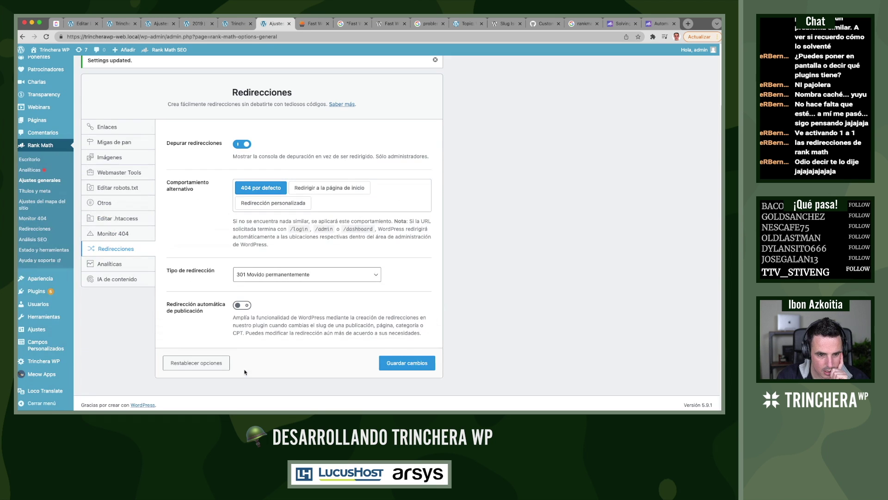
{"action": "left_click", "coordinate": [390, 364]}
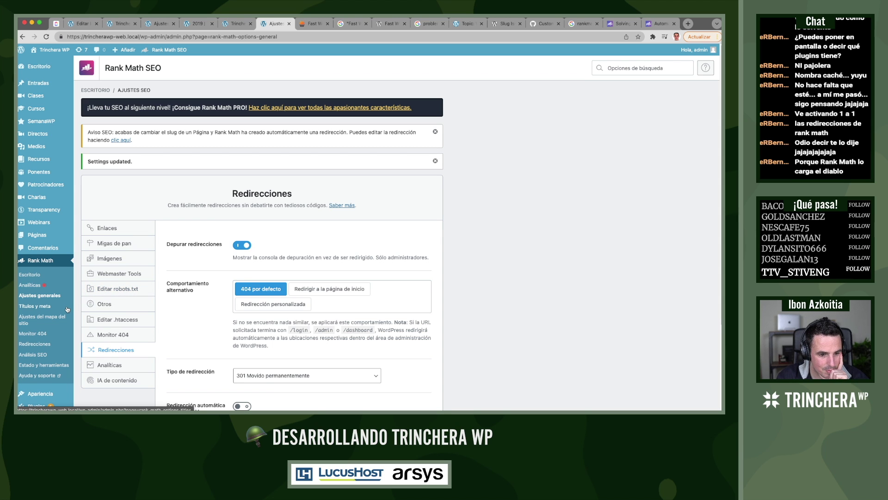
Reread the Rank Math support ticket on automatic redirection after changing a URL, including the staff reply and its date
{"action": "left_click", "coordinate": [660, 24]}
{"action": "scroll", "coordinate": [574, 218], "scroll_direction": "down", "scroll_amount": 5}
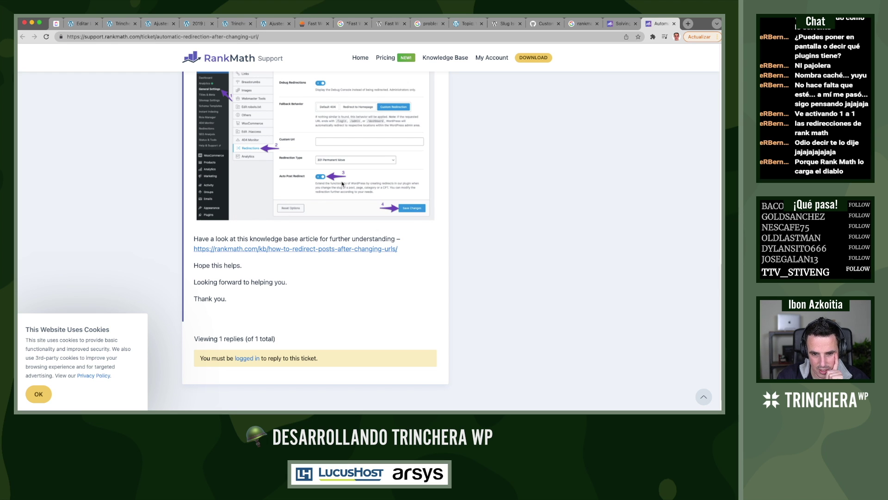
{"action": "scroll", "coordinate": [344, 202], "scroll_direction": "up", "scroll_amount": 2}
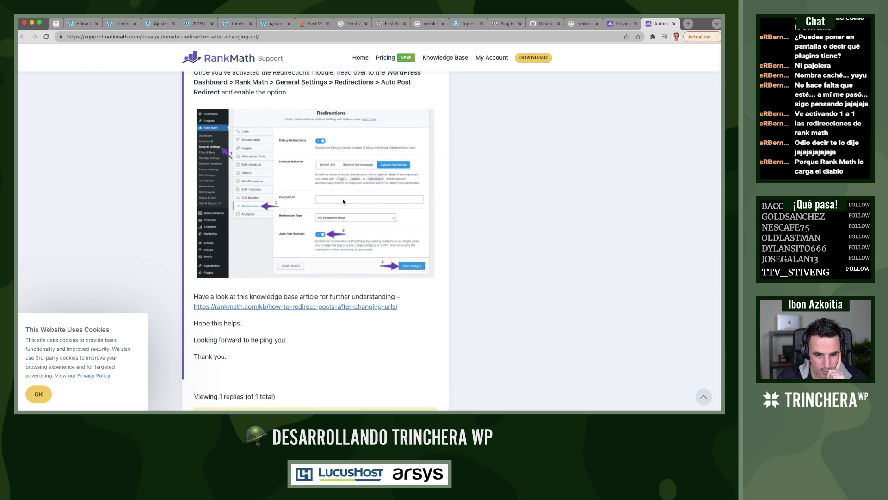
{"action": "scroll", "coordinate": [346, 206], "scroll_direction": "down", "scroll_amount": 3}
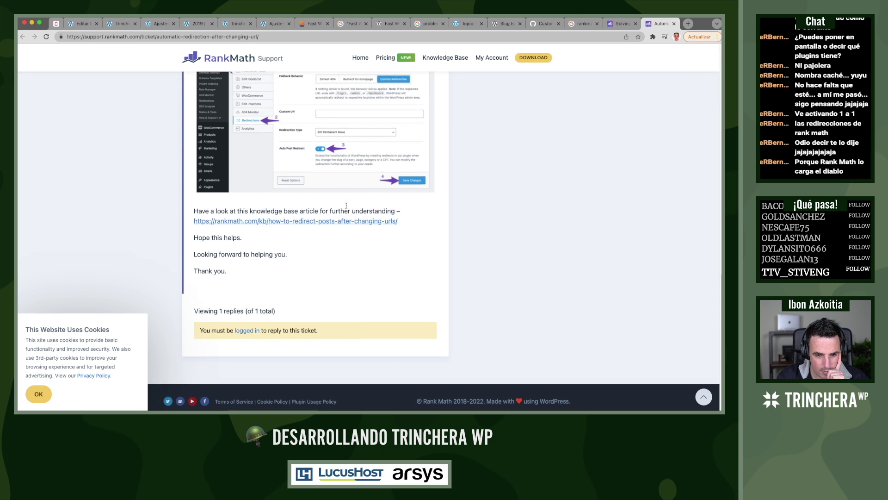
{"action": "scroll", "coordinate": [346, 206], "scroll_direction": "up", "scroll_amount": 15}
{"action": "scroll", "coordinate": [346, 208], "scroll_direction": "up", "scroll_amount": 8}
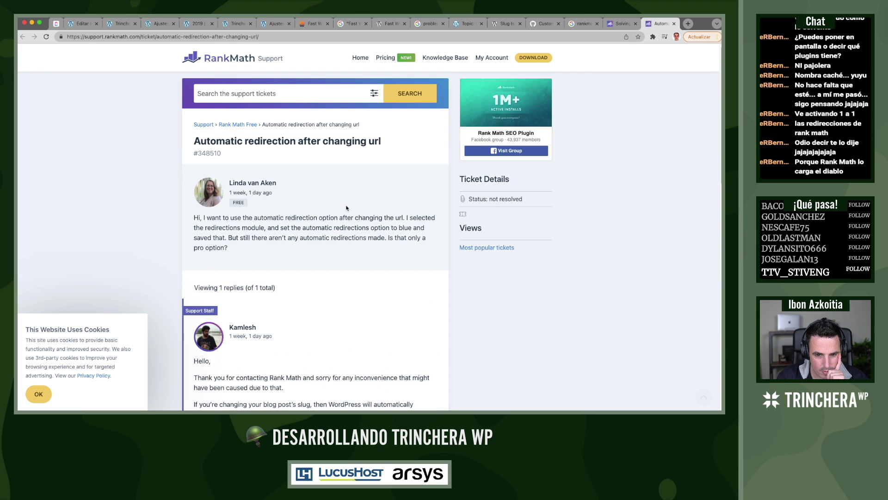
{"action": "scroll", "coordinate": [346, 208], "scroll_direction": "down", "scroll_amount": 9}
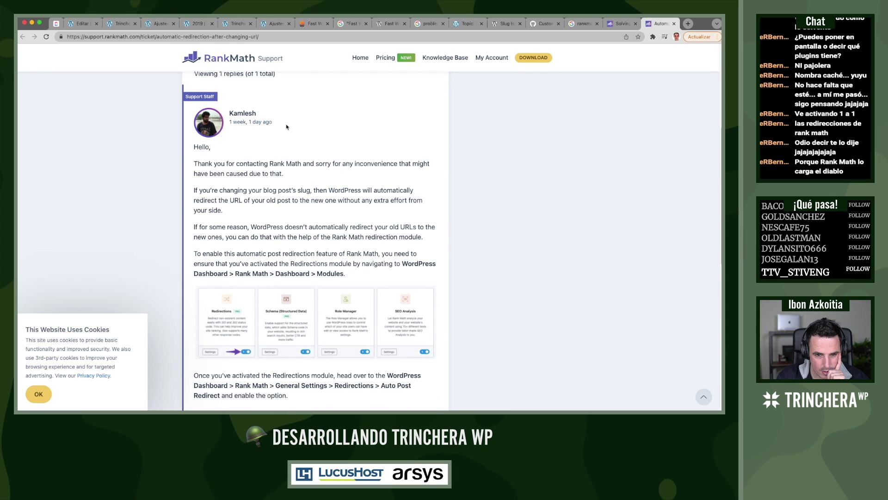
{"action": "left_click_drag", "start_coordinate": [287, 126], "coordinate": [237, 123]}
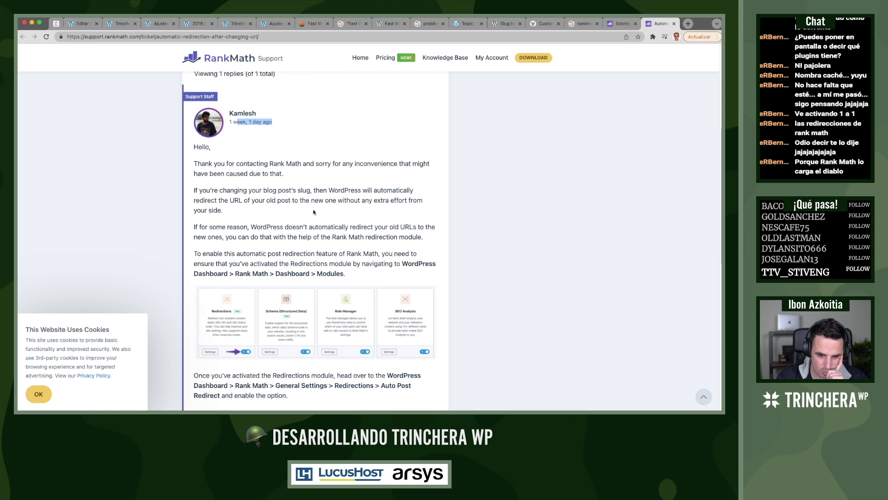
Return to the WordPress permalink settings page
{"action": "left_click", "coordinate": [159, 23]}
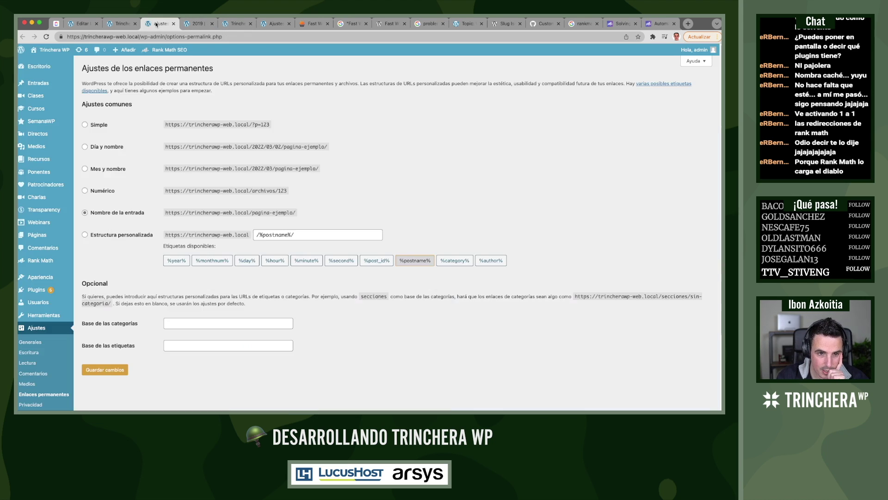
Disable the Redirecciones module in Rank Math
{"action": "left_click", "coordinate": [267, 25]}
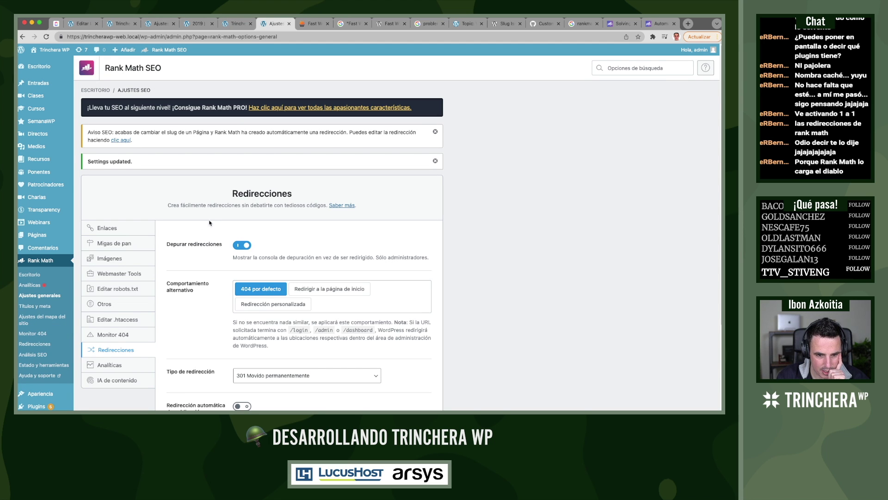
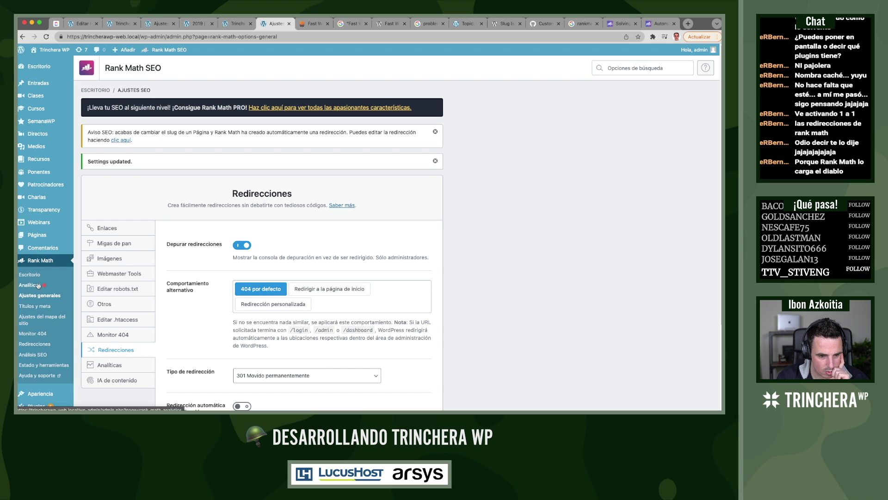
{"action": "left_click", "coordinate": [33, 276]}
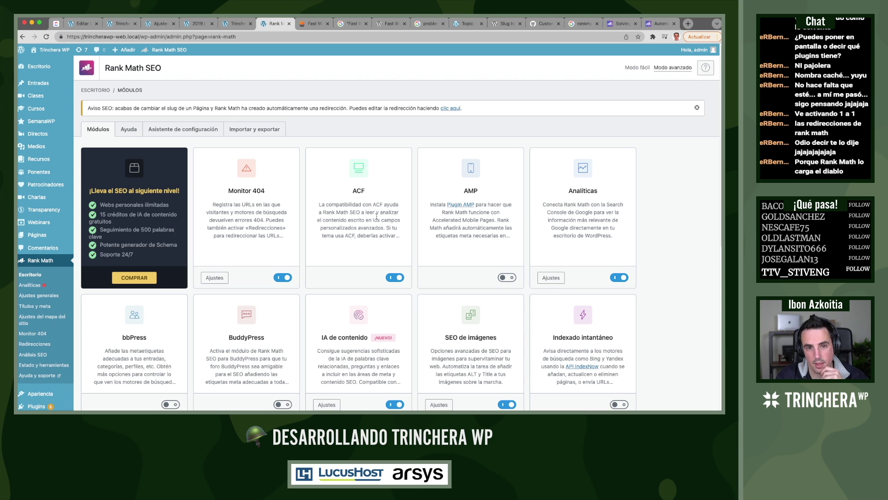
{"action": "scroll", "coordinate": [355, 235], "scroll_direction": "down", "scroll_amount": 5}
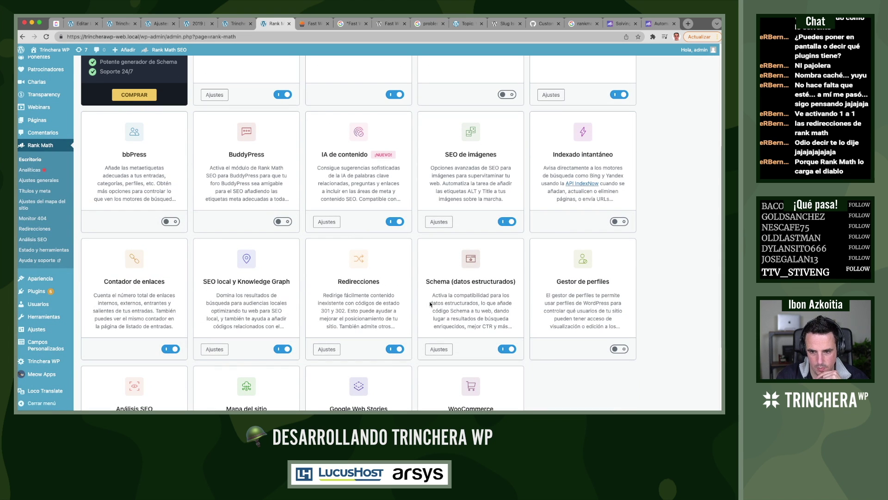
{"action": "left_click", "coordinate": [395, 349]}
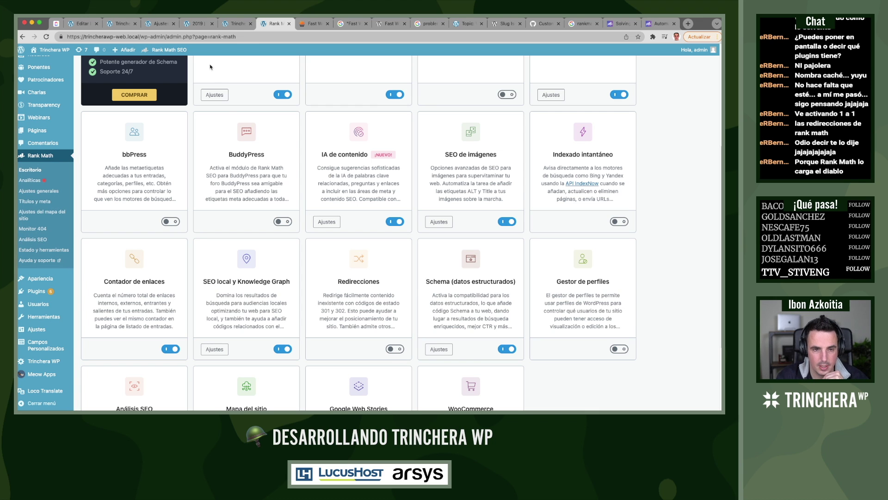
{"action": "left_click", "coordinate": [198, 23]}
{"action": "left_click", "coordinate": [201, 36]}
{"action": "type", "text": "https://trincherawp-web.local/2019/"}
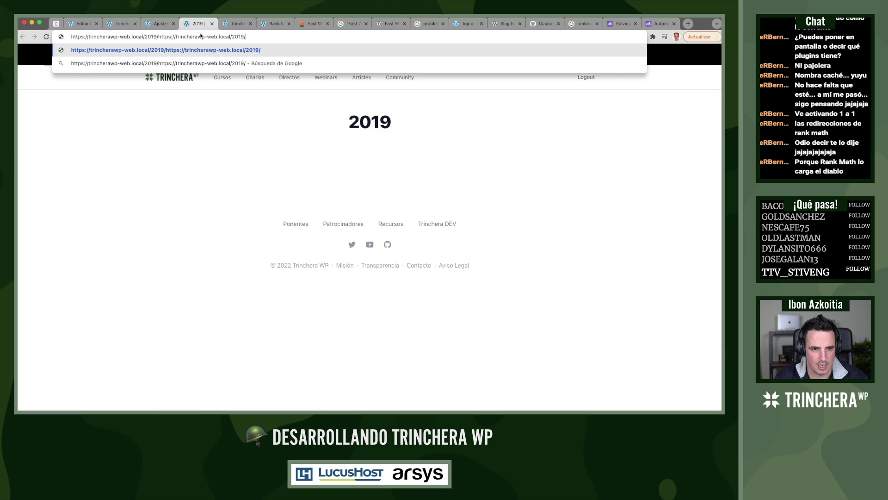
{"action": "key", "text": "super+z"}
{"action": "key", "text": "Return"}
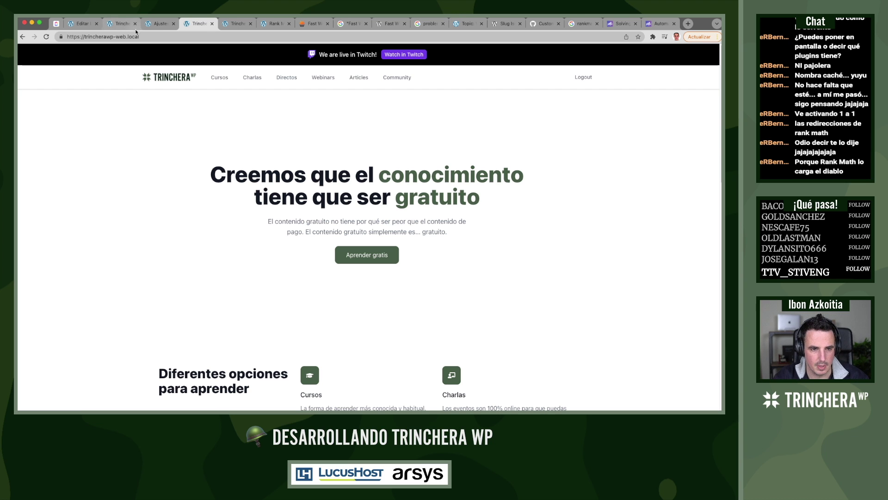
Open the 2019 page's permalink from its editor in a separate tab to test it, and close that tab
{"action": "left_click", "coordinate": [75, 22]}
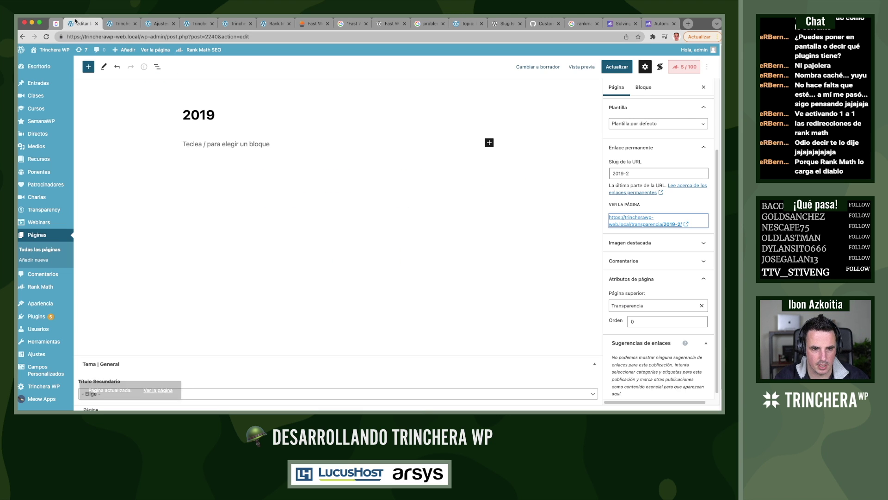
{"action": "left_click", "coordinate": [670, 224], "text": "super"}
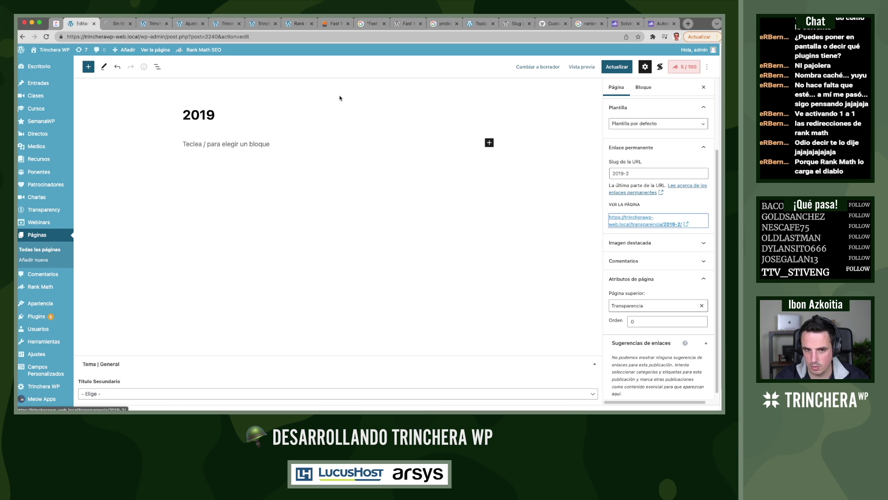
{"action": "left_click", "coordinate": [118, 27]}
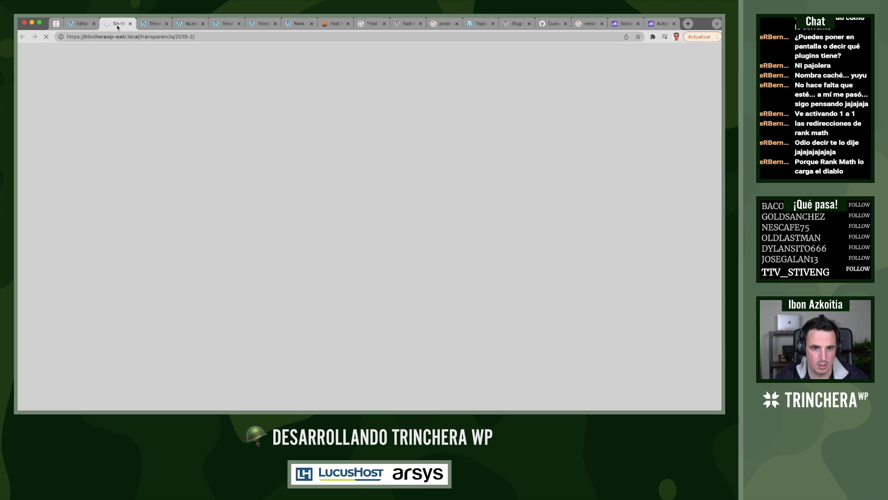
{"action": "key", "text": "super+w"}
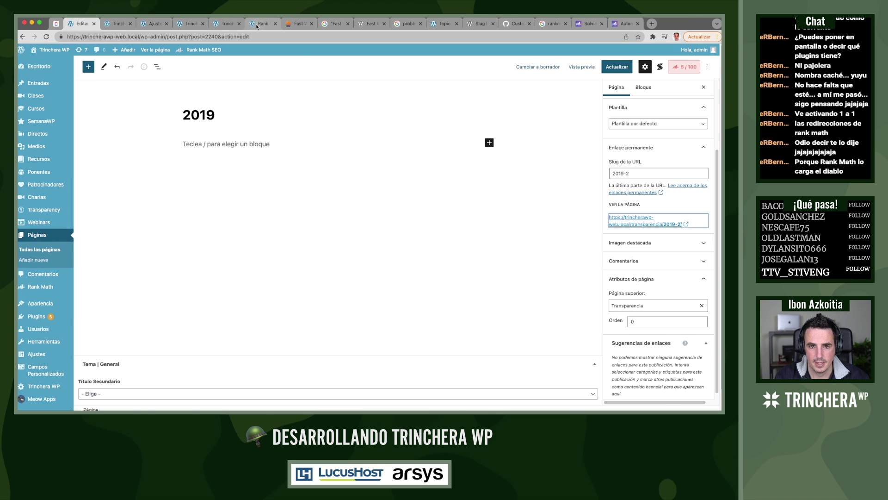
Switch to Local and open the Trinchera WP | Web site's database in Adminer
{"action": "left_click", "coordinate": [260, 24]}
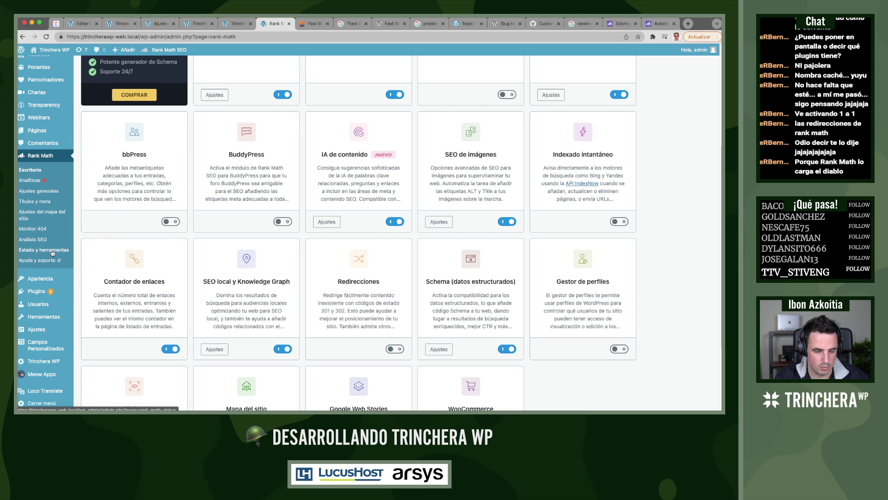
{"action": "left_click", "coordinate": [361, 23]}
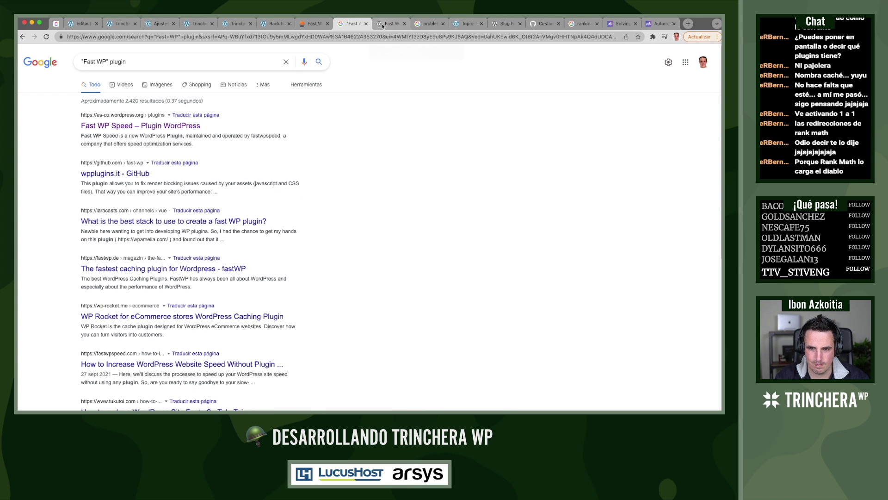
{"action": "key", "text": "super+Tab"}
{"action": "key", "text": "super+Tab"}
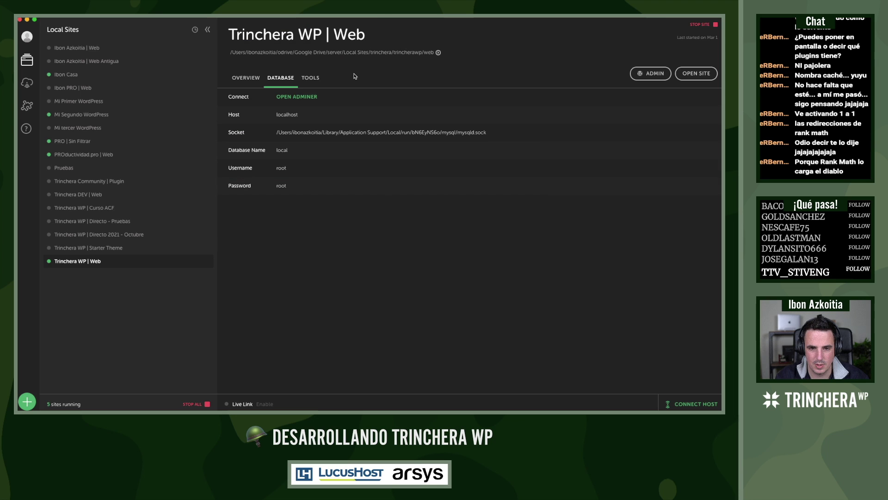
{"action": "left_click", "coordinate": [296, 96]}
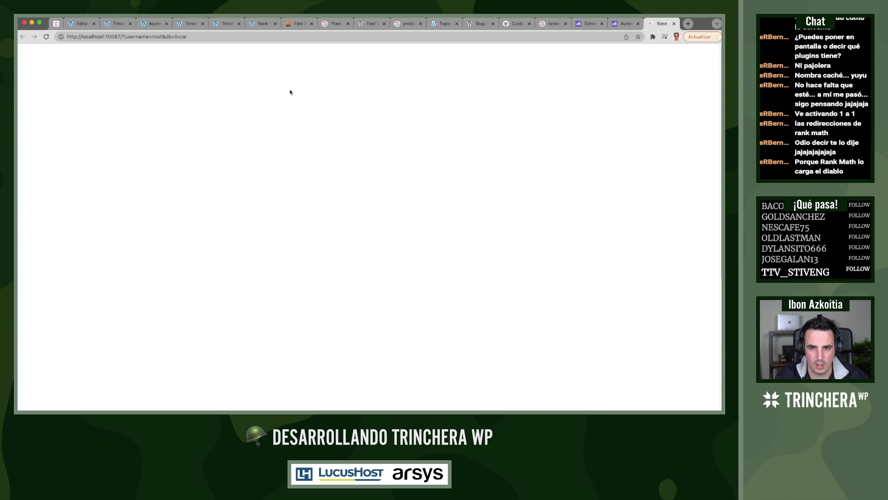
Search the data in all database tables for "fs_"
{"action": "left_click", "coordinate": [168, 129]}
{"action": "type", "text": "fs"}
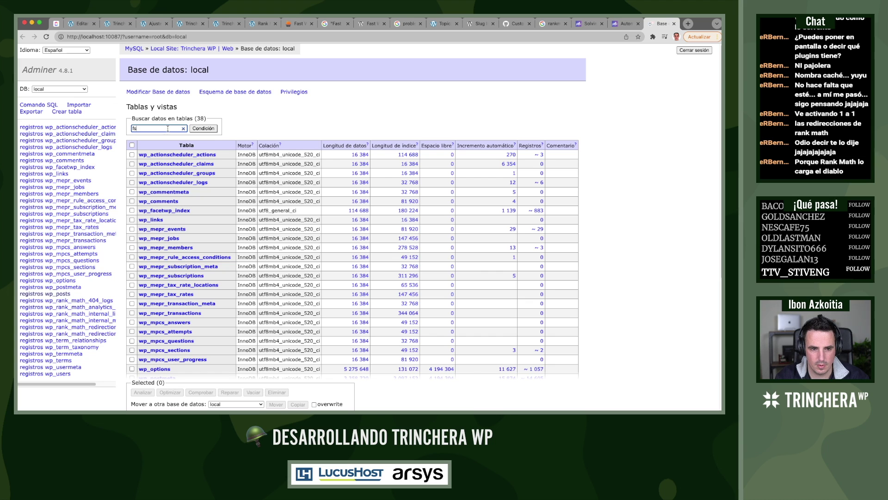
{"action": "type", "text": "_"}
{"action": "key", "text": "Return"}
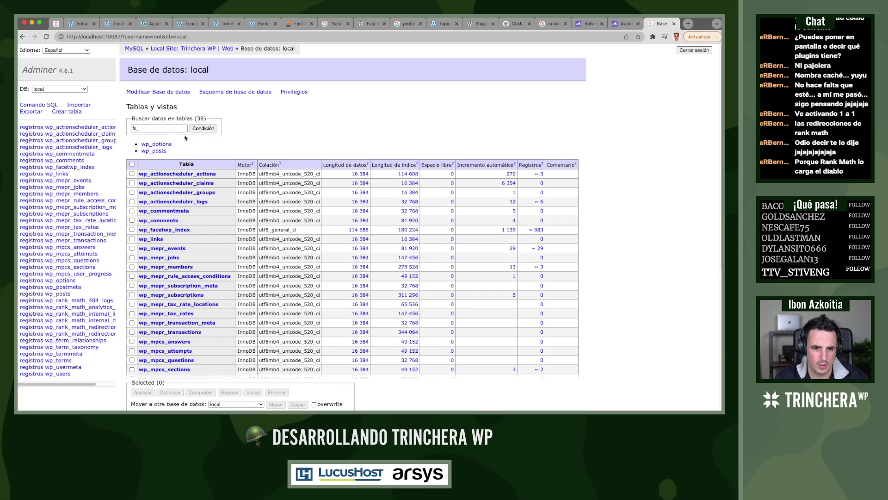
Delete the fs_api_cache record from the matching wp_options rows, and view the matching wp_posts rows
{"action": "left_click", "coordinate": [162, 144]}
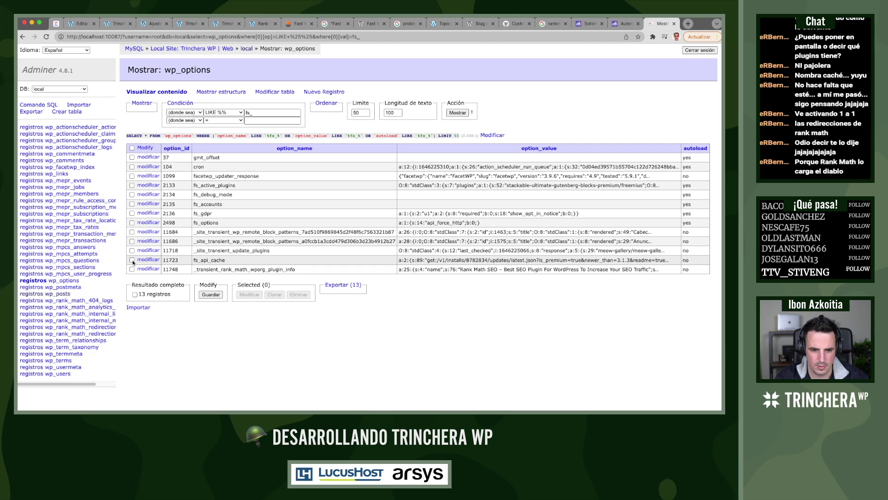
{"action": "left_click", "coordinate": [132, 260]}
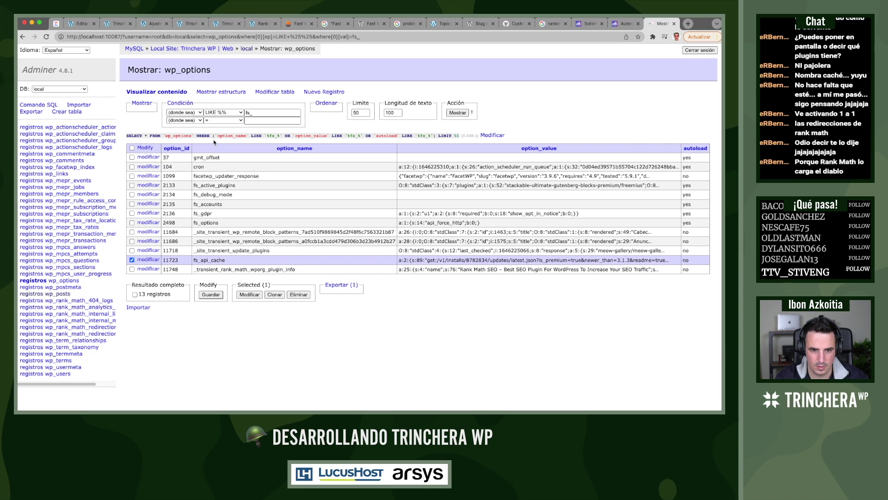
{"action": "left_click", "coordinate": [298, 295]}
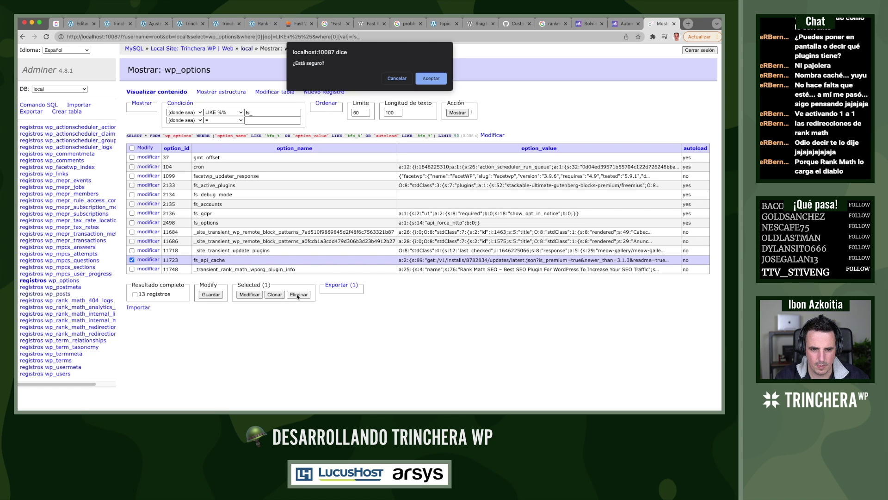
{"action": "left_click", "coordinate": [431, 78]}
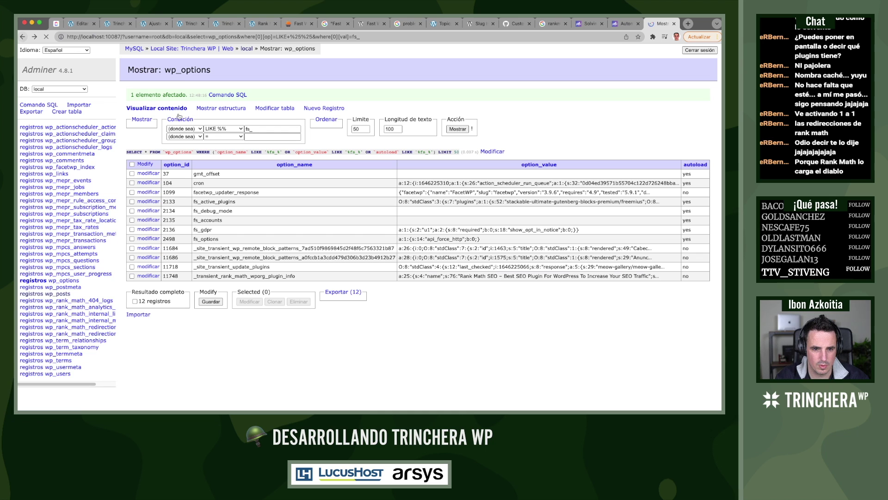
{"action": "left_click", "coordinate": [22, 37]}
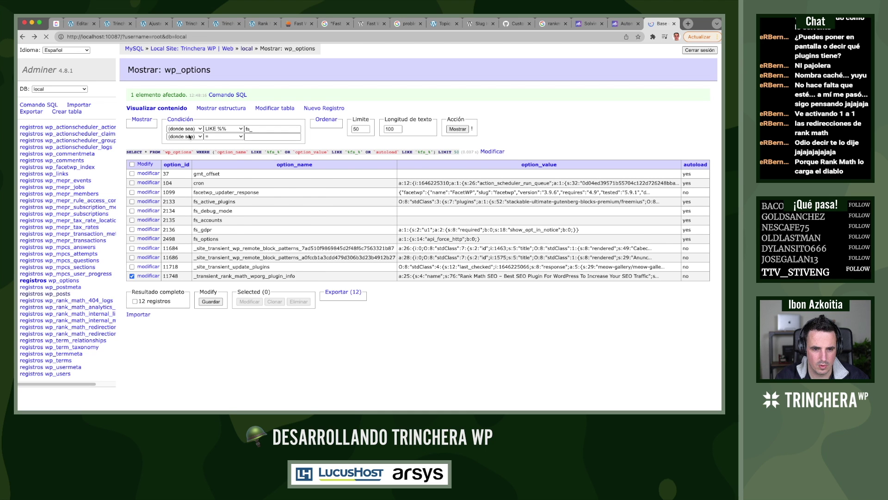
{"action": "left_click", "coordinate": [160, 150]}
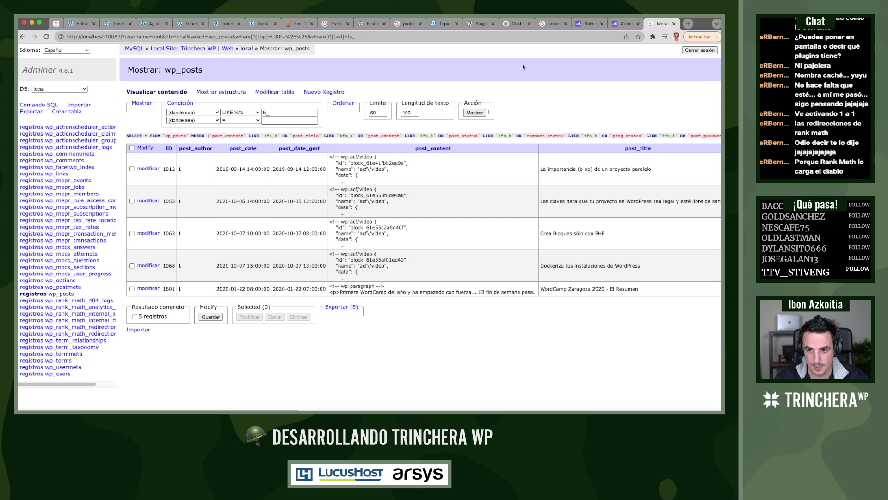
Copy the 2019 page's permalink address from its editor and load it in the site's front-end tab
{"action": "left_click", "coordinate": [116, 23]}
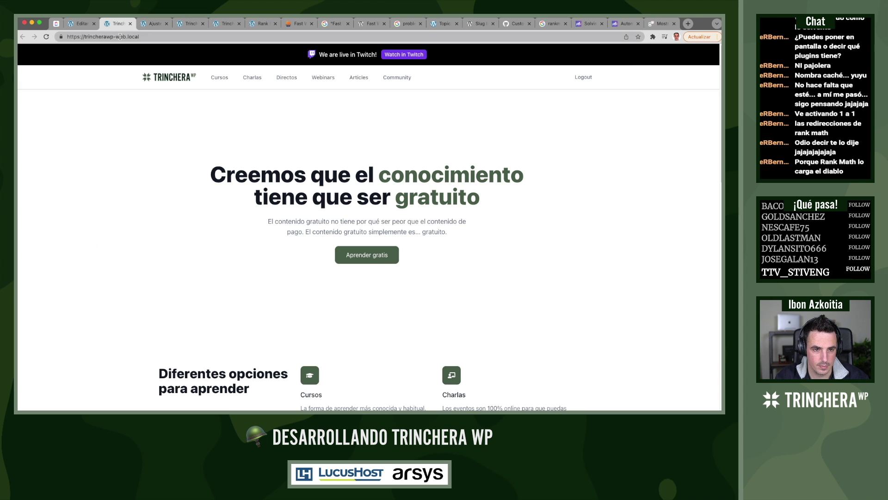
{"action": "left_click", "coordinate": [120, 37]}
{"action": "key", "text": "Return"}
{"action": "left_click", "coordinate": [80, 24]}
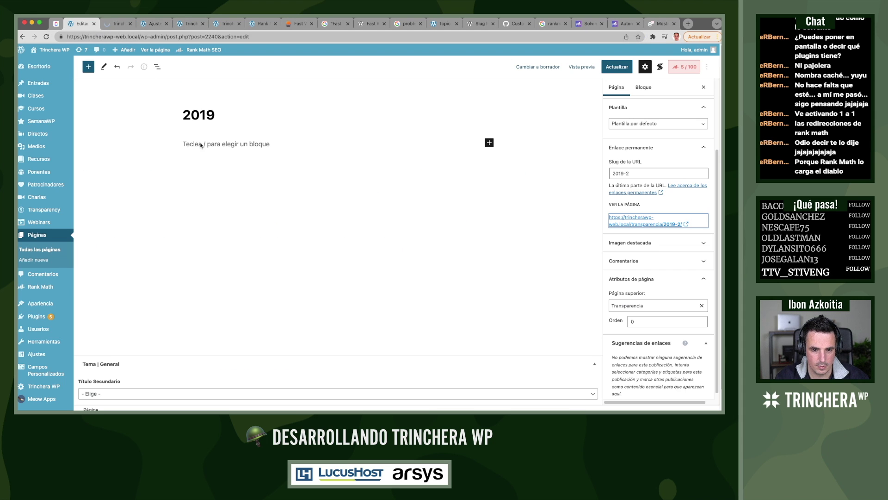
{"action": "right_click", "coordinate": [644, 224]}
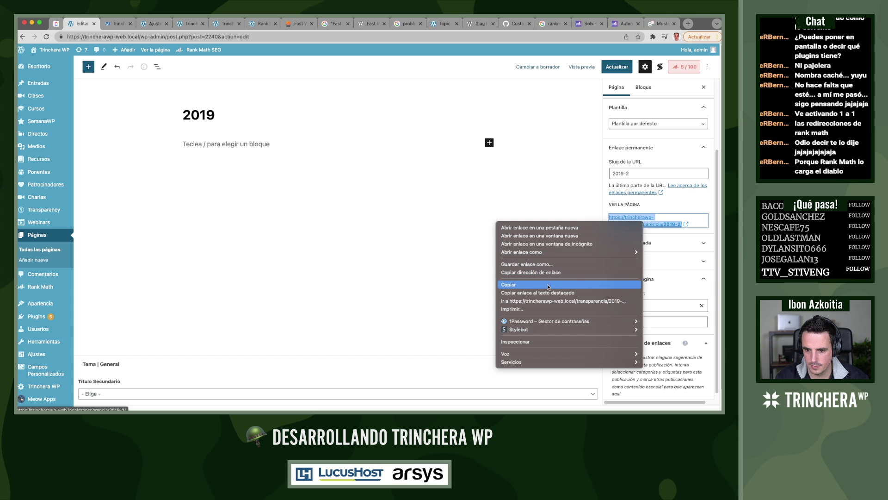
{"action": "left_click", "coordinate": [537, 273]}
{"action": "left_click", "coordinate": [117, 23]}
{"action": "left_click", "coordinate": [119, 37]}
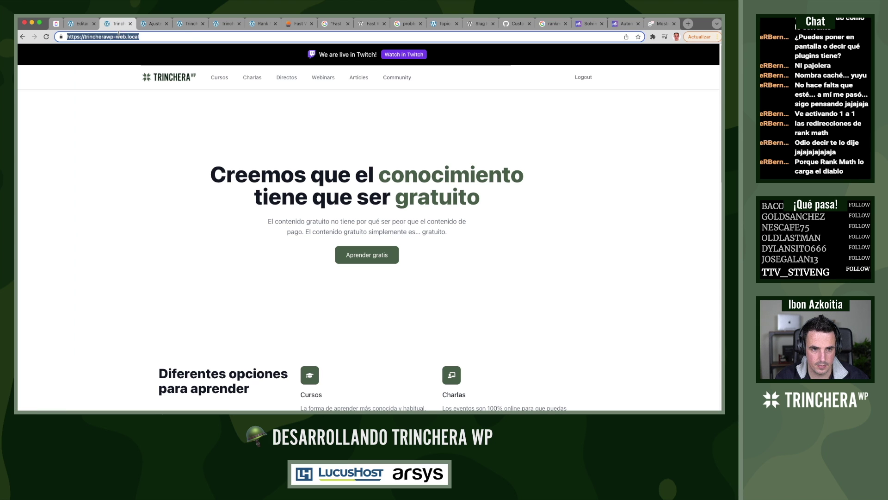
{"action": "key", "text": "ctrl+v"}
{"action": "key", "text": "Return"}
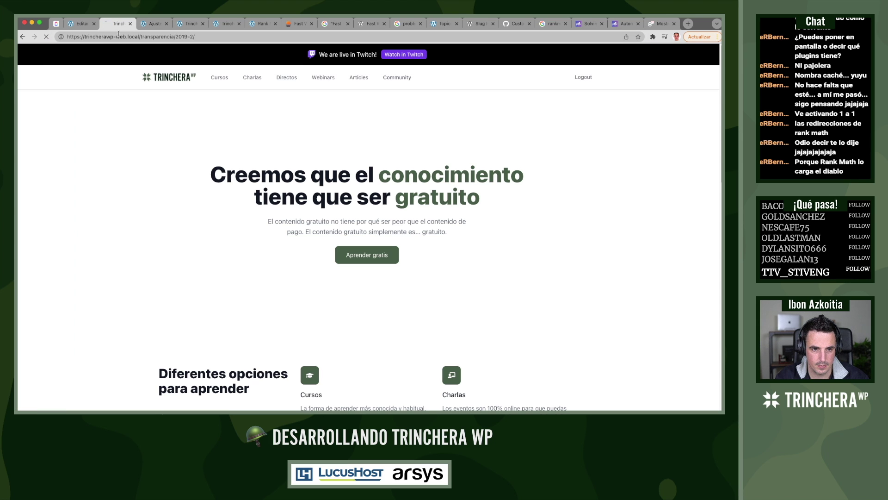
{"action": "left_click", "coordinate": [154, 25]}
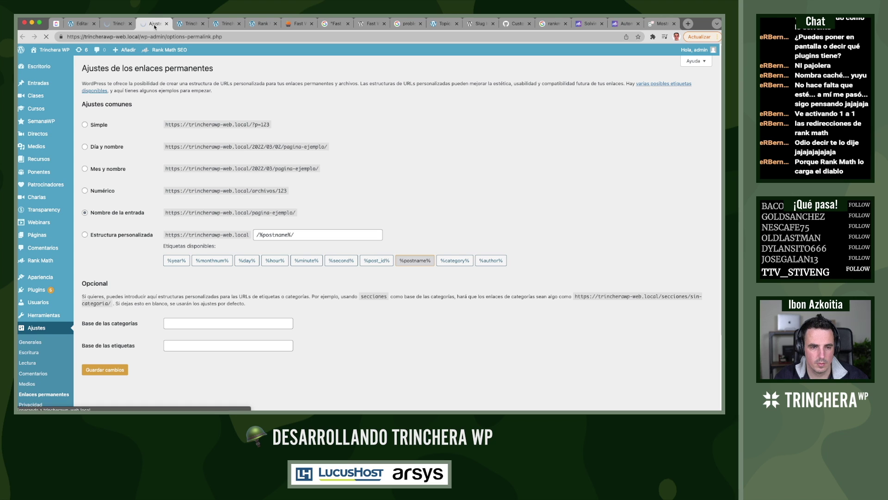
{"action": "left_click", "coordinate": [119, 26]}
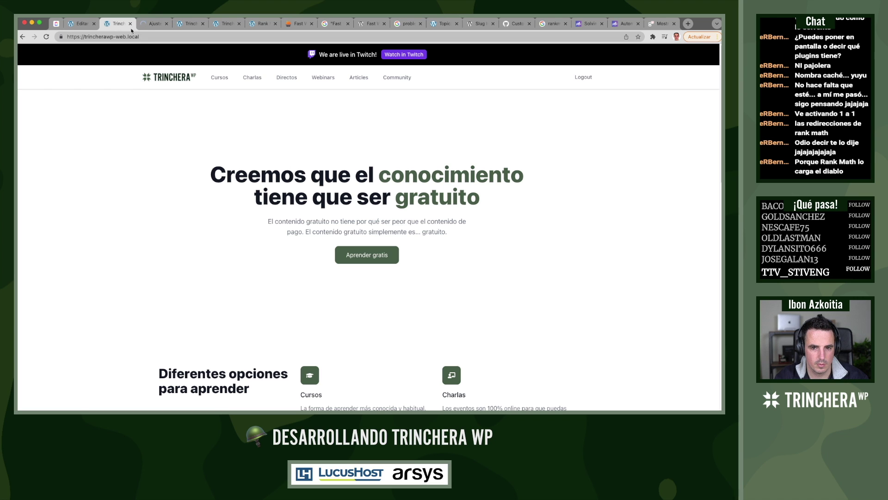
{"action": "left_click", "coordinate": [147, 36]}
{"action": "type", "text": "/transparencia/2019-2/"}
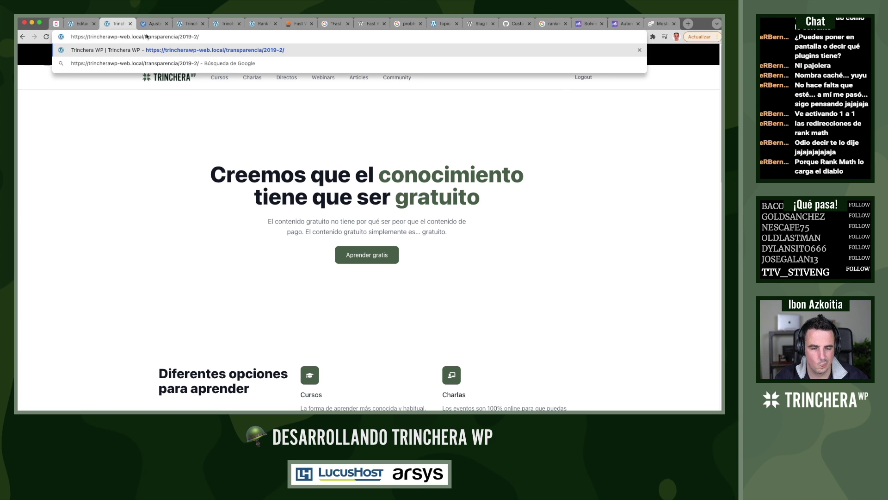
{"action": "key", "text": "Return"}
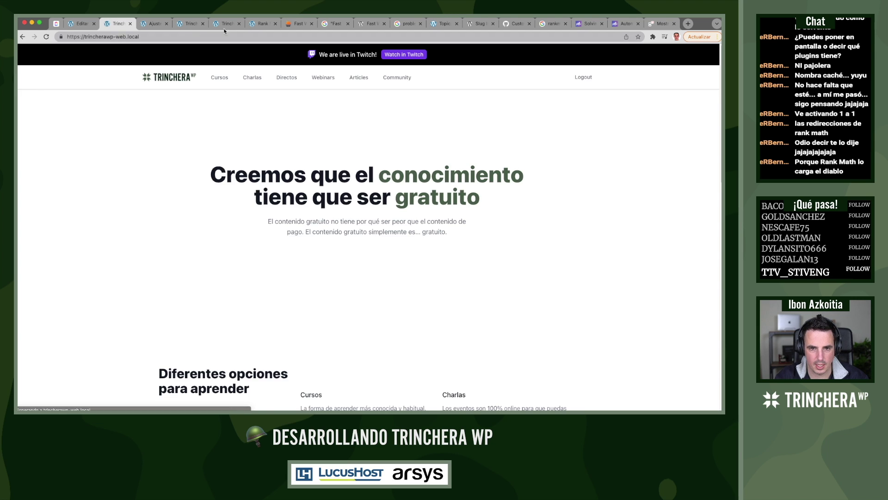
Disable the IA de contenido module in Rank Math
{"action": "left_click", "coordinate": [256, 24]}
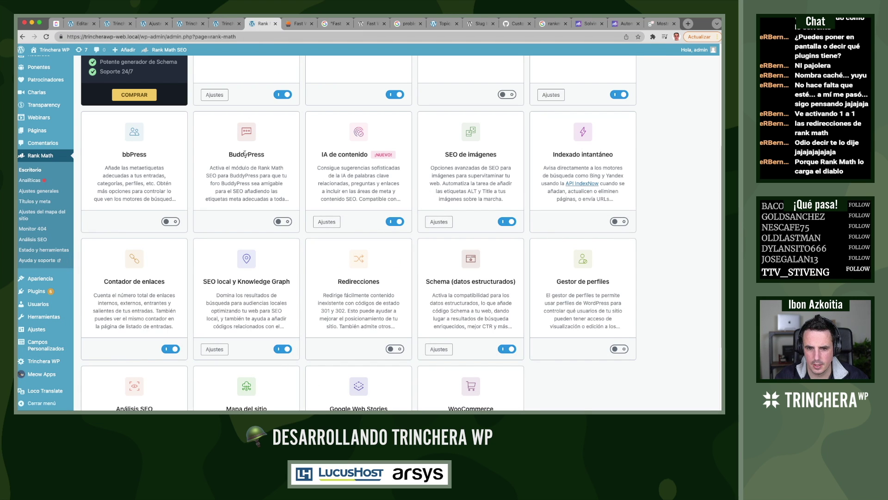
{"action": "left_click", "coordinate": [393, 221]}
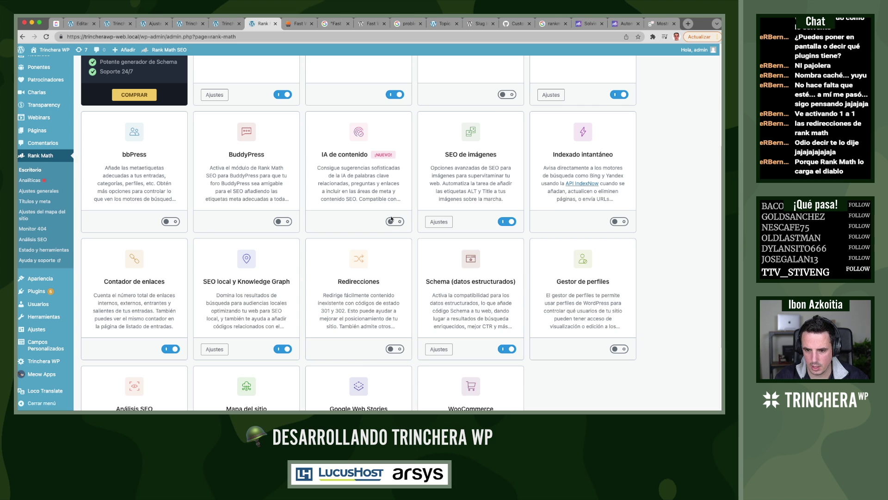
{"action": "scroll", "coordinate": [381, 221], "scroll_direction": "down", "scroll_amount": 5}
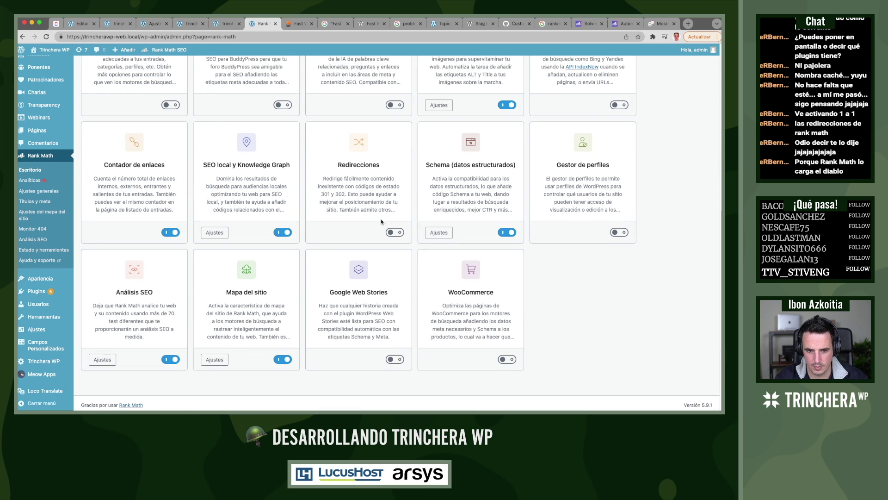
Disable the SEO local y Knowledge Graph, Schema, Contador de enlaces and Analíticas modules in Rank Math
{"action": "left_click", "coordinate": [287, 232]}
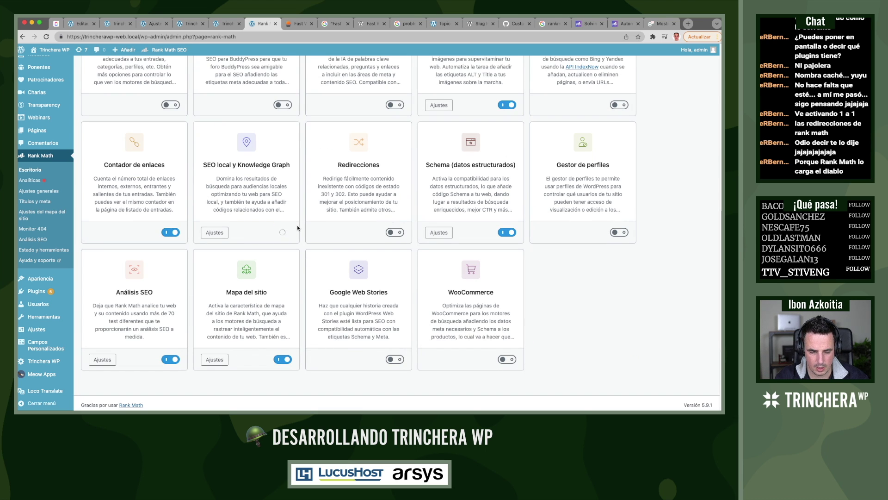
{"action": "left_click", "coordinate": [506, 231]}
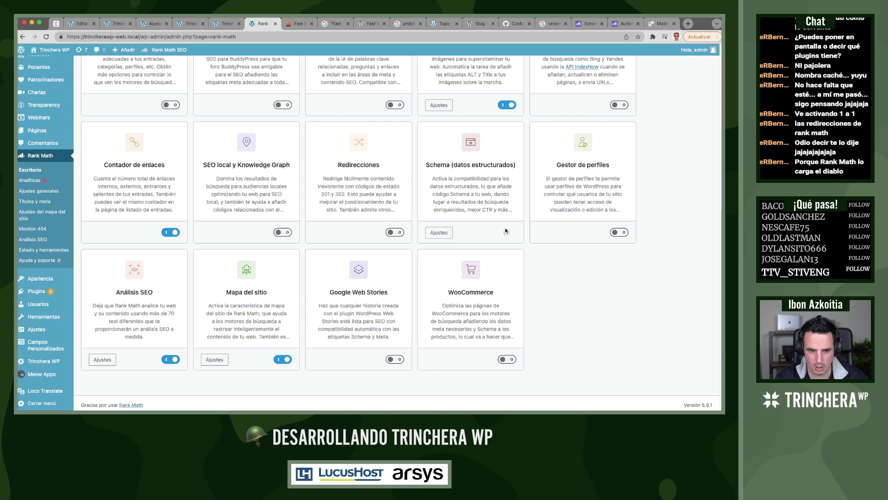
{"action": "left_click", "coordinate": [171, 233]}
{"action": "scroll", "coordinate": [222, 305], "scroll_direction": "up", "scroll_amount": 4}
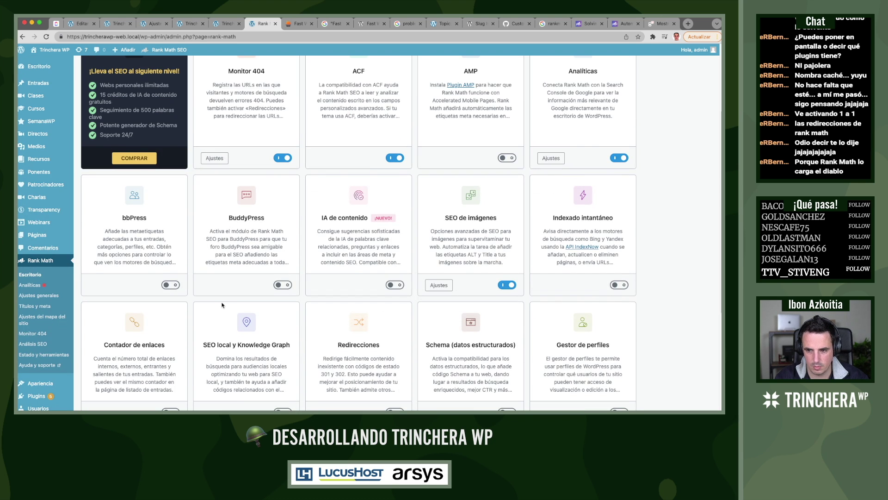
{"action": "scroll", "coordinate": [223, 306], "scroll_direction": "up", "scroll_amount": 1}
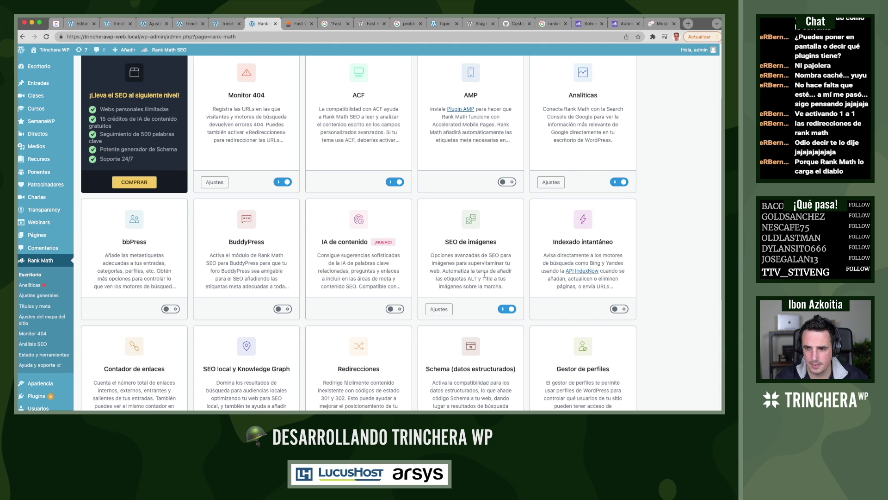
{"action": "left_click", "coordinate": [611, 182]}
{"action": "scroll", "coordinate": [513, 188], "scroll_direction": "down", "scroll_amount": 5}
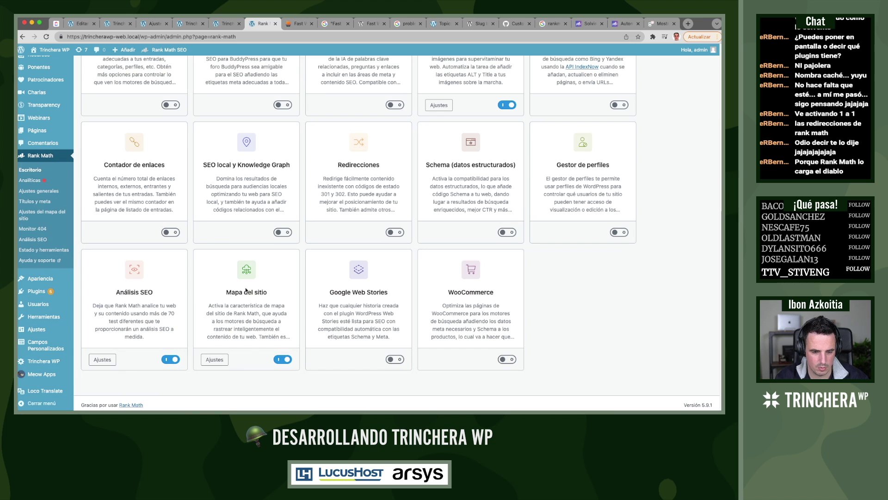
From Rank Math's help page, read the slug-change notice and try to open the automatic redirection it links to
{"action": "scroll", "coordinate": [247, 290], "scroll_direction": "up", "scroll_amount": 8}
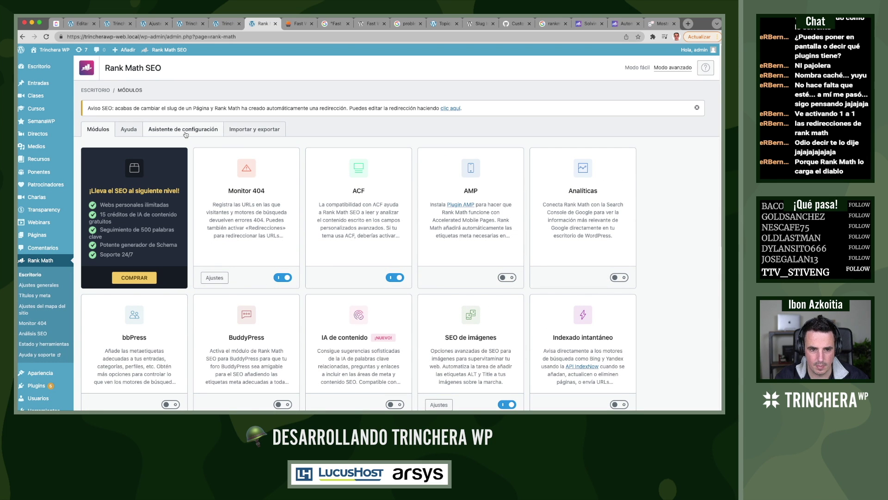
{"action": "left_click", "coordinate": [128, 131]}
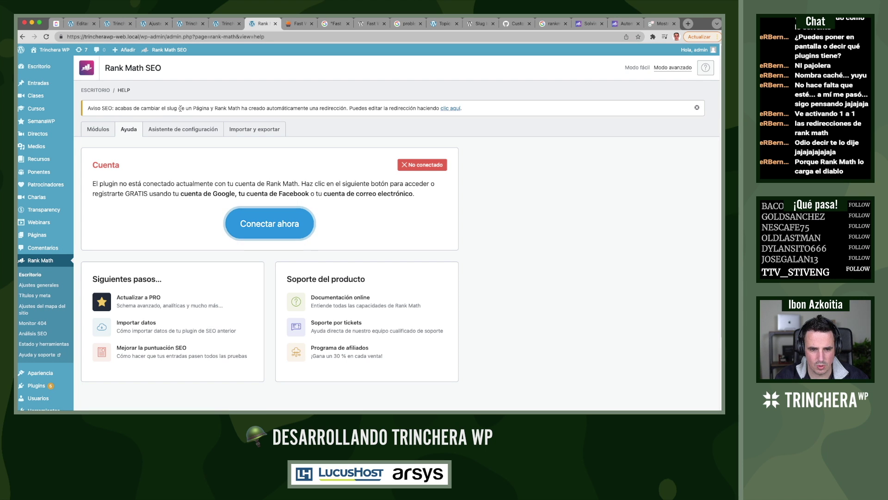
{"action": "left_click_drag", "start_coordinate": [189, 108], "coordinate": [421, 108]}
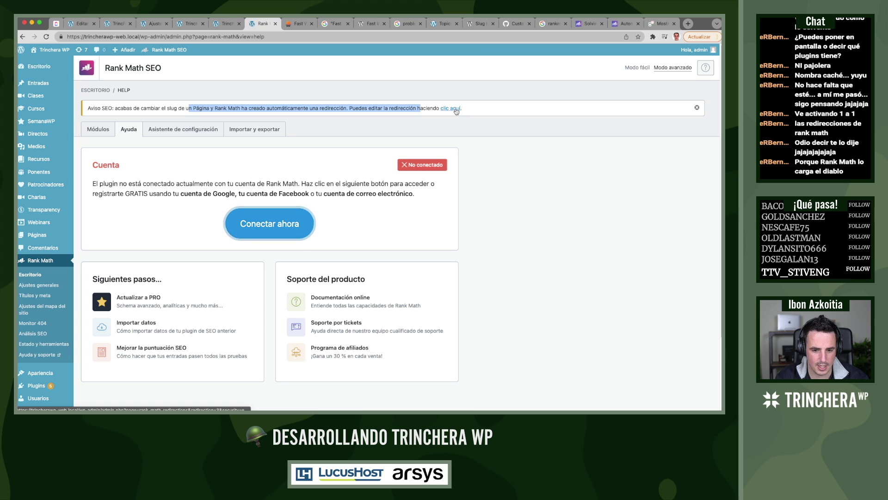
{"action": "left_click", "coordinate": [455, 109]}
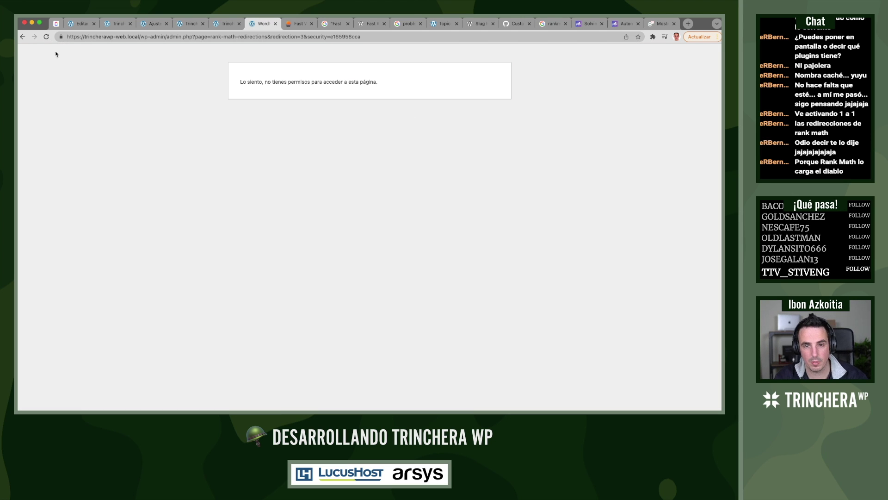
{"action": "left_click", "coordinate": [23, 37]}
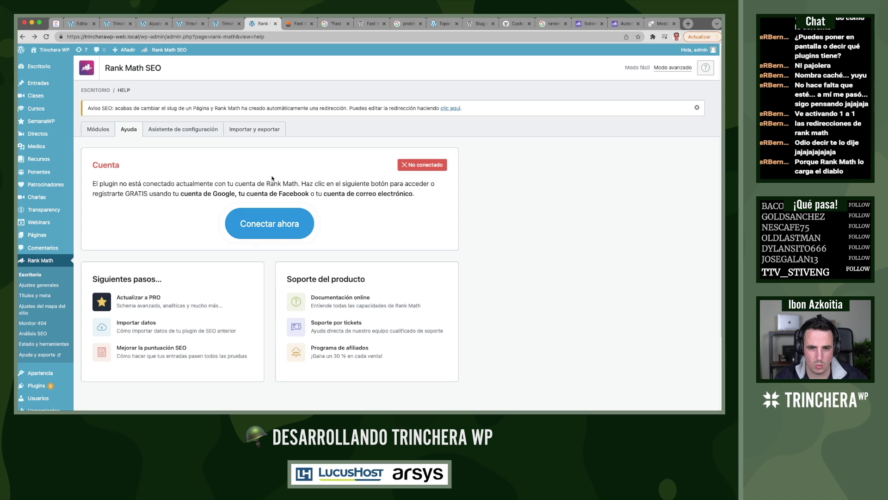
{"action": "left_click", "coordinate": [109, 131]}
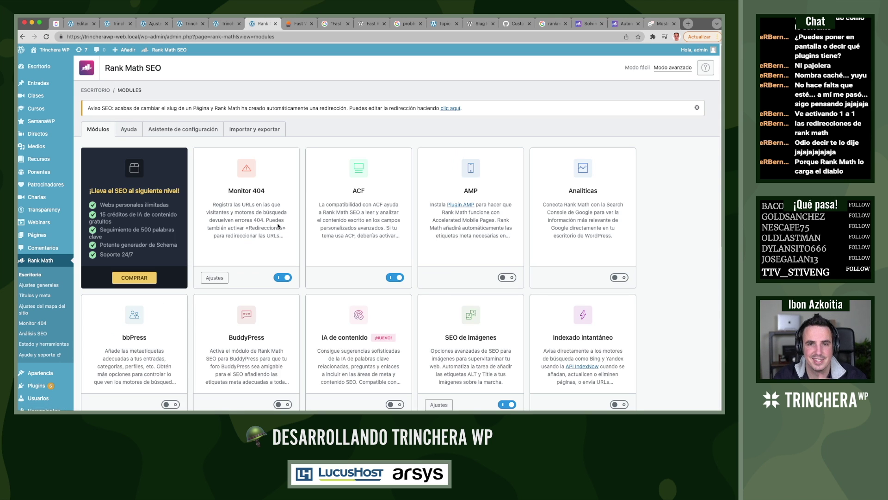
{"action": "scroll", "coordinate": [278, 226], "scroll_direction": "down", "scroll_amount": 6}
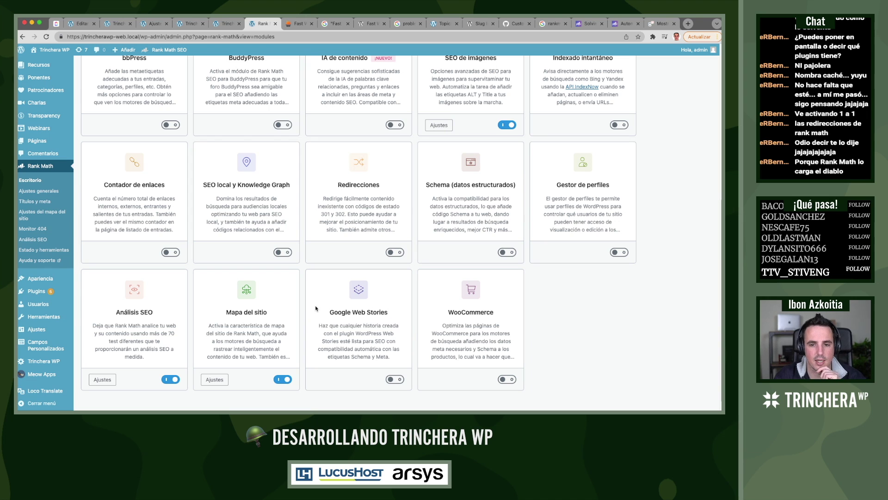
{"action": "left_click", "coordinate": [396, 253]}
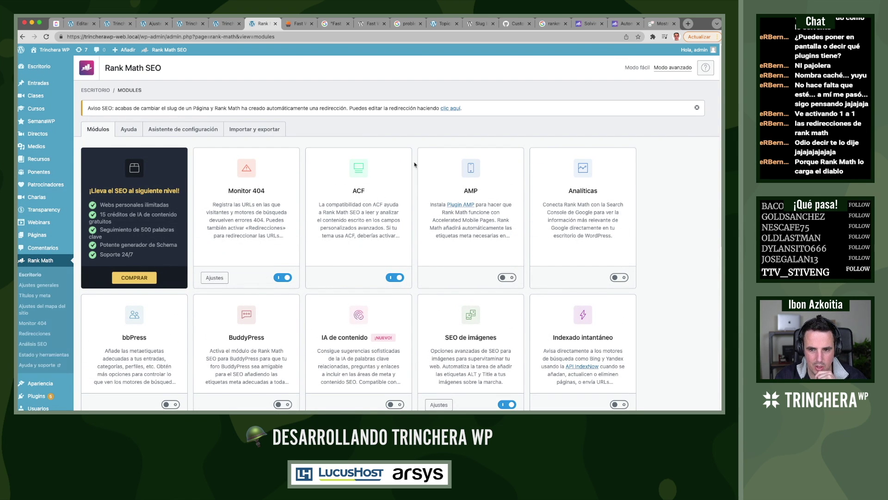
{"action": "left_click", "coordinate": [447, 110]}
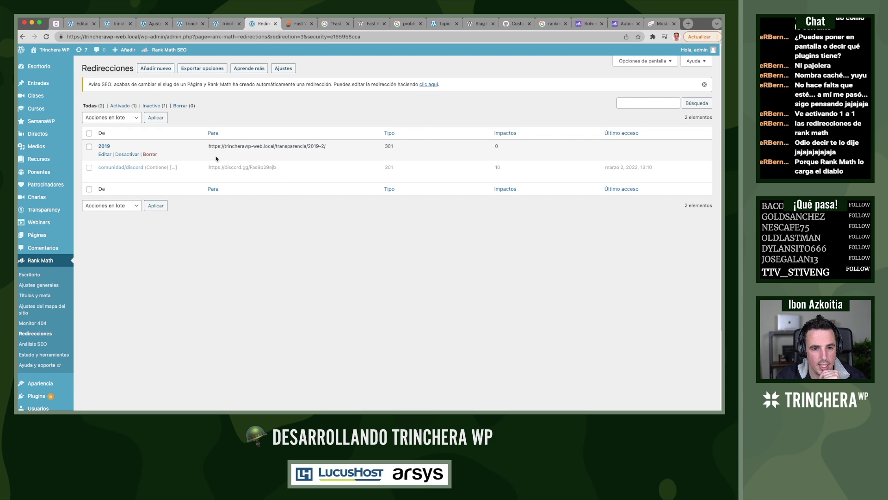
{"action": "left_click", "coordinate": [150, 154]}
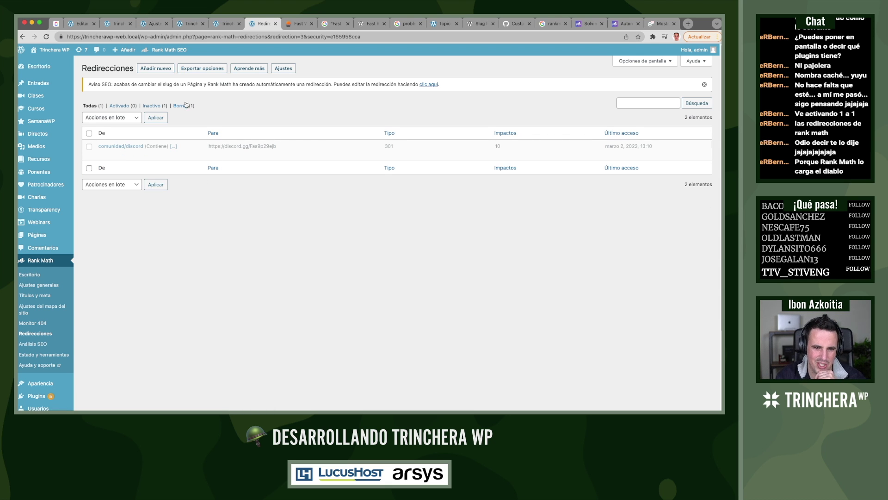
Return to the Rank Math modules and disable the Redirecciones module
{"action": "left_click", "coordinate": [32, 275]}
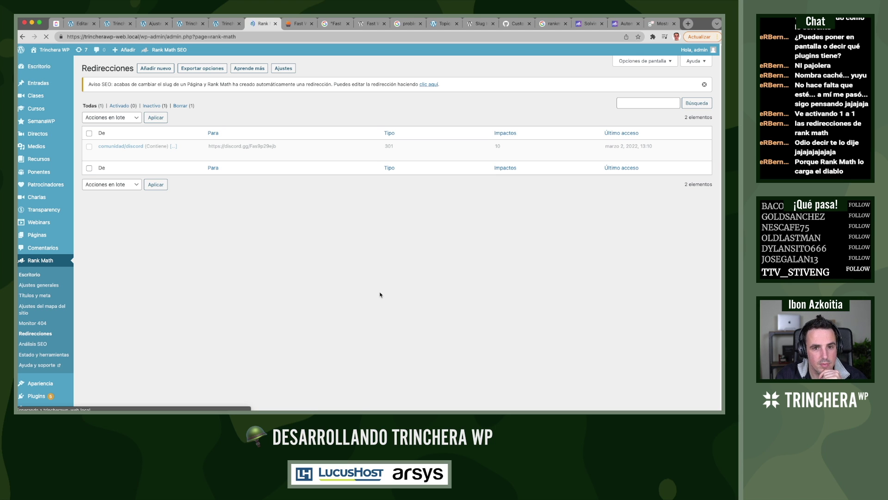
{"action": "scroll", "coordinate": [400, 307], "scroll_direction": "down", "scroll_amount": 10}
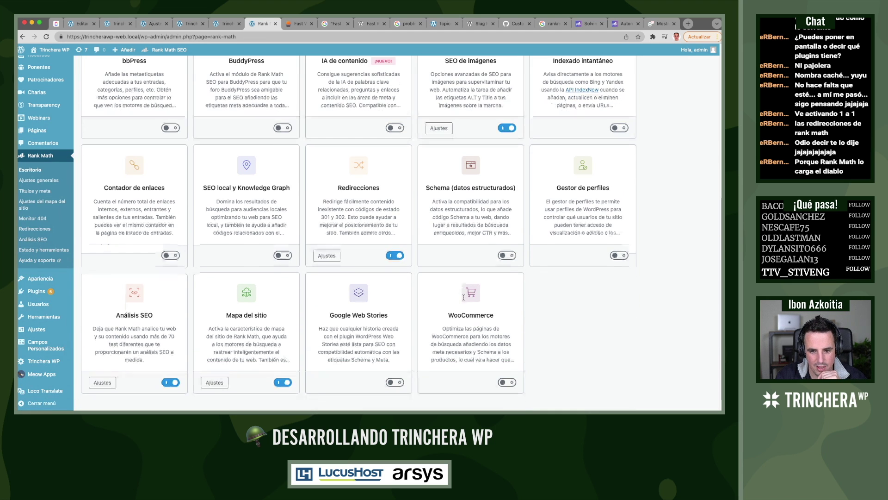
{"action": "left_click", "coordinate": [397, 258]}
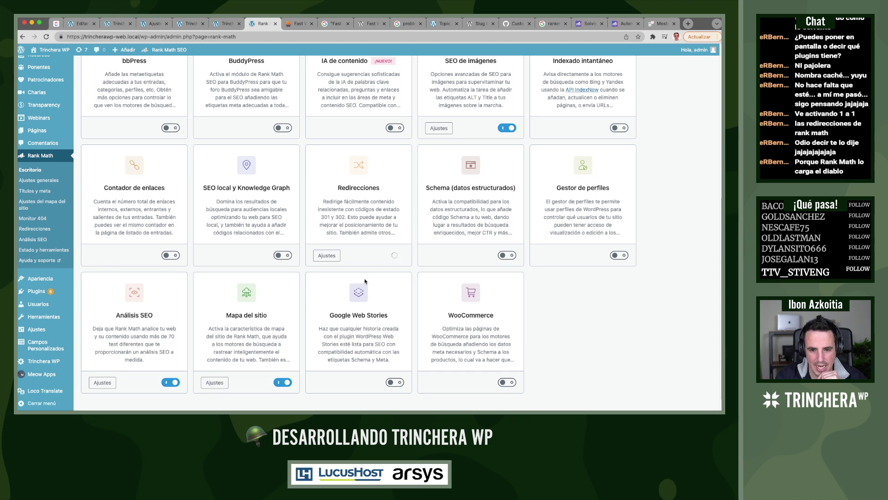
{"action": "scroll", "coordinate": [366, 284], "scroll_direction": "down", "scroll_amount": 1}
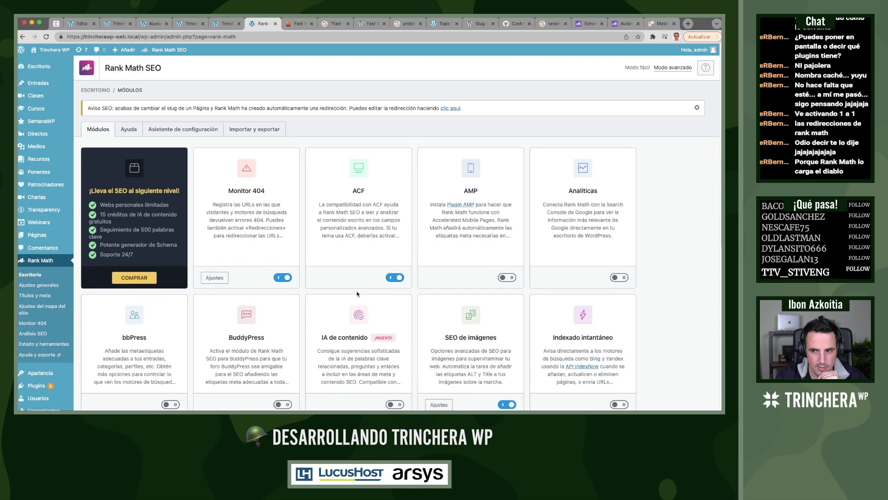
Purge the SEO analysis data and delete the Rank Math transients with the plugin's database tools
{"action": "left_click", "coordinate": [46, 345]}
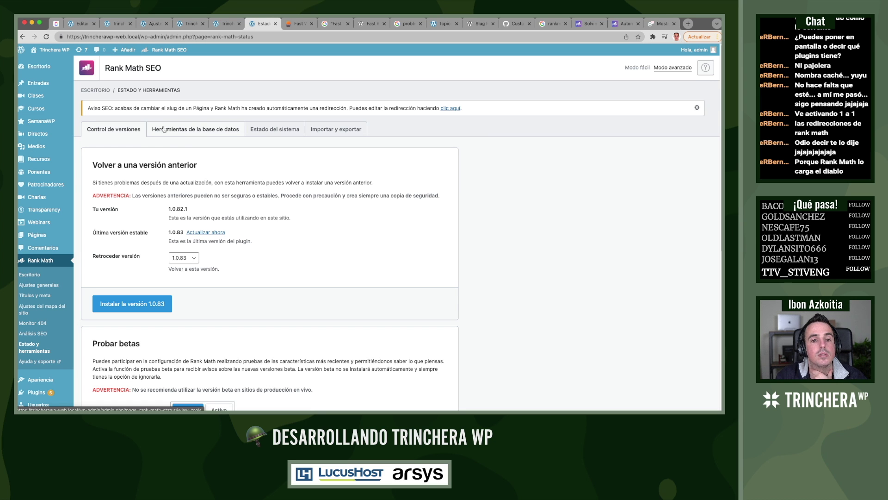
{"action": "left_click", "coordinate": [206, 133]}
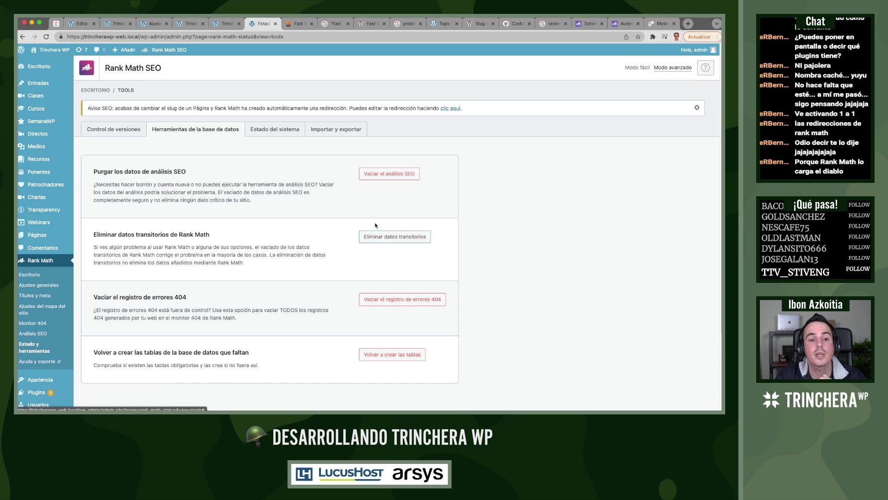
{"action": "left_click", "coordinate": [389, 174]}
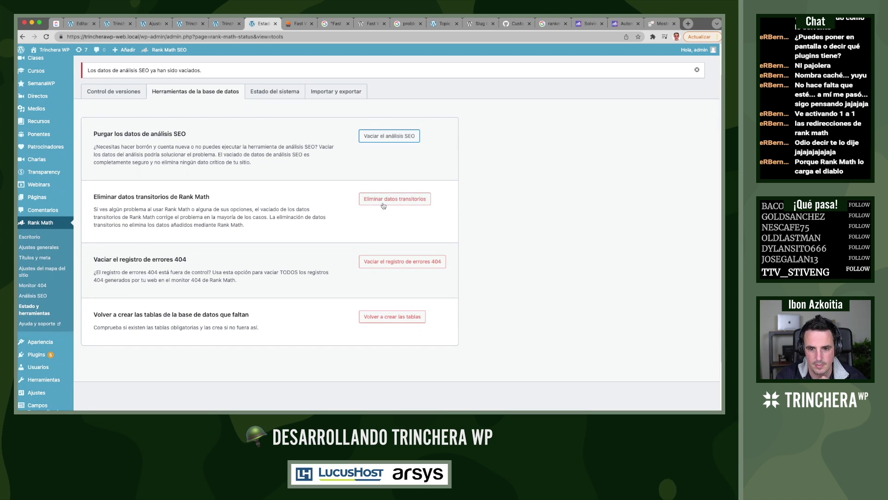
{"action": "left_click", "coordinate": [393, 199]}
Empty the 404 error log and recreate Rank Math's missing database tables
{"action": "left_click", "coordinate": [390, 260]}
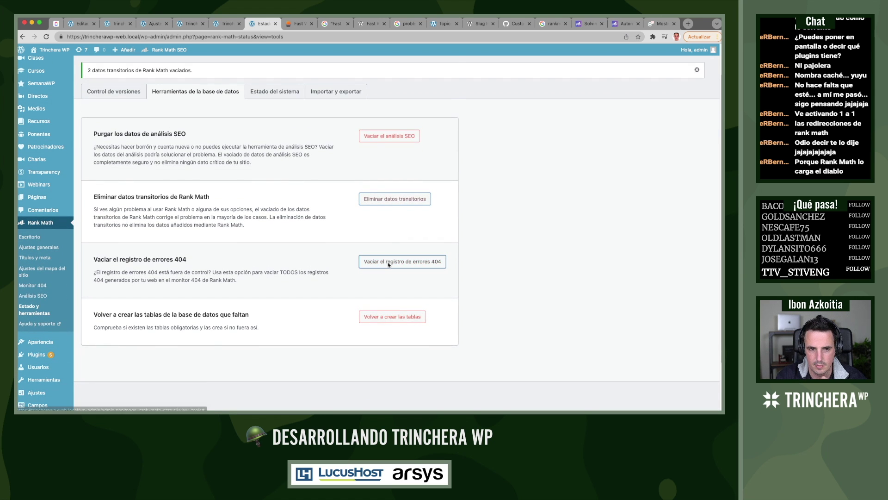
{"action": "left_click", "coordinate": [426, 88]}
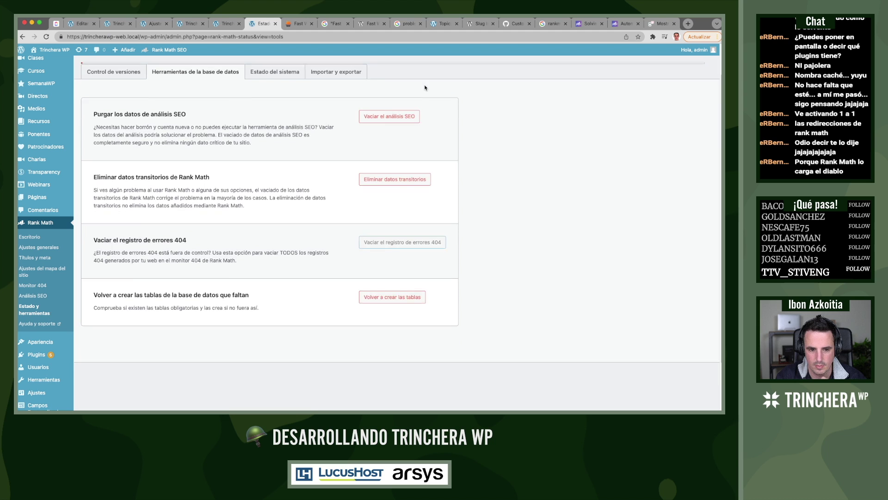
{"action": "left_click", "coordinate": [389, 318]}
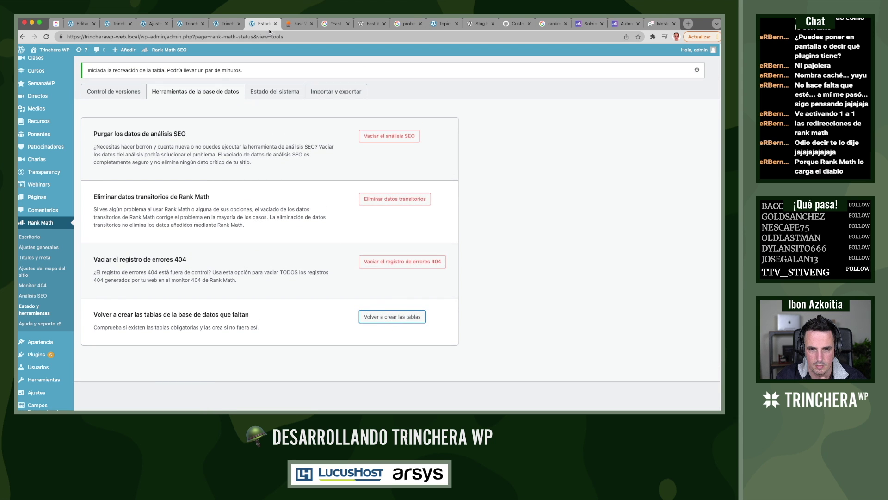
{"action": "left_click", "coordinate": [117, 24]}
{"action": "type", "text": "https://trincherawp-web.local/transparencia/2019-2/"}
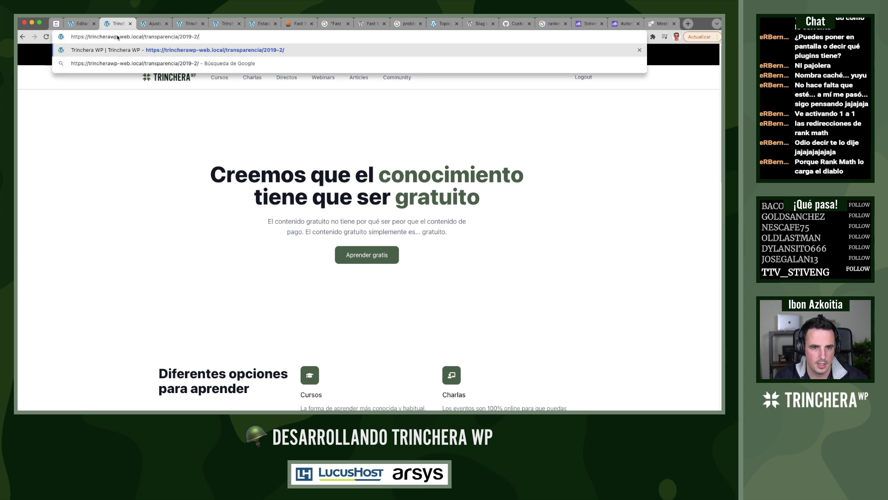
{"action": "key", "text": "Return"}
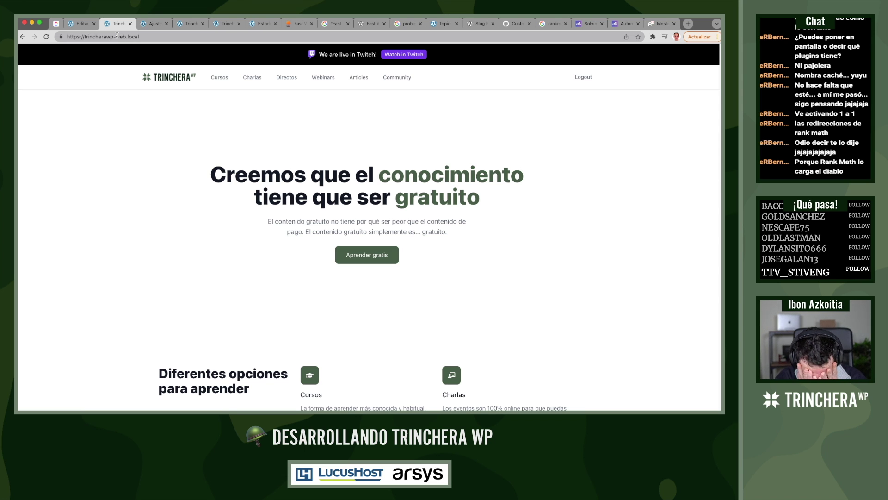
Open the .htaccess file from the site's public folder in Visual Studio Code, review its redirect rules, and close it
{"action": "key", "text": "super+Tab"}
{"action": "key", "text": "Tab"}
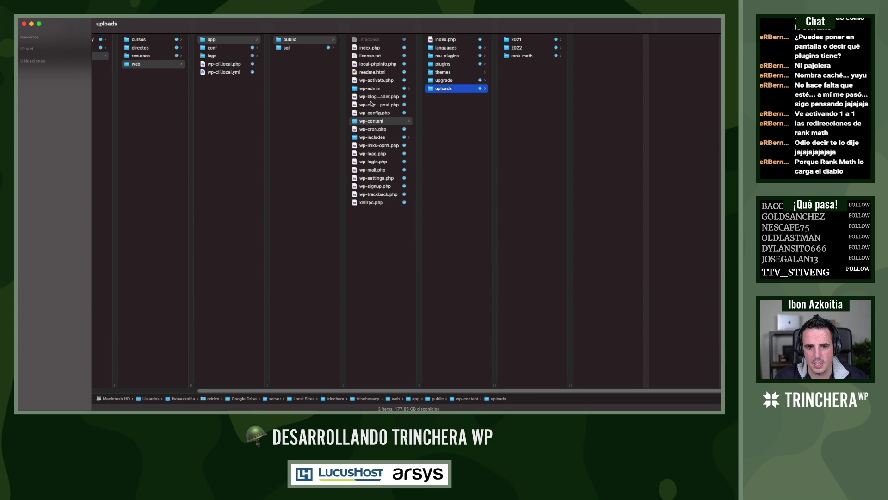
{"action": "left_click", "coordinate": [366, 41]}
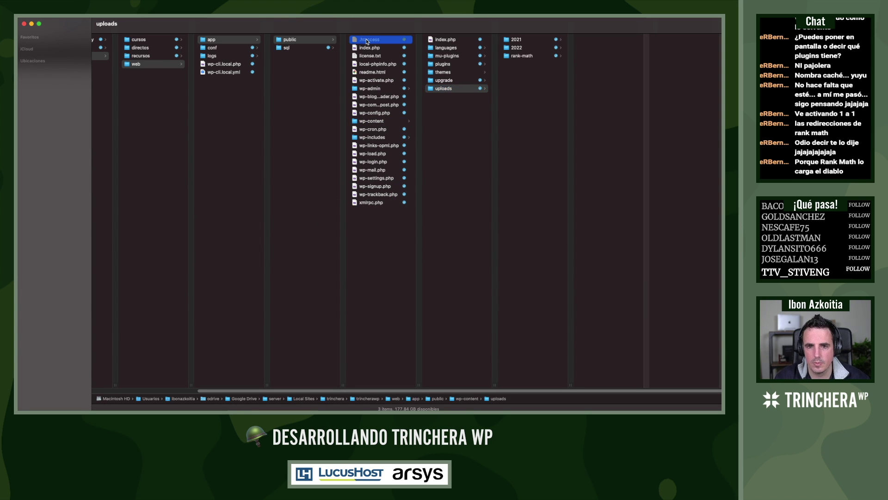
{"action": "key", "text": "super+Tab"}
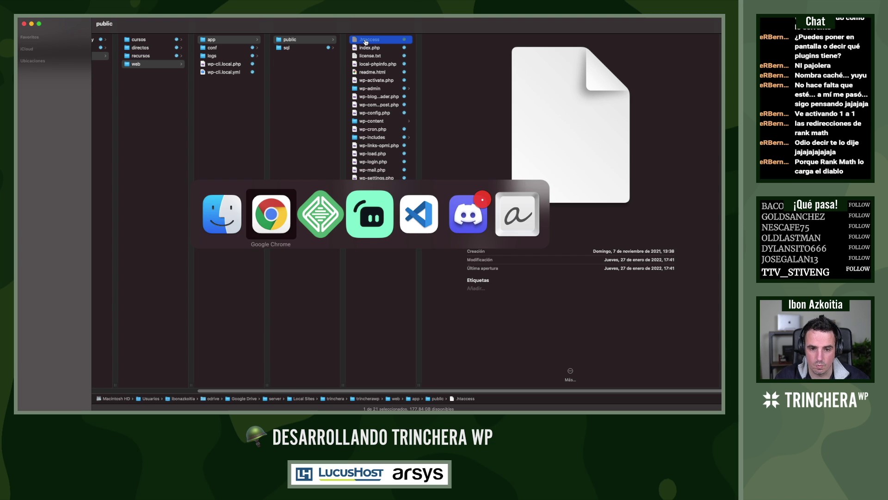
{"action": "key", "text": "Escape"}
{"action": "key", "text": "super+Tab"}
{"action": "left_click_drag", "start_coordinate": [370, 46], "coordinate": [276, 32]}
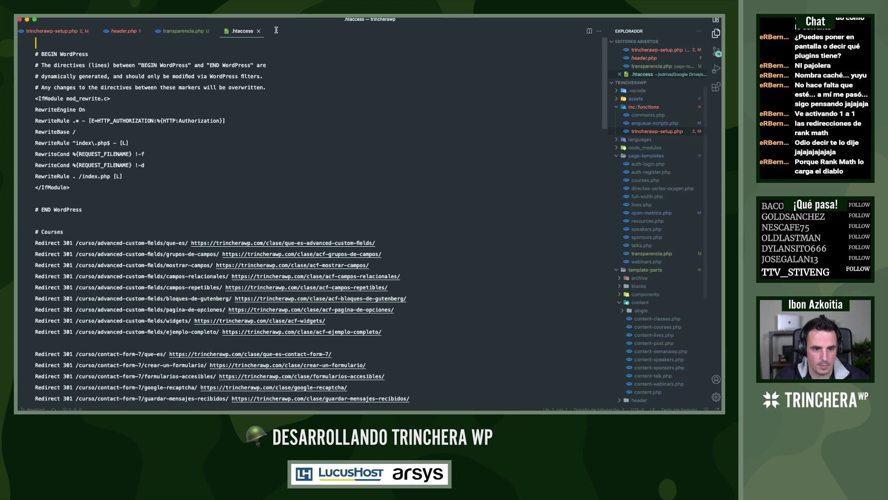
{"action": "scroll", "coordinate": [257, 214], "scroll_direction": "down", "scroll_amount": 10}
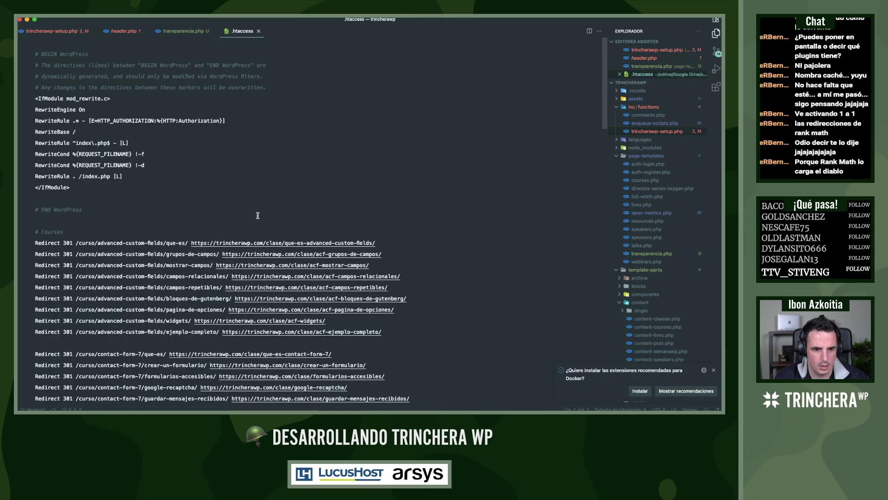
{"action": "scroll", "coordinate": [194, 219], "scroll_direction": "down", "scroll_amount": 10}
{"action": "scroll", "coordinate": [195, 219], "scroll_direction": "down", "scroll_amount": 10}
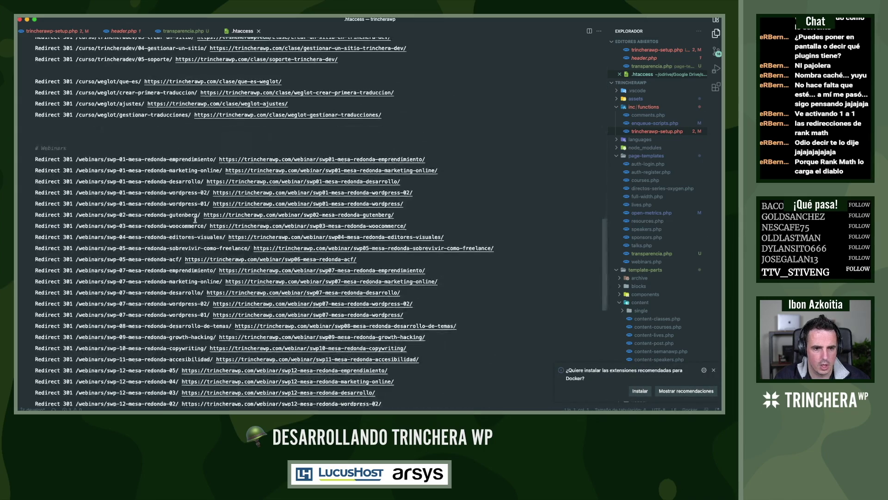
{"action": "key", "text": "super+w"}
Switch to Finder and inspect the wp-content subfolders plugins, themes, upgrade and uploads, including the rank-math folder inside uploads
{"action": "key", "text": "super+Tab"}
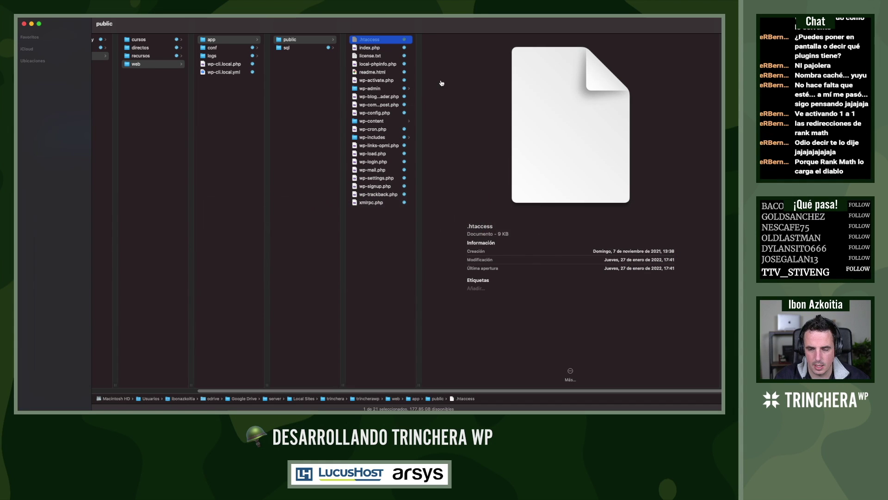
{"action": "left_click", "coordinate": [379, 122]}
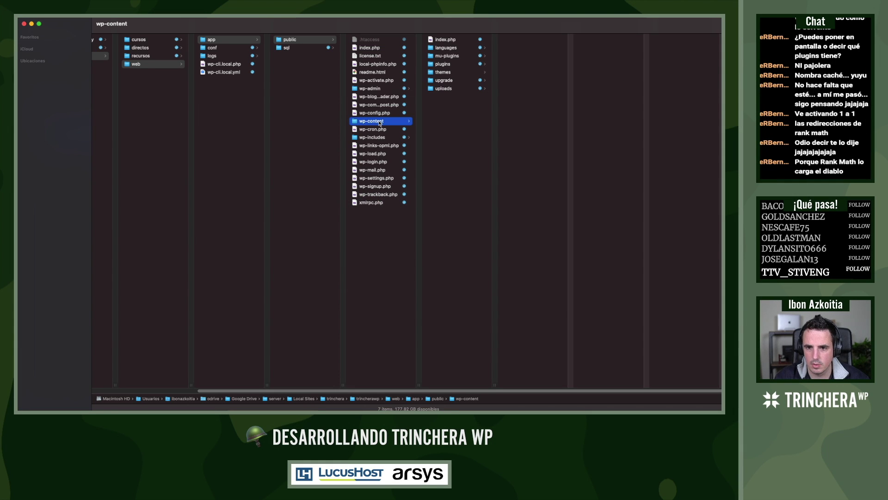
{"action": "key", "text": "Right"}
{"action": "key", "text": "Down"}
{"action": "key", "text": "Down"}
{"action": "key", "text": "Down"}
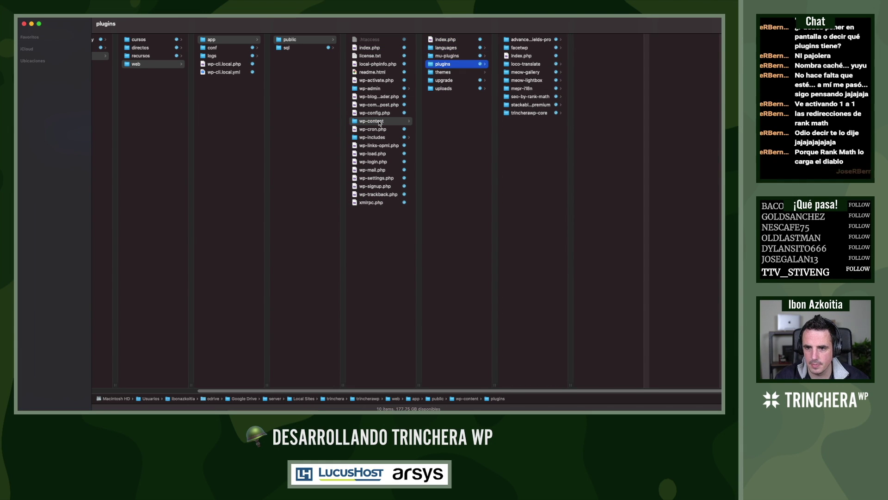
{"action": "key", "text": "Down"}
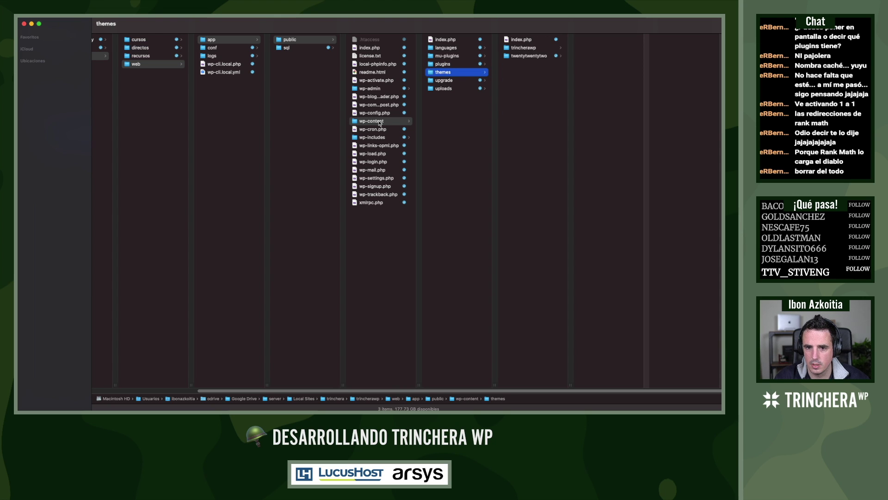
{"action": "key", "text": "Down"}
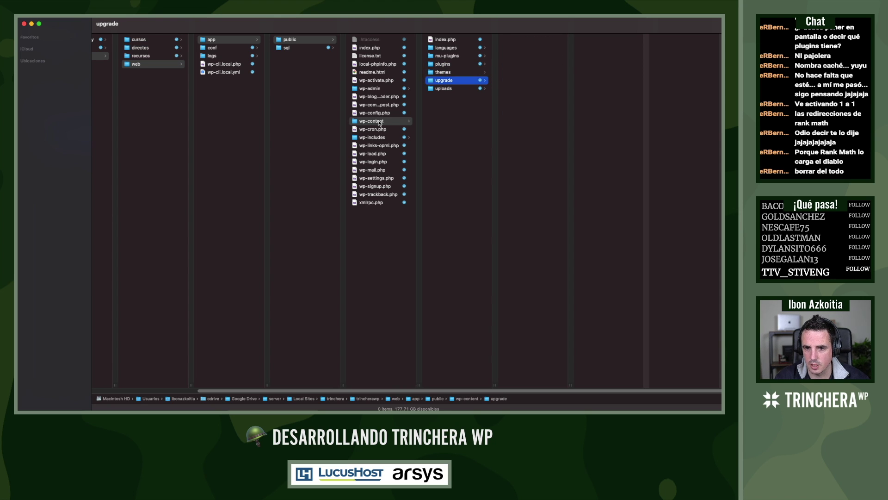
{"action": "key", "text": "Down"}
{"action": "key", "text": "Right"}
{"action": "key", "text": "Down"}
{"action": "key", "text": "Down"}
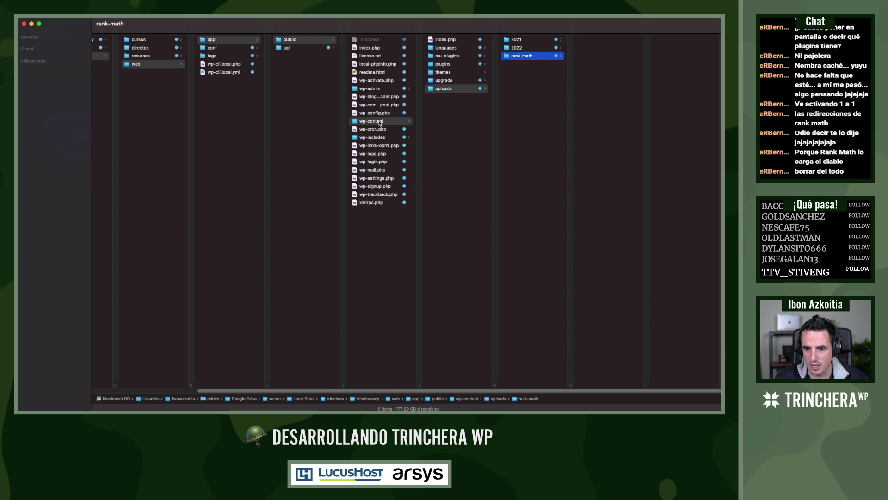
Check the contents of the languages, mu-plugins and plugins folders inside wp-content
{"action": "key", "text": "Left"}
{"action": "key", "text": "Up"}
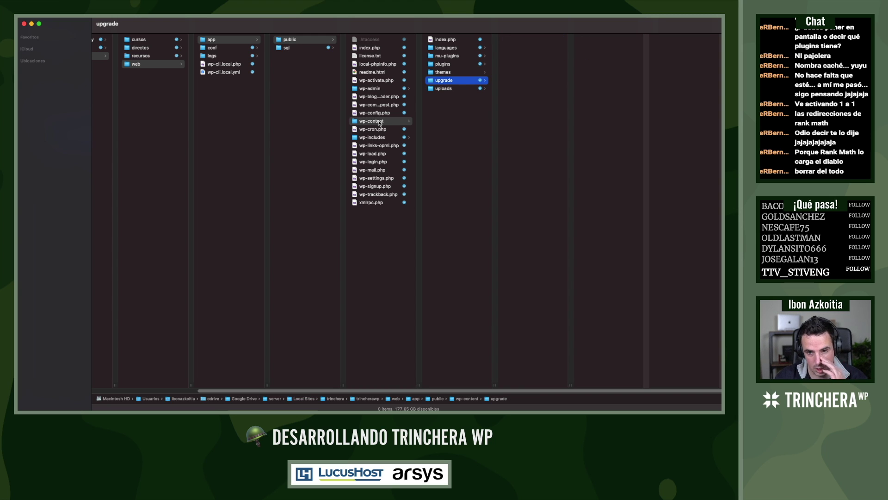
{"action": "key", "text": "Up"}
{"action": "key", "text": "Up"}
{"action": "key", "text": "Up"}
{"action": "key", "text": "Up"}
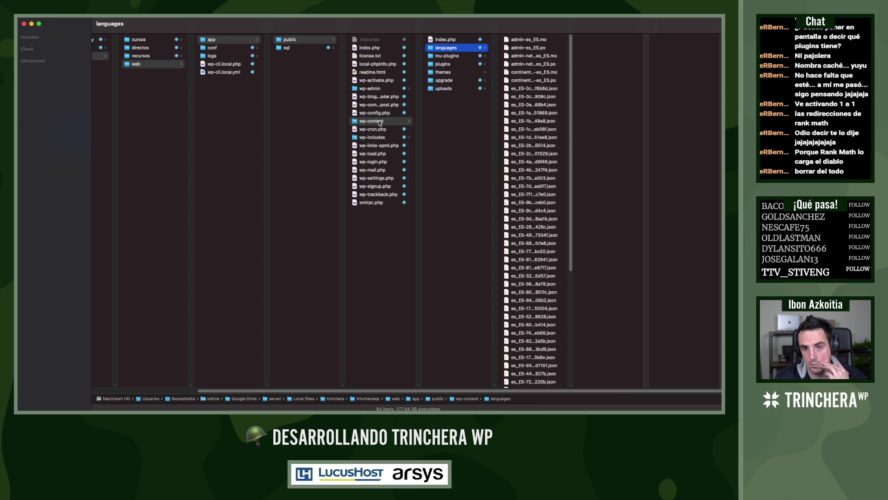
{"action": "key", "text": "Down"}
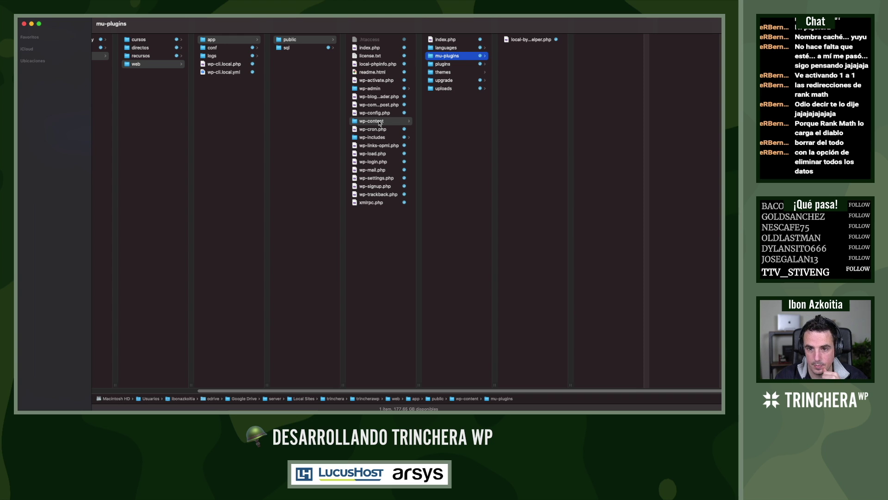
{"action": "key", "text": "Down"}
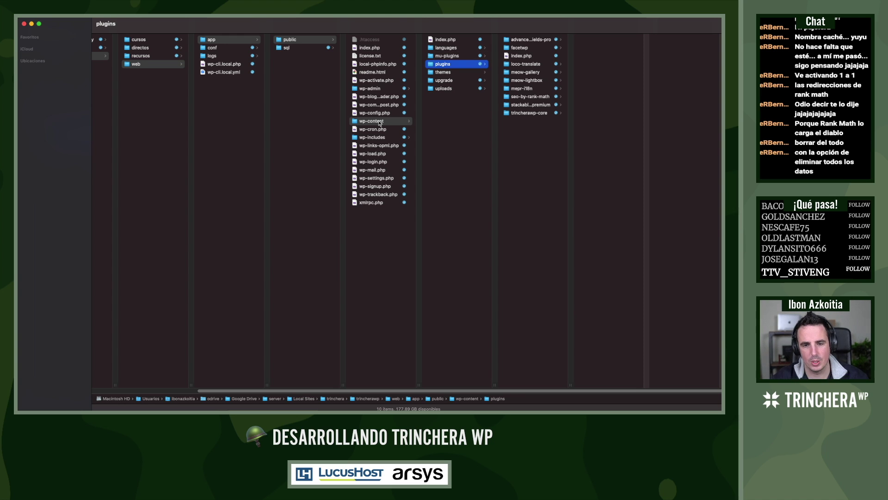
Switch to Chrome, open the site's installed plugins list from the 2019 page editor, and close the four surplus WordPress tabs
{"action": "key", "text": "super+Tab"}
{"action": "key", "text": "super+Tab"}
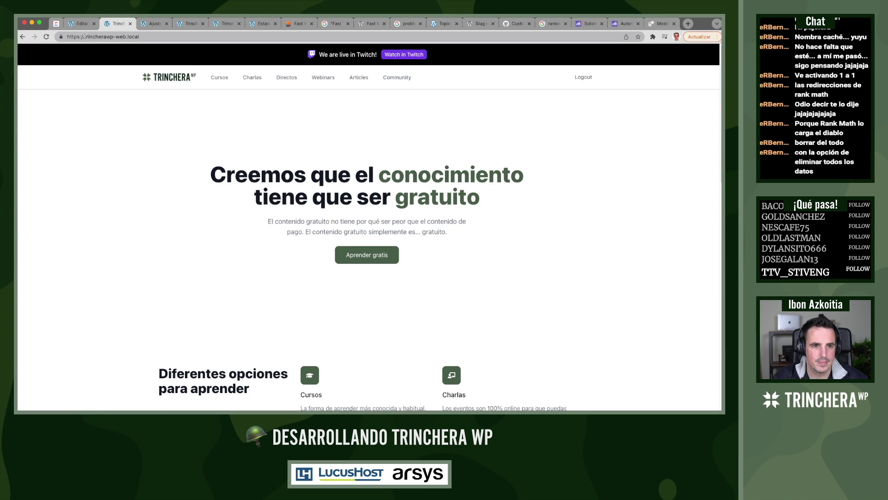
{"action": "left_click", "coordinate": [80, 23]}
{"action": "mouse_move", "coordinate": [38, 288]}
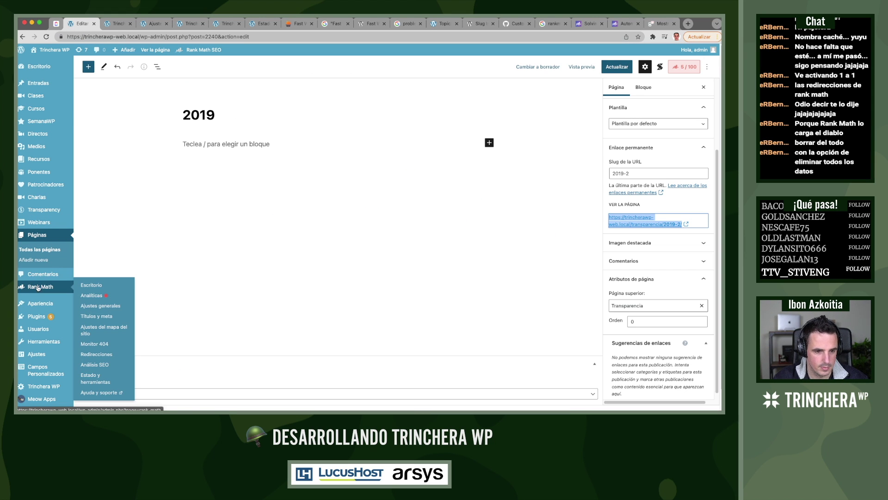
{"action": "left_click", "coordinate": [36, 320]}
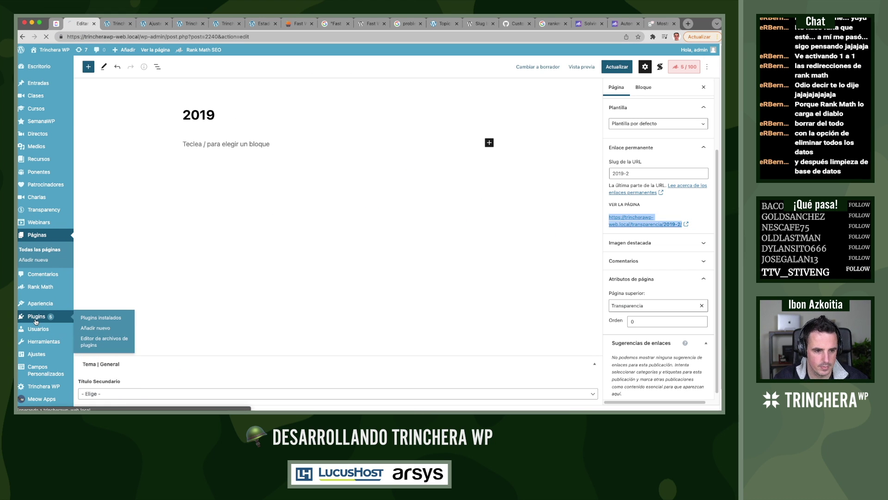
{"action": "middle_click", "coordinate": [153, 23]}
{"action": "middle_click", "coordinate": [153, 23]}
{"action": "middle_click", "coordinate": [153, 23]}
{"action": "middle_click", "coordinate": [153, 23]}
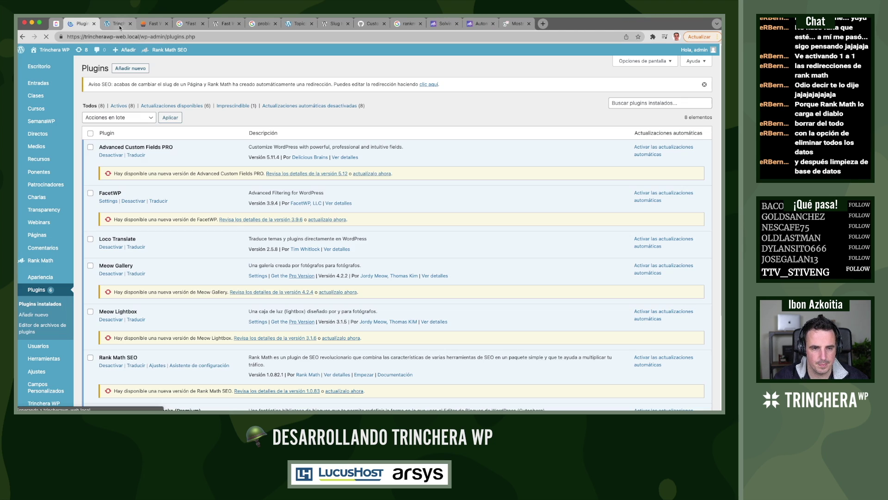
Update the Rank Math SEO plugin and open the Otros section of its general settings
{"action": "scroll", "coordinate": [240, 210], "scroll_direction": "down", "scroll_amount": 5}
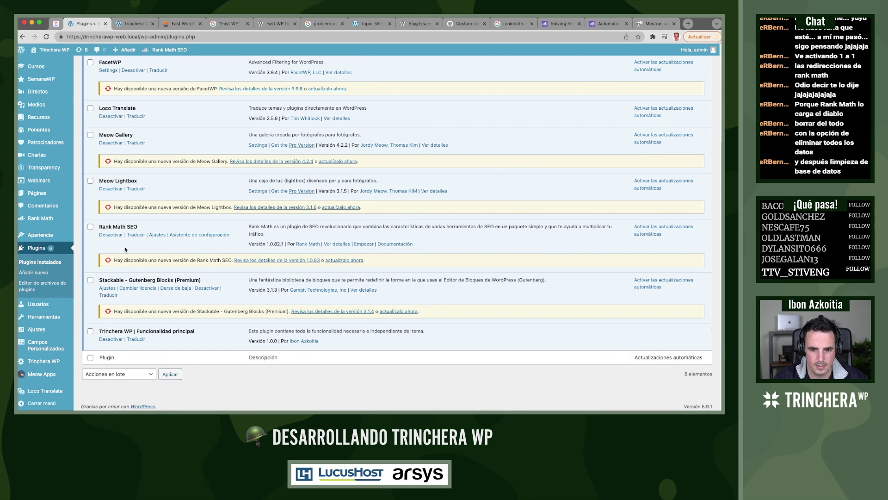
{"action": "left_click", "coordinate": [353, 261]}
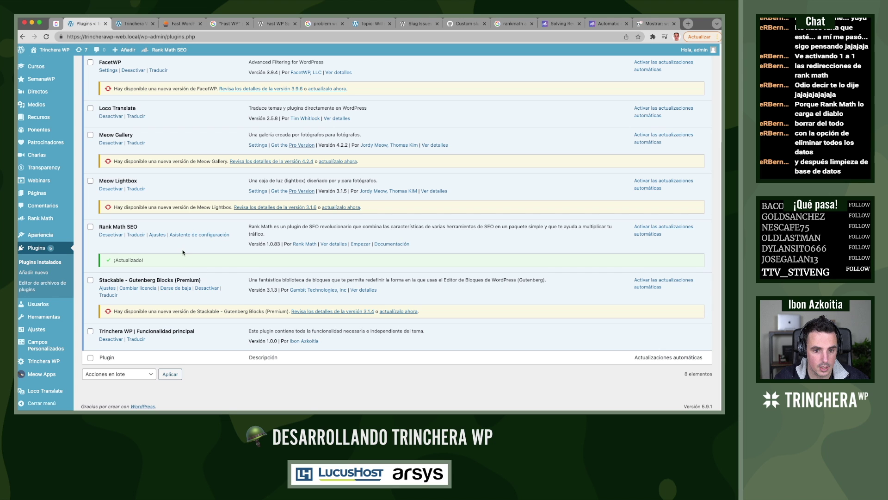
{"action": "left_click", "coordinate": [157, 235]}
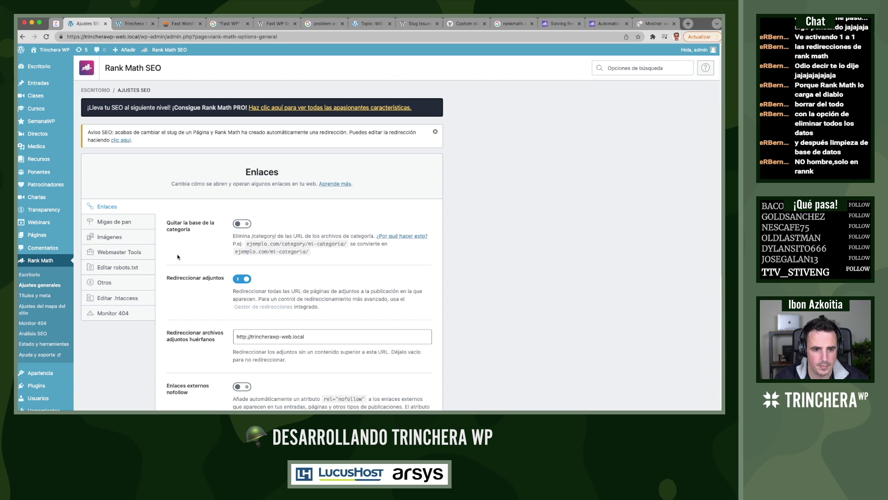
{"action": "left_click", "coordinate": [121, 285]}
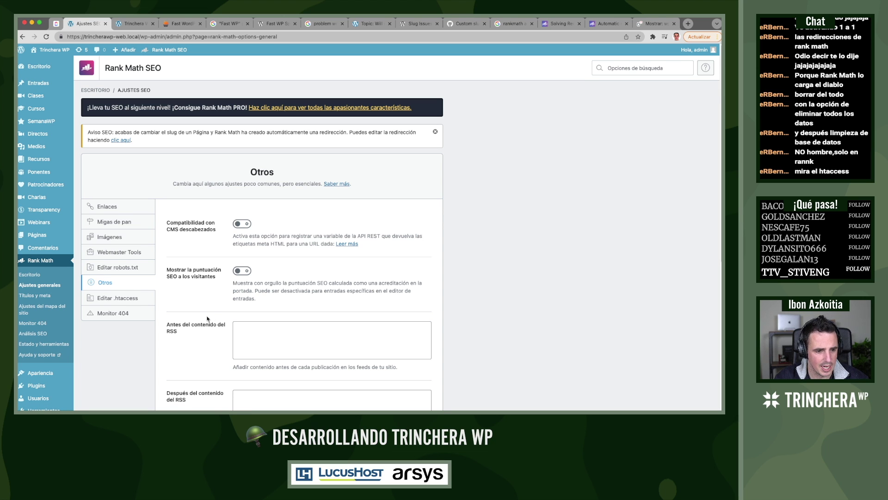
Reopen .htaccess from the site's public folder in Visual Studio Code, recheck its contents from end to beginning, and close it
{"action": "key", "text": "super+Tab"}
{"action": "key", "text": "super+Tab"}
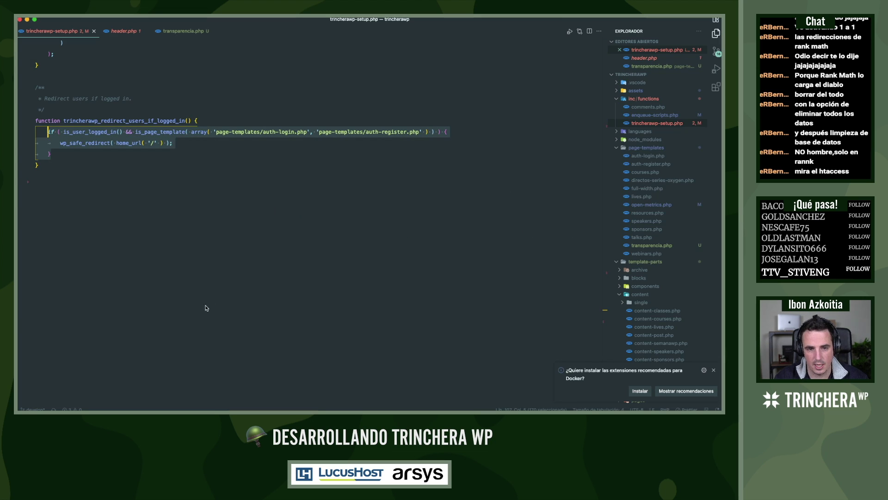
{"action": "key", "text": "super+Tab"}
{"action": "left_click", "coordinate": [351, 225]}
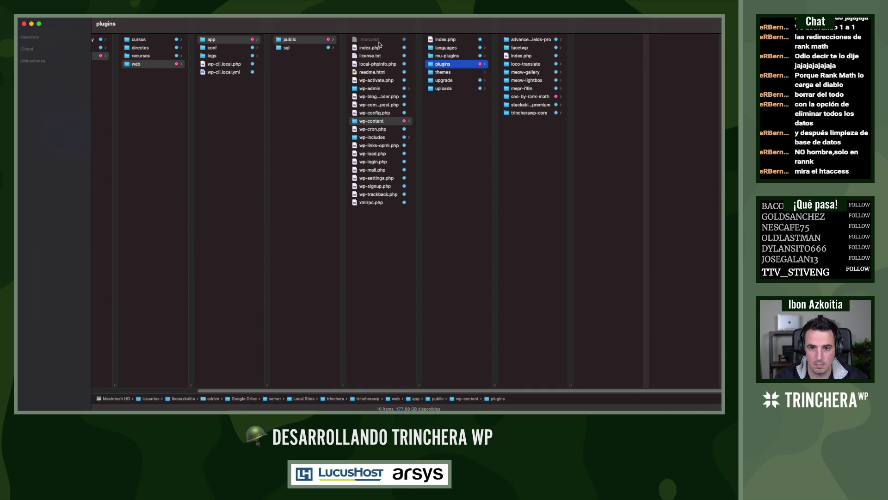
{"action": "left_click_drag", "start_coordinate": [370, 121], "coordinate": [270, 35]}
{"action": "key", "text": "super+Tab"}
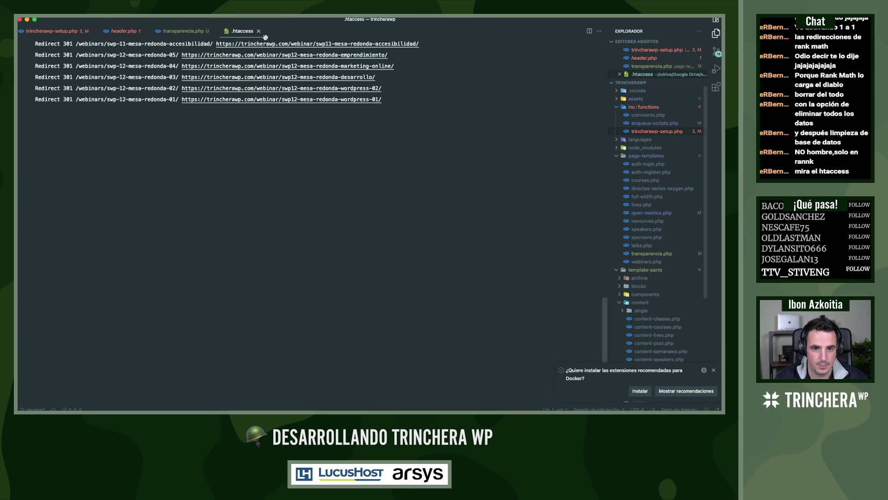
{"action": "scroll", "coordinate": [201, 243], "scroll_direction": "down", "scroll_amount": 10}
{"action": "scroll", "coordinate": [198, 248], "scroll_direction": "up", "scroll_amount": 10}
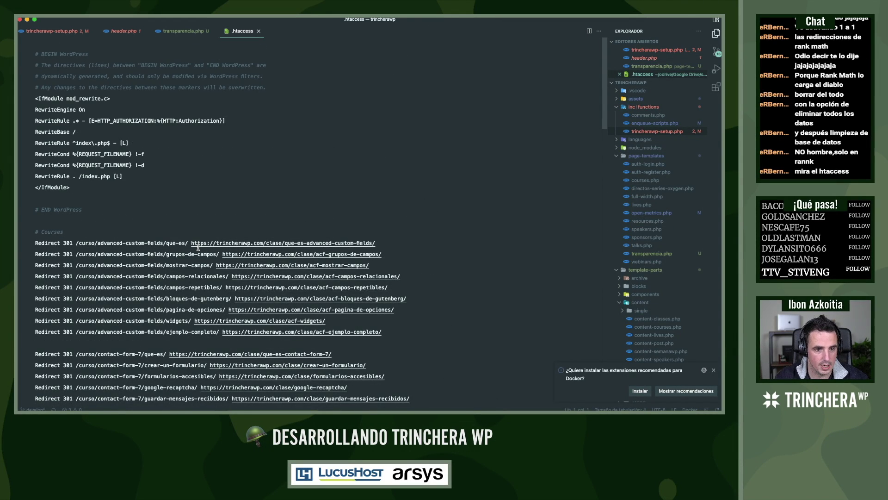
{"action": "key", "text": "ctrl+Tab"}
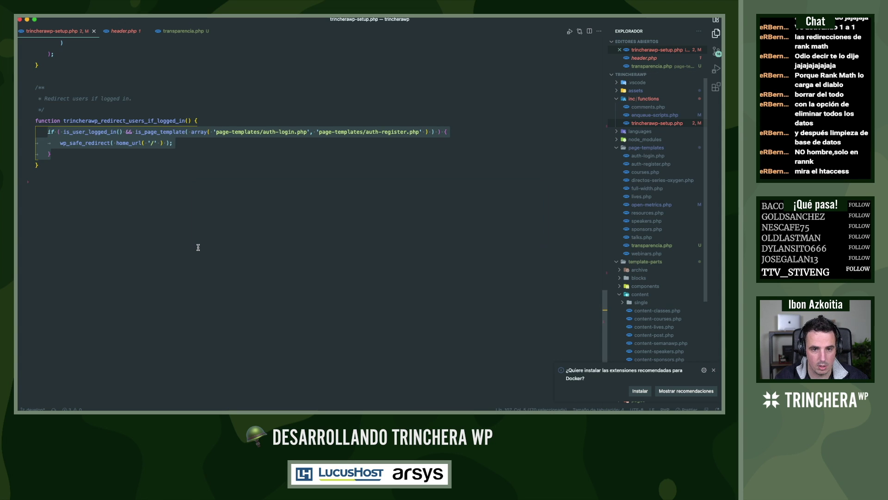
Switch to Finder and inspect the seo-by-rank-math folder under wp-content/plugins
{"action": "key", "text": "super+Tab"}
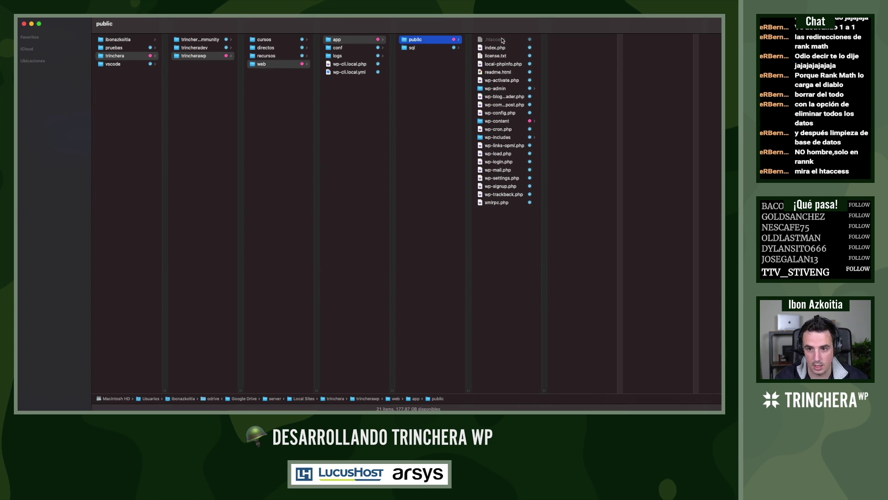
{"action": "left_click", "coordinate": [497, 120]}
{"action": "left_click", "coordinate": [569, 64]}
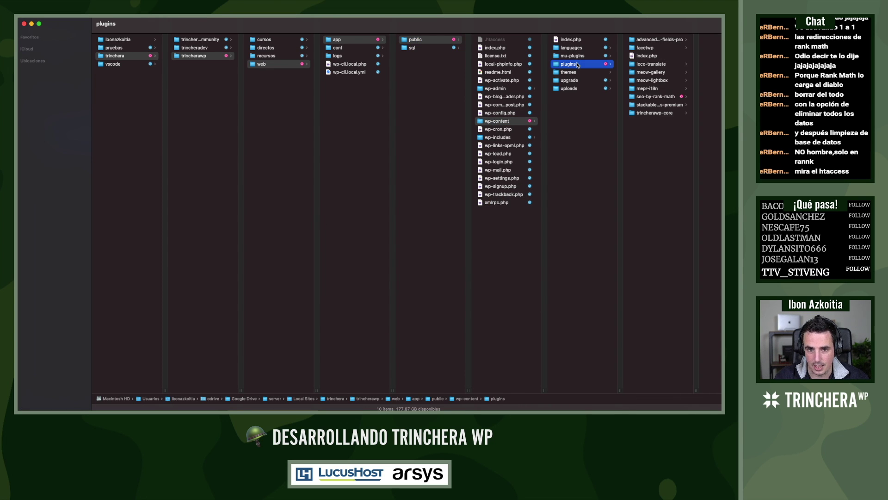
{"action": "left_click", "coordinate": [652, 98]}
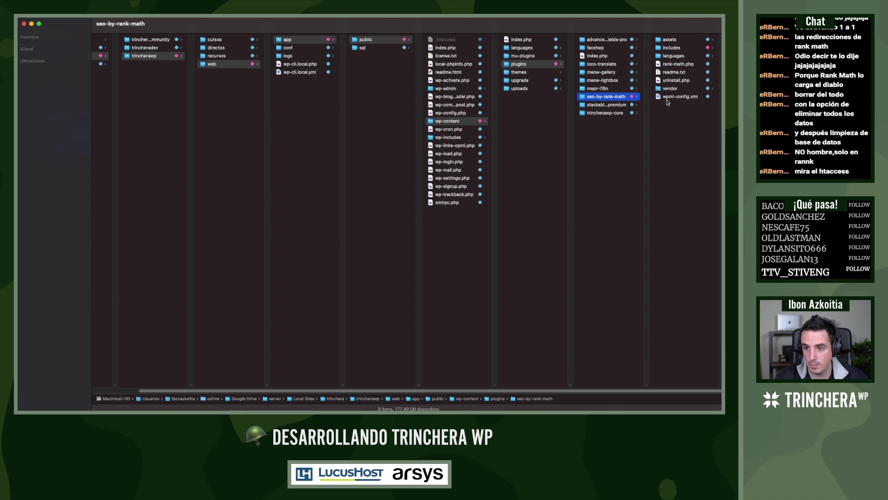
Return to Chrome and review Rank Math's Otros settings and the redirect rules in its .htaccess editor
{"action": "key", "text": "super+Tab"}
{"action": "key", "text": "super+Tab"}
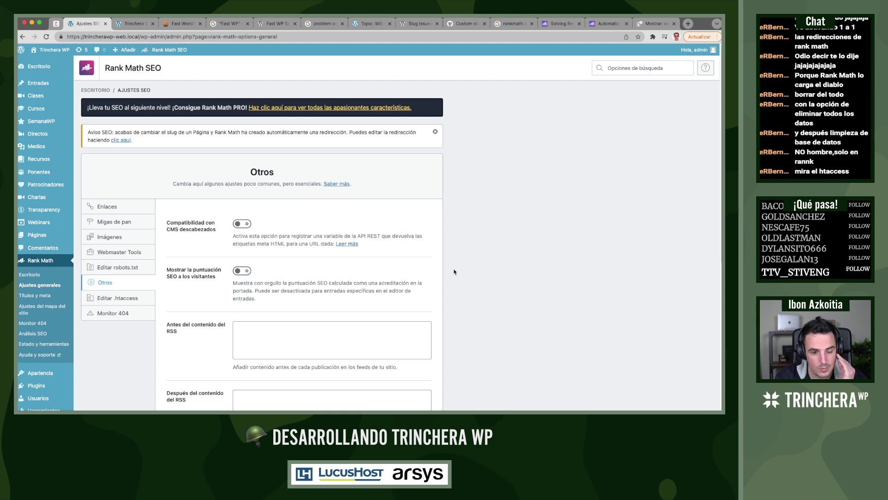
{"action": "scroll", "coordinate": [454, 271], "scroll_direction": "down", "scroll_amount": 6}
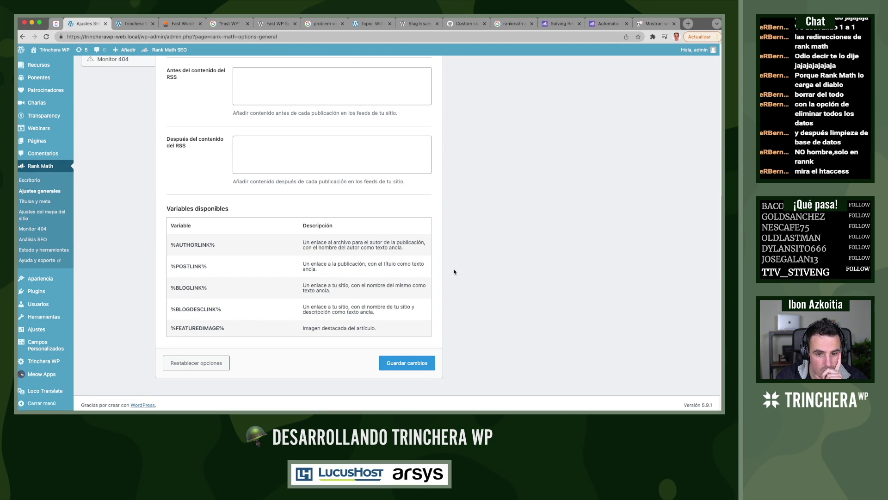
{"action": "scroll", "coordinate": [440, 274], "scroll_direction": "up", "scroll_amount": 8}
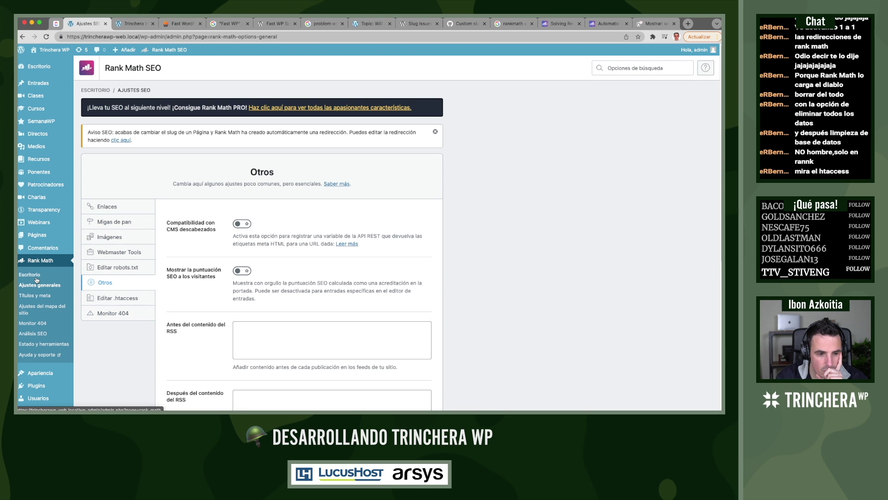
{"action": "left_click", "coordinate": [118, 298]}
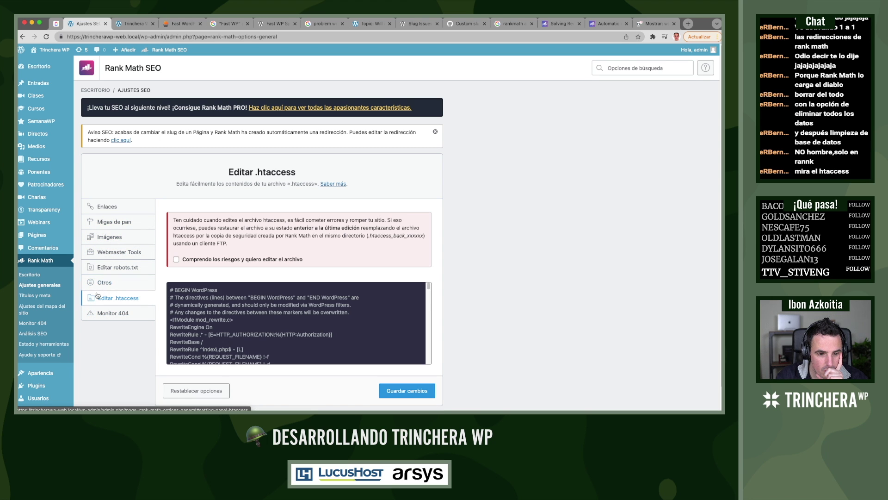
{"action": "scroll", "coordinate": [297, 301], "scroll_direction": "down", "scroll_amount": 20}
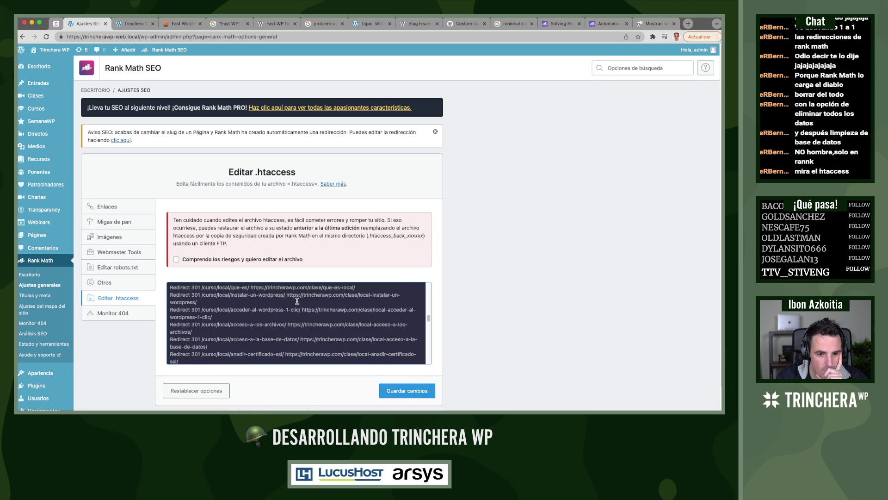
{"action": "scroll", "coordinate": [297, 301], "scroll_direction": "down", "scroll_amount": 2}
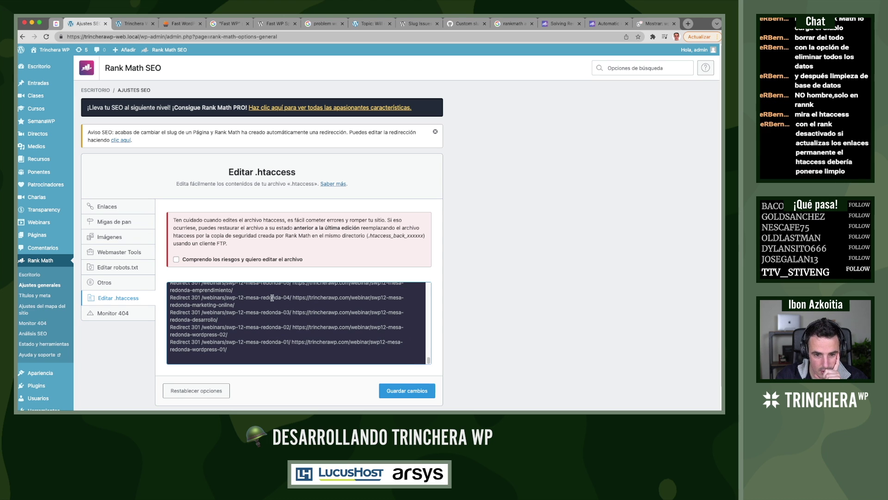
Open the Rank Math dashboard and review which modules are enabled
{"action": "left_click", "coordinate": [39, 275]}
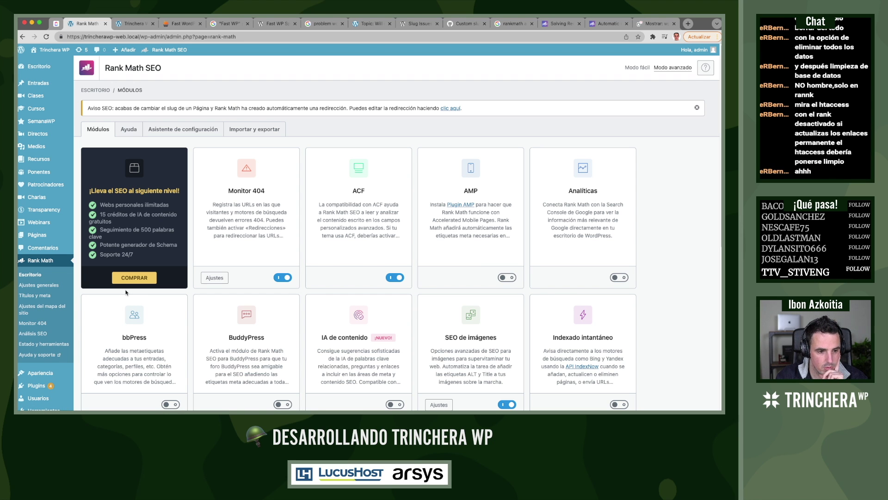
{"action": "scroll", "coordinate": [126, 292], "scroll_direction": "down", "scroll_amount": 5}
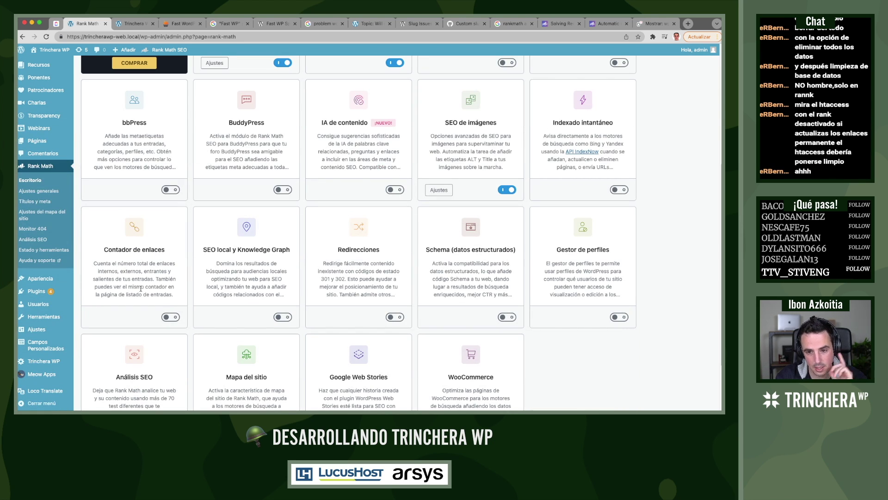
{"action": "scroll", "coordinate": [224, 287], "scroll_direction": "down", "scroll_amount": 2}
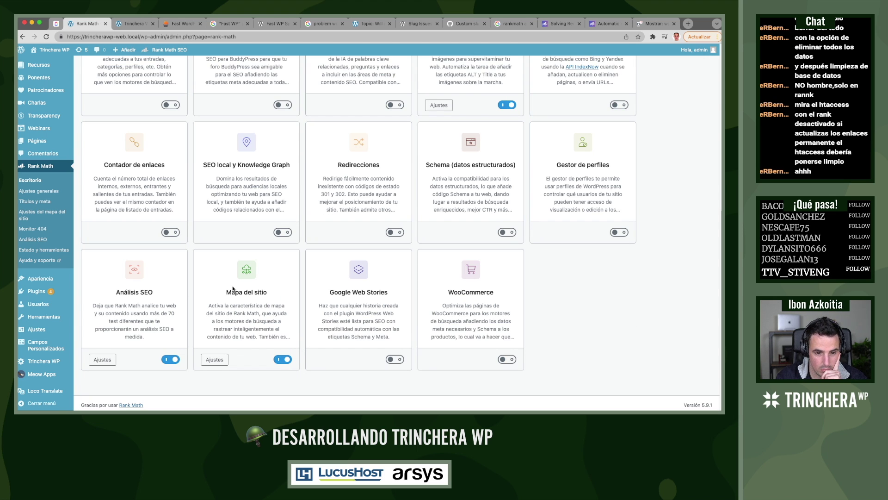
Reload the transparencia/2019-2/ address to retest the redirect, and return to the Rank Math dashboard
{"action": "scroll", "coordinate": [233, 288], "scroll_direction": "up", "scroll_amount": 7}
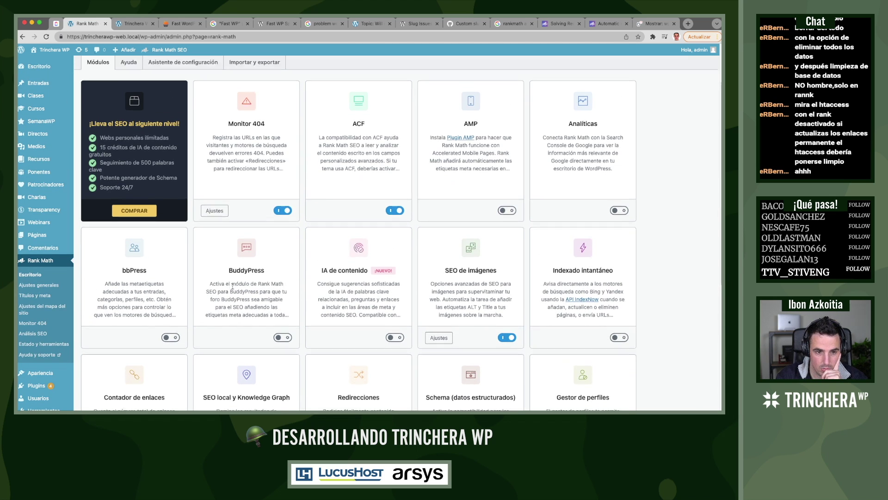
{"action": "scroll", "coordinate": [233, 286], "scroll_direction": "up", "scroll_amount": 2}
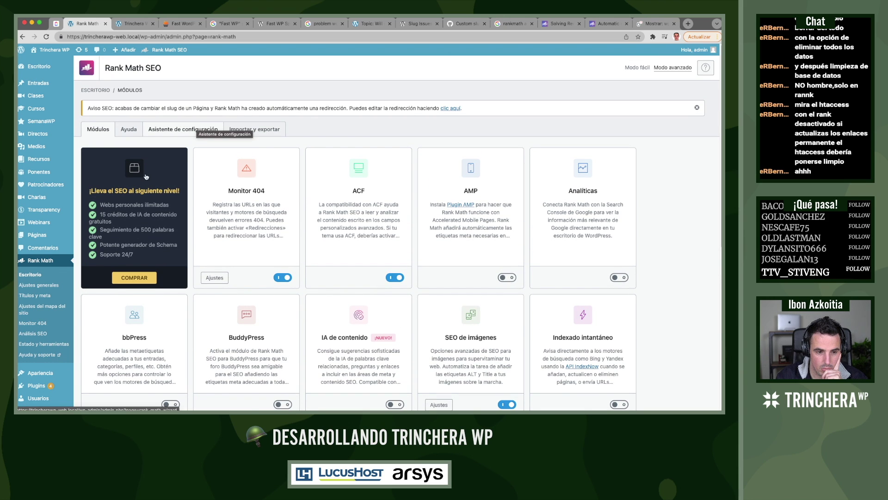
{"action": "left_click", "coordinate": [135, 23]}
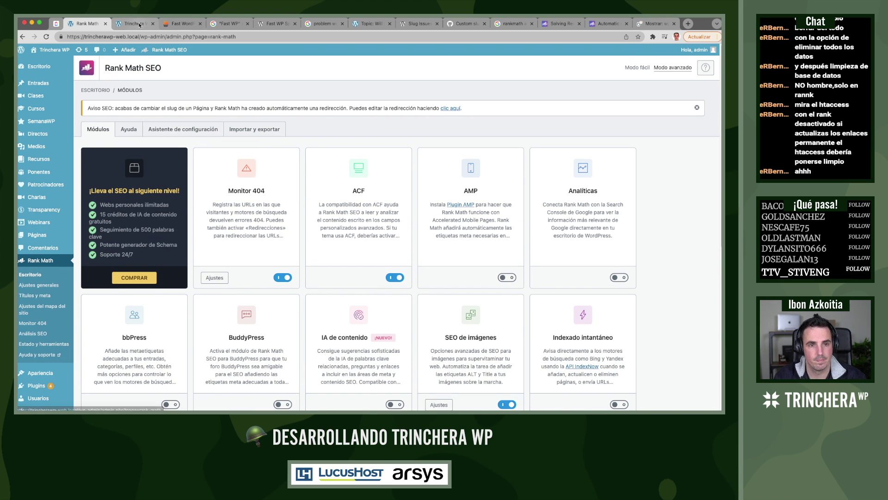
{"action": "left_click", "coordinate": [138, 36]}
{"action": "key", "text": "Return"}
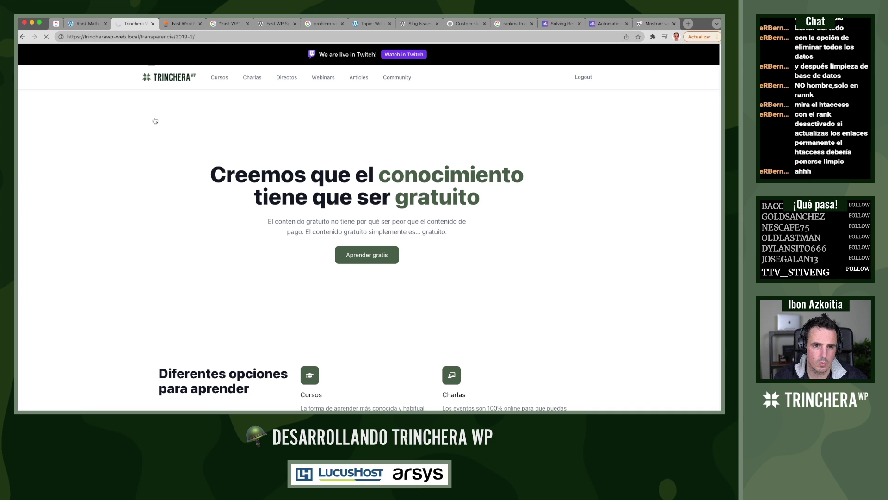
{"action": "key", "text": "ctrl+shift+Tab"}
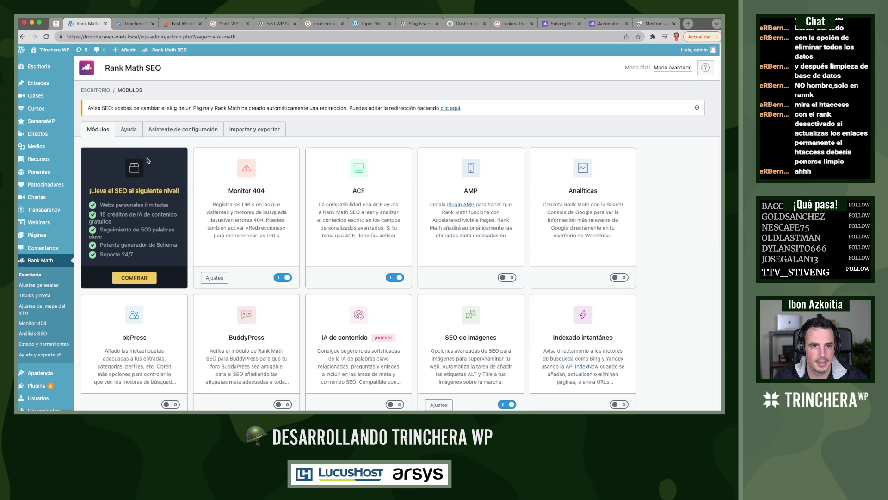
Deactivate the Rank Math SEO plugin from the list of installed plugins
{"action": "left_click", "coordinate": [37, 386]}
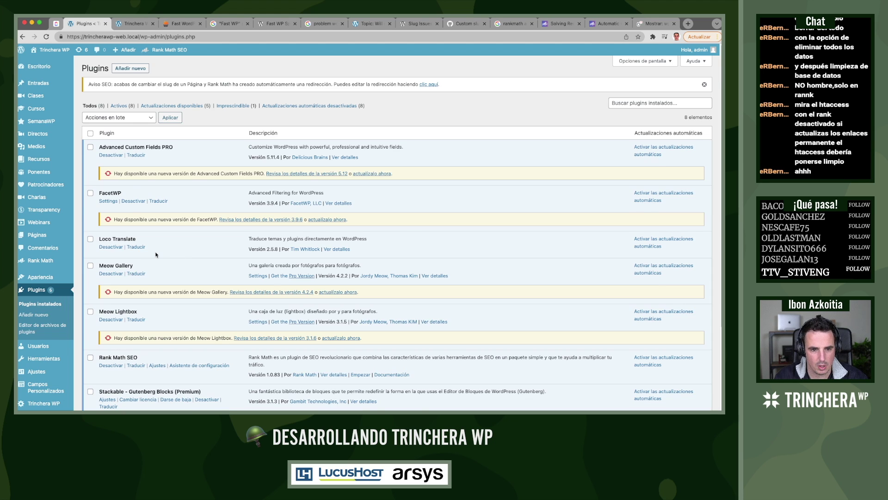
{"action": "scroll", "coordinate": [158, 260], "scroll_direction": "down", "scroll_amount": 5}
{"action": "left_click", "coordinate": [111, 255]}
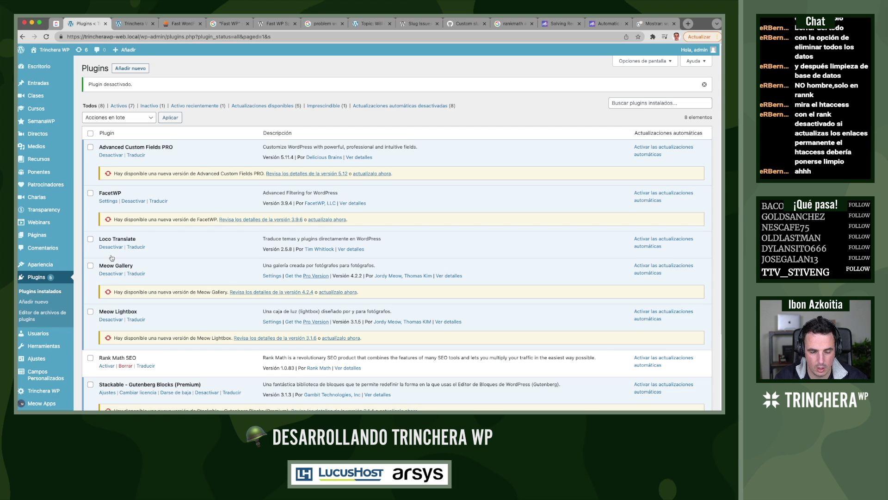
{"action": "scroll", "coordinate": [114, 259], "scroll_direction": "down", "scroll_amount": 4}
{"action": "left_click", "coordinate": [125, 274]}
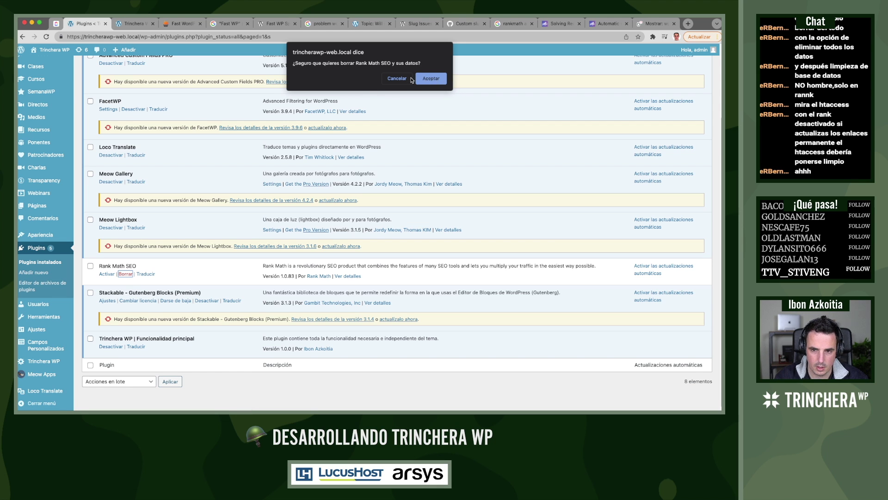
{"action": "left_click", "coordinate": [411, 79]}
Switch to Finder, open the public folder's .htaccess in Visual Studio Code, review its rewrite and redirect rules down to the end, and close it
{"action": "key", "text": "super+Tab"}
{"action": "key", "text": "super+Tab"}
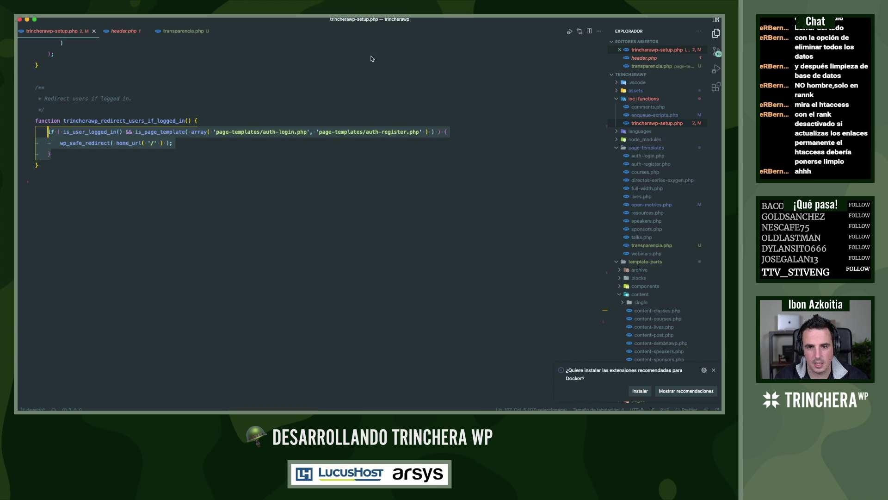
{"action": "key", "text": "super+Tab"}
{"action": "key", "text": "super+Tab"}
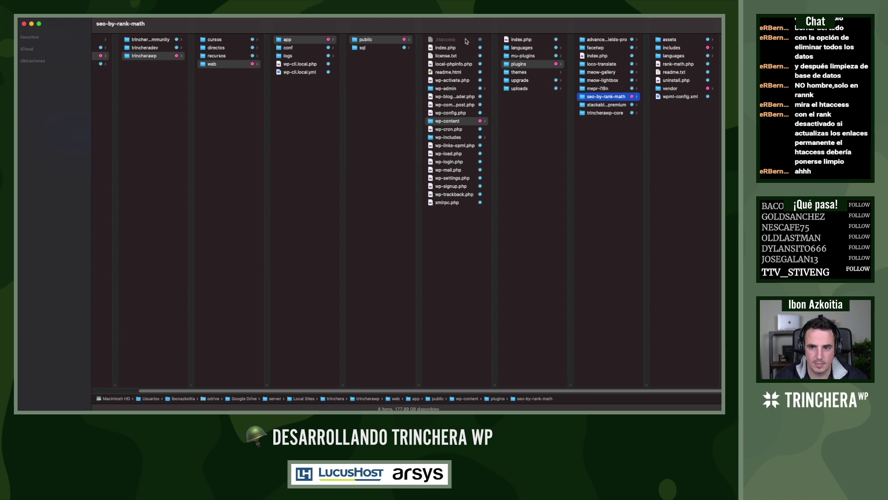
{"action": "left_click_drag", "start_coordinate": [467, 41], "coordinate": [233, 35]}
{"action": "key", "text": "super+Tab"}
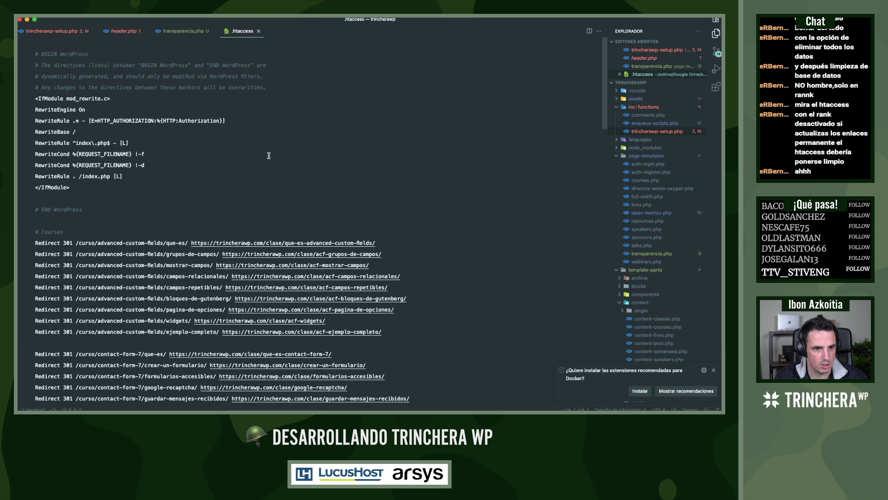
{"action": "scroll", "coordinate": [305, 168], "scroll_direction": "down", "scroll_amount": 5}
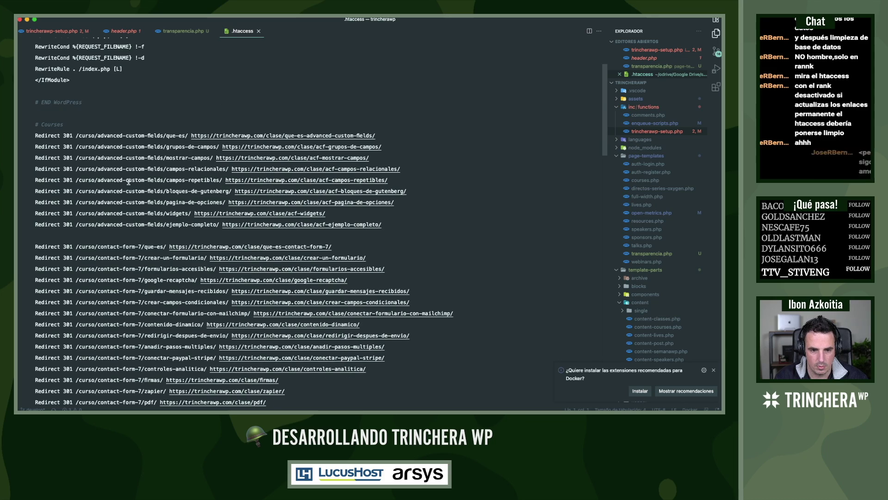
{"action": "scroll", "coordinate": [309, 180], "scroll_direction": "down", "scroll_amount": 15}
{"action": "scroll", "coordinate": [122, 180], "scroll_direction": "down", "scroll_amount": 3}
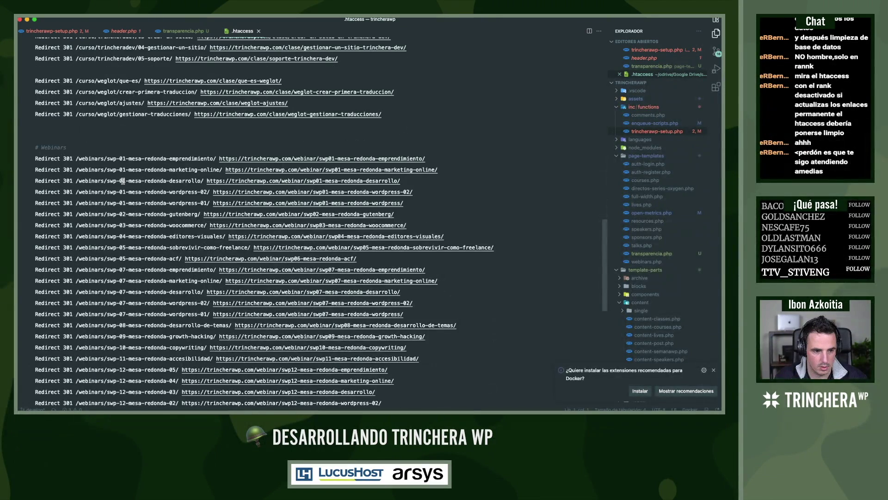
{"action": "scroll", "coordinate": [122, 181], "scroll_direction": "down", "scroll_amount": 5}
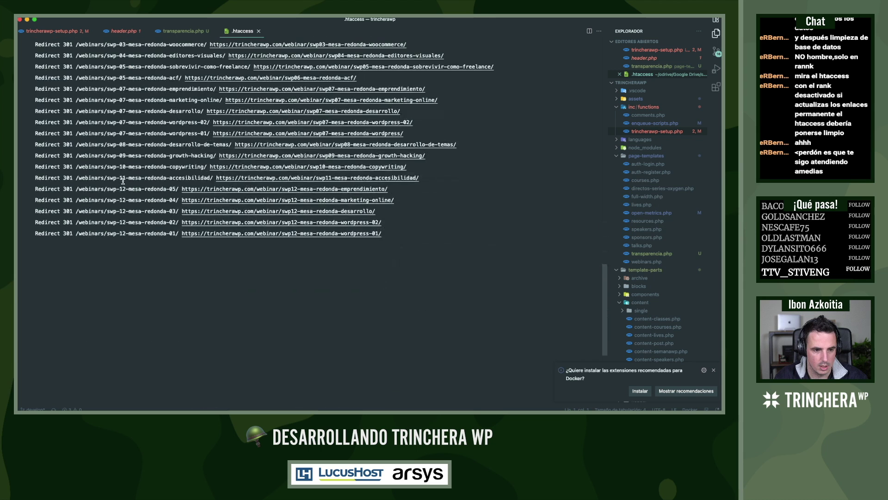
{"action": "key", "text": "super+w"}
Switch back to Chrome and delete the Rank Math SEO plugin together with its data
{"action": "key", "text": "super+Tab"}
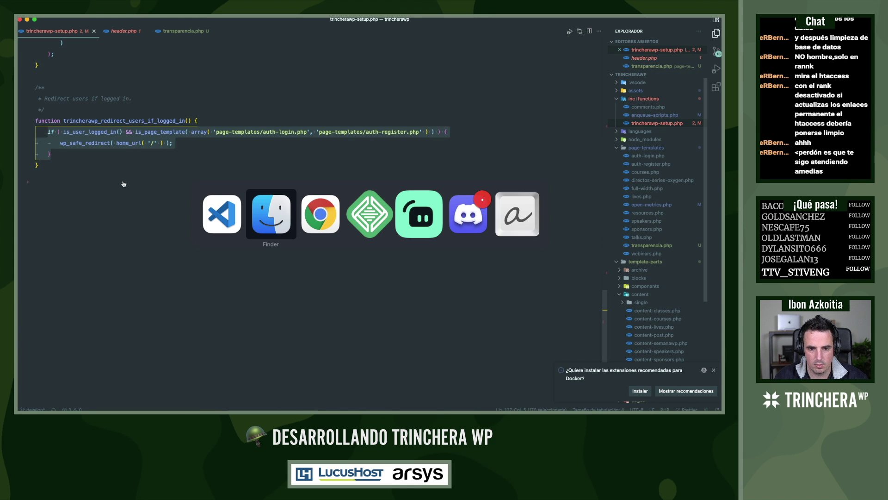
{"action": "key", "text": "super+Tab"}
{"action": "key", "text": "Tab"}
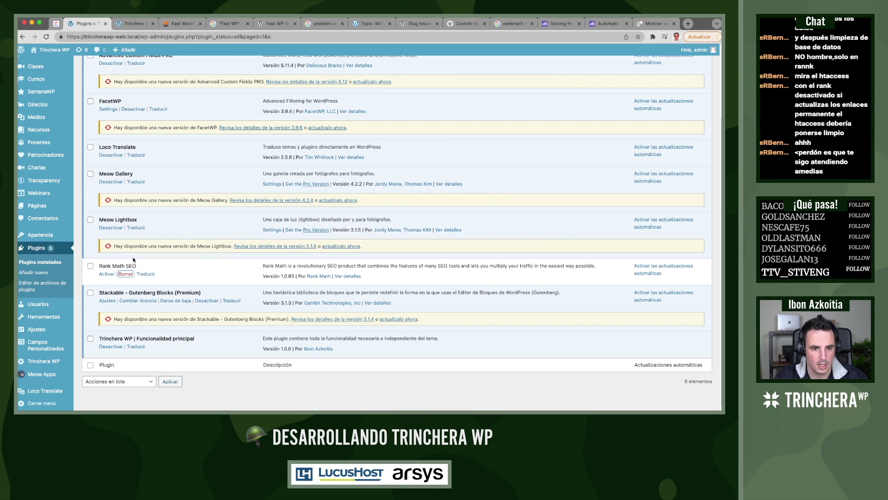
{"action": "left_click", "coordinate": [125, 274]}
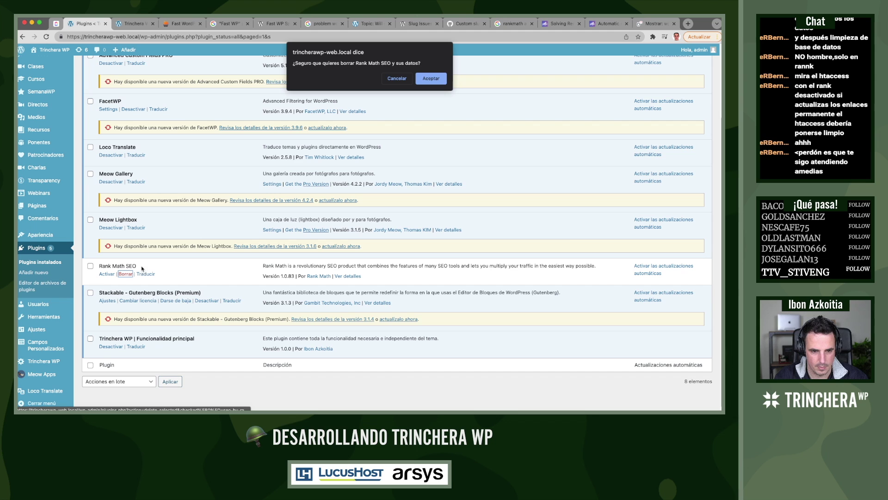
{"action": "left_click", "coordinate": [430, 79]}
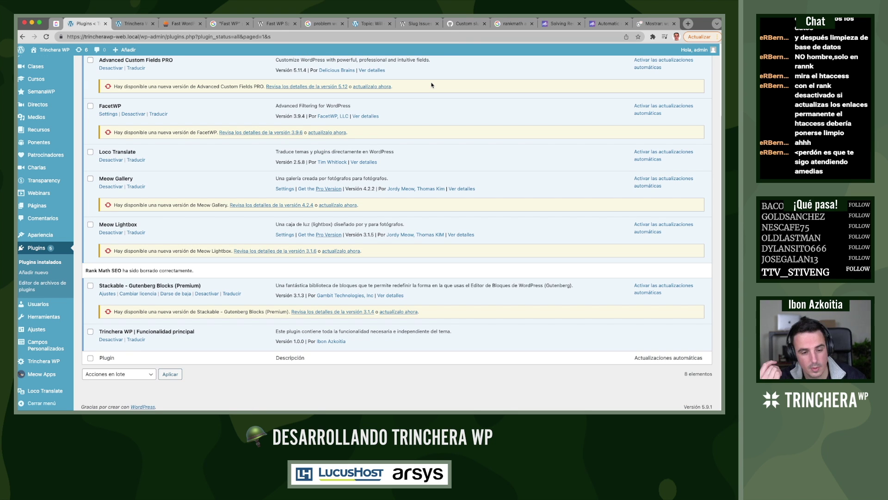
Retest the transparencia/2019-2/ page, and open the site's permalink settings in a separate tab
{"action": "left_click", "coordinate": [140, 24]}
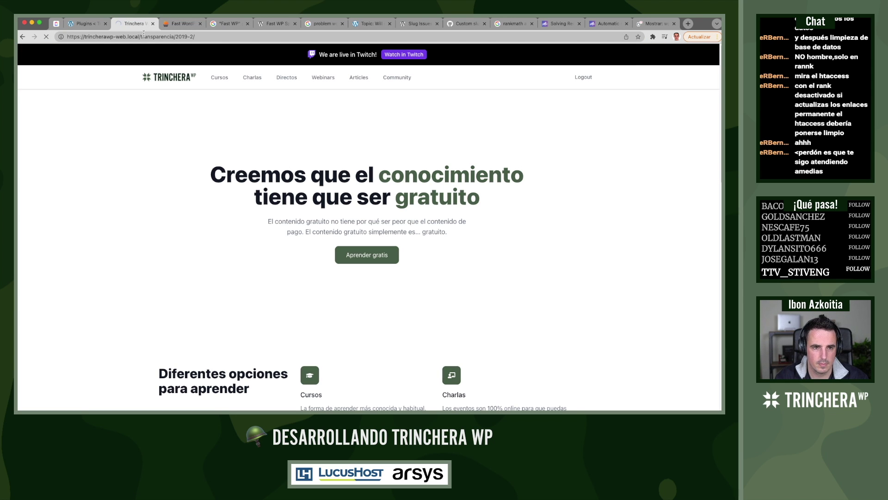
{"action": "left_click", "coordinate": [77, 24]}
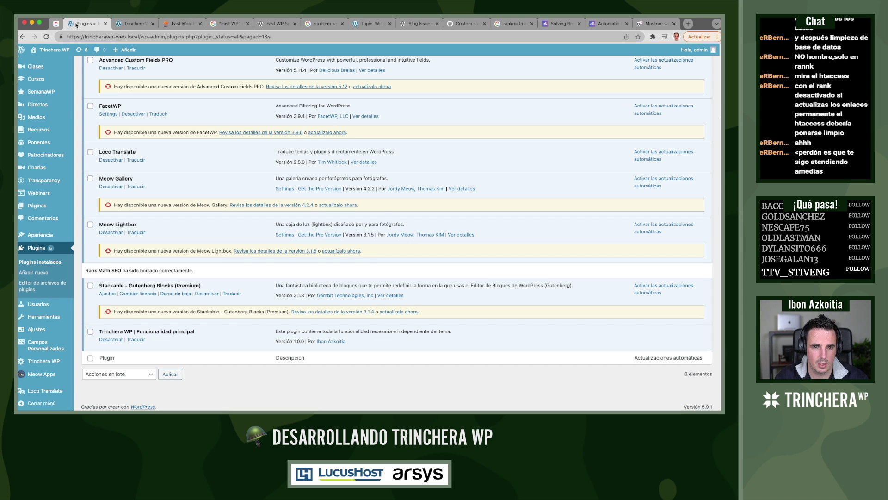
{"action": "mouse_move", "coordinate": [37, 329]}
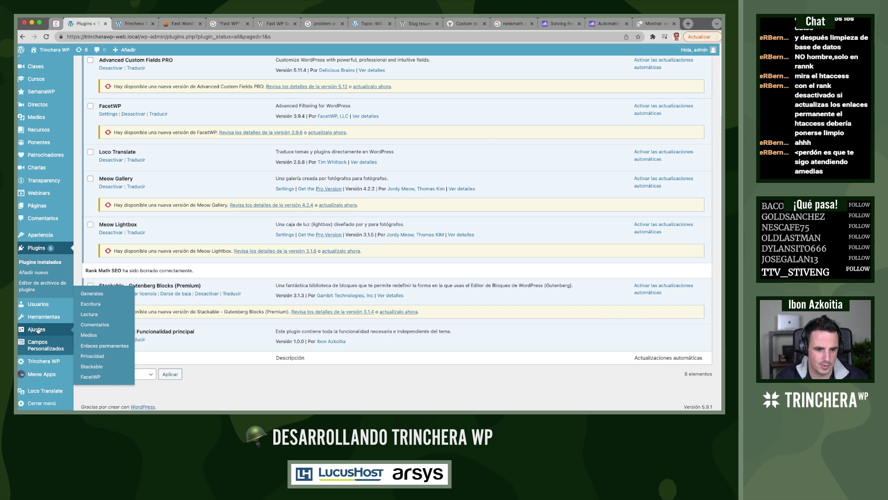
{"action": "left_click", "coordinate": [95, 345], "text": "super"}
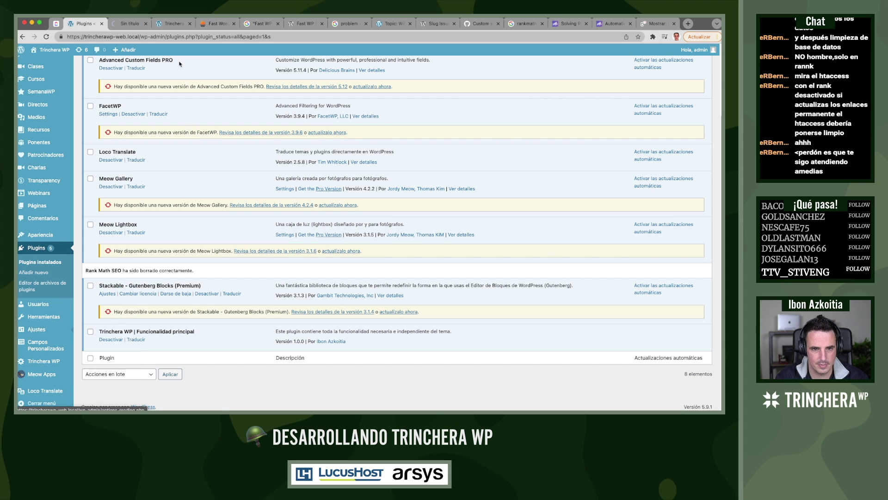
{"action": "left_click", "coordinate": [114, 23]}
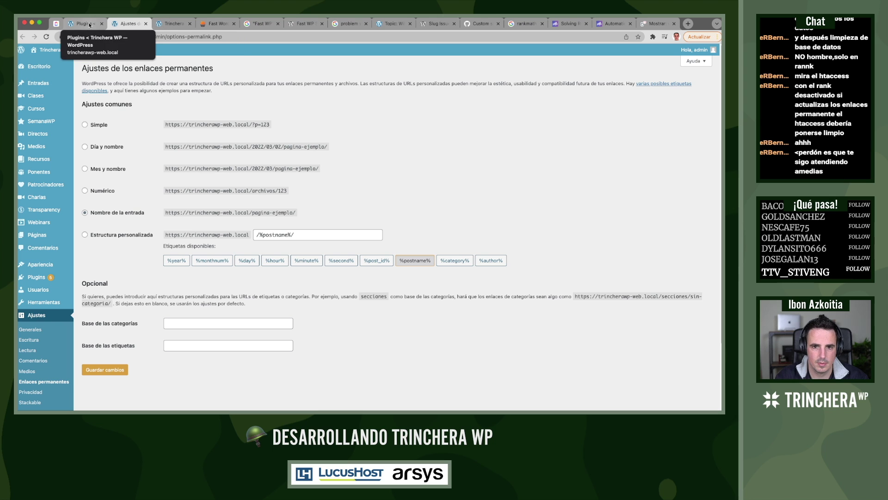
Close all the research tabs, keeping only the plugins, permalink settings and site front-end tabs
{"action": "middle_click", "coordinate": [222, 25]}
{"action": "middle_click", "coordinate": [222, 25]}
{"action": "middle_click", "coordinate": [222, 25]}
{"action": "middle_click", "coordinate": [220, 25]}
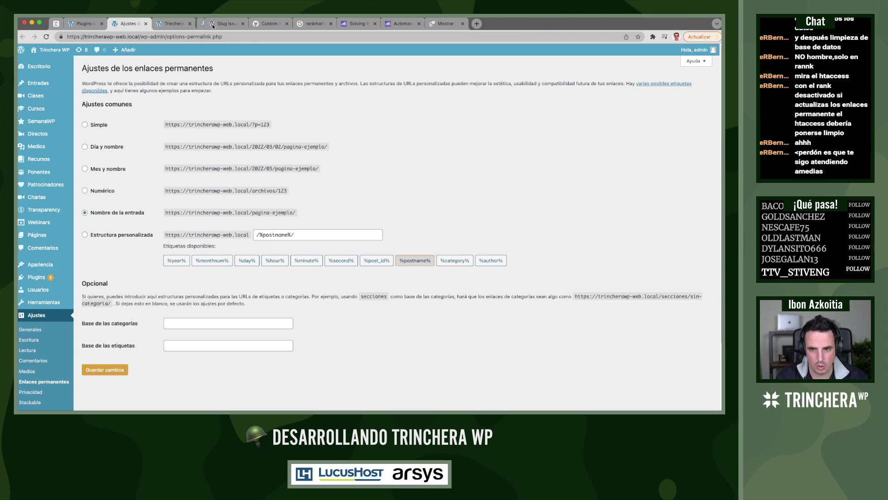
{"action": "middle_click", "coordinate": [219, 26]}
{"action": "middle_click", "coordinate": [217, 26]}
{"action": "middle_click", "coordinate": [215, 26]}
{"action": "middle_click", "coordinate": [213, 26]}
{"action": "middle_click", "coordinate": [213, 27]}
{"action": "middle_click", "coordinate": [213, 26]}
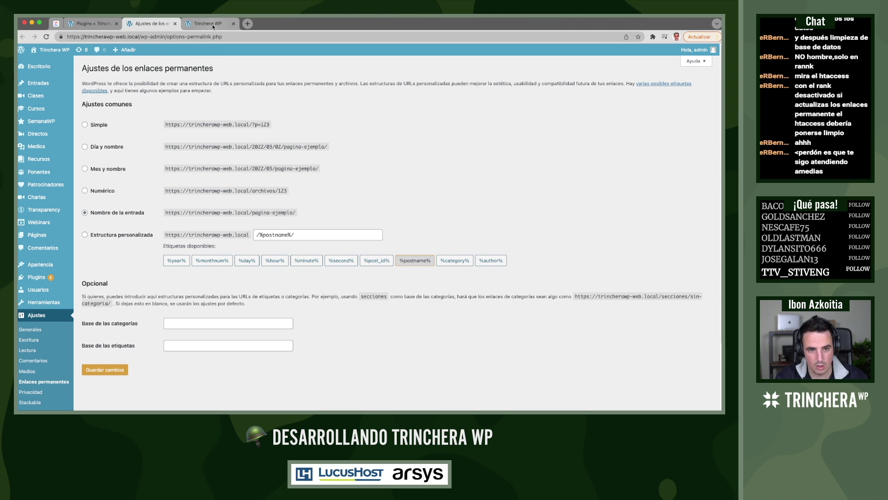
View the 2019 page under Transparencia in a new tab from the pages list, and return to the list
{"action": "left_click", "coordinate": [83, 24]}
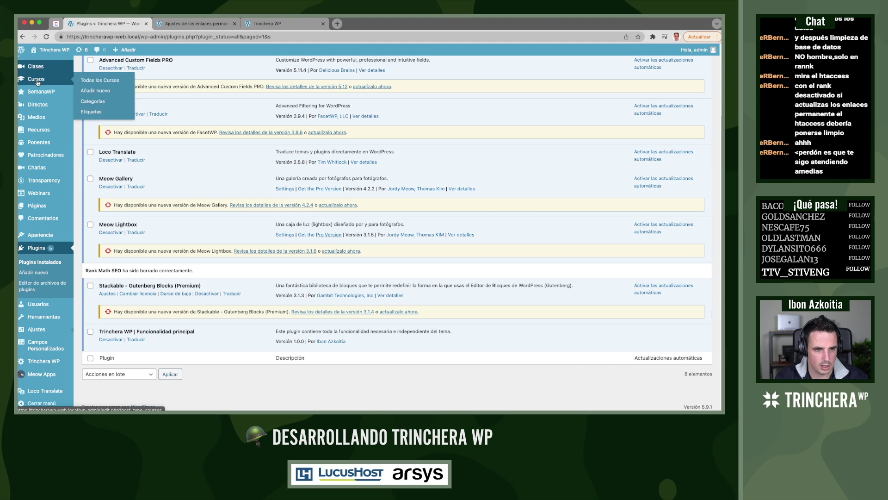
{"action": "mouse_move", "coordinate": [36, 158]}
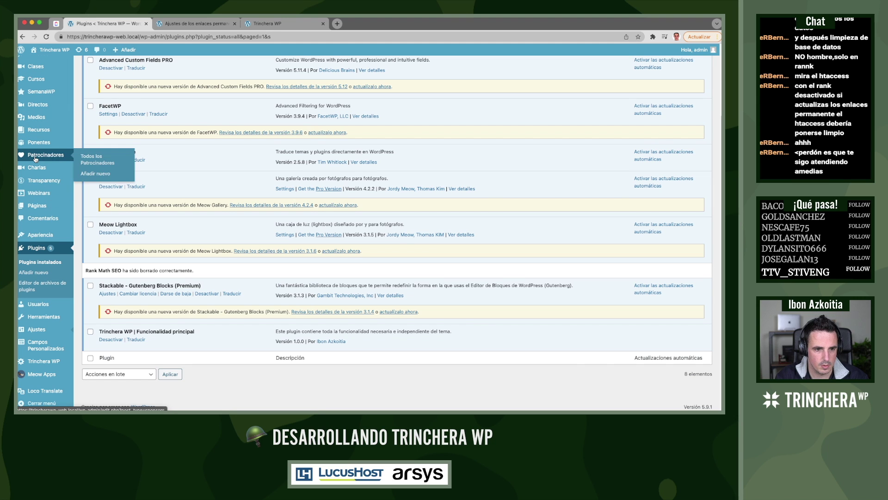
{"action": "left_click", "coordinate": [38, 208]}
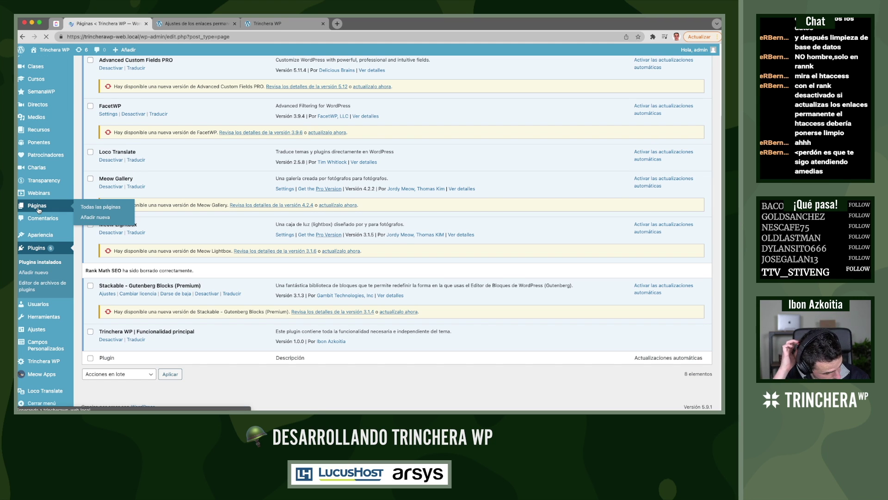
{"action": "scroll", "coordinate": [165, 242], "scroll_direction": "down", "scroll_amount": 5}
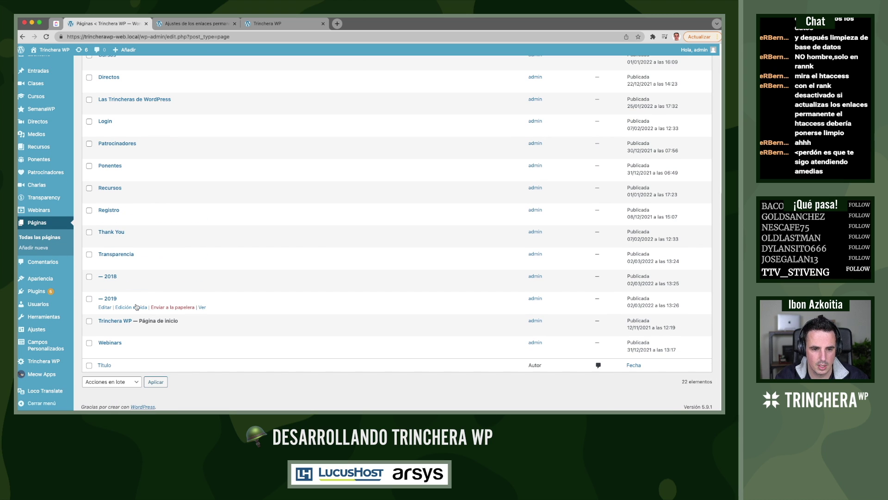
{"action": "left_click", "coordinate": [202, 307], "text": "super"}
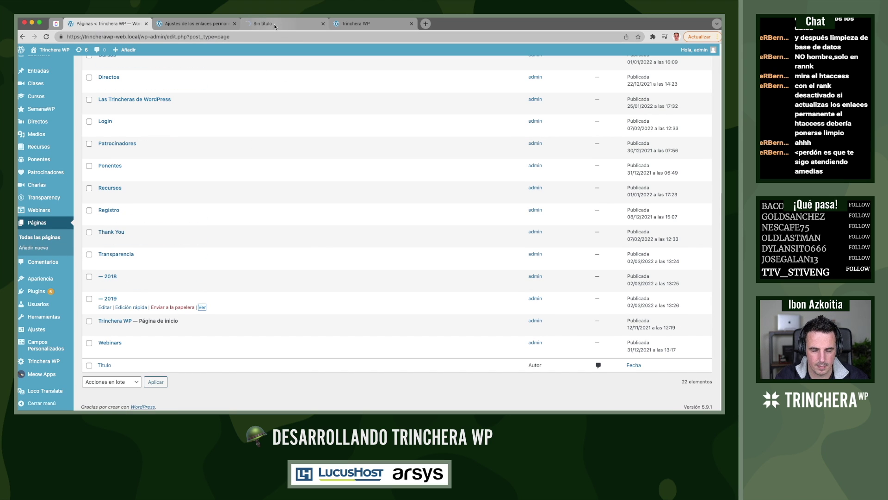
{"action": "left_click", "coordinate": [275, 24]}
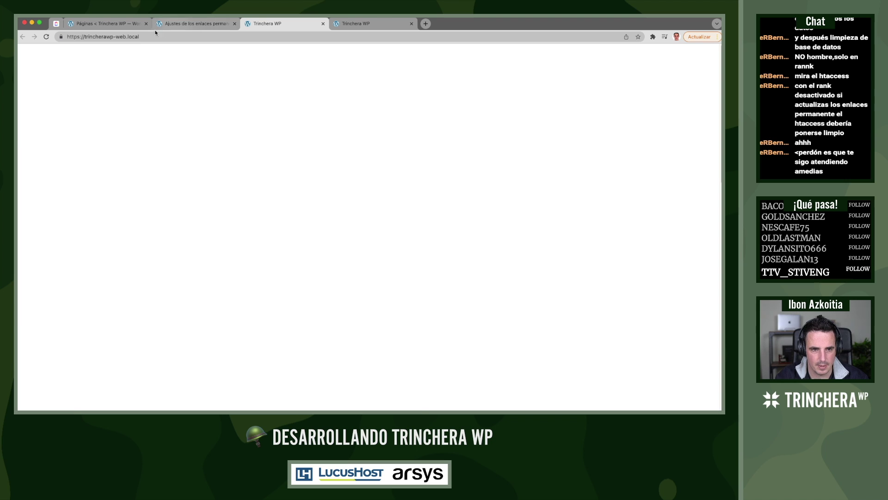
{"action": "left_click", "coordinate": [125, 25]}
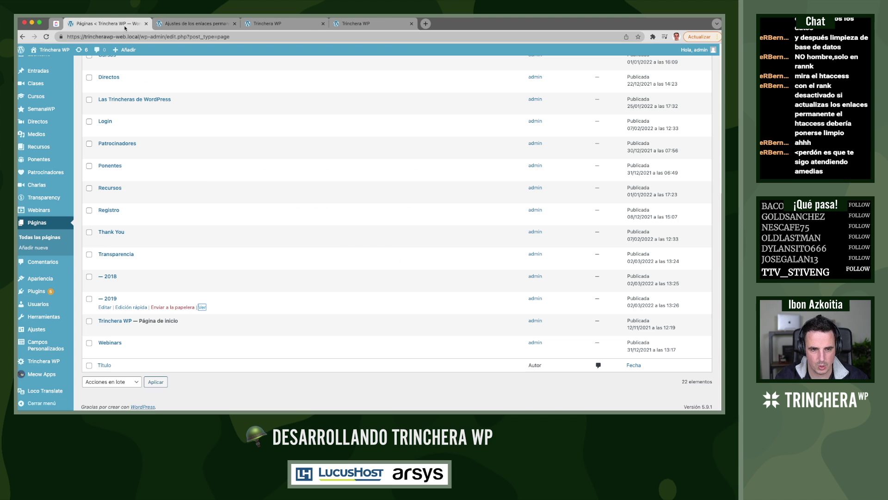
Review the remaining installed plugins, and return to the permalink settings page
{"action": "left_click", "coordinate": [31, 291]}
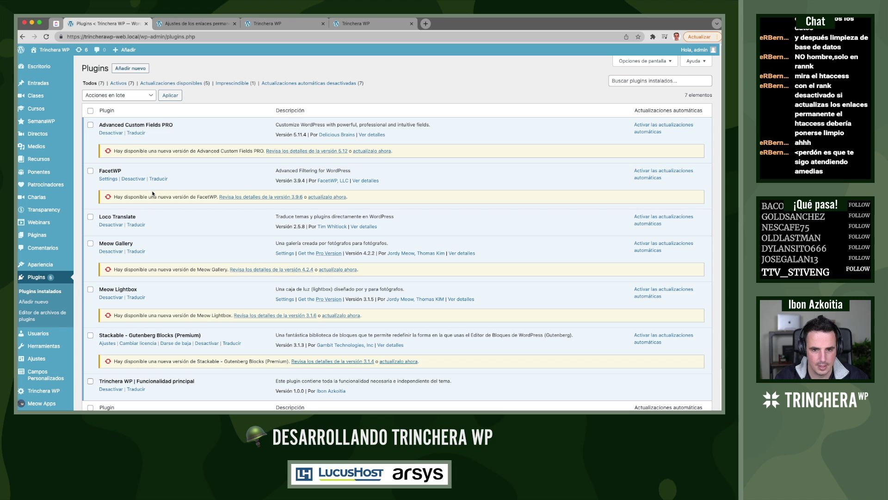
{"action": "scroll", "coordinate": [152, 192], "scroll_direction": "down", "scroll_amount": 3}
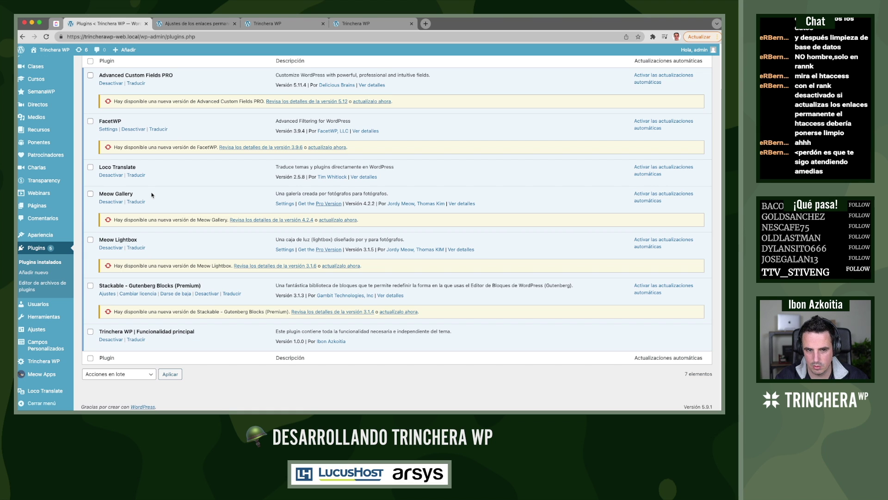
{"action": "left_click", "coordinate": [195, 24]}
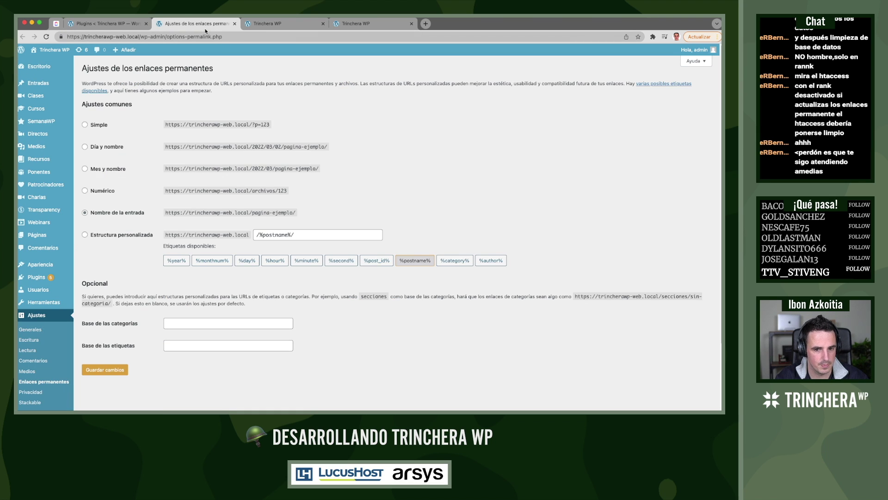
Switch to Local and open the Trinchera WP | Web site's database in Adminer
{"action": "left_click", "coordinate": [271, 23]}
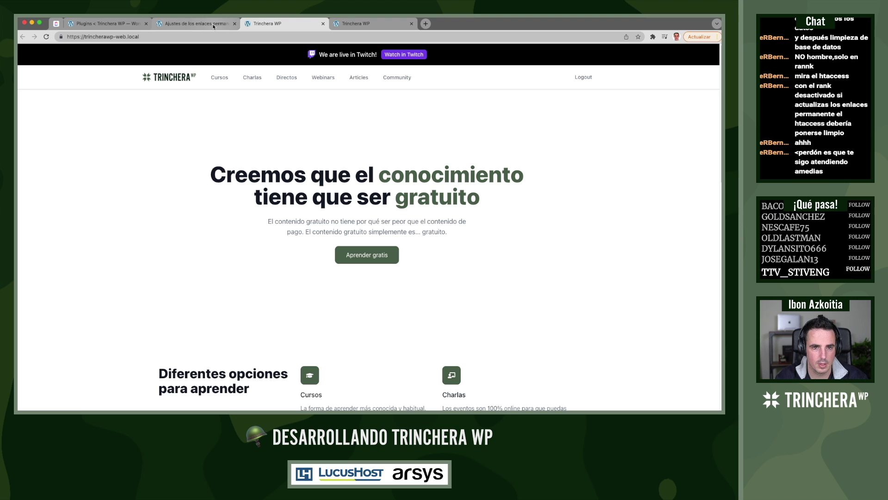
{"action": "key", "text": "super+Tab"}
{"action": "key", "text": "super+Tab"}
{"action": "key", "text": "super+Tab"}
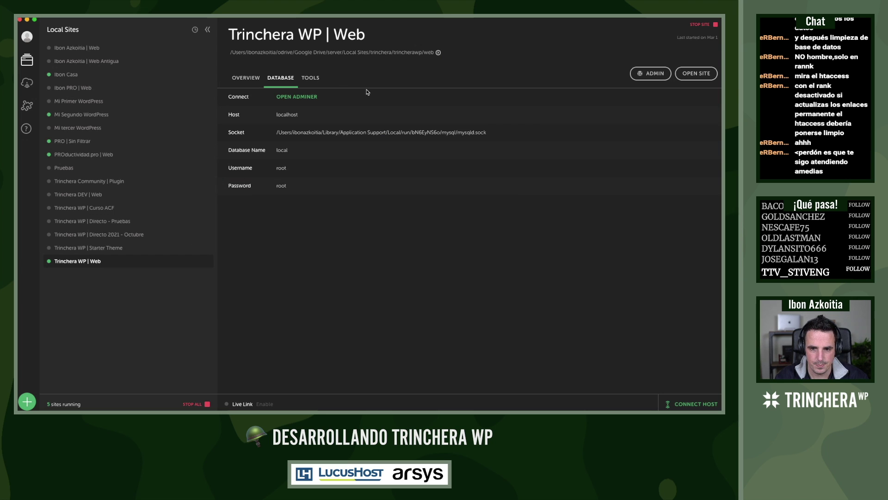
{"action": "left_click", "coordinate": [309, 95]}
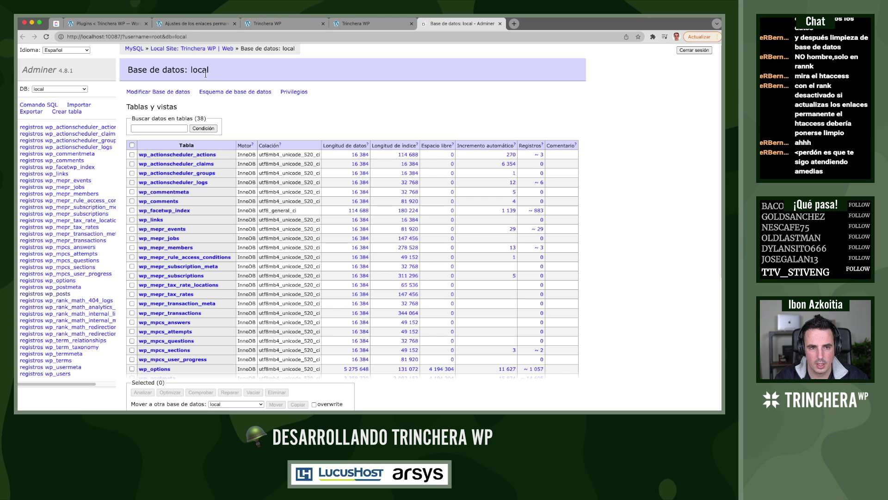
Search the data in all tables for 2019 and view the matching record in wp_rank_math_redirections
{"action": "left_click", "coordinate": [161, 127]}
{"action": "type", "text": "2019"}
{"action": "key", "text": "Return"}
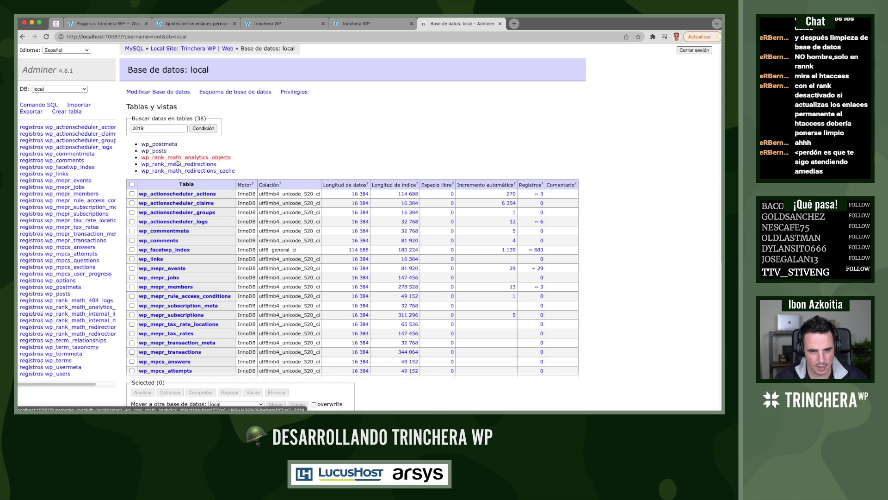
{"action": "left_click", "coordinate": [177, 164]}
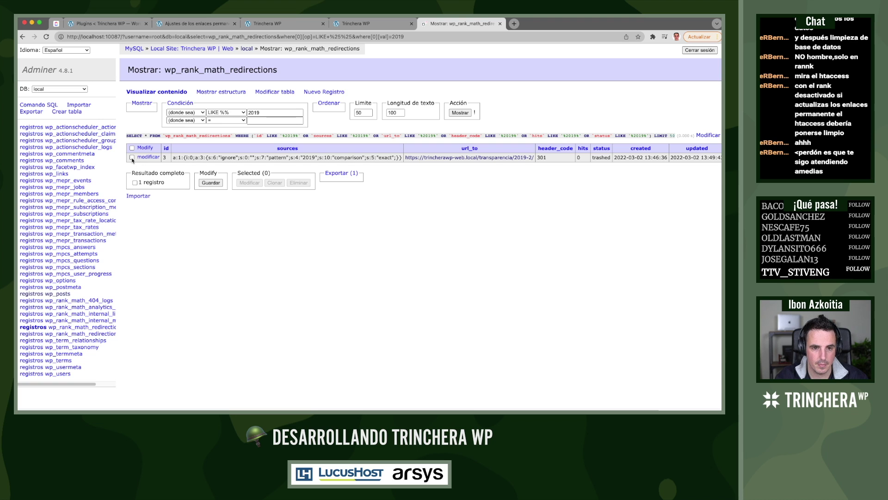
{"action": "key", "text": "super+Tab"}
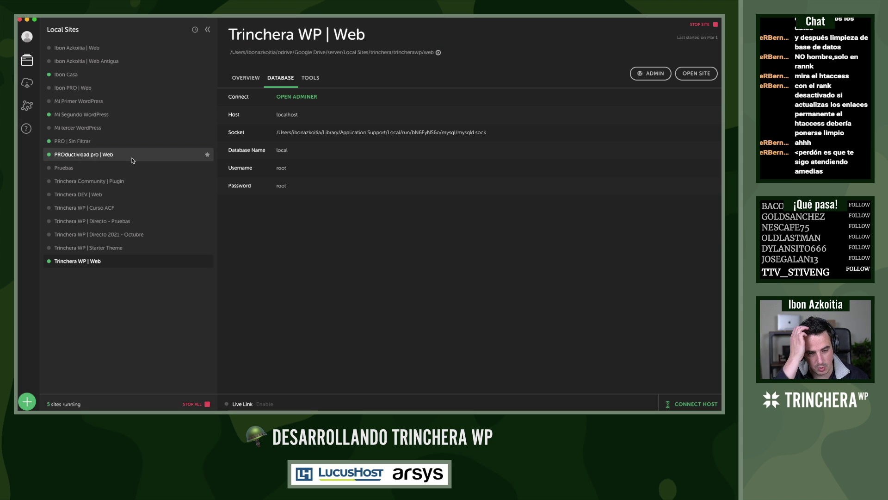
{"action": "key", "text": "super+Tab"}
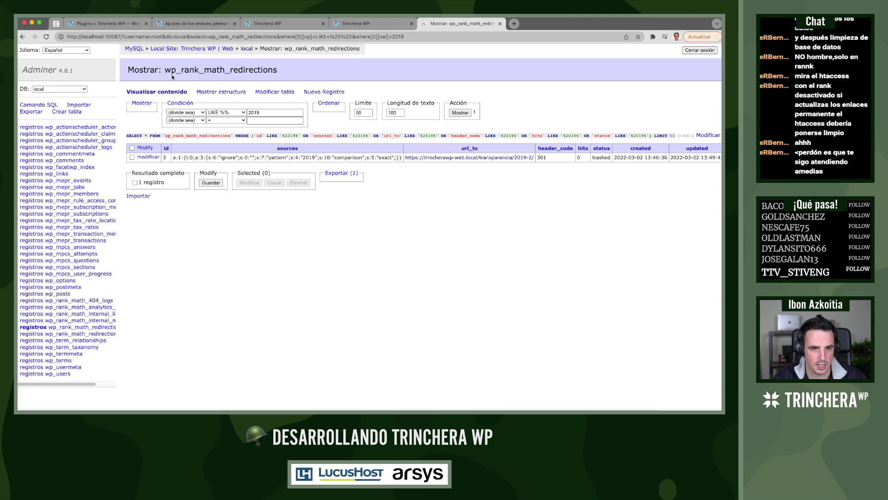
Return to the local database overview, search its tables for rankmath, and view the matching wp_postmeta record
{"action": "left_click", "coordinate": [241, 50]}
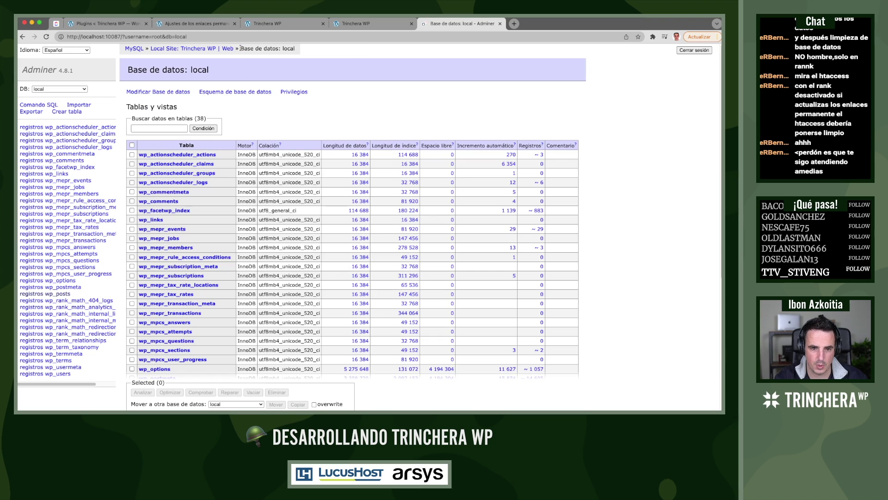
{"action": "left_click", "coordinate": [162, 127]}
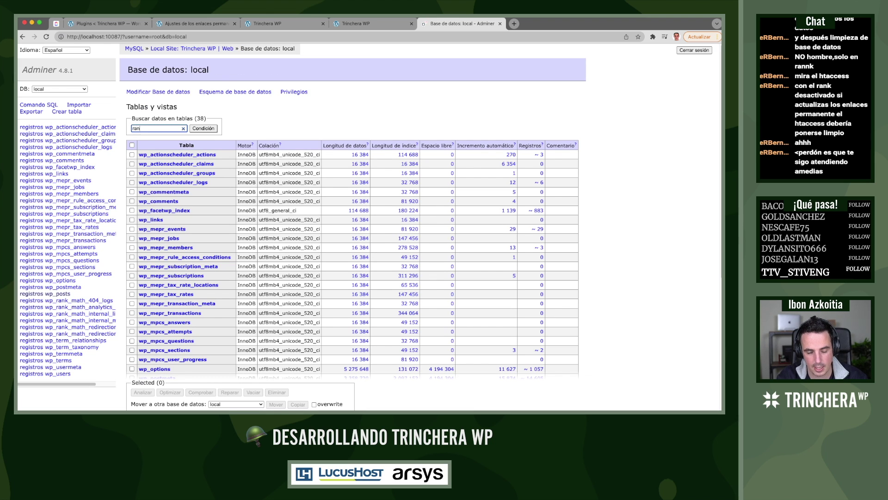
{"action": "type", "text": "rankmath"}
{"action": "key", "text": "Return"}
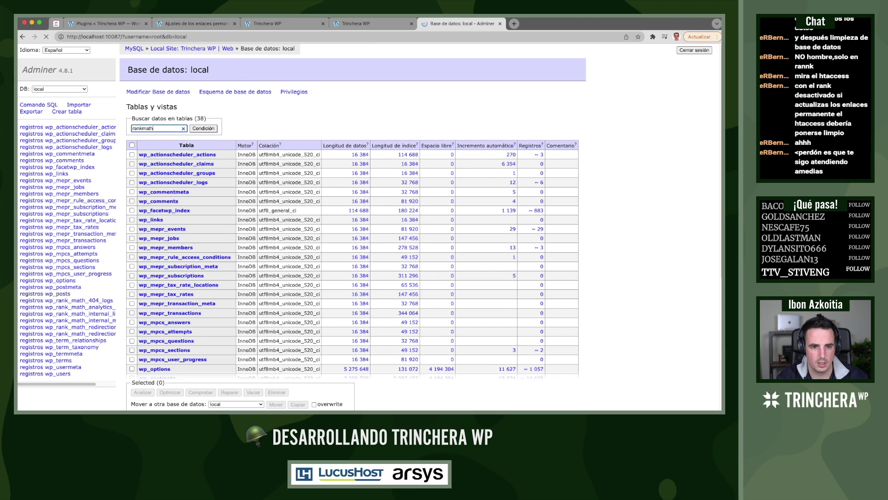
{"action": "left_click", "coordinate": [160, 143]}
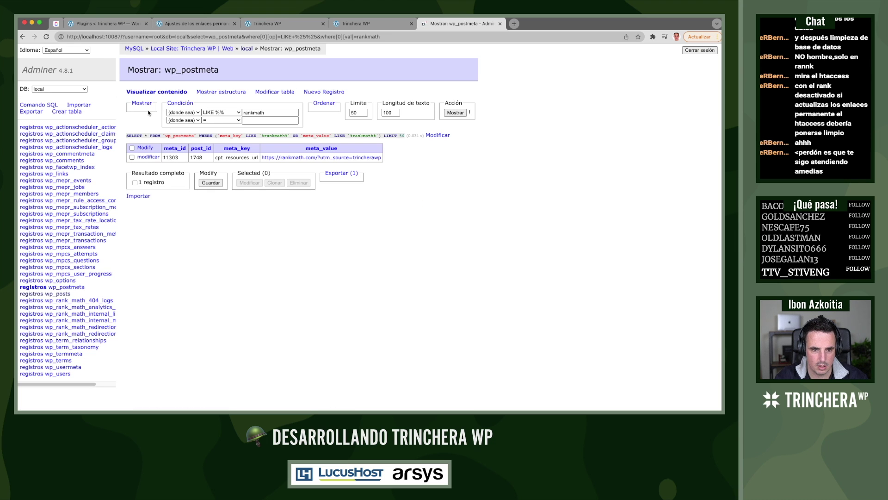
Search the local database's tables for rank_math and show the matching records in wp_actionscheduler_actions
{"action": "left_click", "coordinate": [22, 37]}
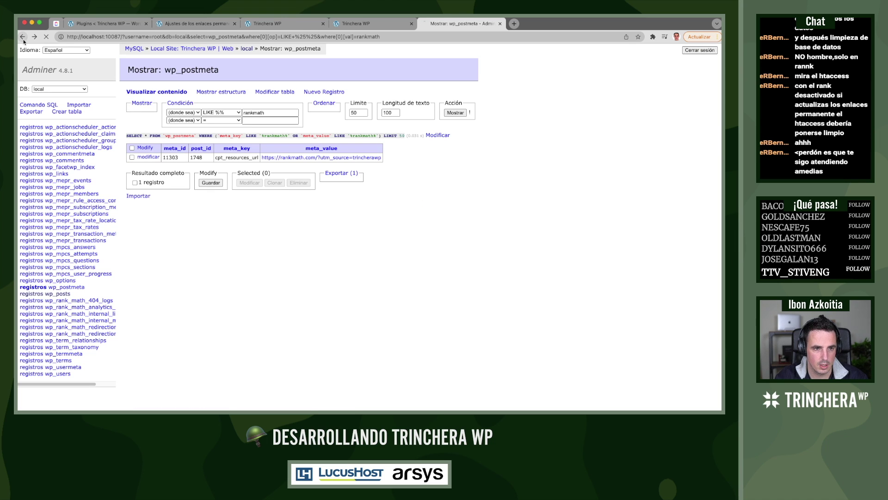
{"action": "left_click", "coordinate": [143, 128]}
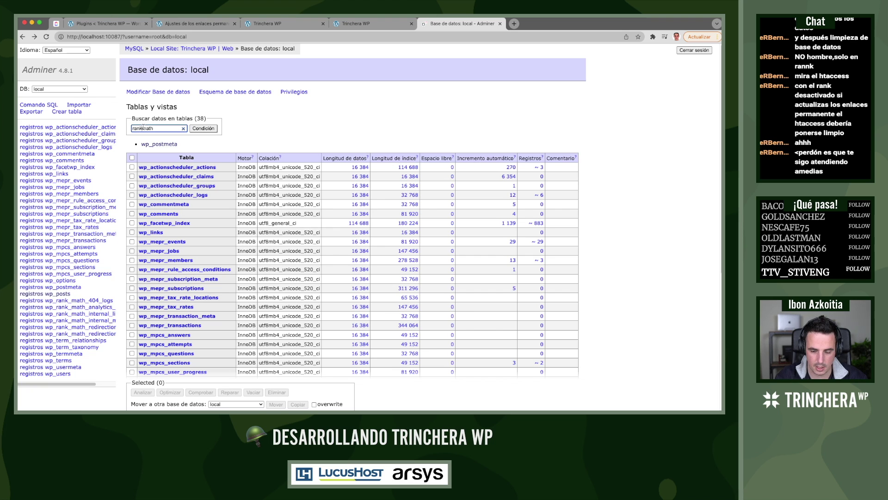
{"action": "type", "text": "_"}
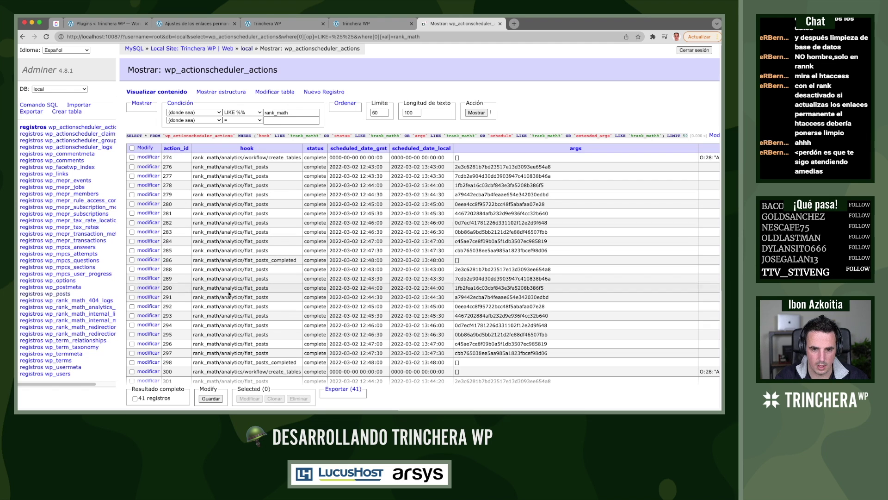
Check the permalink settings and the must-use plugins in WordPress, and return to the rank_math records in Adminer
{"action": "left_click", "coordinate": [196, 26]}
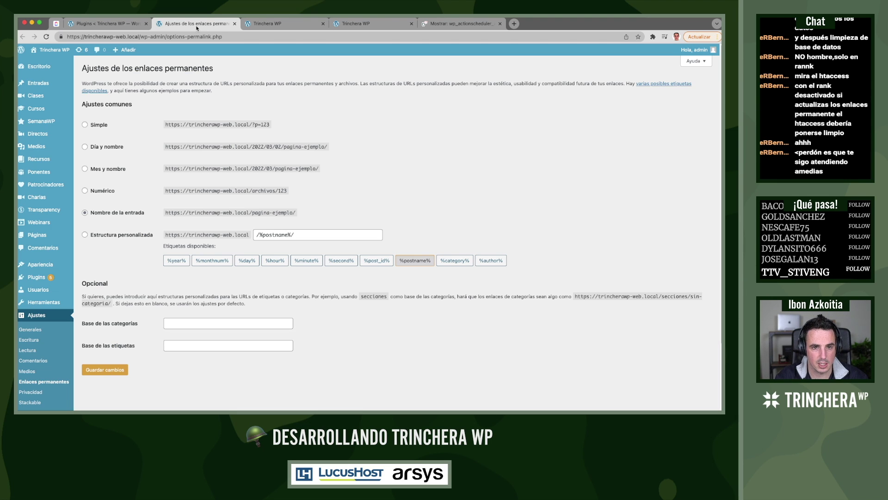
{"action": "left_click", "coordinate": [121, 23]}
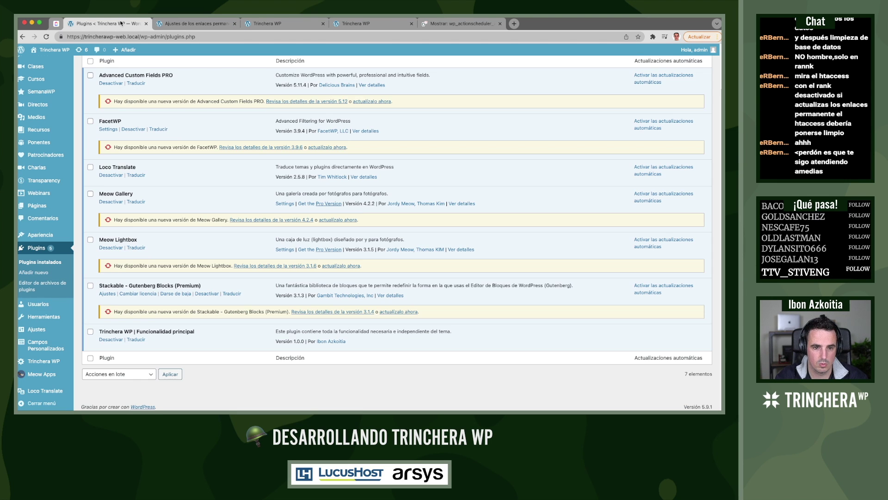
{"action": "scroll", "coordinate": [123, 142], "scroll_direction": "up", "scroll_amount": 2}
{"action": "left_click", "coordinate": [231, 83]}
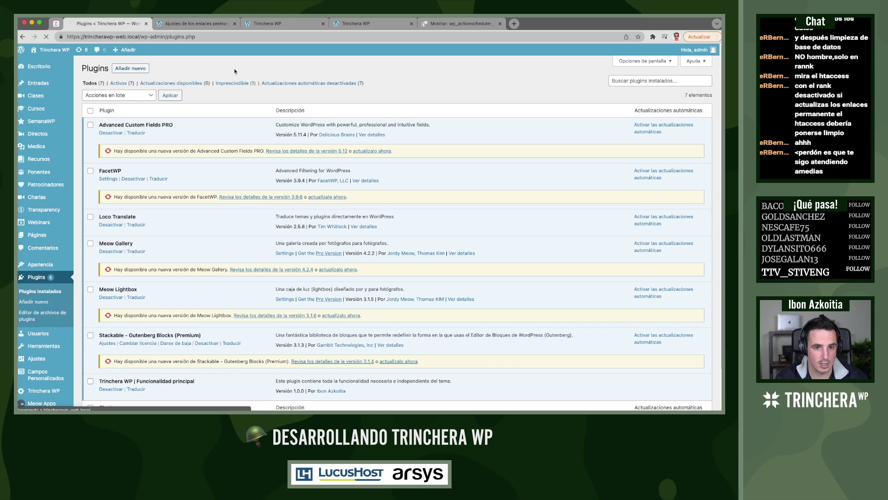
{"action": "left_click", "coordinate": [443, 27]}
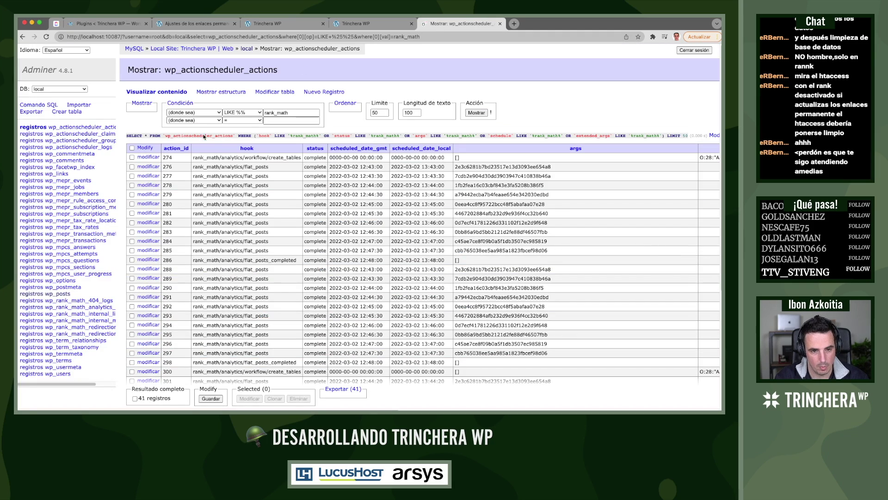
Delete all rank_math records from wp_actionscheduler_actions, and go back from the table view
{"action": "scroll", "coordinate": [204, 137], "scroll_direction": "down", "scroll_amount": 5}
{"action": "scroll", "coordinate": [138, 157], "scroll_direction": "up", "scroll_amount": 5}
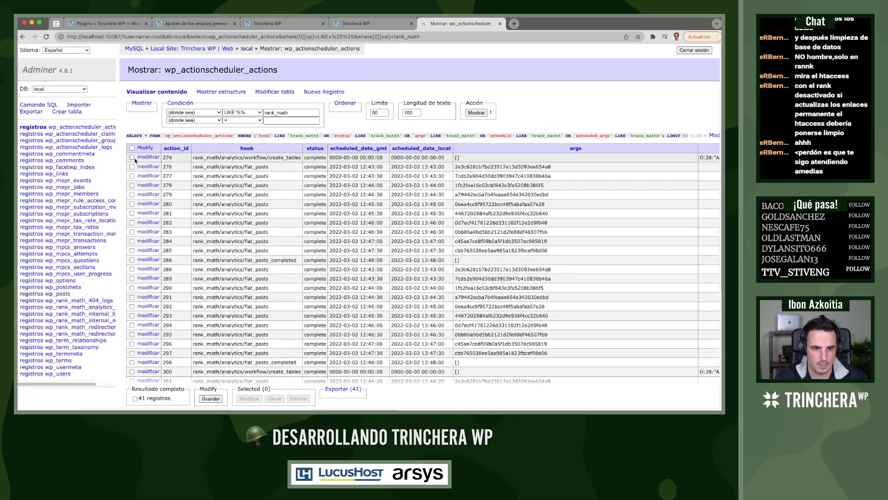
{"action": "left_click", "coordinate": [131, 148]}
{"action": "left_click", "coordinate": [298, 399]}
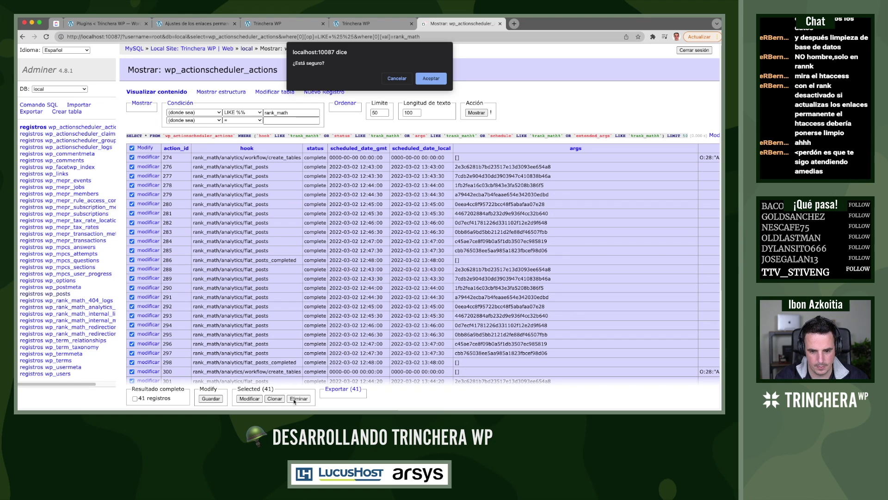
{"action": "left_click", "coordinate": [434, 73]}
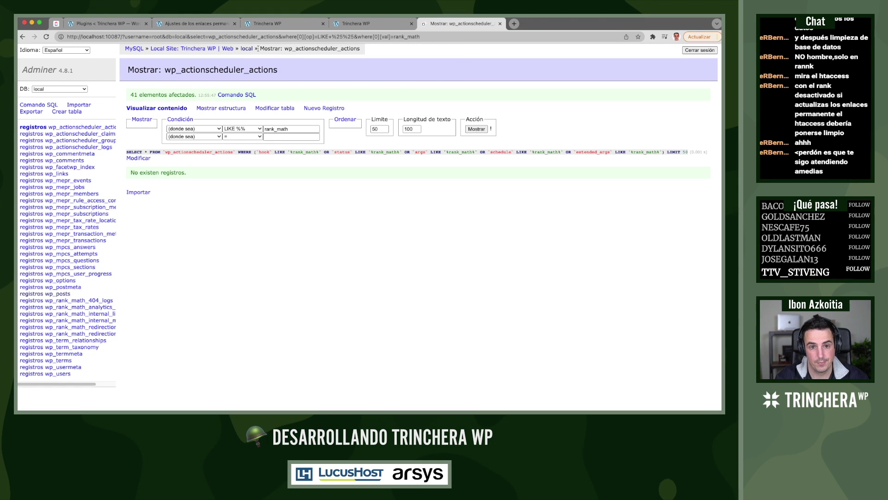
{"action": "left_click", "coordinate": [23, 37]}
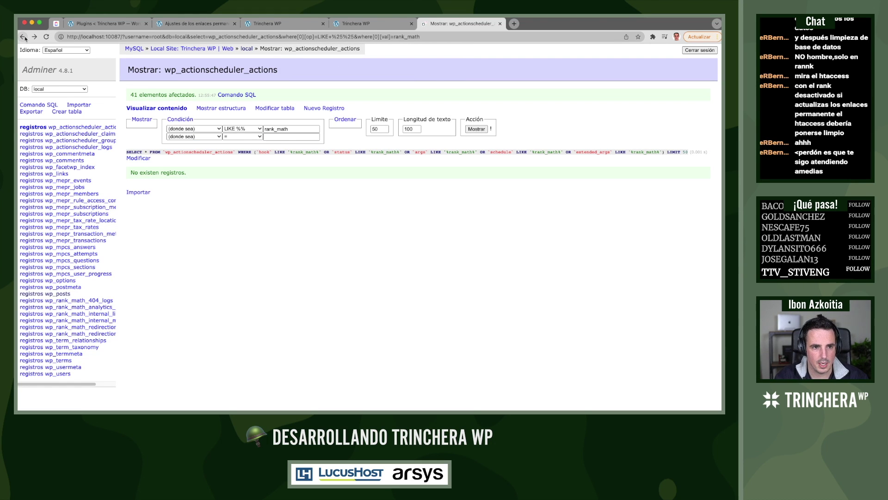
Delete the rank-math record from wp_actionscheduler_groups, and return to the rank_math search results
{"action": "left_click", "coordinate": [178, 151]}
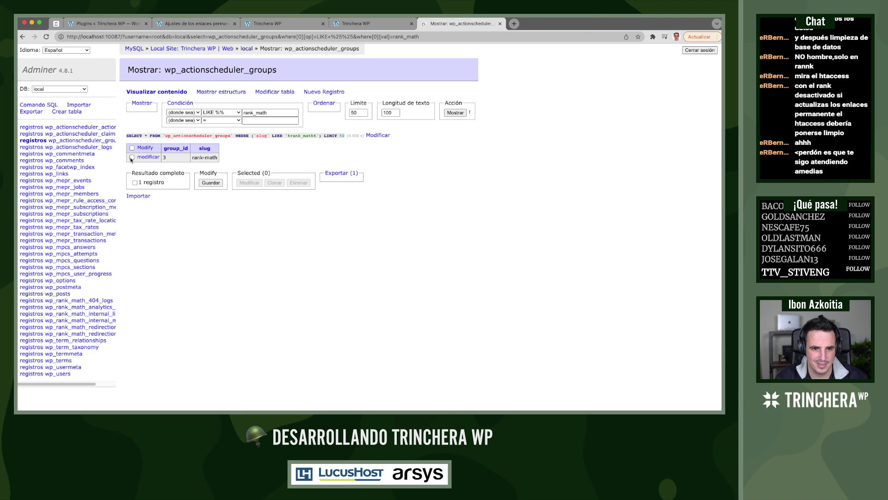
{"action": "left_click", "coordinate": [132, 157]}
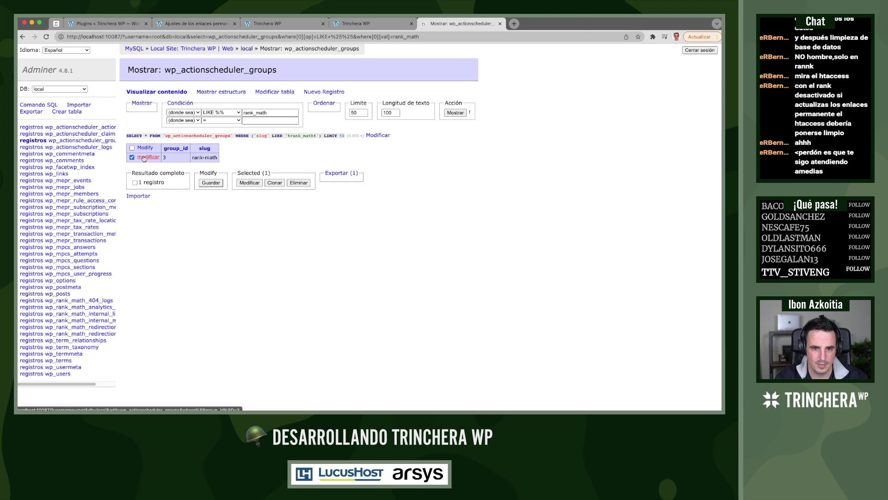
{"action": "left_click", "coordinate": [299, 183]}
{"action": "left_click", "coordinate": [434, 84]}
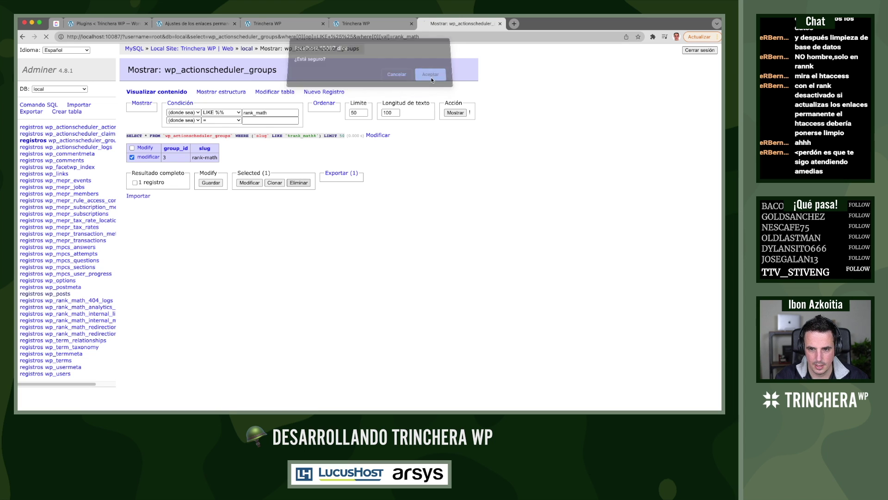
{"action": "left_click", "coordinate": [21, 38]}
{"action": "left_click", "coordinate": [22, 37]}
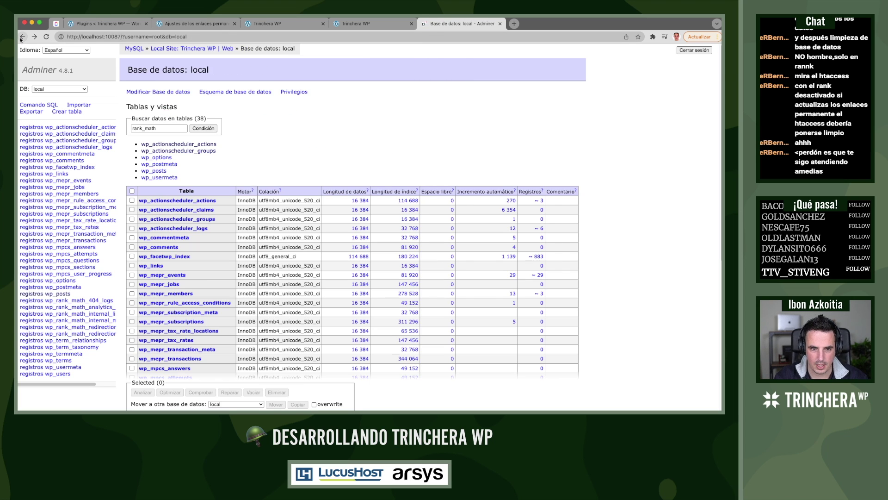
Delete the rank_math matches from wp_options, keeping the wp_user_roles and recently_activated rows
{"action": "left_click", "coordinate": [152, 158]}
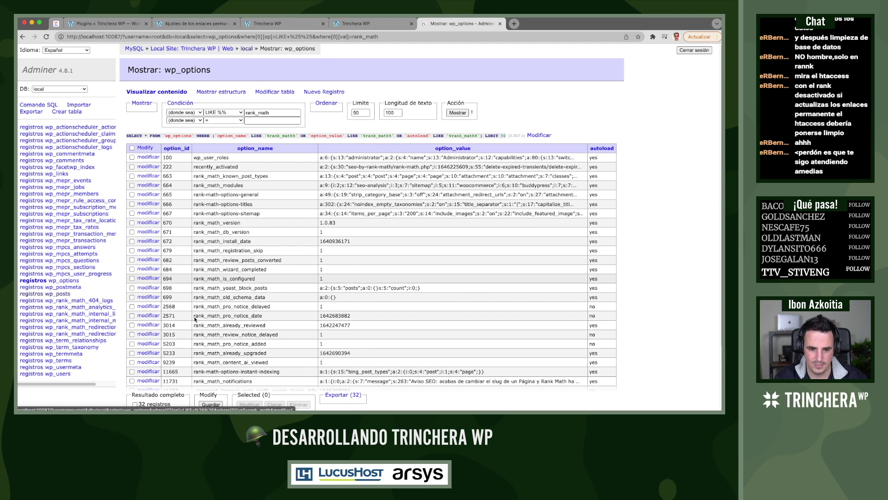
{"action": "scroll", "coordinate": [224, 261], "scroll_direction": "down", "scroll_amount": 1}
{"action": "scroll", "coordinate": [225, 262], "scroll_direction": "down", "scroll_amount": 1}
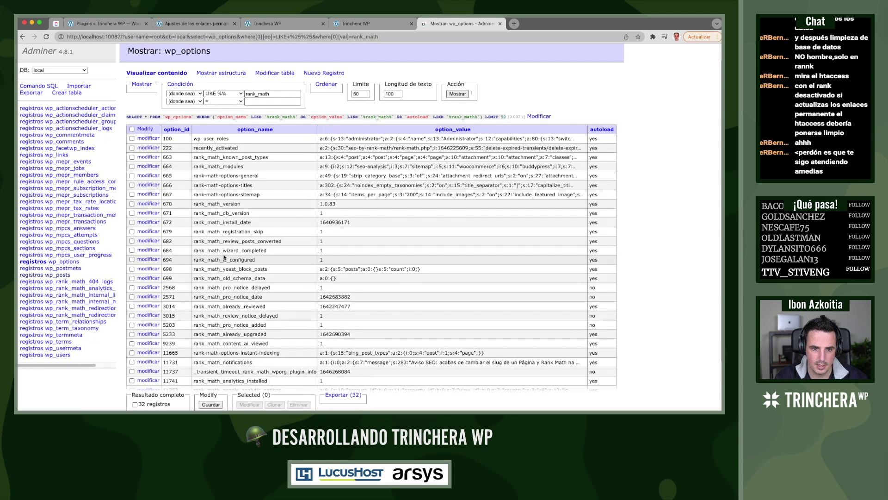
{"action": "scroll", "coordinate": [208, 291], "scroll_direction": "down", "scroll_amount": 4}
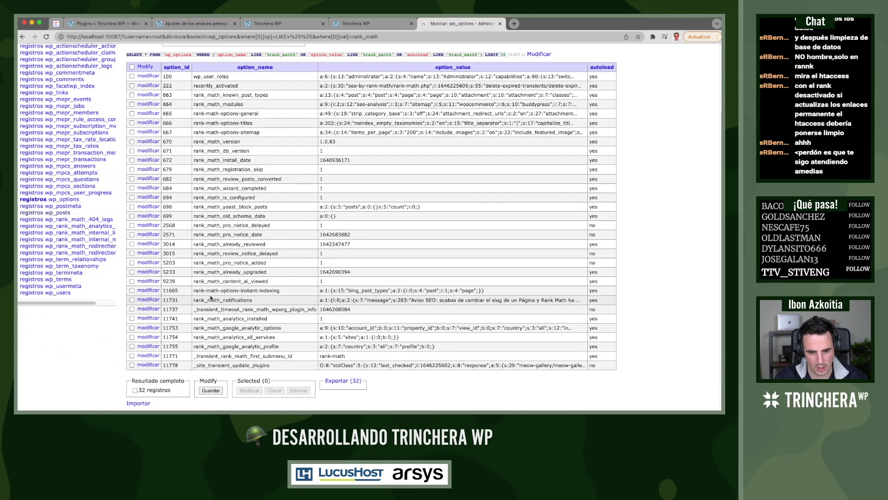
{"action": "scroll", "coordinate": [211, 318], "scroll_direction": "up", "scroll_amount": 3}
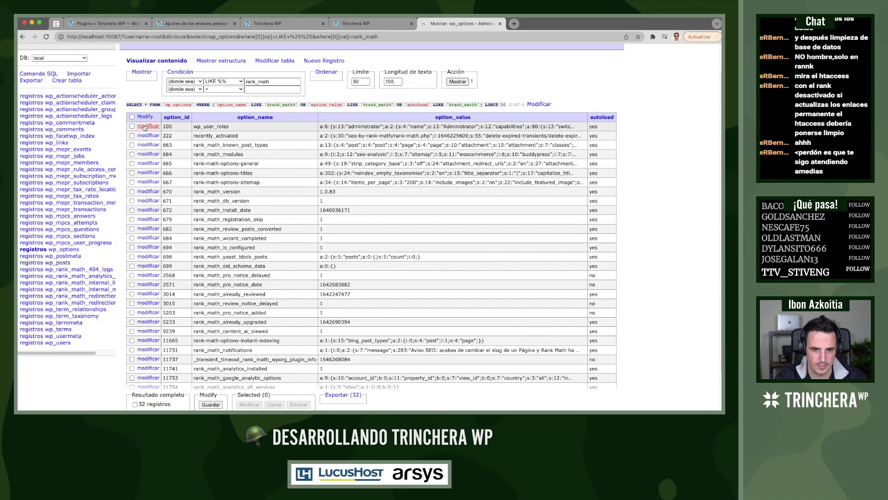
{"action": "left_click", "coordinate": [132, 116]}
{"action": "left_click", "coordinate": [132, 126]}
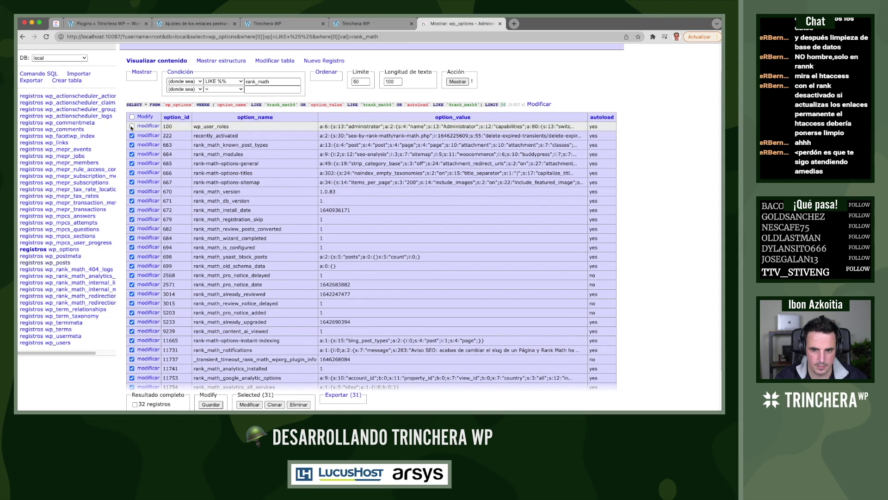
{"action": "left_click", "coordinate": [132, 136]}
{"action": "scroll", "coordinate": [275, 369], "scroll_direction": "down", "scroll_amount": 1}
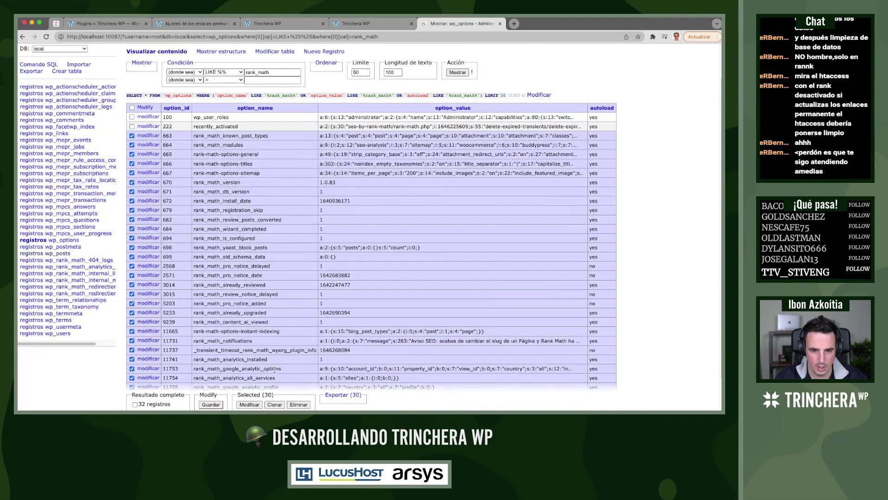
{"action": "left_click", "coordinate": [299, 404]}
{"action": "left_click", "coordinate": [430, 78]}
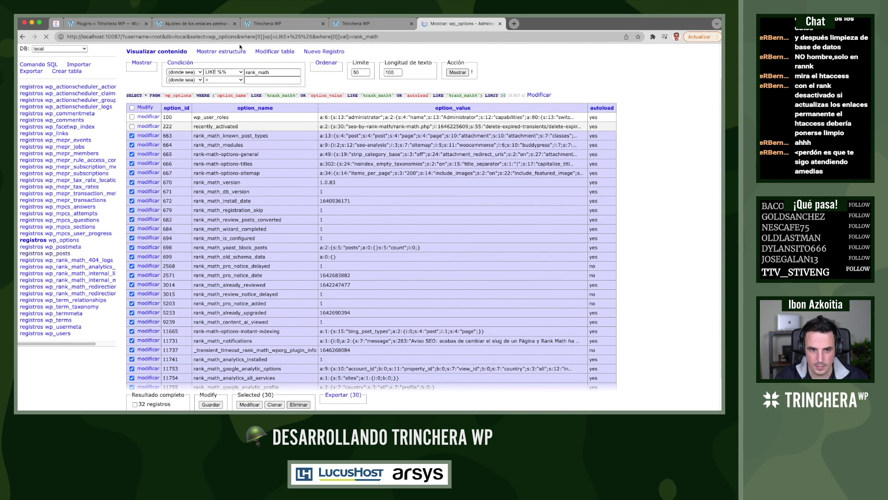
Open the rank_math matches in wp_postmeta from the search results and list them with a row limit of 5000
{"action": "left_click", "coordinate": [21, 37]}
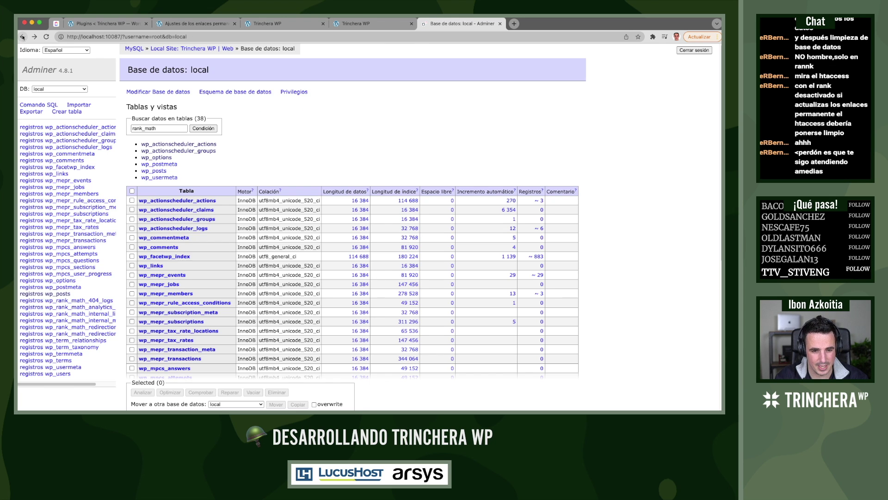
{"action": "left_click", "coordinate": [159, 164]}
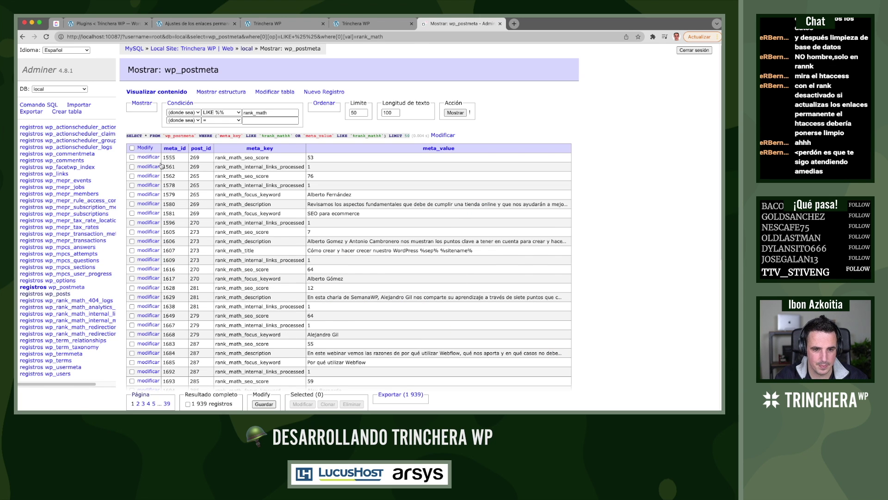
{"action": "scroll", "coordinate": [199, 278], "scroll_direction": "down", "scroll_amount": 5}
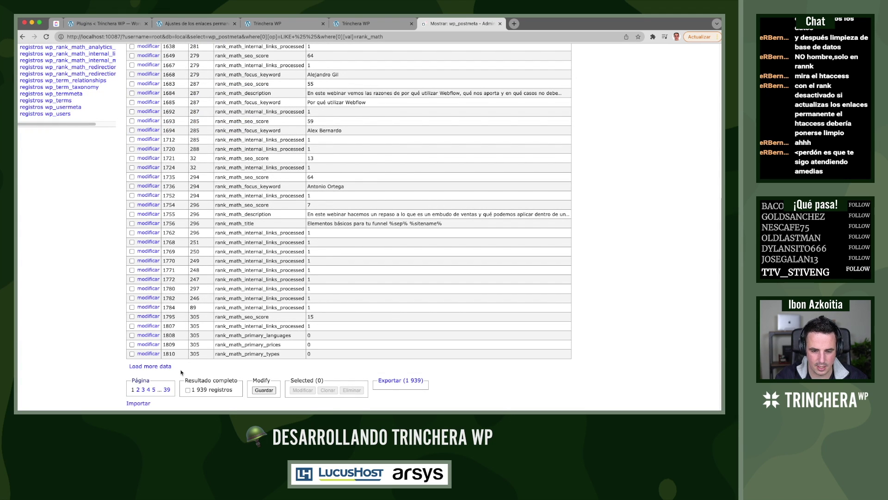
{"action": "scroll", "coordinate": [185, 361], "scroll_direction": "up", "scroll_amount": 5}
{"action": "scroll", "coordinate": [195, 343], "scroll_direction": "down", "scroll_amount": 5}
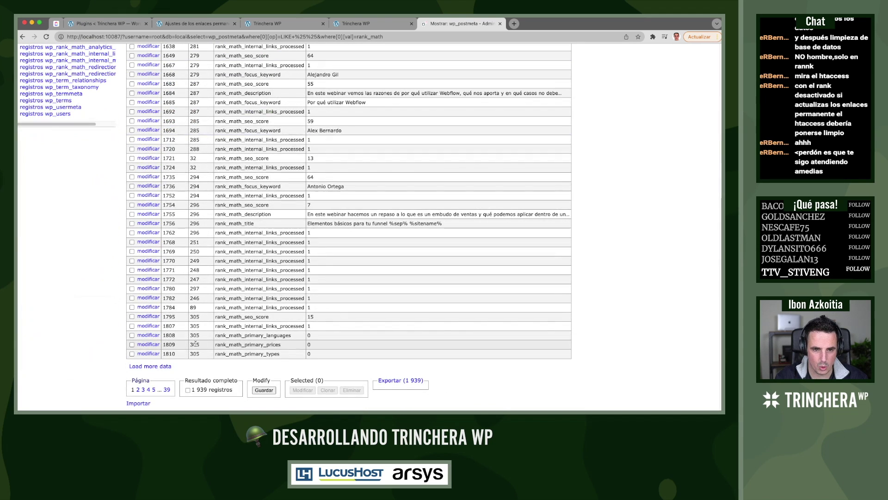
{"action": "left_click", "coordinate": [188, 391]}
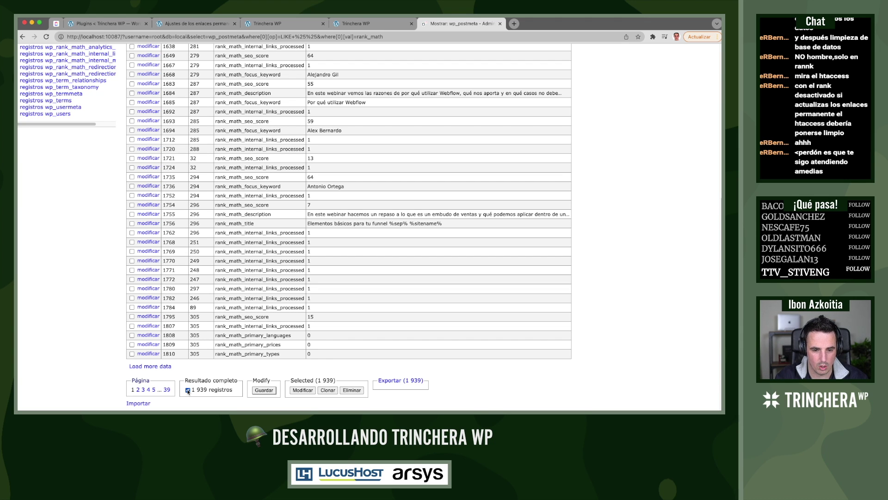
{"action": "scroll", "coordinate": [366, 111], "scroll_direction": "up", "scroll_amount": 5}
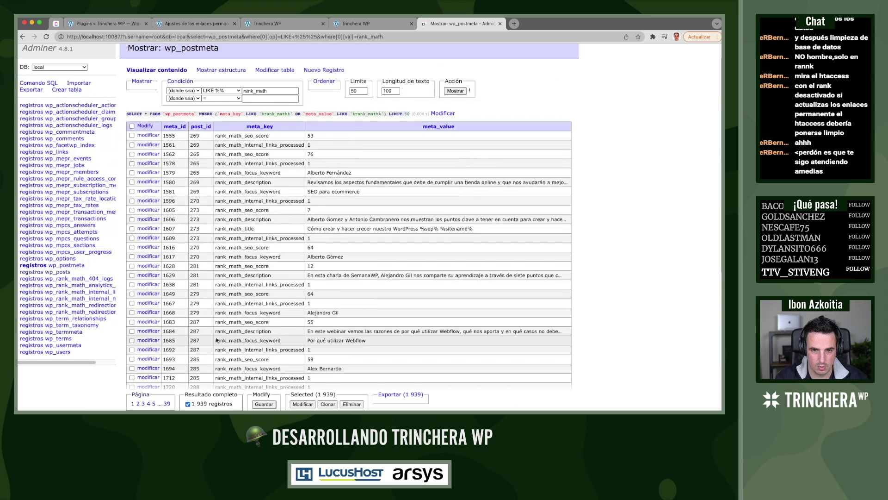
{"action": "left_click", "coordinate": [353, 113]}
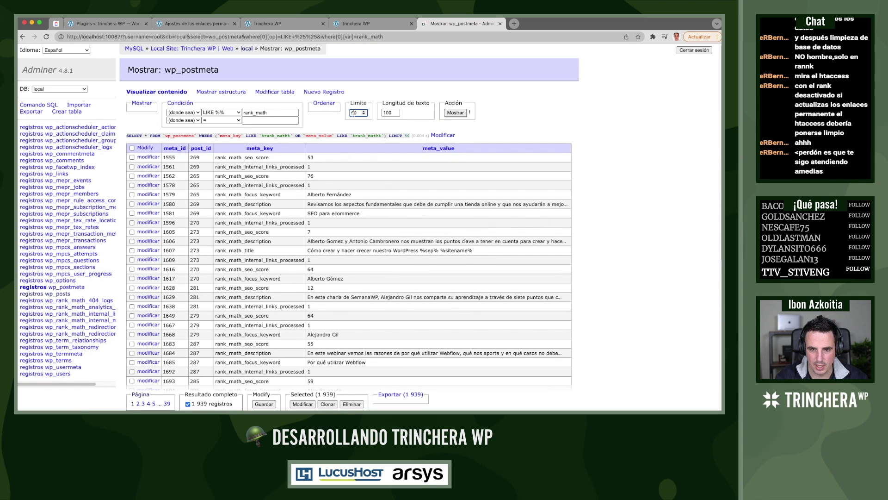
{"action": "type", "text": "00"}
{"action": "scroll", "coordinate": [398, 313], "scroll_direction": "down", "scroll_amount": 6}
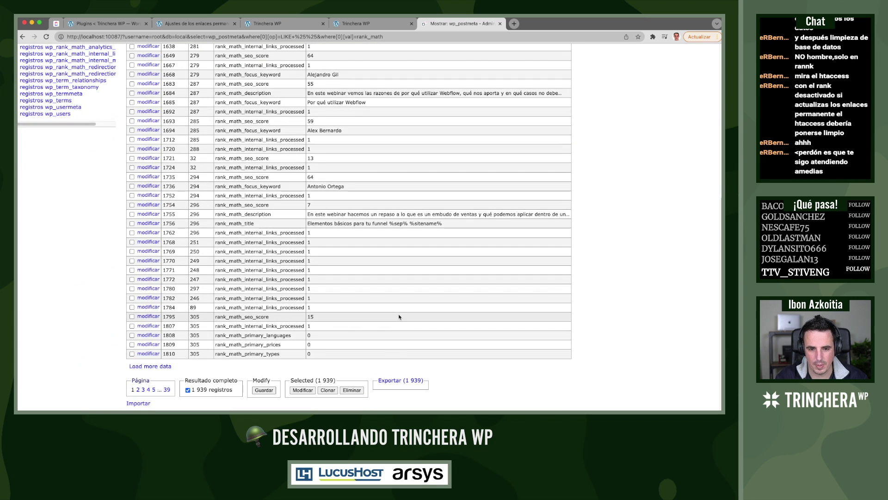
{"action": "scroll", "coordinate": [243, 382], "scroll_direction": "up", "scroll_amount": 10}
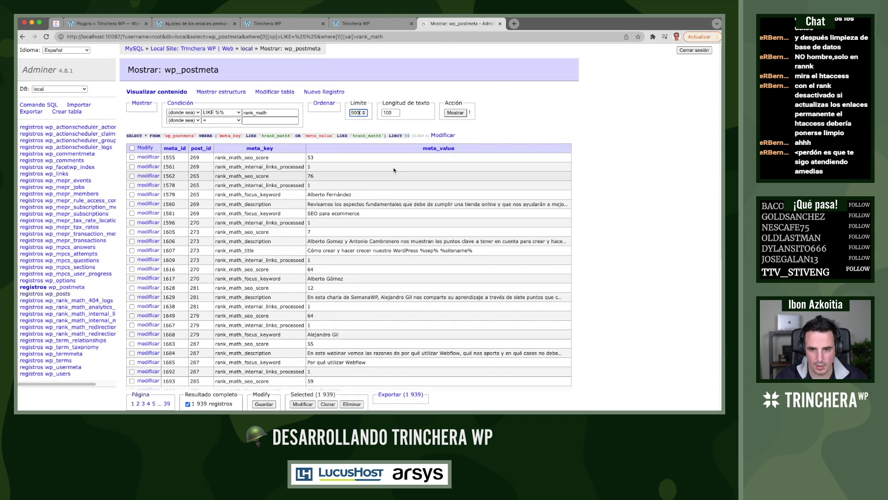
{"action": "left_click", "coordinate": [454, 112]}
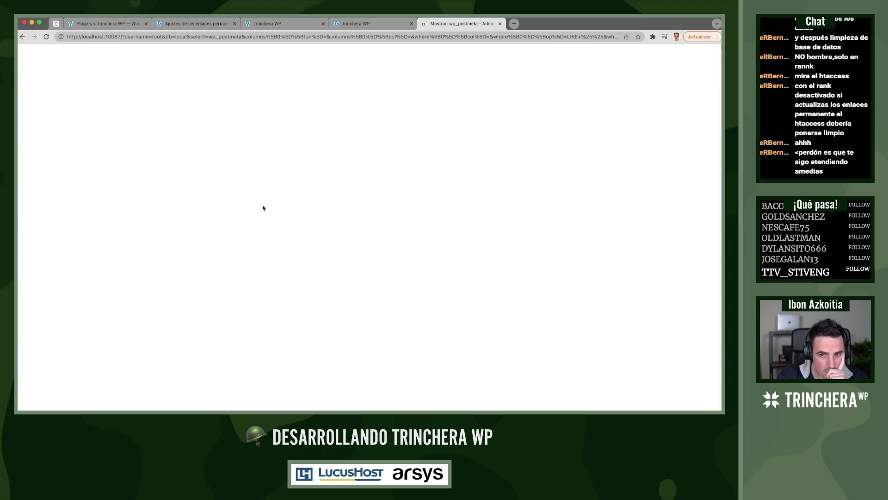
Delete the complete set of rank_math records from wp_postmeta, and return to the rank_math search results
{"action": "scroll", "coordinate": [259, 217], "scroll_direction": "down", "scroll_amount": 10}
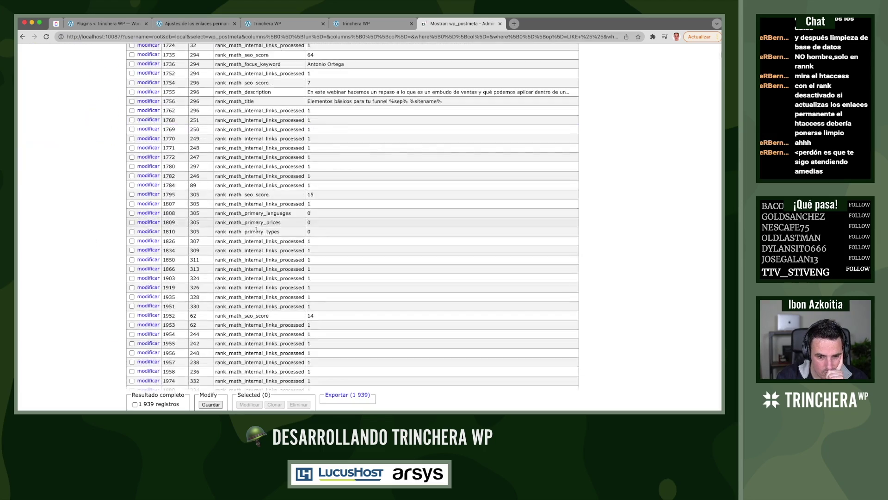
{"action": "scroll", "coordinate": [255, 230], "scroll_direction": "down", "scroll_amount": 20}
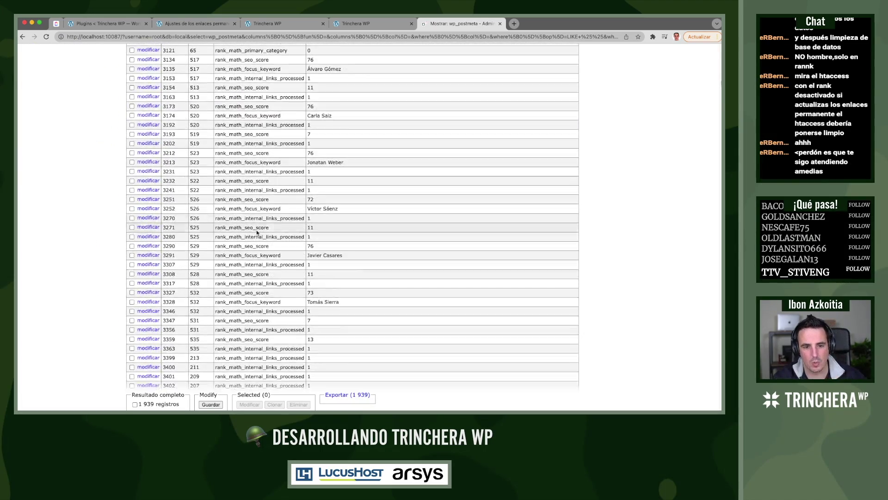
{"action": "scroll", "coordinate": [257, 231], "scroll_direction": "down", "scroll_amount": 20}
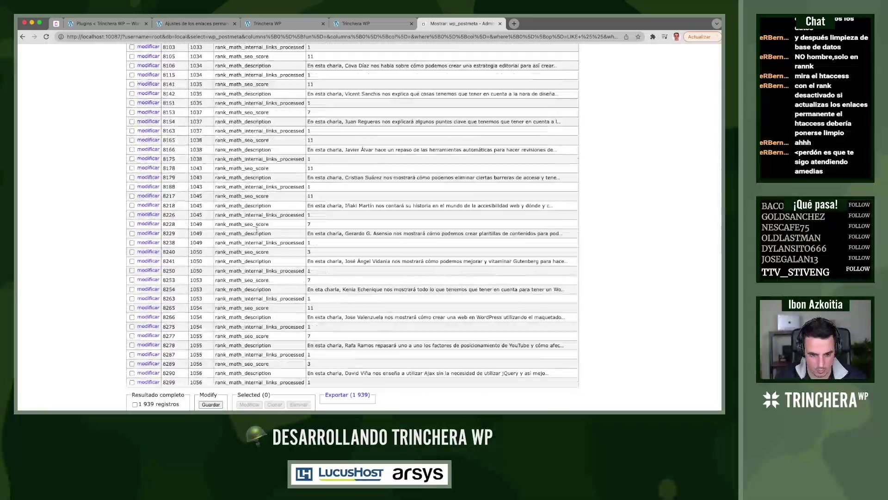
{"action": "scroll", "coordinate": [256, 229], "scroll_direction": "down", "scroll_amount": 20}
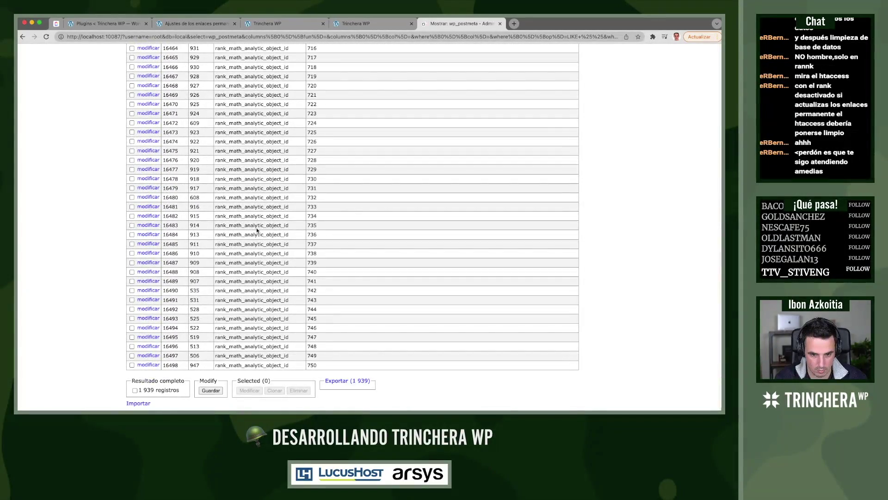
{"action": "left_click", "coordinate": [135, 390]}
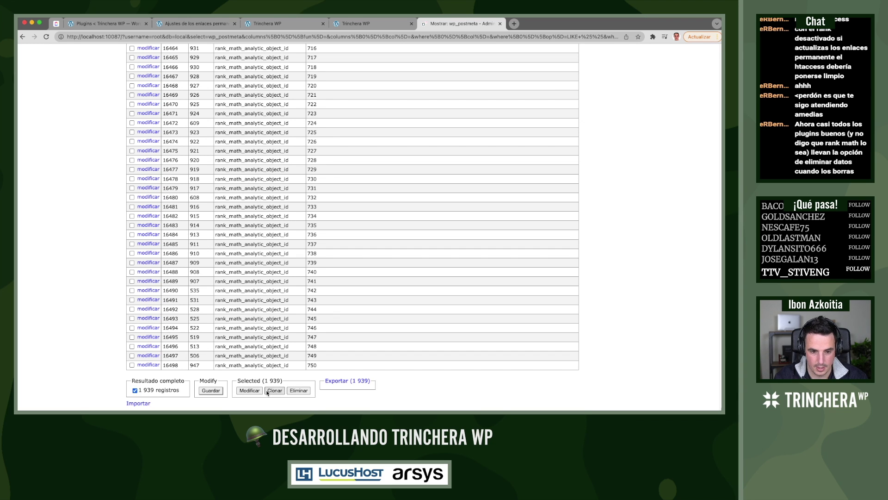
{"action": "left_click", "coordinate": [298, 390]}
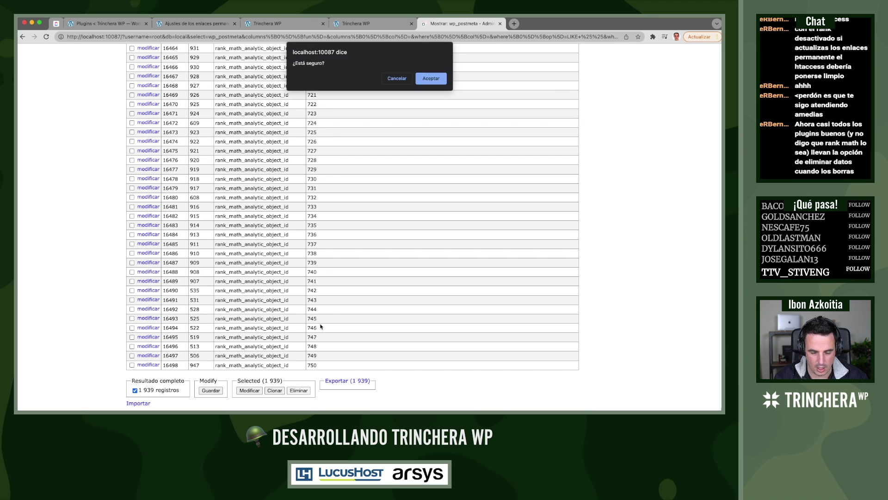
{"action": "left_click", "coordinate": [440, 82]}
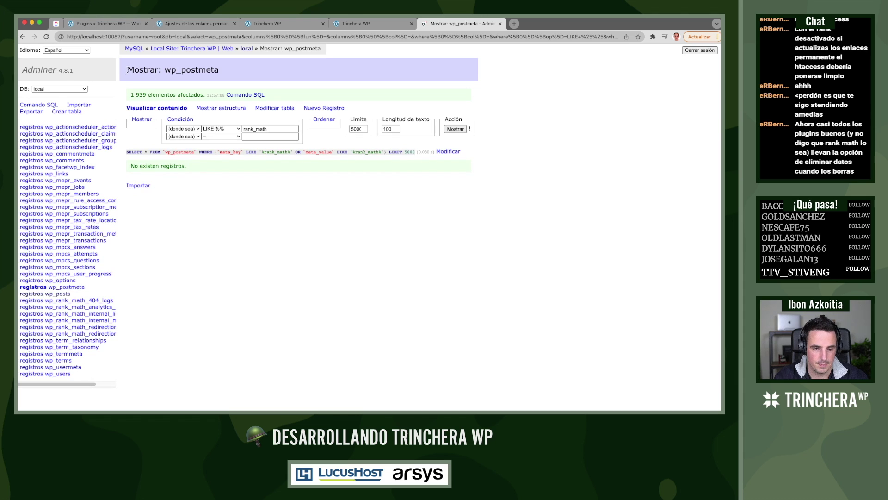
{"action": "left_click", "coordinate": [23, 37]}
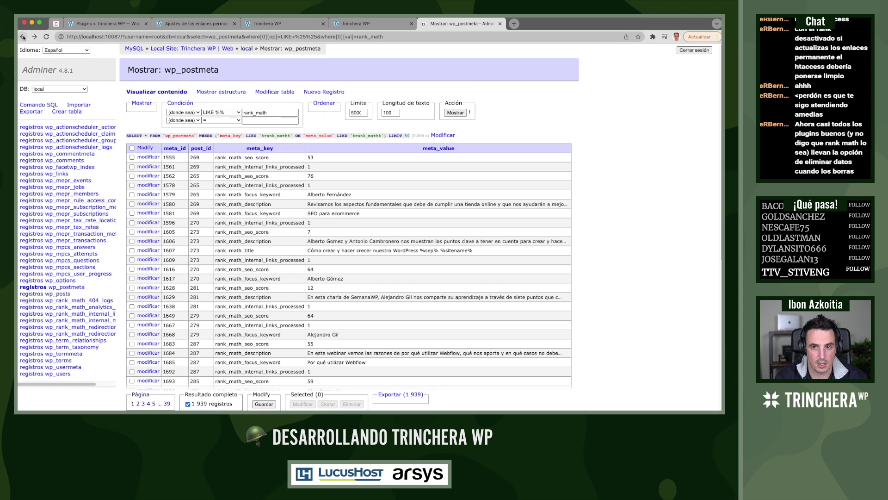
{"action": "scroll", "coordinate": [183, 257], "scroll_direction": "down", "scroll_amount": 3}
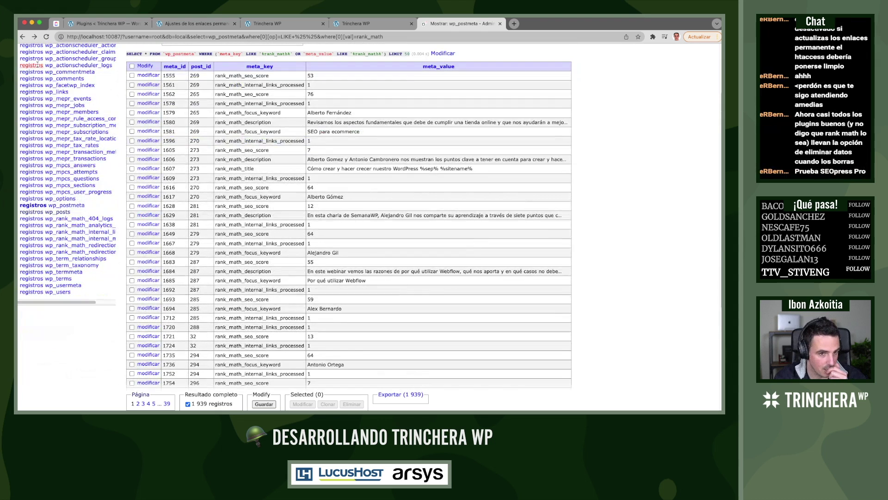
{"action": "left_click", "coordinate": [23, 37]}
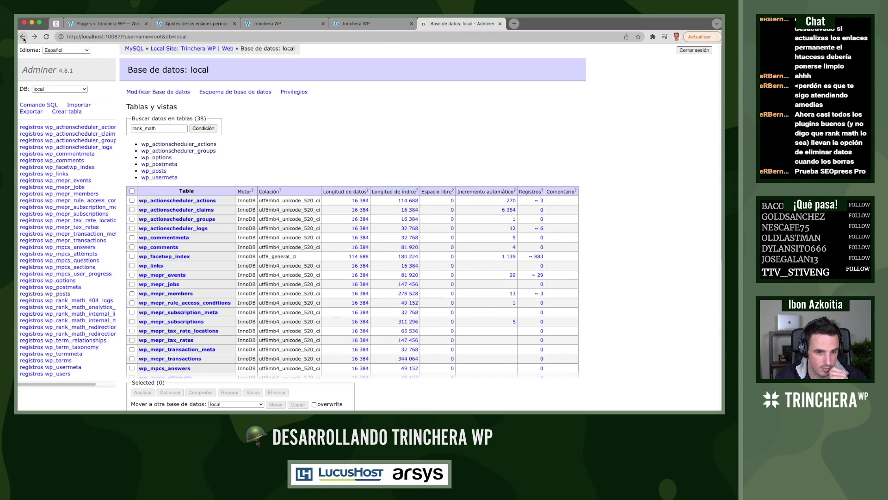
Examine the columns of the rank_math matches in wp_posts, and return to the search results
{"action": "left_click", "coordinate": [149, 171]}
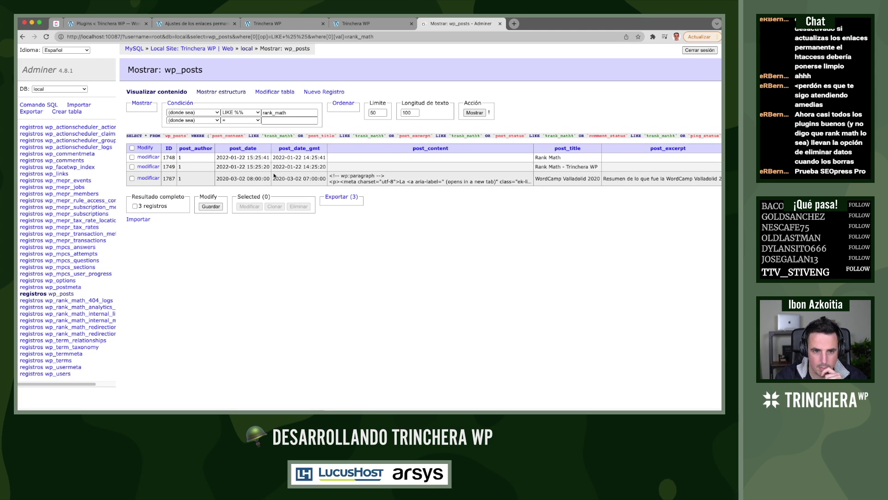
{"action": "scroll", "coordinate": [275, 176], "scroll_direction": "right", "scroll_amount": 5}
{"action": "scroll", "coordinate": [275, 176], "scroll_direction": "right", "scroll_amount": 4}
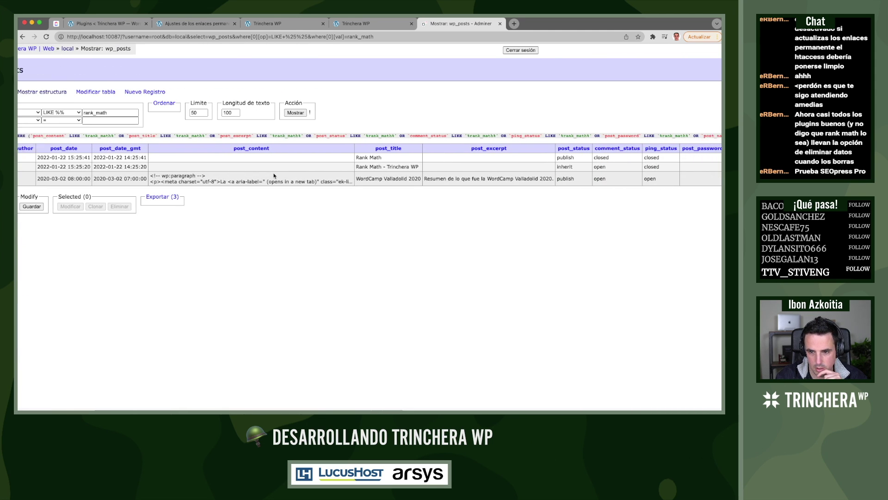
{"action": "scroll", "coordinate": [274, 176], "scroll_direction": "left", "scroll_amount": 9}
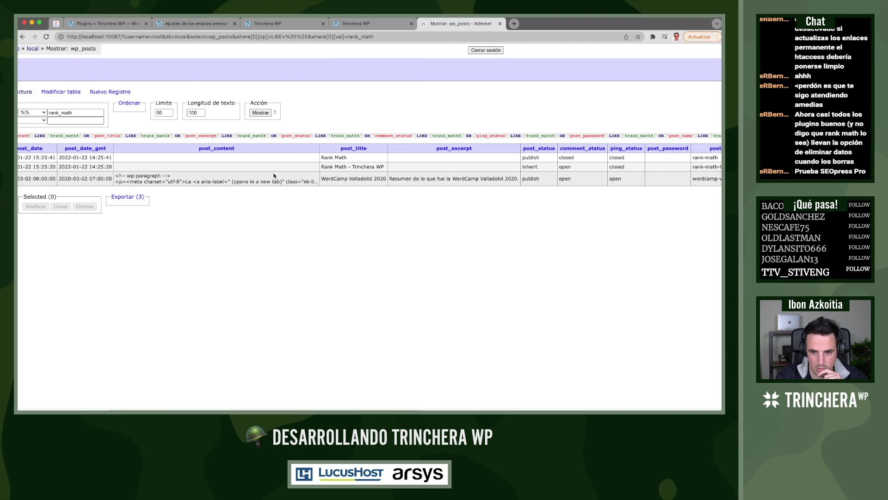
{"action": "left_click", "coordinate": [22, 36]}
Review the rank_math matches in wp_usermeta and inspect the full meta_value of the meta-box-order_dashboard record
{"action": "left_click", "coordinate": [159, 177]}
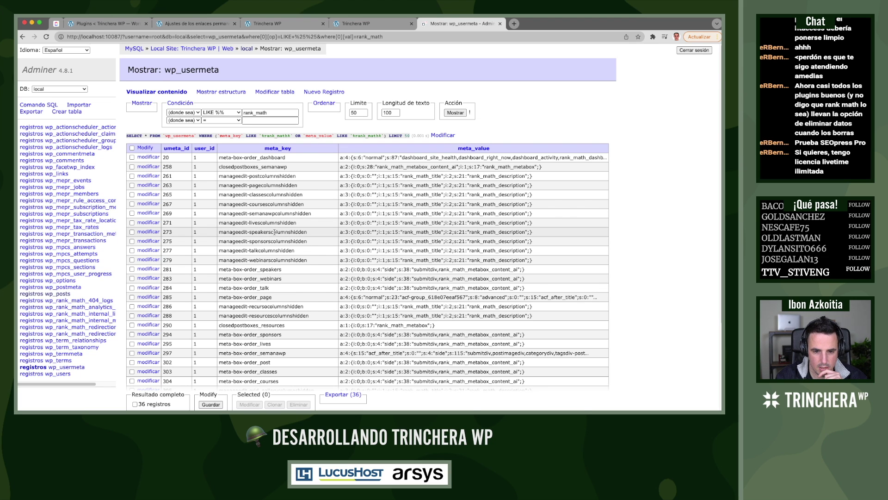
{"action": "scroll", "coordinate": [275, 232], "scroll_direction": "down", "scroll_amount": 5}
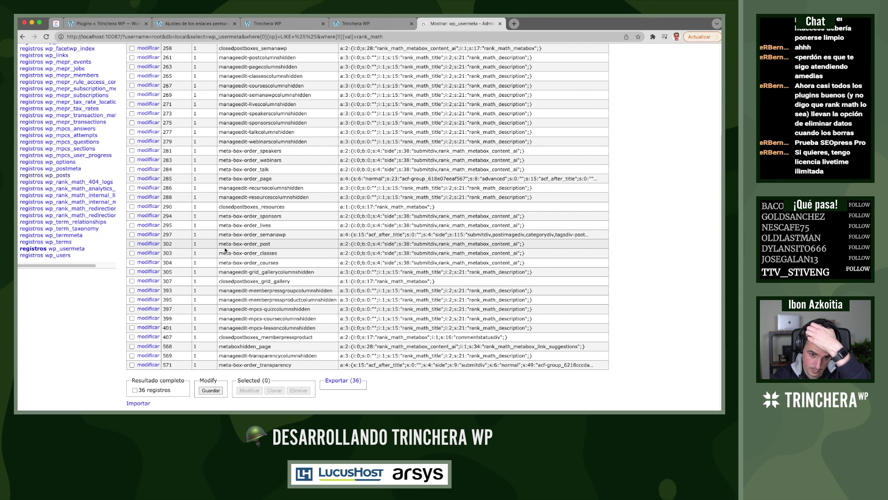
{"action": "scroll", "coordinate": [153, 220], "scroll_direction": "up", "scroll_amount": 3}
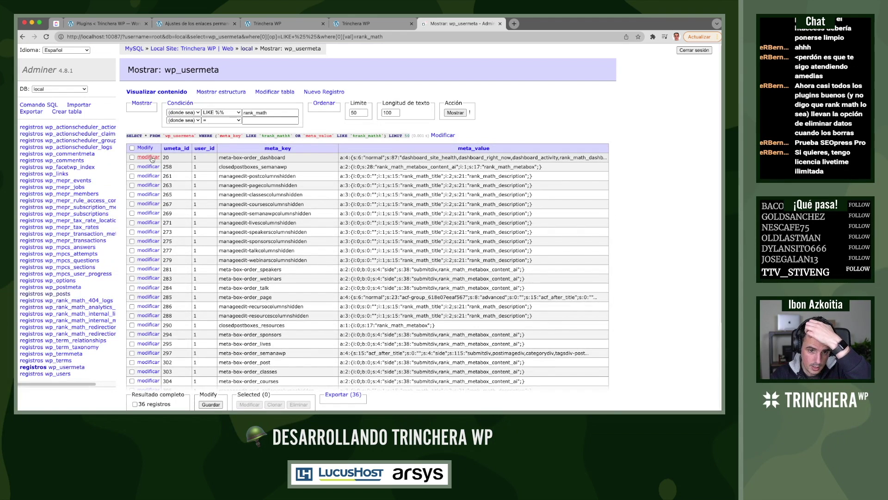
{"action": "left_click", "coordinate": [149, 158]}
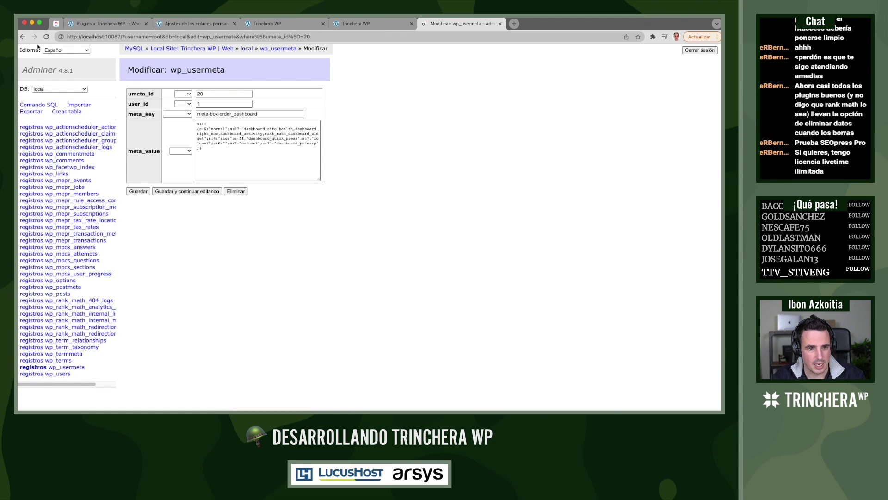
{"action": "left_click", "coordinate": [22, 37]}
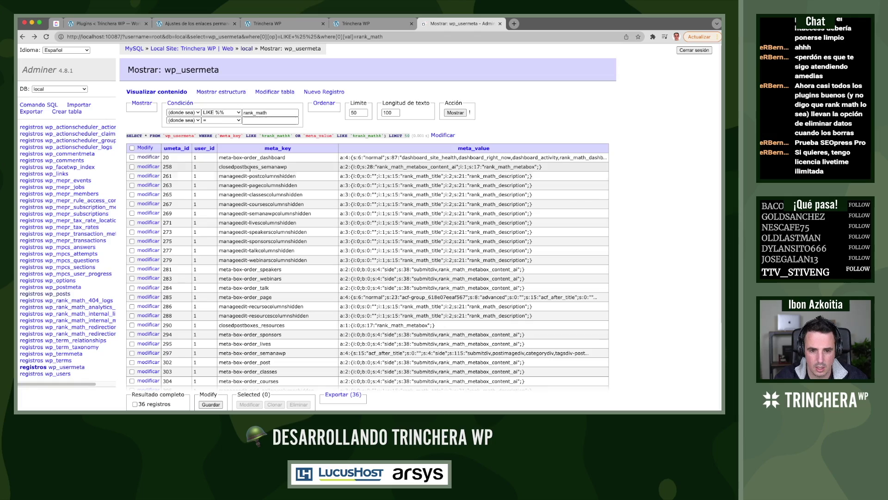
{"action": "scroll", "coordinate": [255, 283], "scroll_direction": "down", "scroll_amount": 2}
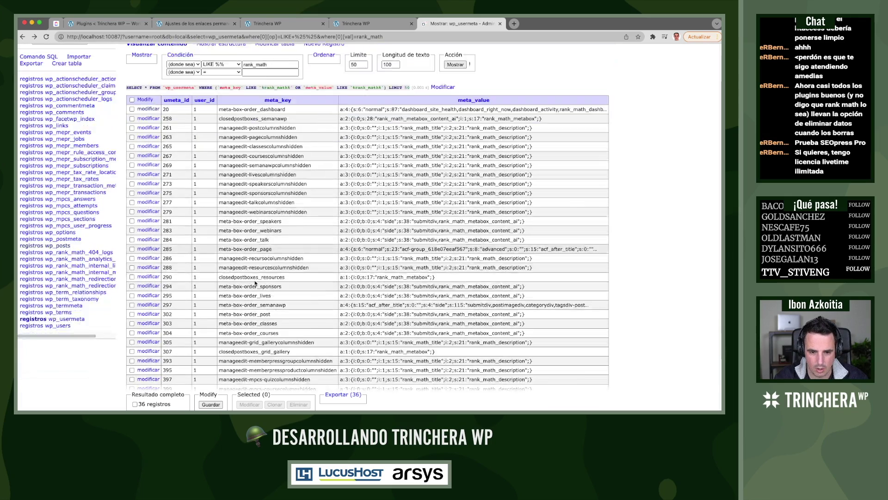
{"action": "scroll", "coordinate": [256, 283], "scroll_direction": "down", "scroll_amount": 3}
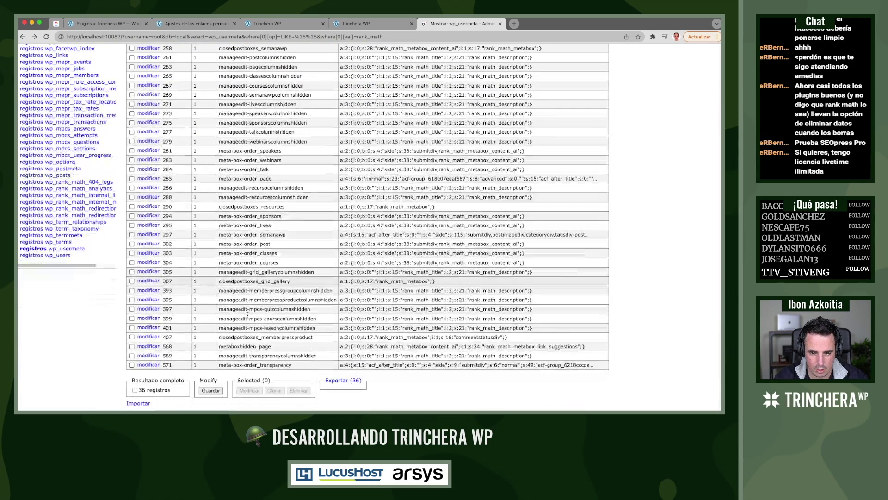
{"action": "left_click", "coordinate": [136, 390]}
{"action": "left_click", "coordinate": [274, 390]}
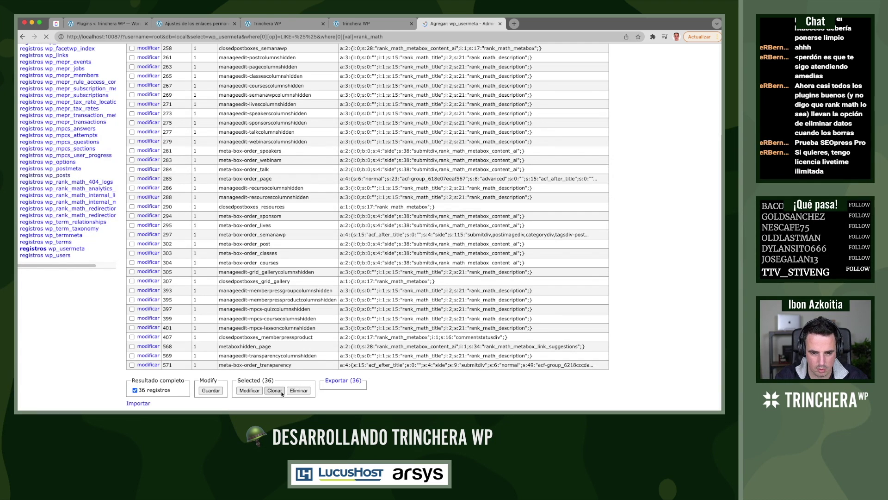
{"action": "left_click", "coordinate": [23, 37]}
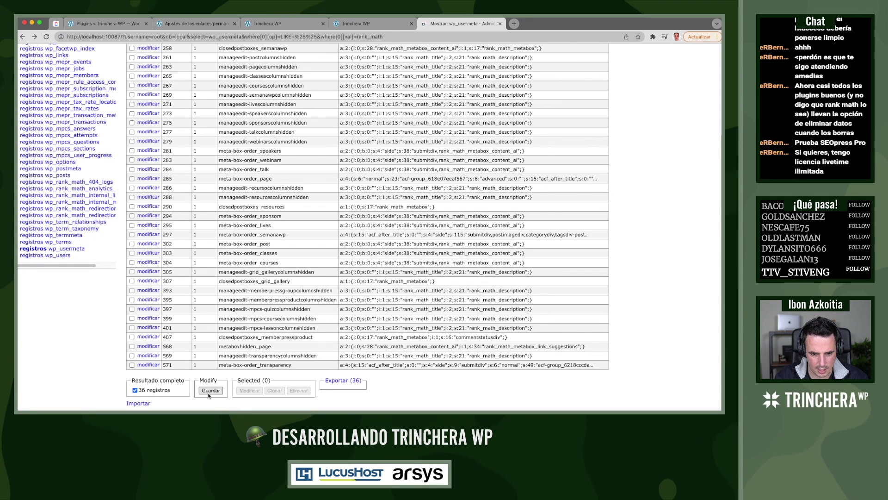
Delete the complete set of rank_math records from wp_usermeta, and switch to the WordPress permalink settings
{"action": "left_click", "coordinate": [135, 390]}
{"action": "left_click", "coordinate": [135, 390]}
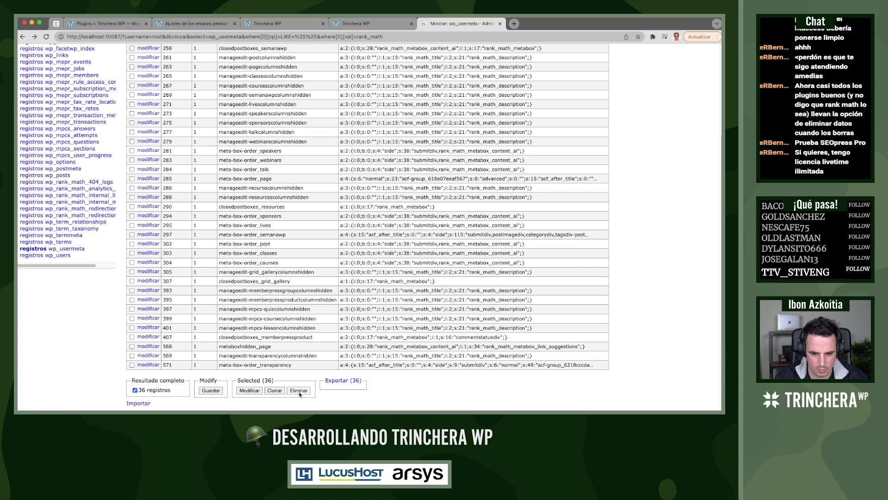
{"action": "left_click", "coordinate": [298, 392]}
{"action": "left_click", "coordinate": [430, 78]}
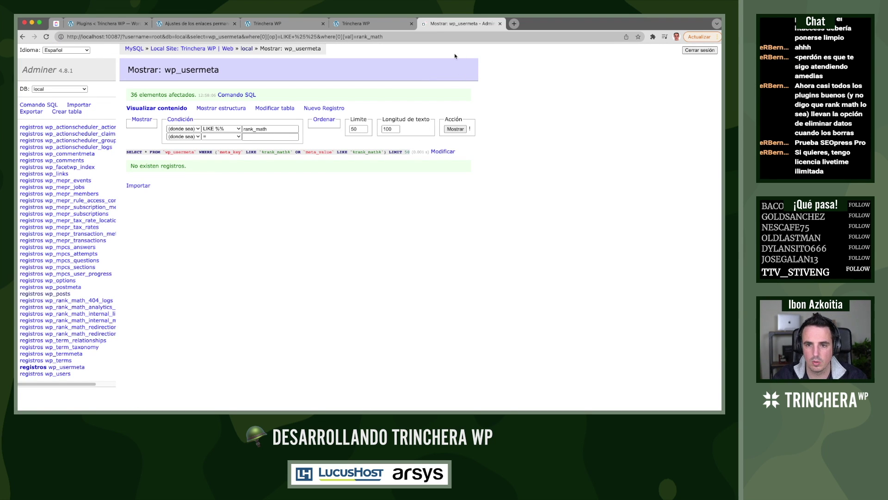
{"action": "left_click", "coordinate": [202, 24]}
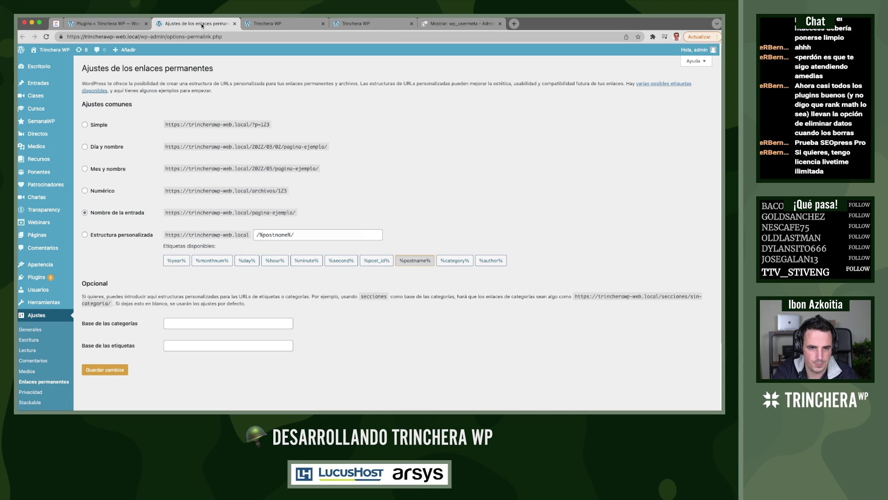
Reload the permalink settings, and view the 2019 page from the WordPress pages list in a separate tab
{"action": "key", "text": "super+r"}
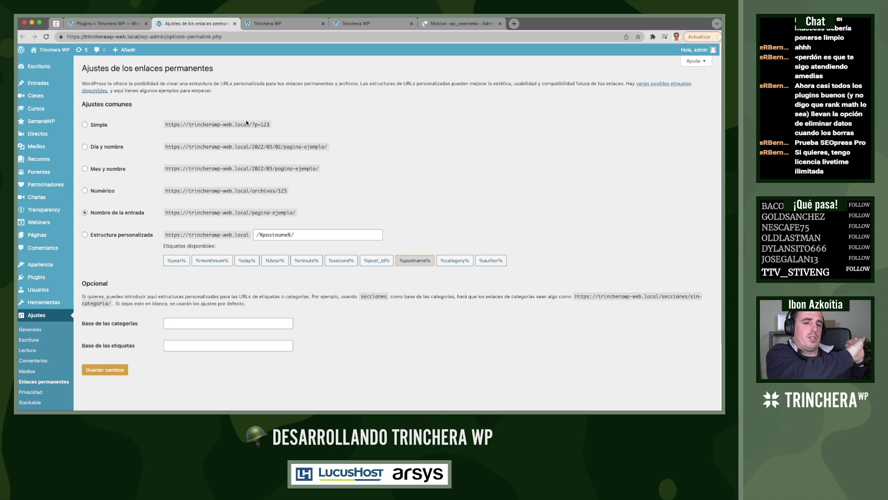
{"action": "left_click", "coordinate": [111, 24]}
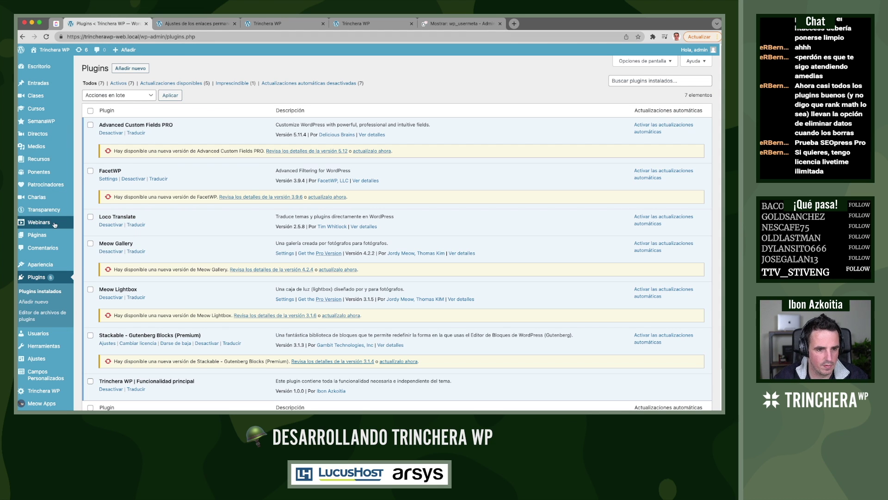
{"action": "left_click", "coordinate": [53, 236]}
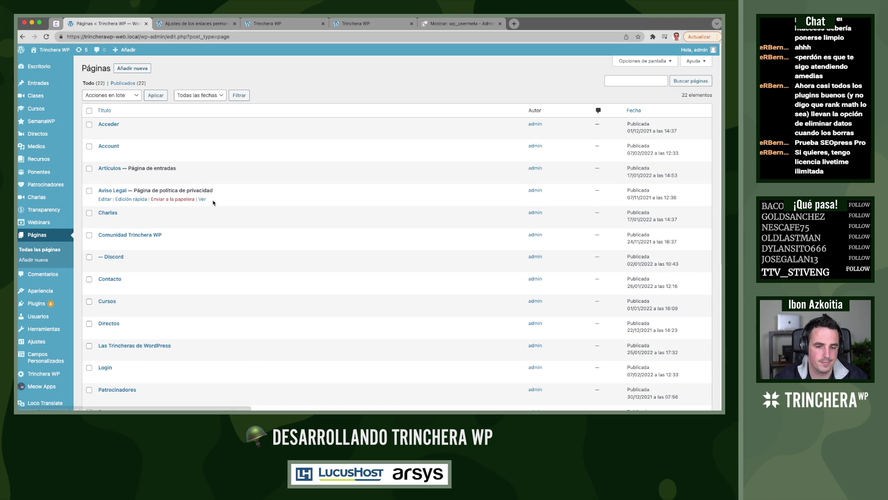
{"action": "scroll", "coordinate": [216, 207], "scroll_direction": "down", "scroll_amount": 5}
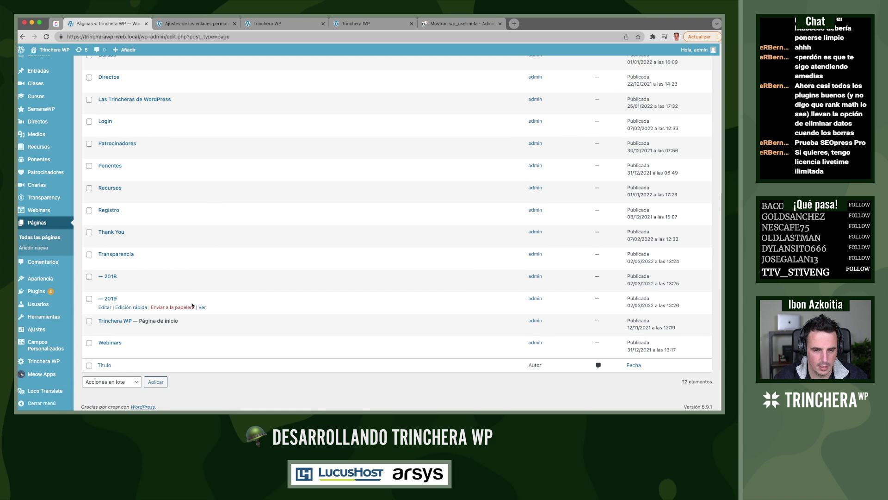
{"action": "left_click", "coordinate": [202, 307], "text": "super"}
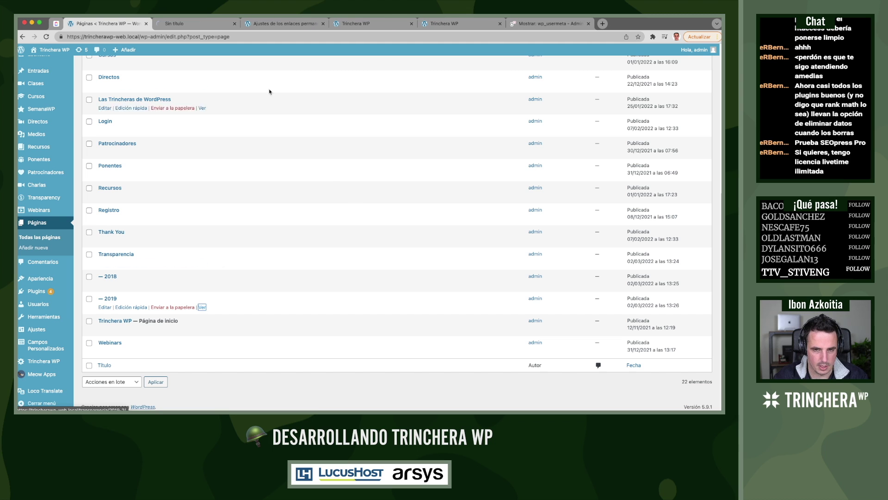
{"action": "left_click", "coordinate": [186, 26]}
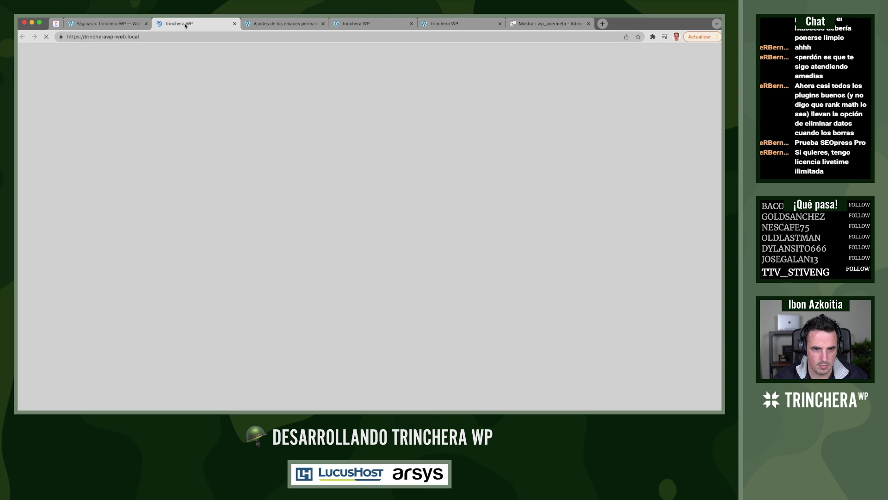
{"action": "key", "text": "super+w"}
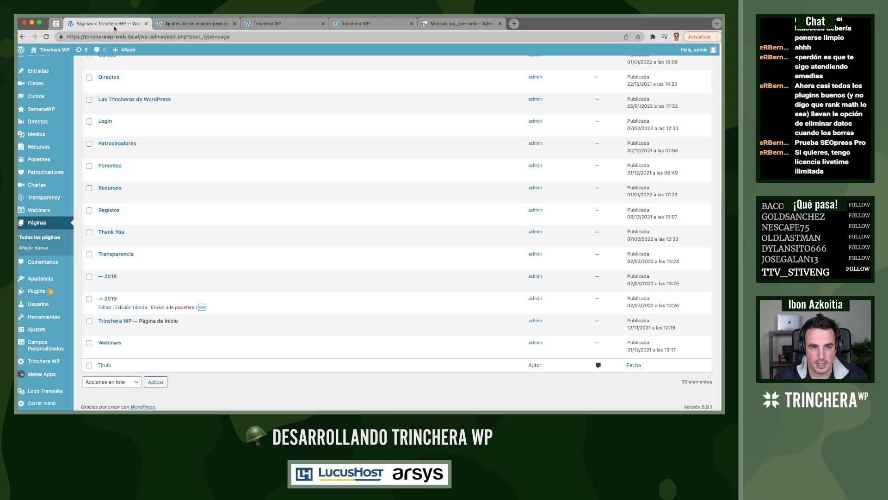
Try to remove the -2 suffix from the 2019 page's slug with Quick Edit, and view the page again
{"action": "left_click", "coordinate": [128, 308]}
{"action": "left_click", "coordinate": [129, 323]}
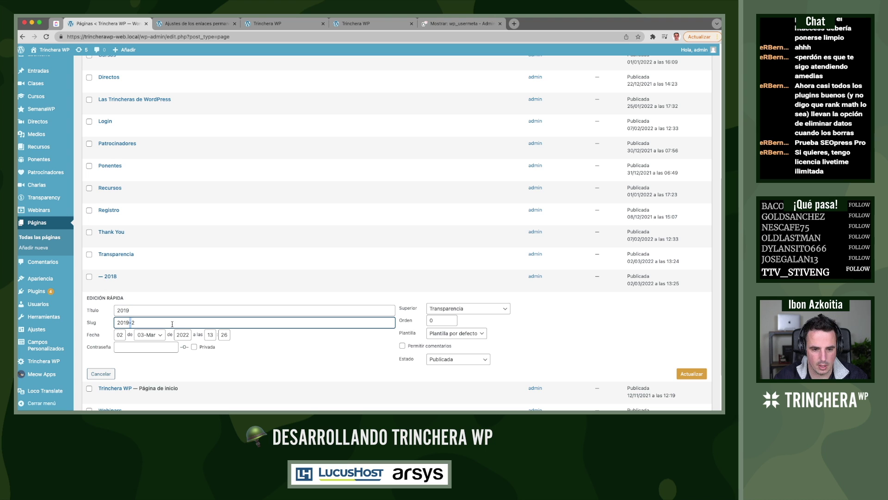
{"action": "left_click", "coordinate": [693, 372]}
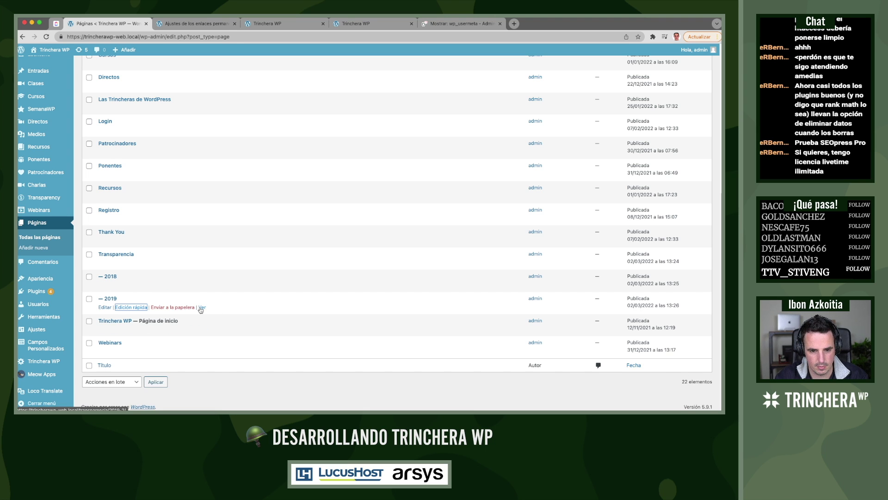
{"action": "left_click", "coordinate": [201, 308], "text": "super"}
{"action": "left_click", "coordinate": [184, 25]}
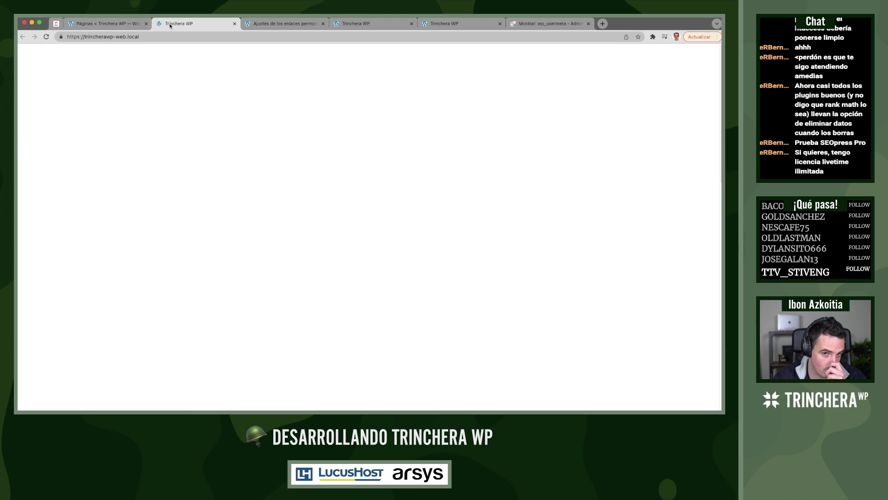
{"action": "key", "text": "super+w"}
Switch to Adminer and search all tables of the local database for 2019
{"action": "left_click", "coordinate": [455, 24]}
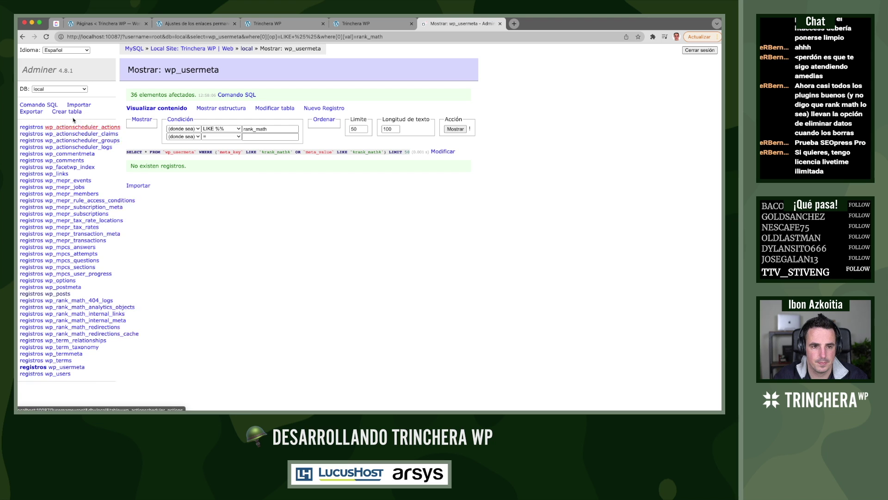
{"action": "left_click", "coordinate": [207, 49]}
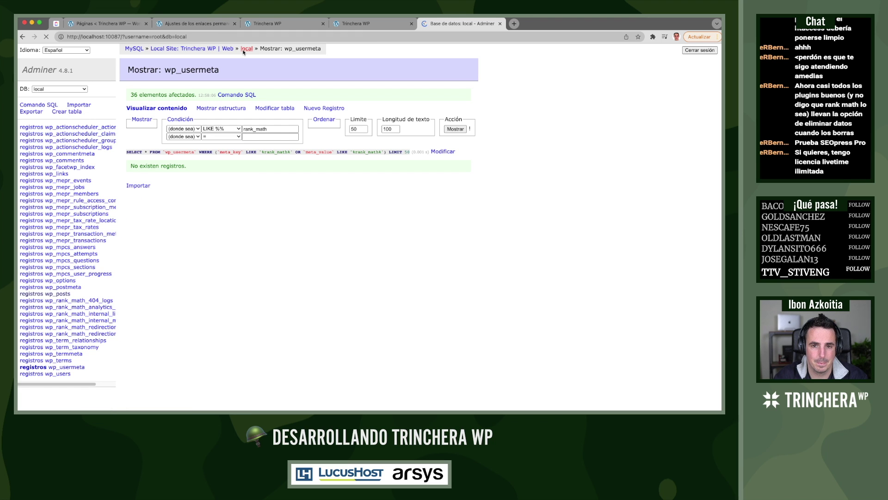
{"action": "left_click", "coordinate": [160, 127]}
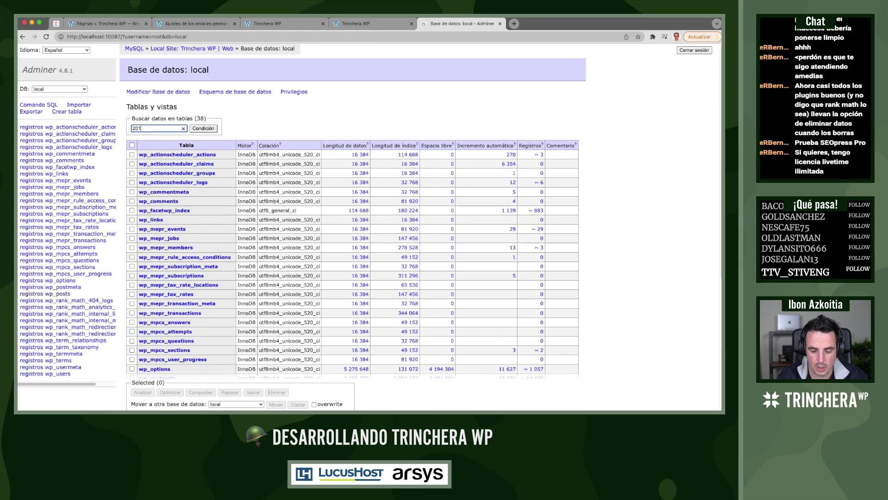
{"action": "left_click", "coordinate": [205, 128]}
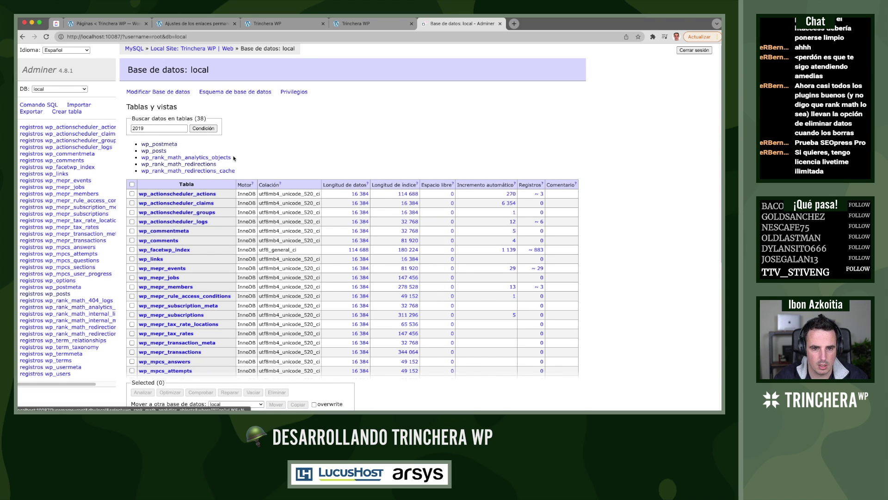
Examine all columns of the 2019 matches in wp_rank_math_analytics_objects
{"action": "left_click", "coordinate": [195, 158]}
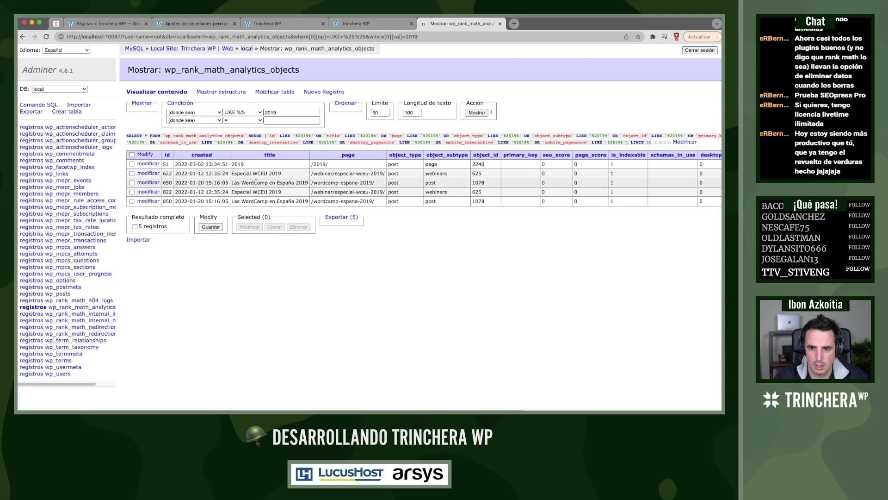
{"action": "scroll", "coordinate": [256, 182], "scroll_direction": "right", "scroll_amount": 5}
{"action": "scroll", "coordinate": [256, 183], "scroll_direction": "right", "scroll_amount": 1}
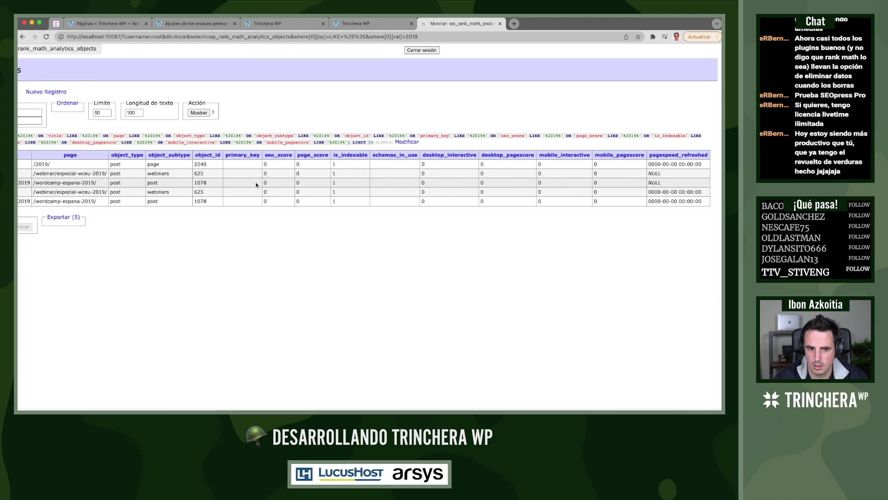
{"action": "scroll", "coordinate": [256, 184], "scroll_direction": "left", "scroll_amount": 5}
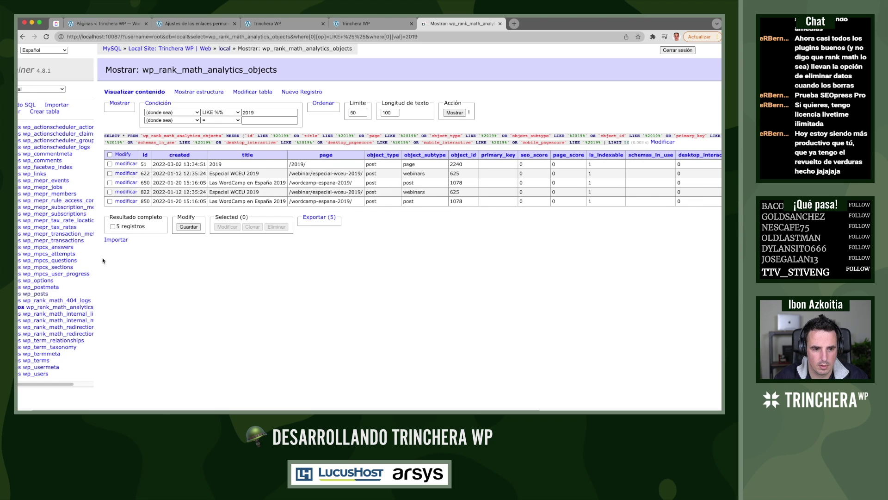
{"action": "scroll", "coordinate": [63, 250], "scroll_direction": "left", "scroll_amount": 1}
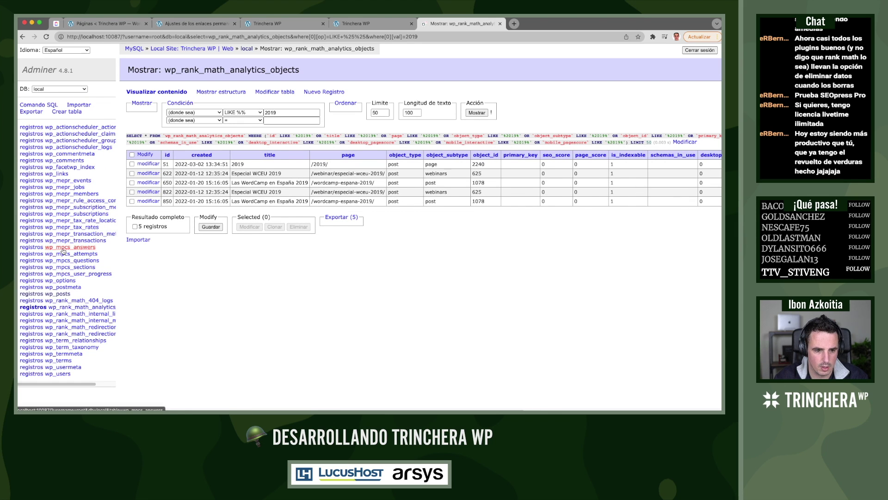
Drop all six wp_rank_math tables from the local database, from wp_rank_math_404_logs to wp_rank_math_redirections_cache
{"action": "left_click", "coordinate": [247, 48]}
{"action": "scroll", "coordinate": [162, 284], "scroll_direction": "down", "scroll_amount": 5}
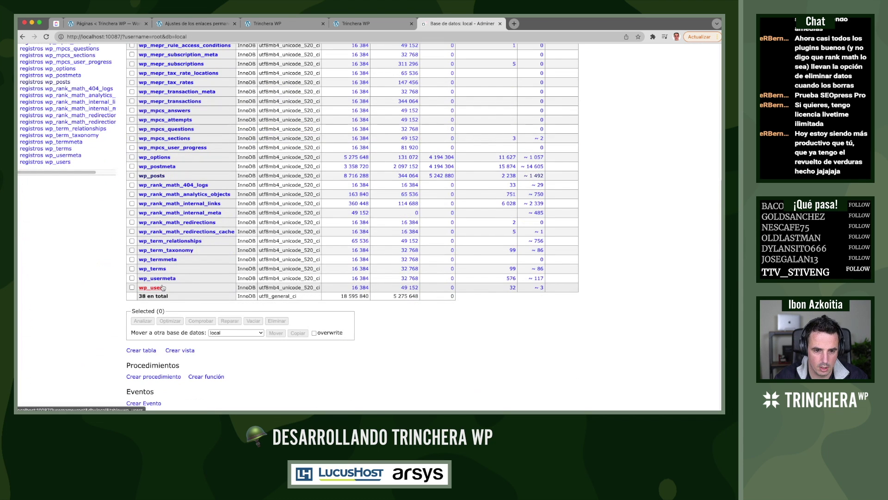
{"action": "left_click", "coordinate": [132, 186]}
{"action": "left_click_drag", "start_coordinate": [132, 191], "coordinate": [133, 234]}
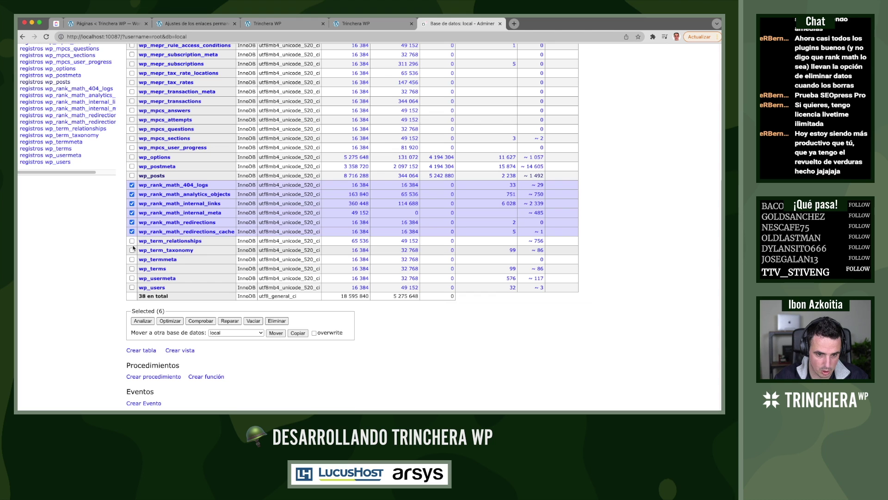
{"action": "scroll", "coordinate": [203, 250], "scroll_direction": "up", "scroll_amount": 4}
{"action": "scroll", "coordinate": [202, 250], "scroll_direction": "up", "scroll_amount": 1}
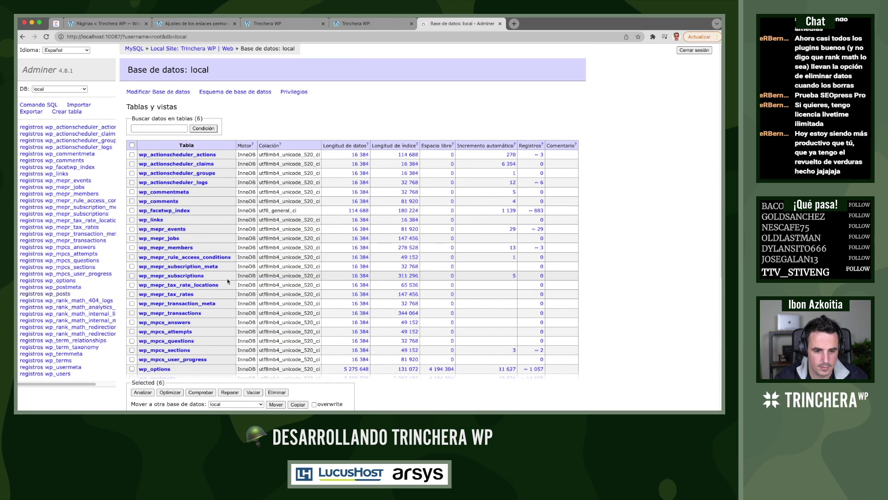
{"action": "scroll", "coordinate": [228, 282], "scroll_direction": "down", "scroll_amount": 4}
{"action": "left_click", "coordinate": [277, 321]}
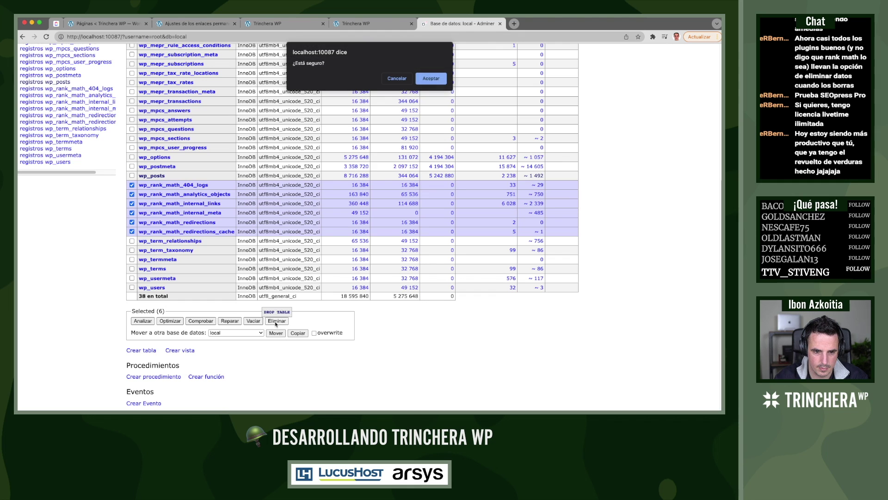
{"action": "left_click", "coordinate": [431, 79]}
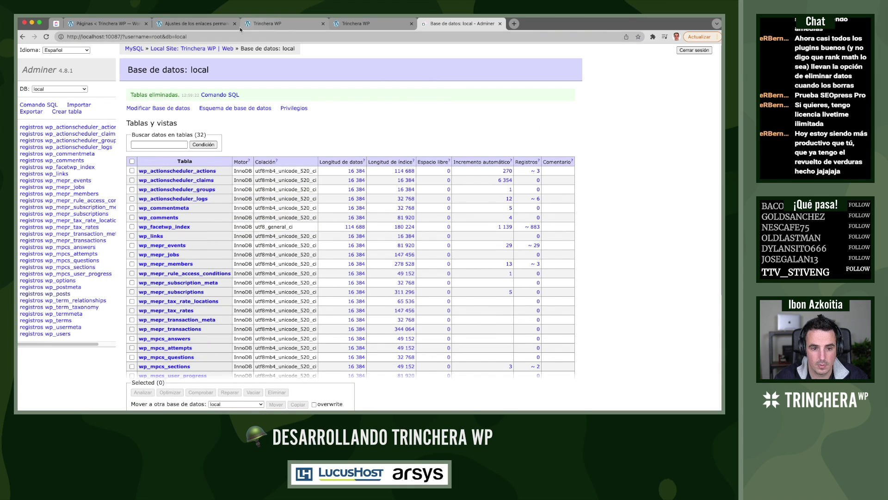
Test the redirect by loading the site's /transparencia/2019-2/ address, followed by /transparencia/2019/
{"action": "left_click", "coordinate": [184, 25]}
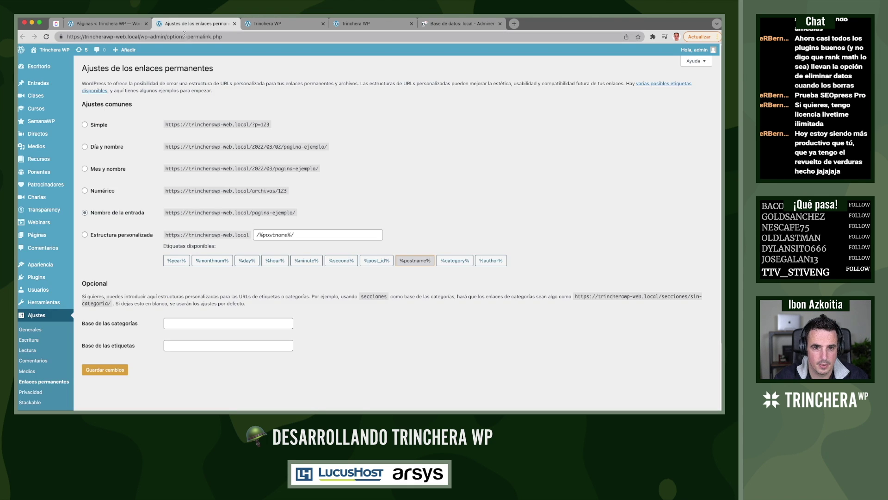
{"action": "left_click", "coordinate": [268, 24]}
{"action": "left_click", "coordinate": [266, 36]}
{"action": "key", "text": "Return"}
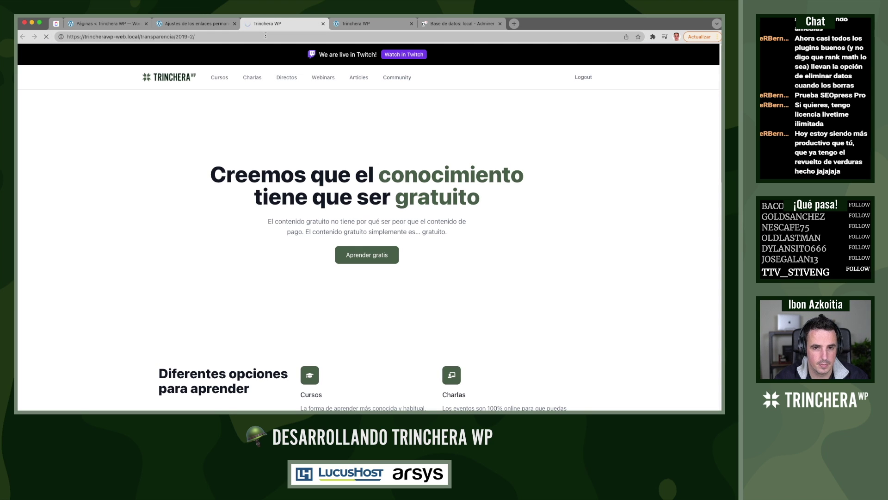
{"action": "left_click", "coordinate": [191, 37]}
{"action": "left_click", "coordinate": [189, 37]}
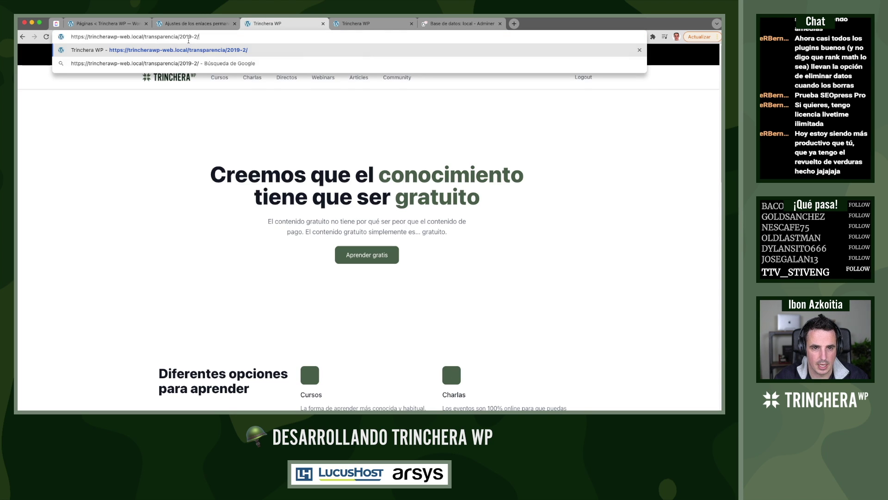
{"action": "key", "text": "Delete"}
{"action": "key", "text": "Delete"}
{"action": "key", "text": "Return"}
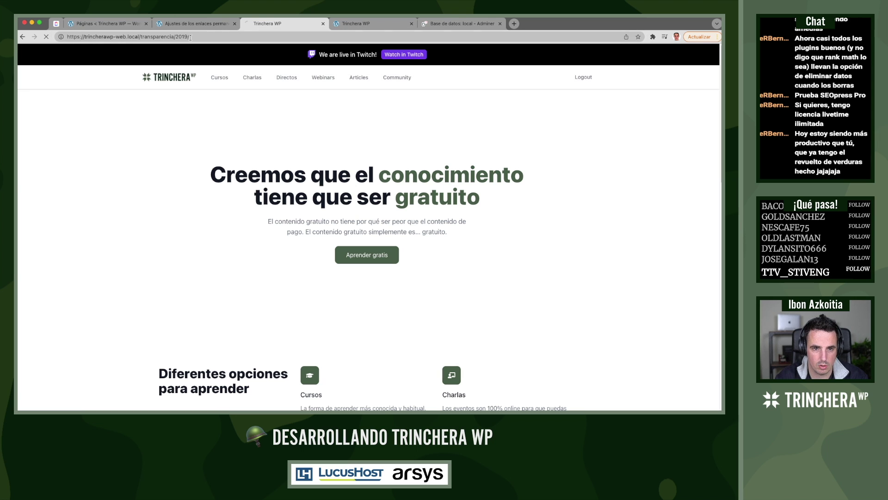
Return to Adminer and repeat the search for 2019 across the remaining database tables
{"action": "key", "text": "super+9"}
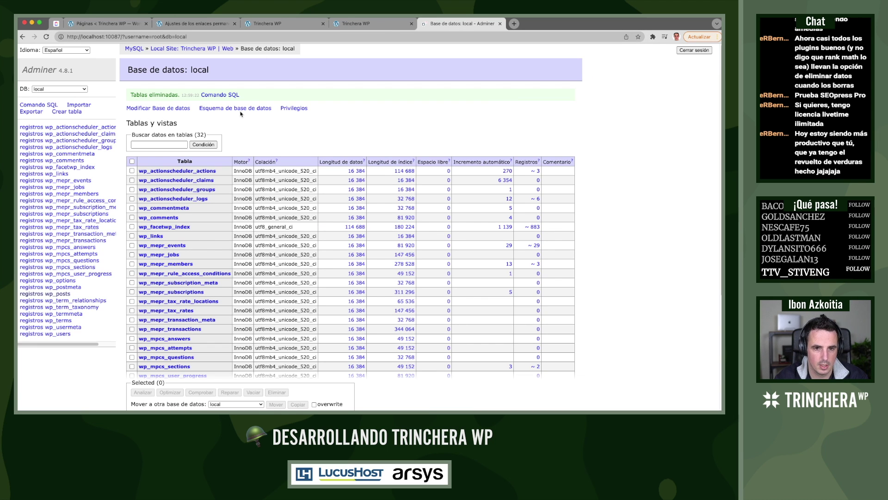
{"action": "left_click", "coordinate": [156, 144]}
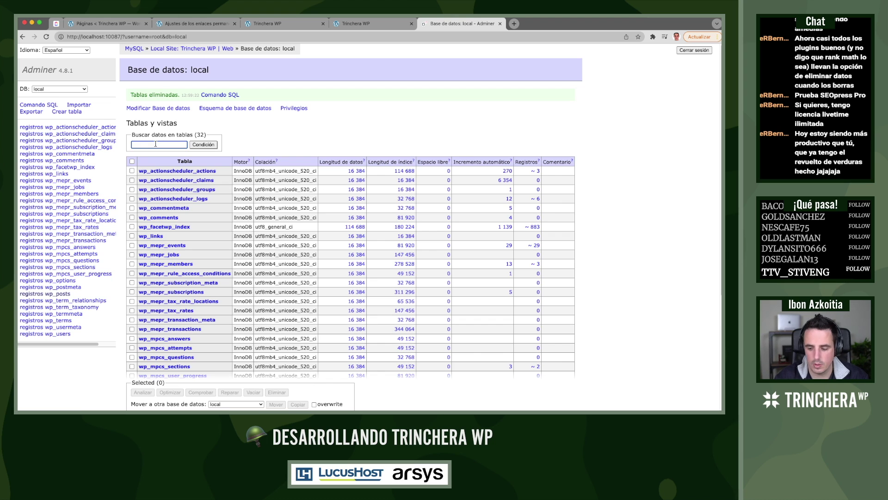
{"action": "left_click", "coordinate": [198, 145]}
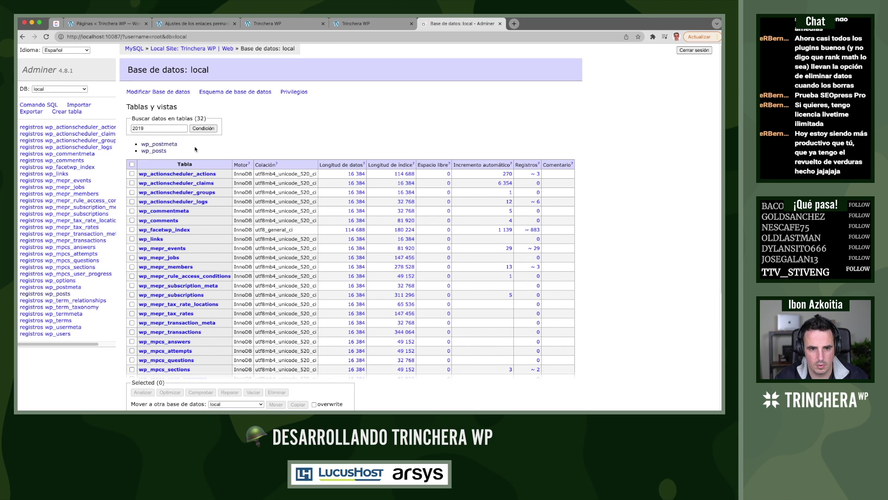
Examine all columns of the 2019 matches in wp_posts, and open the matches in wp_postmeta
{"action": "left_click", "coordinate": [154, 151]}
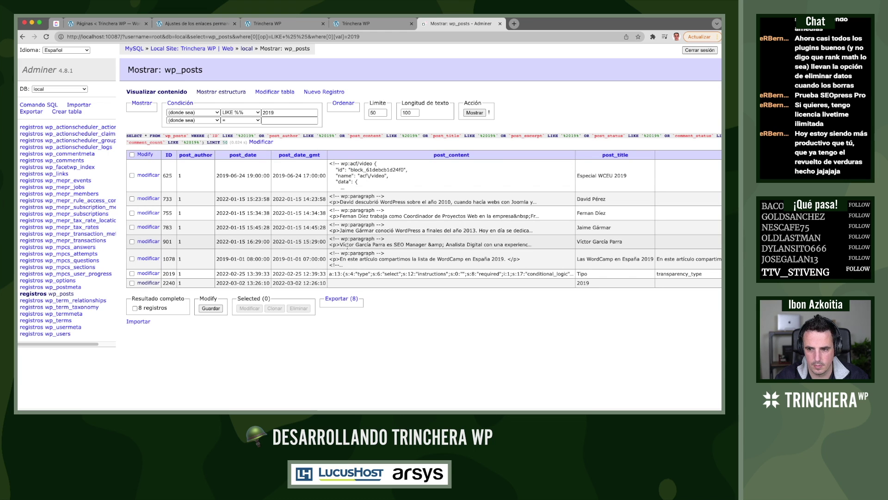
{"action": "scroll", "coordinate": [340, 246], "scroll_direction": "right", "scroll_amount": 10}
{"action": "scroll", "coordinate": [339, 246], "scroll_direction": "right", "scroll_amount": 8}
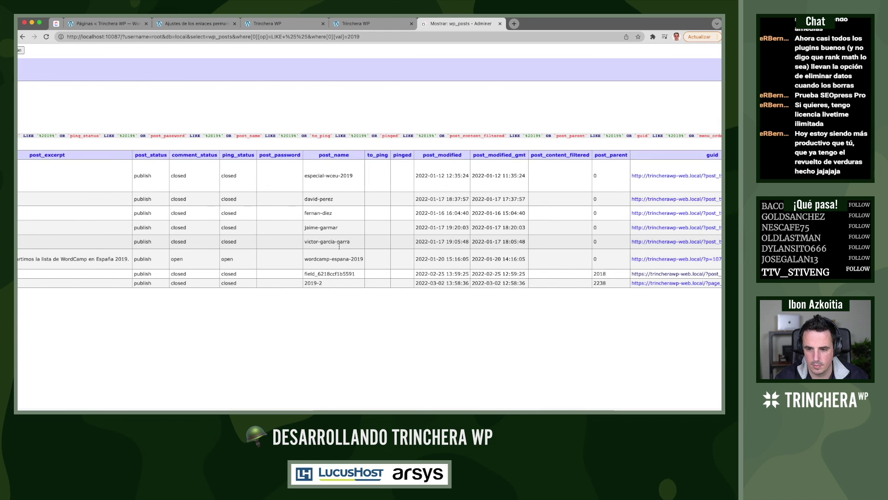
{"action": "scroll", "coordinate": [340, 248], "scroll_direction": "left", "scroll_amount": 15}
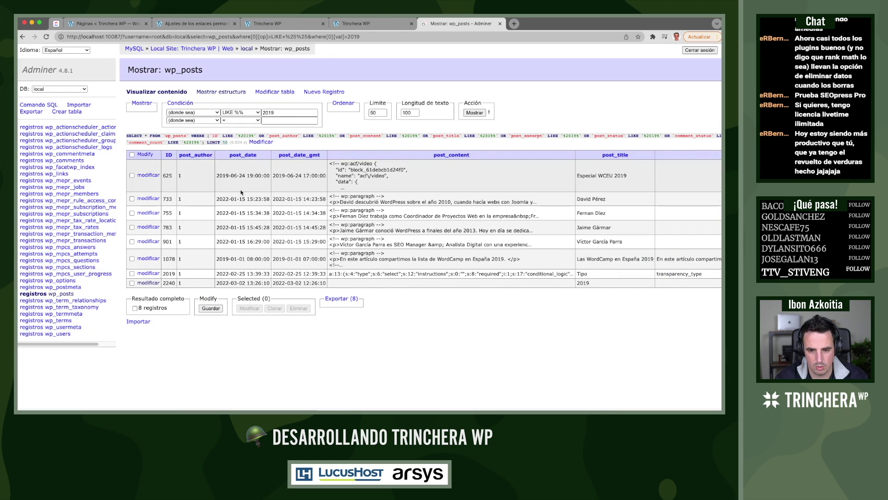
{"action": "left_click", "coordinate": [23, 36]}
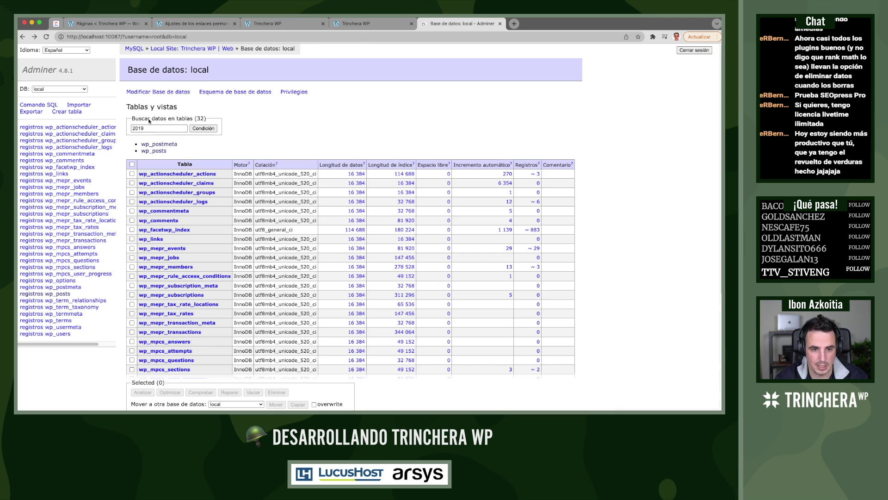
{"action": "left_click", "coordinate": [158, 144]}
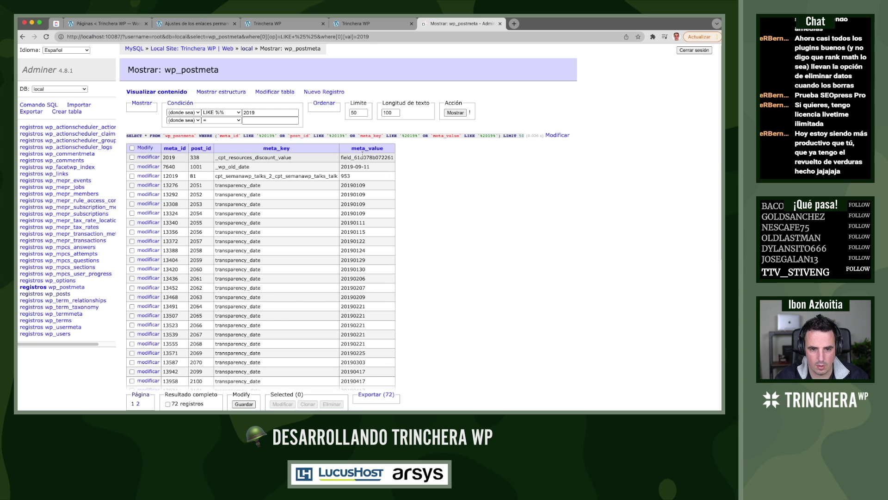
Examine both result pages of the 2019 matches in wp_postmeta
{"action": "scroll", "coordinate": [353, 249], "scroll_direction": "down", "scroll_amount": 1}
{"action": "scroll", "coordinate": [353, 248], "scroll_direction": "down", "scroll_amount": 10}
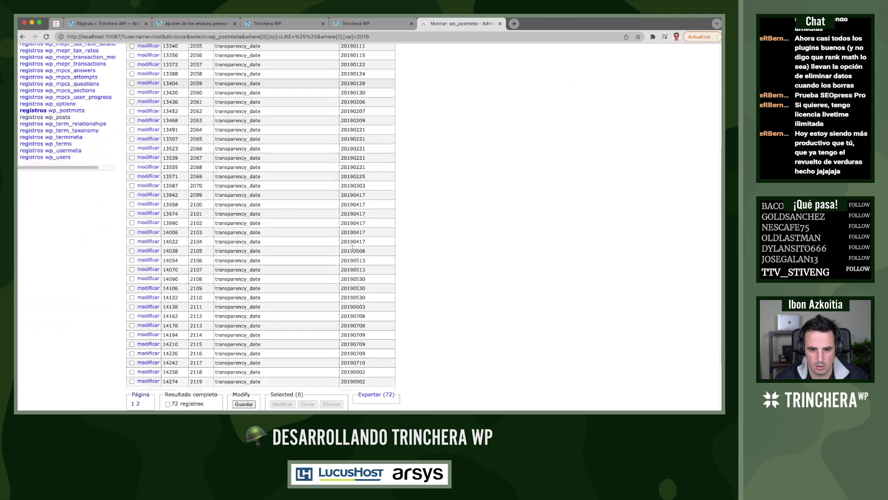
{"action": "left_click", "coordinate": [139, 390]}
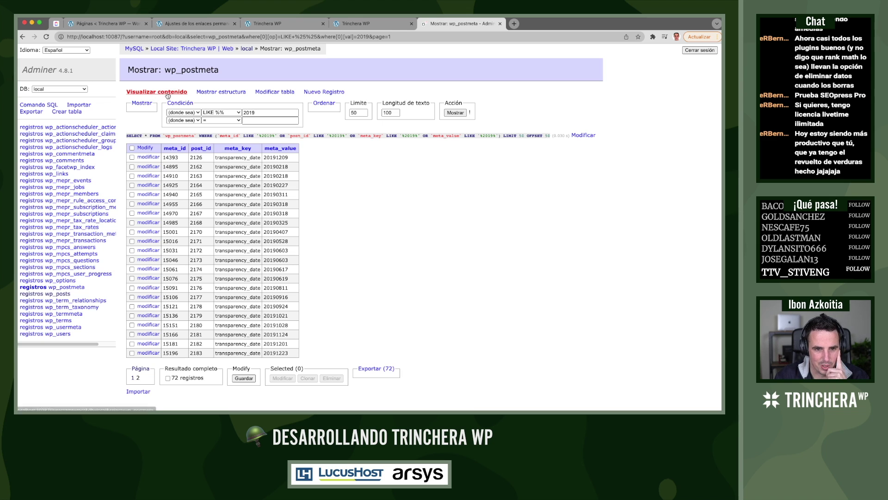
Return to the local database's table list and show the contents of wp_actionscheduler_actions
{"action": "left_click", "coordinate": [247, 48]}
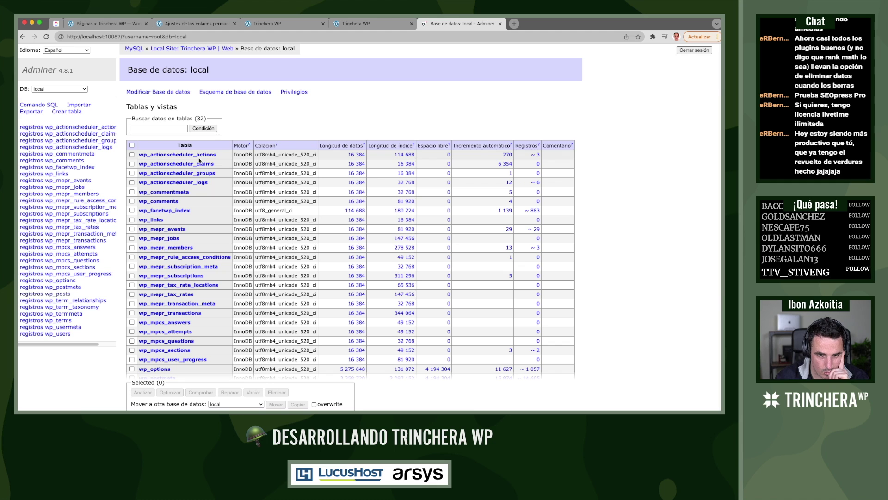
{"action": "left_click", "coordinate": [175, 155]}
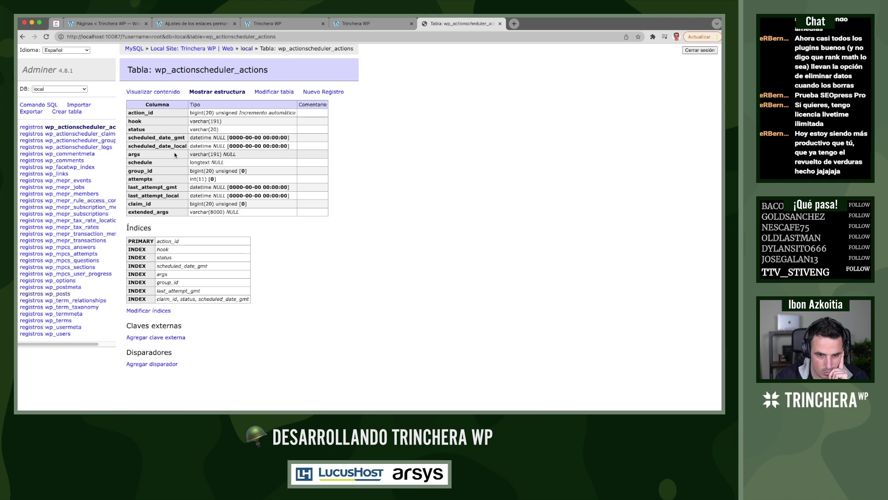
{"action": "left_click", "coordinate": [163, 92]}
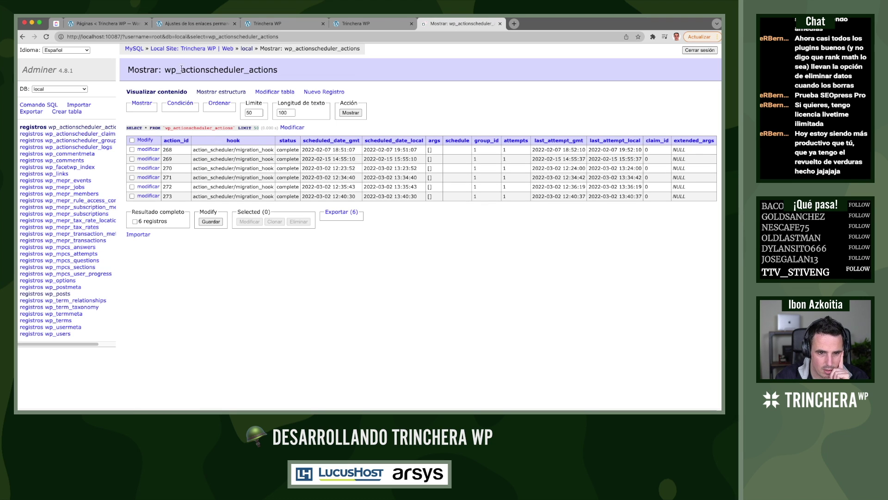
Search Google for wp_actionscheduler_actions and read the WordPress.org support thread about that table
{"action": "left_click_drag", "start_coordinate": [166, 69], "coordinate": [293, 69]}
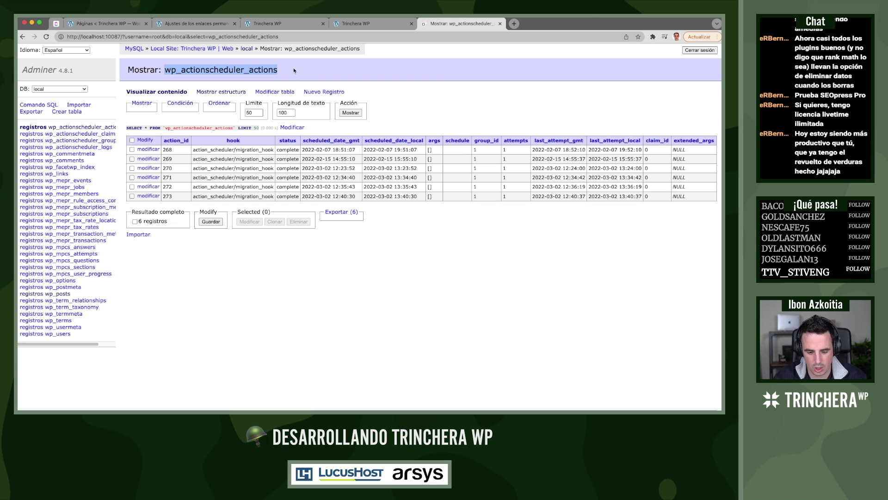
{"action": "key", "text": "super+shift+l"}
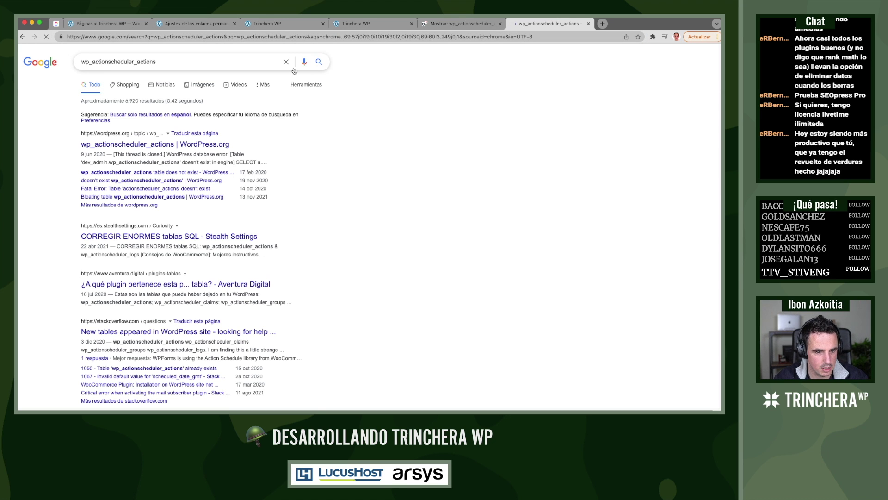
{"action": "left_click", "coordinate": [139, 145], "text": "super"}
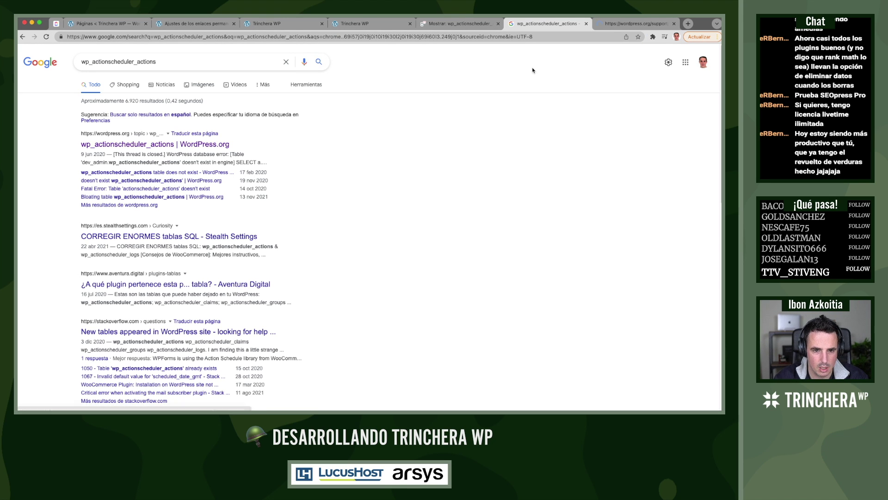
{"action": "left_click", "coordinate": [603, 30]}
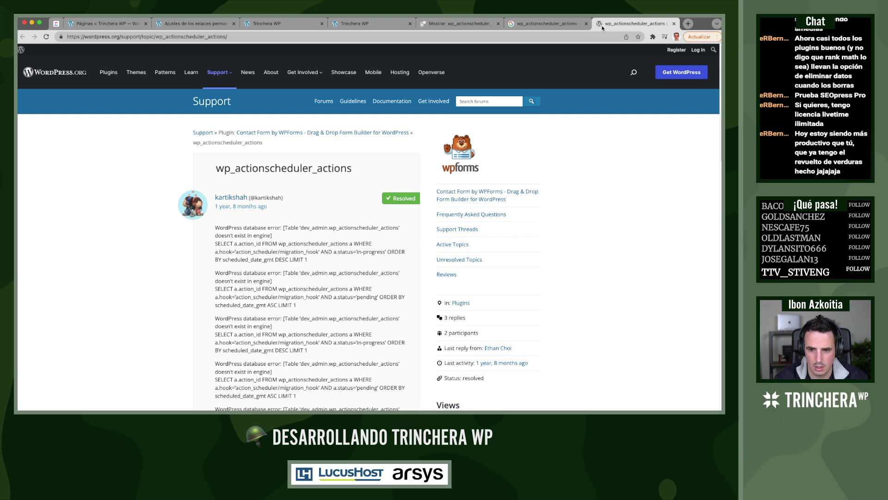
{"action": "scroll", "coordinate": [539, 241], "scroll_direction": "down", "scroll_amount": 7}
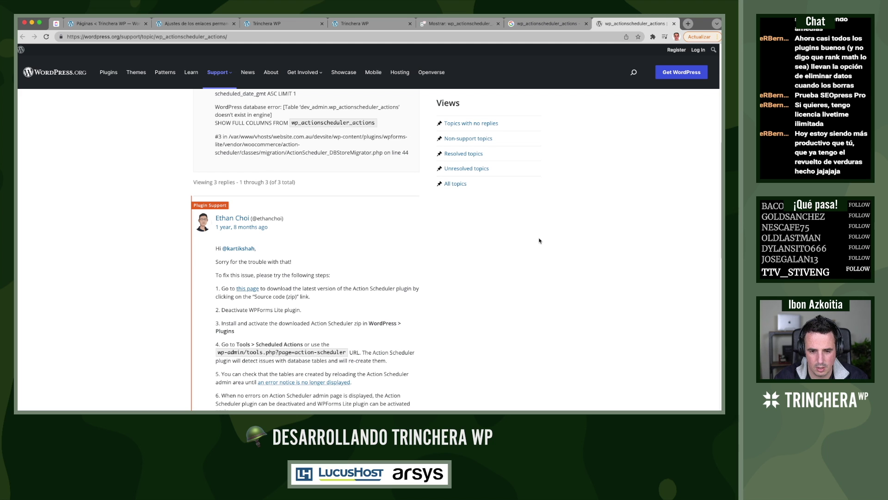
Go back to Adminer's table list for the local database and search Google for wp_actionscheduler_logs
{"action": "left_click", "coordinate": [536, 25]}
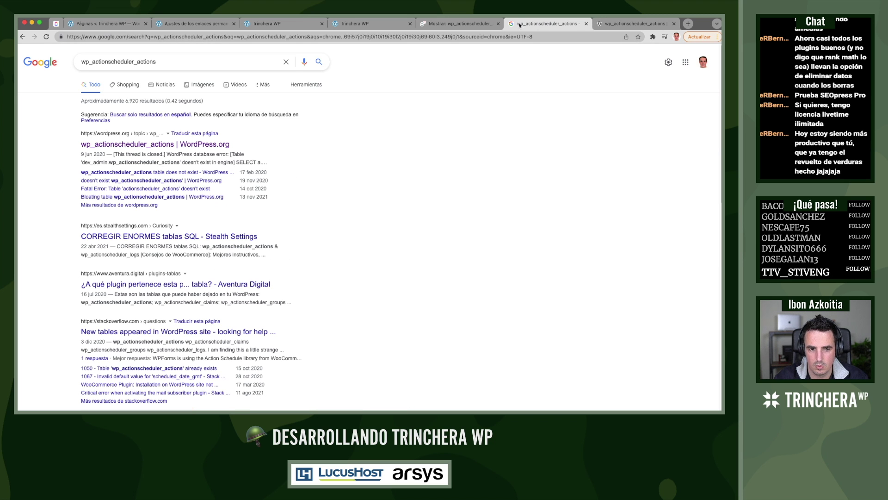
{"action": "left_click", "coordinate": [470, 25]}
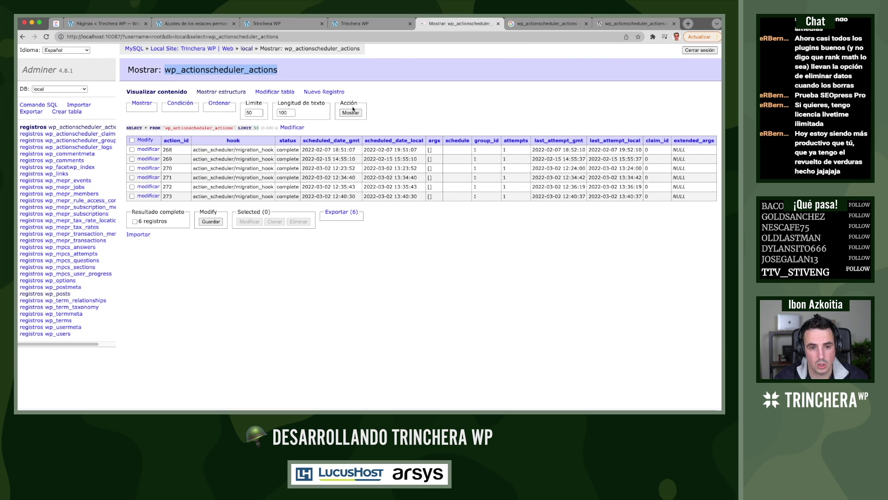
{"action": "left_click", "coordinate": [22, 37]}
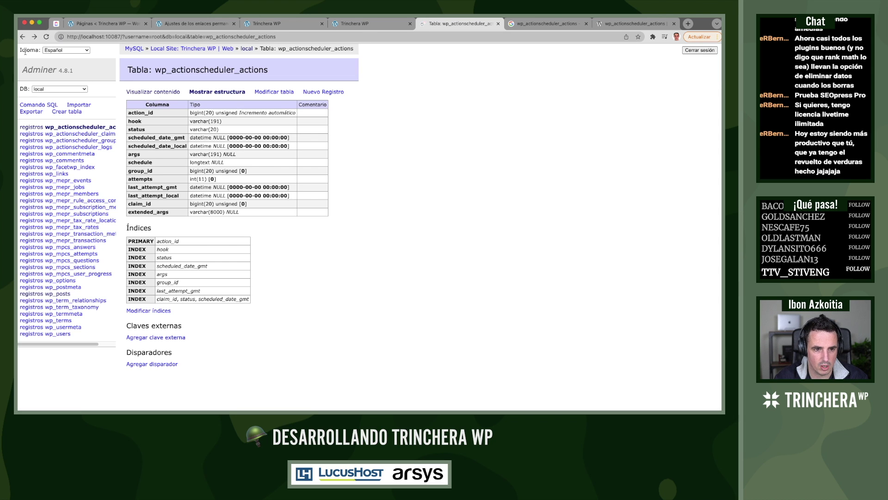
{"action": "left_click", "coordinate": [23, 37]}
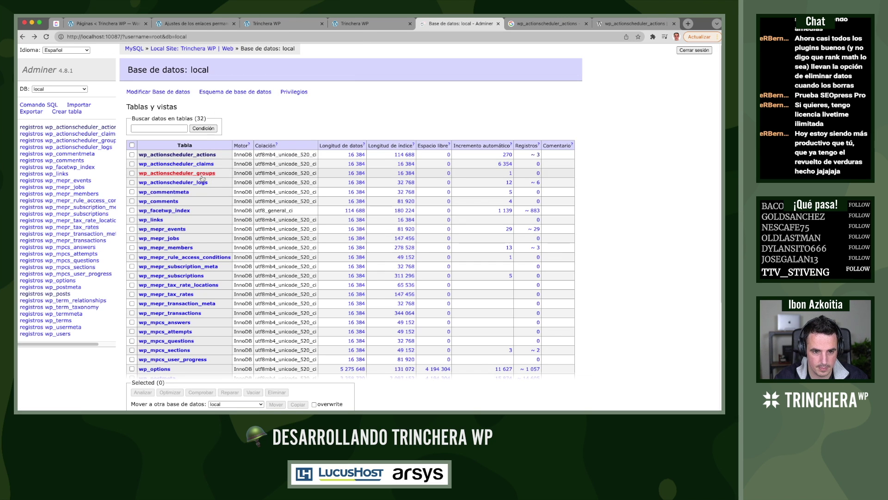
{"action": "left_click_drag", "start_coordinate": [210, 183], "coordinate": [141, 180]}
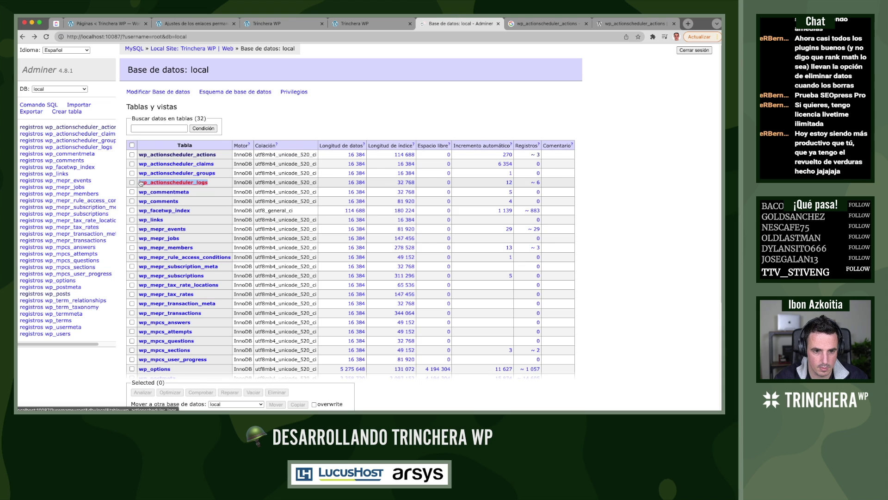
{"action": "key", "text": "super+c"}
{"action": "key", "text": "super+t"}
{"action": "key", "text": "super+v"}
{"action": "key", "text": "Return"}
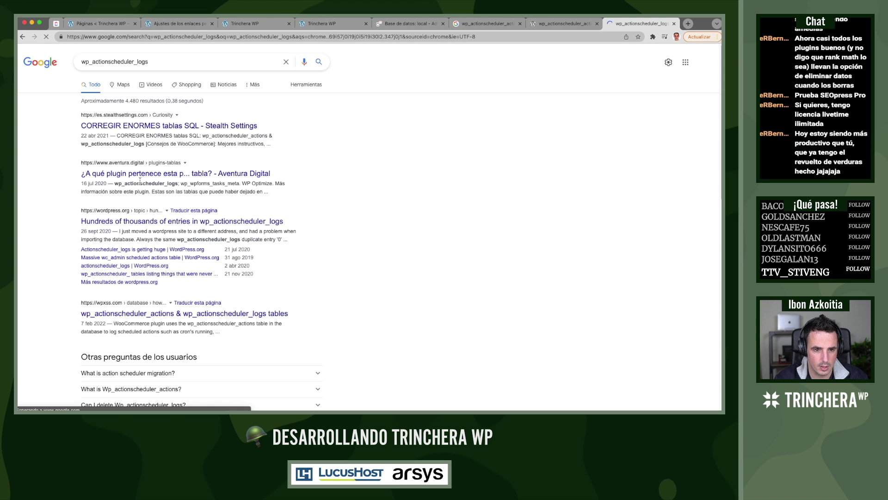
Open the Aventura Digital article on which plugin each table belongs to, and find wp_actionscheduler_logs in it
{"action": "left_click", "coordinate": [133, 177], "text": "super"}
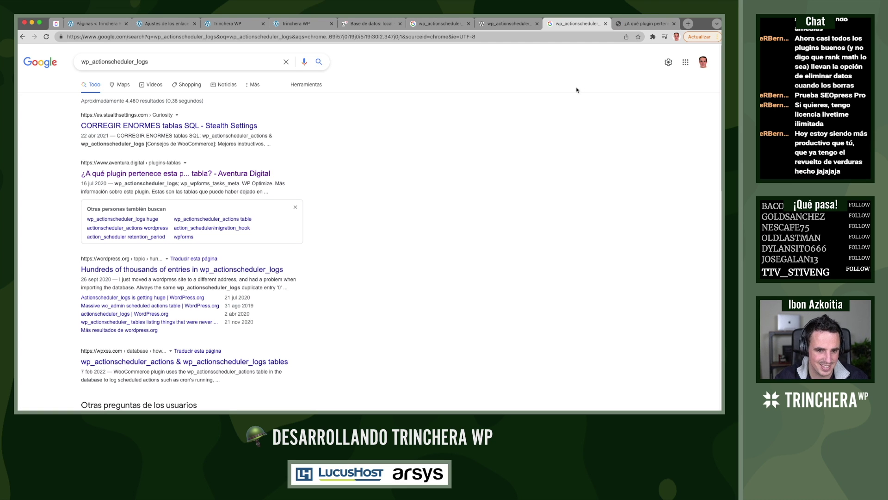
{"action": "left_click", "coordinate": [646, 24]}
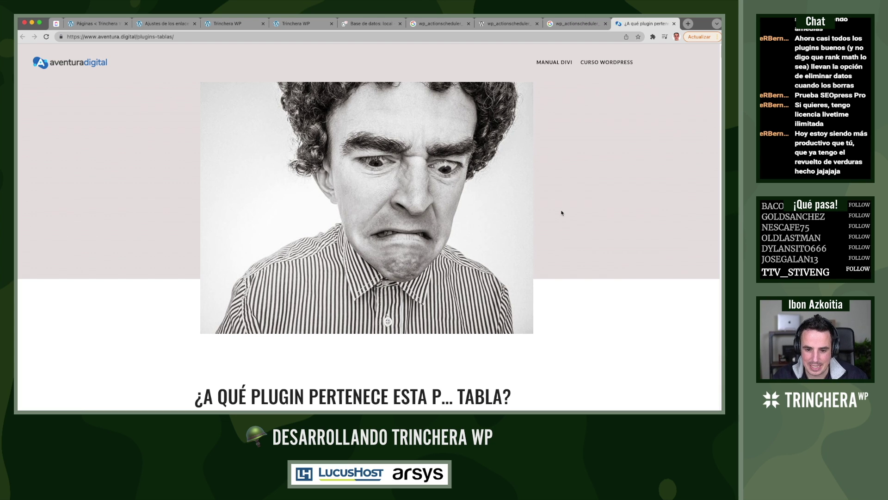
{"action": "scroll", "coordinate": [561, 213], "scroll_direction": "down", "scroll_amount": 15}
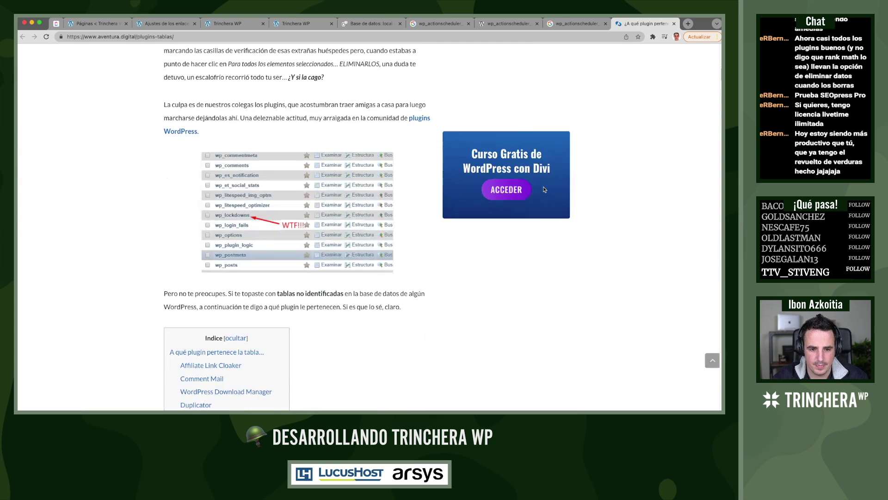
{"action": "scroll", "coordinate": [596, 192], "scroll_direction": "down", "scroll_amount": 10}
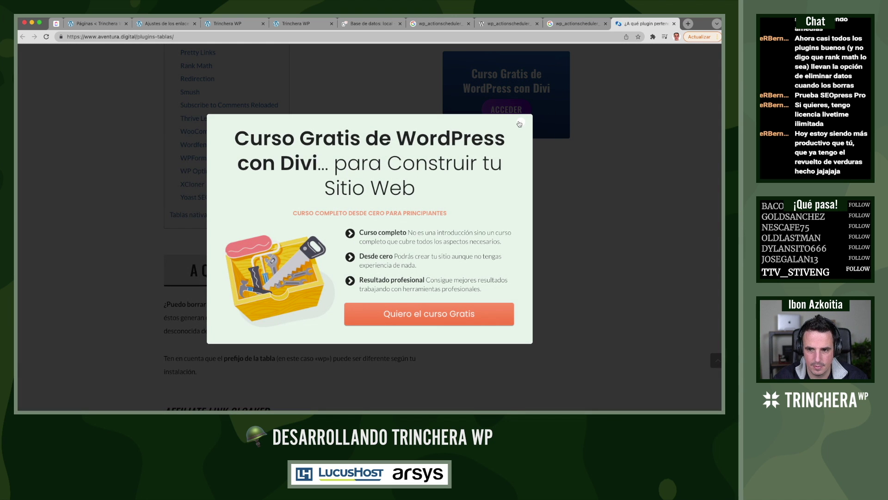
{"action": "left_click", "coordinate": [520, 124]}
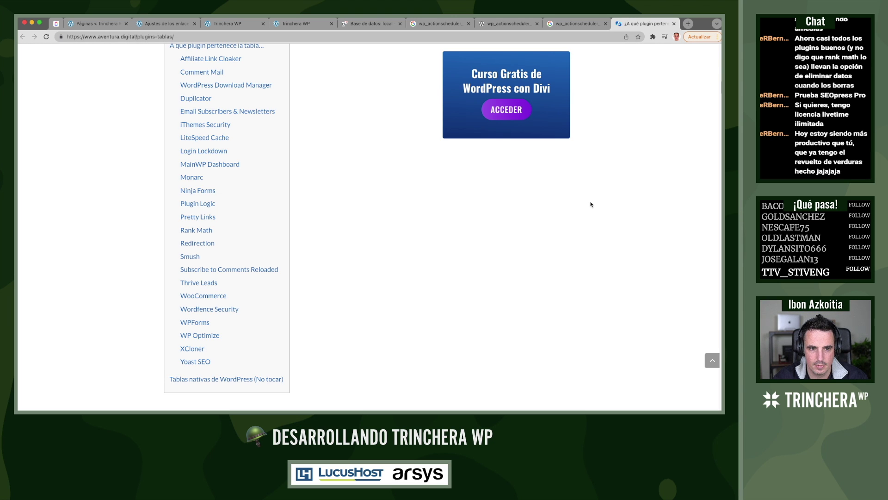
{"action": "key", "text": "super+f"}
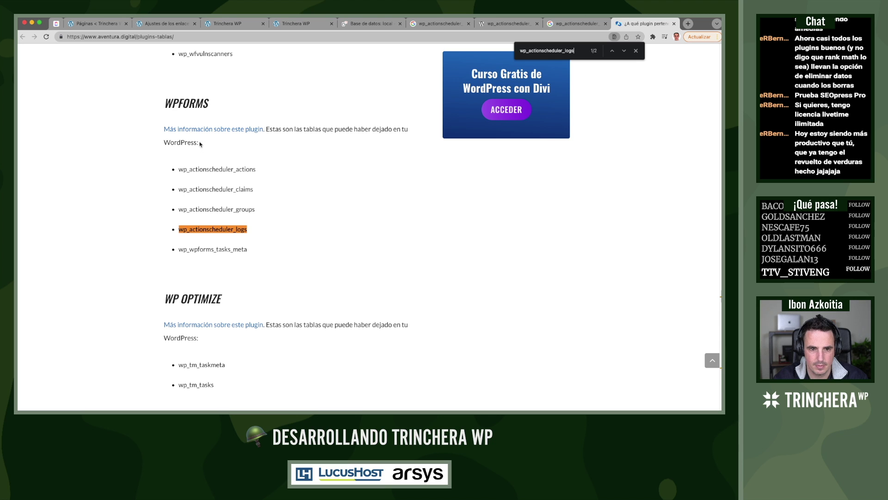
{"action": "left_click_drag", "start_coordinate": [169, 104], "coordinate": [232, 183]}
{"action": "left_click", "coordinate": [267, 240]}
{"action": "left_click", "coordinate": [176, 23]}
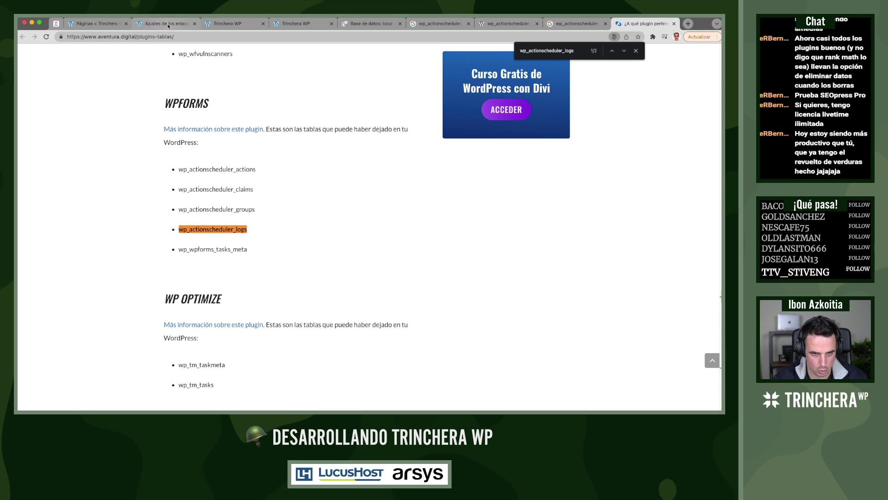
In Adminer, drop the four wp_actionscheduler tables together with all wp_mepr and wp_mpcs tables from the local database
{"action": "left_click", "coordinate": [368, 23]}
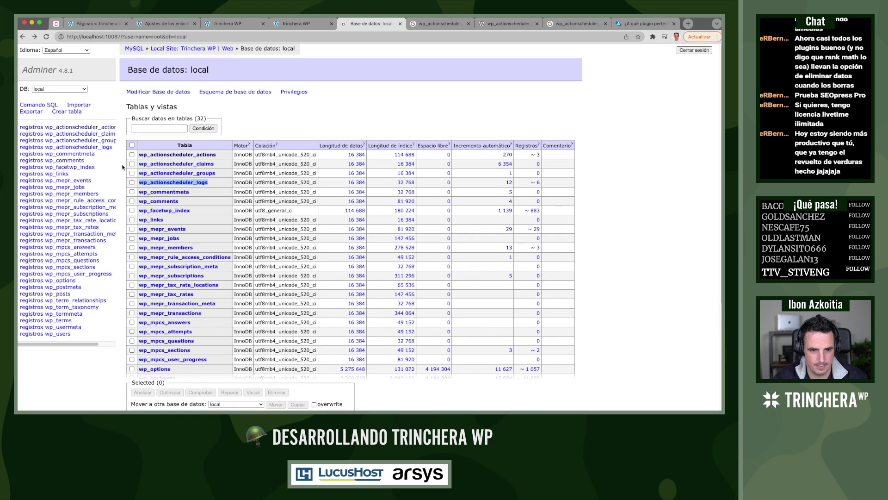
{"action": "left_click", "coordinate": [132, 154]}
{"action": "left_click", "coordinate": [131, 164]}
{"action": "left_click", "coordinate": [131, 173]}
{"action": "left_click", "coordinate": [131, 183]}
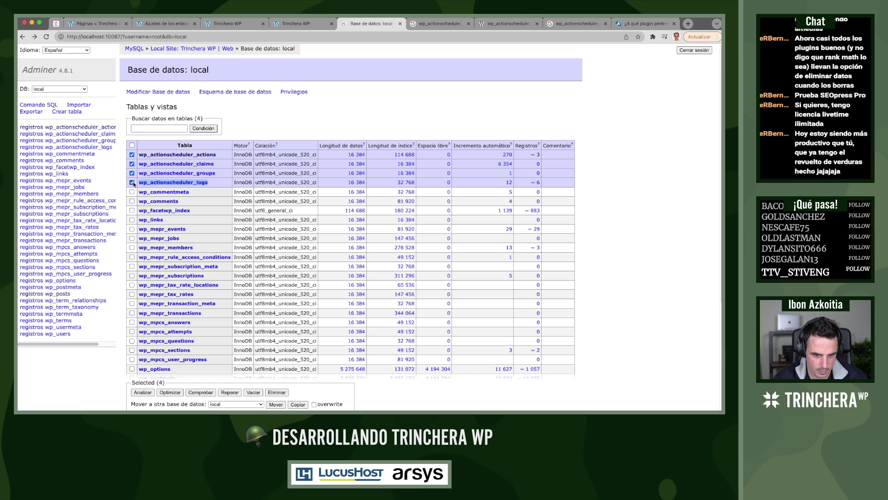
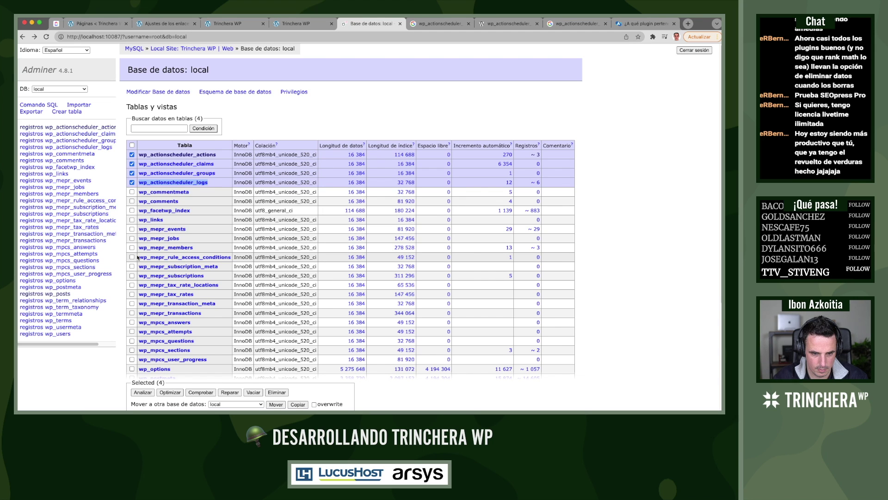
{"action": "left_click", "coordinate": [132, 229]}
{"action": "left_click", "coordinate": [132, 237]}
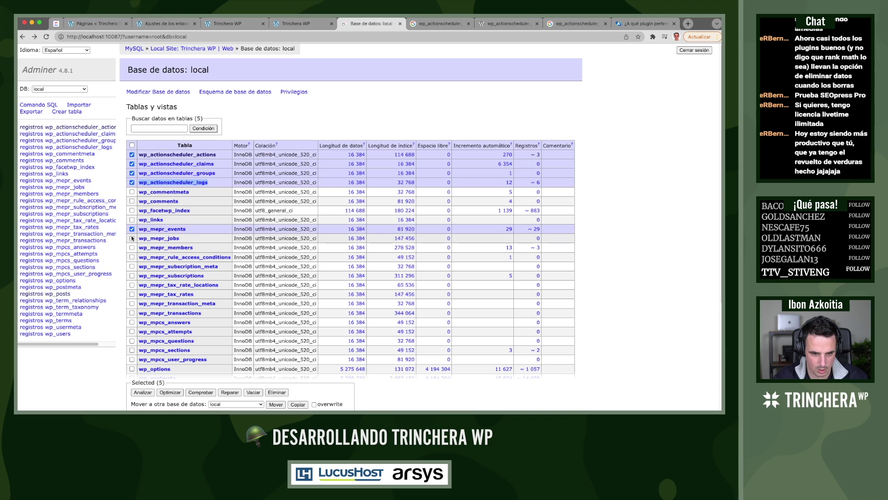
{"action": "left_click", "coordinate": [132, 247]}
{"action": "left_click", "coordinate": [132, 256]}
{"action": "left_click", "coordinate": [132, 266]}
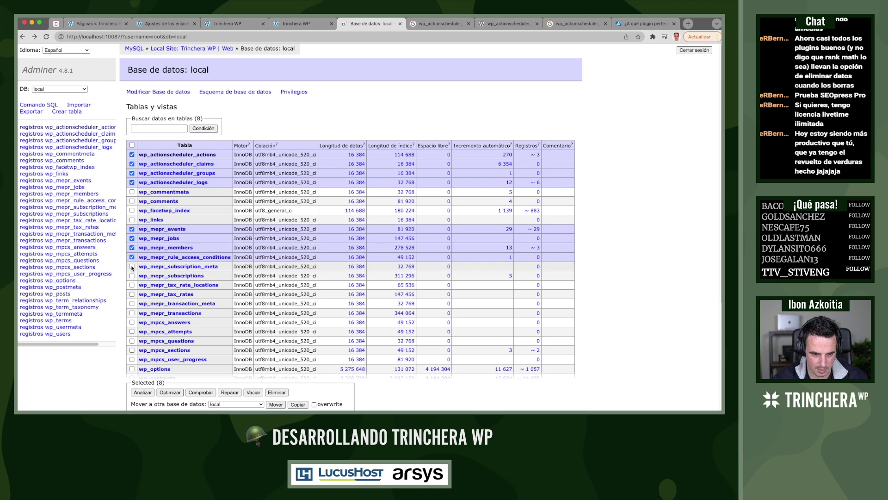
{"action": "left_click", "coordinate": [131, 275]}
{"action": "left_click", "coordinate": [131, 285]}
{"action": "left_click", "coordinate": [132, 294]}
{"action": "left_click", "coordinate": [131, 303]}
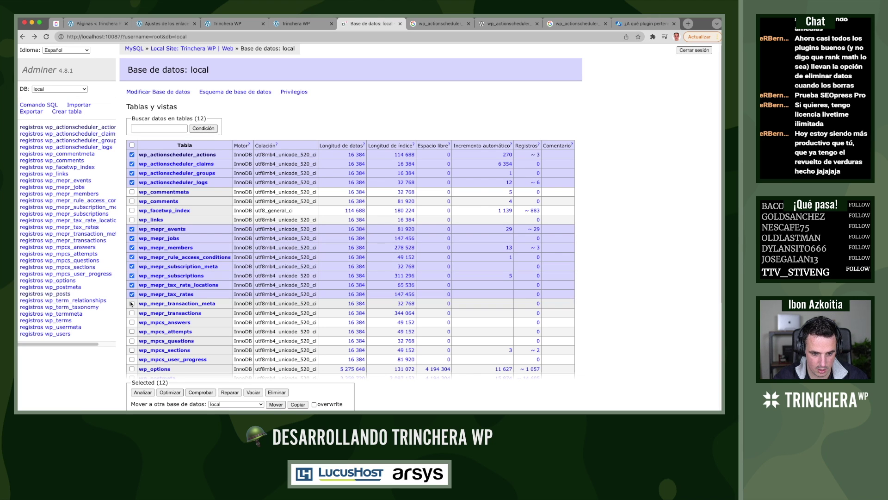
{"action": "left_click", "coordinate": [132, 312]}
{"action": "left_click", "coordinate": [132, 322]}
{"action": "left_click", "coordinate": [132, 332]}
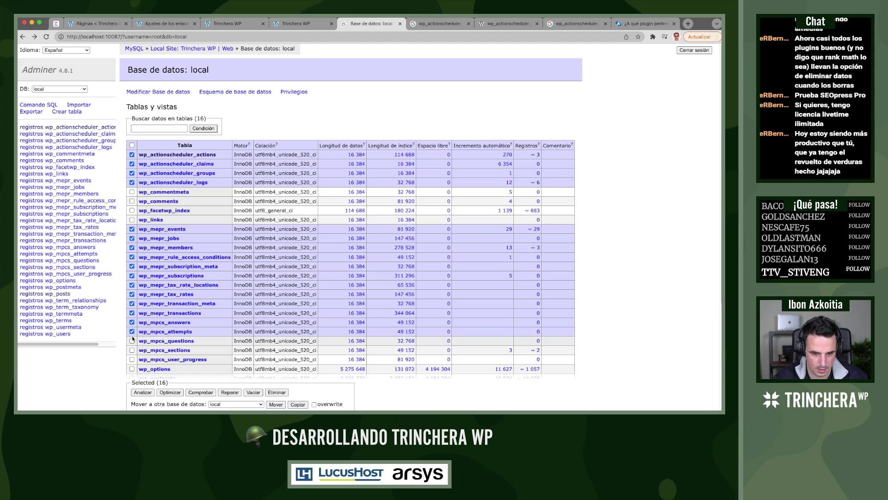
{"action": "left_click", "coordinate": [132, 340]}
{"action": "left_click", "coordinate": [132, 350]}
{"action": "left_click", "coordinate": [131, 359]}
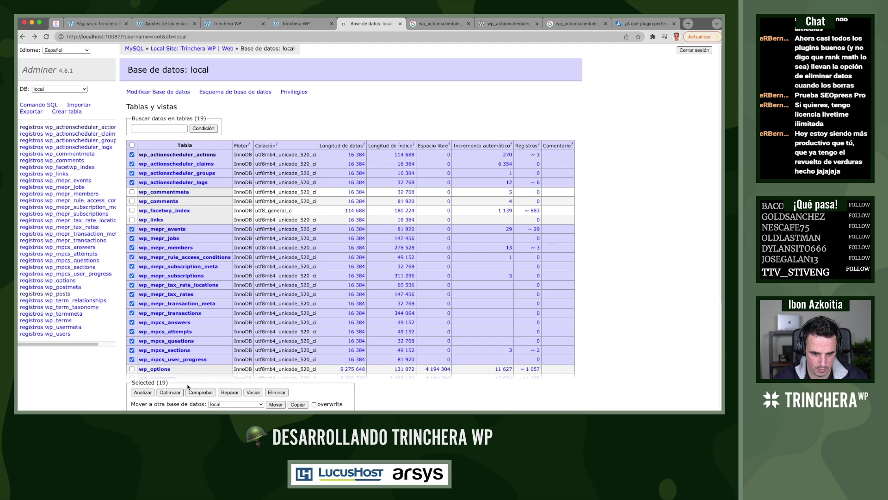
{"action": "left_click", "coordinate": [277, 392]}
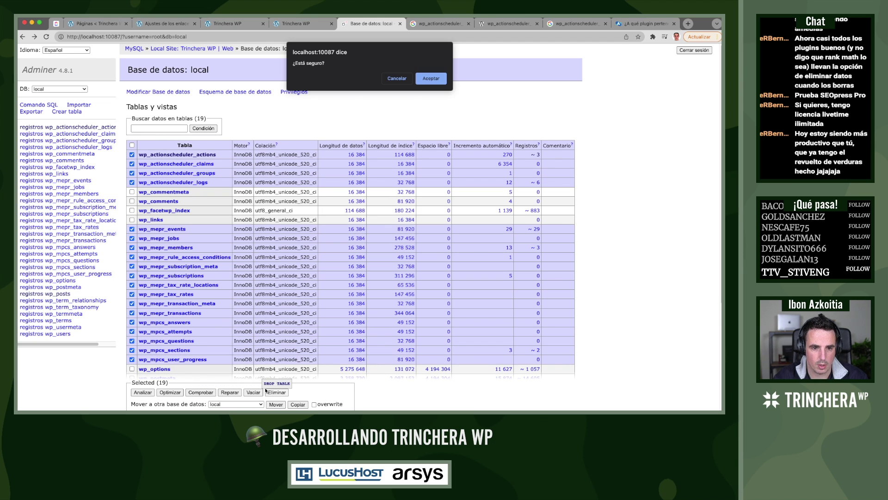
{"action": "left_click", "coordinate": [431, 78]}
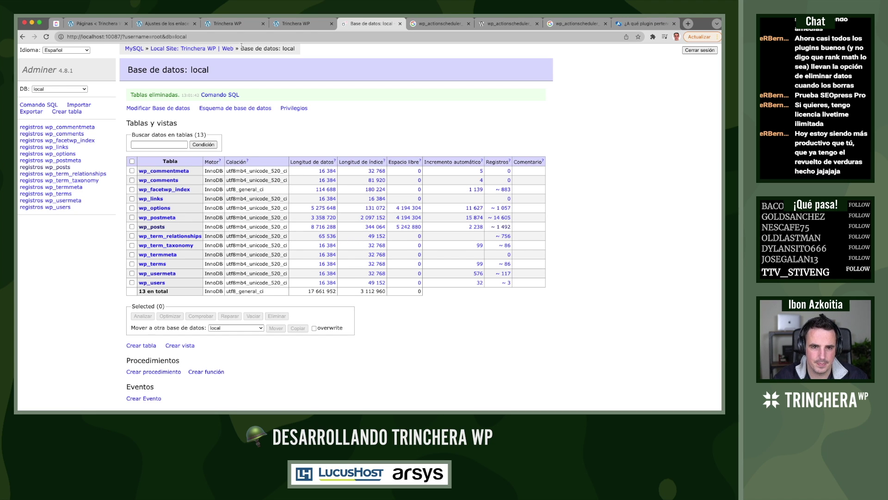
Switch to the WordPress admin and reload the permalink settings page
{"action": "left_click", "coordinate": [175, 26]}
{"action": "key", "text": "super+l"}
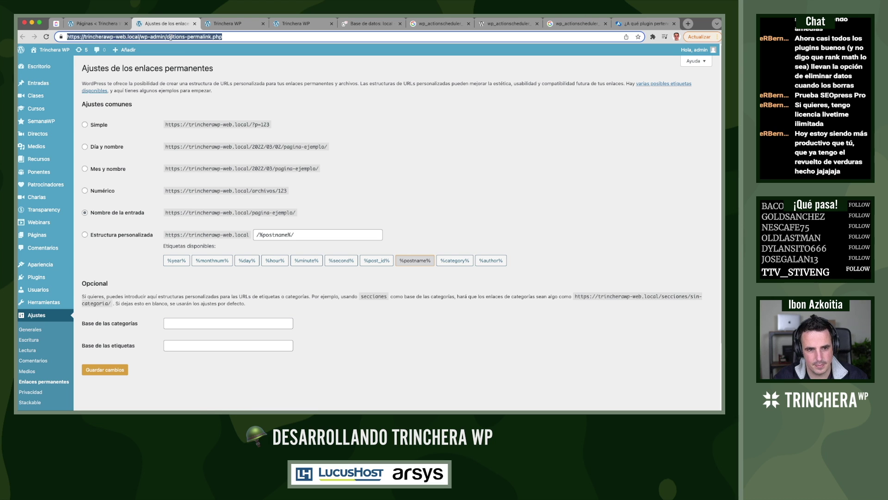
{"action": "key", "text": "Return"}
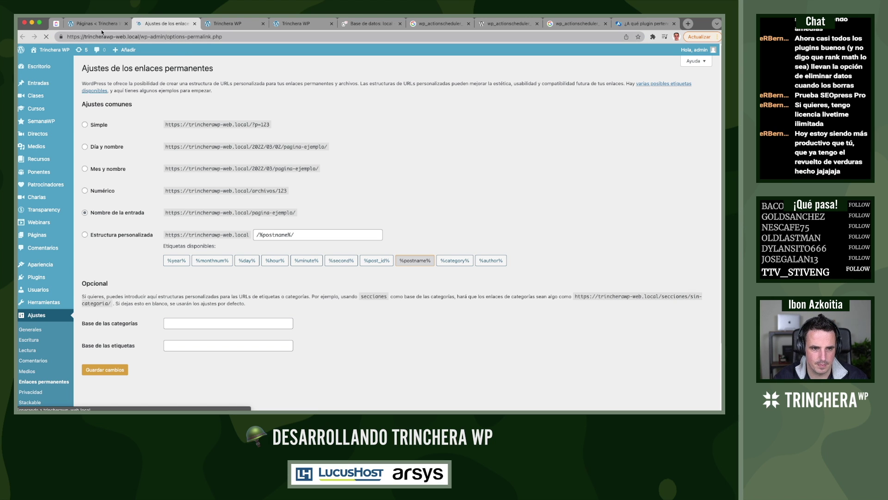
Try to change the slug of the 2019 page under Transparencia to 2019 through quick edit and update it
{"action": "left_click", "coordinate": [97, 24]}
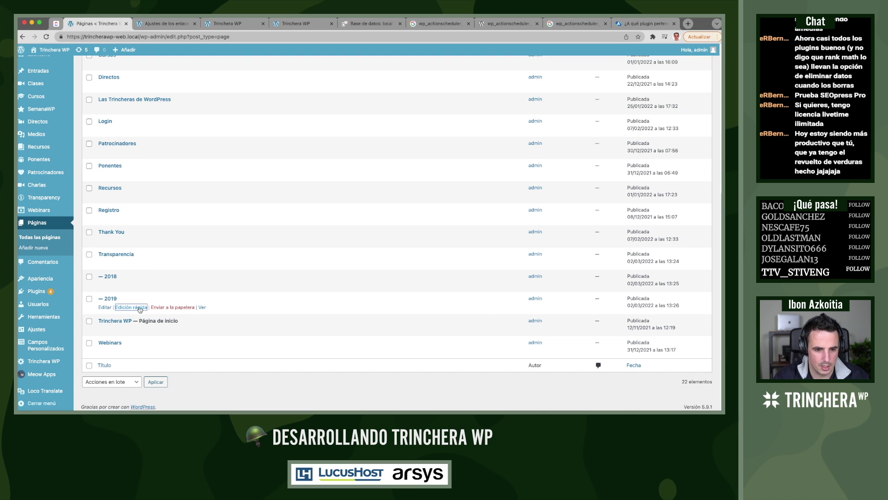
{"action": "left_click", "coordinate": [139, 307]}
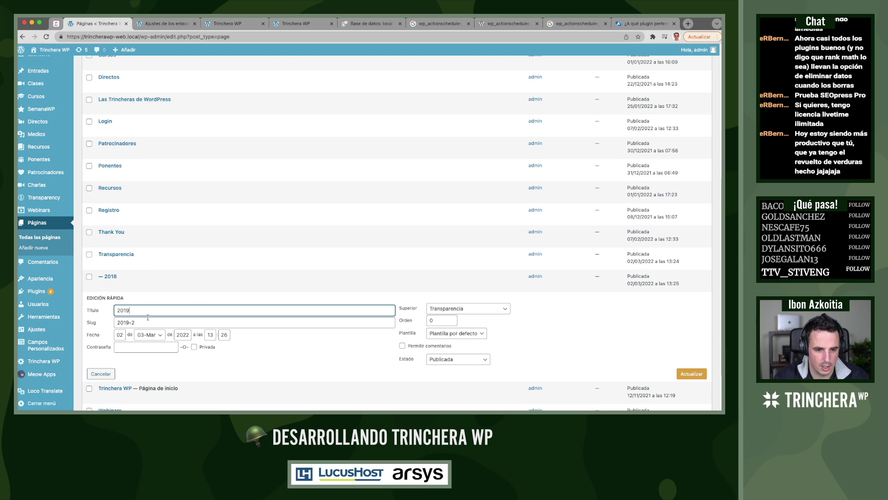
{"action": "left_click_drag", "start_coordinate": [139, 323], "coordinate": [129, 323]}
{"action": "key", "text": "BackSpace"}
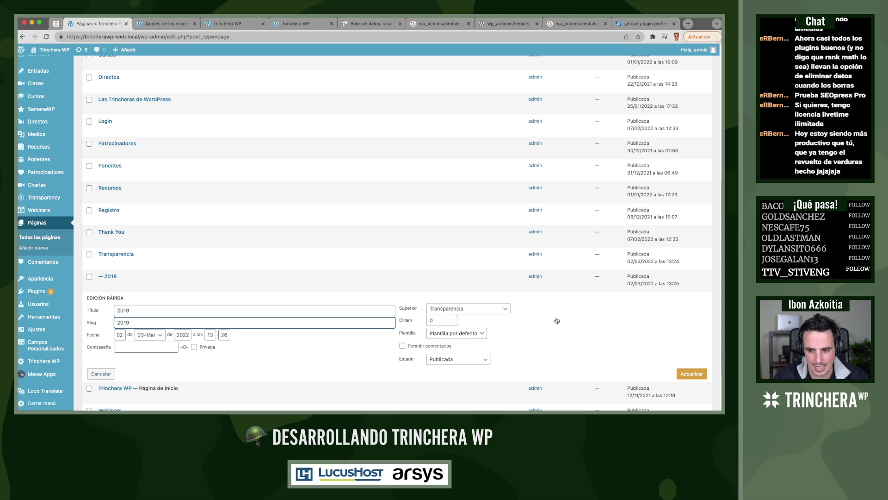
{"action": "left_click", "coordinate": [686, 376]}
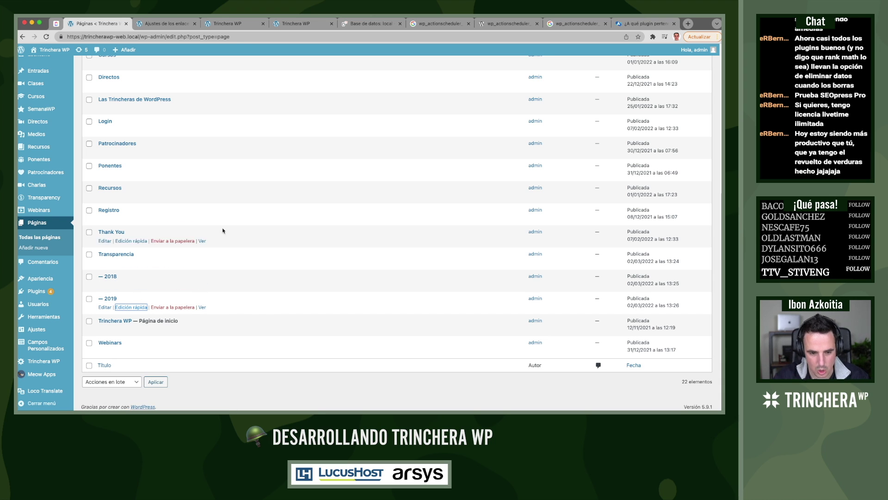
Close the WordPress.org support topic and open the site's home page in a new tab from the permalink settings page
{"action": "left_click", "coordinate": [165, 23]}
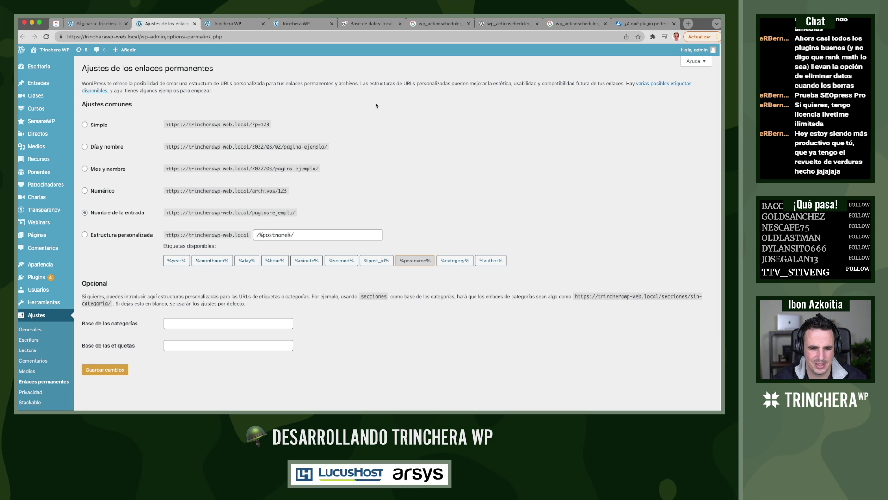
{"action": "left_click", "coordinate": [495, 23]}
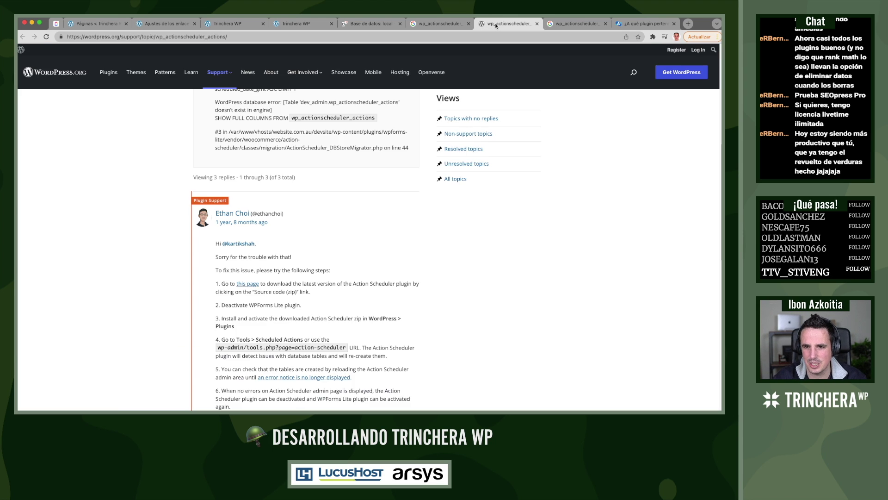
{"action": "left_click", "coordinate": [537, 23]}
{"action": "left_click", "coordinate": [371, 24]}
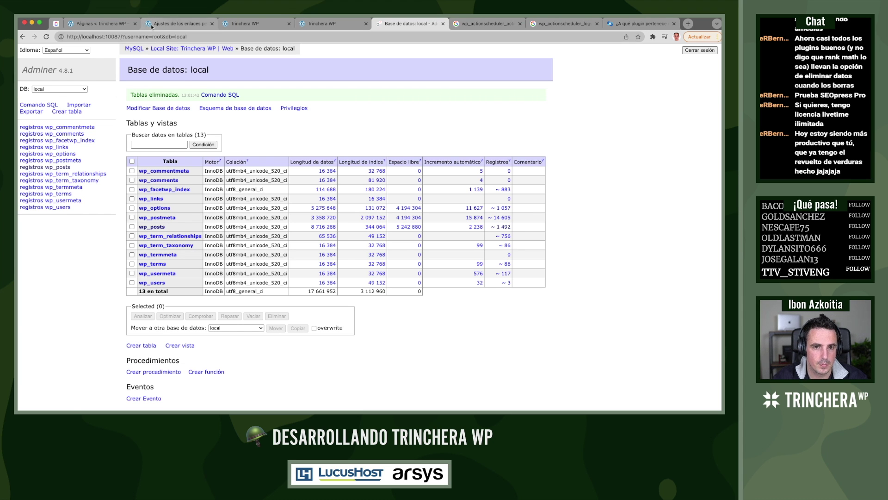
{"action": "left_click", "coordinate": [169, 24]}
{"action": "left_click", "coordinate": [54, 49], "text": "super"}
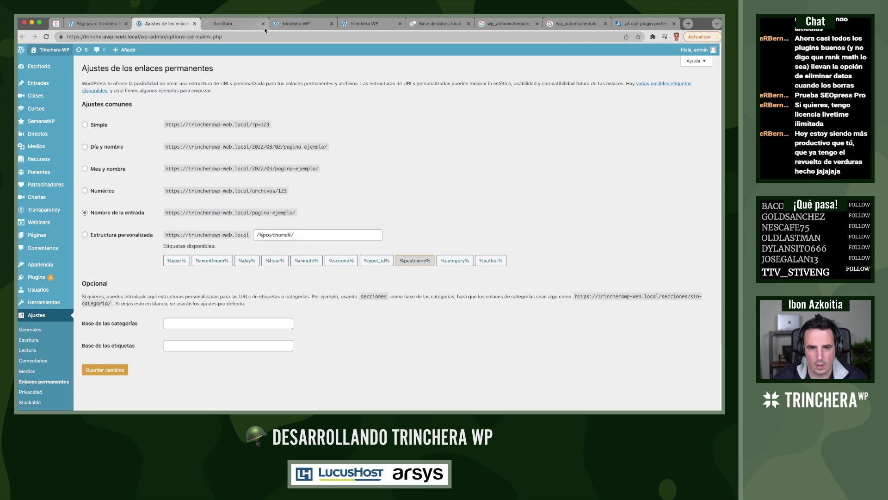
{"action": "left_click", "coordinate": [234, 24]}
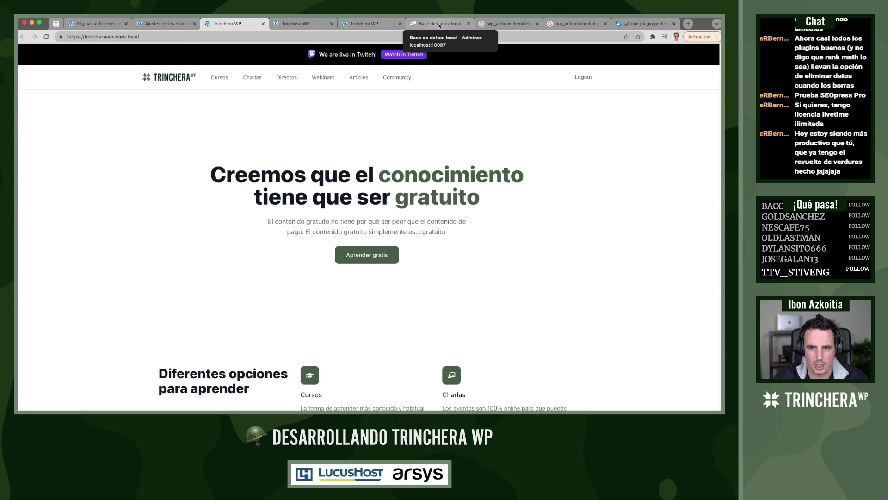
Switch to Adminer and search the data in all tables of the local database for 2019
{"action": "left_click", "coordinate": [439, 24]}
{"action": "left_click", "coordinate": [171, 145]}
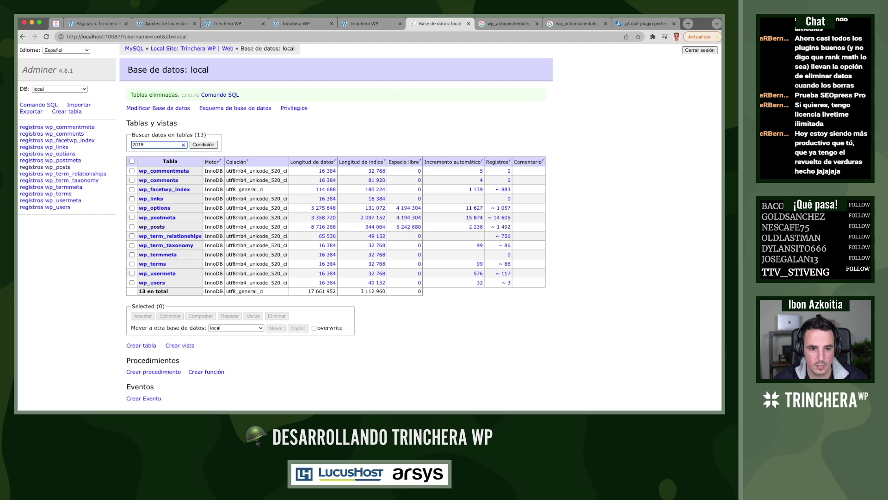
{"action": "type", "text": "2019"}
{"action": "left_click", "coordinate": [214, 145]}
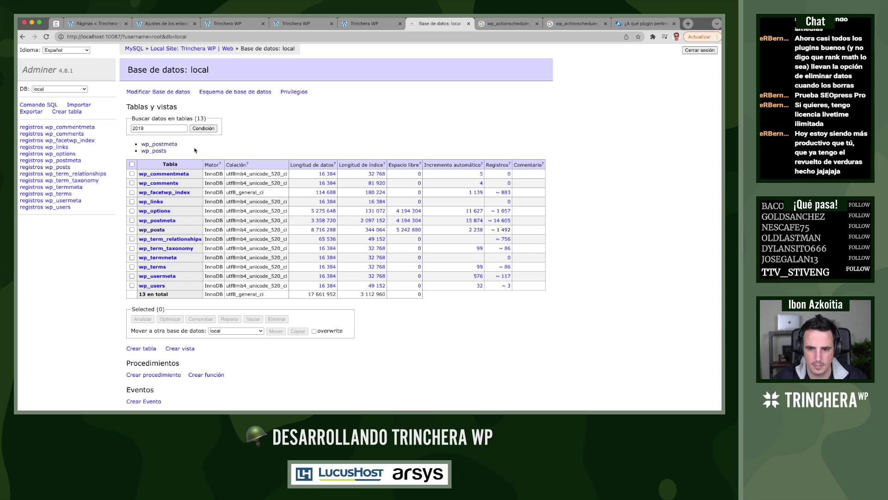
Open the matching wp_posts records and check the 2019 page's post_name and its other columns
{"action": "left_click", "coordinate": [157, 151]}
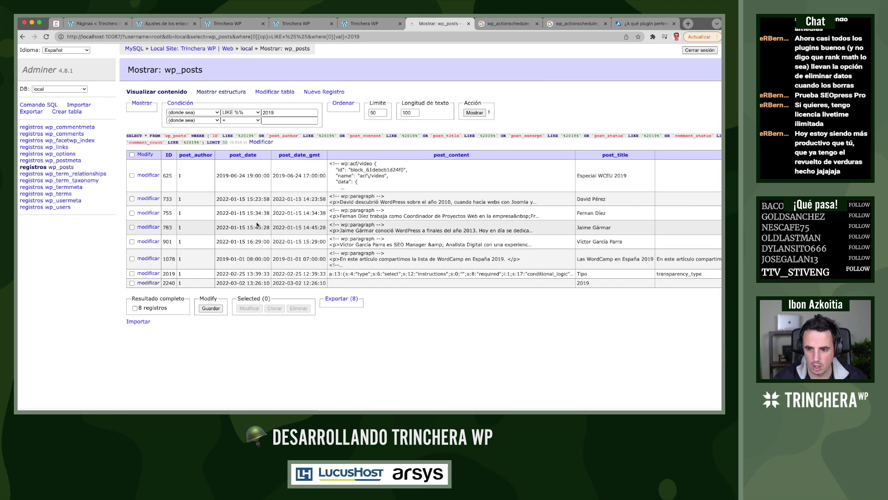
{"action": "scroll", "coordinate": [257, 225], "scroll_direction": "right", "scroll_amount": 10}
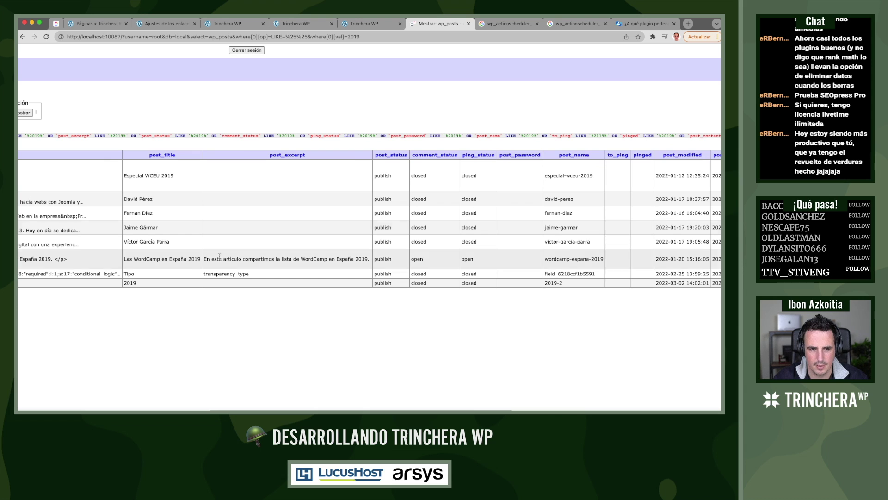
{"action": "left_click_drag", "start_coordinate": [563, 283], "coordinate": [550, 284]}
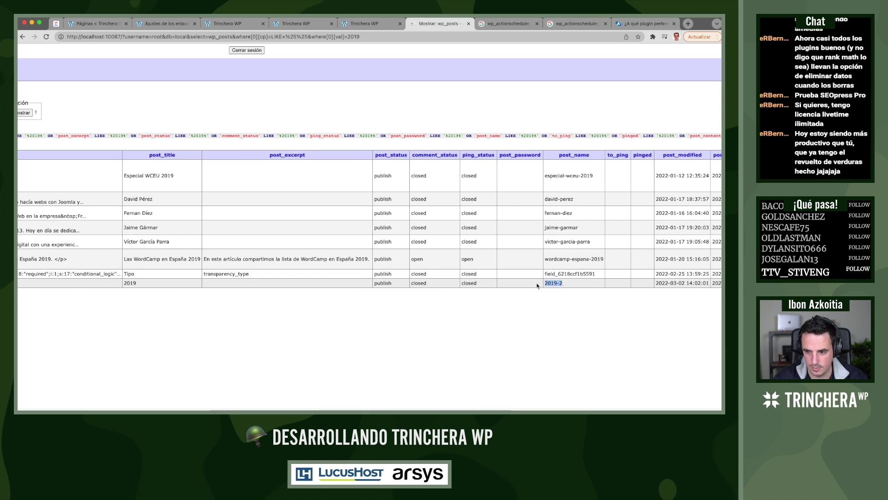
{"action": "scroll", "coordinate": [538, 285], "scroll_direction": "right", "scroll_amount": 10}
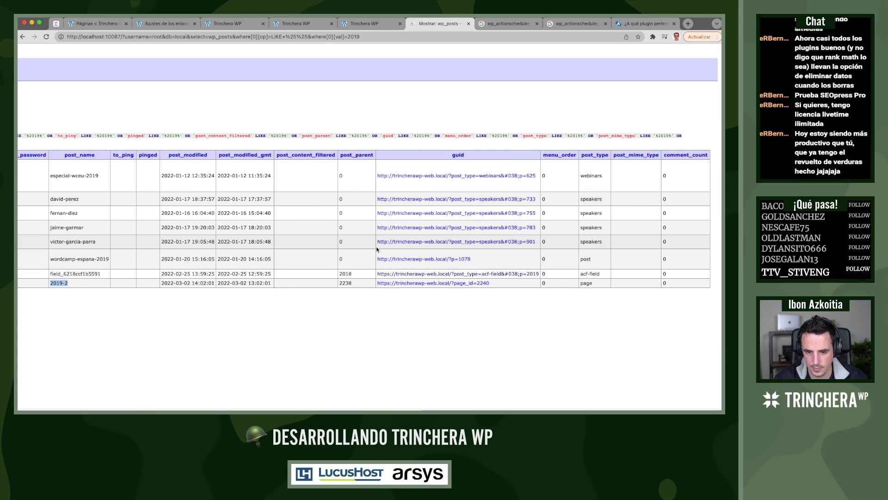
{"action": "scroll", "coordinate": [294, 251], "scroll_direction": "left", "scroll_amount": 10}
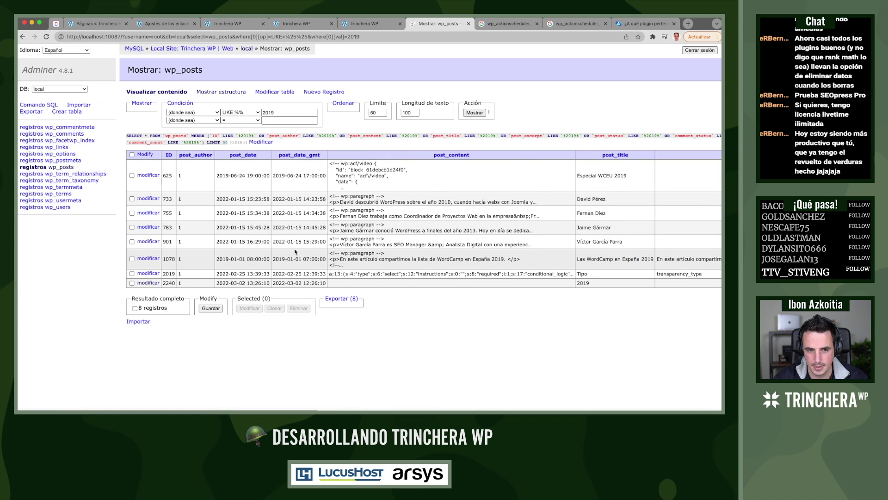
Open the wp_postmeta matches from the search results and inspect the record with meta_id 2019 without changing it
{"action": "left_click", "coordinate": [23, 38]}
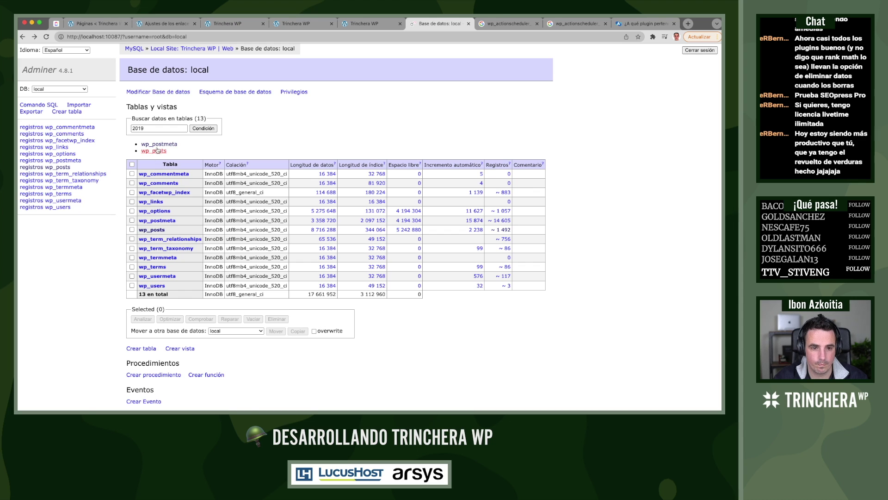
{"action": "left_click", "coordinate": [158, 144]}
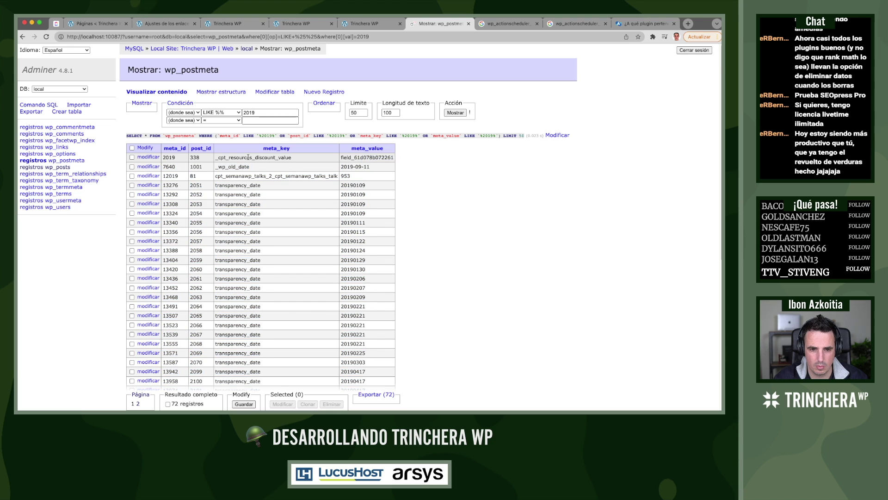
{"action": "left_click", "coordinate": [132, 158]}
{"action": "left_click", "coordinate": [141, 158]}
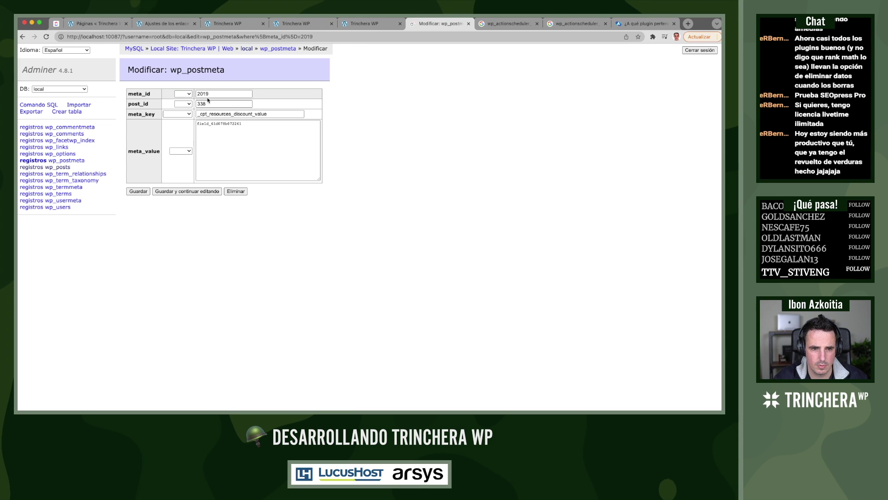
{"action": "left_click", "coordinate": [23, 37]}
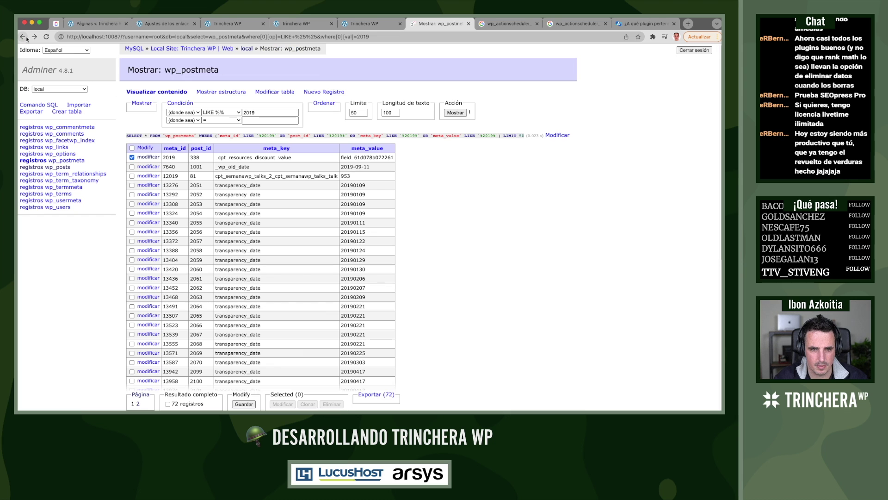
{"action": "left_click", "coordinate": [132, 157]}
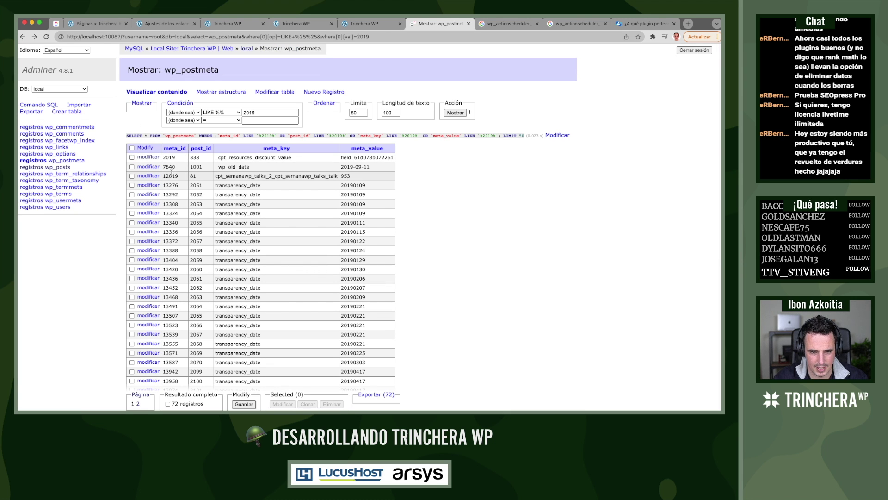
Look through the remaining wp_postmeta matches for 2019 and return to the table list
{"action": "left_click_drag", "start_coordinate": [165, 176], "coordinate": [182, 179]}
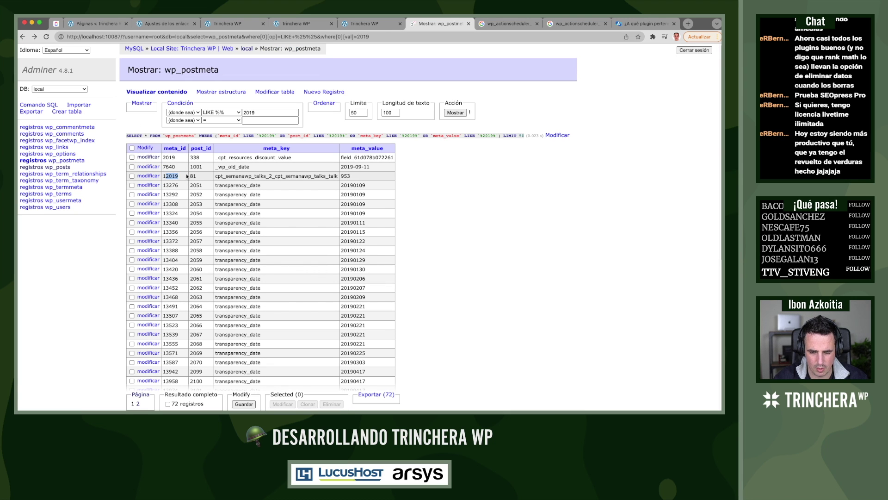
{"action": "left_click", "coordinate": [352, 185]}
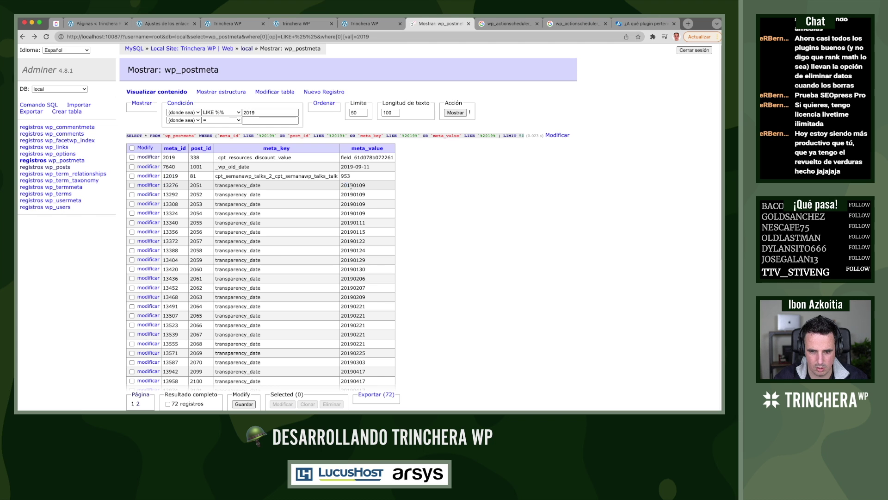
{"action": "scroll", "coordinate": [354, 222], "scroll_direction": "down", "scroll_amount": 10}
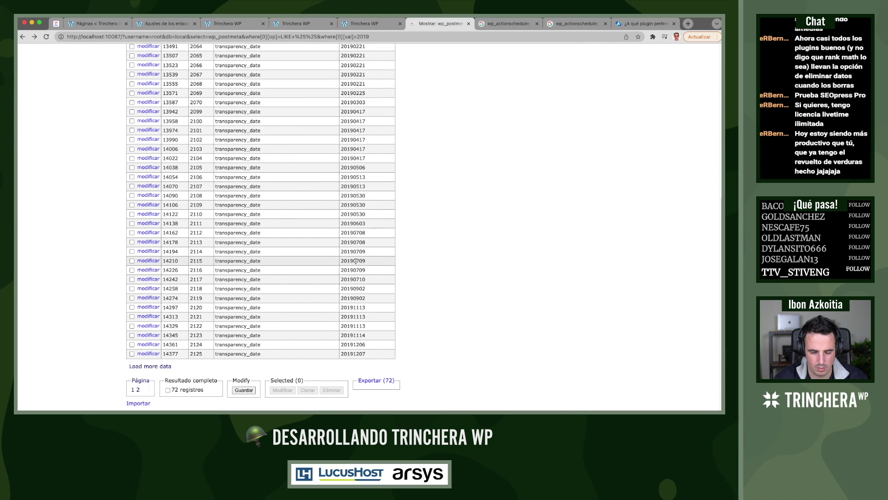
{"action": "left_click", "coordinate": [22, 37]}
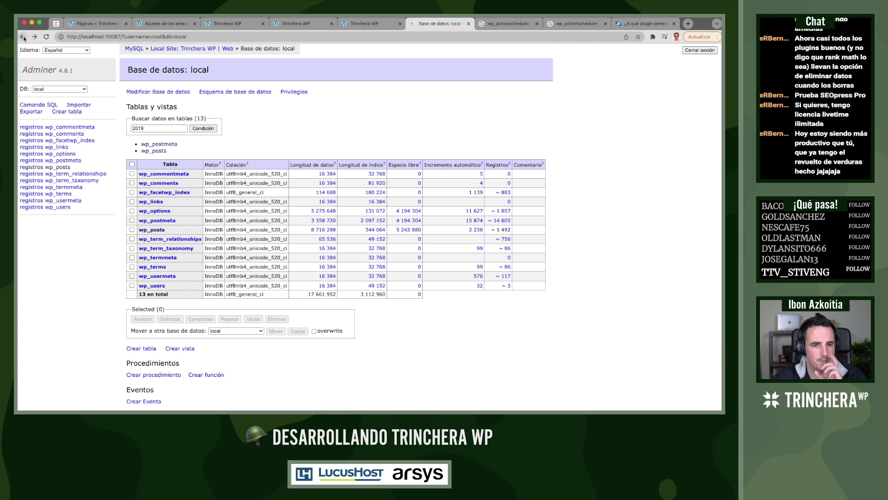
View the contents of the wp_users table and return to the local database's table list
{"action": "left_click", "coordinate": [155, 286]}
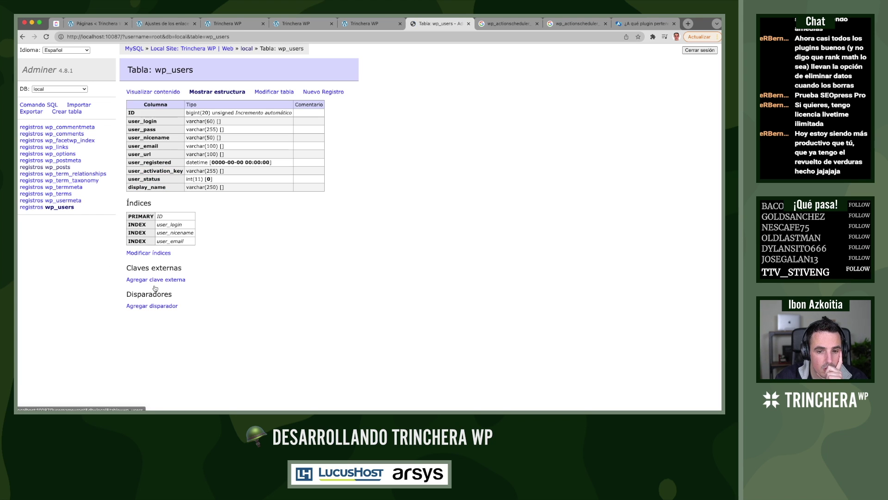
{"action": "left_click", "coordinate": [156, 92]}
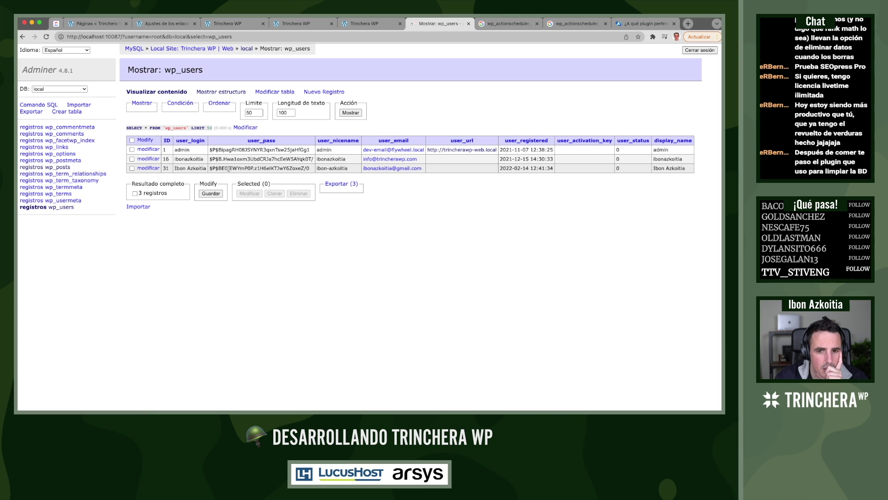
{"action": "left_click", "coordinate": [246, 48]}
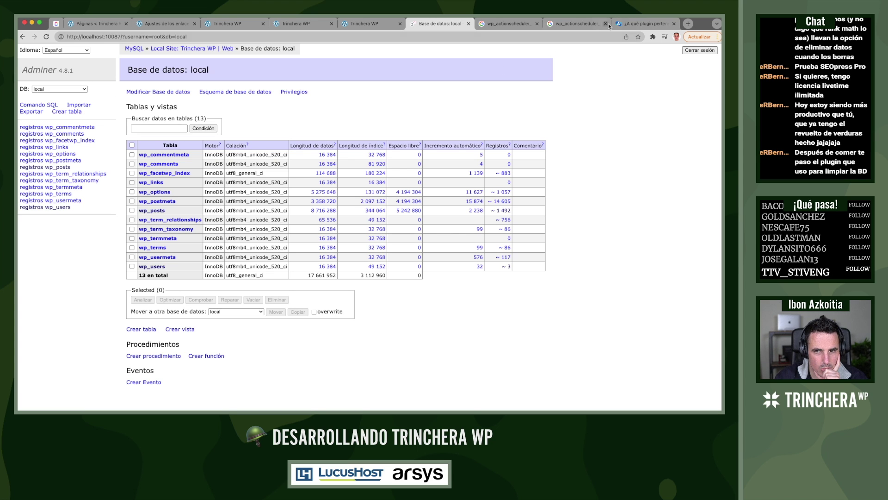
Search Google for "wordpress view all slugs" in a new tab
{"action": "left_click", "coordinate": [689, 24]}
{"action": "type", "text": "word"}
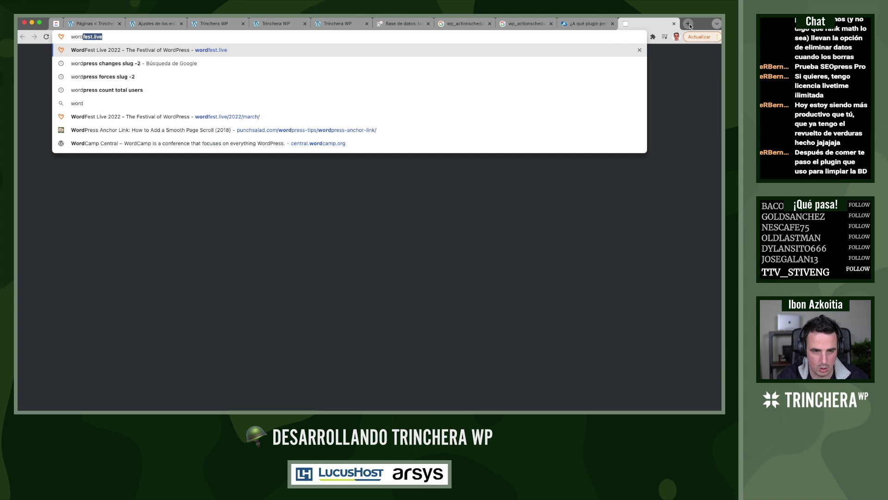
{"action": "type", "text": "press view all s"}
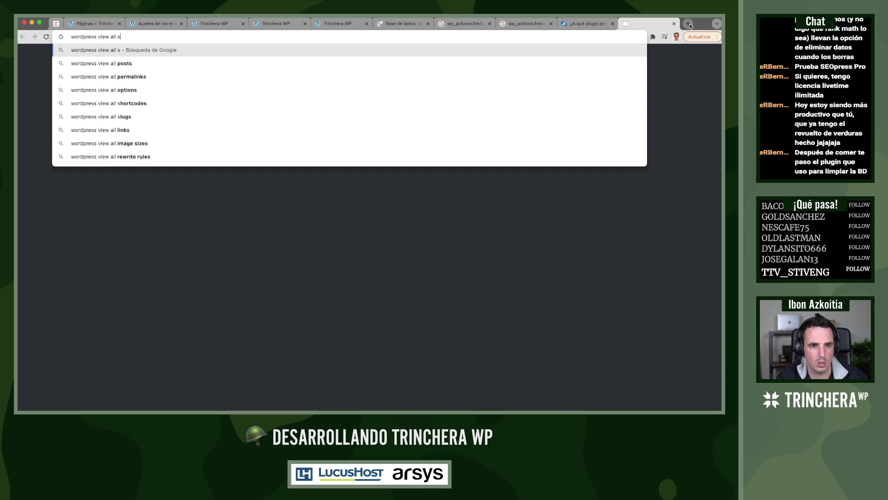
{"action": "type", "text": "lugs"}
{"action": "key", "text": "Return"}
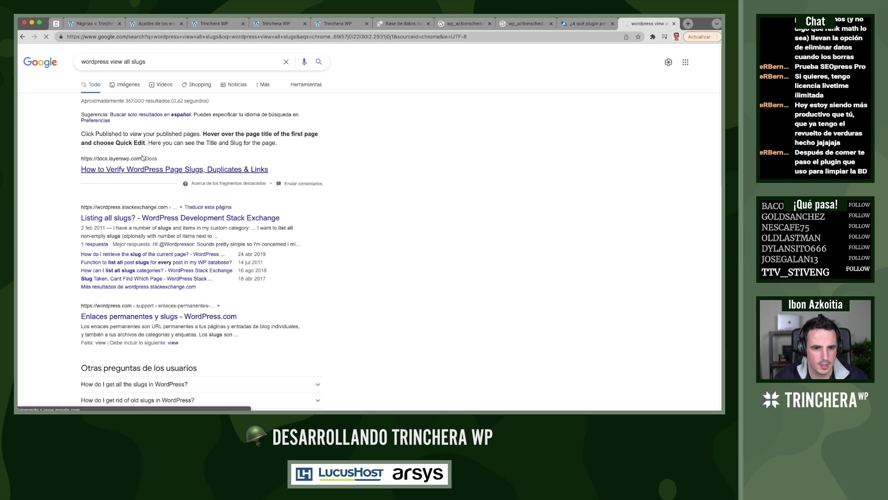
Open the Stack Exchange result "Listing all slugs?" in a new tab and read the question, answer and comments
{"action": "left_click", "coordinate": [97, 220], "text": "super"}
{"action": "left_click", "coordinate": [637, 25]}
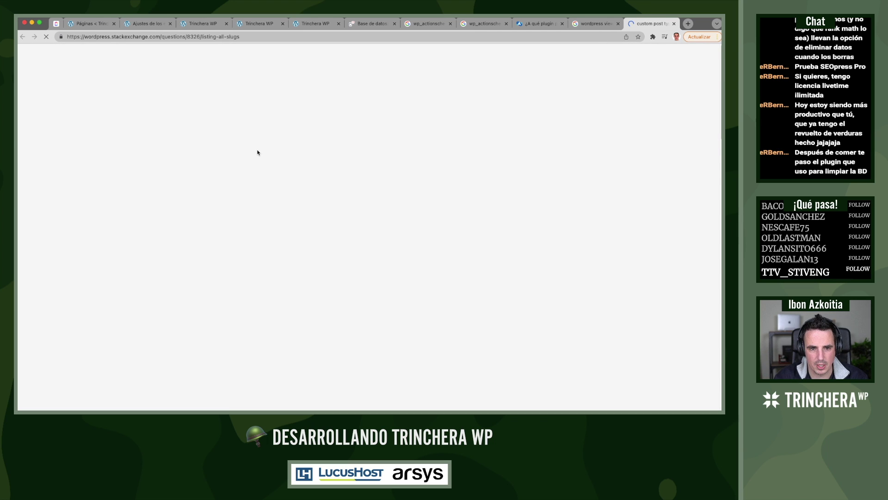
{"action": "scroll", "coordinate": [100, 196], "scroll_direction": "down", "scroll_amount": 5}
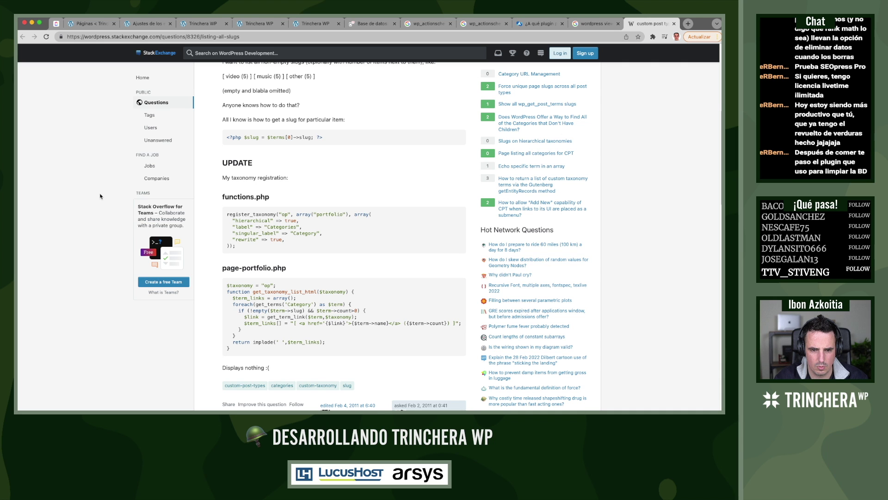
{"action": "scroll", "coordinate": [100, 196], "scroll_direction": "down", "scroll_amount": 6}
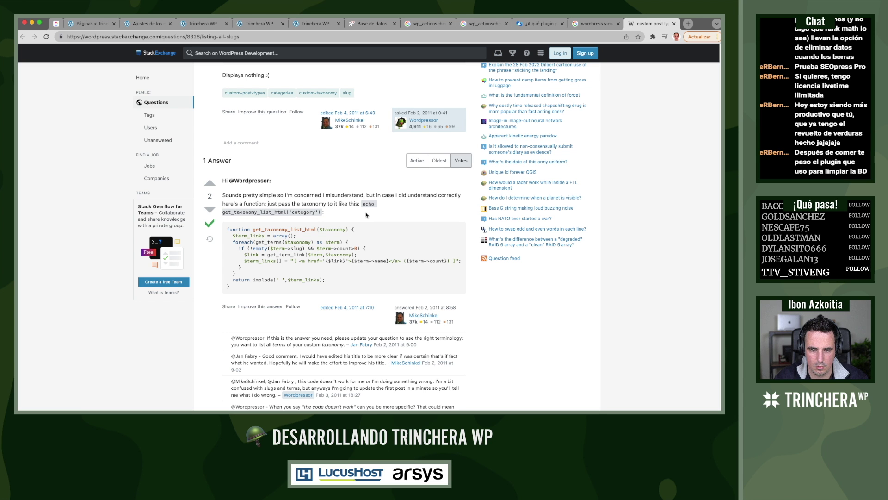
{"action": "scroll", "coordinate": [366, 214], "scroll_direction": "down", "scroll_amount": 5}
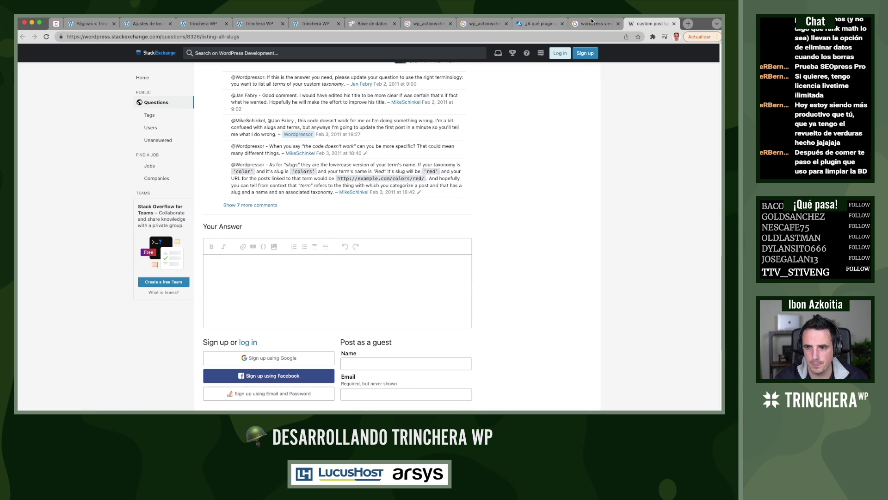
From the Google results, open the Stack Exchange question on listing all post slugs for every post in a new tab and read its answer
{"action": "key", "text": "ctrl+shift+Tab"}
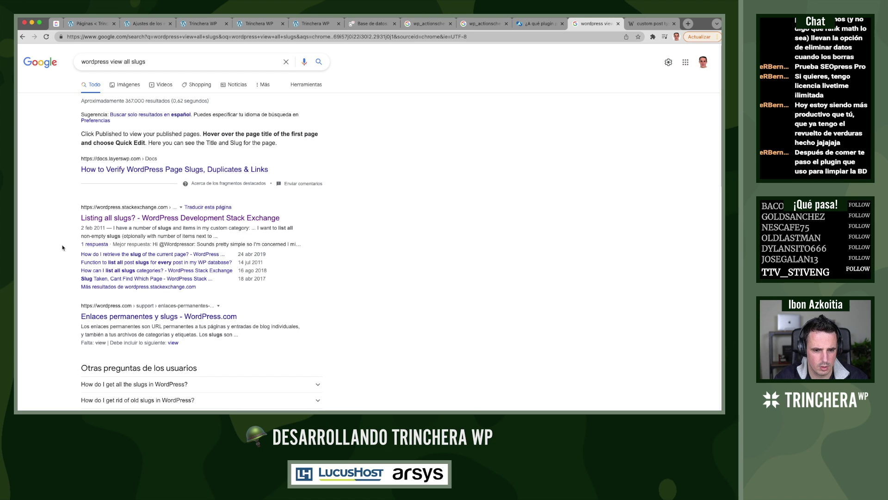
{"action": "left_click", "coordinate": [105, 267], "text": "super"}
{"action": "left_click", "coordinate": [641, 27]}
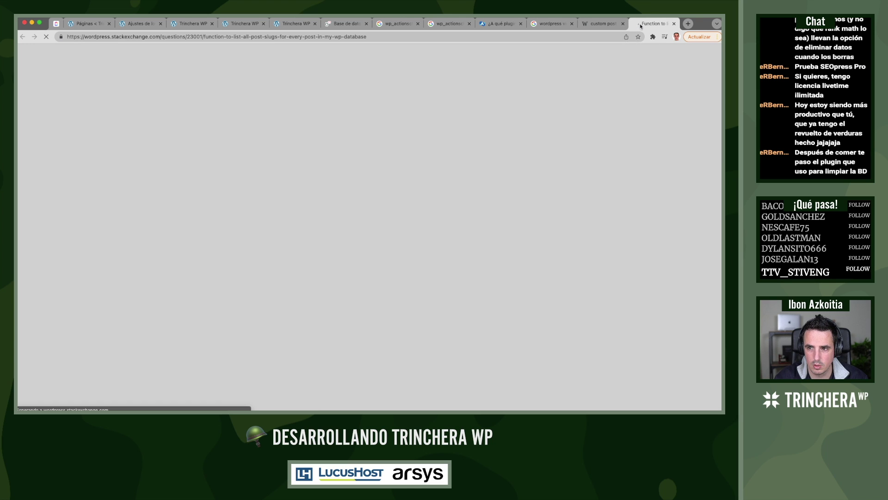
{"action": "scroll", "coordinate": [239, 241], "scroll_direction": "down", "scroll_amount": 5}
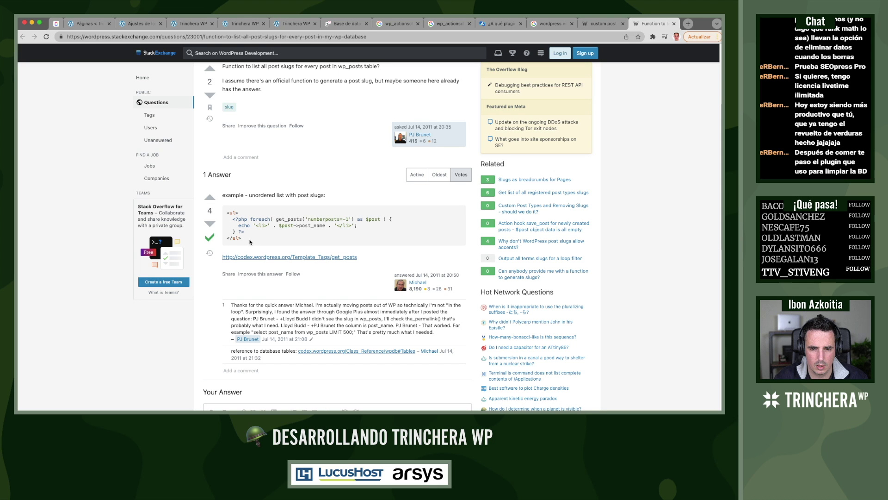
Copy the answer's get_posts slug-list snippet and paste it below the wp_footer() call in the theme's footer.php in the code editor
{"action": "left_click_drag", "start_coordinate": [250, 242], "coordinate": [228, 214]}
{"action": "key", "text": "super+c"}
{"action": "key", "text": "super+Tab"}
{"action": "key", "text": "super+Tab"}
{"action": "key", "text": "super+Tab"}
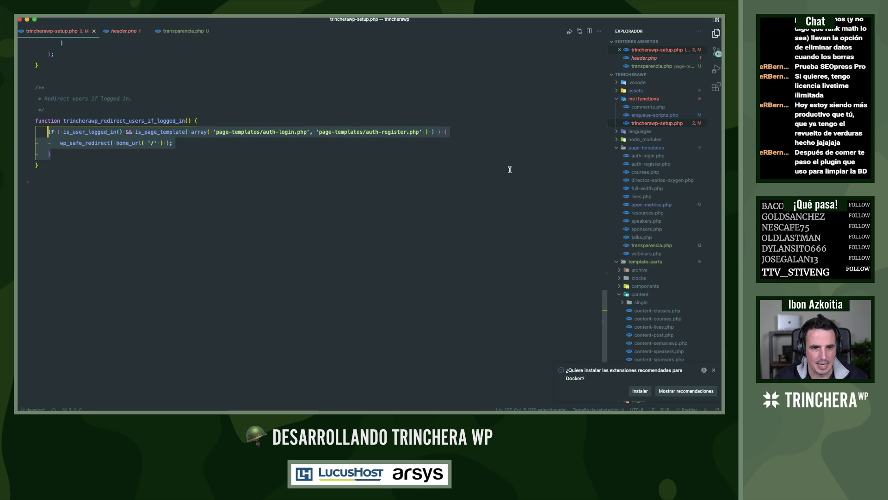
{"action": "scroll", "coordinate": [652, 238], "scroll_direction": "down", "scroll_amount": 5}
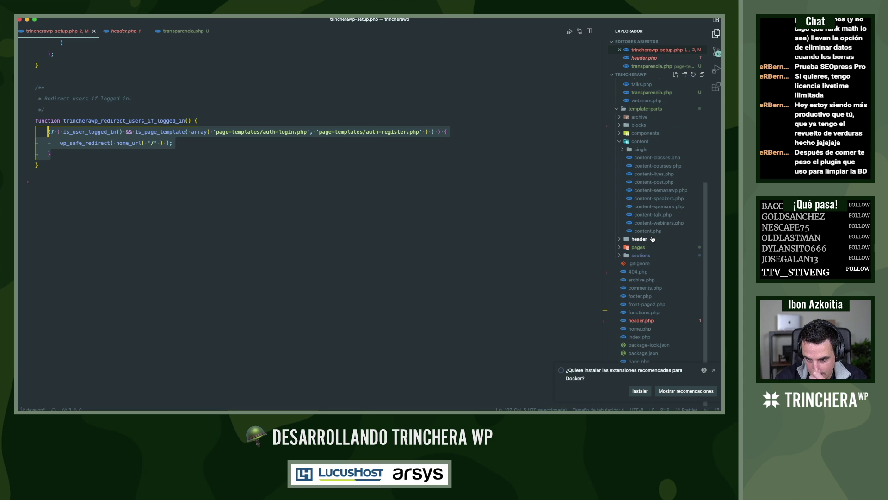
{"action": "left_click", "coordinate": [641, 296]}
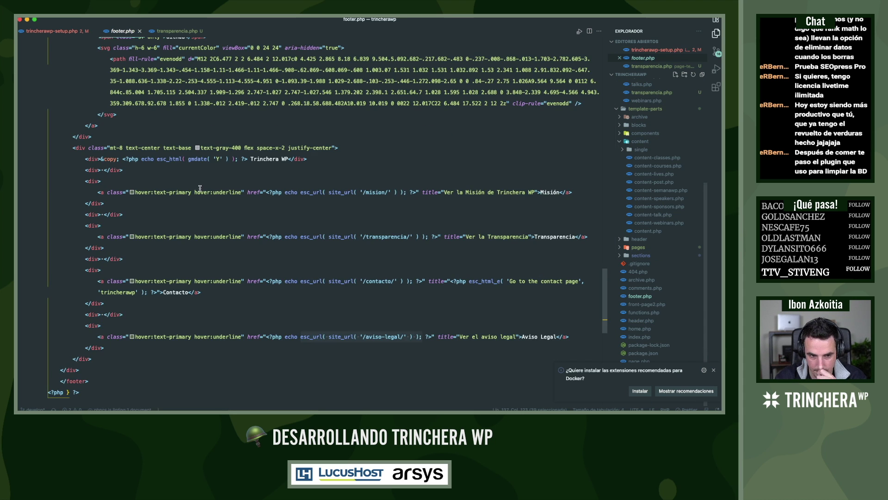
{"action": "scroll", "coordinate": [200, 187], "scroll_direction": "down", "scroll_amount": 10}
{"action": "left_click", "coordinate": [134, 81]}
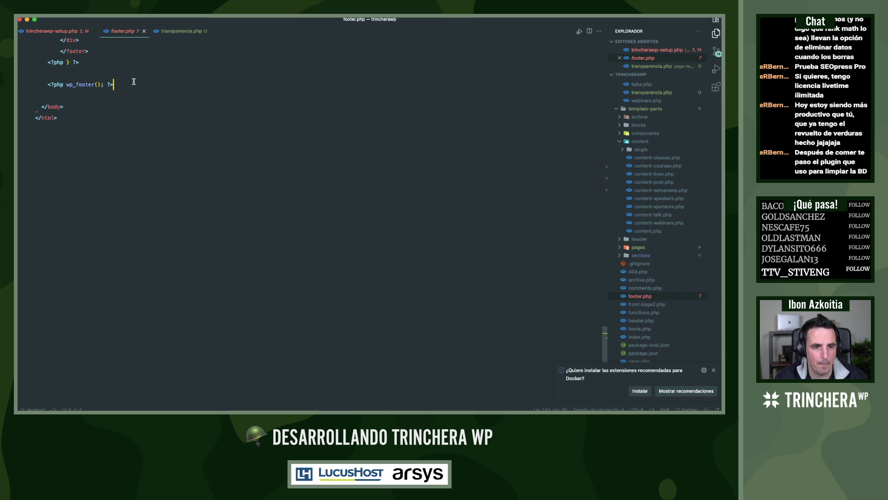
{"action": "key", "text": "super+v"}
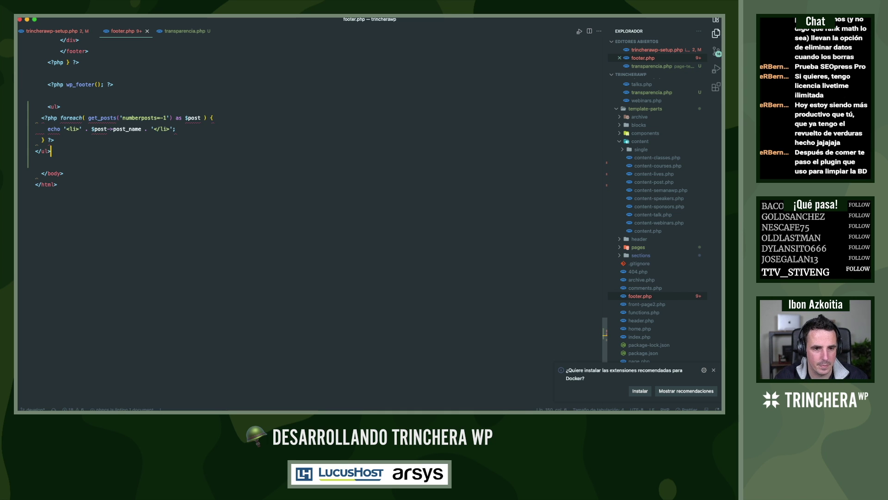
Switch to the browser and check the slug list beneath the footer of the local Trinchera WP home page
{"action": "key", "text": "super+Tab"}
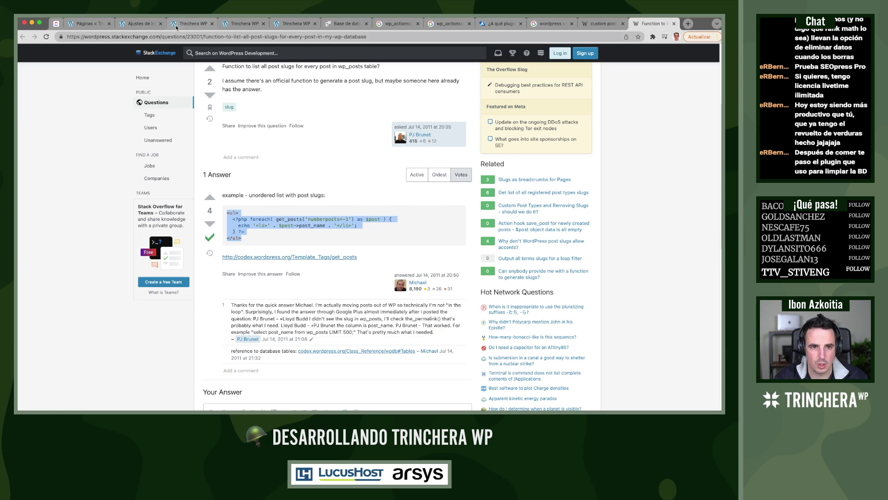
{"action": "left_click", "coordinate": [202, 24]}
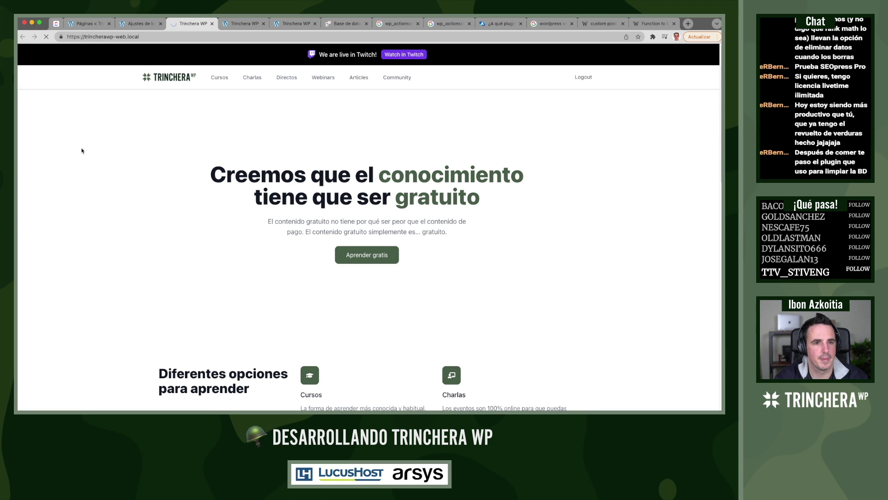
{"action": "scroll", "coordinate": [108, 250], "scroll_direction": "down", "scroll_amount": 20}
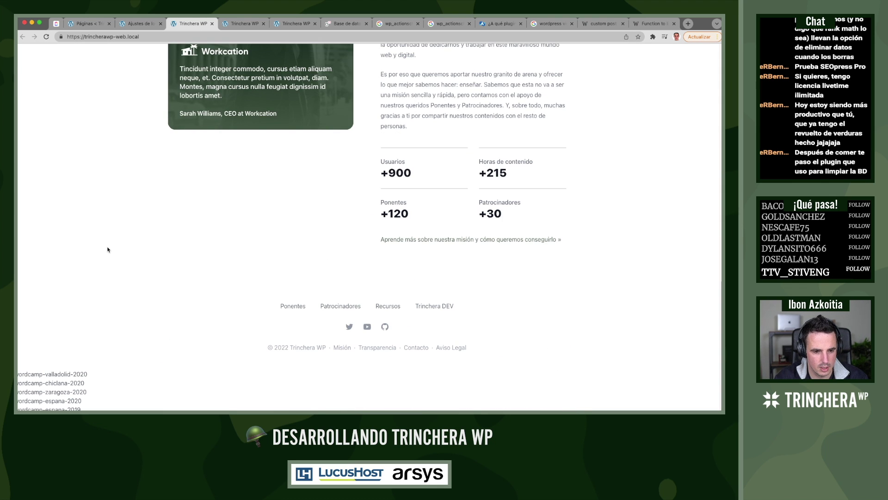
{"action": "key", "text": "super+Tab"}
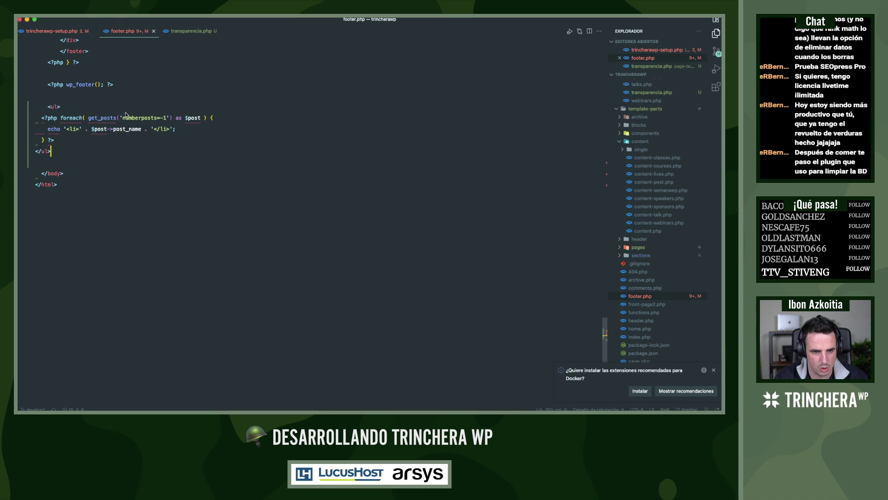
Reread the Stack Exchange answer and its comments about listing post slugs
{"action": "key", "text": "super+Tab"}
{"action": "left_click", "coordinate": [643, 27]}
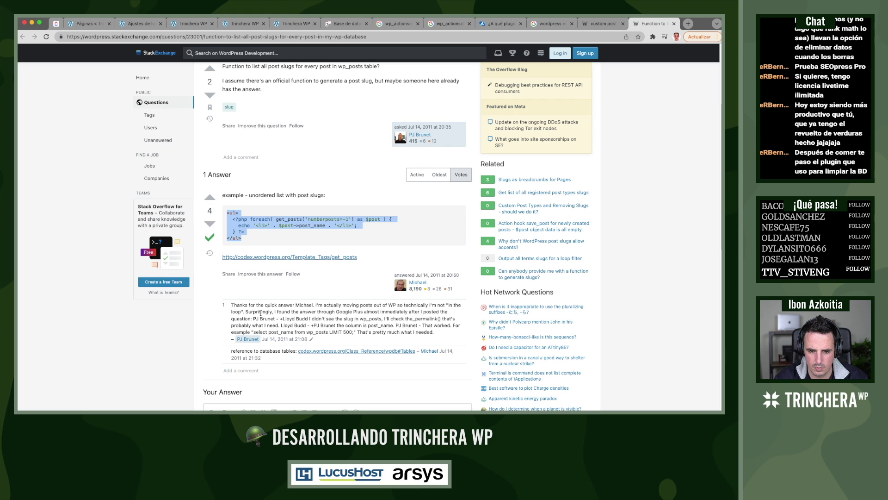
{"action": "scroll", "coordinate": [261, 314], "scroll_direction": "down", "scroll_amount": 4}
{"action": "scroll", "coordinate": [261, 314], "scroll_direction": "up", "scroll_amount": 3}
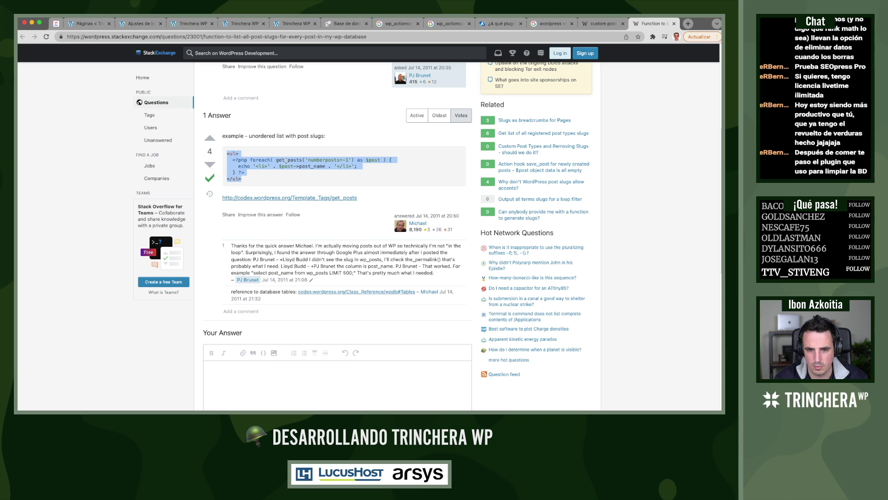
Back in footer.php in the code editor, delete the pasted foreach loop and closing ul tag, keeping the opening PHP tag
{"action": "key", "text": "super+Tab"}
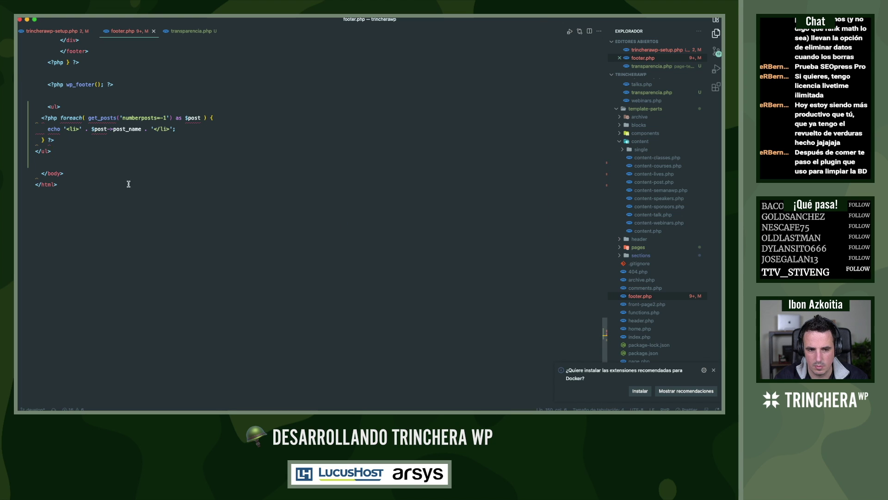
{"action": "left_click_drag", "start_coordinate": [41, 117], "coordinate": [61, 149]}
{"action": "key", "text": "Left"}
{"action": "key", "text": "Return"}
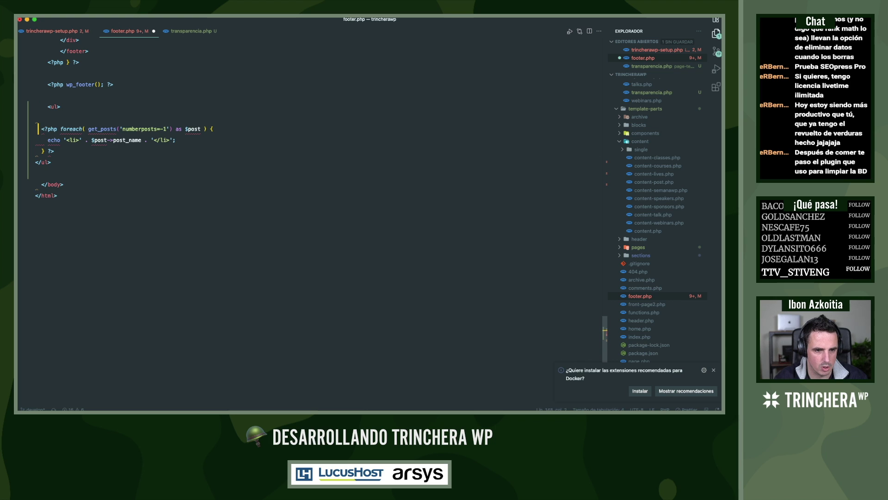
{"action": "key", "text": "shift+Tab"}
{"action": "left_click", "coordinate": [45, 128]}
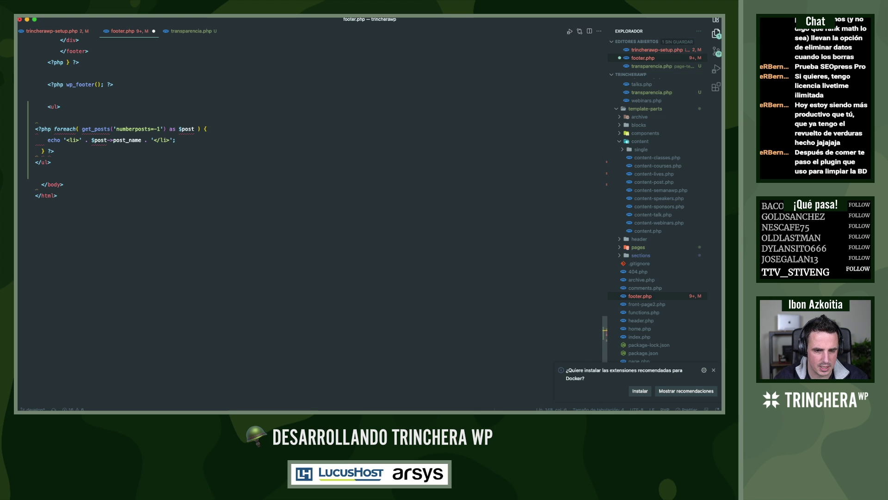
{"action": "key", "text": "shift+Down"}
{"action": "key", "text": "shift+Down"}
{"action": "key", "text": "shift+Down"}
{"action": "key", "text": "BackSpace"}
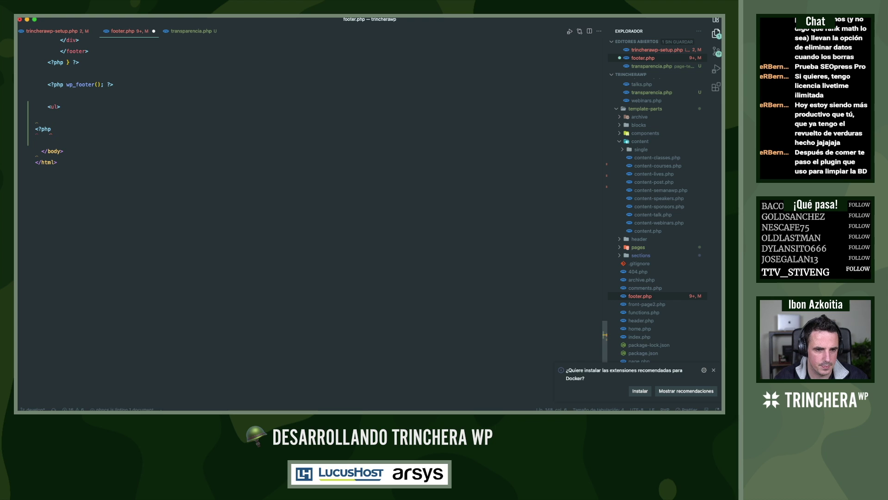
Remove the leftover opening ul tag and its line below wp_footer() in footer.php
{"action": "key", "text": "Down"}
{"action": "key", "text": "Down"}
{"action": "key", "text": "Up"}
{"action": "key", "text": "Up"}
{"action": "key", "text": "Up"}
{"action": "key", "text": "Up"}
{"action": "key", "text": "shift+Right"}
{"action": "key", "text": "shift+Right"}
{"action": "key", "text": "shift+Right"}
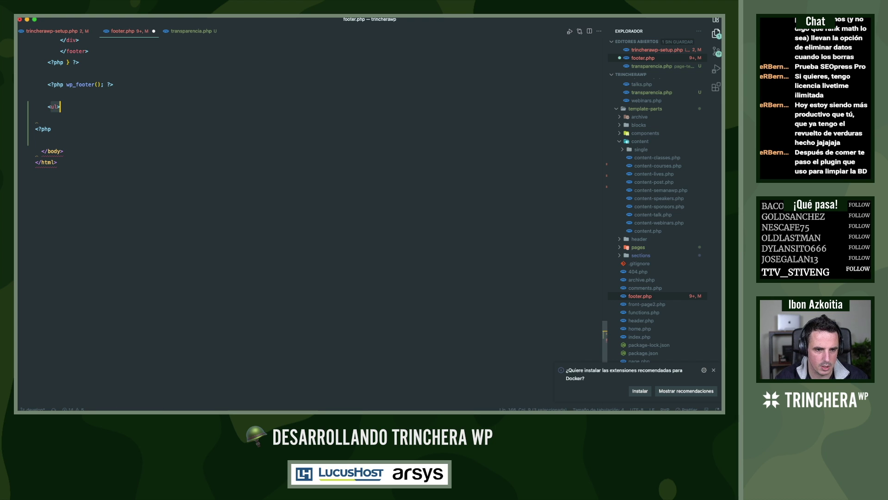
{"action": "key", "text": "BackSpace"}
{"action": "key", "text": "BackSpace"}
{"action": "key", "text": "BackSpace"}
{"action": "key", "text": "BackSpace"}
Start an "$args =" assignment on a new line below the opening PHP tag
{"action": "key", "text": "Down"}
{"action": "key", "text": "Down"}
{"action": "key", "text": "End"}
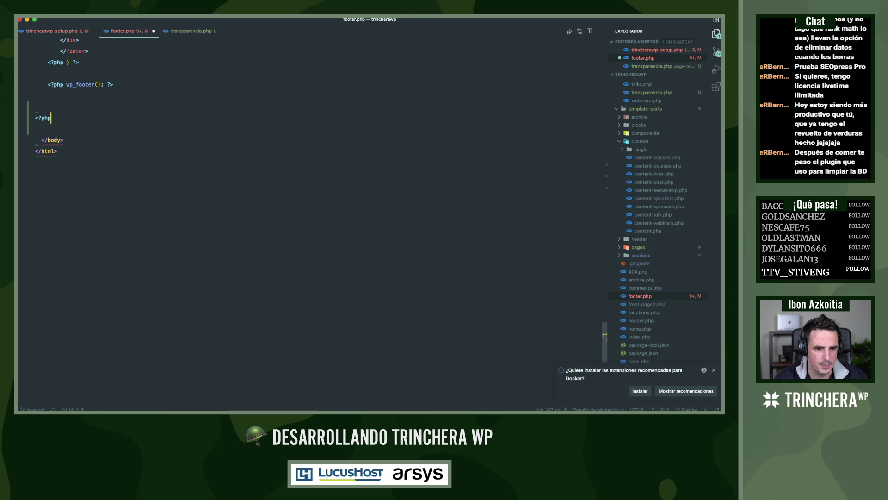
{"action": "key", "text": "Return"}
{"action": "type", "text": "$"}
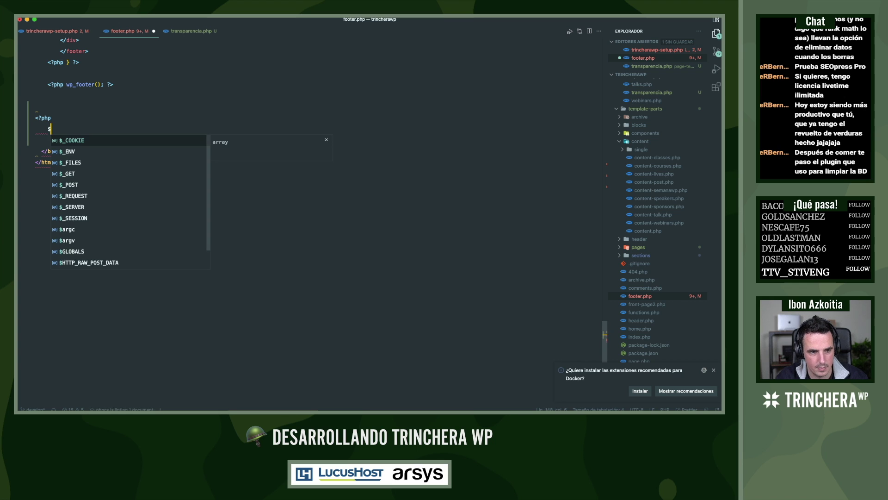
{"action": "type", "text": "args ="}
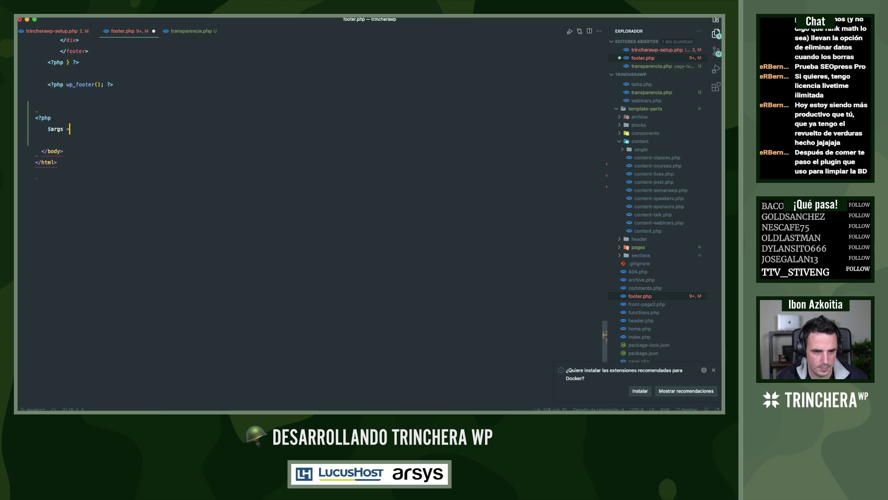
{"action": "type", "text": " {"}
{"action": "key", "text": "Return"}
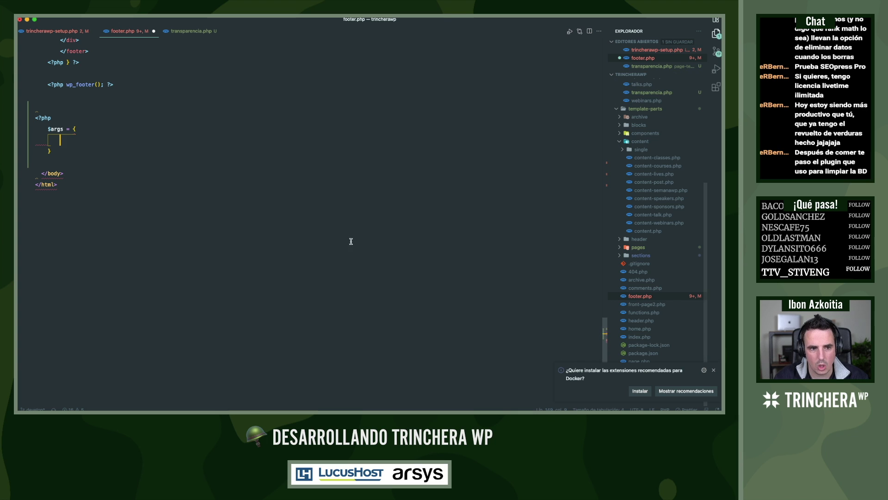
{"action": "key", "text": "cmd+z"}
{"action": "key", "text": "BackSpace"}
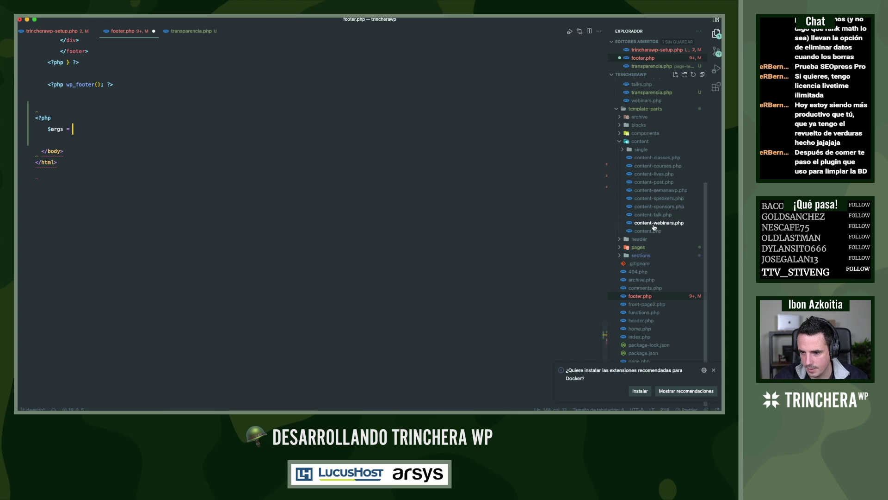
Look through content-sponsors.php, content-speakers.php and content-webinars.php for an existing query arguments array
{"action": "left_click", "coordinate": [654, 206]}
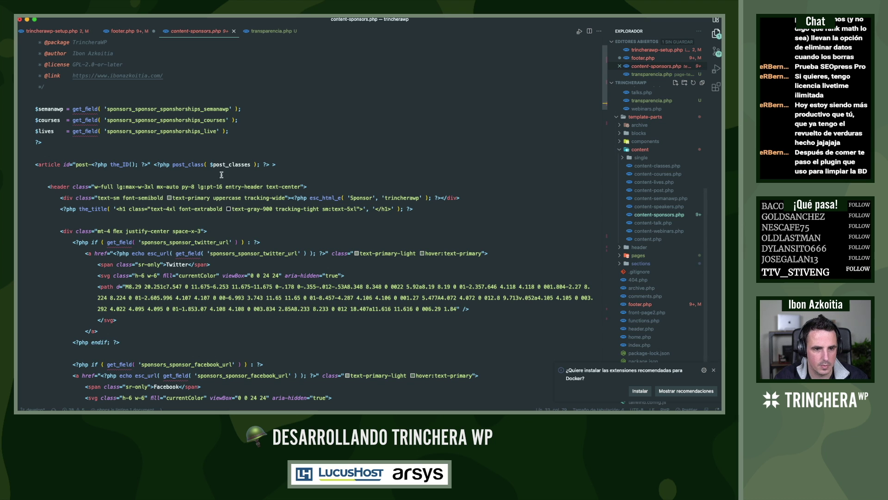
{"action": "scroll", "coordinate": [484, 212], "scroll_direction": "down", "scroll_amount": 15}
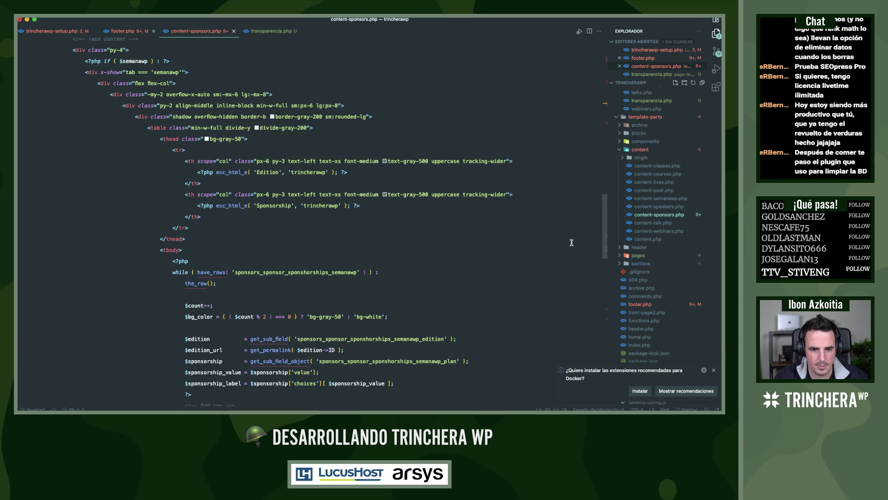
{"action": "scroll", "coordinate": [502, 245], "scroll_direction": "up", "scroll_amount": 5}
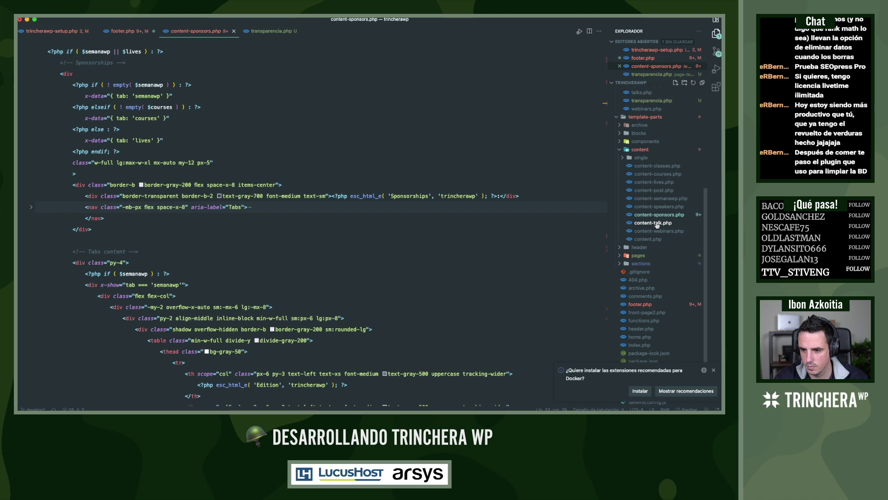
{"action": "left_click", "coordinate": [660, 206]}
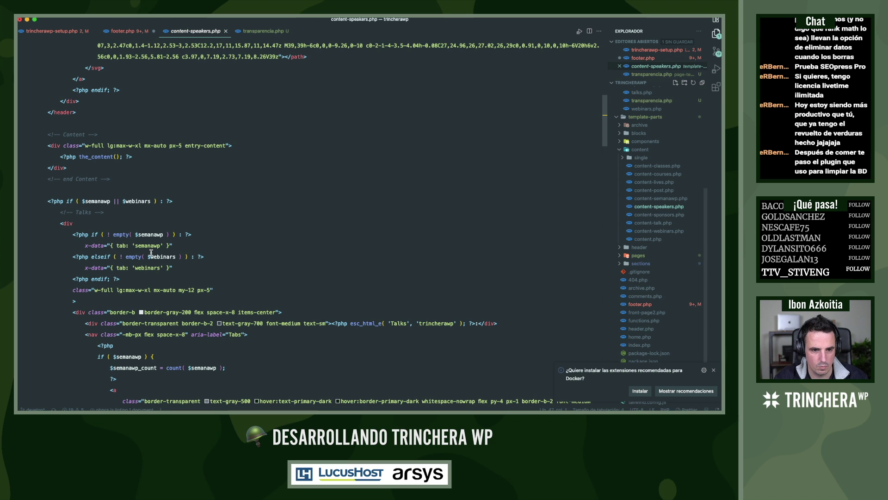
{"action": "scroll", "coordinate": [151, 252], "scroll_direction": "up", "scroll_amount": 15}
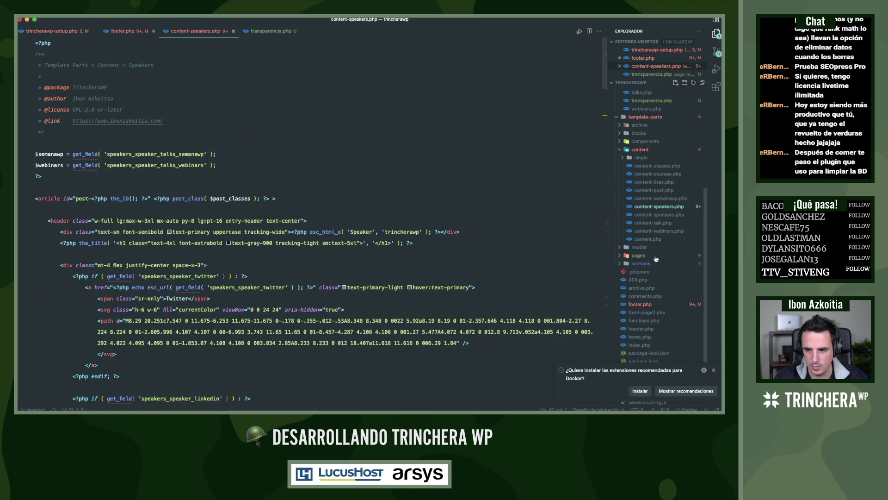
{"action": "left_click", "coordinate": [660, 230]}
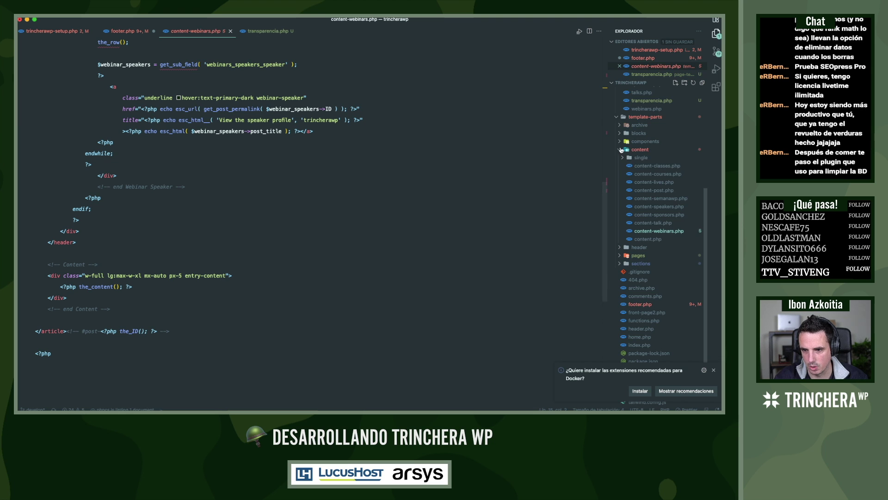
Collapse the content folder, open the speakers.php page template and copy its whole $args array
{"action": "left_click", "coordinate": [622, 150]}
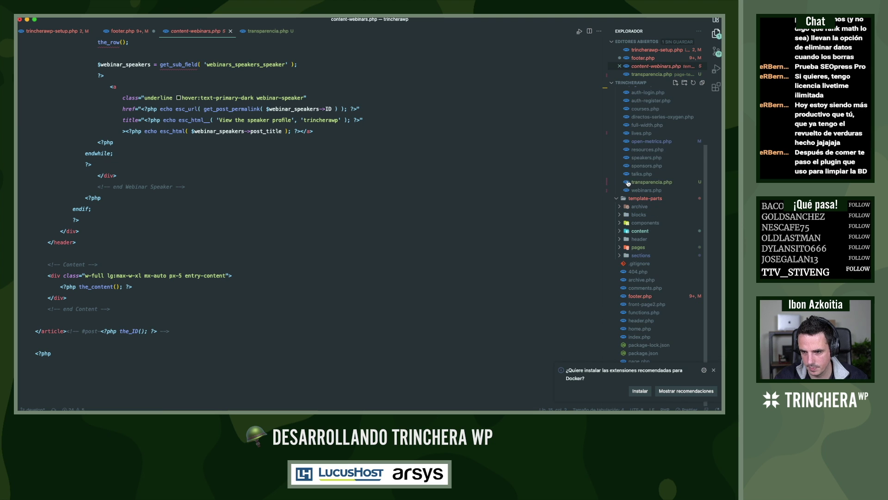
{"action": "left_click", "coordinate": [647, 158]}
{"action": "scroll", "coordinate": [156, 311], "scroll_direction": "up", "scroll_amount": 5}
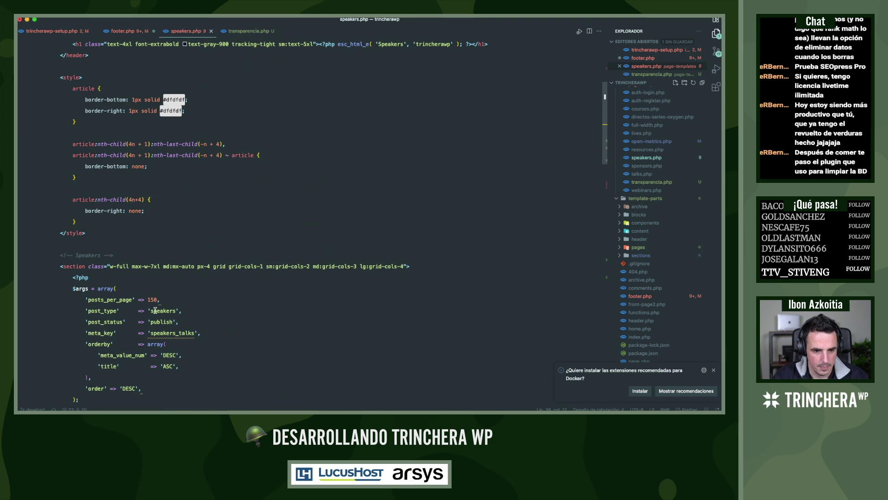
{"action": "scroll", "coordinate": [155, 311], "scroll_direction": "down", "scroll_amount": 3}
{"action": "left_click_drag", "start_coordinate": [85, 342], "coordinate": [32, 242]}
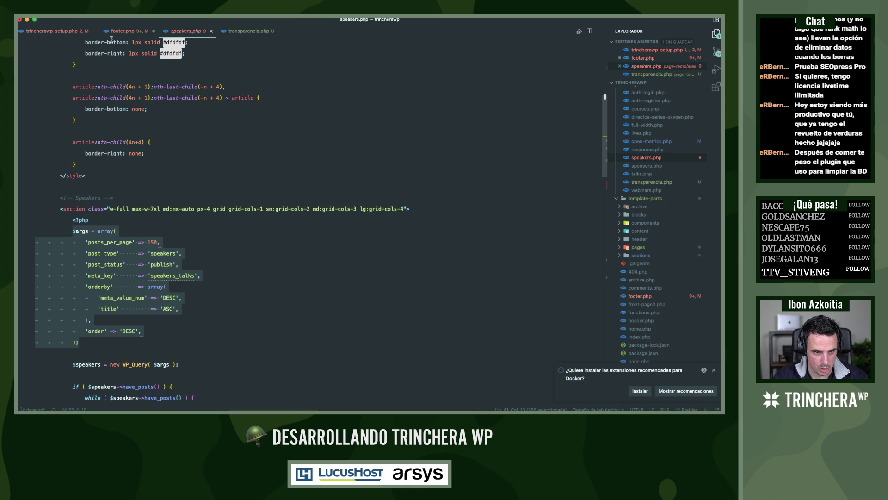
Replace the unfinished $args line in footer.php with the query array copied from speakers.php
{"action": "left_click", "coordinate": [124, 31]}
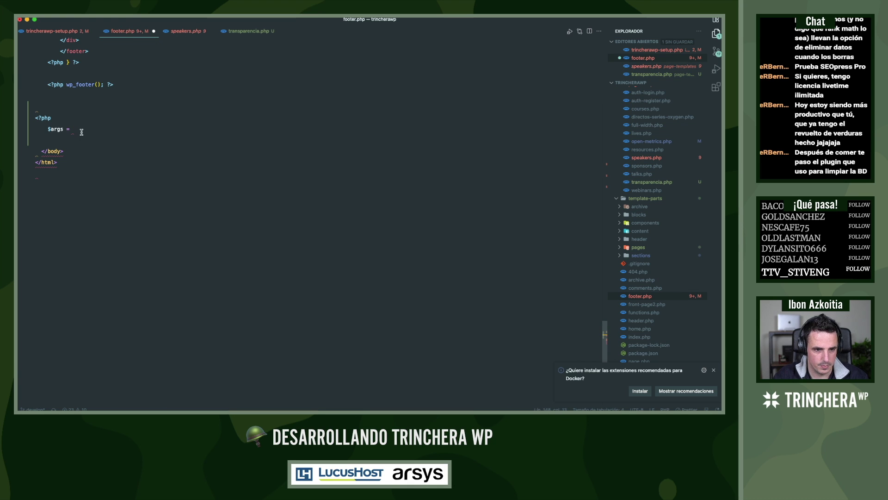
{"action": "key", "text": "shift+alt+Left"}
{"action": "key", "text": "shift+alt+Left"}
{"action": "key", "text": "shift+alt+Left"}
{"action": "key", "text": "super+v"}
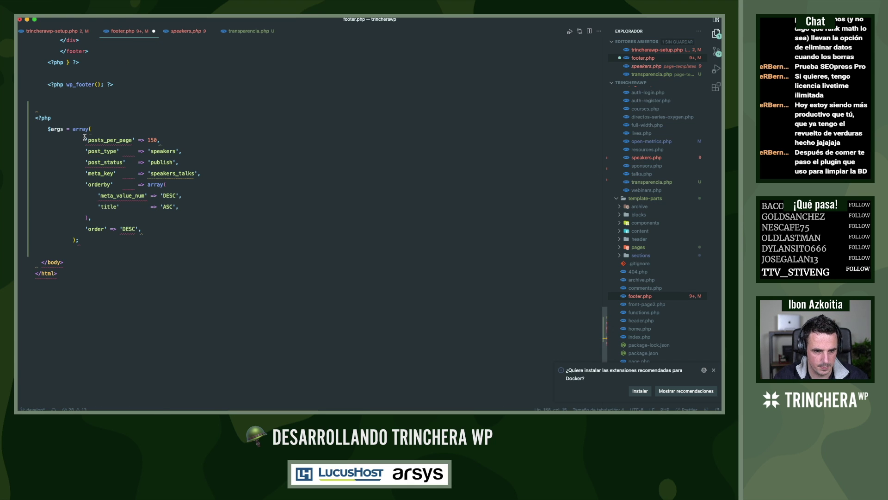
Outdent the body of the pasted $args array in footer.php by two levels and delete its 'post_type' line
{"action": "left_click_drag", "start_coordinate": [84, 138], "coordinate": [79, 242]}
{"action": "key", "text": "shift+Tab"}
{"action": "key", "text": "shift+Tab"}
{"action": "left_click", "coordinate": [167, 152]}
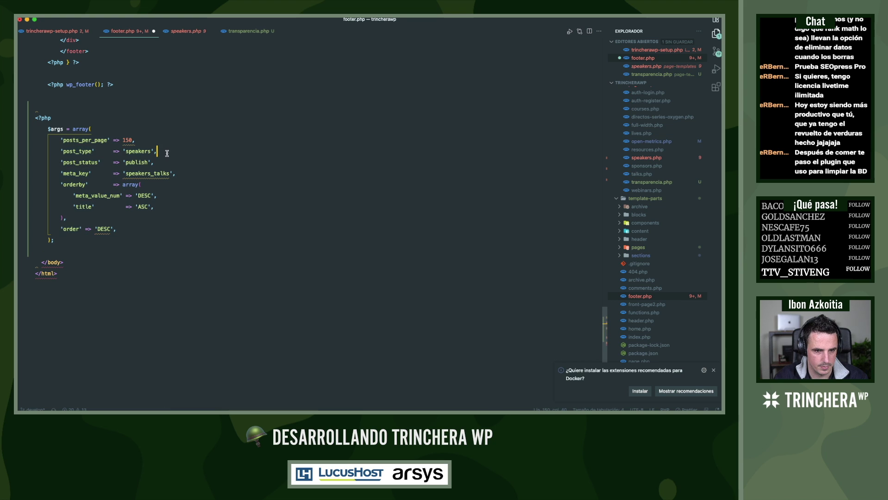
{"action": "left_click_drag", "start_coordinate": [167, 152], "coordinate": [166, 140]}
{"action": "key", "text": "BackSpace"}
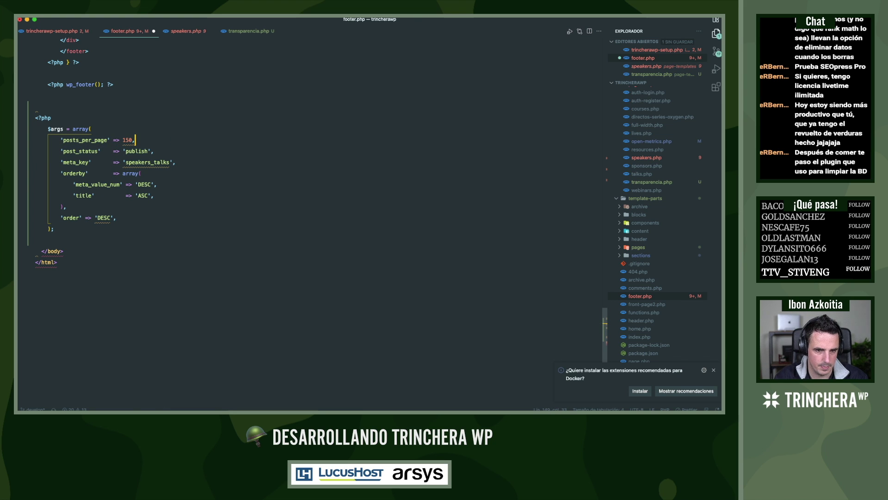
Set 'posts_per_page' to 1050 and remove the 'meta_key', 'orderby' and 'order' entries from the $args array
{"action": "key", "text": "Left"}
{"action": "key", "text": "Left"}
{"action": "key", "text": "Left"}
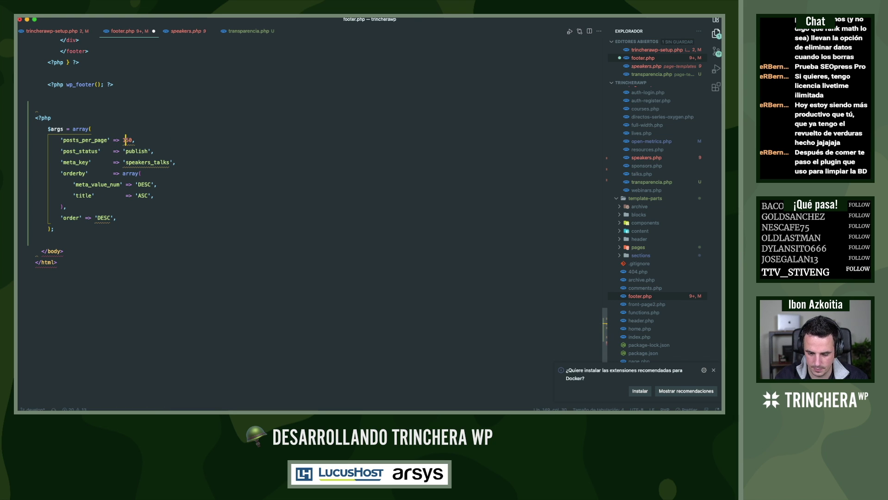
{"action": "type", "text": "0"}
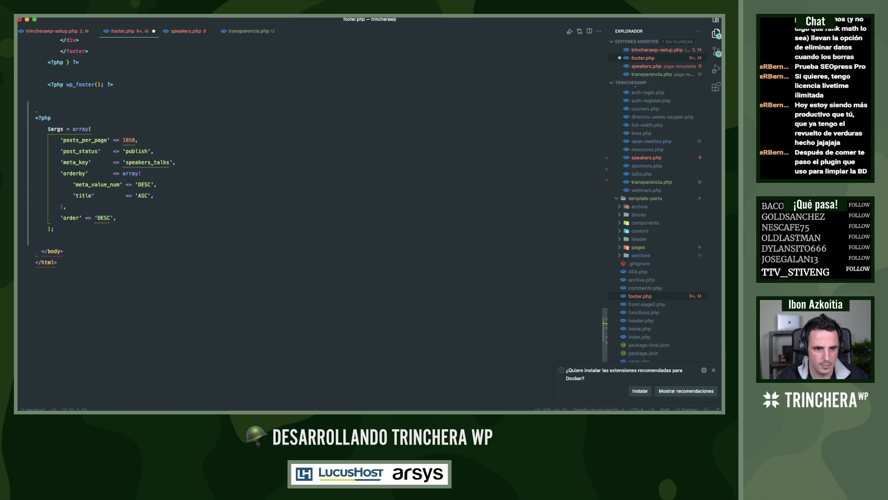
{"action": "left_click_drag", "start_coordinate": [121, 217], "coordinate": [161, 147]}
{"action": "key", "text": "BackSpace"}
{"action": "key", "text": "Down"}
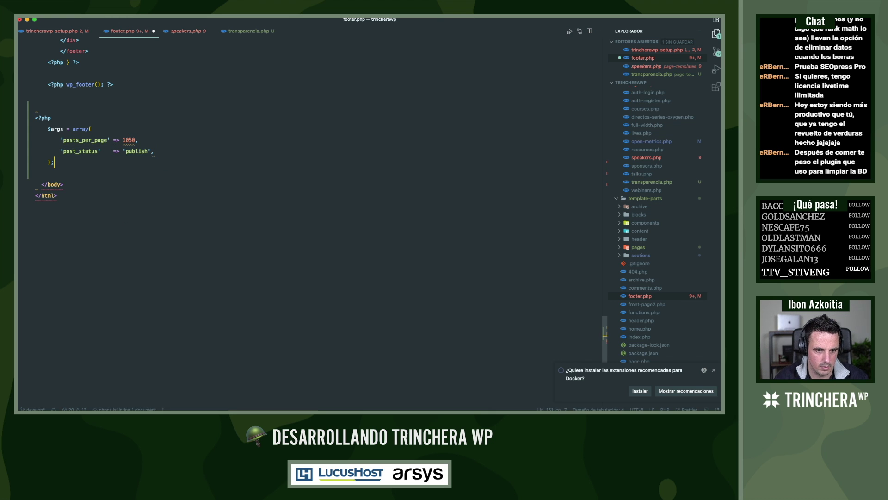
Copy the $speakers WP_Query line and the loop opening through the_post() from speakers.php into footer.php below $args
{"action": "key", "text": "Return"}
{"action": "key", "text": "Return"}
{"action": "key", "text": "super+Tab"}
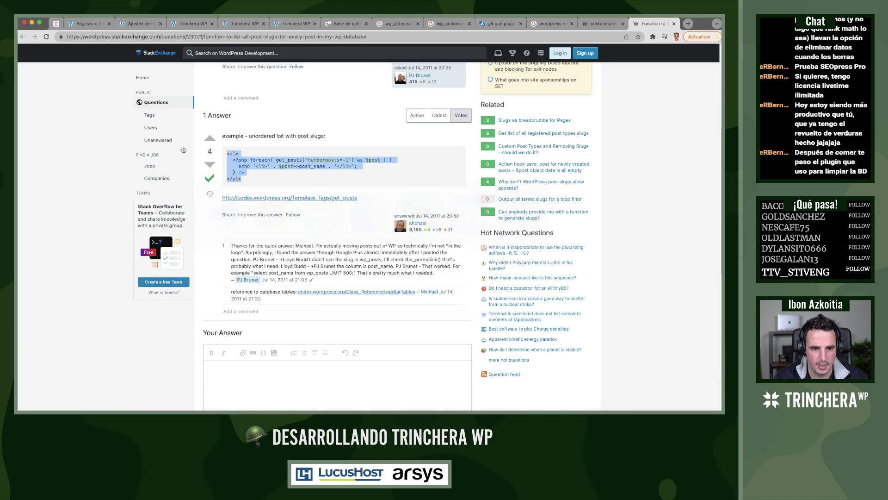
{"action": "key", "text": "super+Tab"}
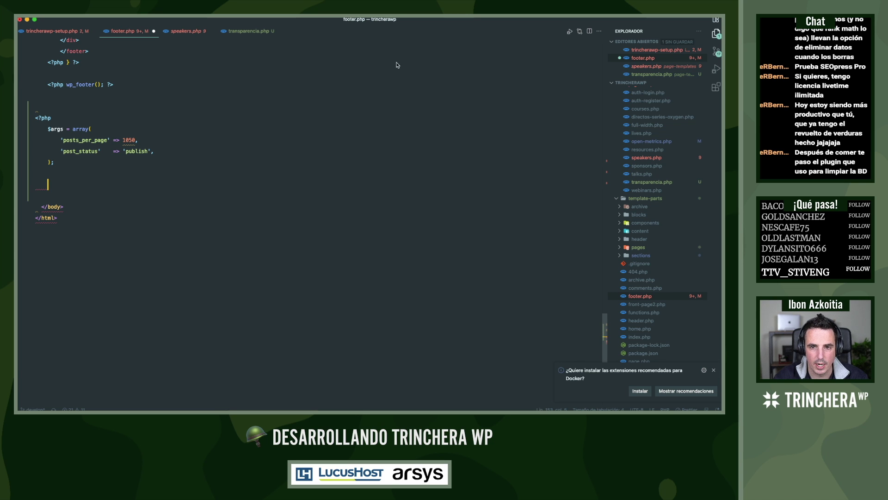
{"action": "left_click", "coordinate": [199, 33]}
{"action": "scroll", "coordinate": [123, 235], "scroll_direction": "down", "scroll_amount": 5}
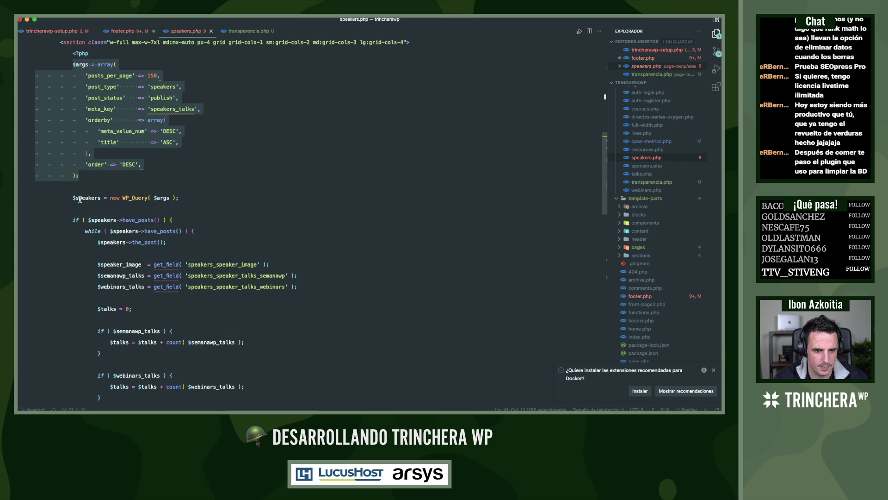
{"action": "left_click_drag", "start_coordinate": [73, 198], "coordinate": [199, 237]}
{"action": "key", "text": "super+c"}
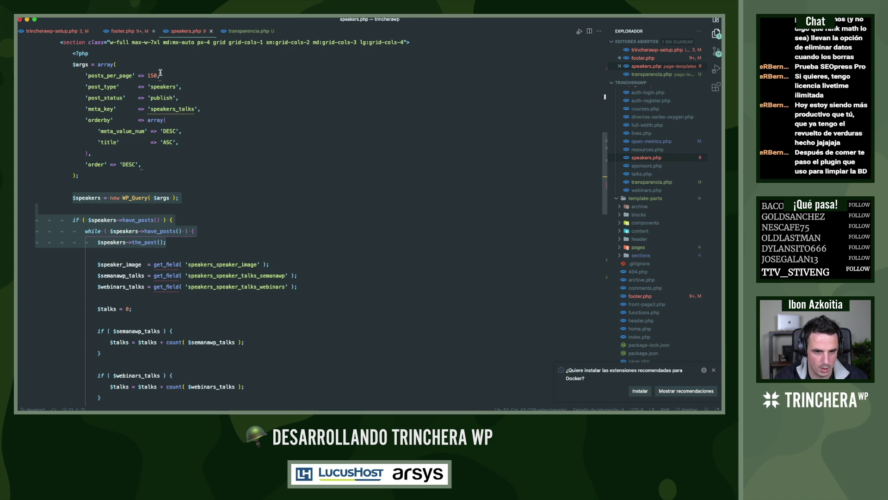
{"action": "left_click", "coordinate": [131, 32]}
{"action": "key", "text": "super+v"}
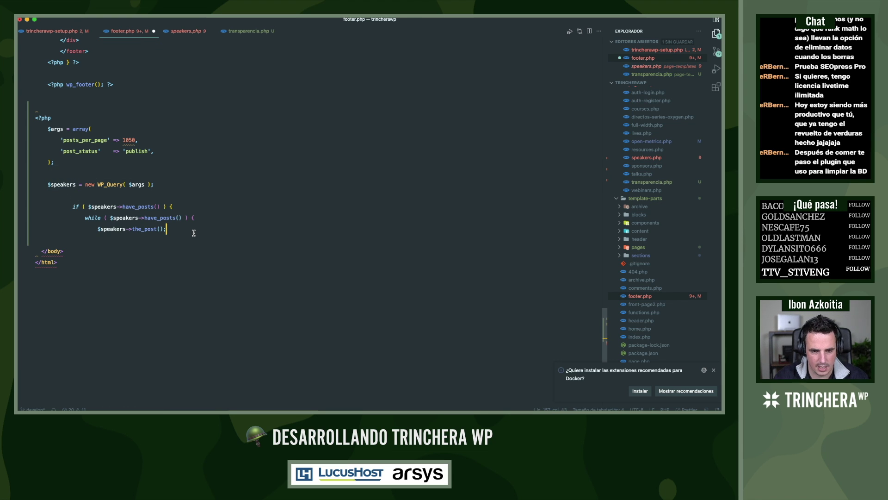
Close the while and if blocks with braces and outdent the whole loop by two levels
{"action": "key", "text": "Return"}
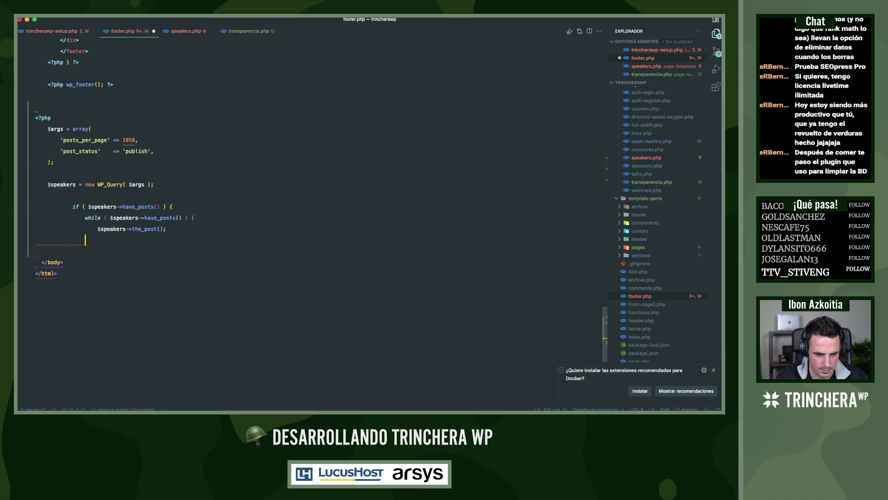
{"action": "type", "text": "}"}
{"action": "key", "text": "Return"}
{"action": "type", "text": "}"}
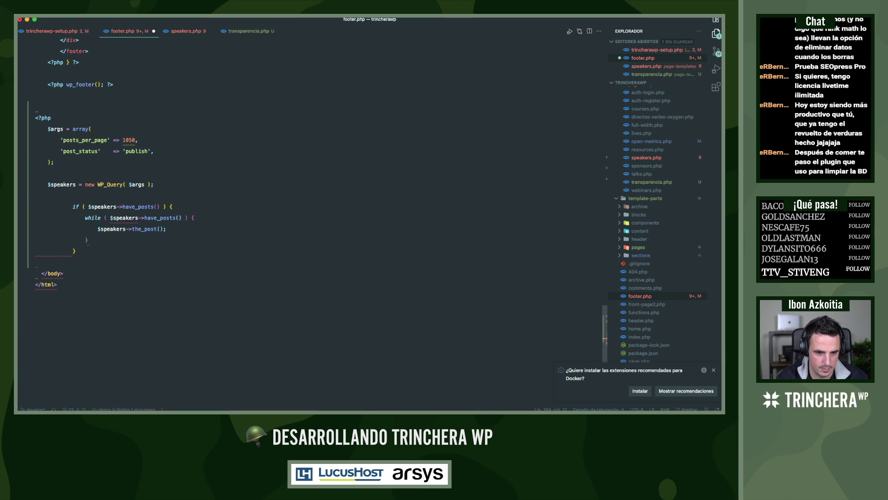
{"action": "left_click", "coordinate": [192, 233]}
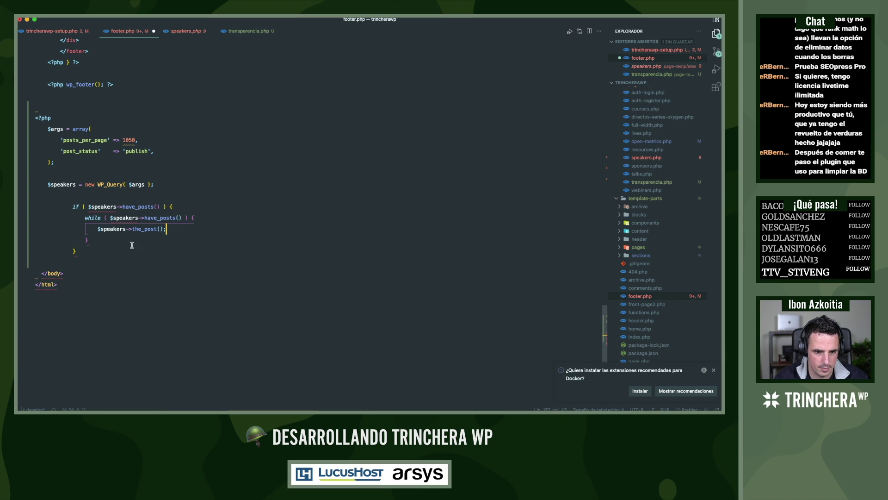
{"action": "mouse_move", "coordinate": [86, 242]}
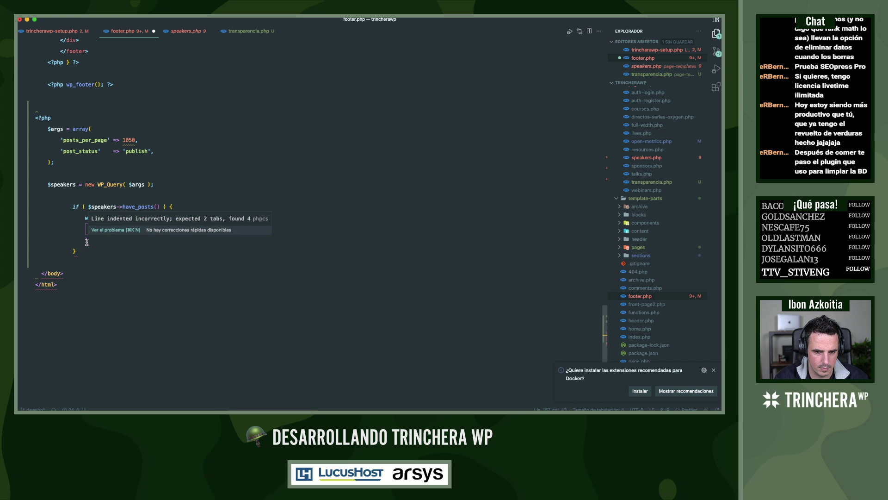
{"action": "left_click_drag", "start_coordinate": [79, 251], "coordinate": [73, 206]}
{"action": "key", "text": "shift+Tab"}
{"action": "key", "text": "shift+Tab"}
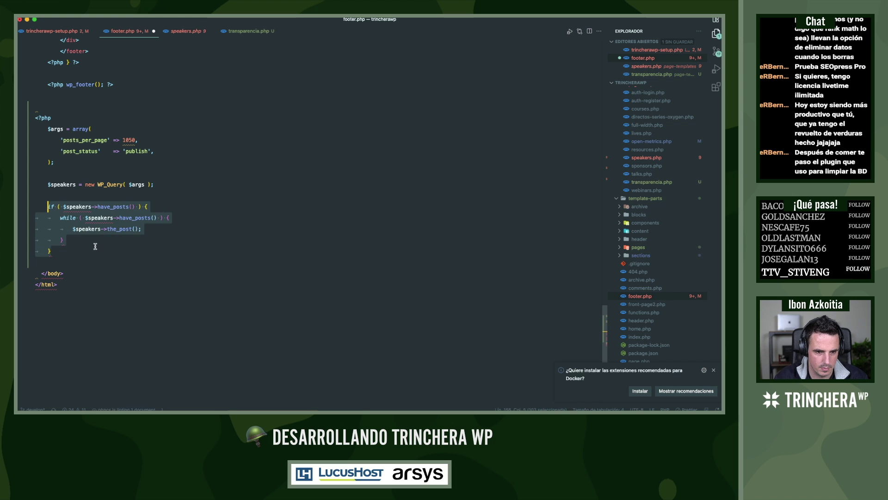
{"action": "left_click", "coordinate": [95, 246]}
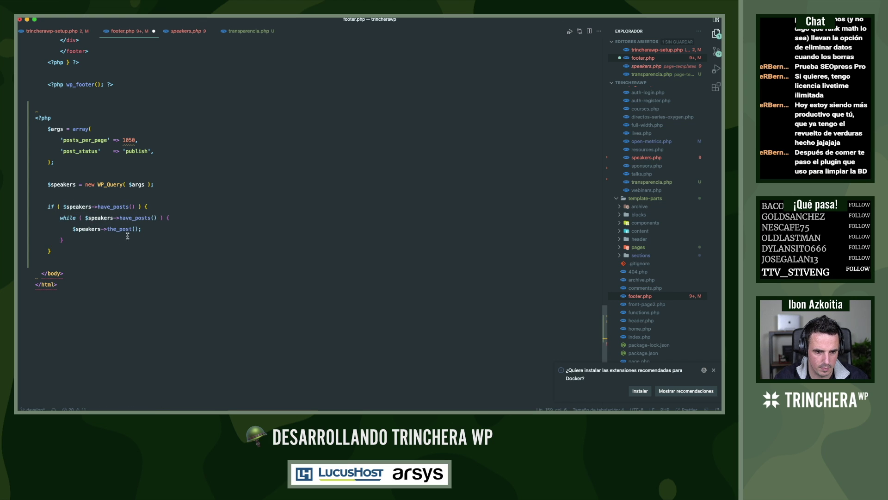
Copy $post->post_name from the Stack Exchange answer in the browser and paste it inside the footer.php loop, below the_post()
{"action": "left_click", "coordinate": [180, 230]}
{"action": "key", "text": "Return"}
{"action": "key", "text": "Return"}
{"action": "key", "text": "super+Tab"}
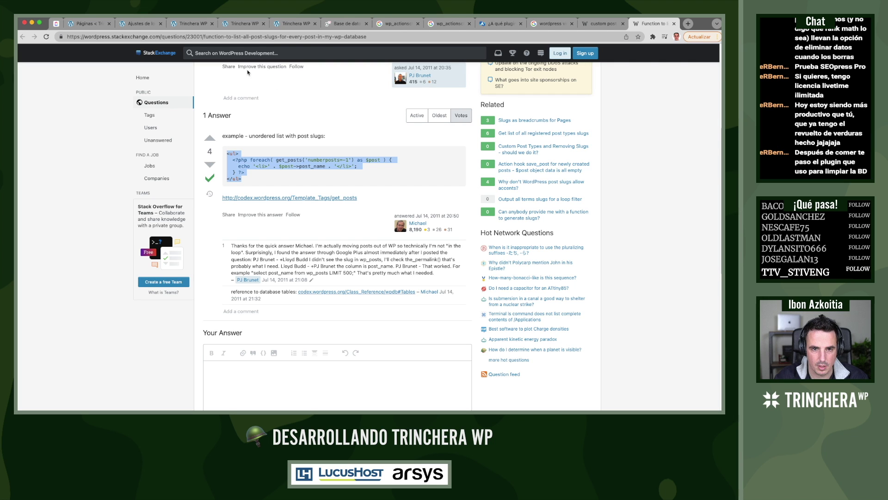
{"action": "left_click_drag", "start_coordinate": [279, 166], "coordinate": [329, 169]}
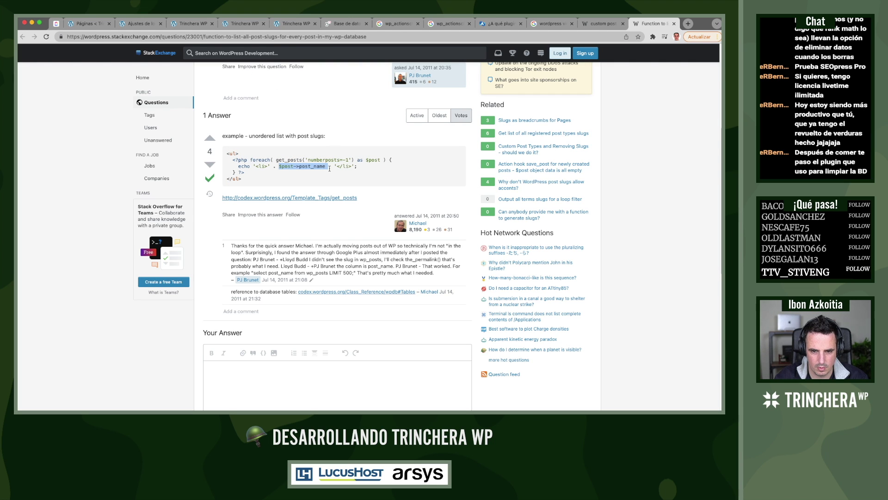
{"action": "key", "text": "super+c"}
{"action": "key", "text": "super+Tab"}
{"action": "key", "text": "super+v"}
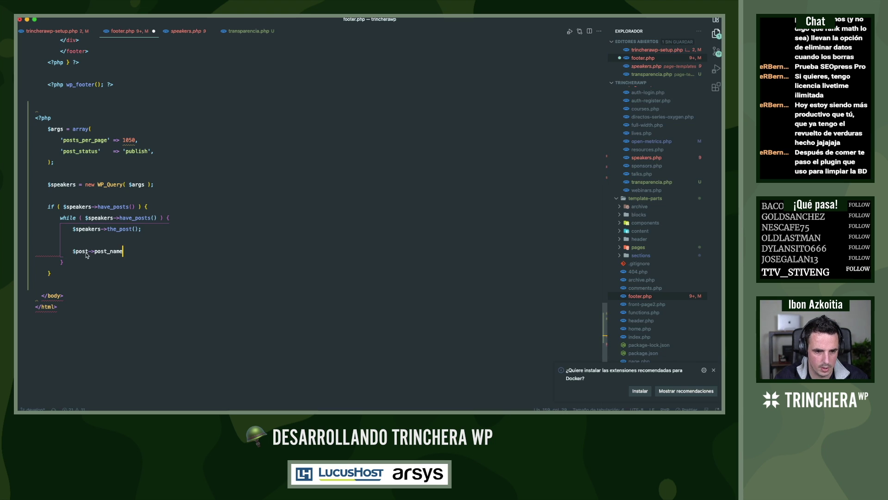
Turn the pasted expression into an echo statement that reads post_name from $speaker instead of $post
{"action": "left_click", "coordinate": [73, 252]}
{"action": "type", "text": "echo"}
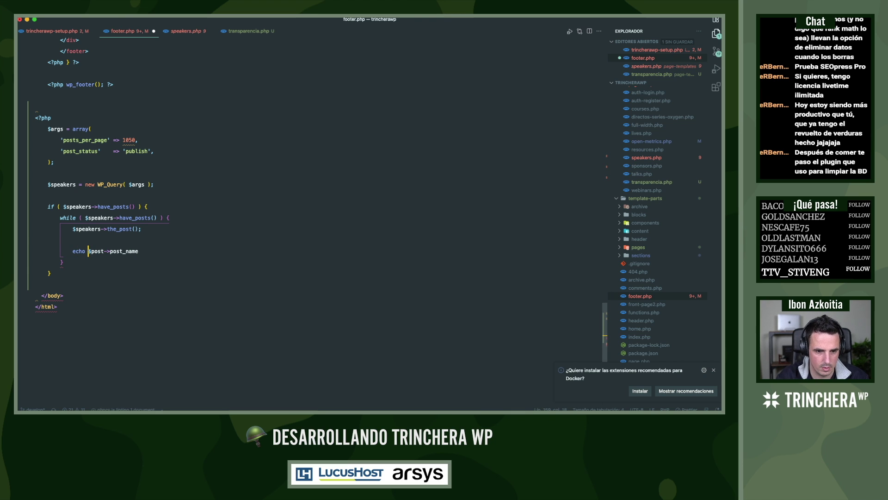
{"action": "key", "text": "Delete"}
{"action": "key", "text": "Delete"}
{"action": "key", "text": "Delete"}
{"action": "key", "text": "Delete"}
{"action": "type", "text": "speaker"}
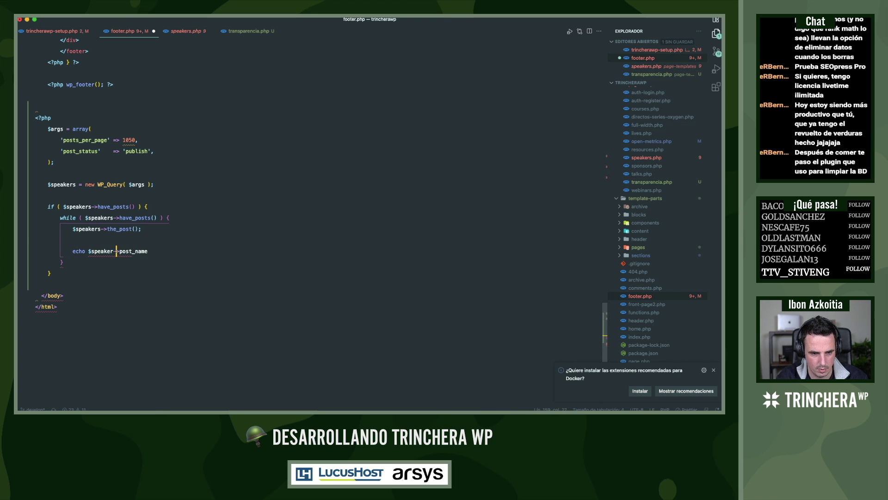
{"action": "key", "text": "End"}
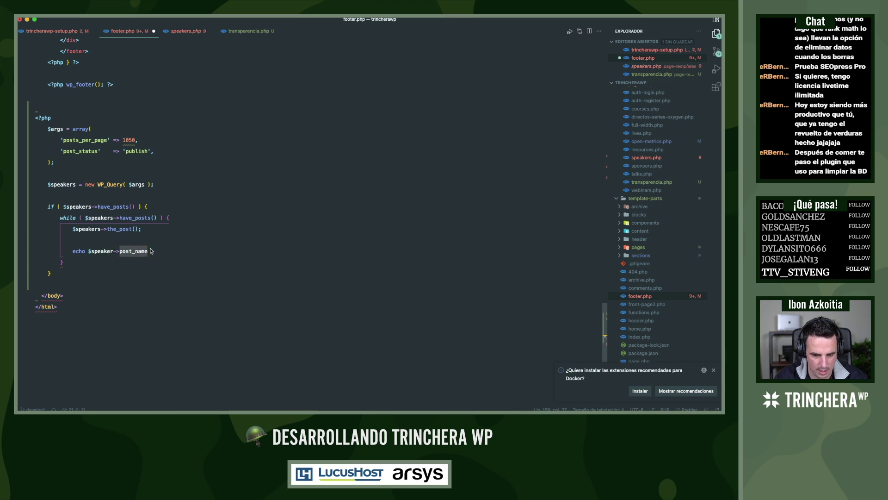